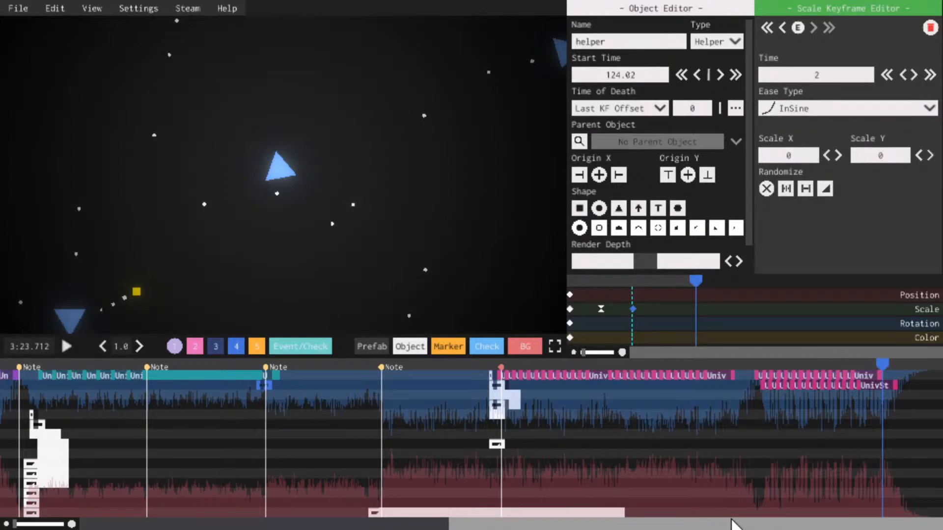
drag(732, 525, 635, 528)
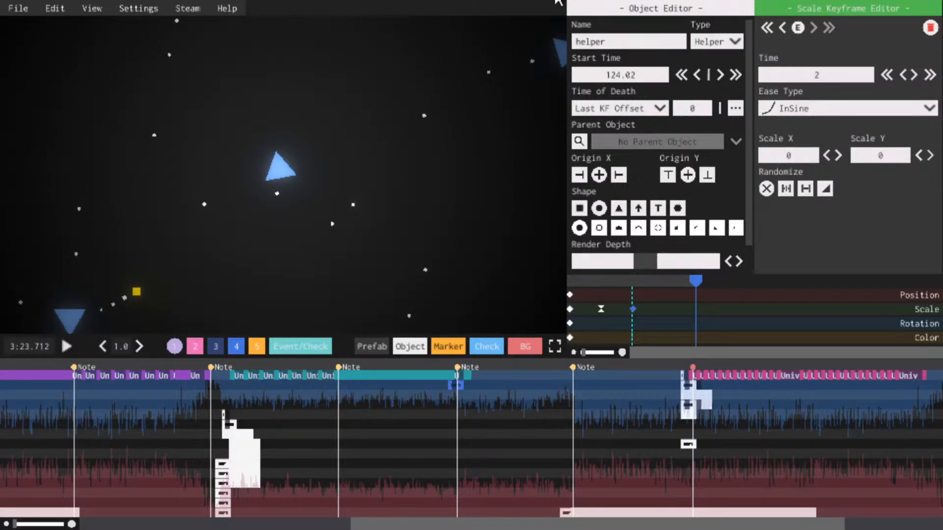
click(13, 9)
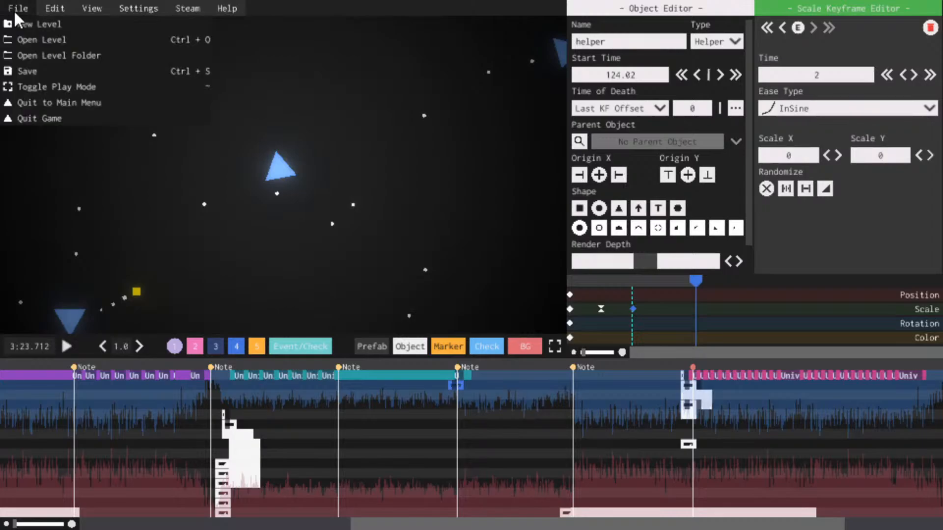
click(30, 39)
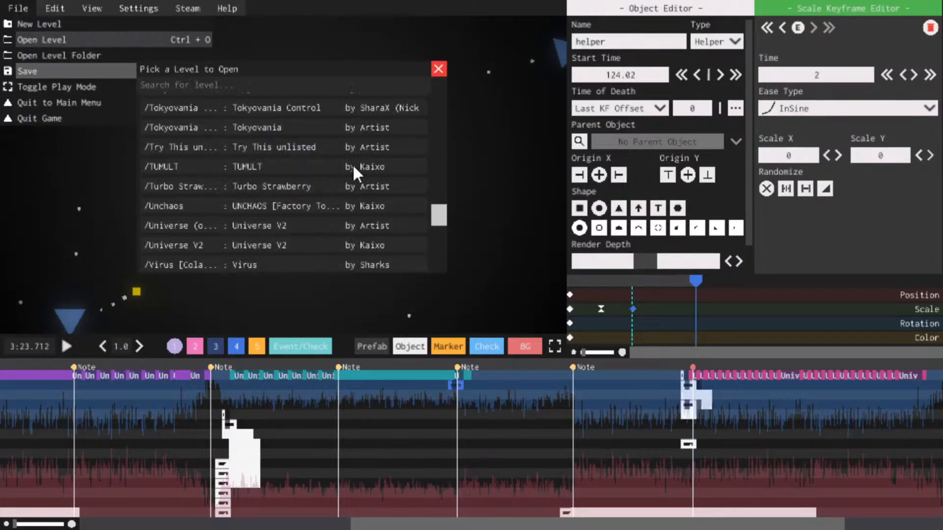
scroll(369, 208, up, 2)
scroll(364, 204, up, 4)
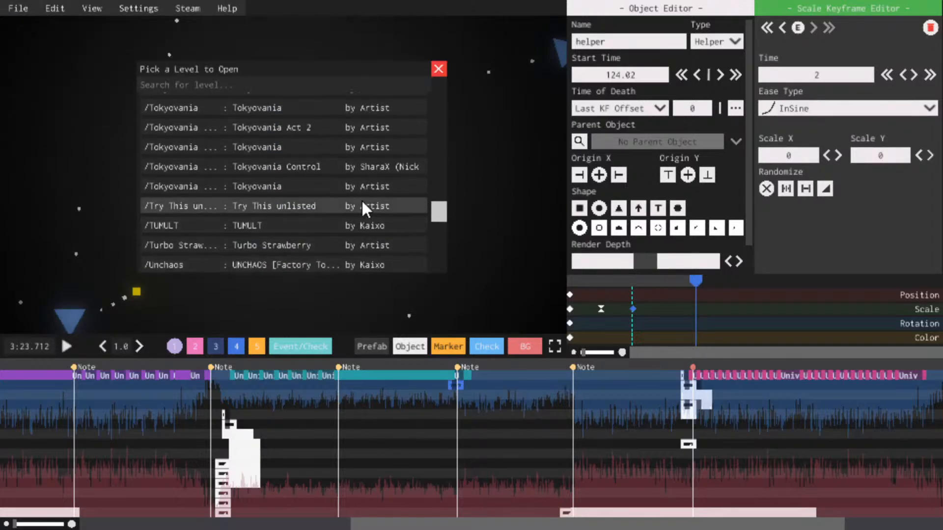
click(13, 8)
click(59, 79)
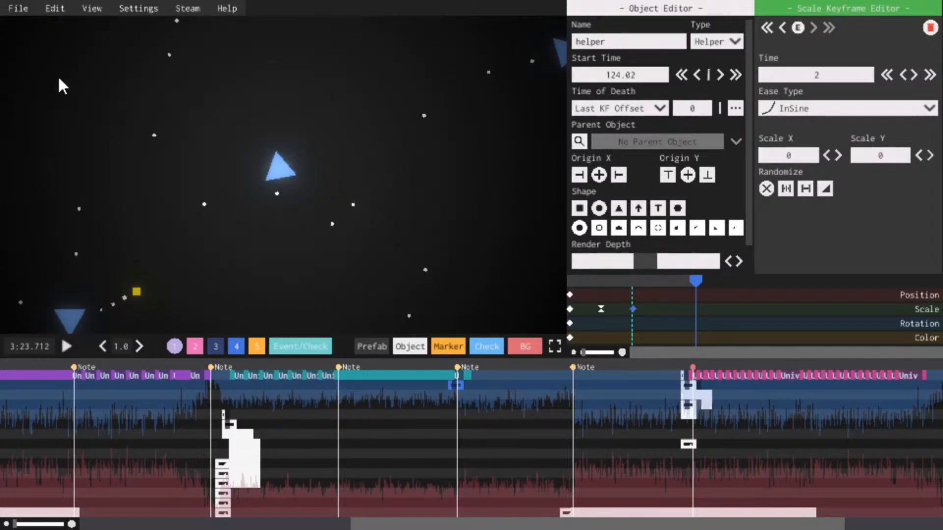
Quit the current level to the main menu and reopen the level editor
click(17, 8)
click(59, 95)
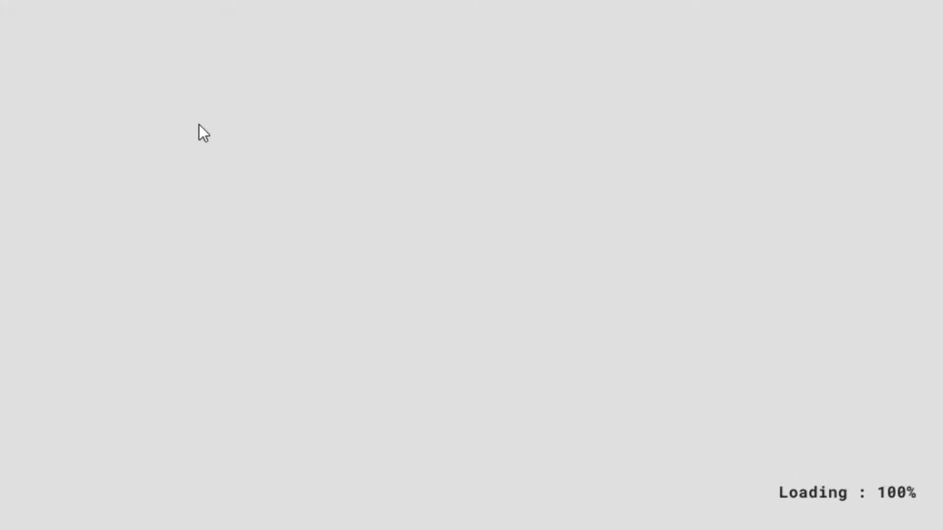
key(Down)
key(Down)
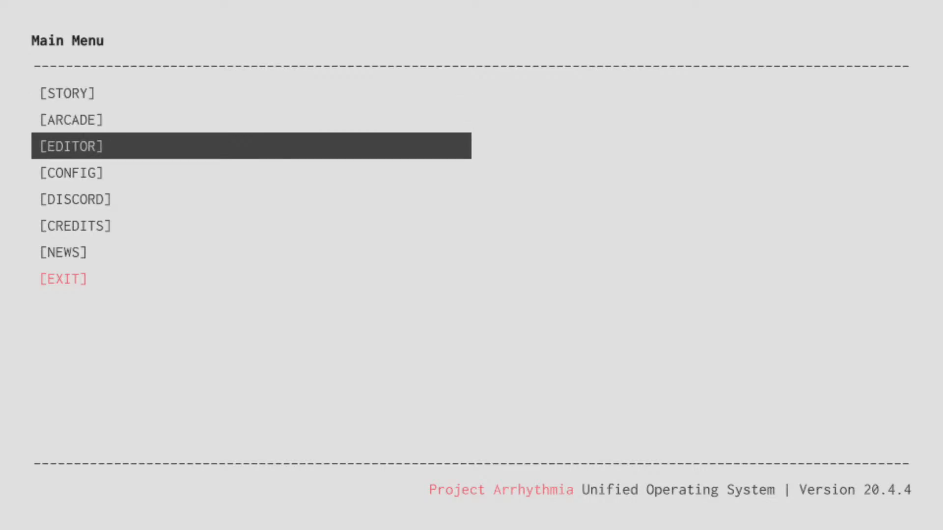
key(Return)
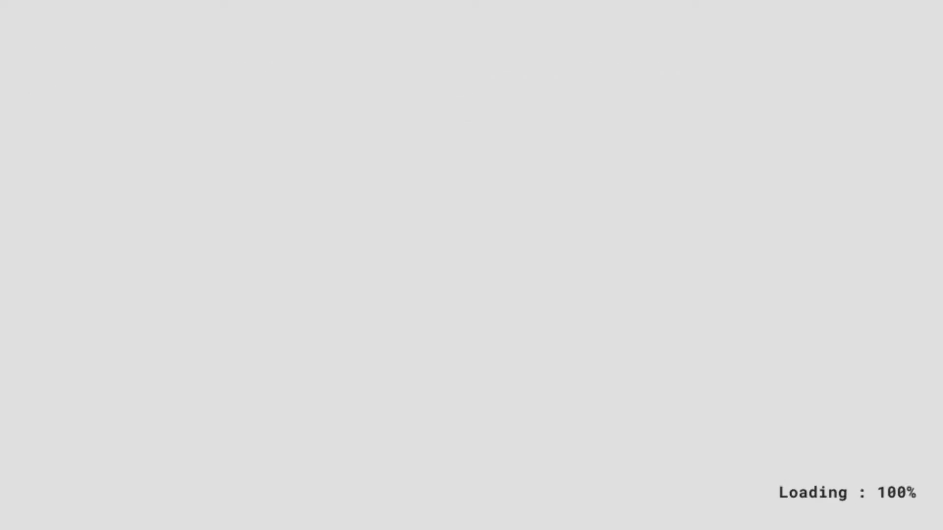
Look through the whole list of available levels, from the first entries to the last
scroll(408, 148, down, 3)
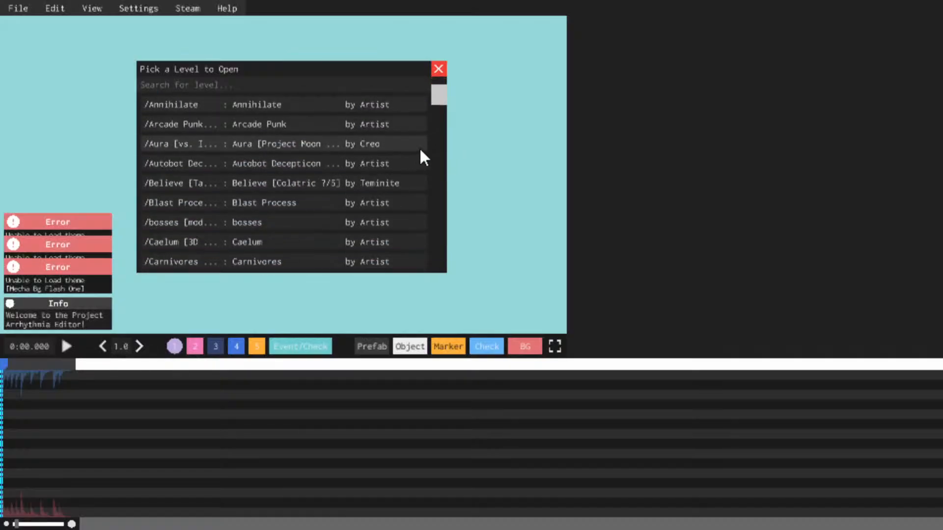
drag(439, 95, 438, 174)
scroll(402, 158, down, 5)
scroll(307, 228, down, 3)
scroll(248, 173, up, 3)
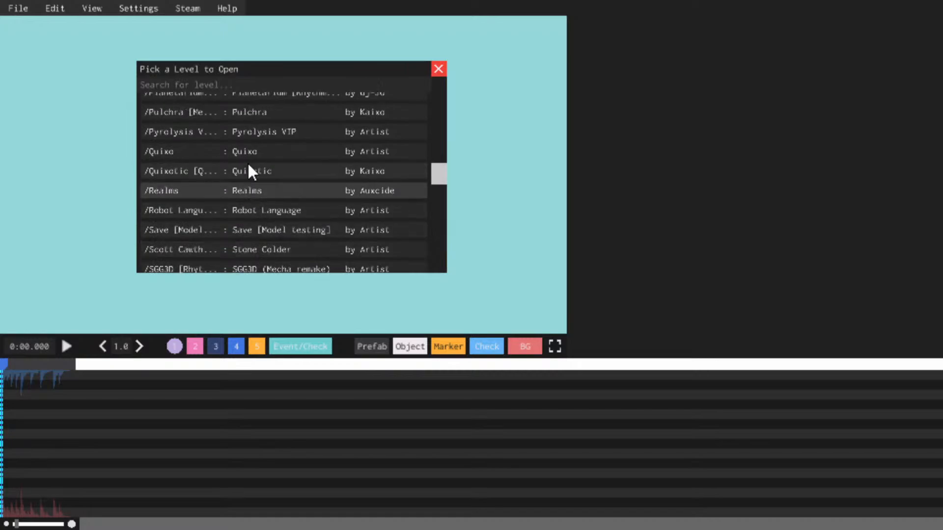
scroll(286, 192, down, 3)
scroll(285, 191, up, 2)
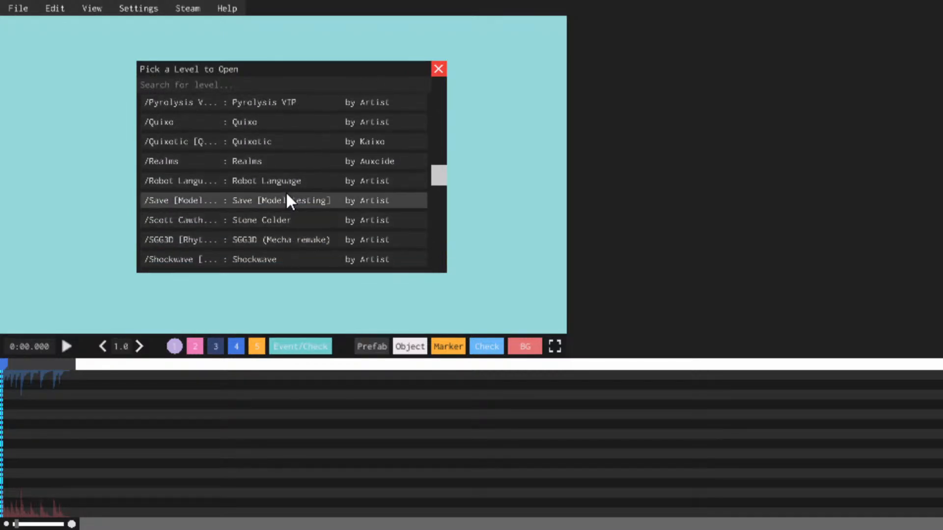
scroll(280, 177, up, 4)
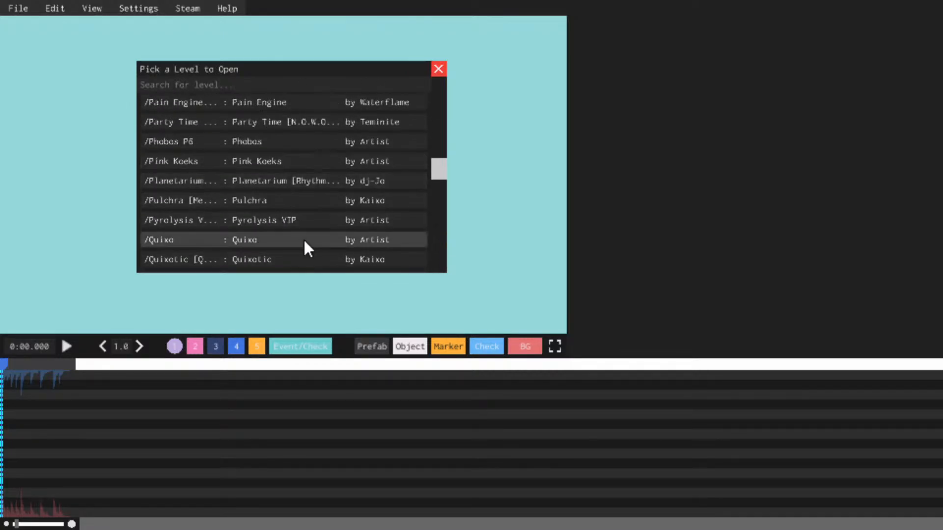
scroll(303, 206, down, 3)
scroll(301, 210, down, 2)
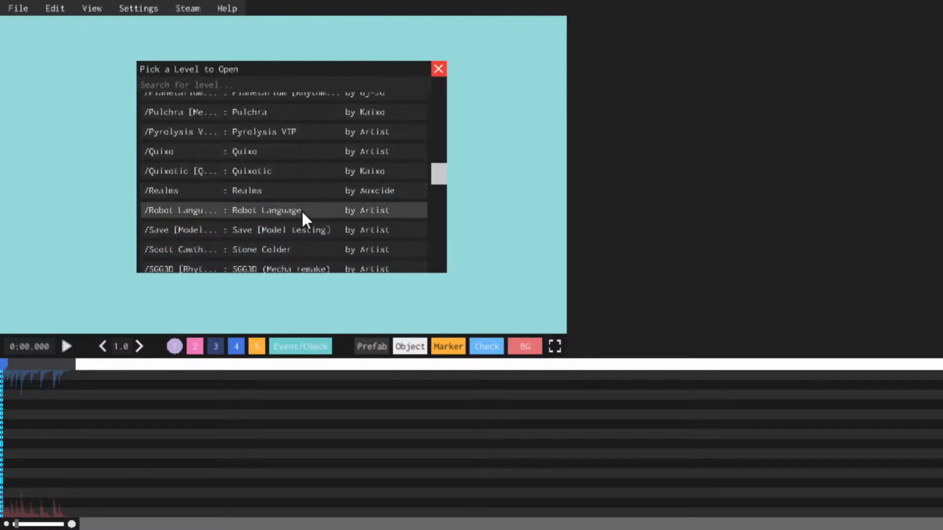
scroll(245, 170, down, 5)
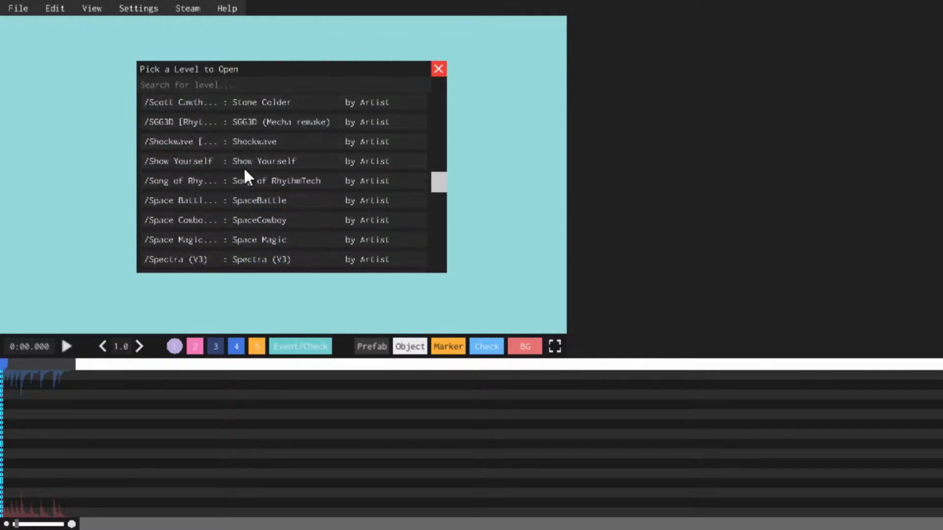
scroll(244, 170, down, 4)
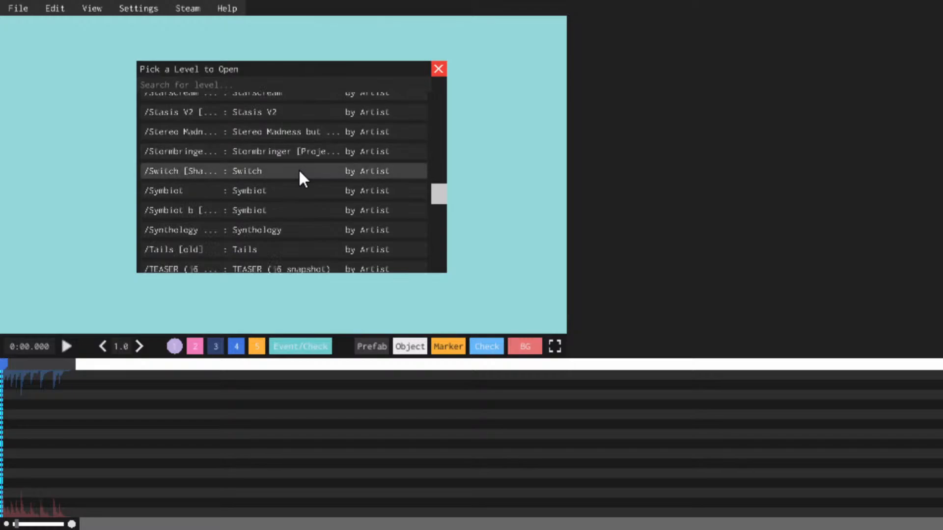
scroll(300, 173, down, 2)
scroll(300, 172, down, 2)
drag(443, 207, 430, 273)
Find the Alacrit level by Kaixo in the level list and open it
scroll(319, 184, up, 8)
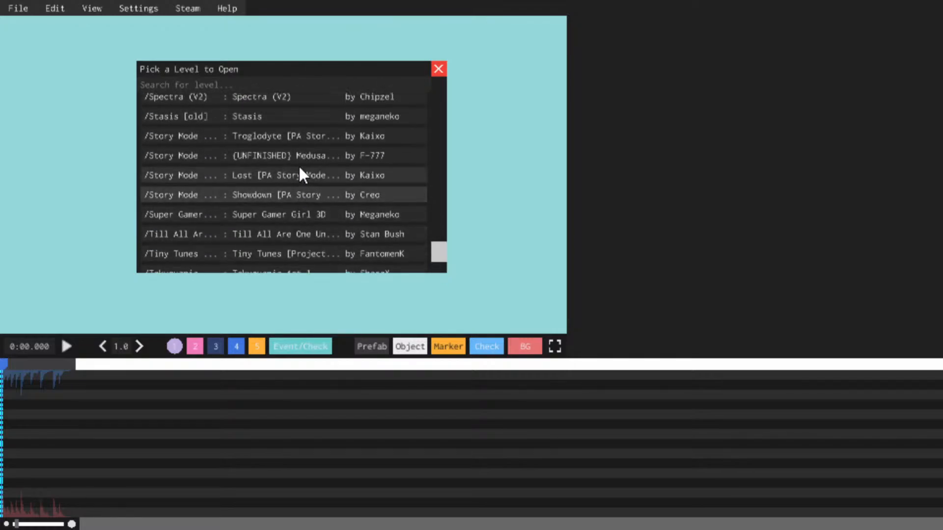
scroll(297, 163, up, 10)
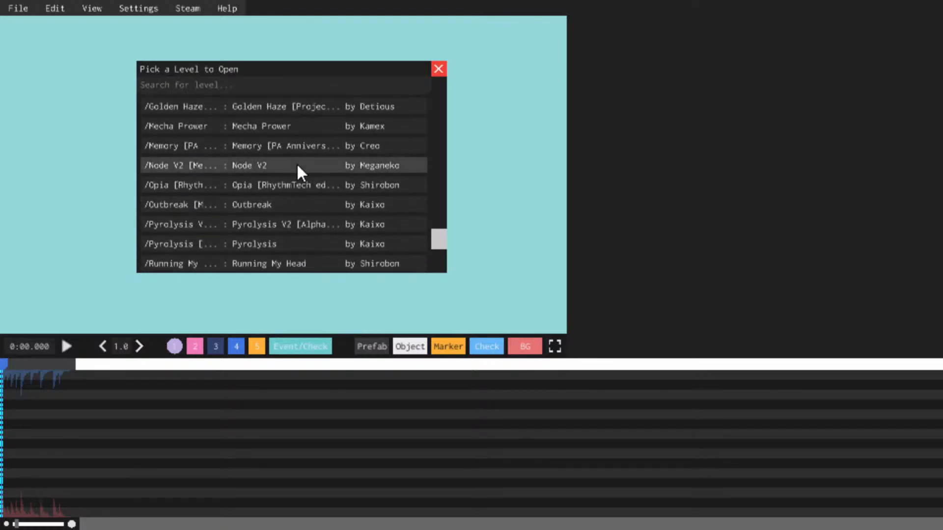
scroll(298, 165, up, 8)
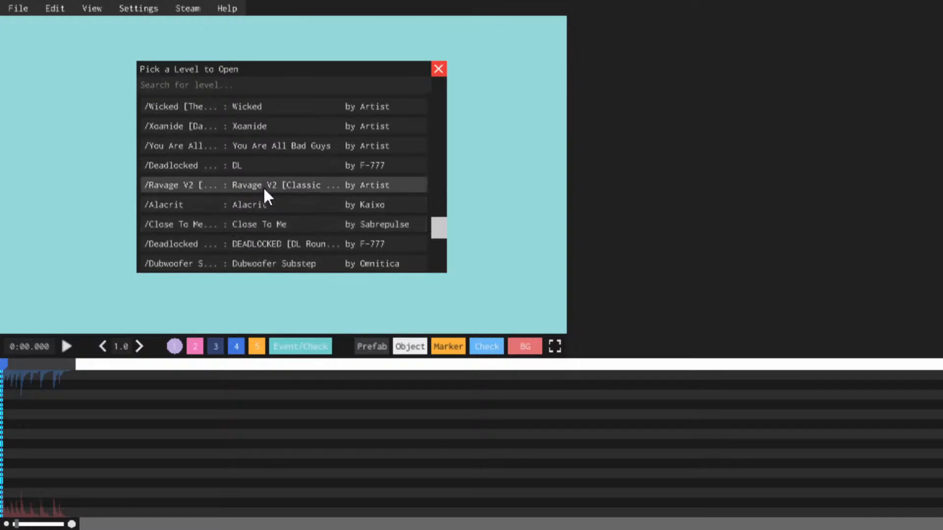
scroll(263, 187, up, 1)
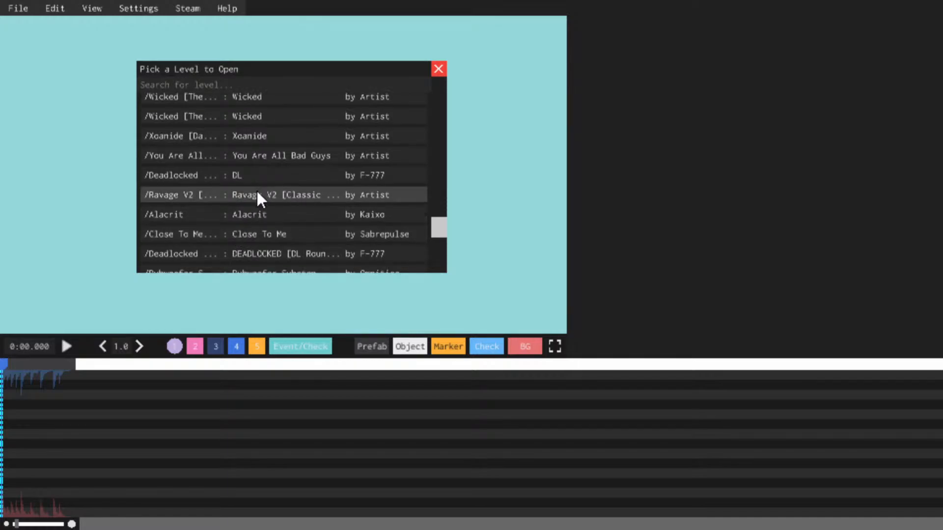
click(256, 209)
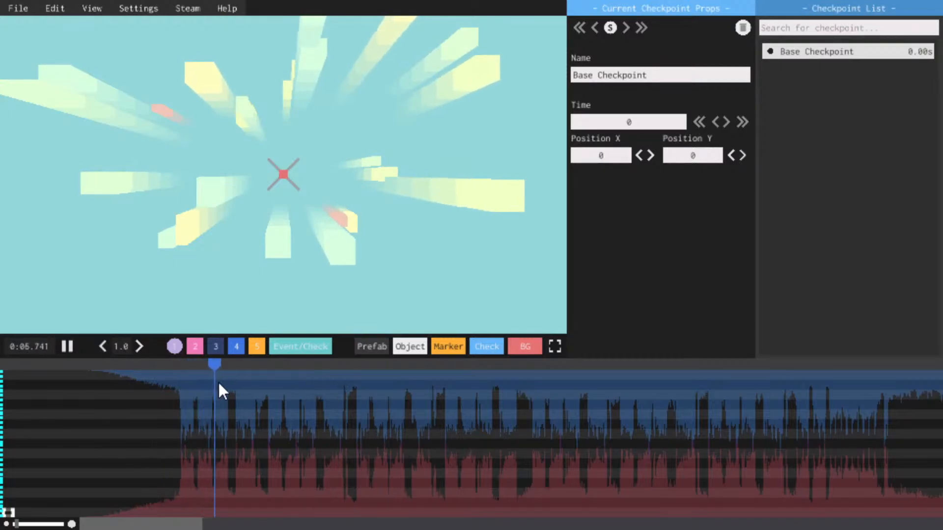
Play back the song's opening seconds to hear where the beat comes in
key(space)
click(78, 365)
key(space)
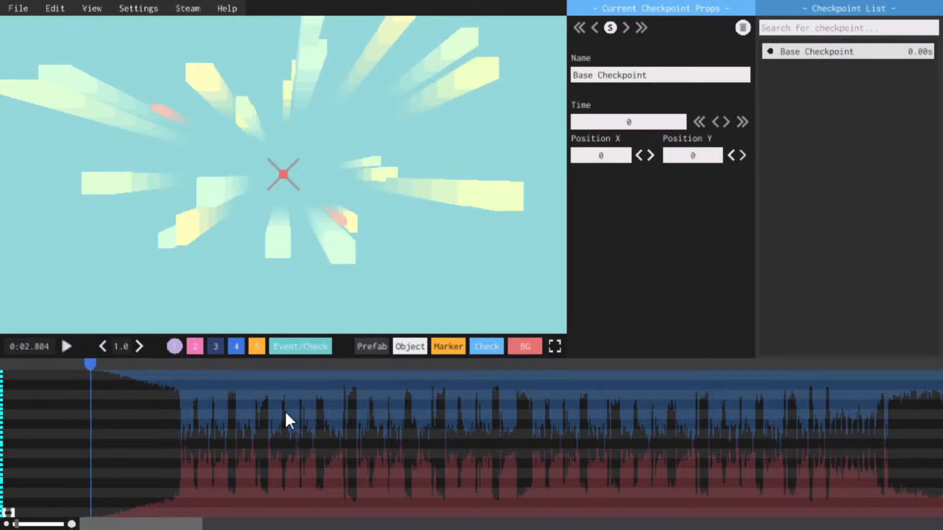
key(space)
click(167, 364)
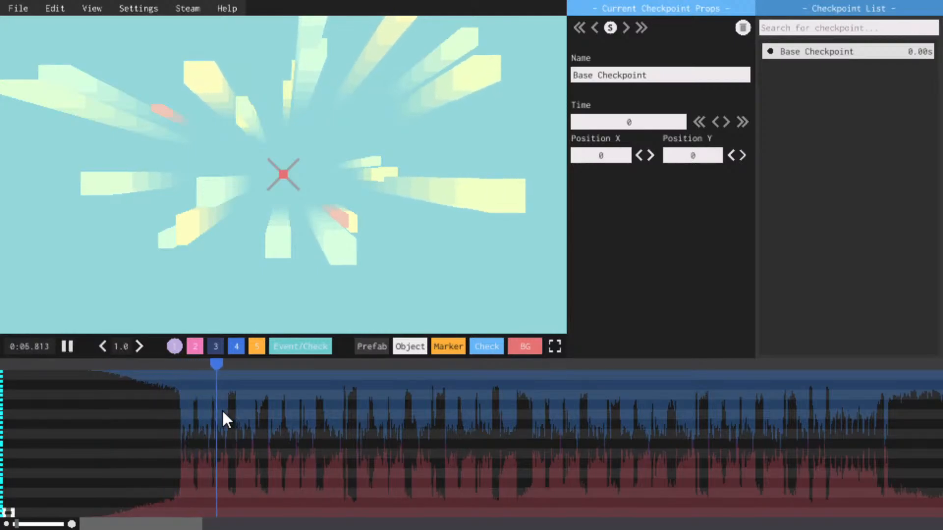
key(space)
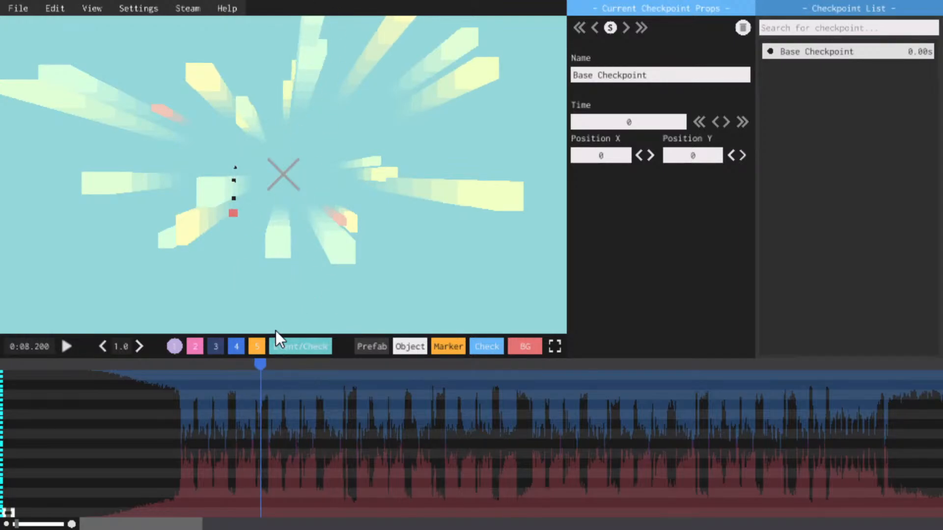
key(Up)
scroll(179, 434, down, 2)
Inspect the default object at the start of the timeline and replay the intro from about 2.4 seconds
click(8, 513)
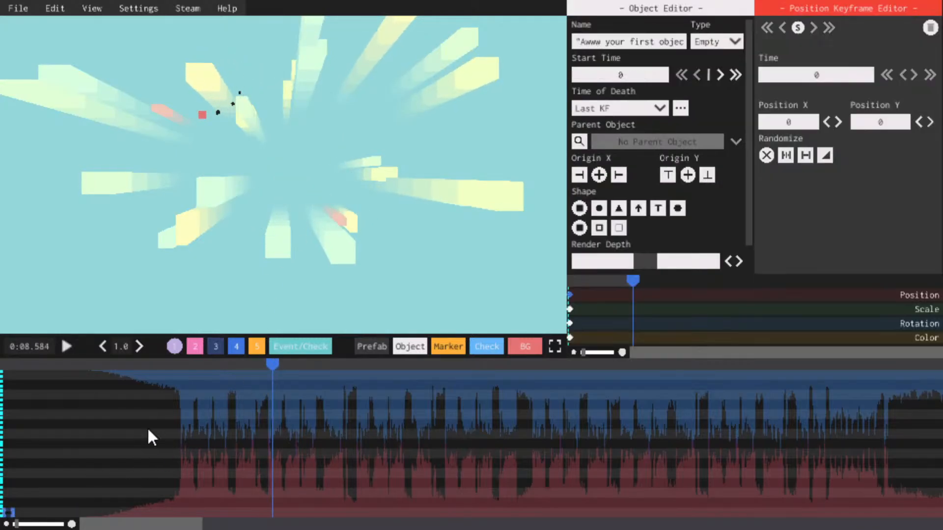
key(space)
key(space)
click(105, 361)
click(77, 361)
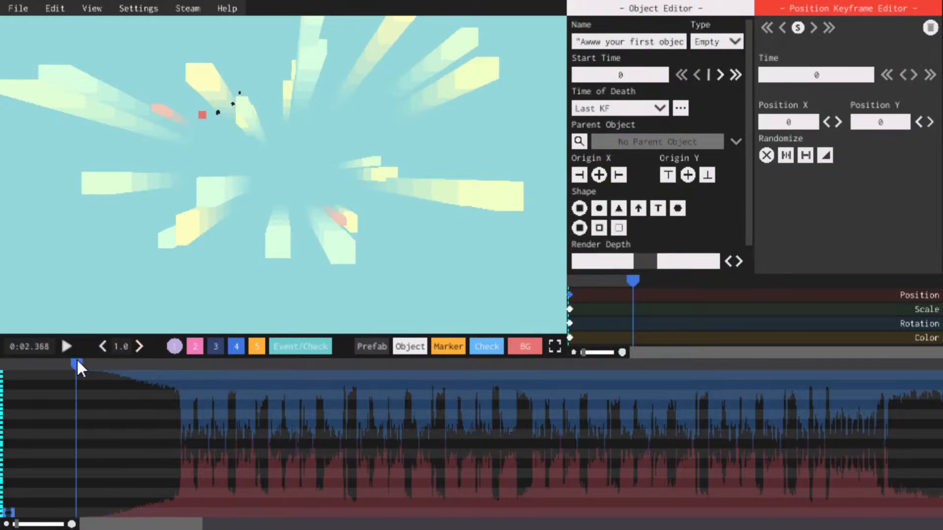
key(space)
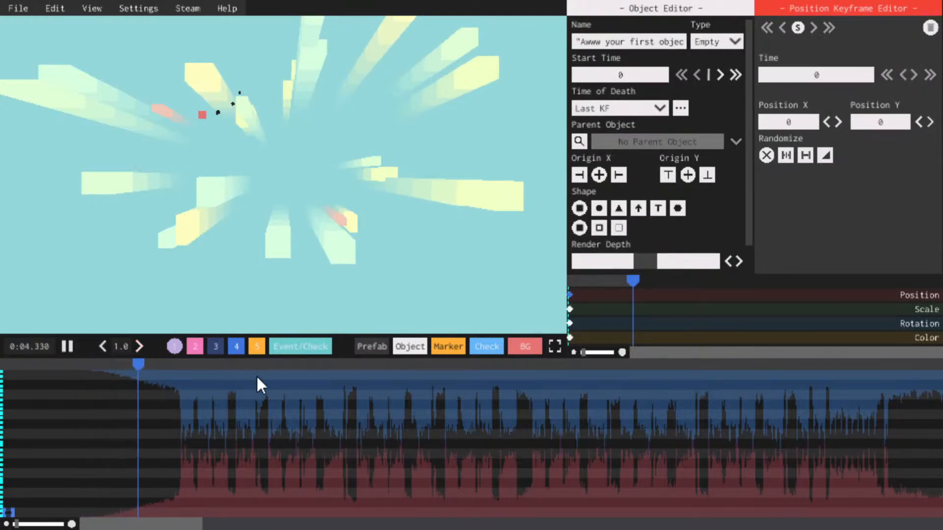
Switch the timeline to layer 5 and place the playhead at 0:05.683, where the loud section of the waveform starts
click(253, 346)
click(160, 363)
key(space)
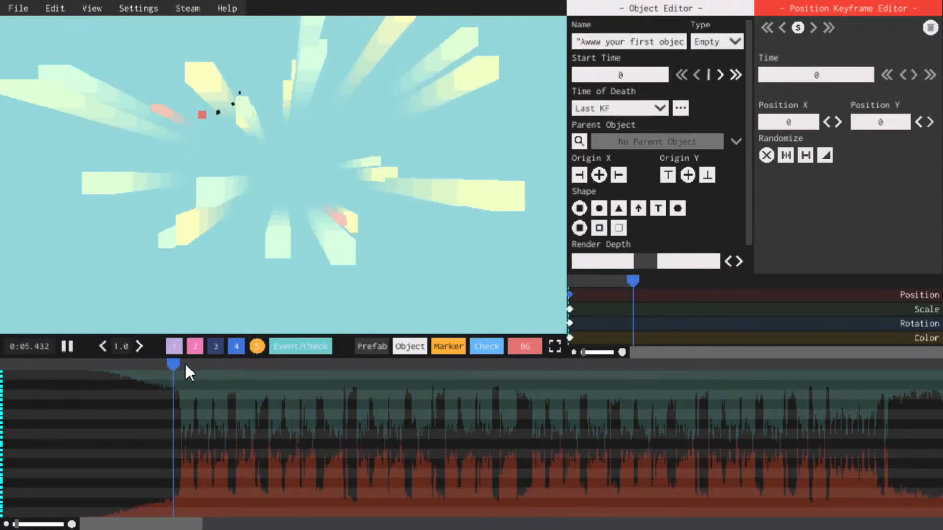
key(space)
drag(185, 363, 179, 363)
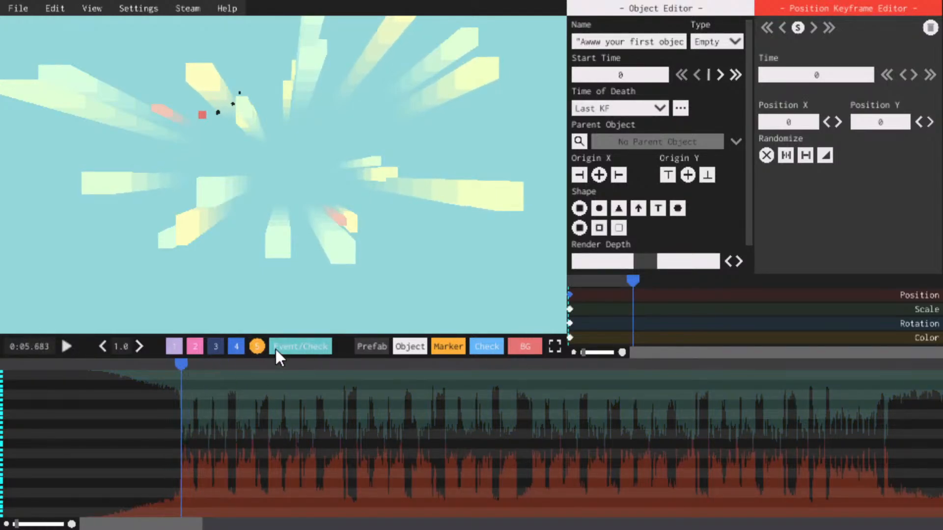
Show the event timeline, open the theme keyframe at time 0 and search the themes for "virus"
click(302, 344)
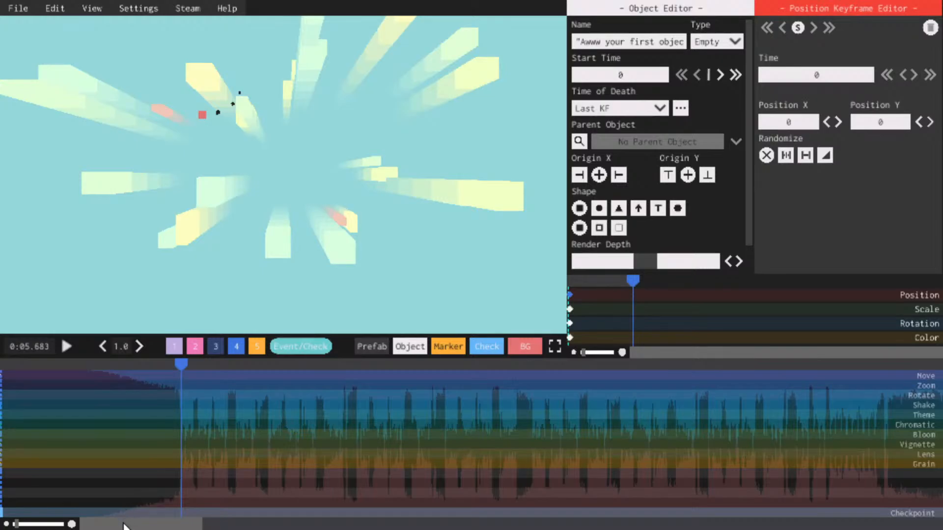
click(621, 122)
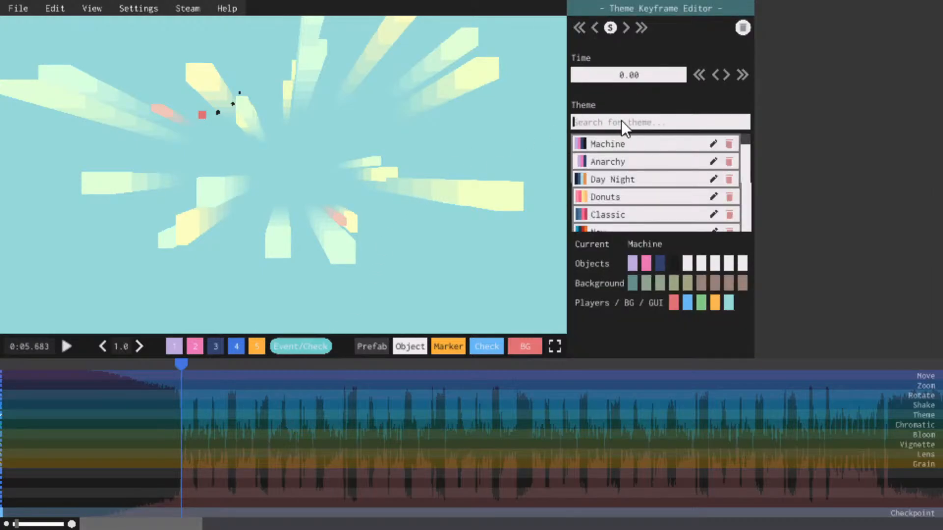
text(viru)
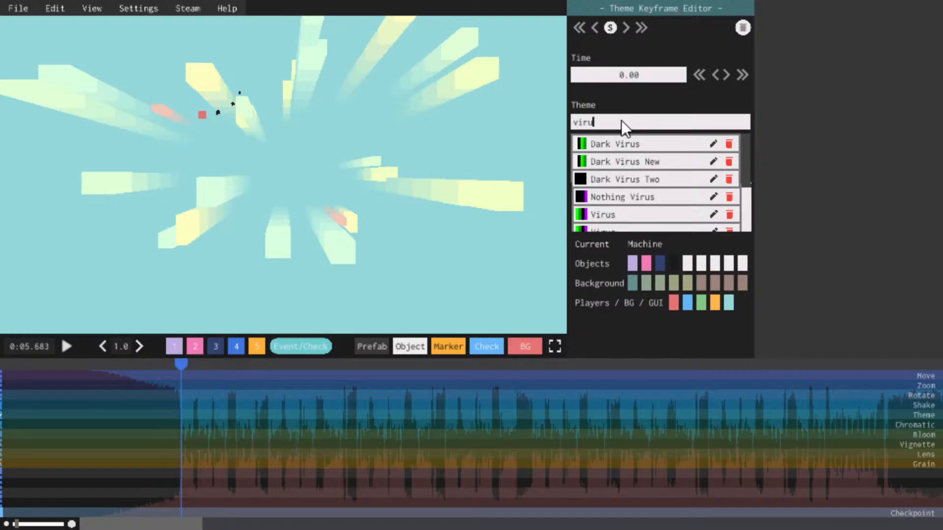
text(s)
scroll(605, 169, down, 1)
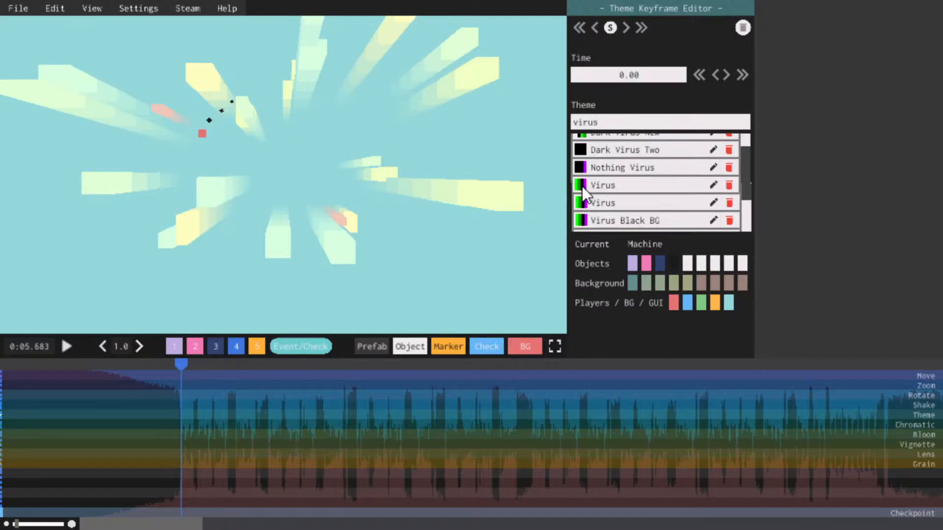
Try out both Virus themes, Virus Black BG and Virus Black BG Theory on the theme keyframe
click(582, 187)
key(space)
key(space)
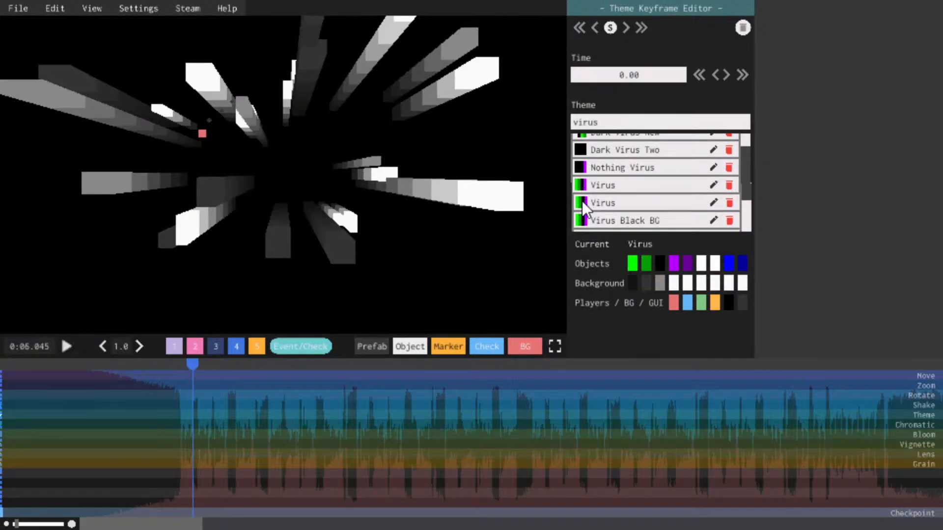
click(582, 201)
scroll(585, 202, down, 2)
scroll(588, 192, up, 1)
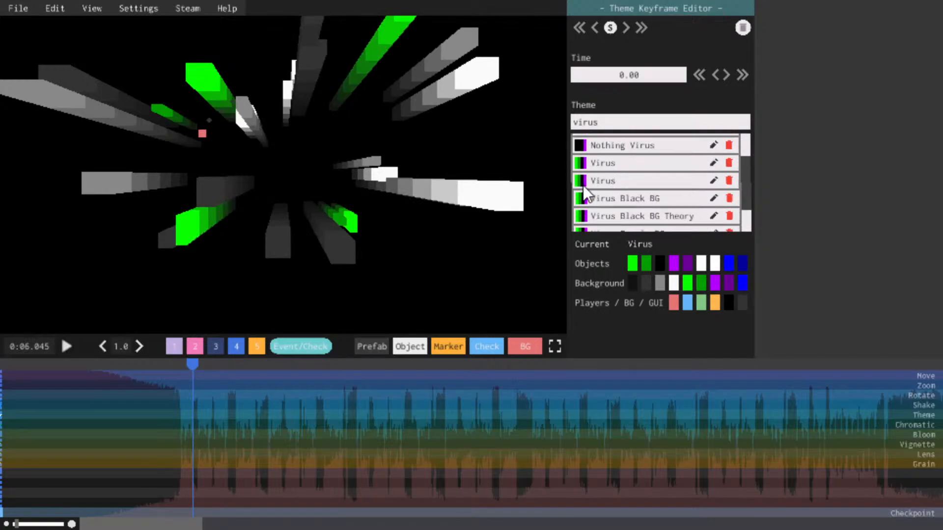
click(583, 197)
click(582, 215)
scroll(582, 211, down, 1)
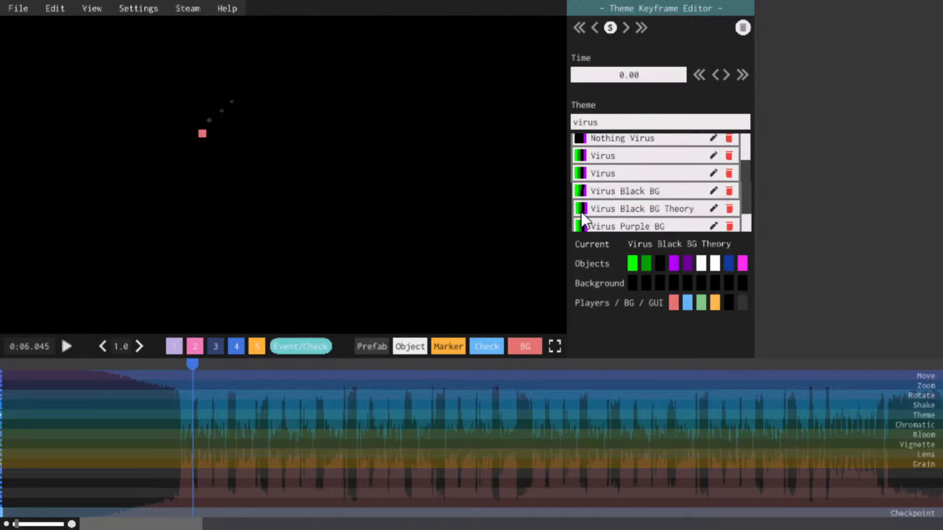
scroll(580, 206, down, 2)
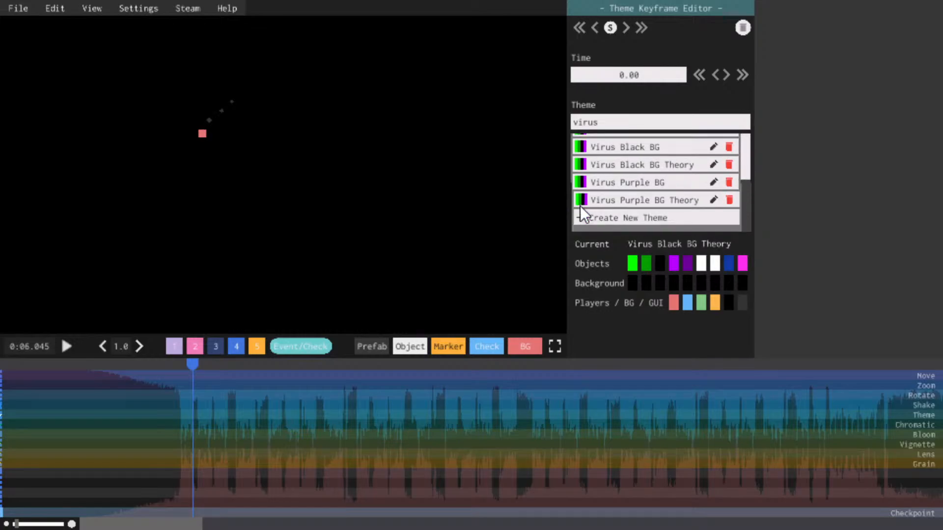
scroll(580, 206, up, 3)
Compare the two Virus themes on the keyframe and apply the first one, whose background objects are only white and grey
click(582, 157)
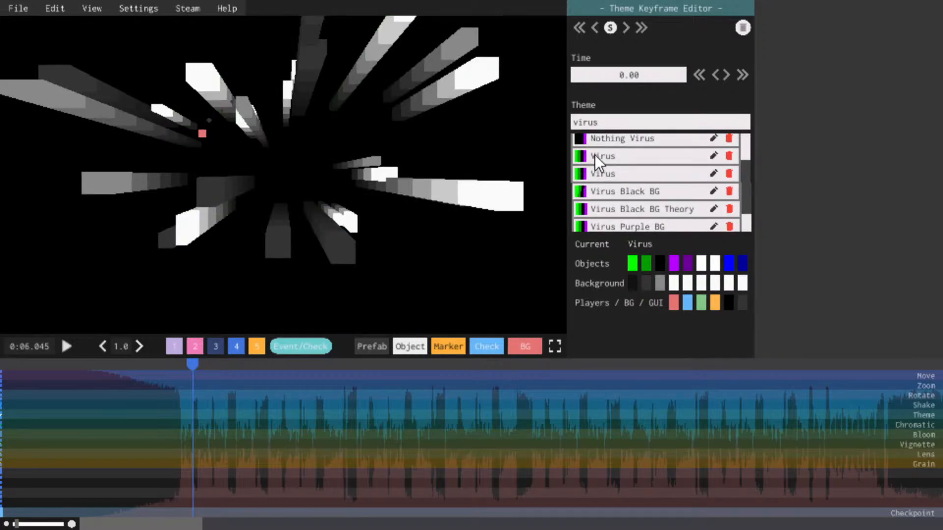
click(584, 172)
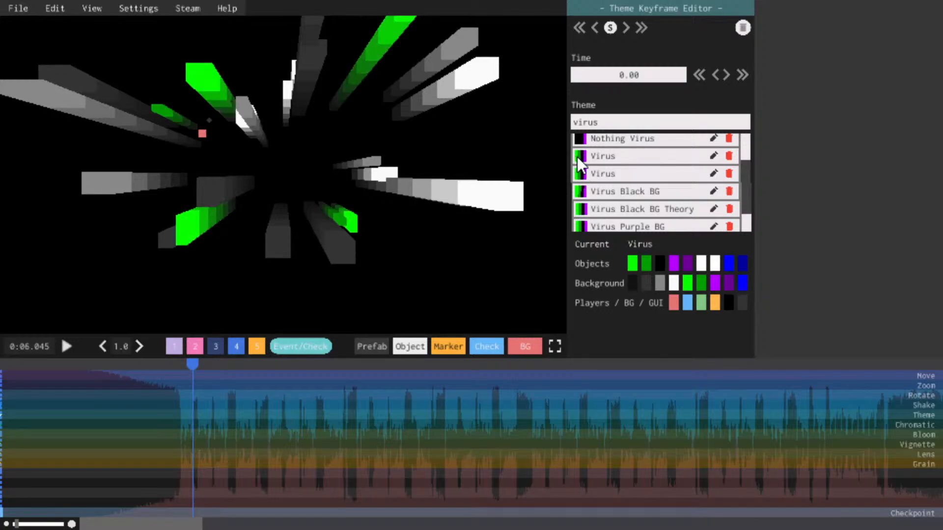
click(581, 162)
scroll(584, 170, up, 2)
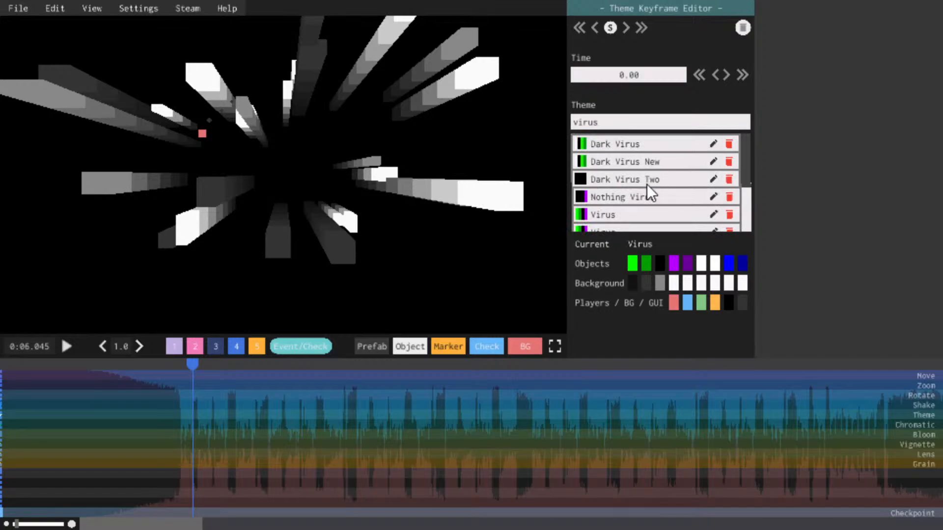
scroll(603, 205, down, 1)
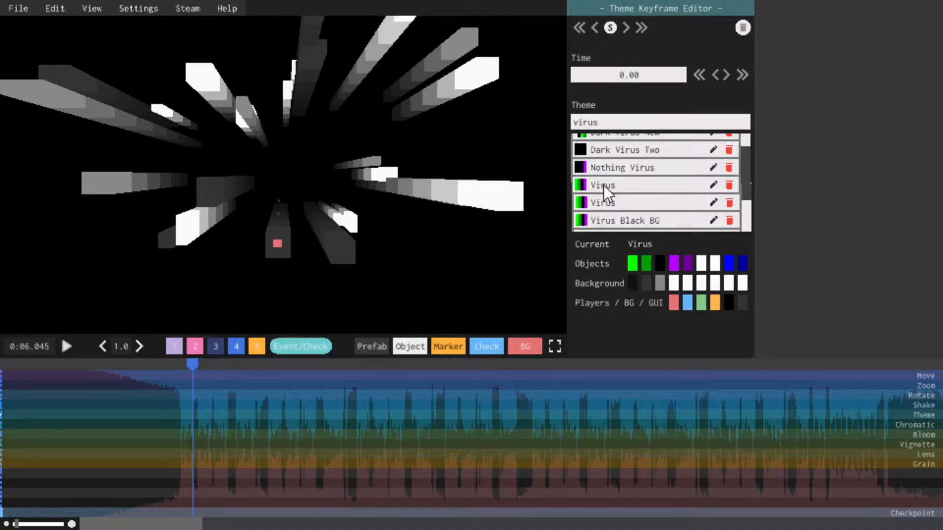
scroll(607, 184, up, 1)
scroll(606, 184, down, 2)
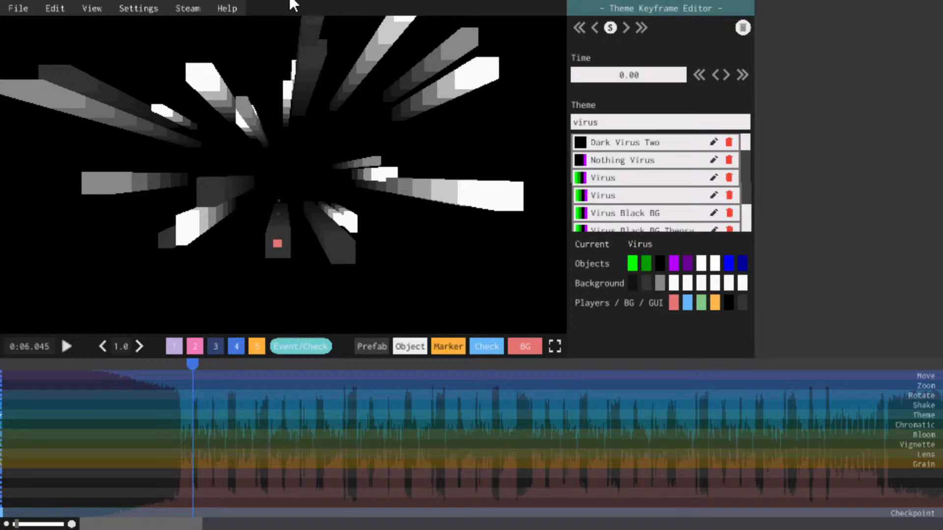
Replay the intro from about 2.7 seconds and pause at 0:04.663
click(87, 367)
key(space)
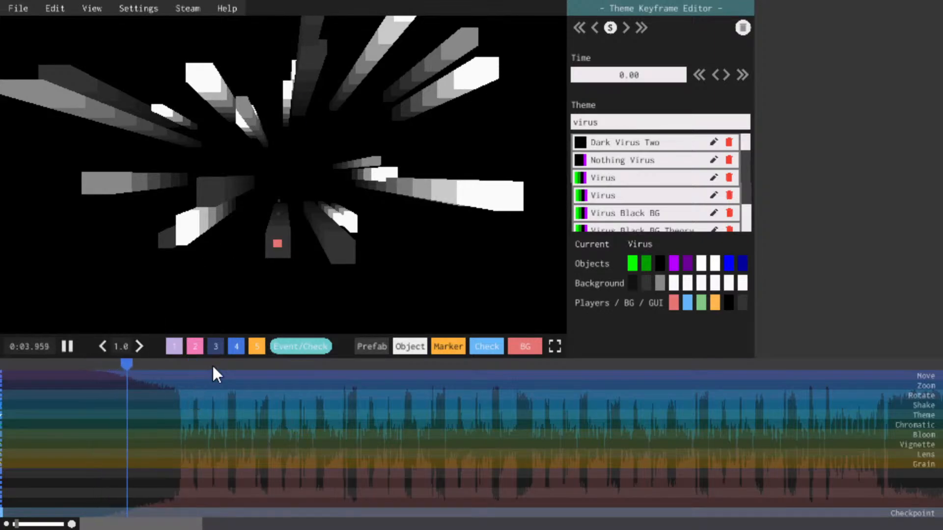
key(space)
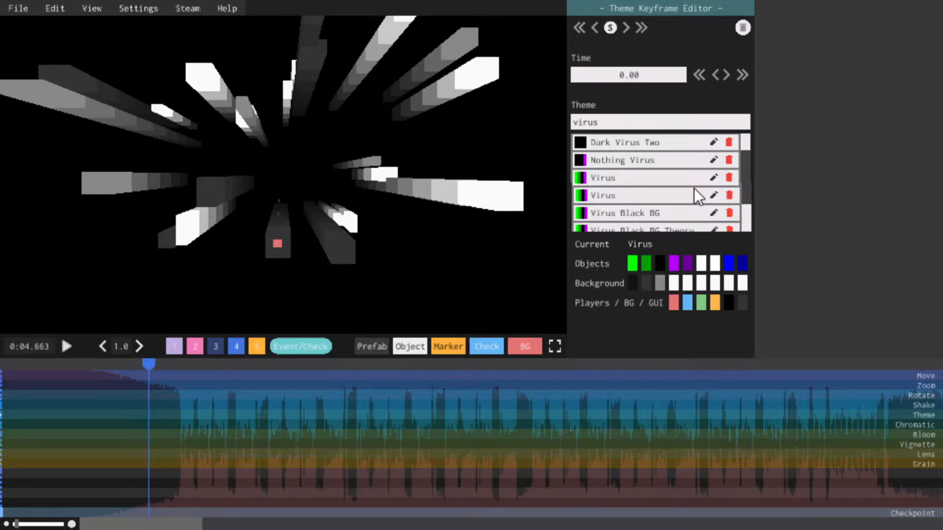
Open the first Virus theme for editing and name it Virus New
click(714, 178)
click(915, 26)
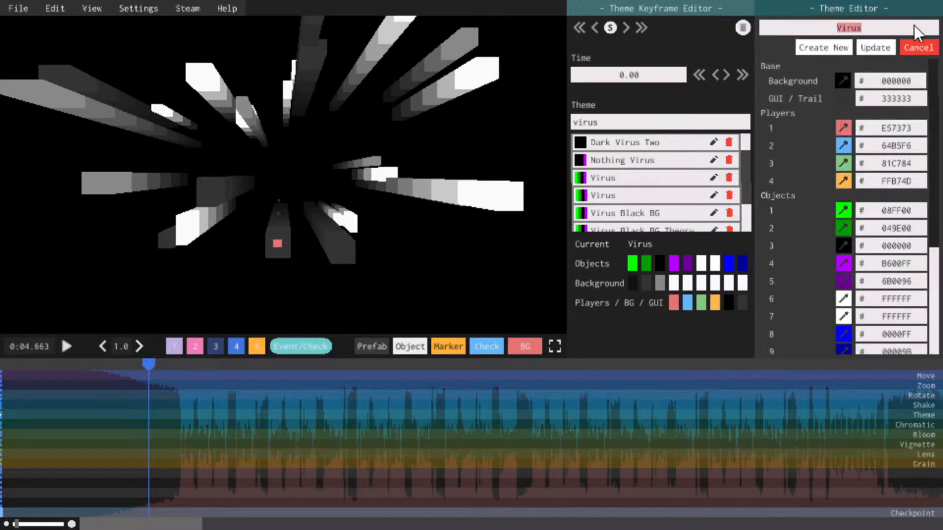
text(Virus New)
Set object colors 2, 5 and 6 of the theme to black, 000000
click(848, 228)
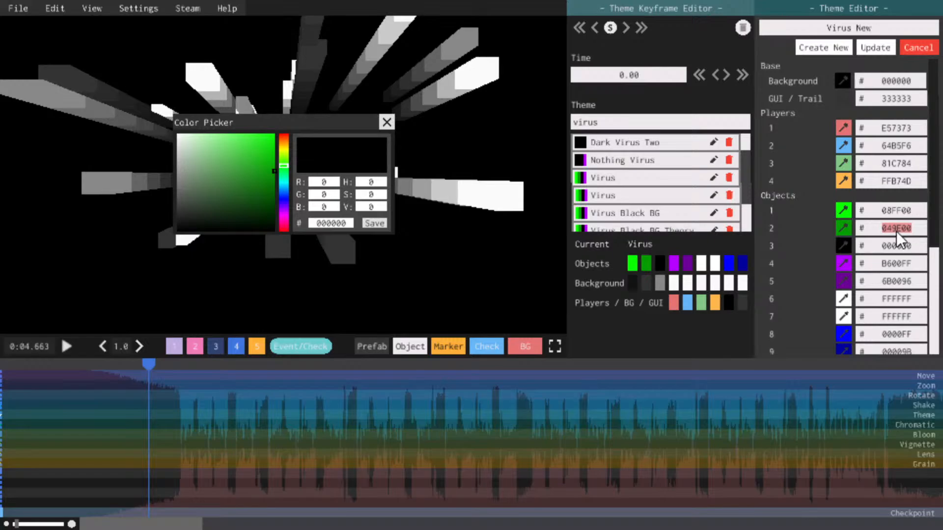
click(830, 221)
text(000000000000)
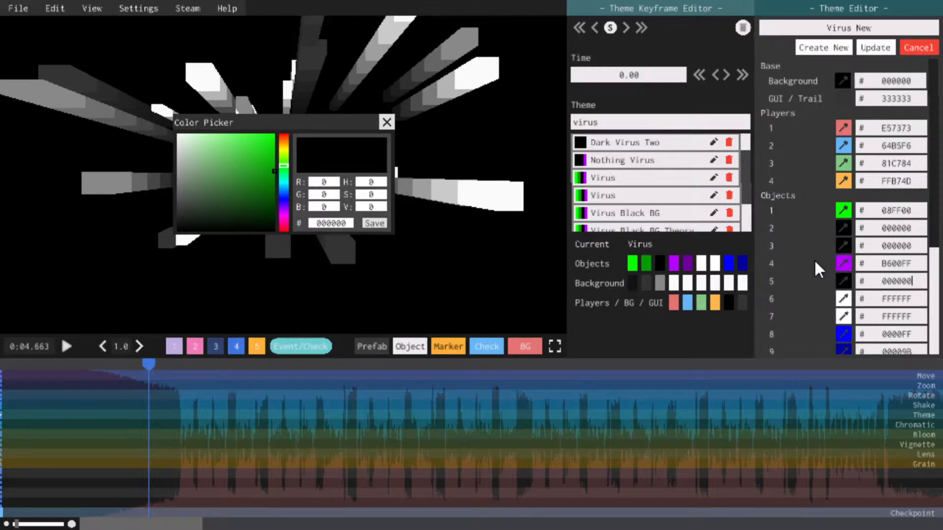
scroll(814, 259, down, 2)
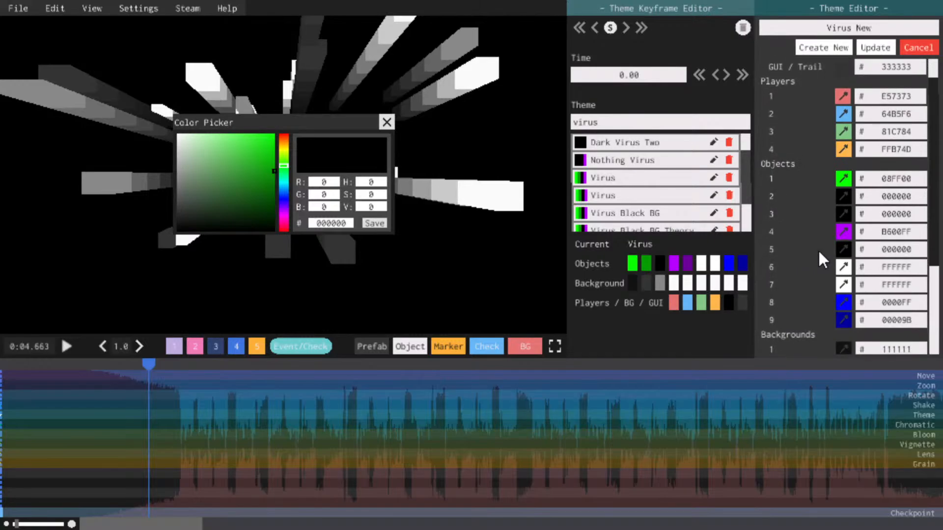
click(871, 266)
text(000000)
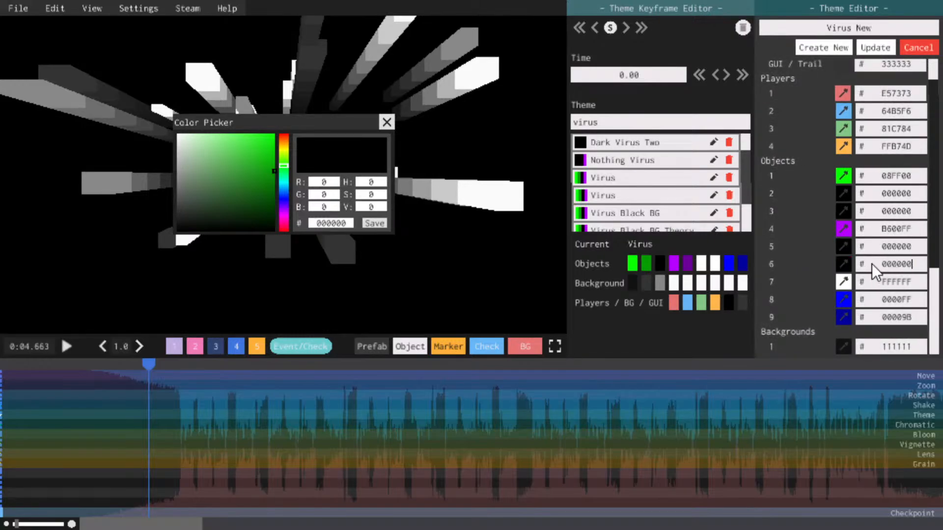
Reassign object color 2 to blue 0000FF, color 3 to purple B600FF and color 4 to black 000000
click(882, 295)
key(ctrl+c)
click(870, 199)
key(ctrl+v)
key(ctrl+c)
click(886, 214)
key(ctrl+v)
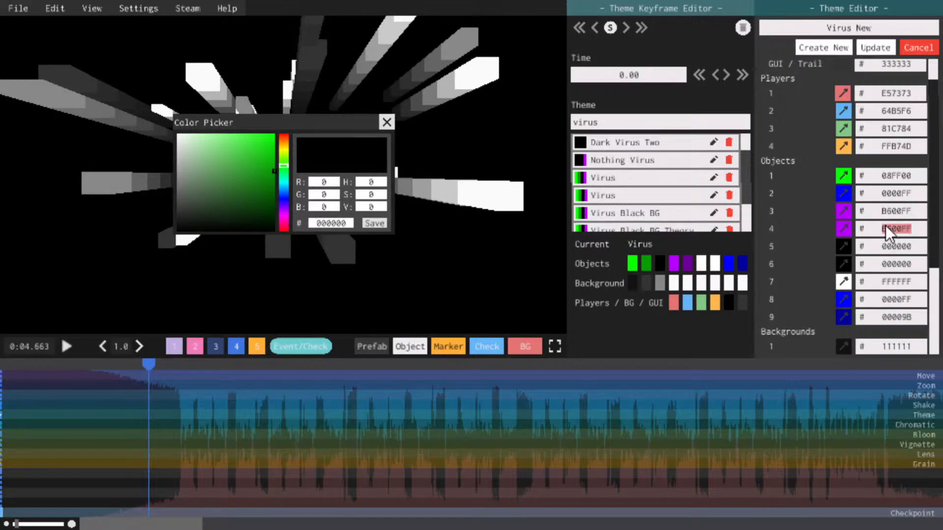
text(000000)
scroll(883, 211, up, 2)
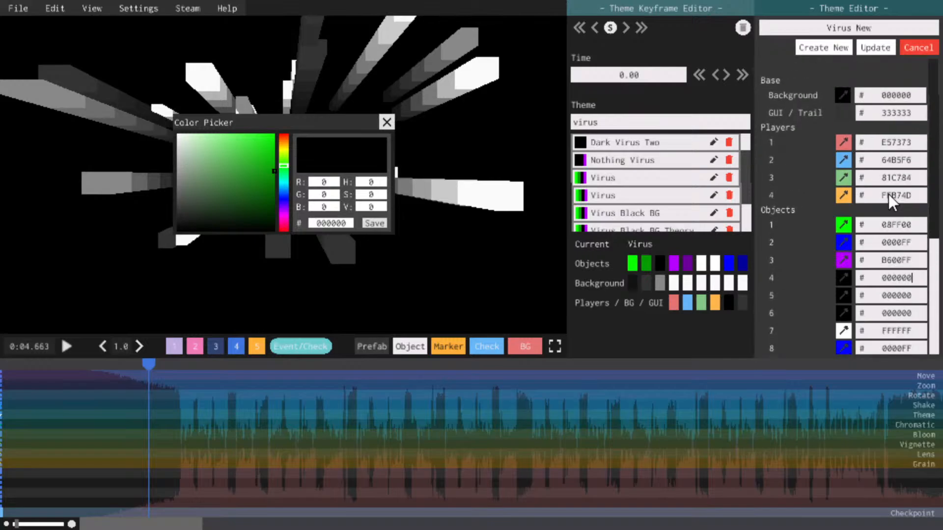
Set object colors 8 and 9 of the theme to black, 000000
click(873, 83)
scroll(913, 196, down, 2)
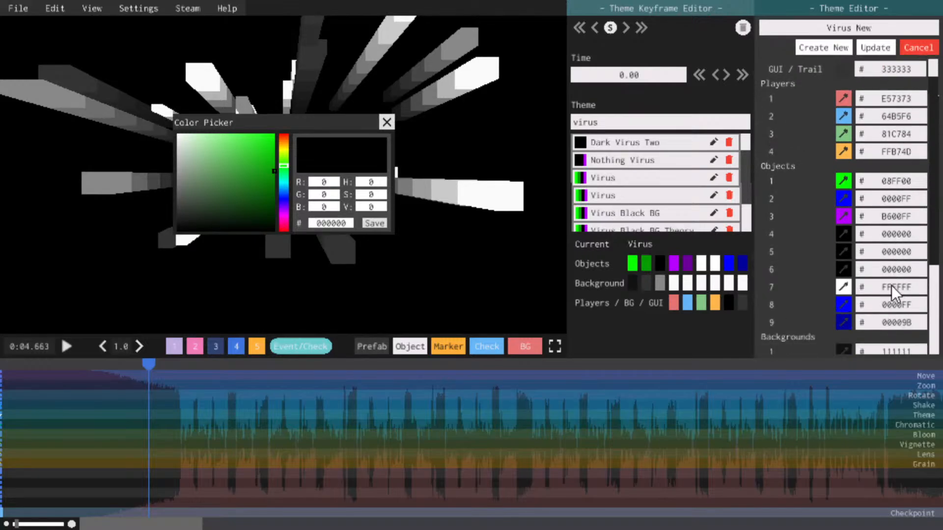
text(000000000000)
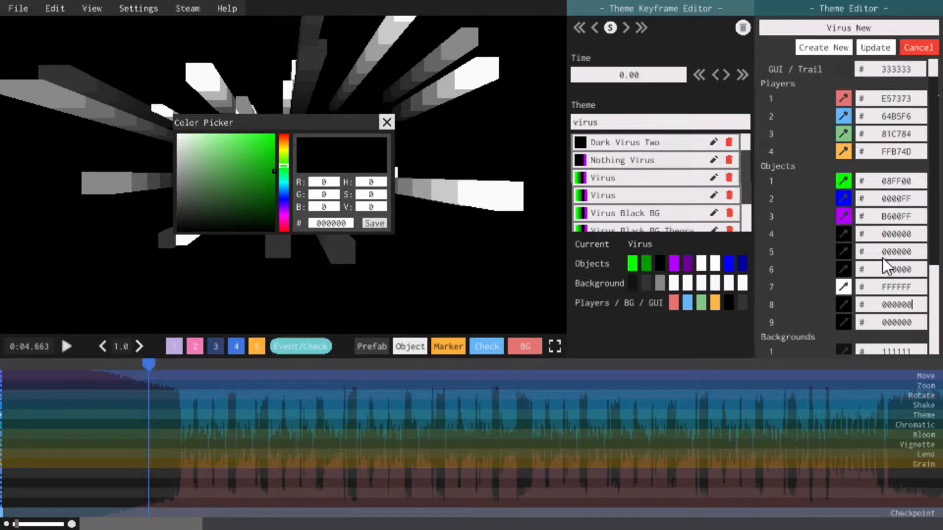
click(881, 322)
click(879, 286)
Try black for background color 1, then use 111111 for background color 1, object color 9 and the base background
scroll(883, 299, down, 2)
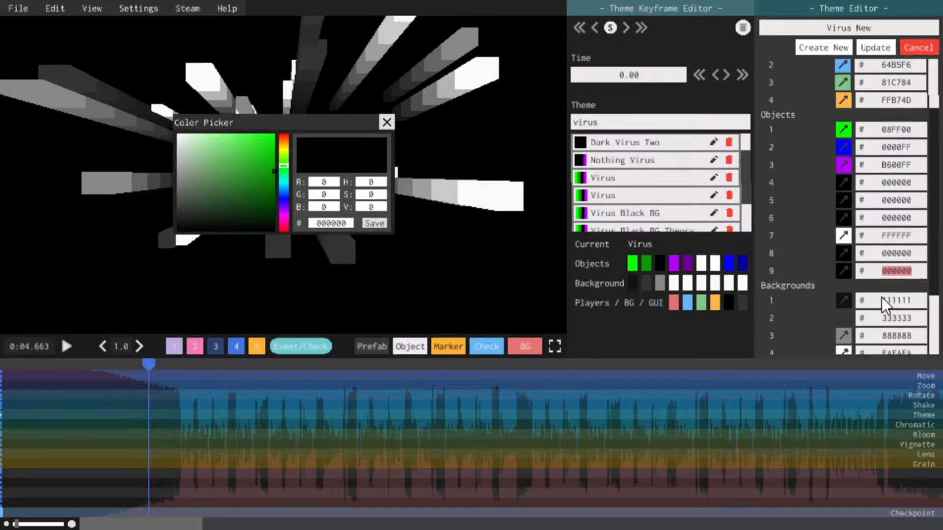
click(885, 301)
key(ctrl+v)
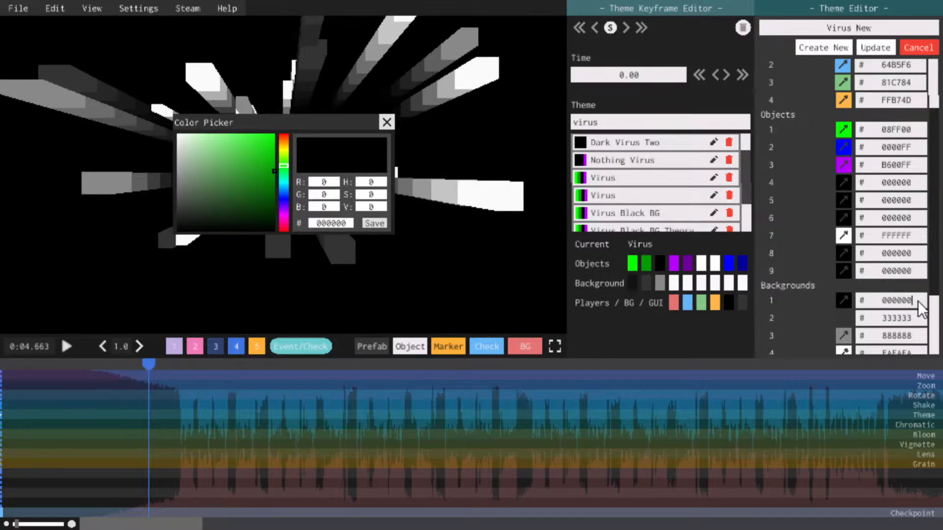
text(111111)
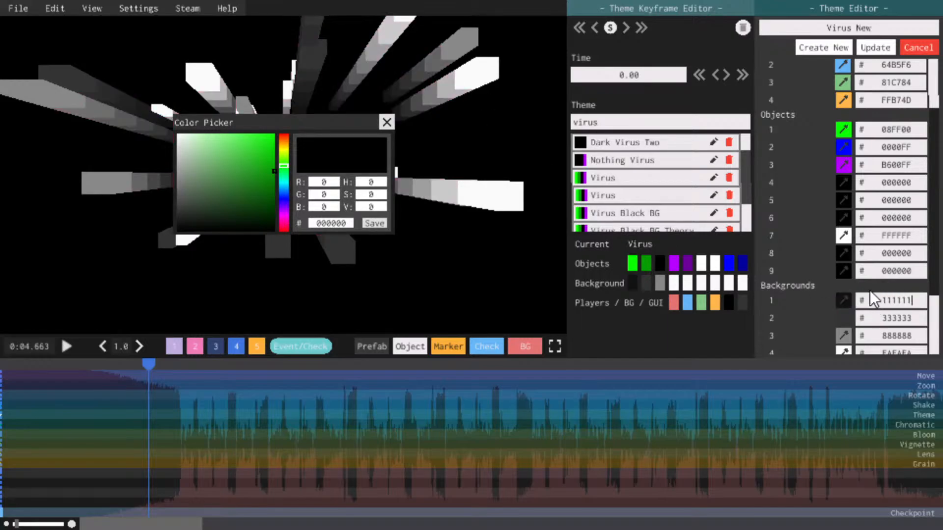
scroll(882, 267, up, 3)
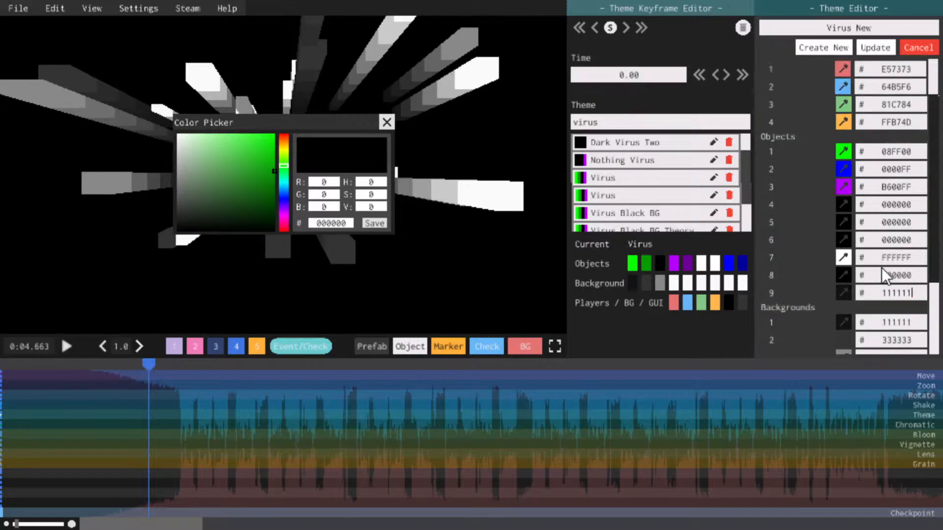
scroll(873, 177, down, 1)
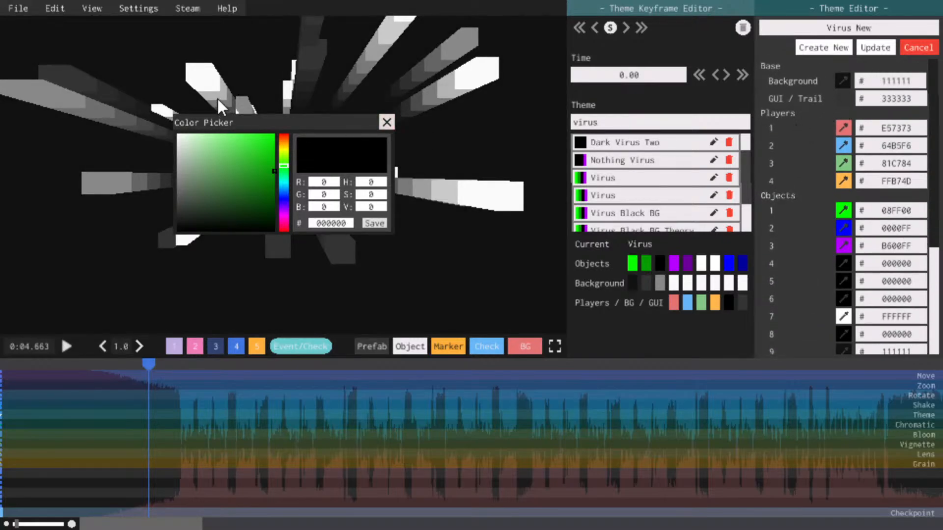
Give the base background a green hue and save it as the dark grey-green 151714
scroll(803, 176, down, 4)
scroll(829, 216, up, 2)
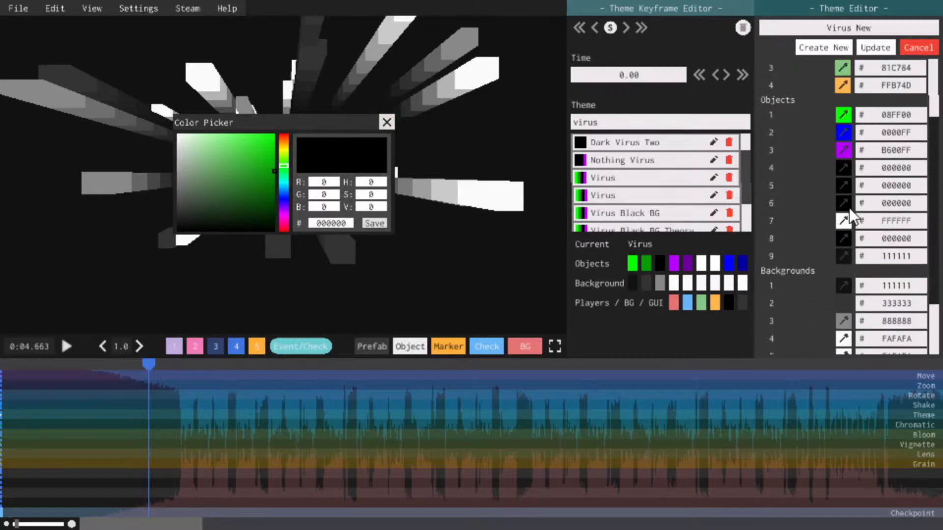
scroll(826, 131, up, 2)
click(842, 80)
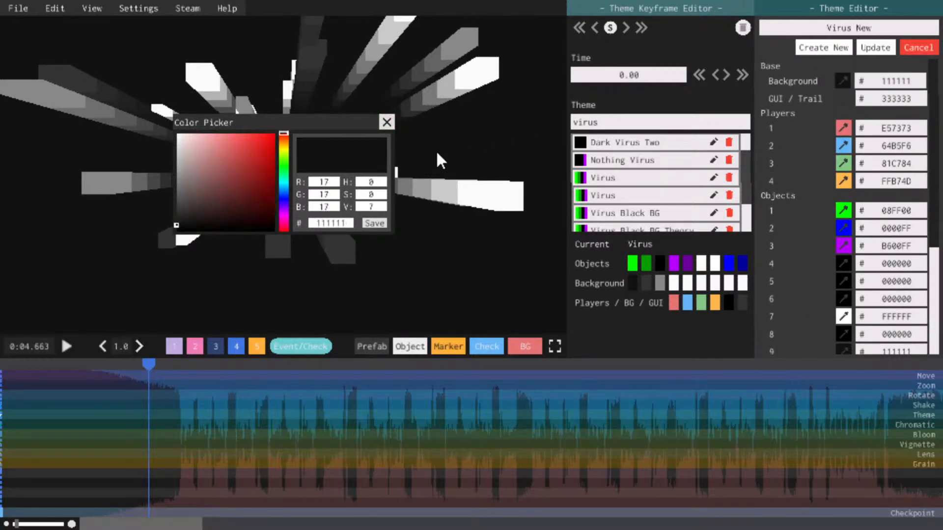
click(284, 163)
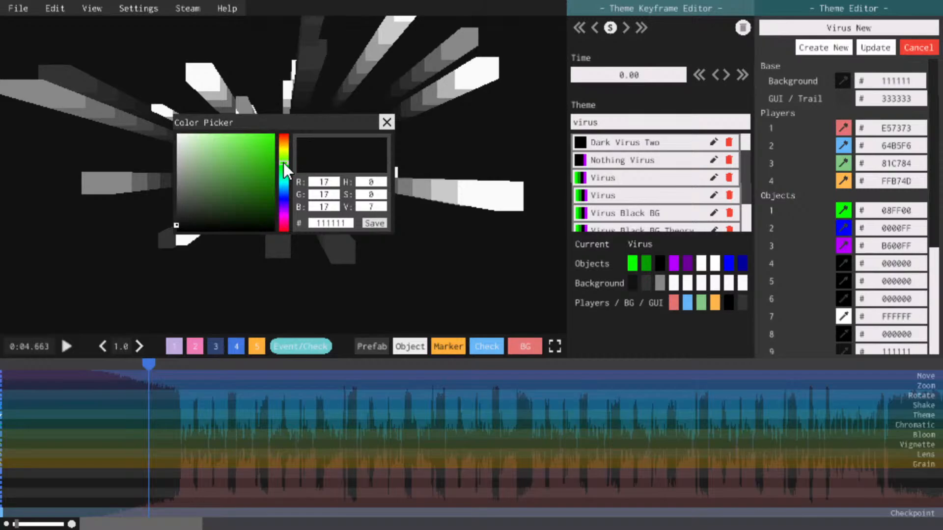
click(180, 221)
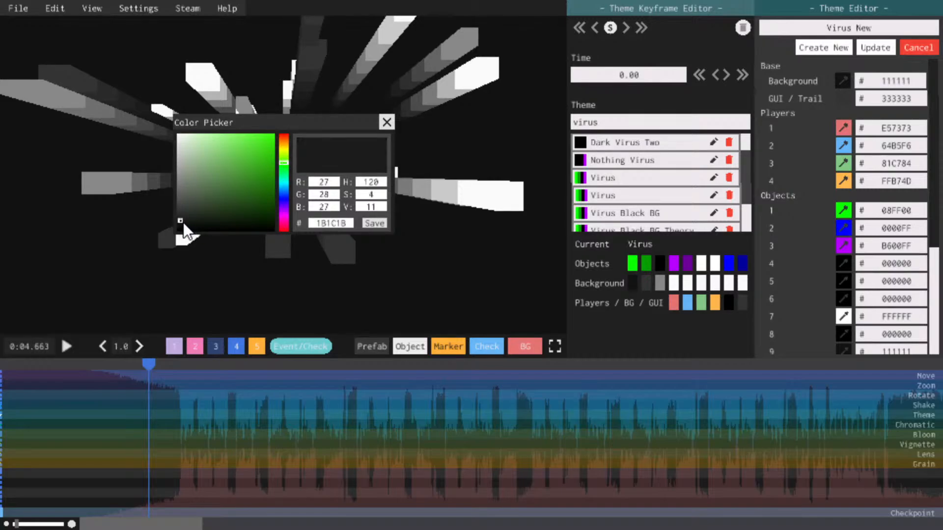
drag(184, 222, 189, 222)
click(372, 224)
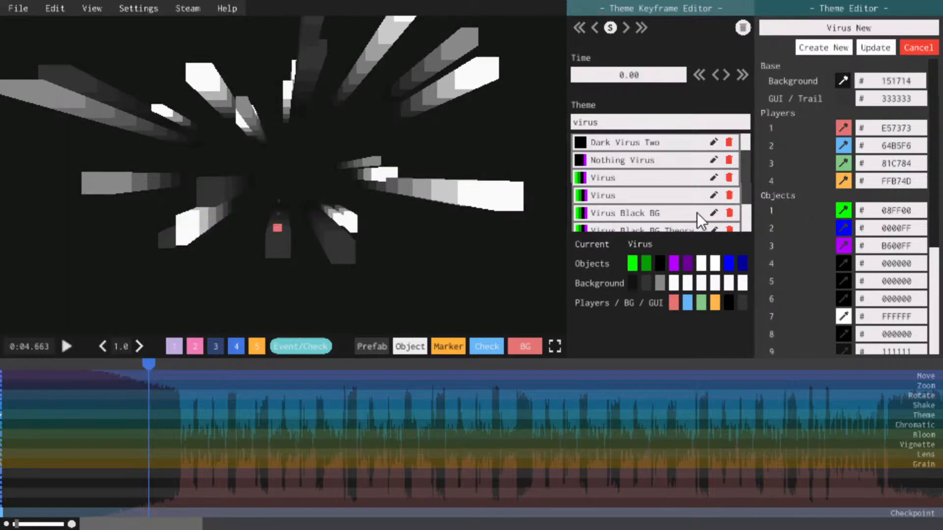
Make the base background darker and more saturated, saving it as 10140E
click(844, 79)
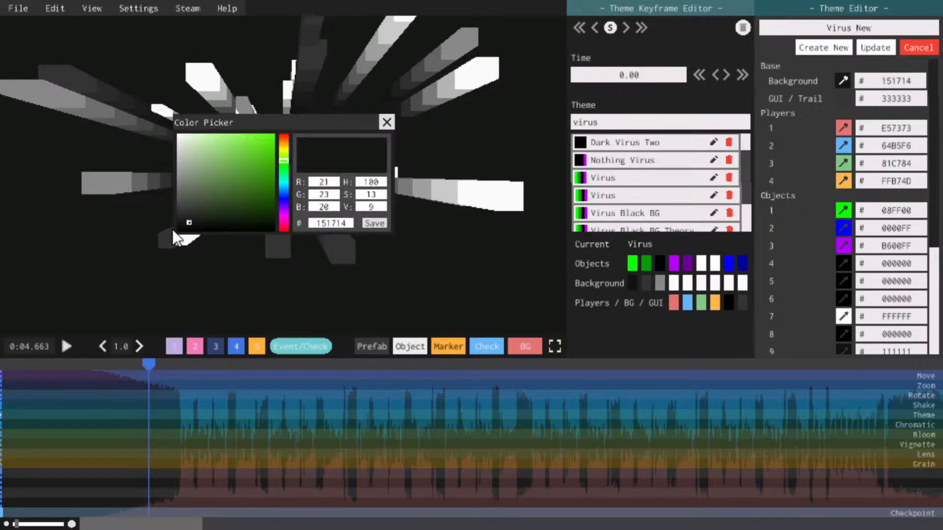
drag(199, 220, 209, 222)
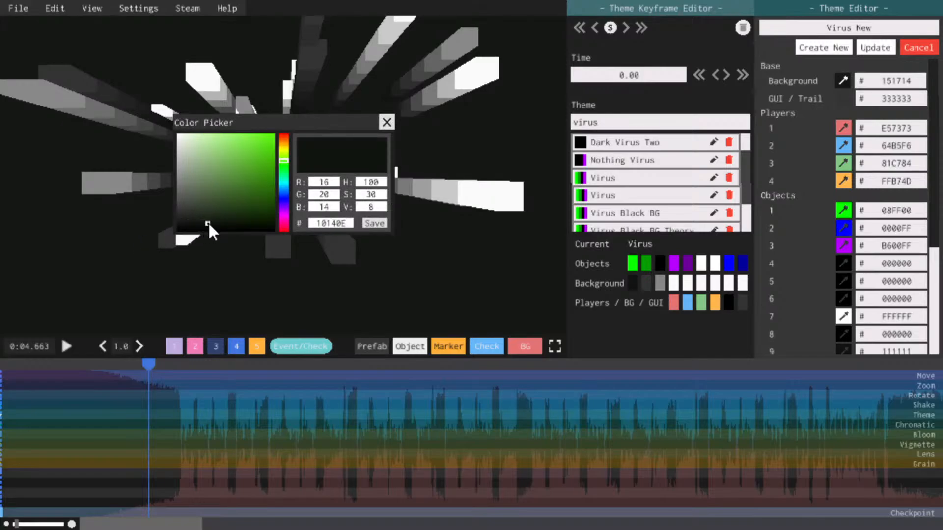
click(368, 222)
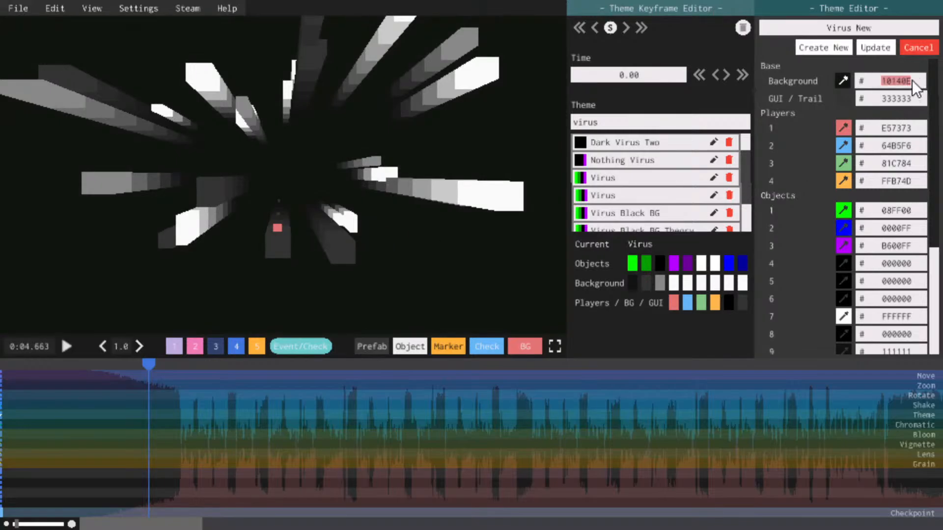
Match object color 9 and background color 1 to the base background, 10140E
scroll(890, 182, down, 4)
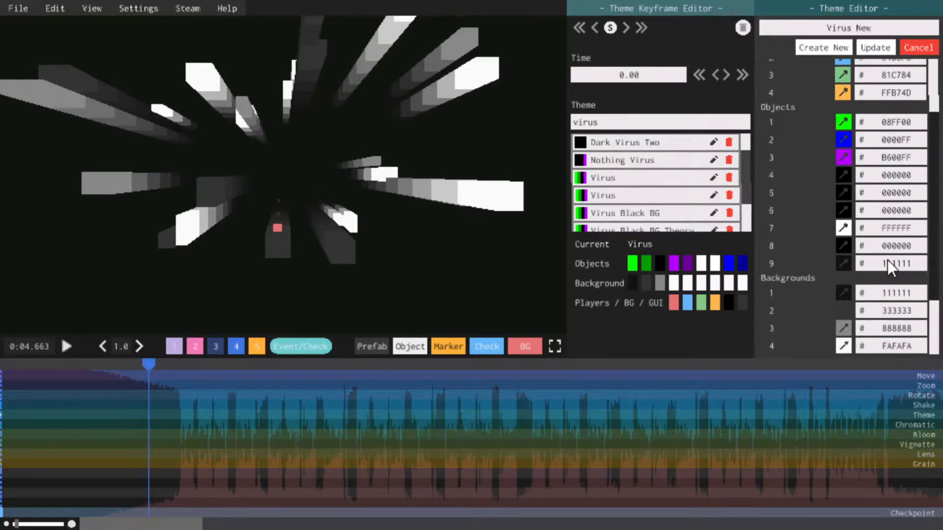
click(884, 290)
text(10140E)
scroll(806, 264, down, 2)
scroll(803, 268, up, 2)
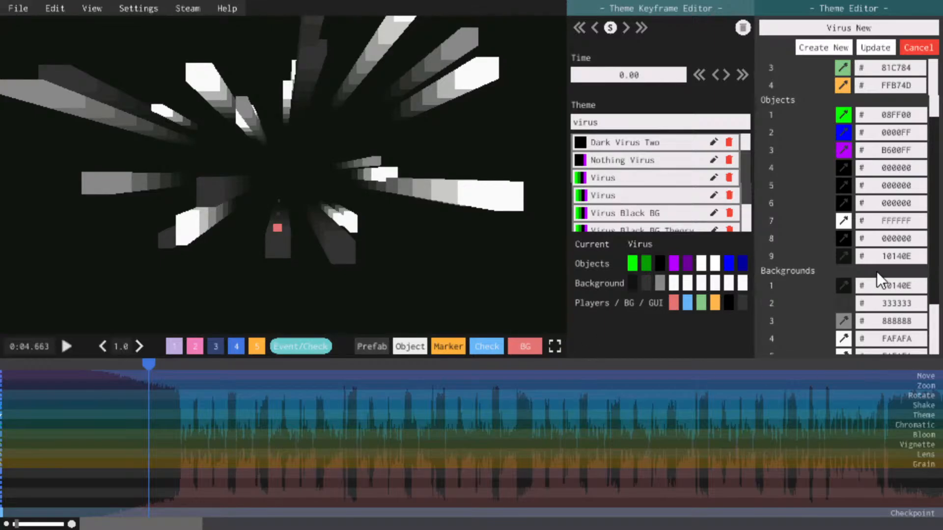
Set object color 4 of the Virus New theme to the dark reddish grey 453F3F
scroll(877, 273, up, 3)
scroll(877, 284, up, 3)
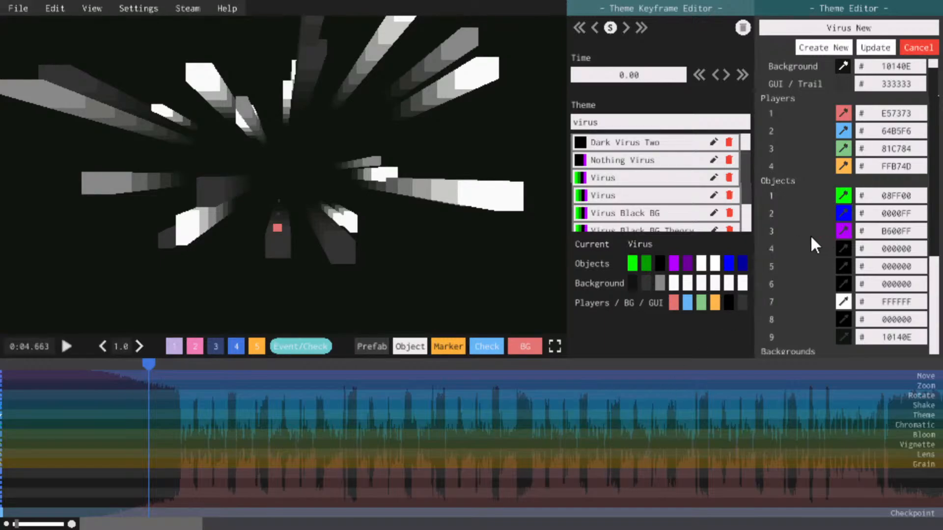
scroll(810, 234, up, 1)
click(842, 264)
scroll(825, 263, down, 2)
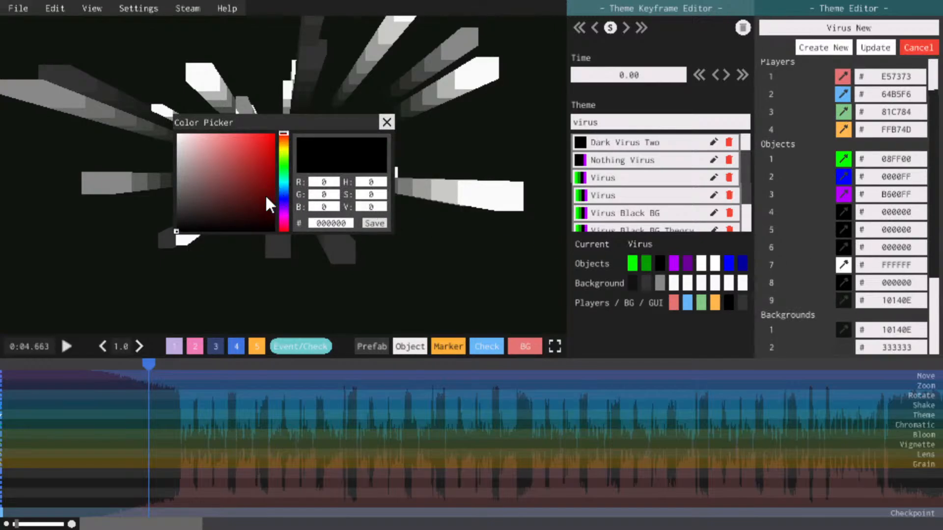
mouse_move(184, 163)
mouse_down()
mouse_move(169, 157)
mouse_move(181, 161)
mouse_move(173, 174)
mouse_up()
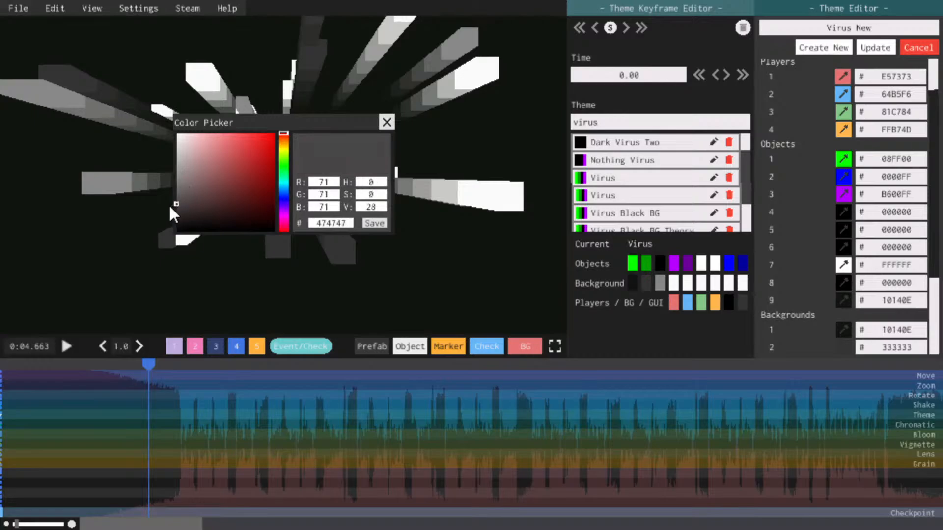
click(184, 211)
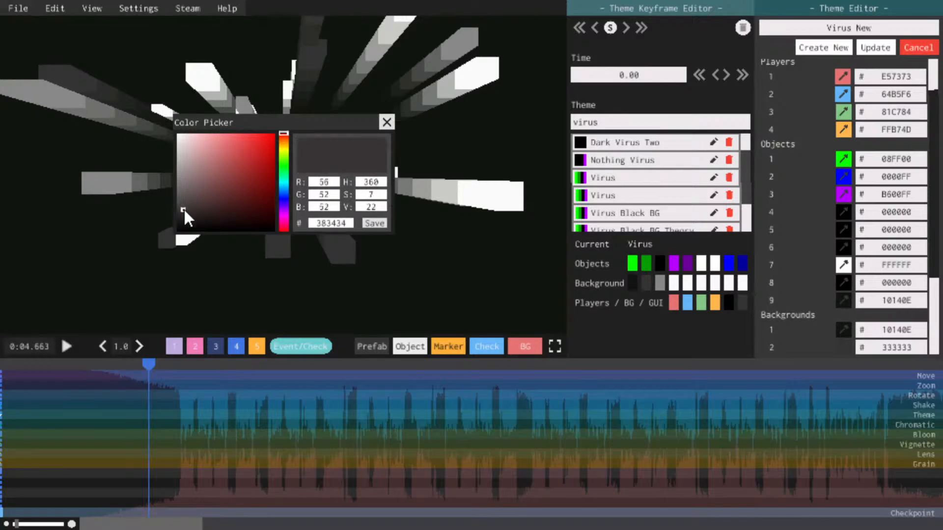
drag(184, 209, 186, 204)
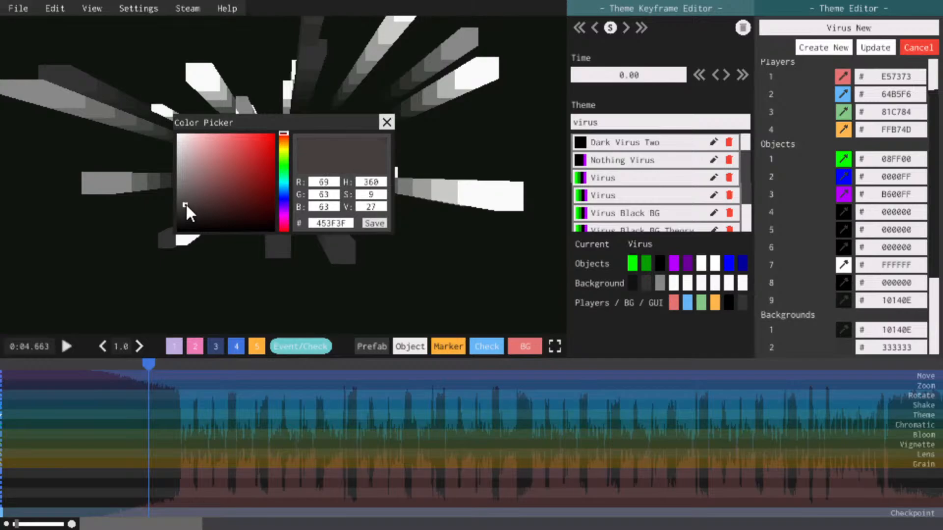
click(372, 223)
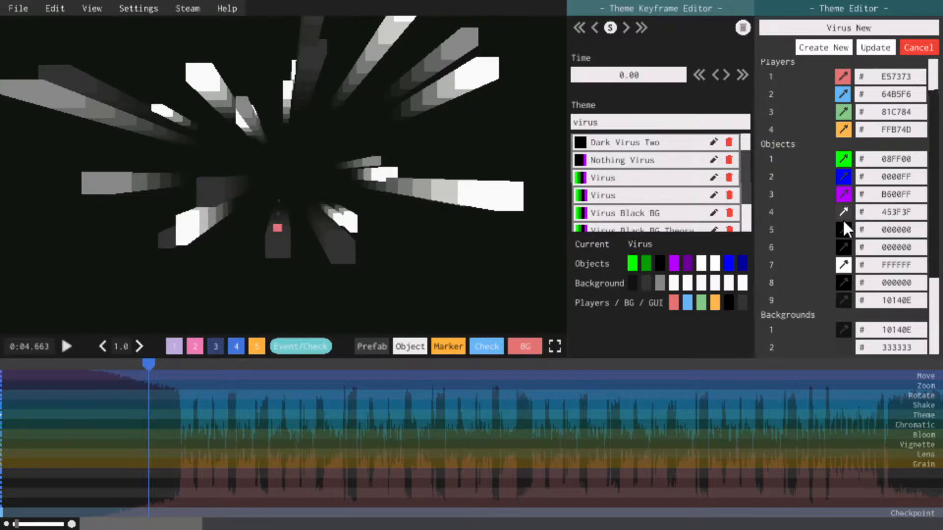
Set object color 5 of the theme to the muted dark red 783737
scroll(790, 200, up, 1)
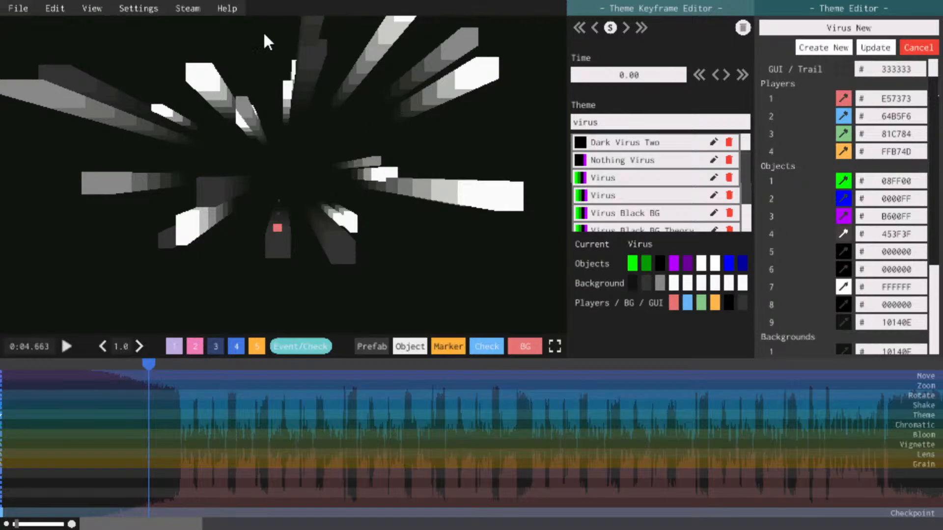
scroll(889, 253, down, 1)
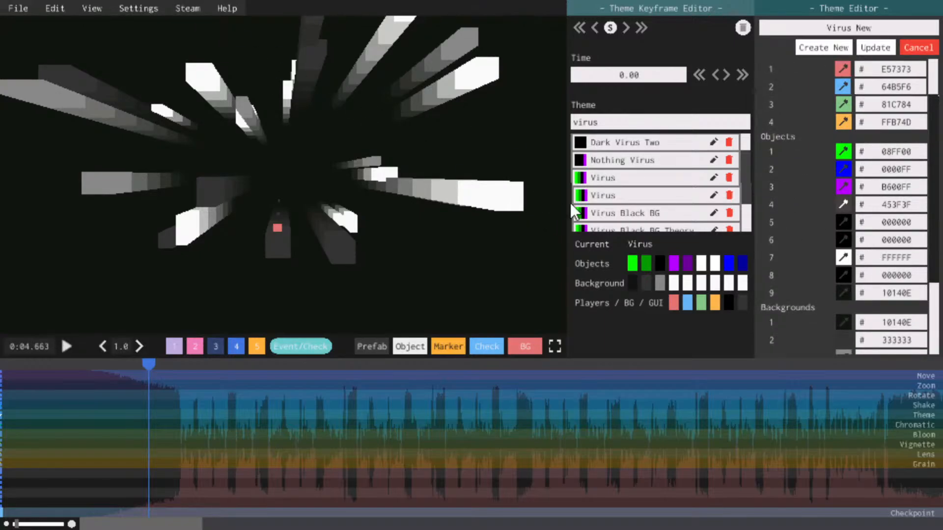
click(844, 223)
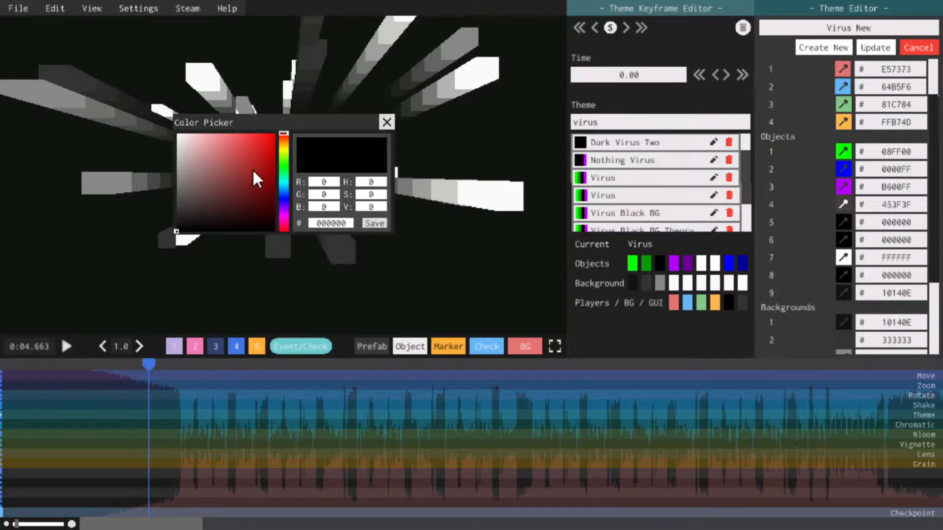
click(388, 122)
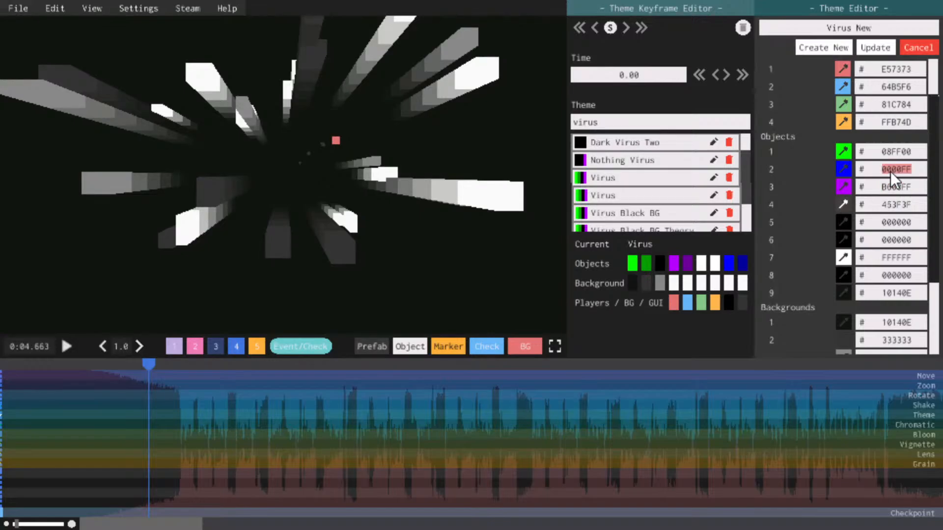
key(Return)
click(840, 226)
drag(213, 162, 230, 185)
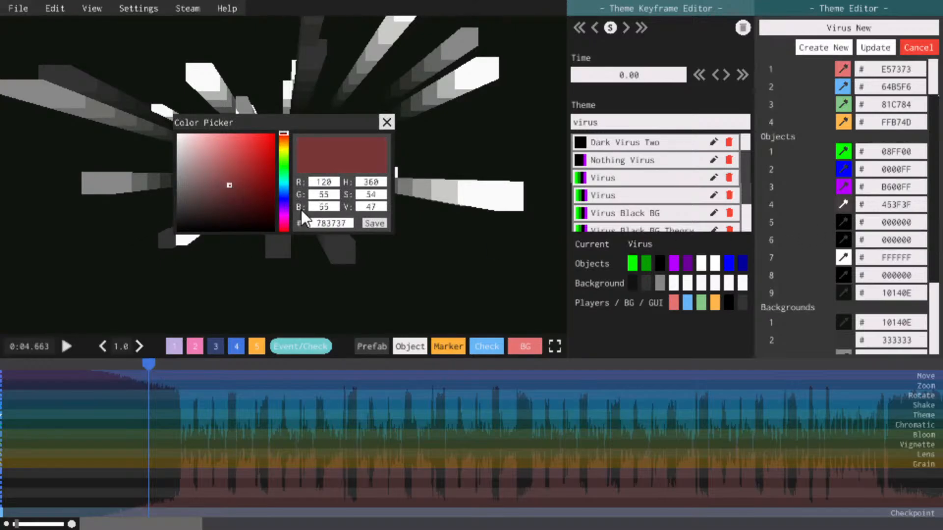
click(385, 224)
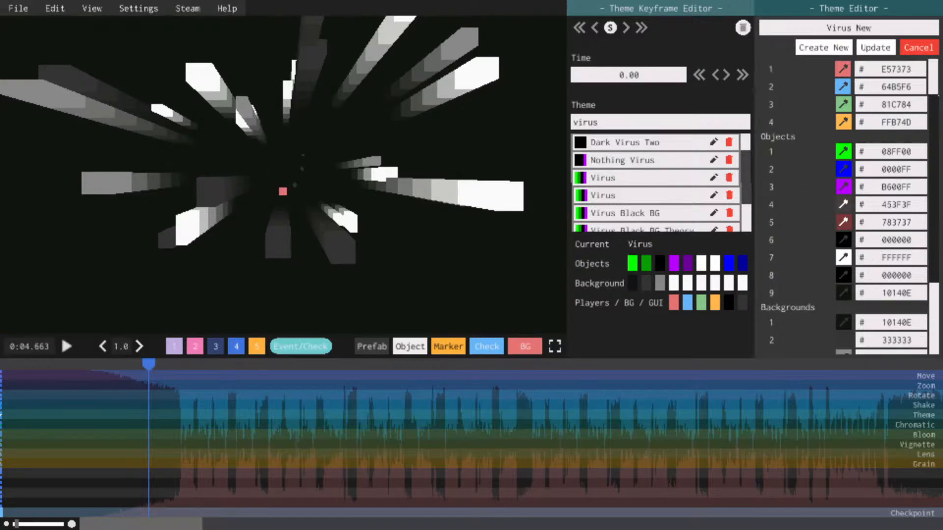
Create Virus New as a new theme and apply it to the theme keyframe at 0.00
click(838, 47)
scroll(602, 196, down, 5)
scroll(603, 195, up, 5)
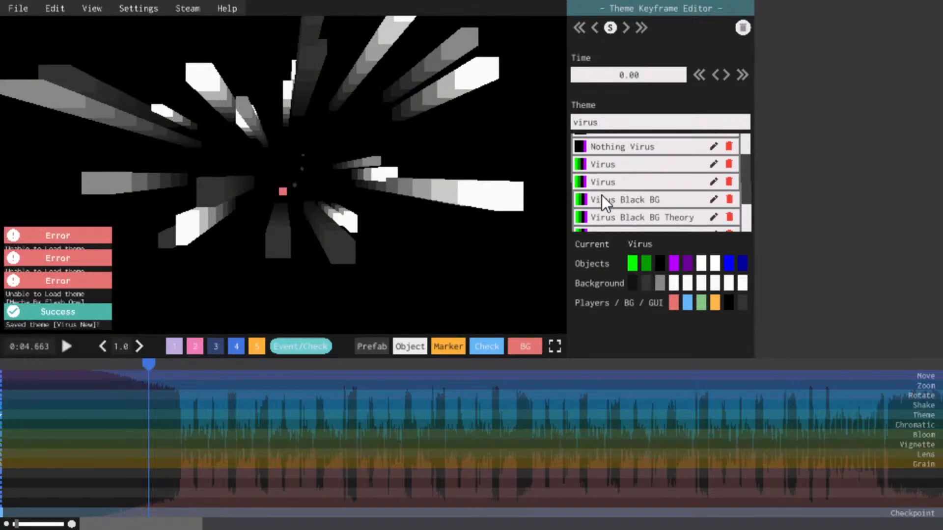
scroll(593, 204, down, 3)
click(582, 209)
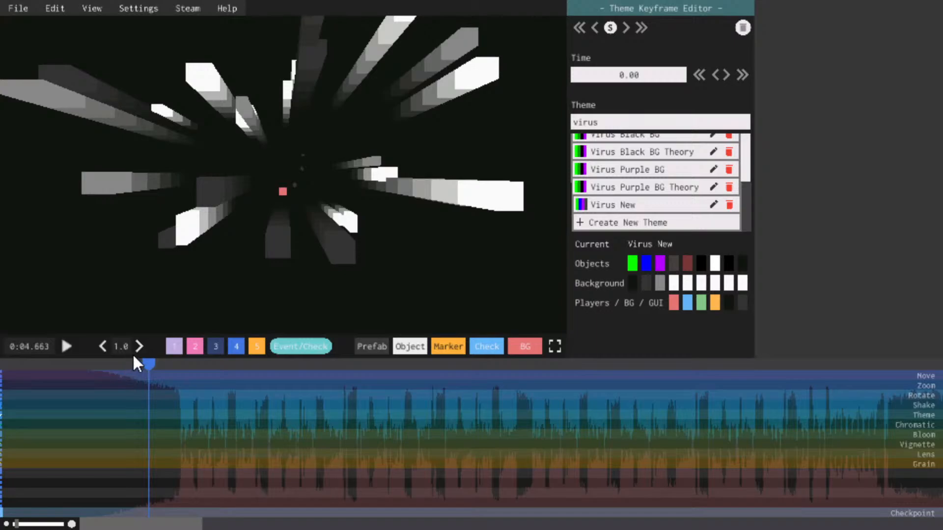
Play the quiet intro in short bursts from around 2.5 seconds to check the song's timing
drag(135, 359, 79, 362)
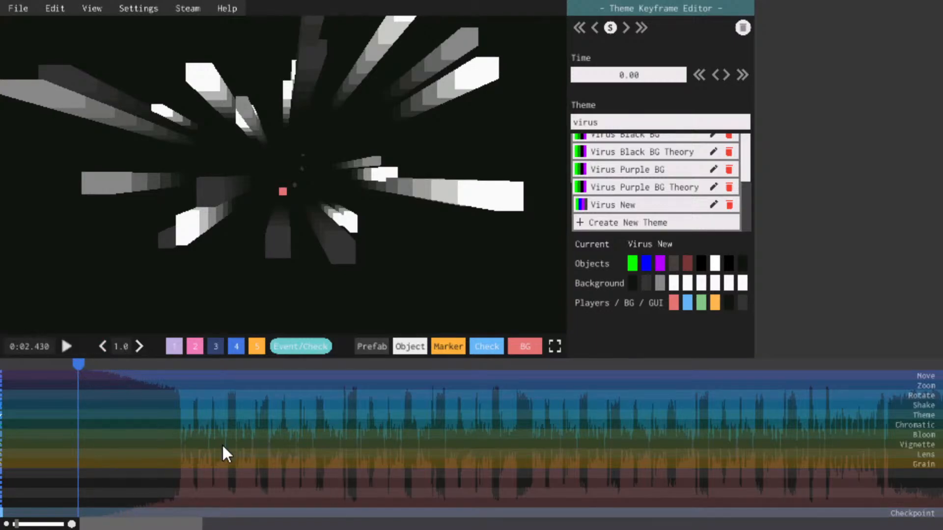
mouse_move(79, 363)
mouse_down()
mouse_move(54, 361)
mouse_move(83, 358)
mouse_move(89, 368)
mouse_up()
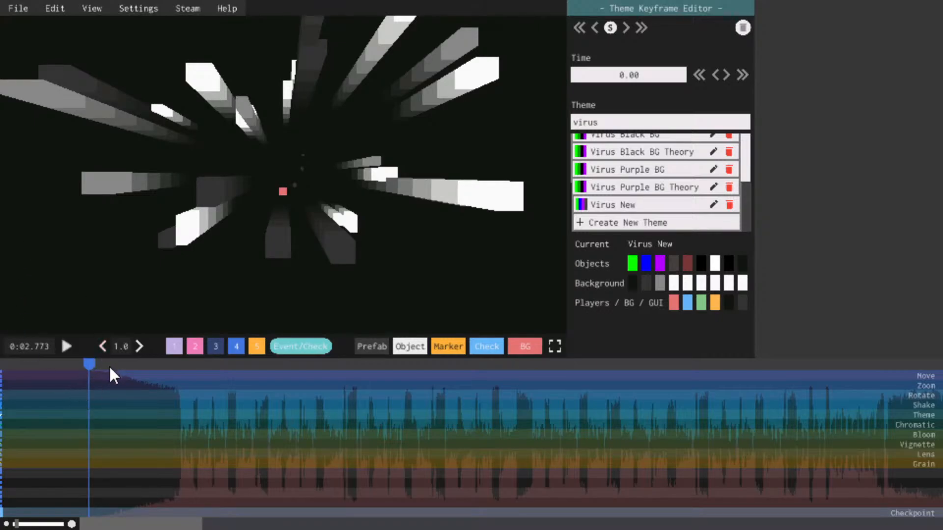
key(space)
key(space)
click(80, 365)
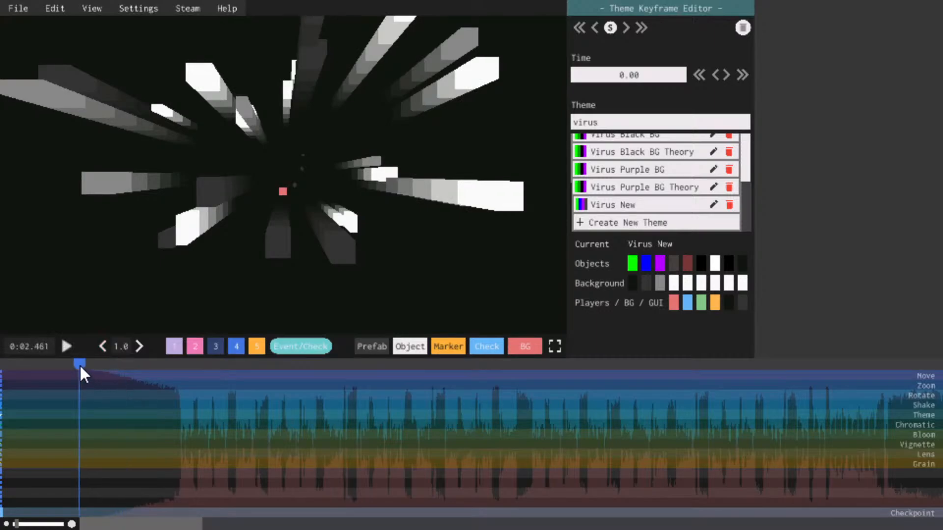
mouse_move(82, 361)
mouse_down()
mouse_move(91, 364)
mouse_move(26, 362)
mouse_move(88, 367)
mouse_up()
key(space)
key(space)
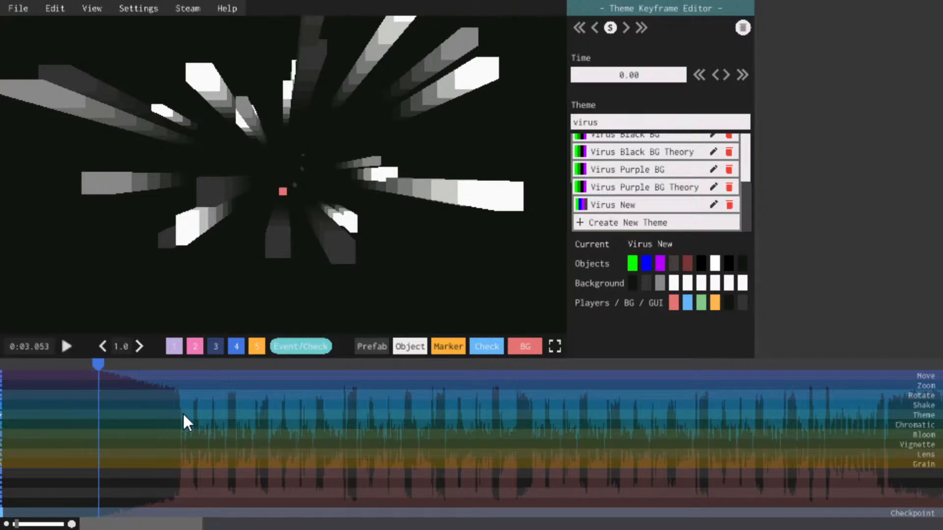
Add a theme keyframe at 5.86 near the first loud section and set its ease to InExpo
click(183, 414)
key(space)
key(space)
click(682, 106)
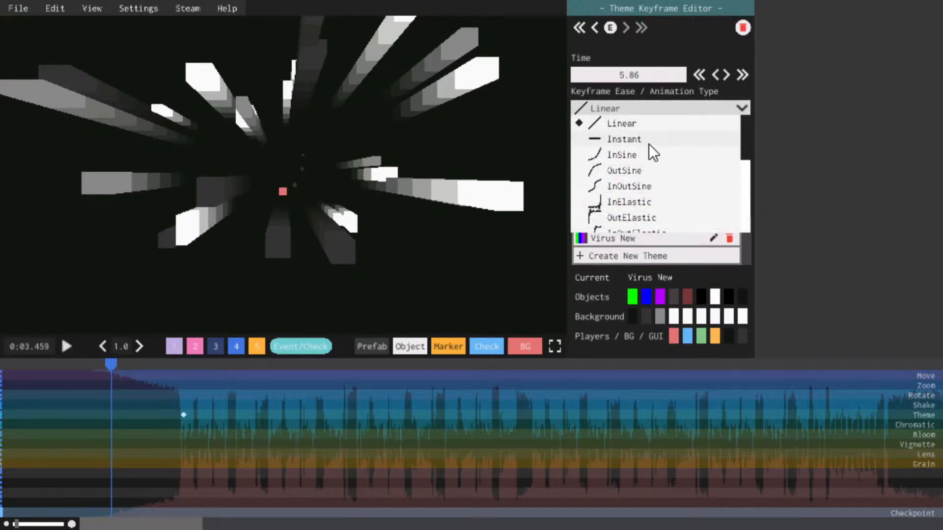
scroll(649, 144, down, 3)
drag(744, 137, 726, 219)
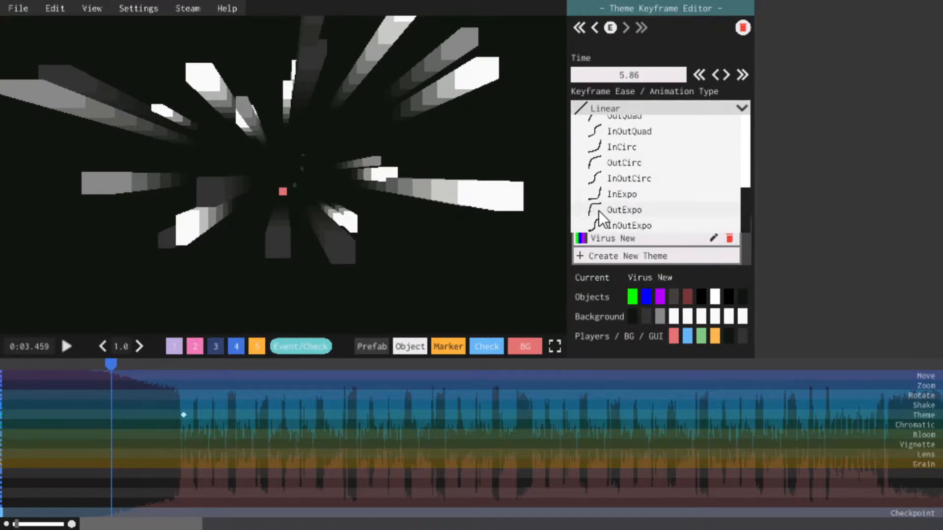
click(610, 194)
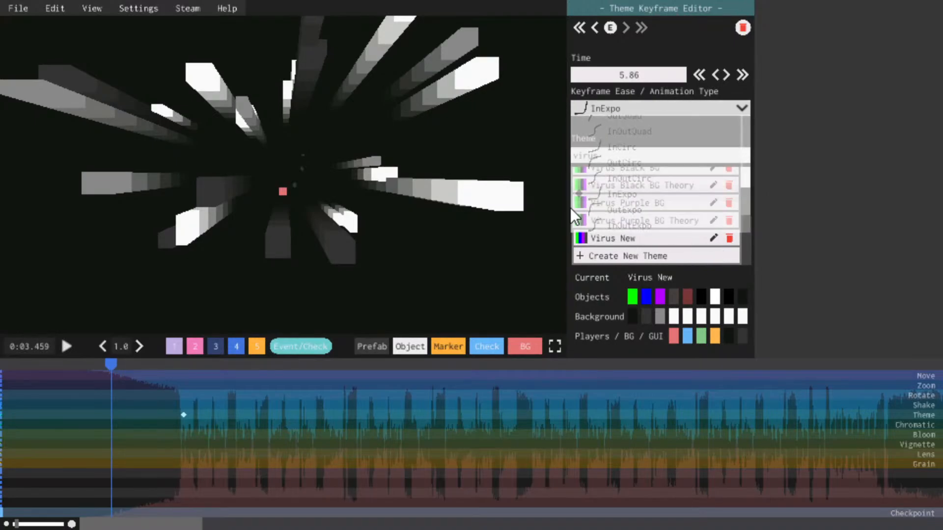
Search the themes for "nothing" and apply the Nothing theme to the first theme keyframe at 0.00
click(3, 416)
click(664, 122)
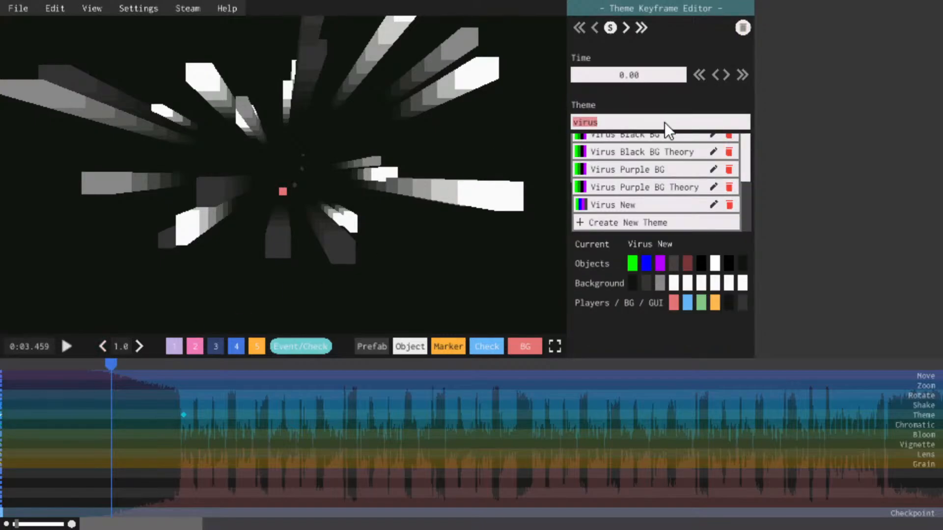
text(nothing)
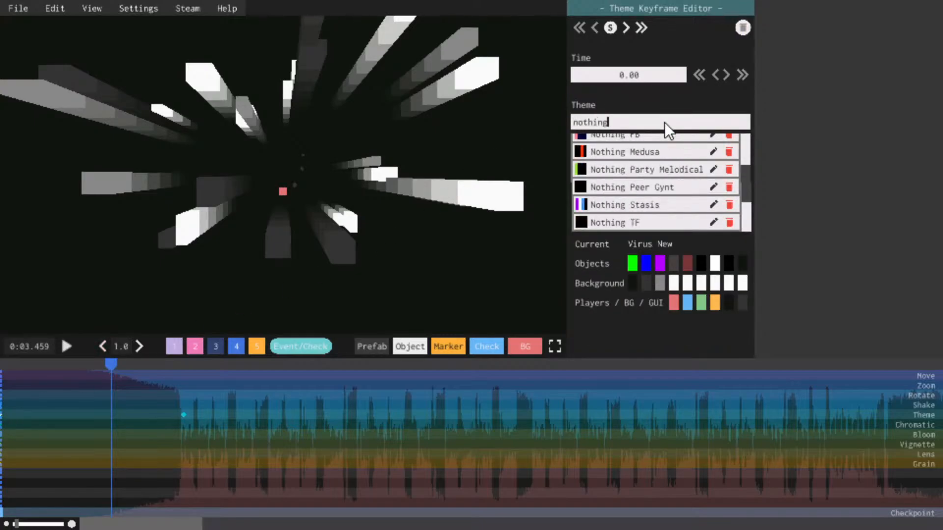
scroll(594, 202, up, 5)
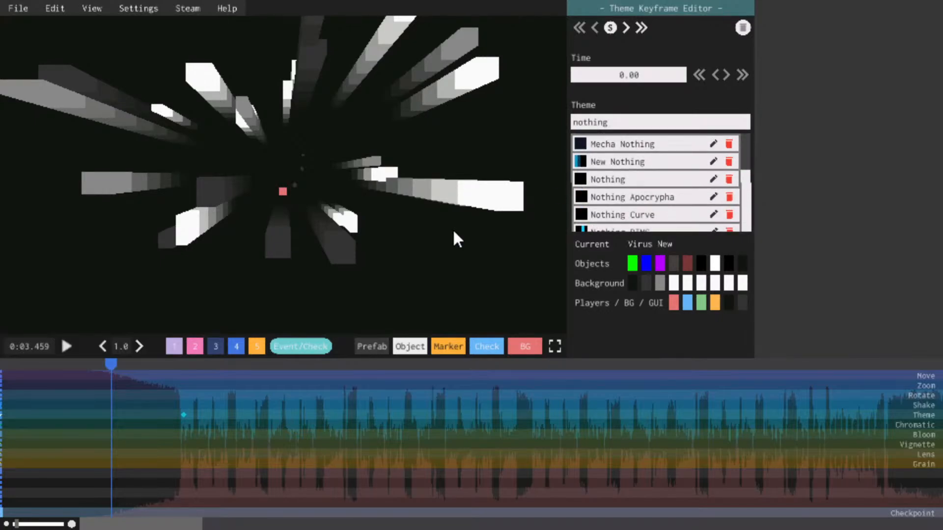
click(579, 179)
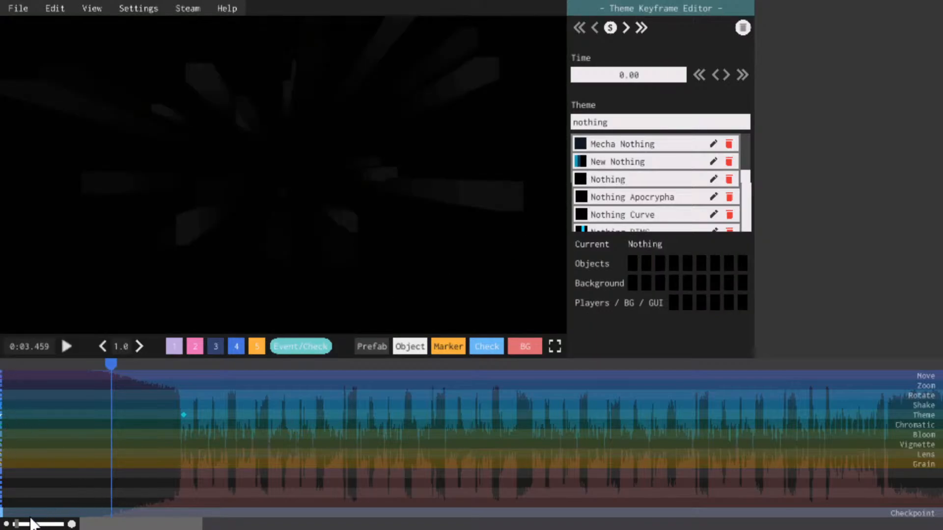
Magnify the timeline and briefly play the level from 0:00.000
drag(18, 524, 23, 524)
drag(118, 523, 106, 524)
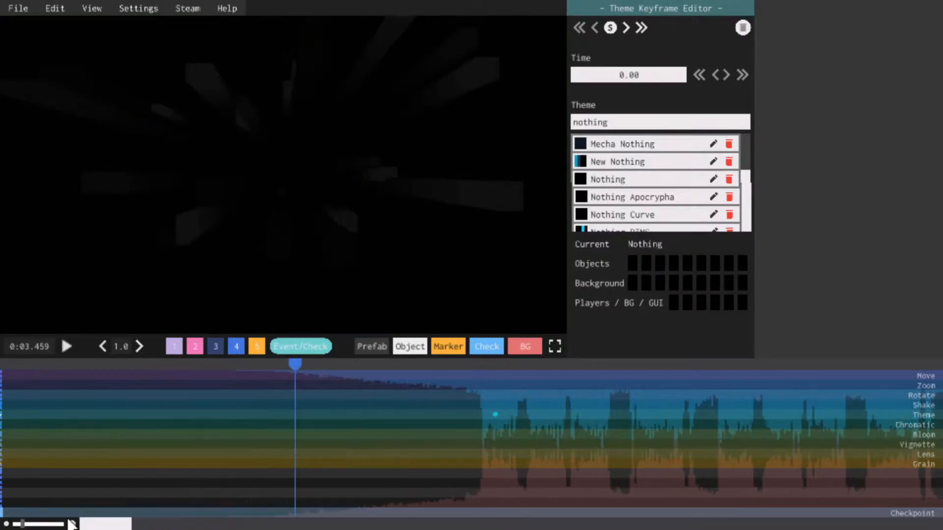
drag(15, 369, 2, 367)
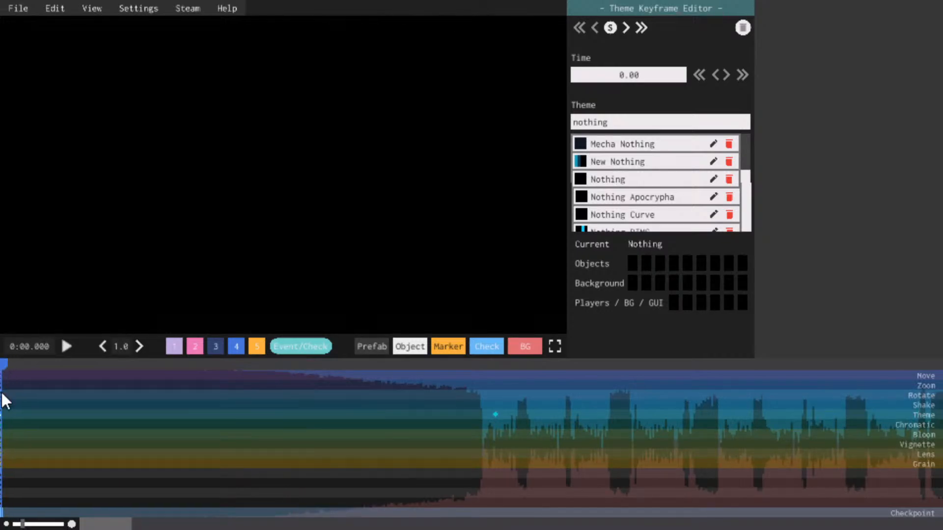
key(space)
key(space)
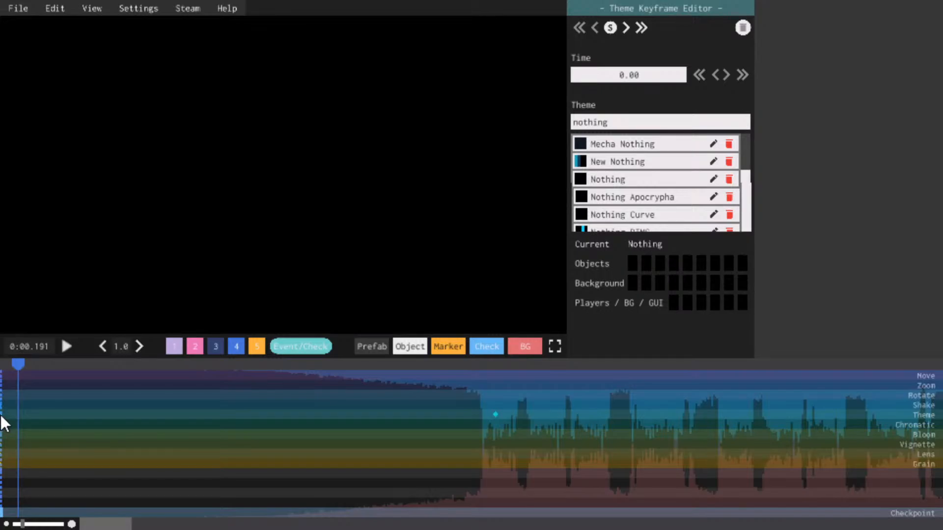
Move the Virus New theme keyframe to 5.69 so it meets the start of the loud section
click(496, 416)
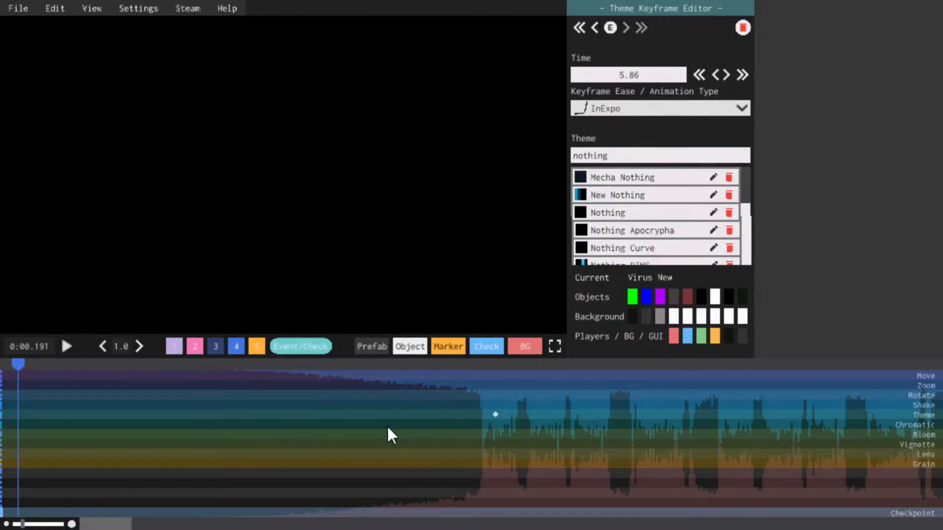
click(485, 367)
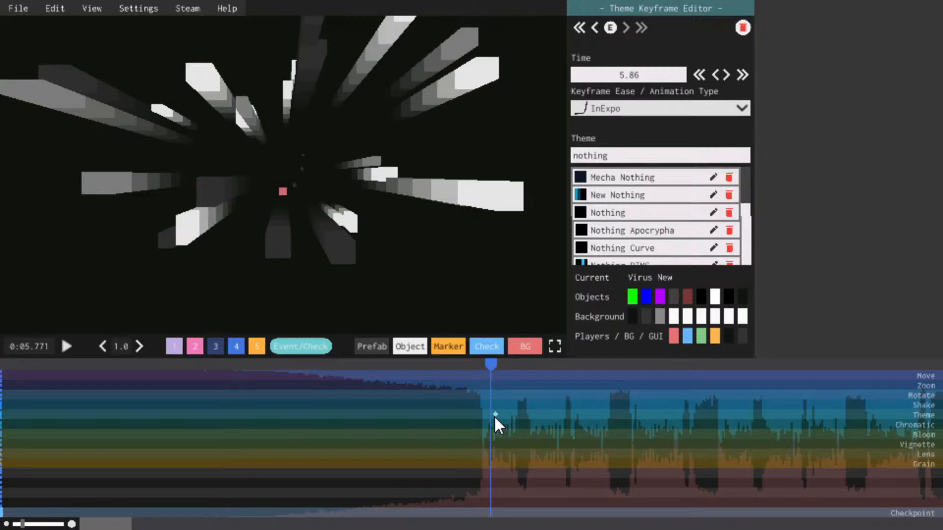
drag(494, 417, 476, 402)
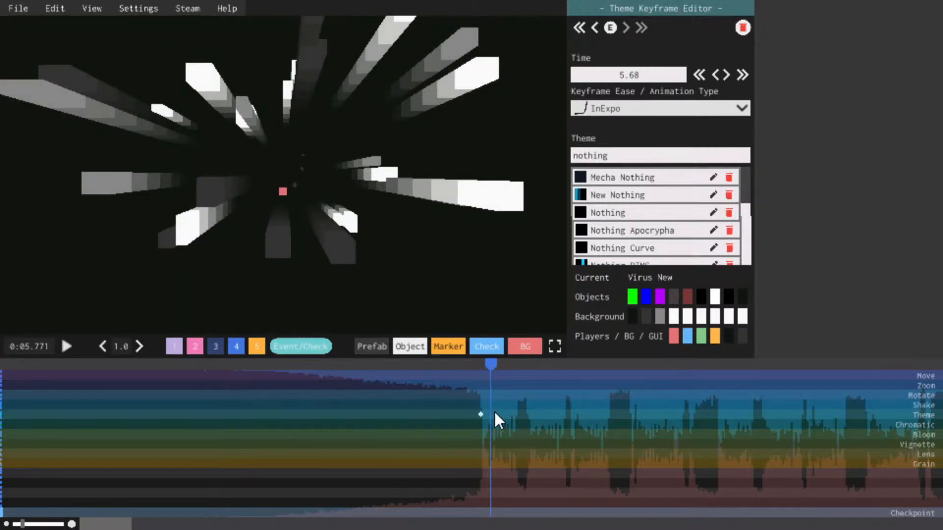
drag(484, 414, 486, 414)
Play the intro through the Virus New keyframe to review the theme fade, then restart playback around 2.5 seconds
click(191, 364)
key(space)
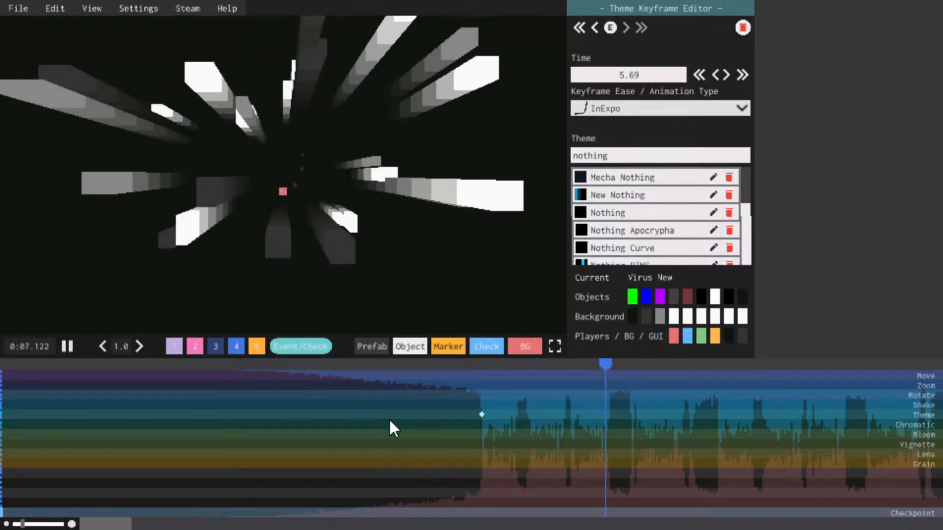
click(214, 364)
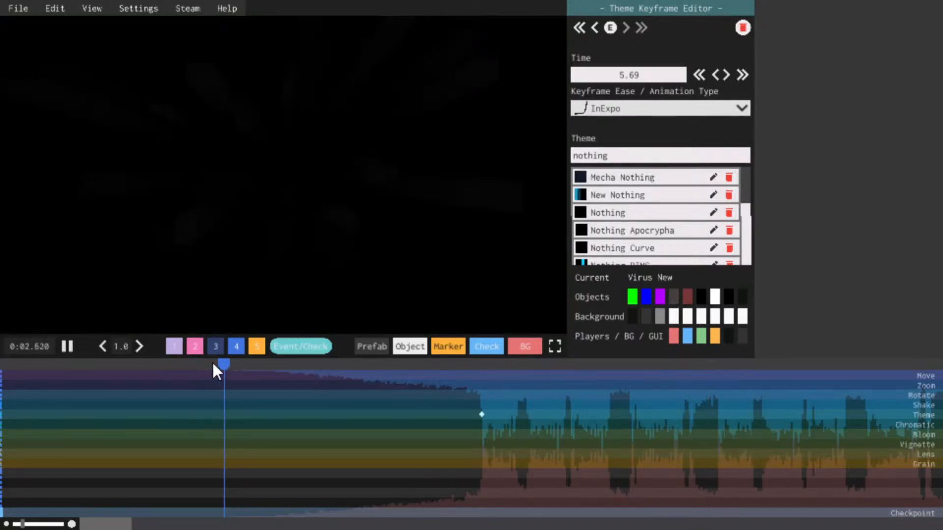
Show timeline layer 5 and open the properties of background object bg - 0
click(257, 345)
key(space)
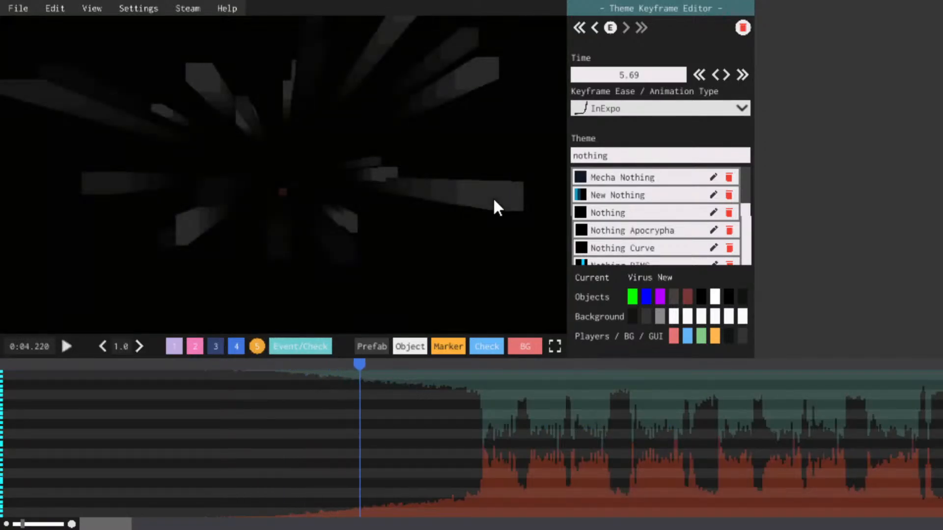
click(509, 195)
key(space)
click(824, 78)
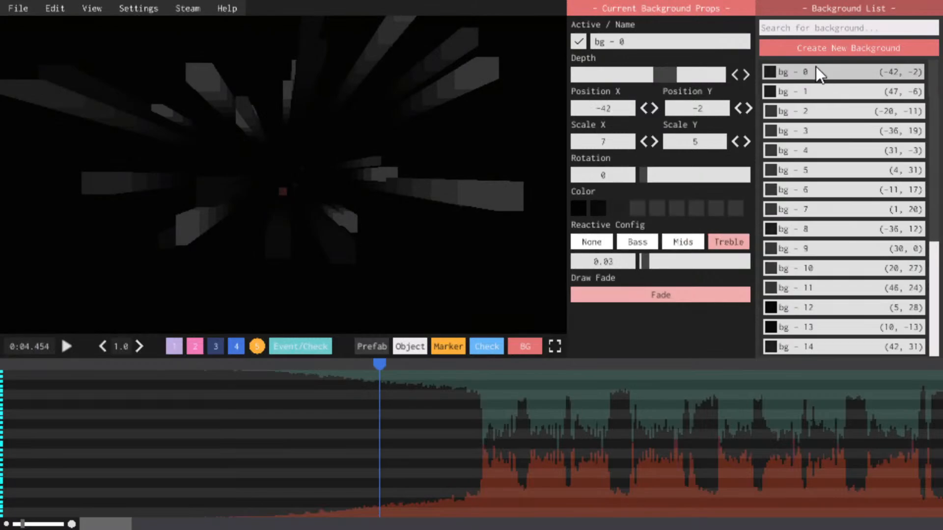
Delete every background object from bg - 0 through bg - 23, leaving only bg - 24
key(Down)
key(Down)
key(Down)
key(Down)
key(Down)
key(Down)
key(Down)
key(Down)
key(Down)
key(Down)
key(Down)
key(Down)
key(Down)
key(Down)
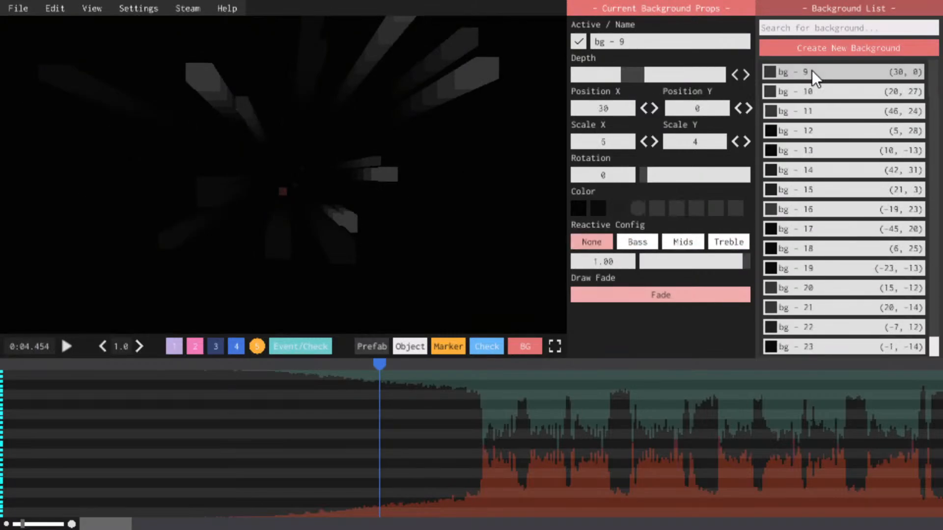
key(Delete)
key(Delete)
key(Delete)
key(Delete)
key(Delete)
key(Delete)
key(Delete)
key(Delete)
key(Delete)
key(Delete)
key(Delete)
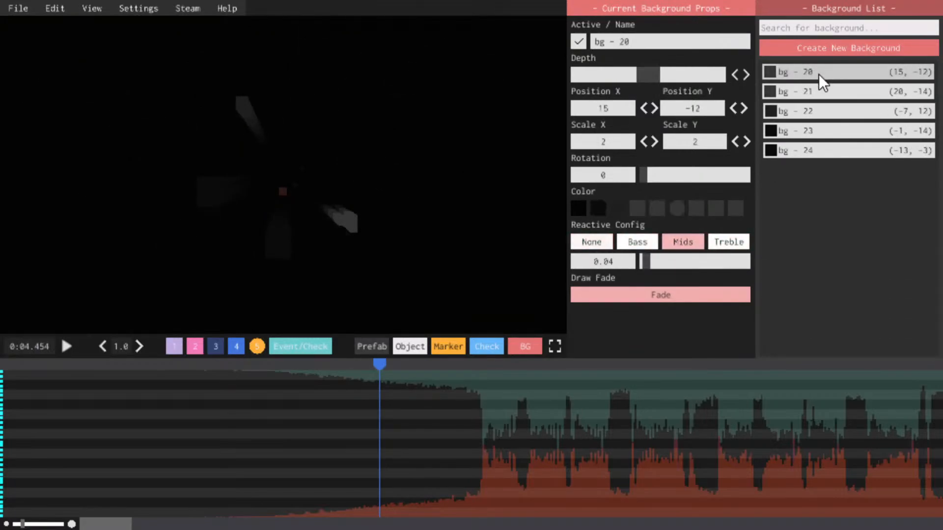
Clear the name of background object bg - 24 and set its position and scale to 0 on both axes
click(647, 35)
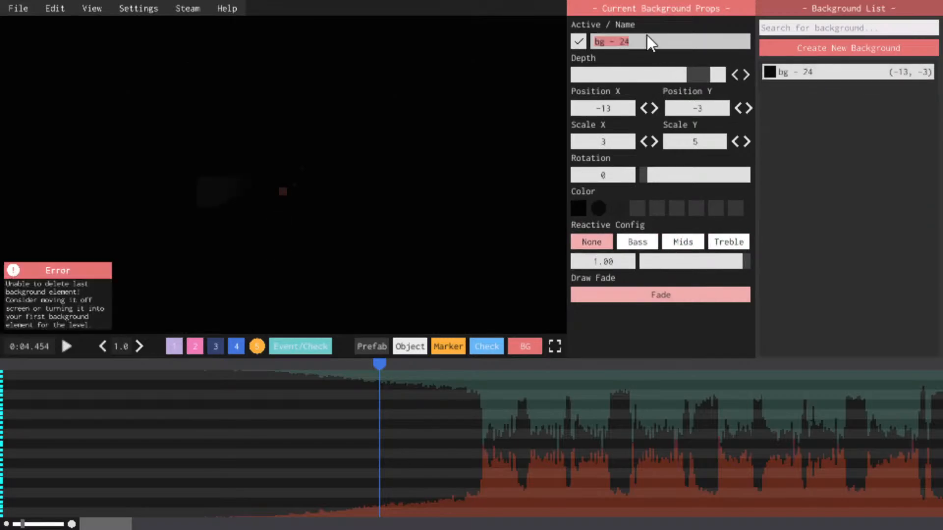
key(BackSpace)
click(614, 104)
text(0)
key(Tab)
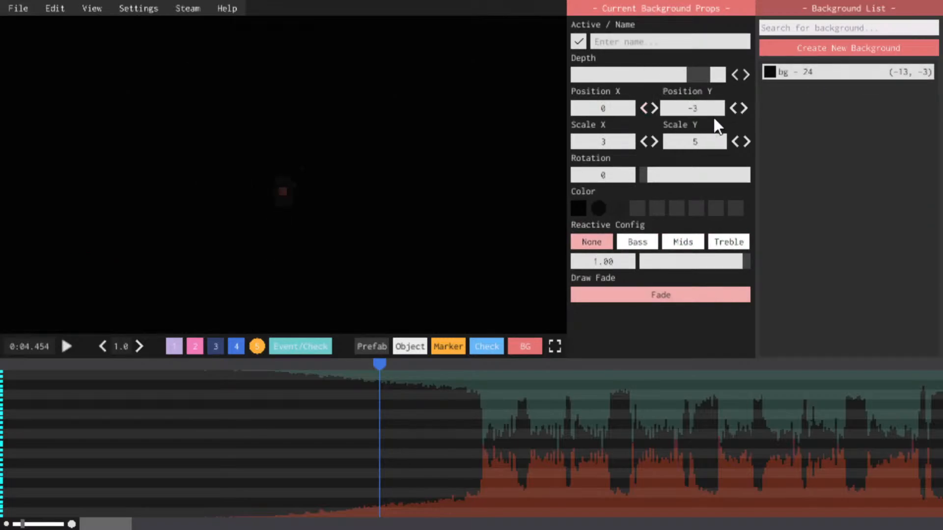
text(0)
click(694, 142)
text(8)
Deactivate the remaining background object, set its reactive intensity to 0.01, give it the first color, and turn off Draw Fade
click(578, 41)
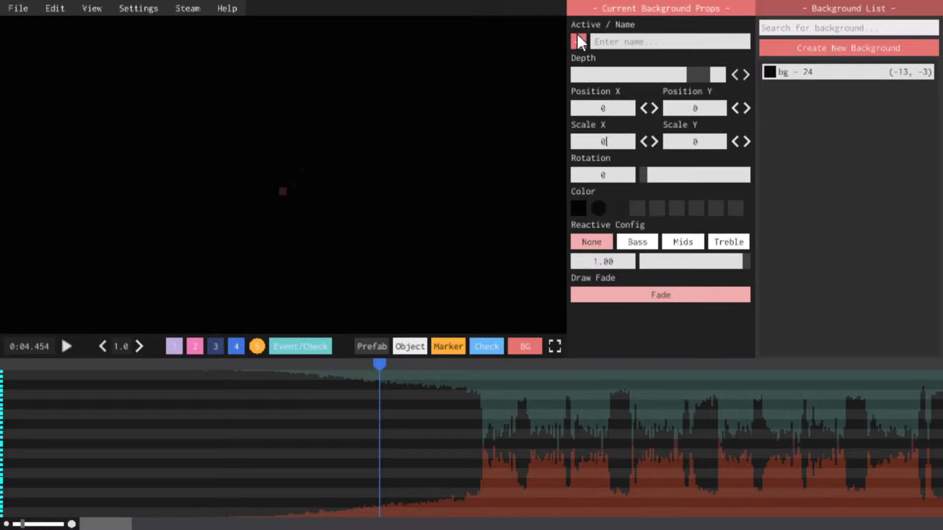
click(640, 261)
click(579, 208)
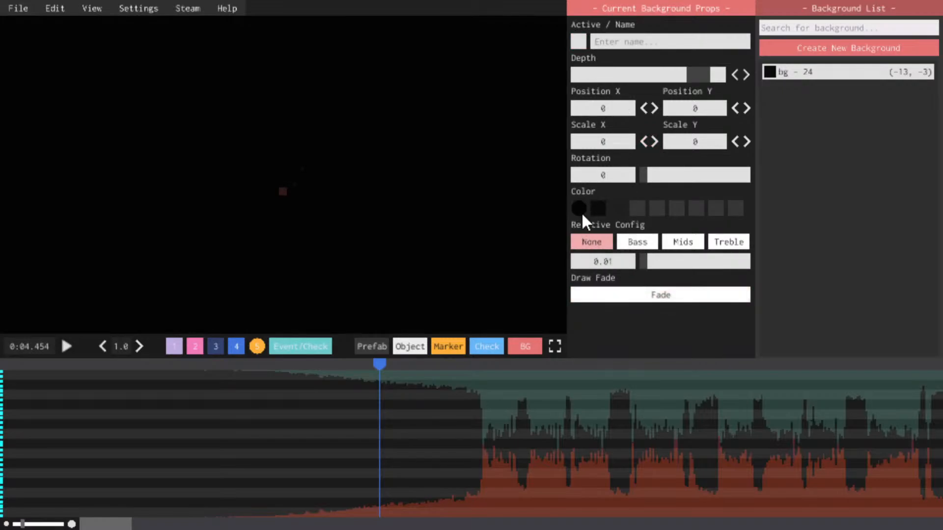
Add an empty object to the timeline at about 5.48 seconds
key(space)
key(space)
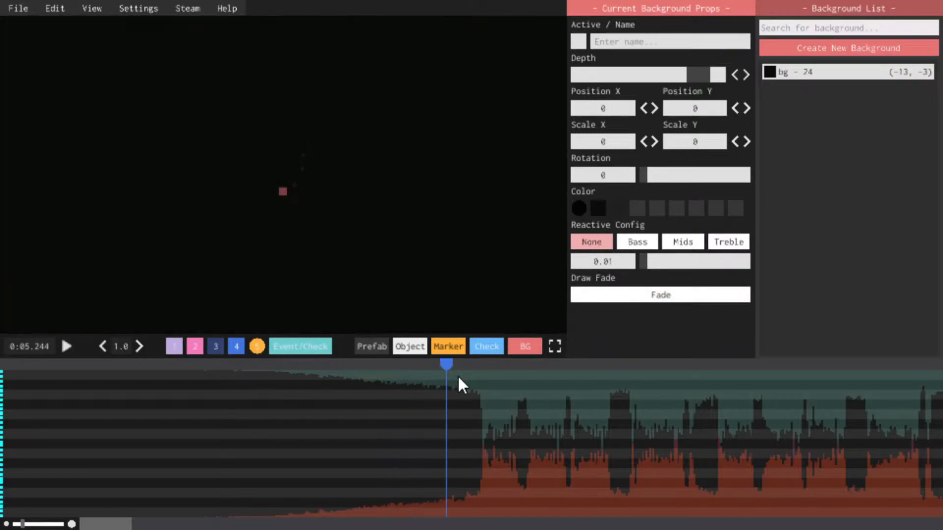
click(465, 375)
click(409, 346)
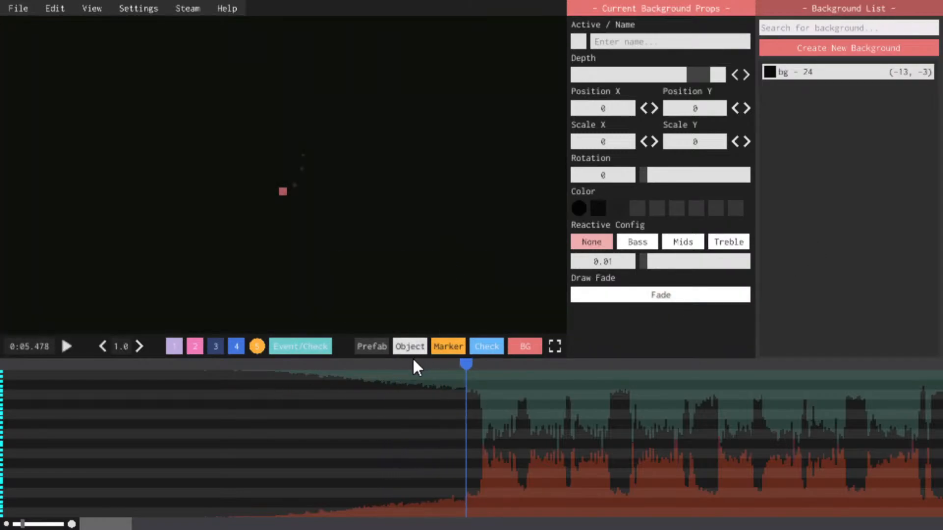
mouse_move(412, 341)
click(426, 270)
key(space)
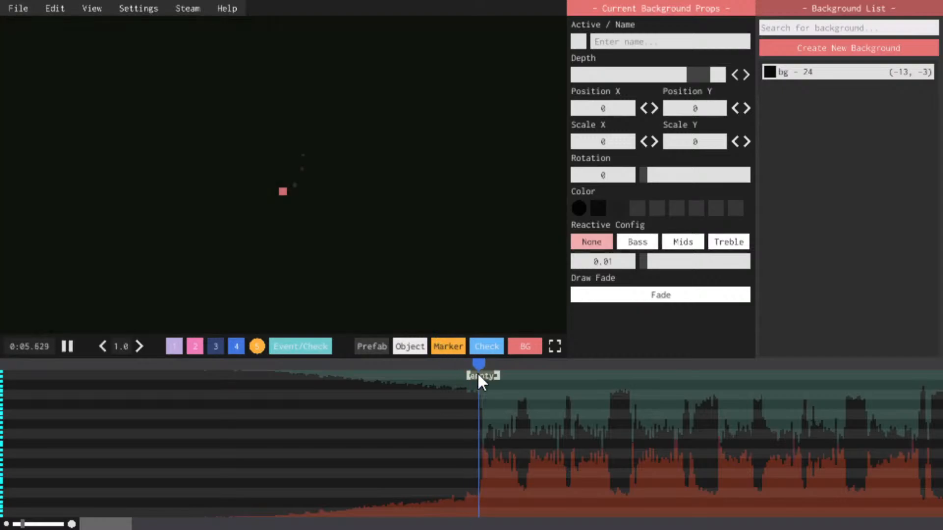
Move the empty object to the level's beginning at 0.113 and rename it BG
drag(479, 372, 16, 368)
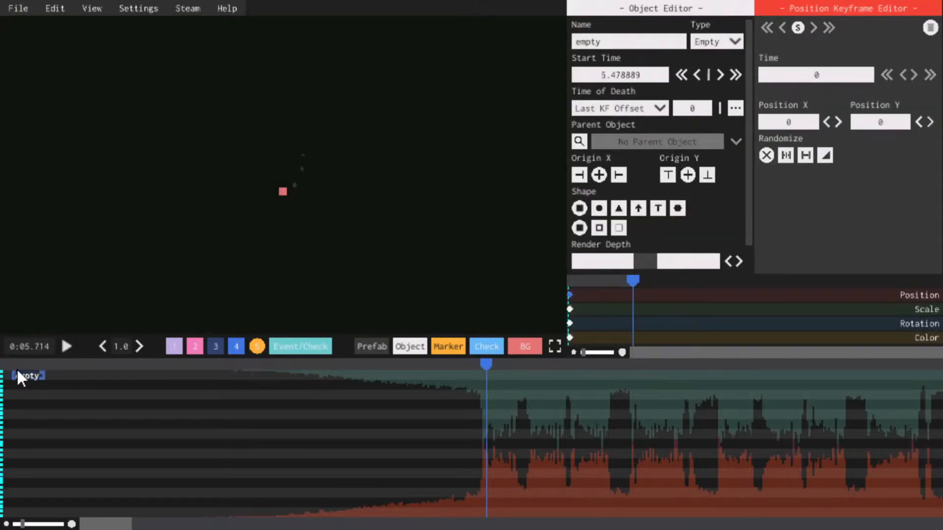
click(29, 362)
key(space)
key(space)
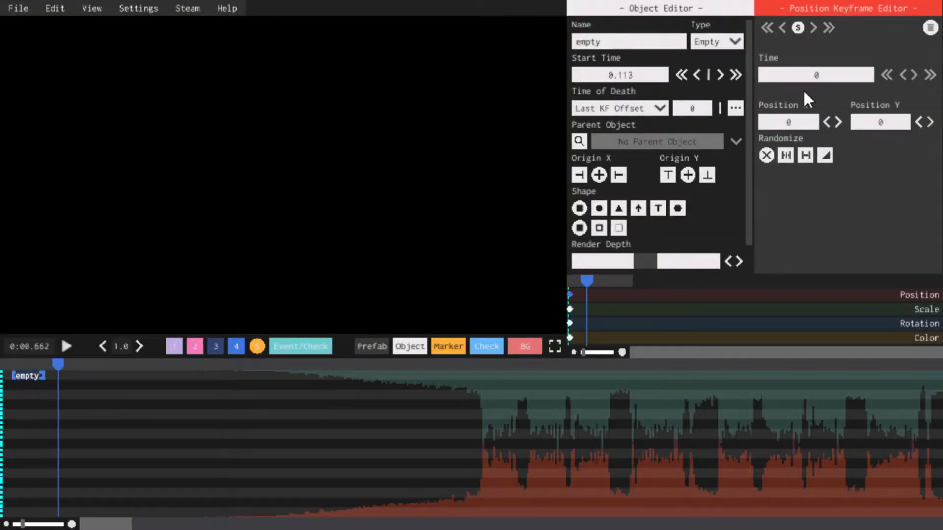
click(19, 364)
key(space)
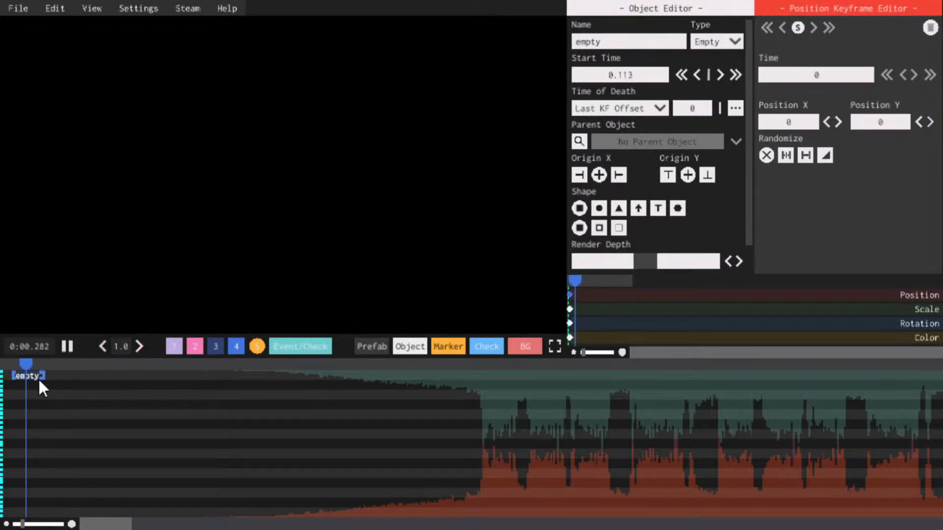
key(space)
key(space)
key(space)
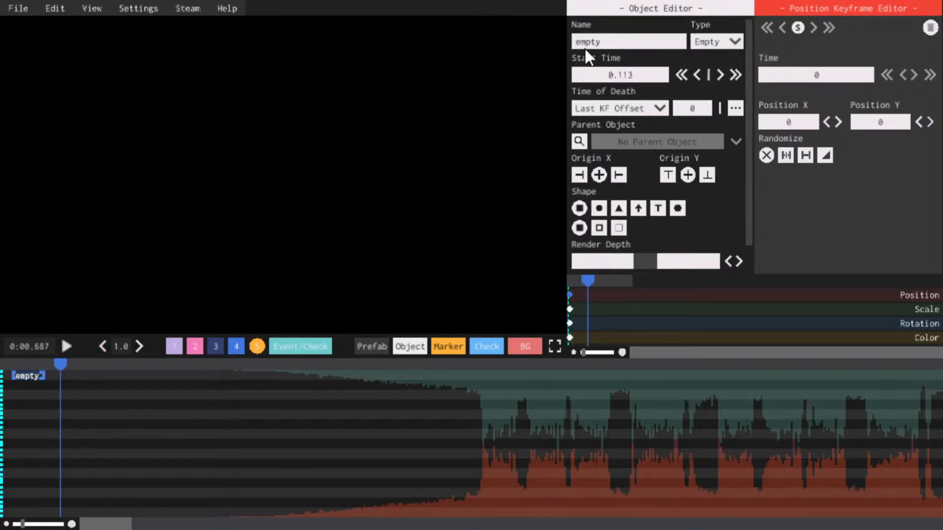
text(G)
Find the external prefab NoAutokillObject, import it into the level, and place it on the timeline at about 0.69 seconds
key(ctrl+p)
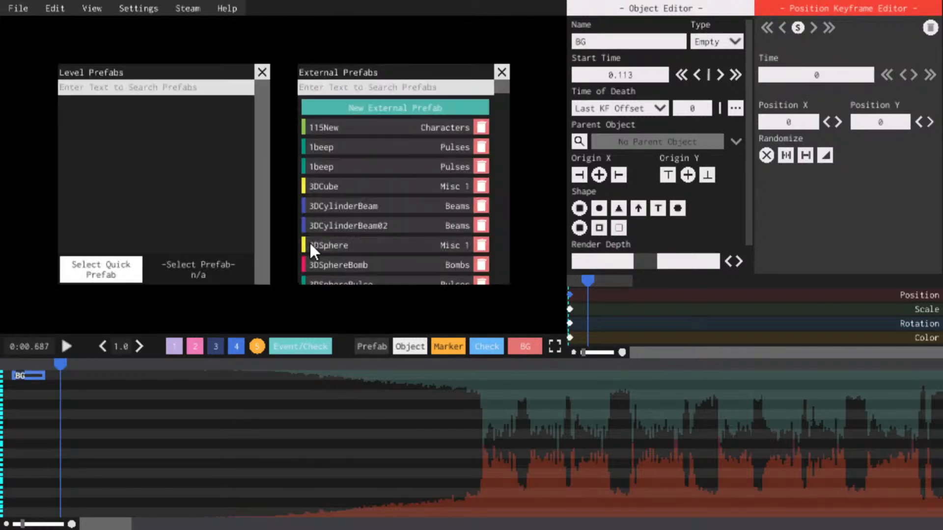
click(361, 87)
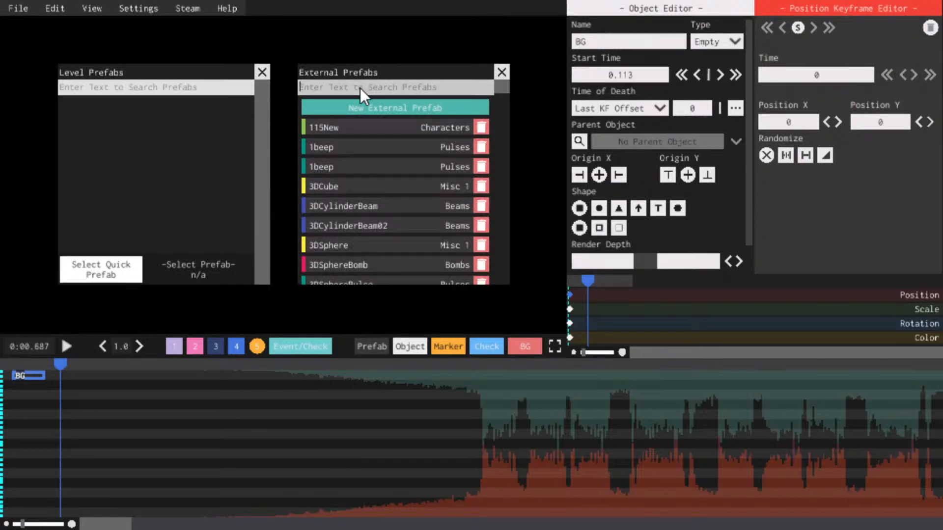
text(noauto)
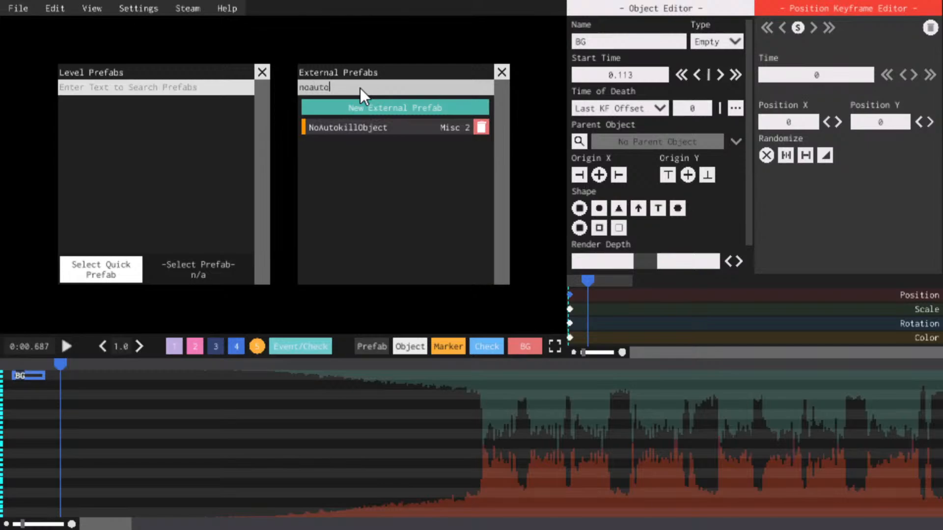
click(325, 127)
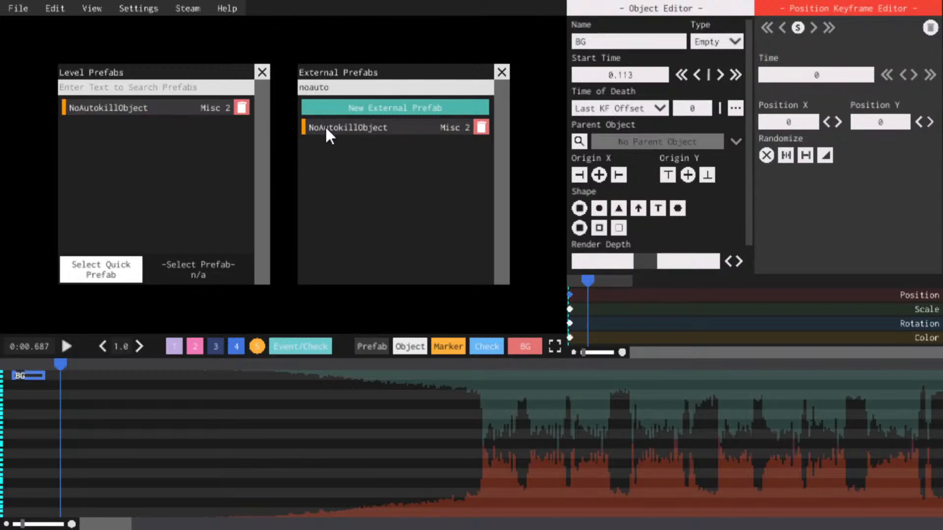
click(116, 101)
key(space)
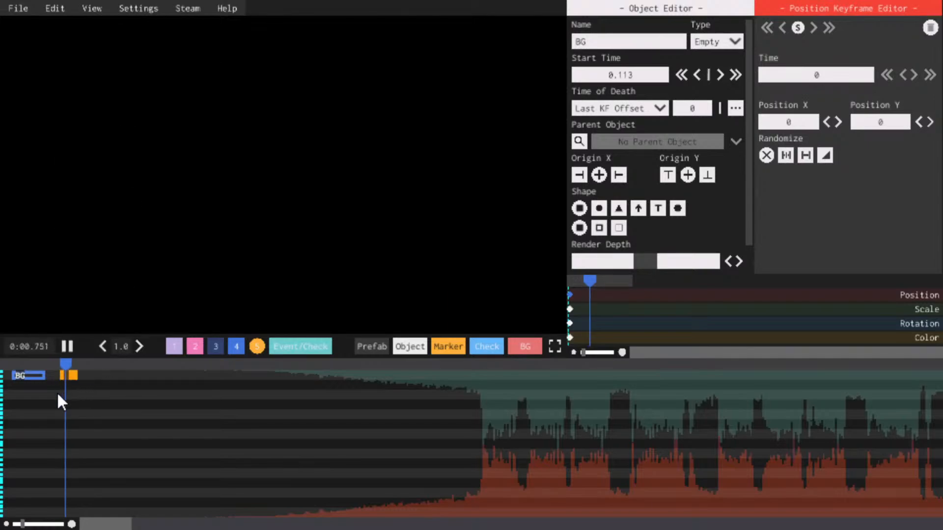
key(space)
Put the NoAutokillObject on the row beneath BG and copy BG's start time of 0.113 to it
click(69, 376)
click(611, 47)
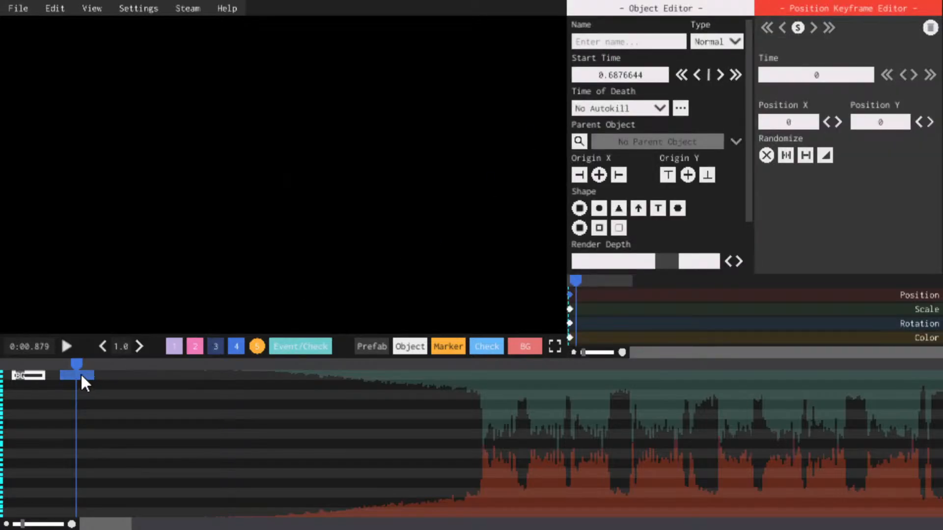
drag(82, 383, 67, 384)
click(37, 375)
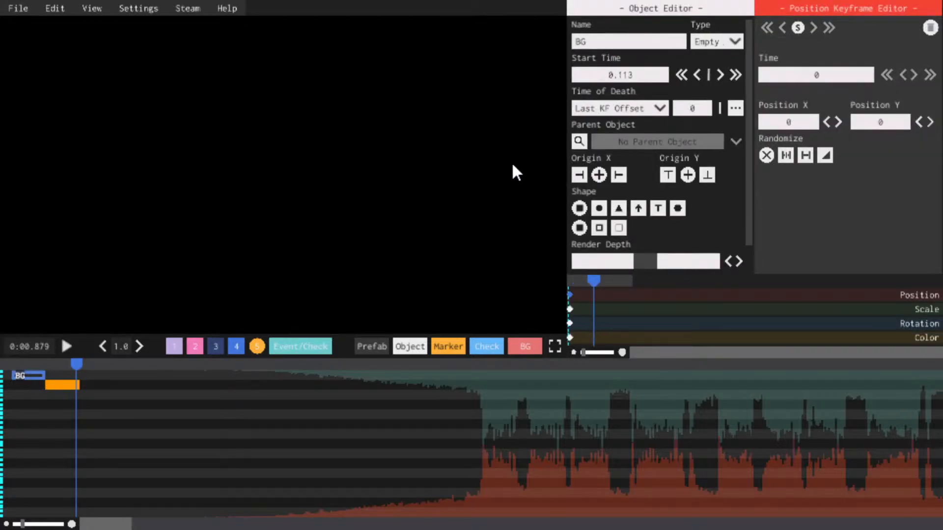
click(617, 75)
key(ctrl+c)
click(61, 386)
click(624, 75)
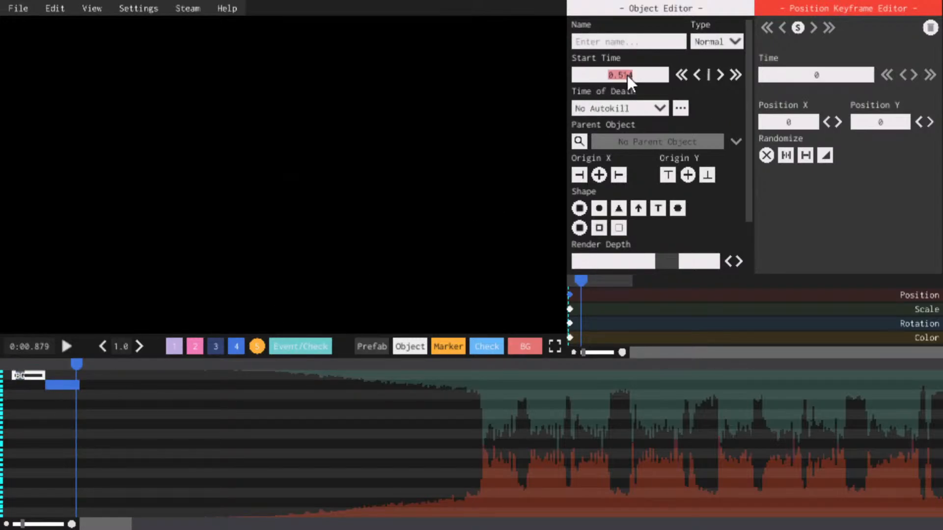
key(ctrl+v)
Play the intro up to about 4 seconds to check the No Autokill square in the preview
key(space)
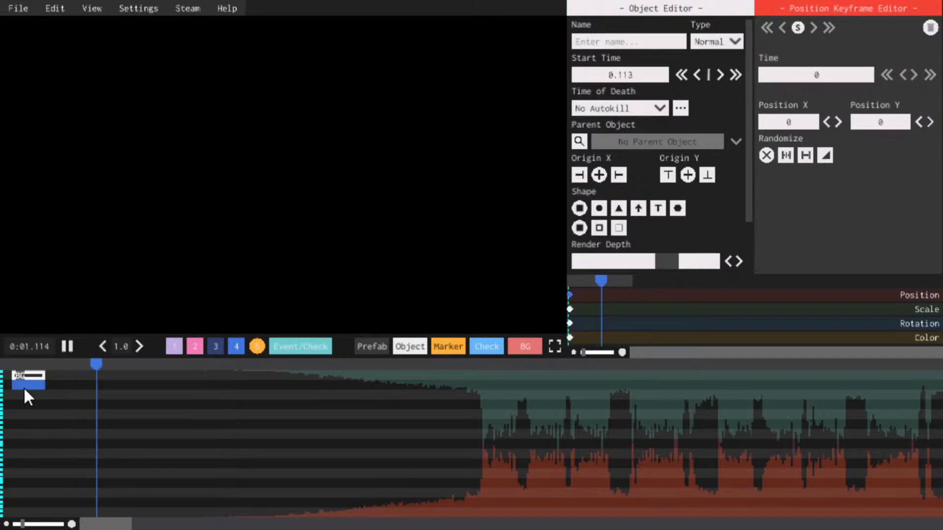
key(space)
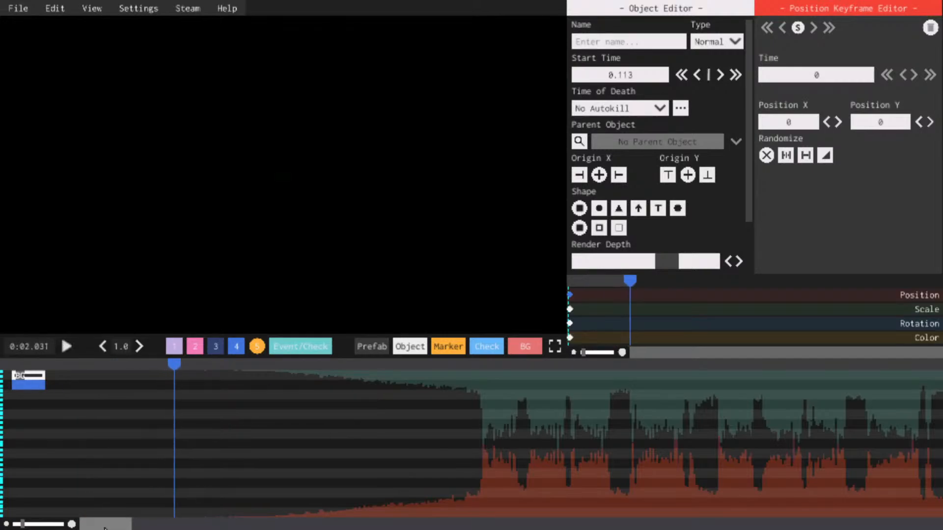
scroll(61, 471, down, 3)
key(space)
key(space)
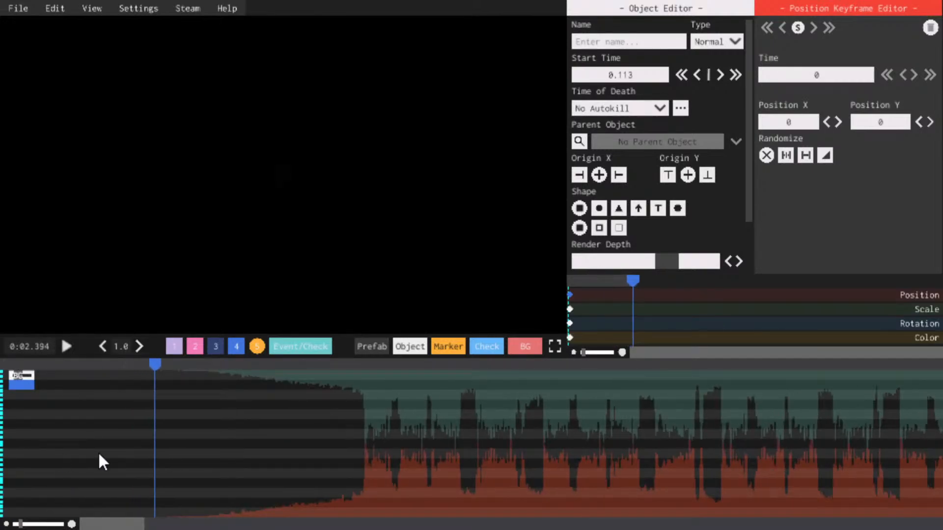
key(space)
key(space)
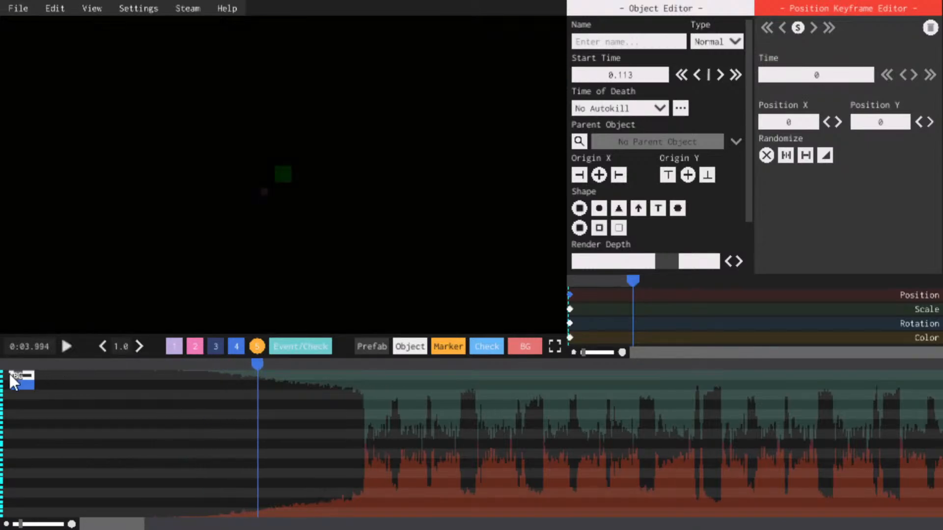
Parent the No Autokill square to BG and make it inherit the parent's scale
click(579, 141)
text(bg)
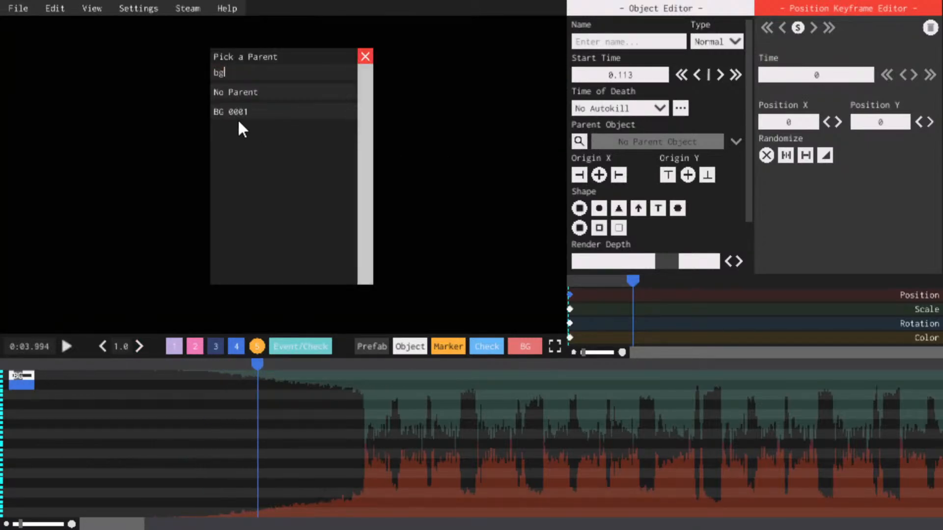
click(267, 115)
click(735, 141)
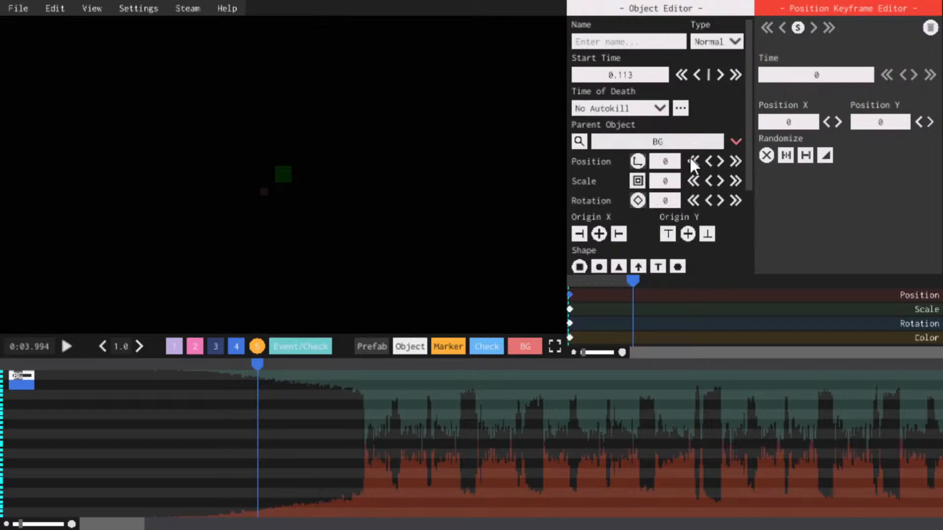
click(636, 180)
click(736, 141)
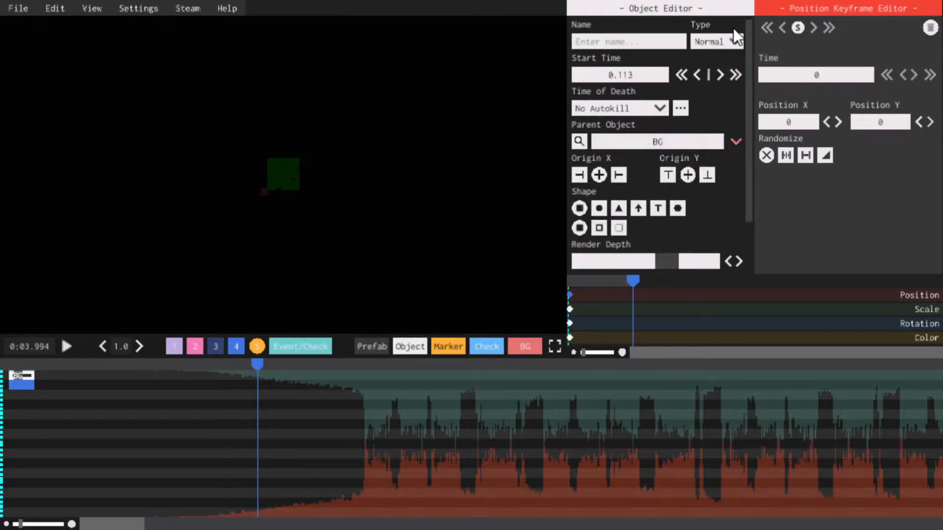
Change the square's type to Decoration and move its render depth to the start of the range
click(730, 41)
click(700, 86)
click(576, 264)
Set Scale Y to 11 on the decoration square's first scale keyframe
key(space)
key(space)
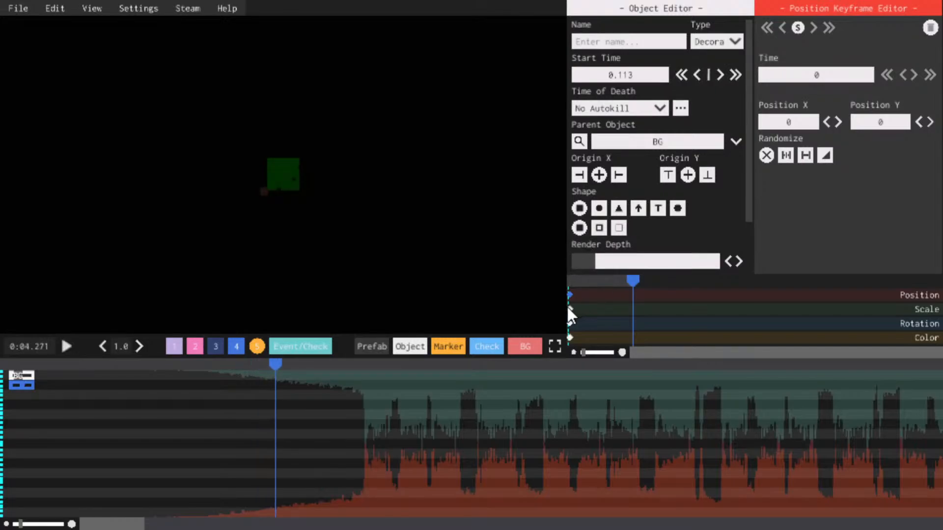
click(570, 309)
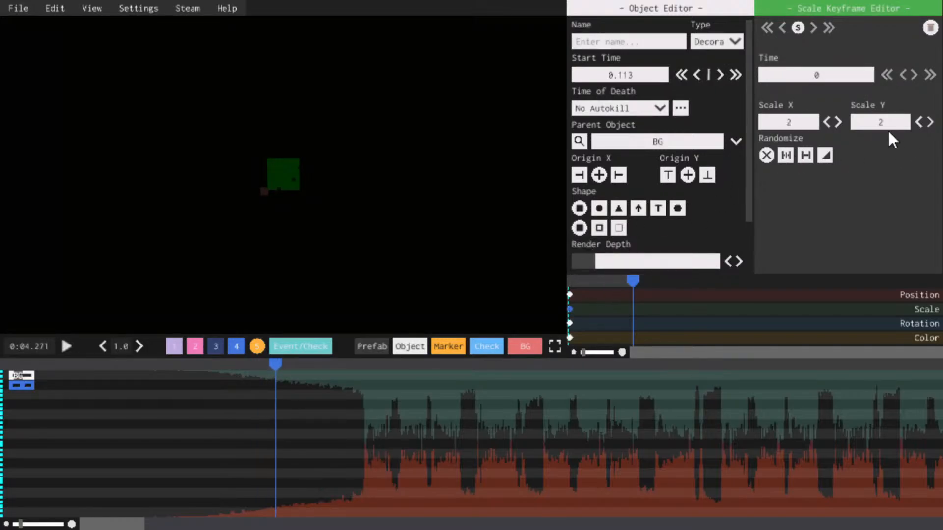
scroll(888, 129, up, 9)
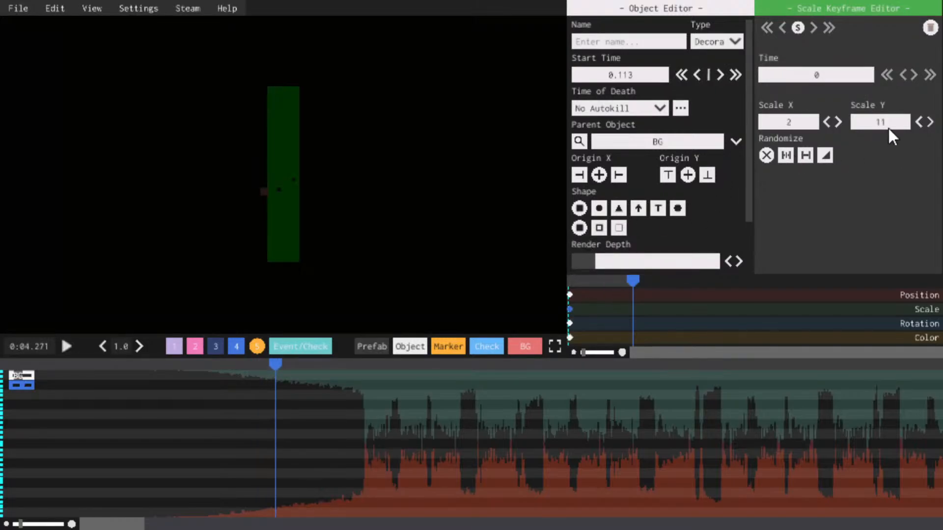
Set the first scale keyframe of the BG parent to 1 on both axes
click(19, 378)
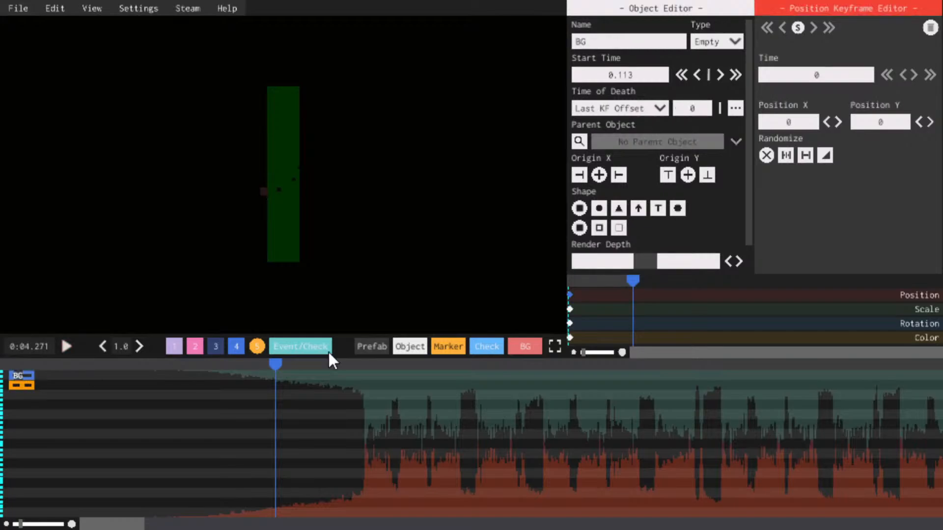
click(570, 308)
scroll(802, 119, down, 1)
scroll(860, 119, down, 2)
scroll(860, 120, up, 1)
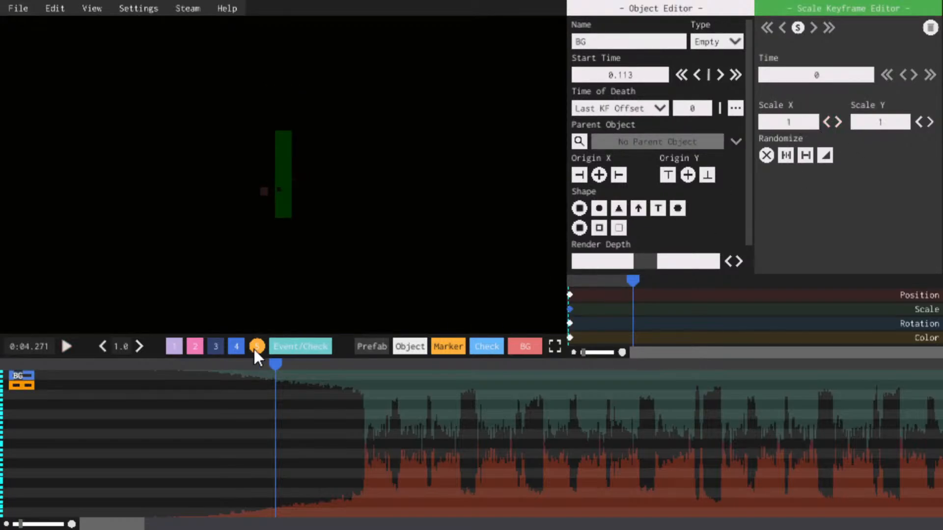
Scale the decoration square to 7 on X and 70 on Y, and recolor it with the fourth swatch, dark grey
click(20, 387)
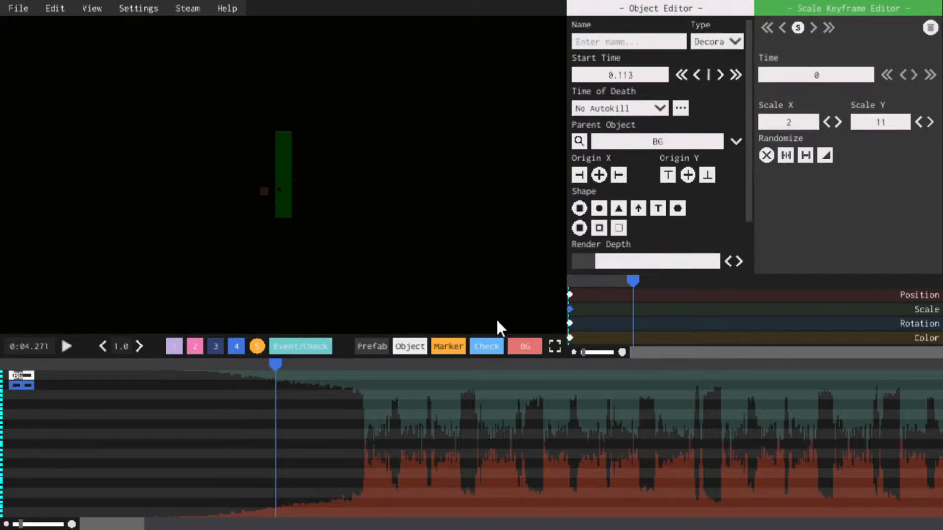
scroll(803, 118, up, 5)
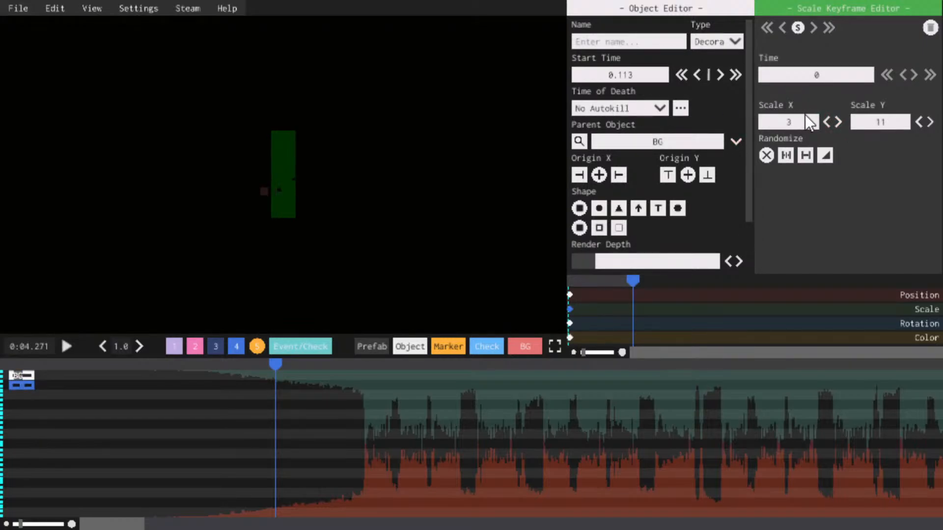
scroll(873, 122, up, 3)
scroll(874, 122, up, 20)
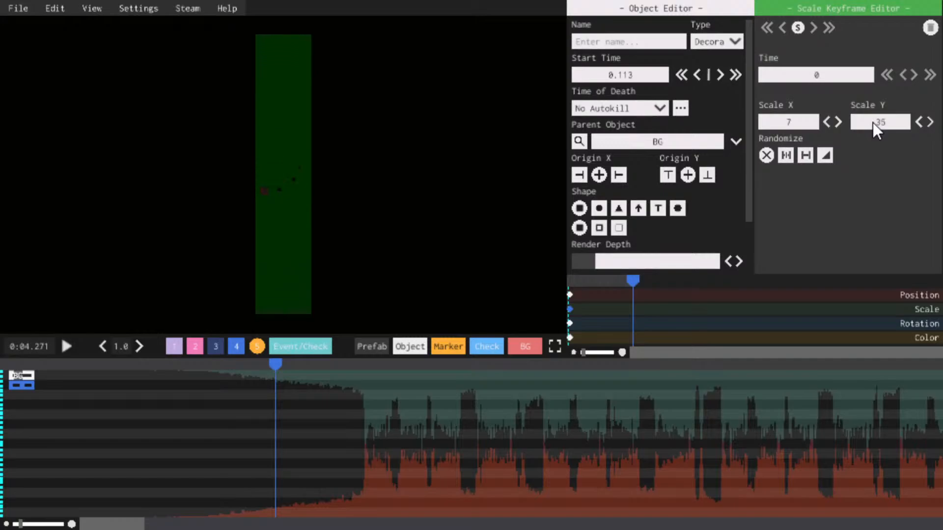
scroll(865, 122, up, 14)
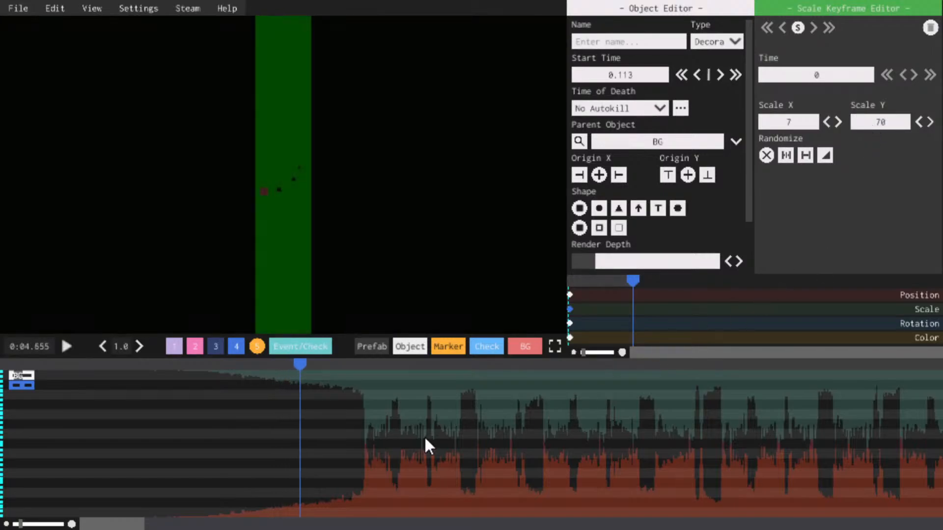
click(570, 338)
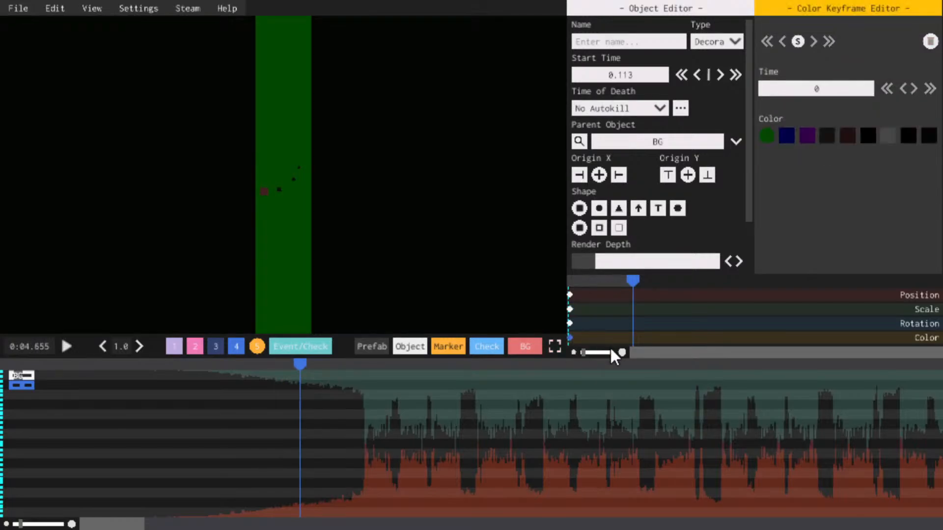
click(827, 136)
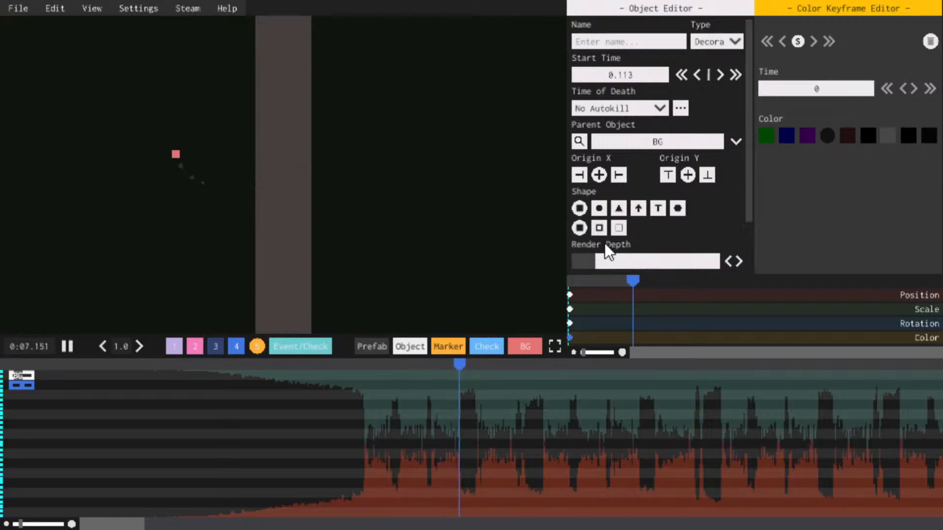
Preview the grey bar by playing the level from the point where the beat starts, at about 5.7 seconds
key(space)
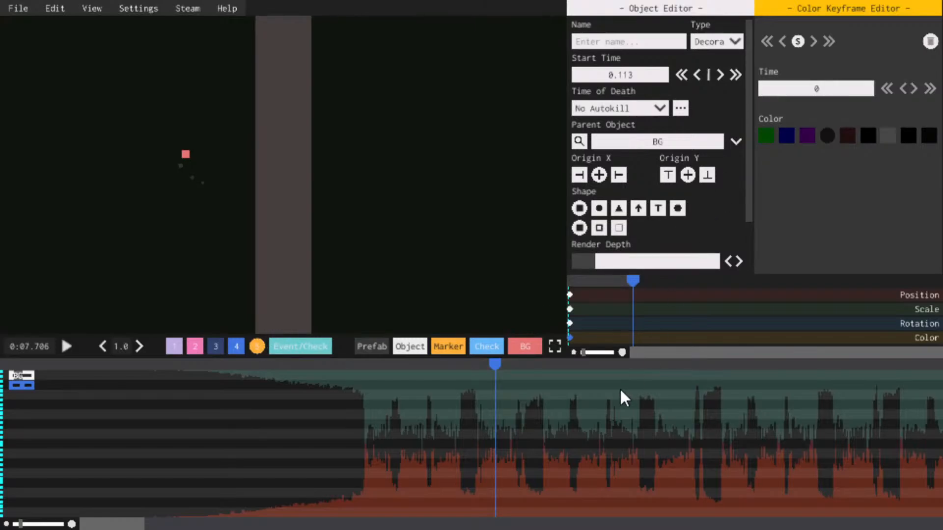
key(space)
key(space)
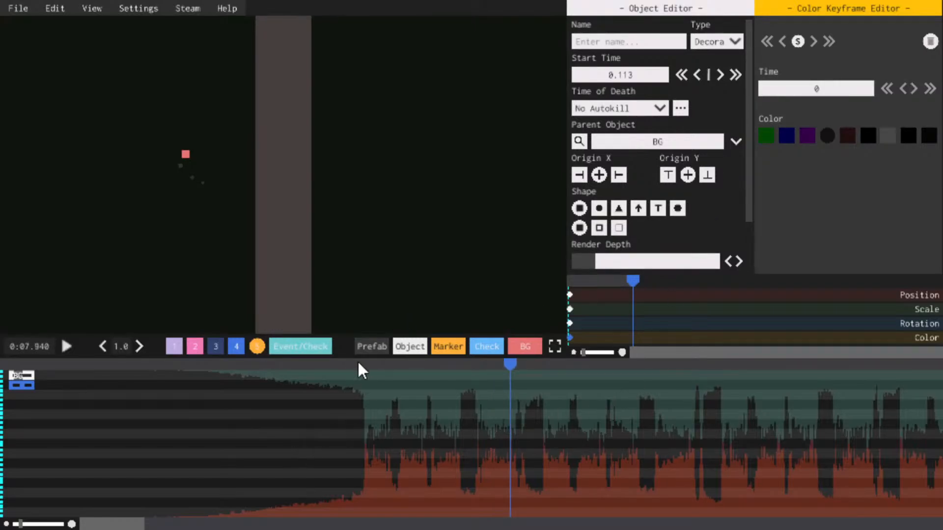
click(344, 365)
drag(344, 363, 368, 364)
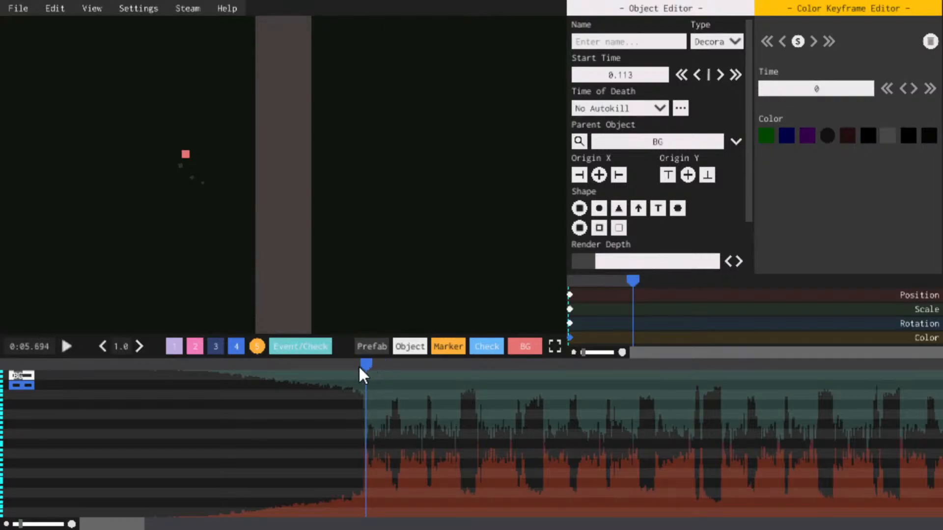
key(space)
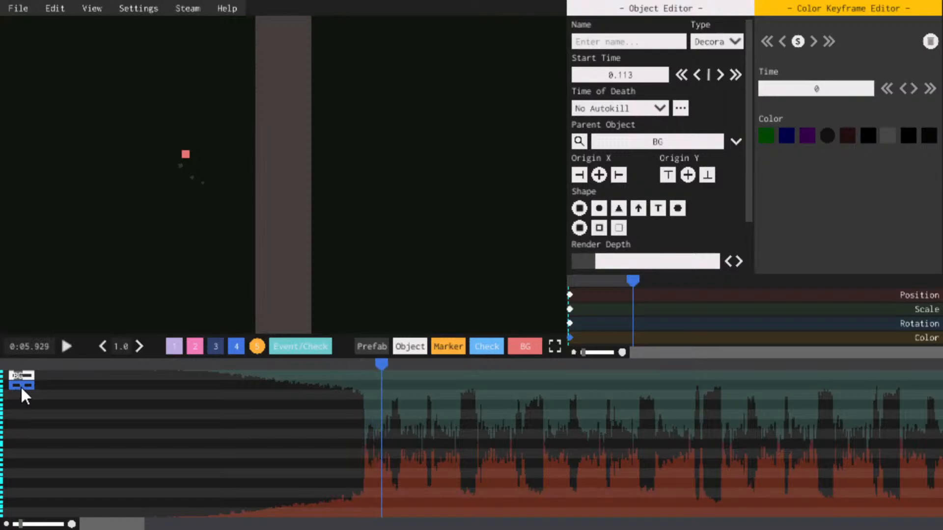
Set the grey bar's first scale keyframe to 8 on X and 1000 on Y
click(570, 309)
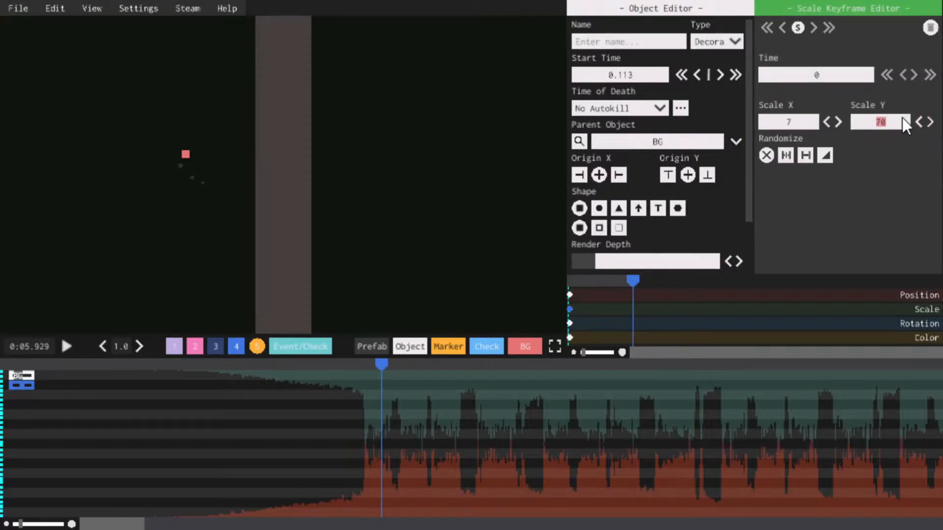
text(1000)
key(Return)
key(space)
key(space)
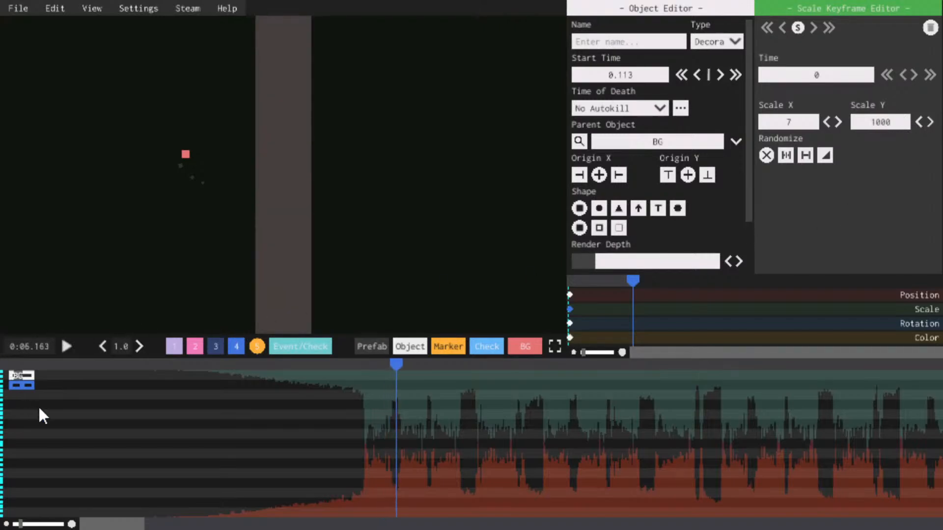
click(367, 366)
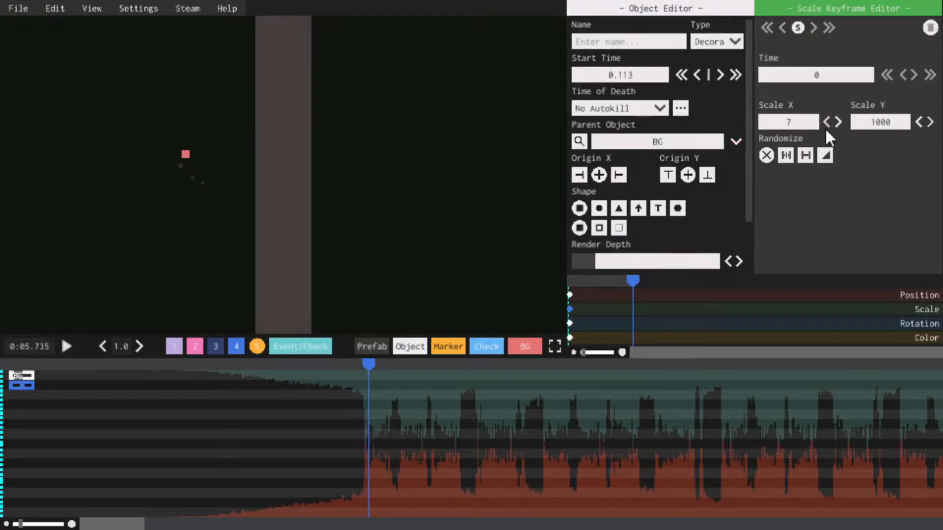
scroll(800, 122, up, 1)
scroll(800, 122, down, 1)
scroll(800, 121, up, 1)
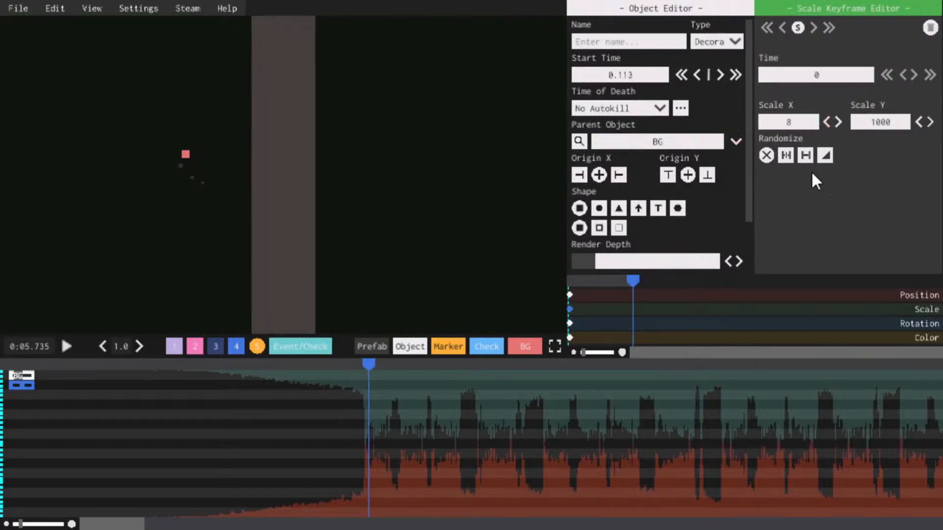
Duplicate the grey decoration bar at the same start time and raise the copy's render depth slightly
click(20, 376)
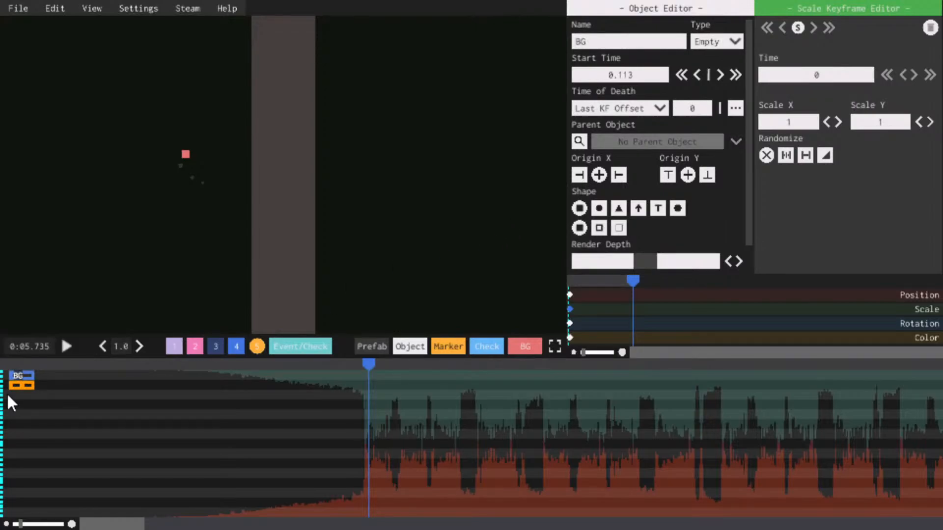
click(18, 384)
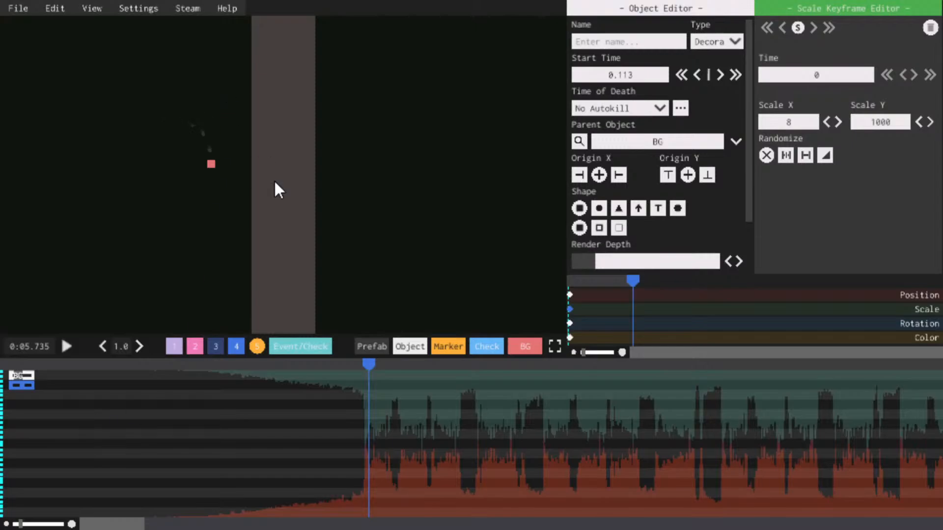
key(ctrl+c)
key(ctrl+v)
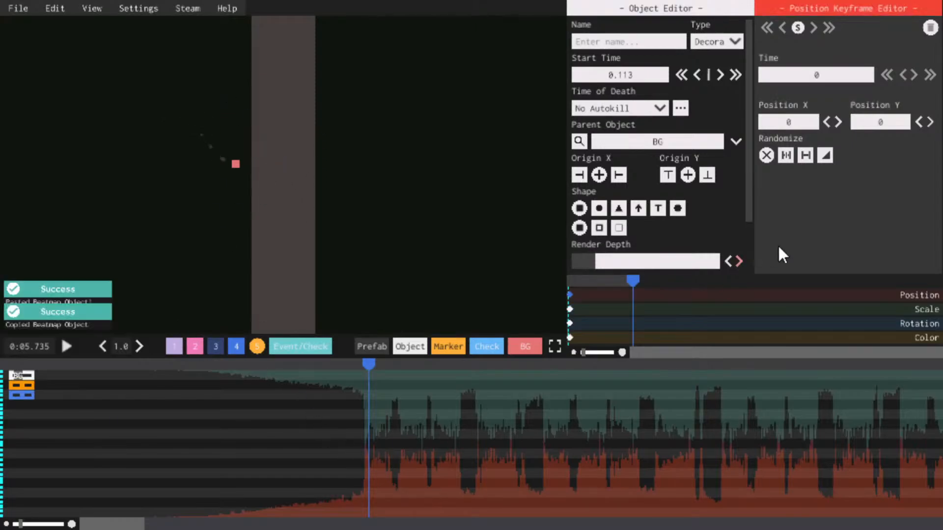
click(743, 254)
click(742, 255)
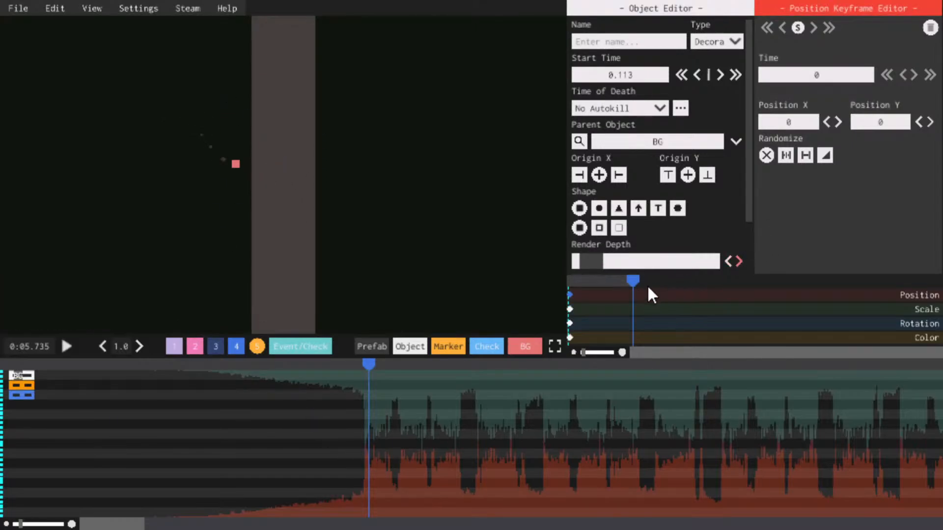
Set the copy's first scale keyframe to 6 on both axes and color it with the eighth swatch, black
click(570, 309)
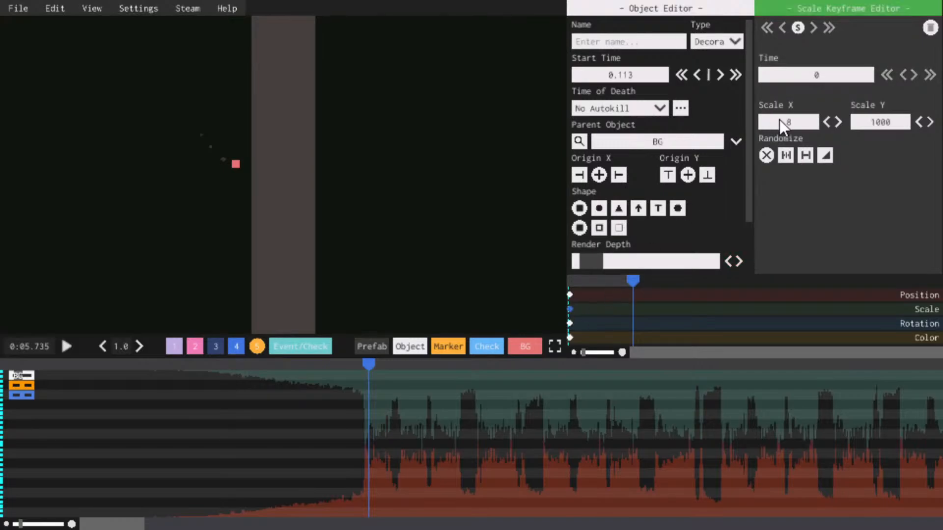
click(795, 120)
text(6)
click(882, 117)
text(6)
click(569, 338)
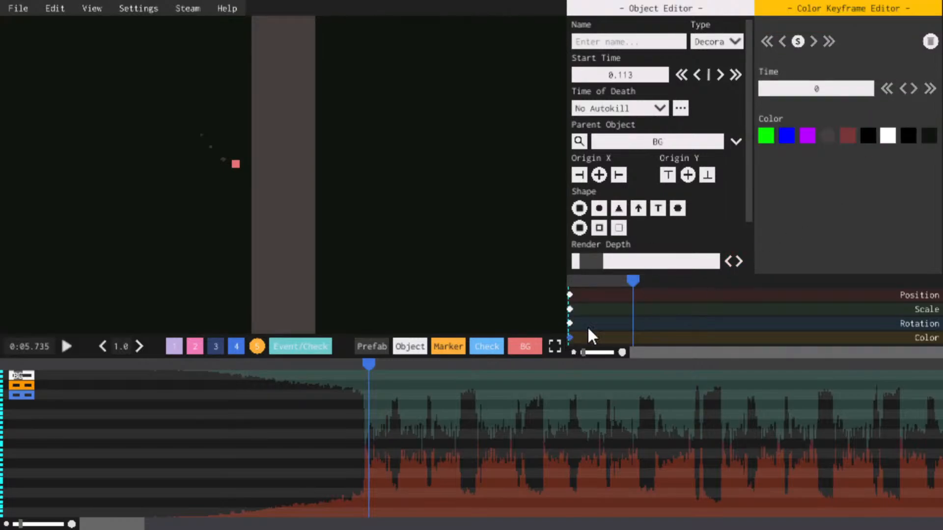
click(870, 137)
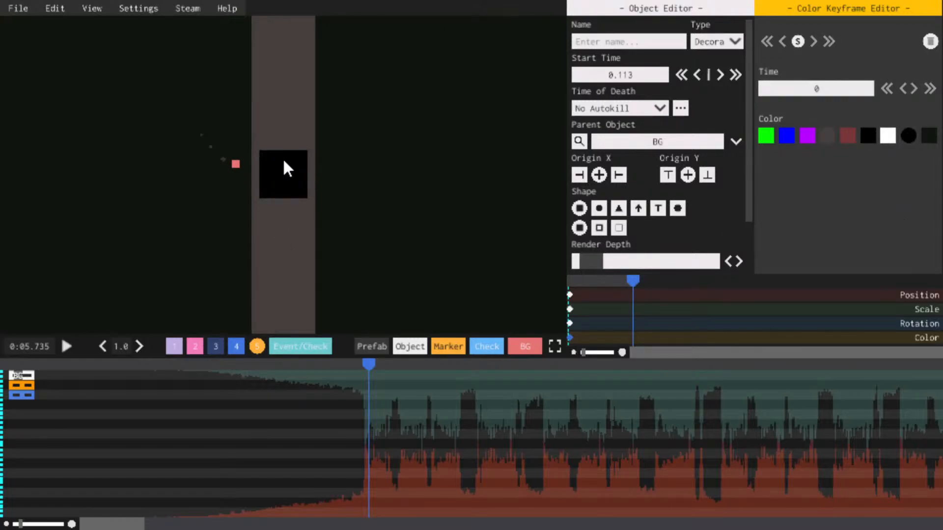
Duplicate the black square to start at 5.684, where the beat begins, and raise the copy's render depth by one increment
click(366, 364)
key(space)
click(352, 363)
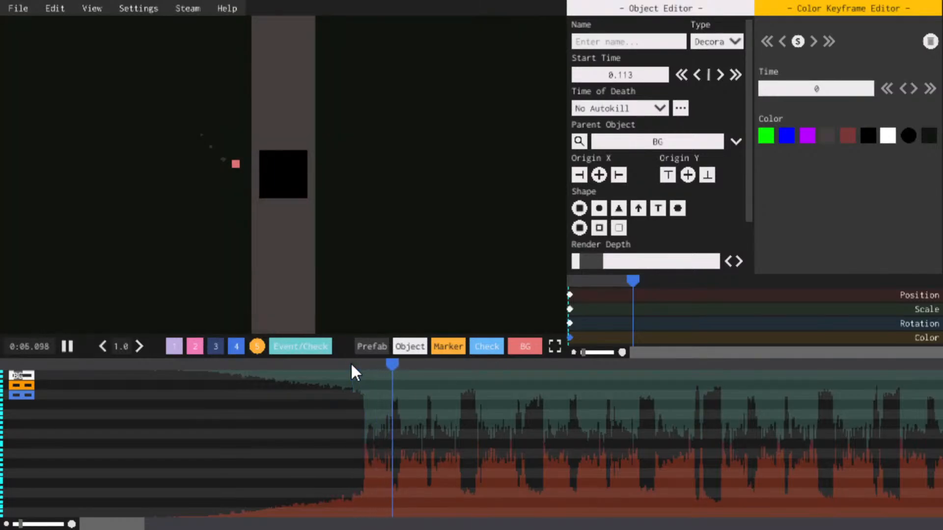
click(360, 362)
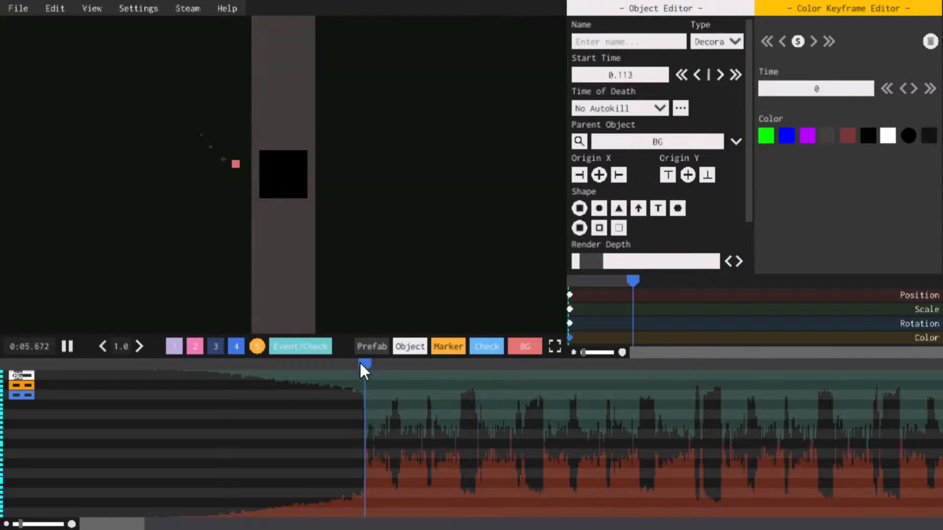
key(space)
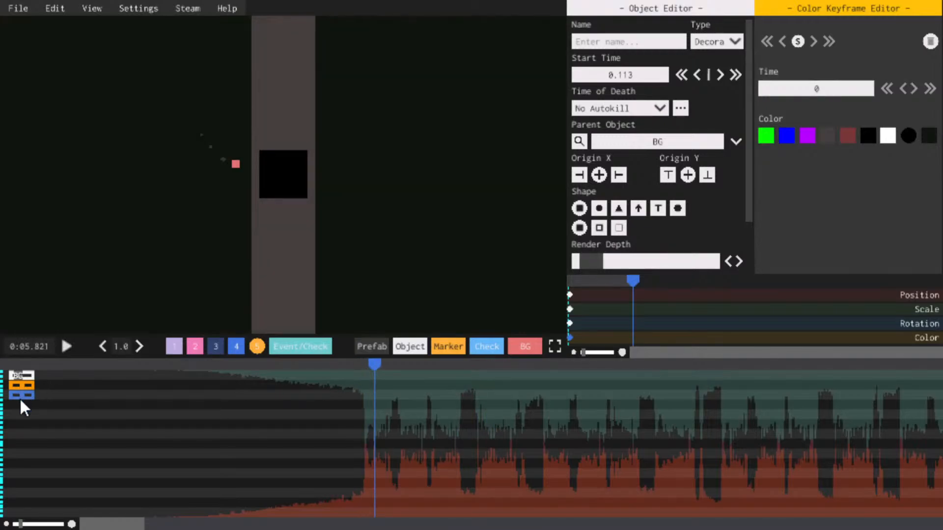
key(ctrl+c)
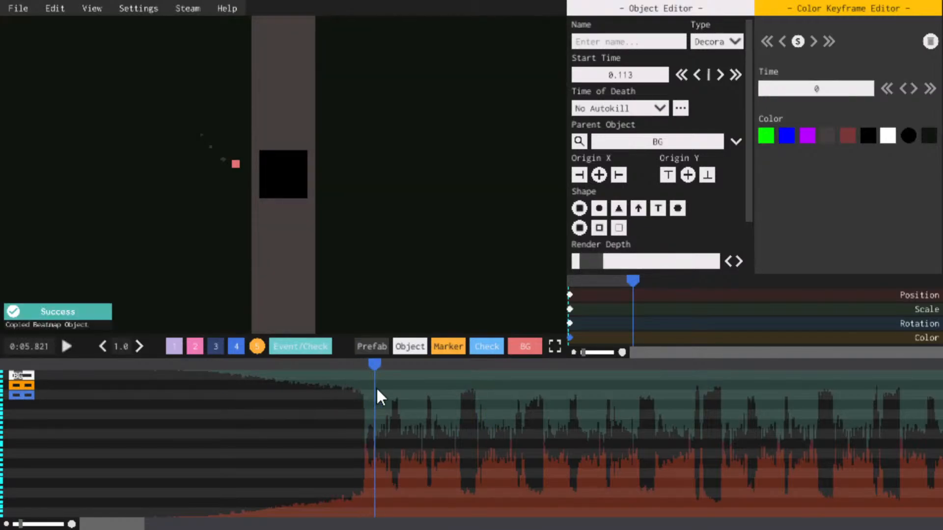
key(ctrl+v)
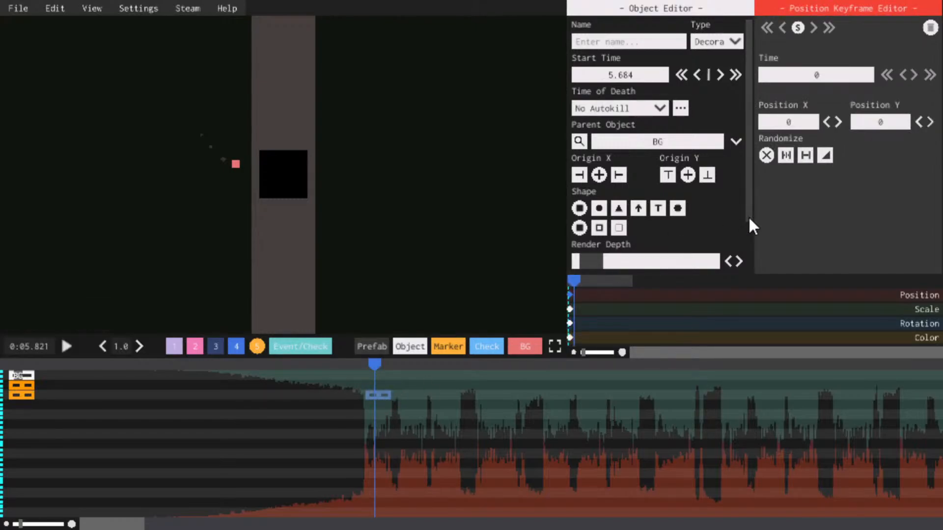
click(738, 262)
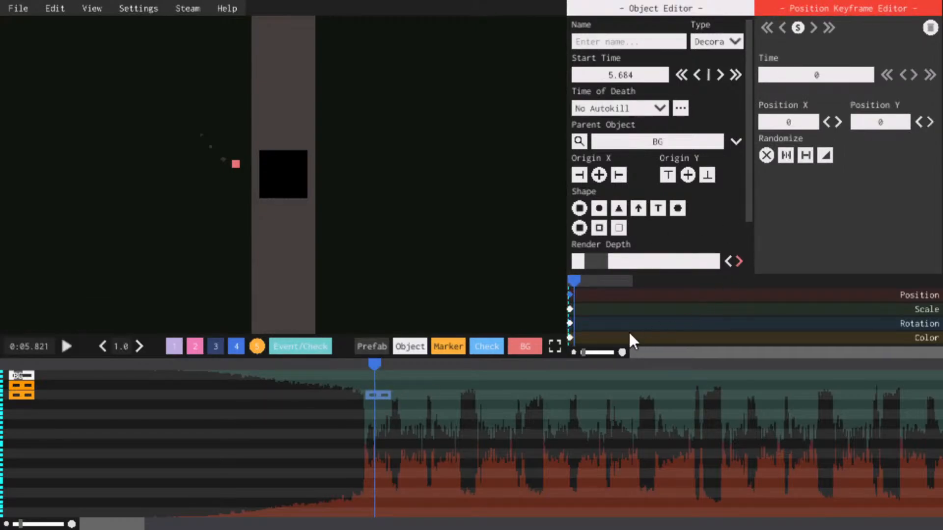
Animate the new square's color from white to green, with the green keyframe at time 1 and OutSine easing
click(571, 338)
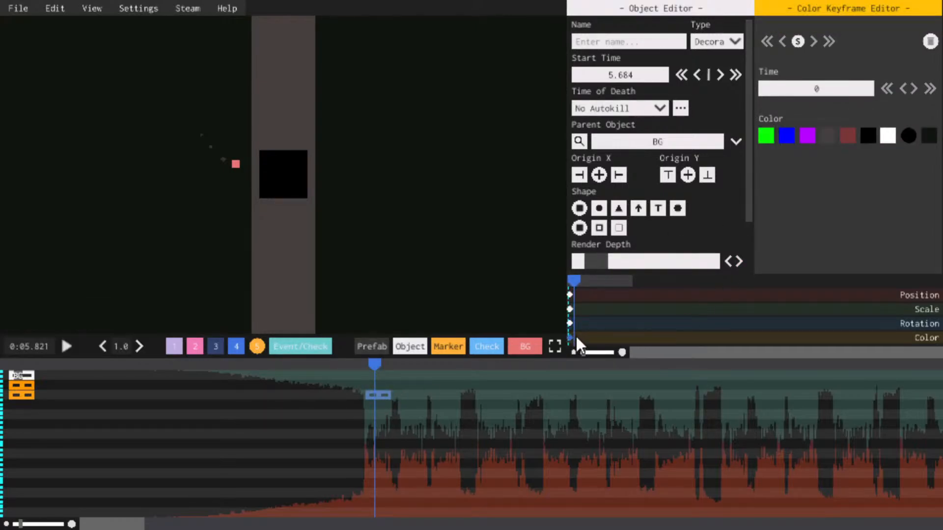
click(767, 135)
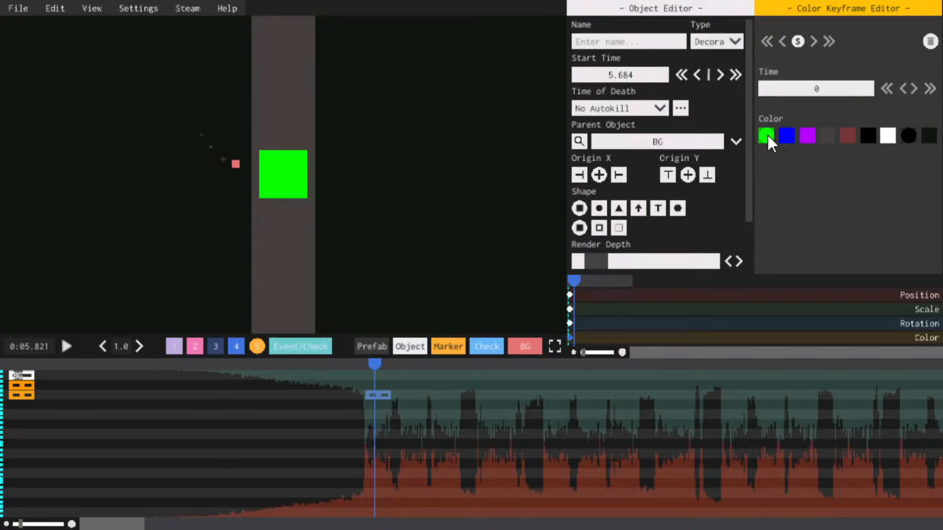
click(884, 138)
click(597, 338)
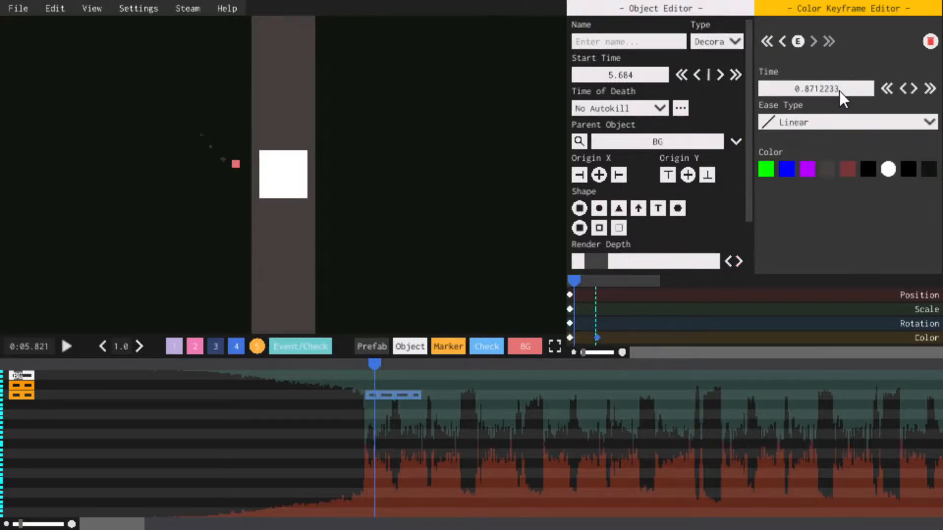
click(792, 122)
click(785, 183)
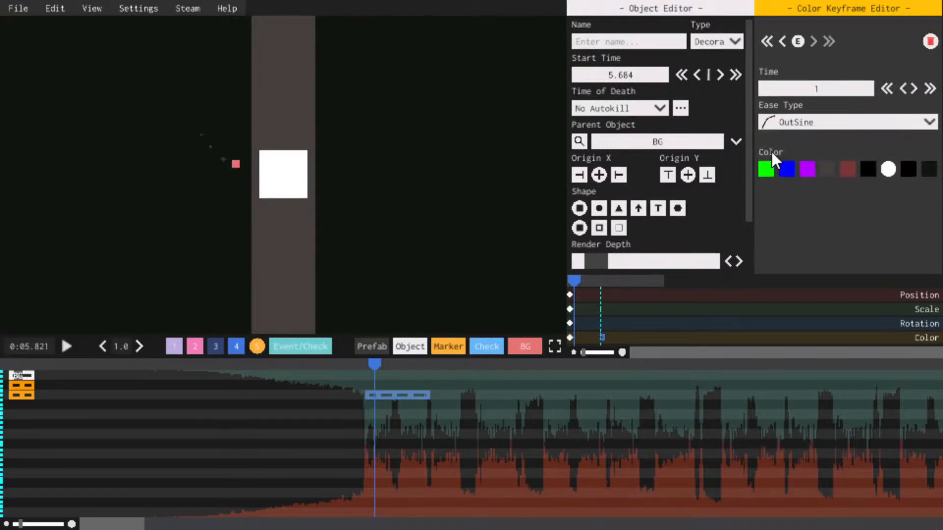
click(770, 167)
key(space)
key(space)
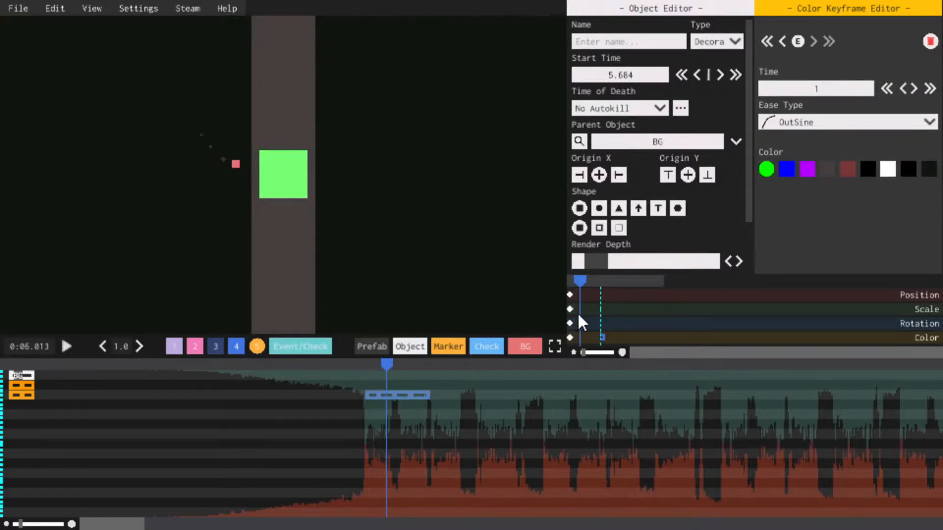
Add a scale keyframe to the green square at time 0.25 with OutSine easing
click(586, 311)
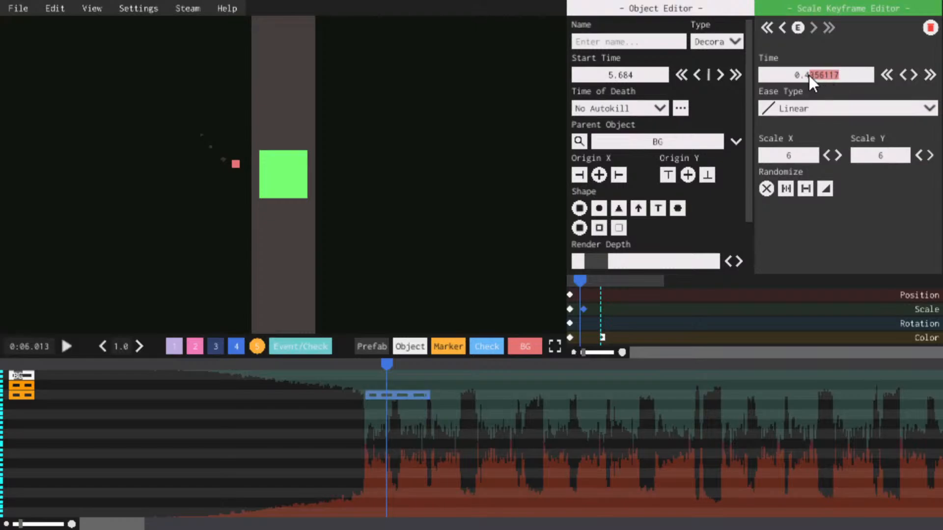
drag(812, 81, 809, 76)
text(25)
click(818, 105)
click(797, 169)
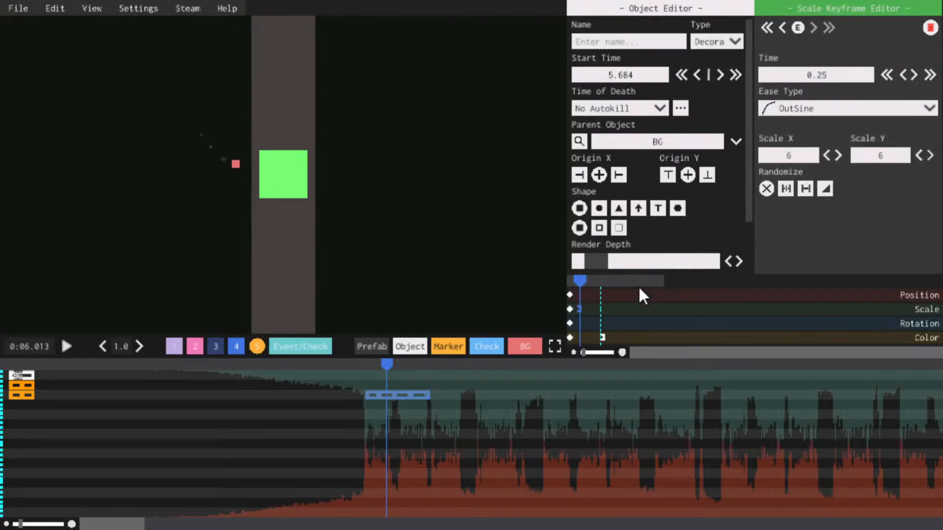
Add another scale keyframe at time 0.5 with InSine easing and a scale of 0 on both axes
click(596, 310)
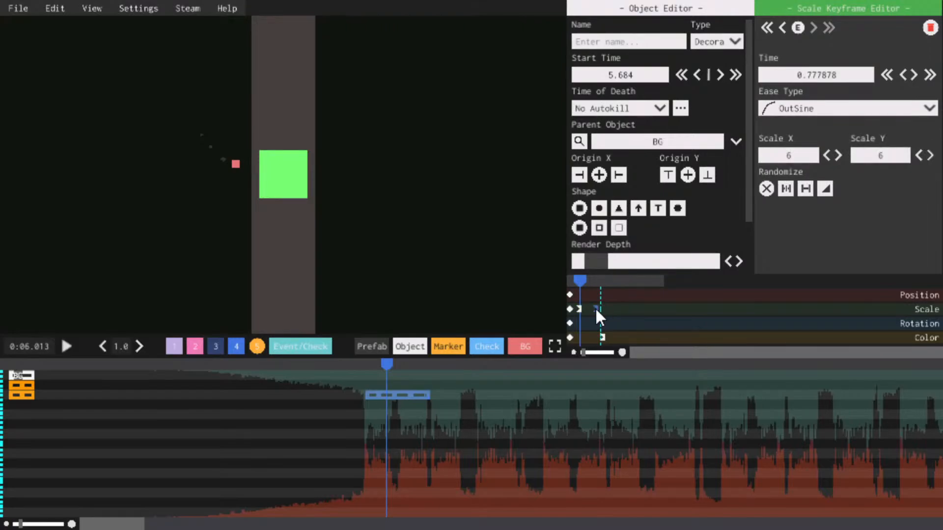
drag(868, 75, 821, 78)
text(5)
click(814, 102)
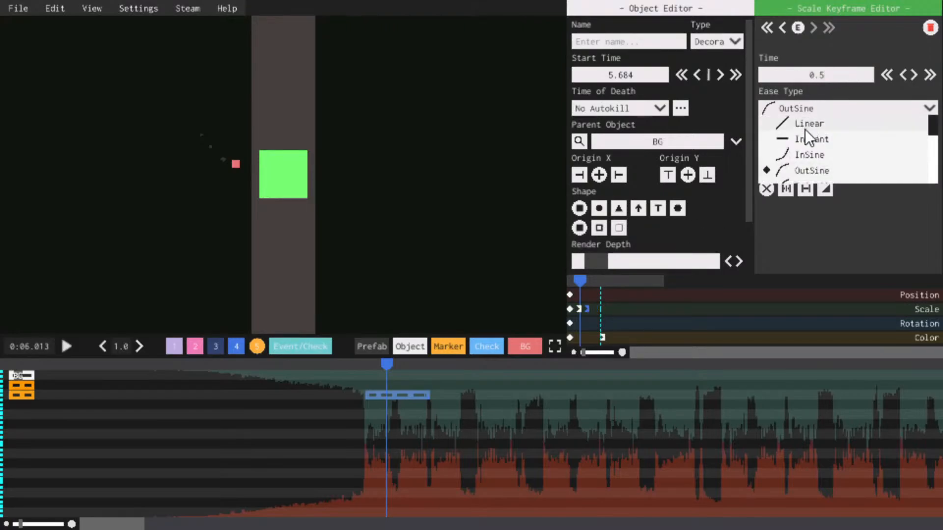
click(802, 152)
text(0)
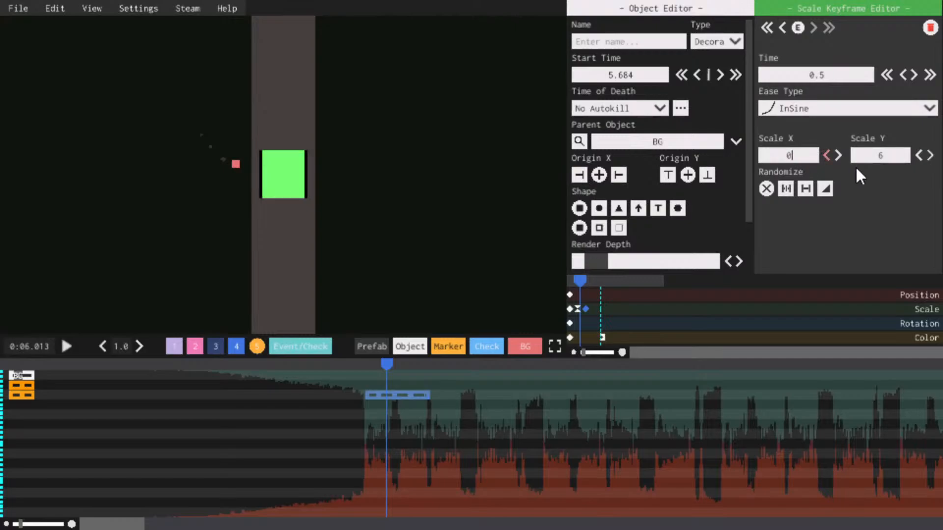
click(877, 157)
text(0)
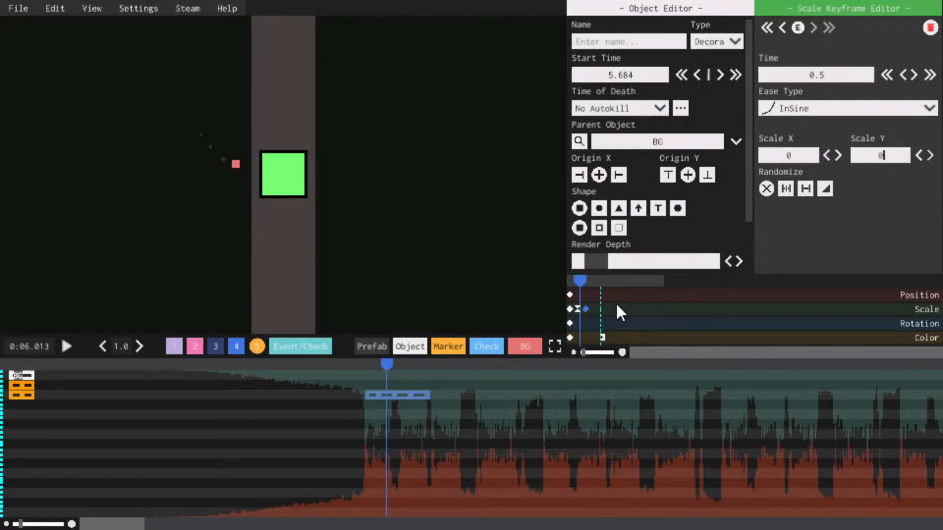
Set the square's first scale keyframe to 0 on both axes
click(570, 309)
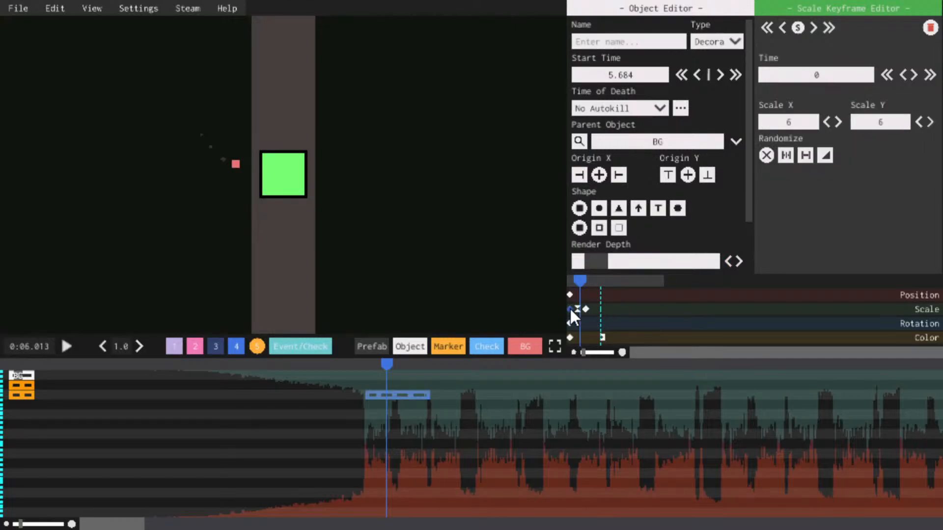
click(780, 126)
text(0)
click(869, 118)
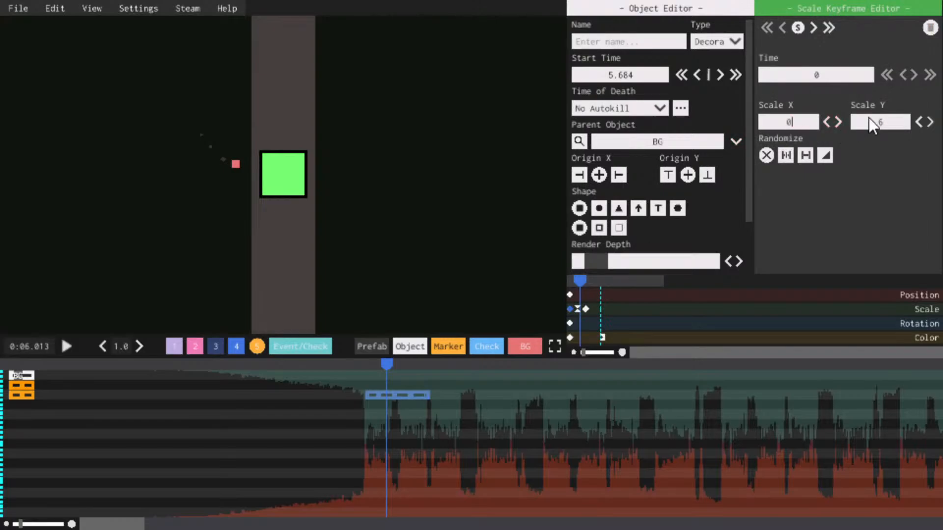
text(0)
Move the square's green color keyframe to time 0.5 and play back the pulse
click(603, 337)
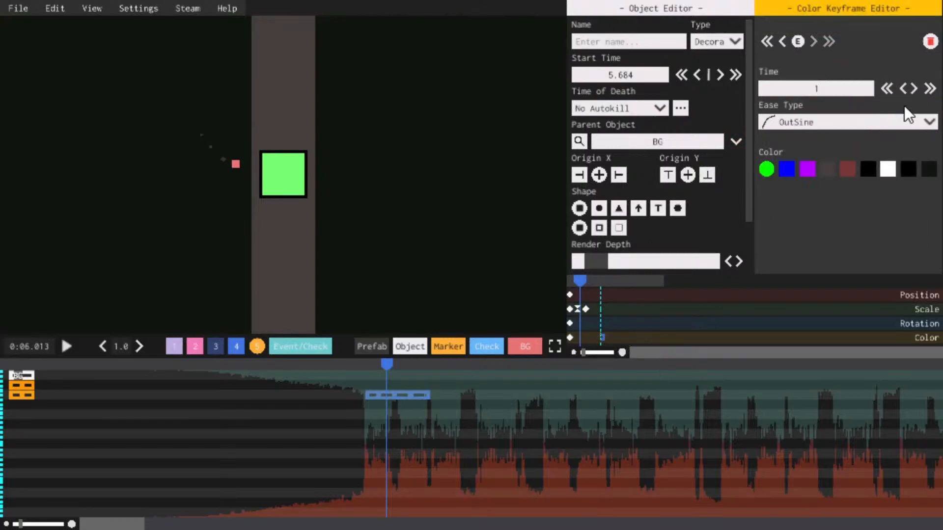
click(907, 88)
click(825, 89)
text(5)
key(space)
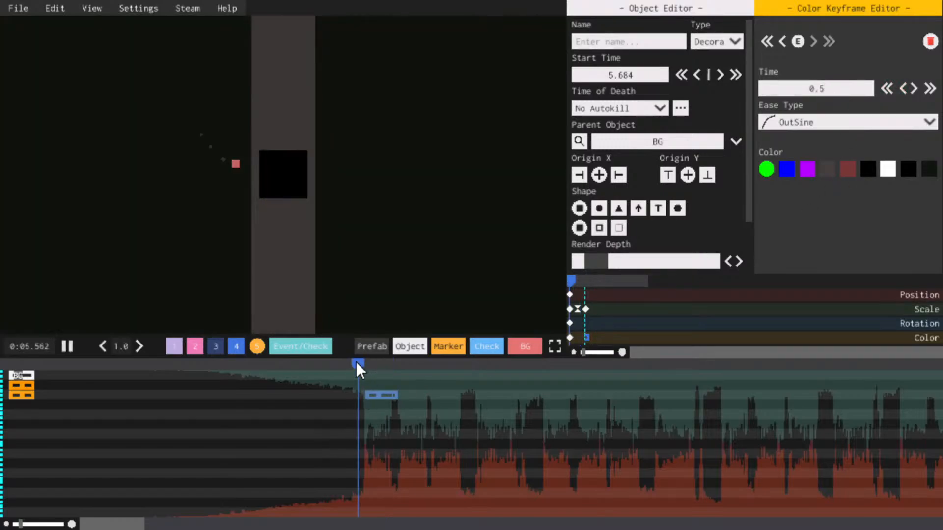
click(354, 364)
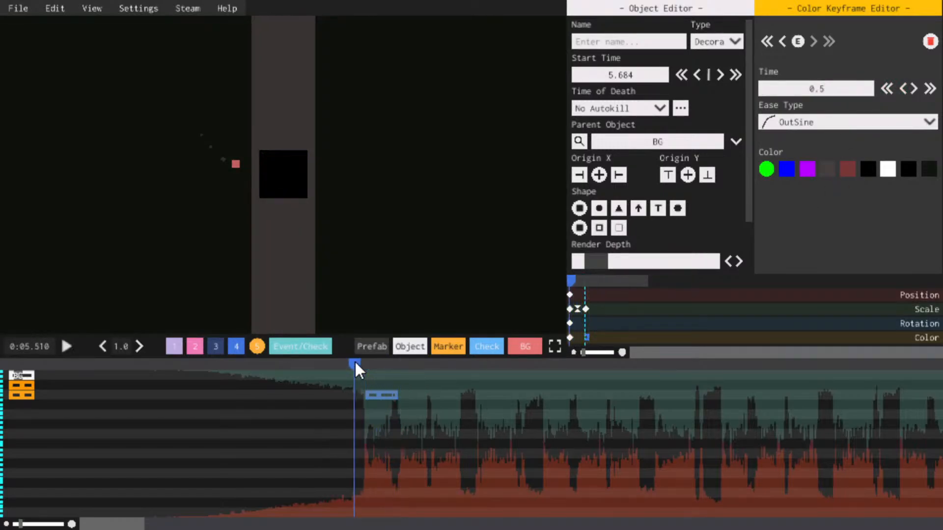
key(space)
key(space)
Change the green color keyframe's easing to InSine and replay the pulse from just before the beat
click(772, 122)
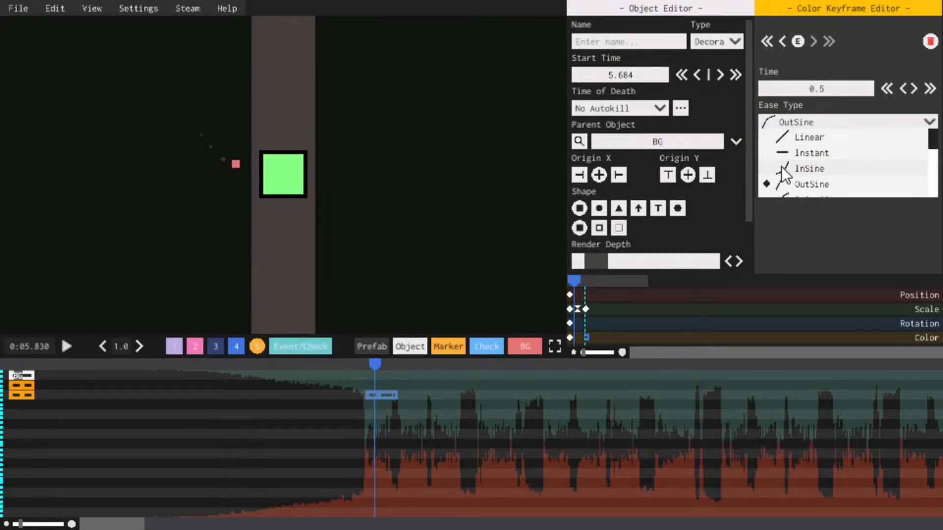
click(786, 168)
key(space)
click(348, 363)
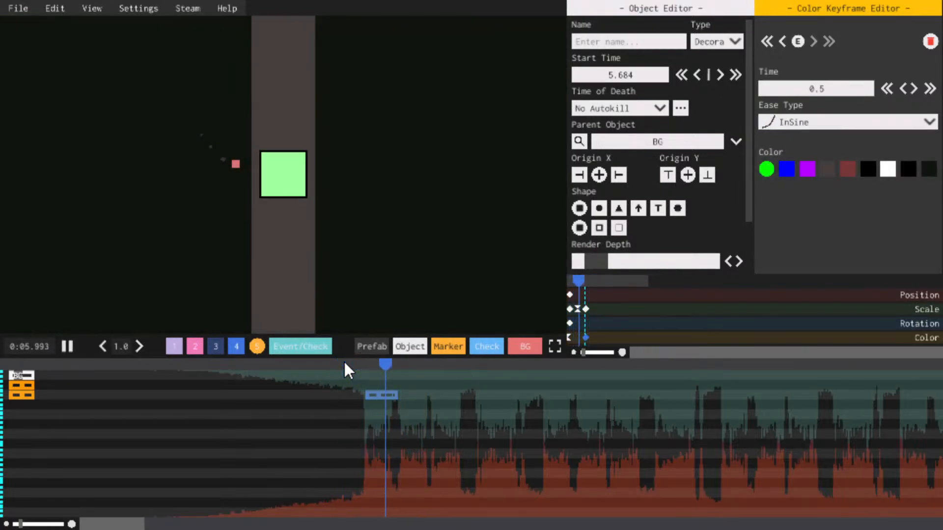
click(344, 364)
key(space)
key(space)
click(353, 364)
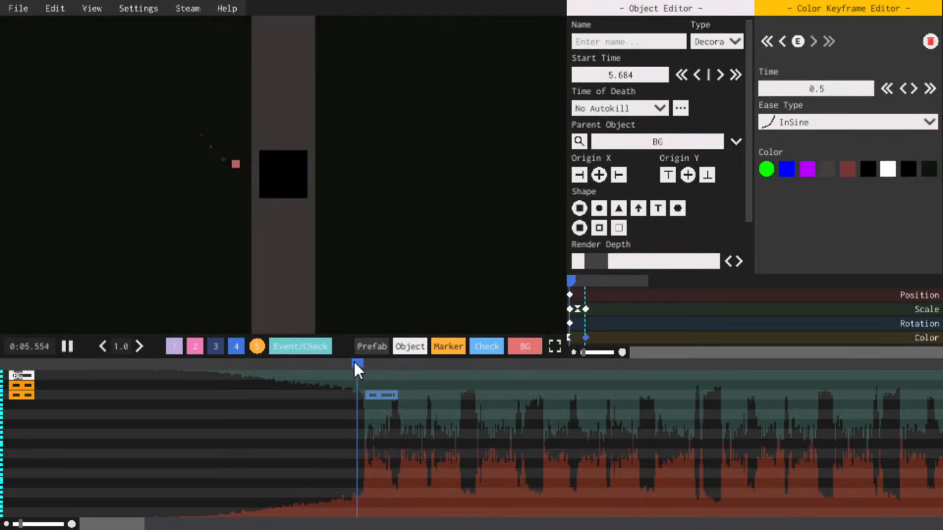
key(space)
key(space)
key(space)
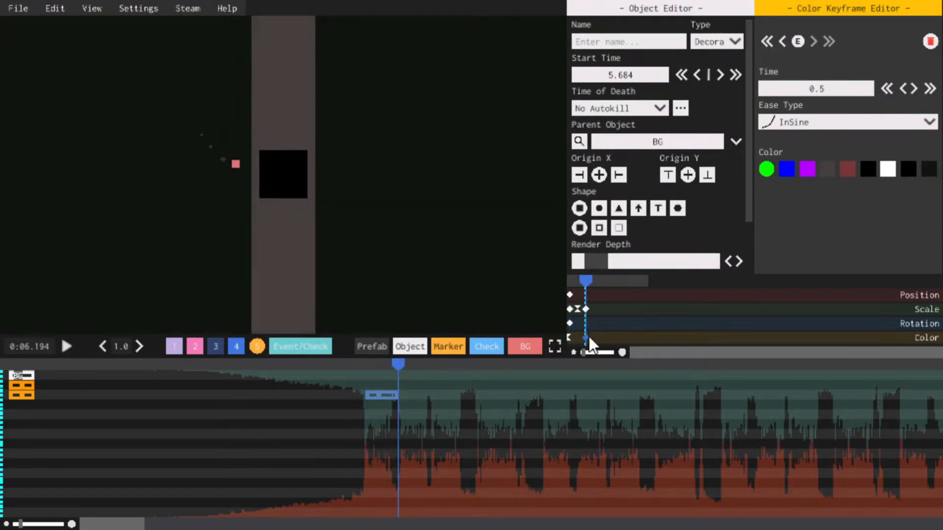
Delete the square's second color keyframe and set its first color keyframe to green
key(Delete)
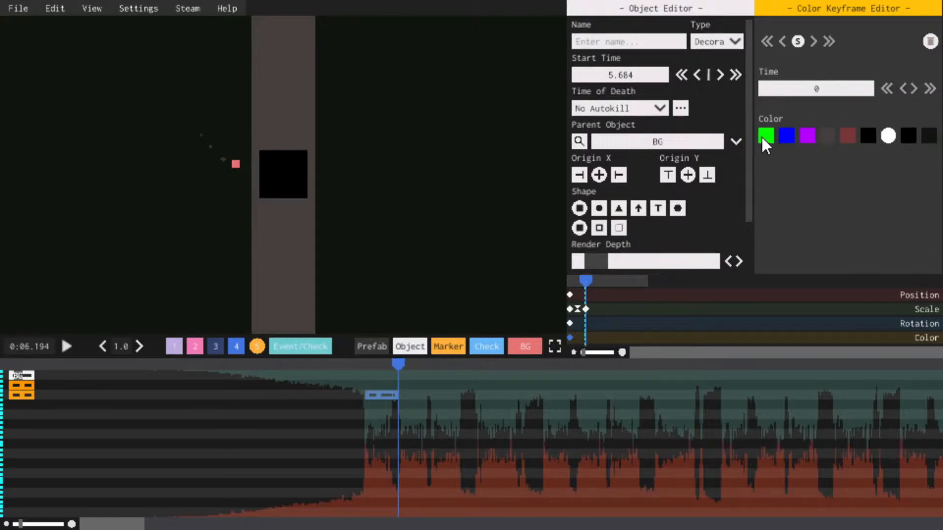
click(765, 136)
Shift the pulsing square slightly earlier to start at 5.653 and check its timing against the beat in playback
drag(375, 391, 371, 392)
key(space)
click(353, 362)
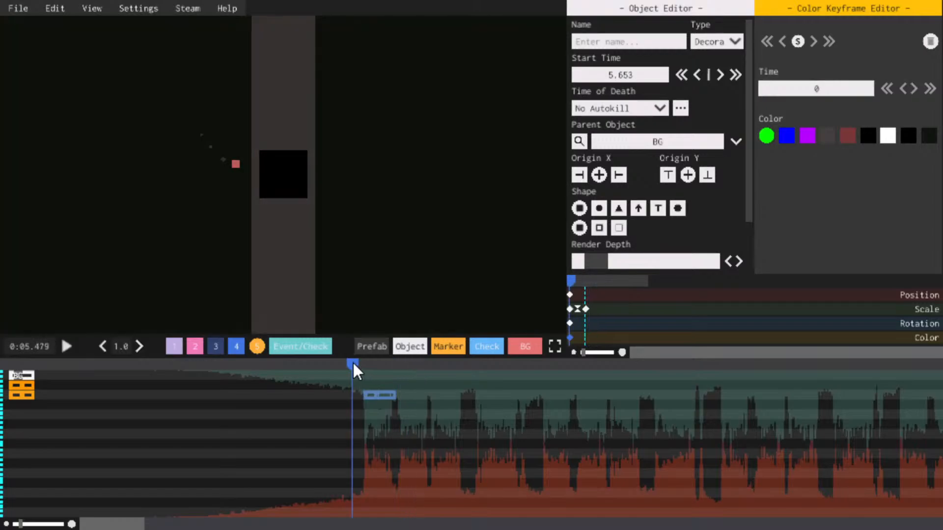
key(space)
key(space)
click(361, 366)
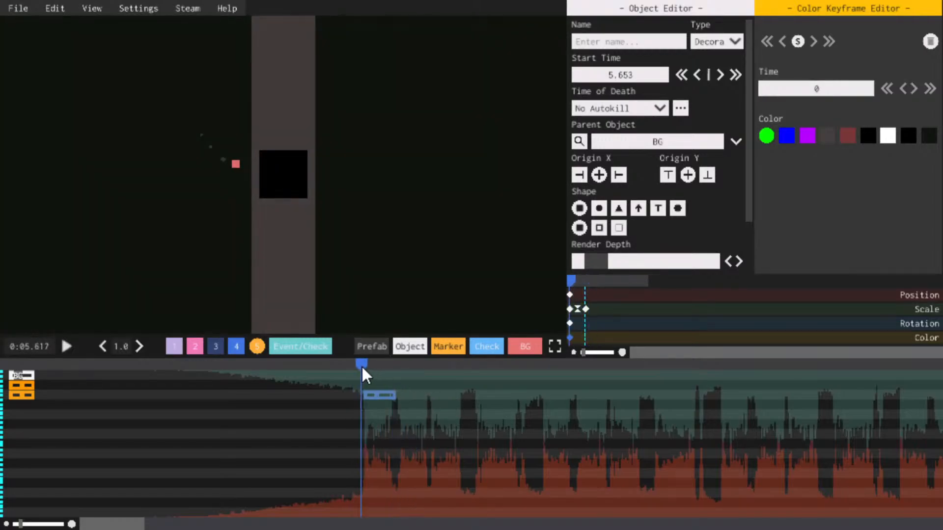
key(space)
key(space)
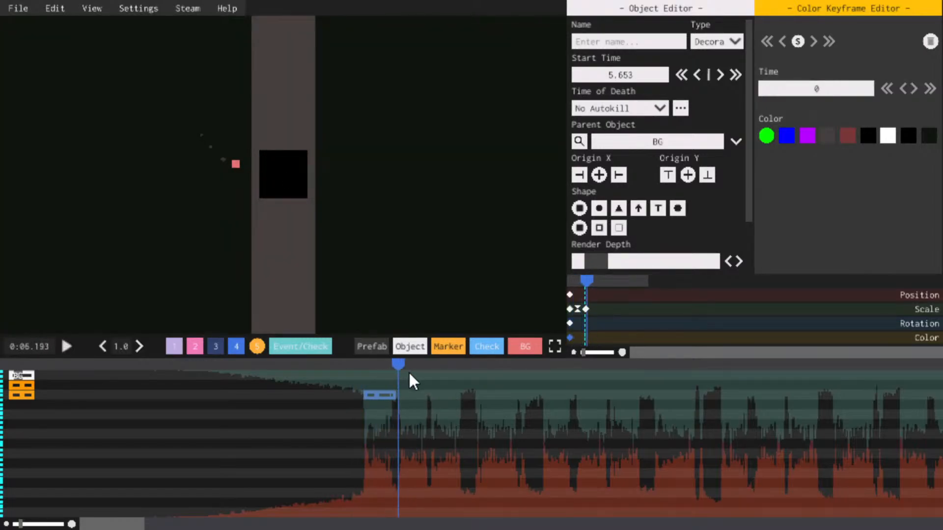
click(362, 364)
key(space)
key(space)
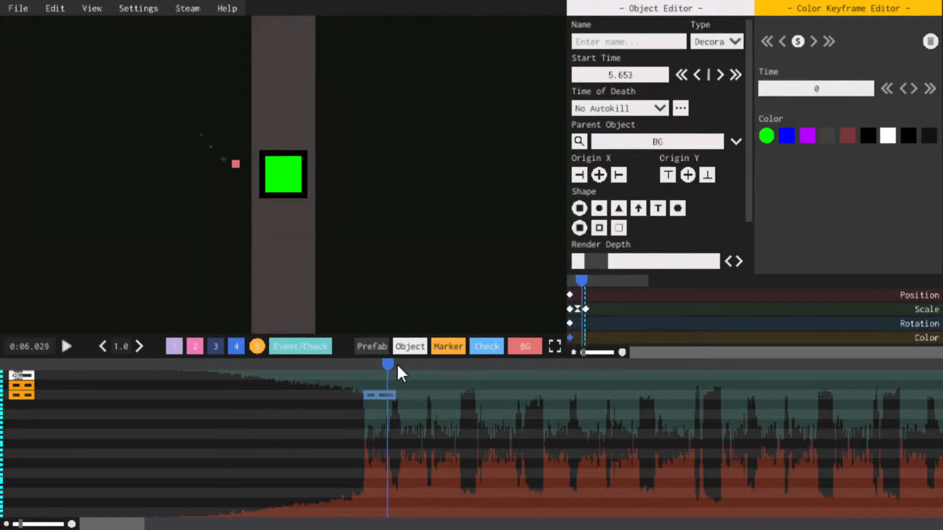
Duplicate the pulsing green square and move the copy to start at 6.183, right after the original
key(ctrl+c)
key(ctrl+v)
key(space)
key(space)
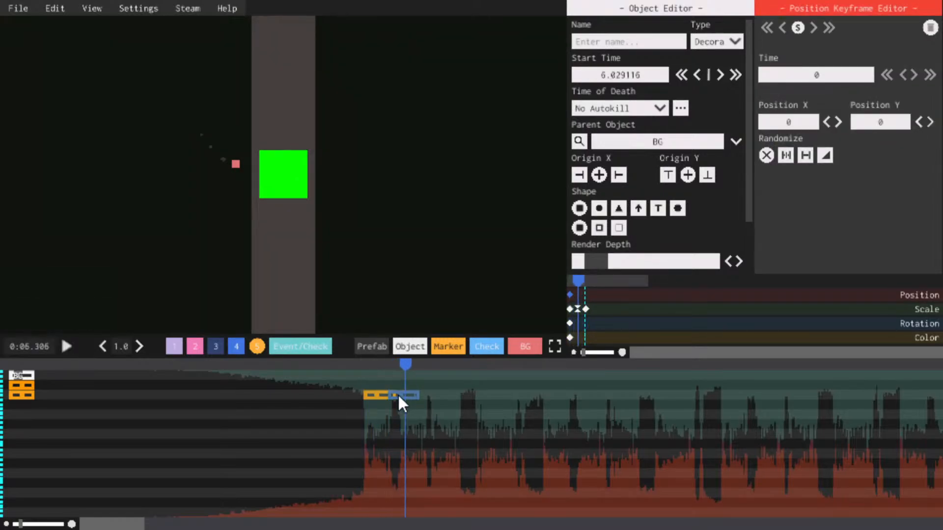
drag(401, 393, 413, 394)
Play back both pulses against the music and delete the duplicated square
key(space)
click(355, 362)
key(space)
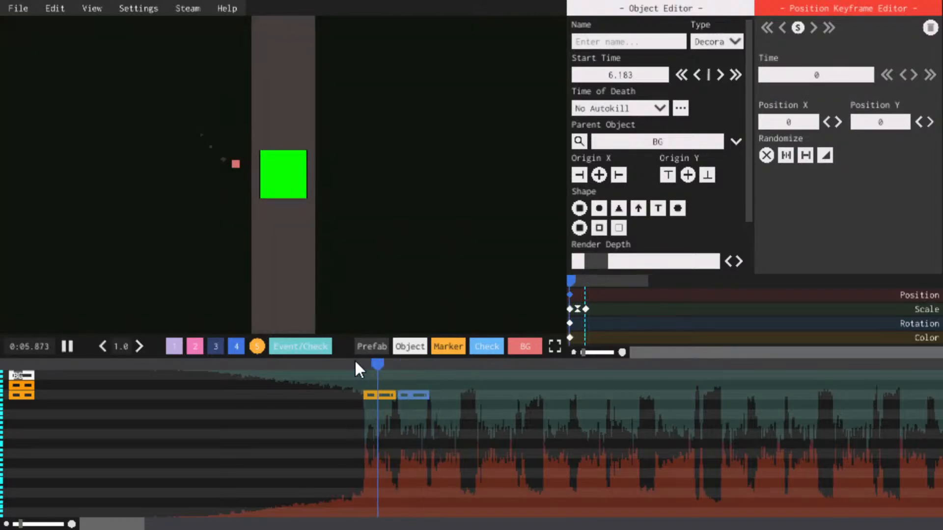
click(355, 362)
key(space)
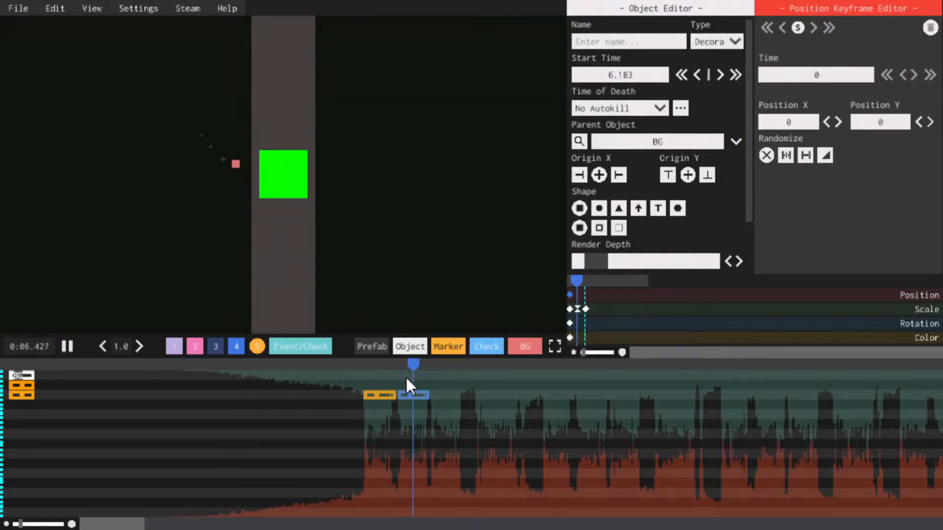
key(space)
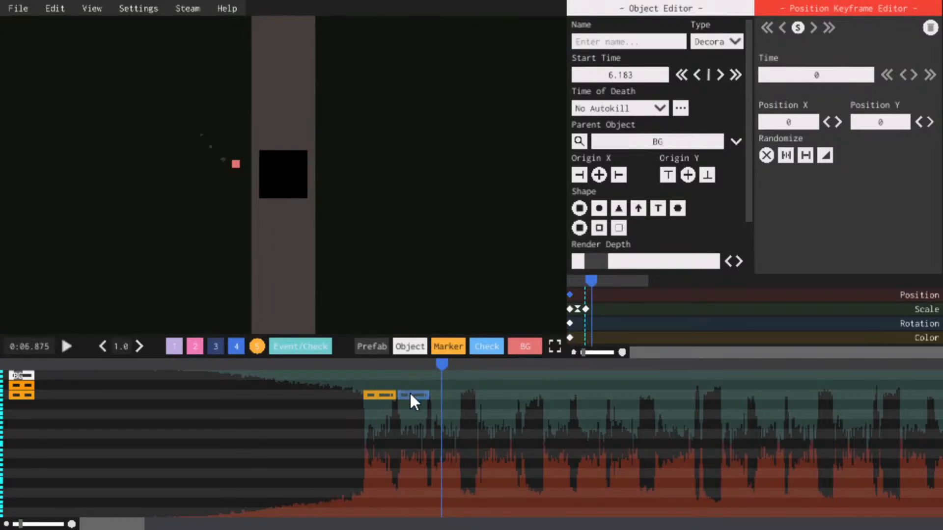
key(Delete)
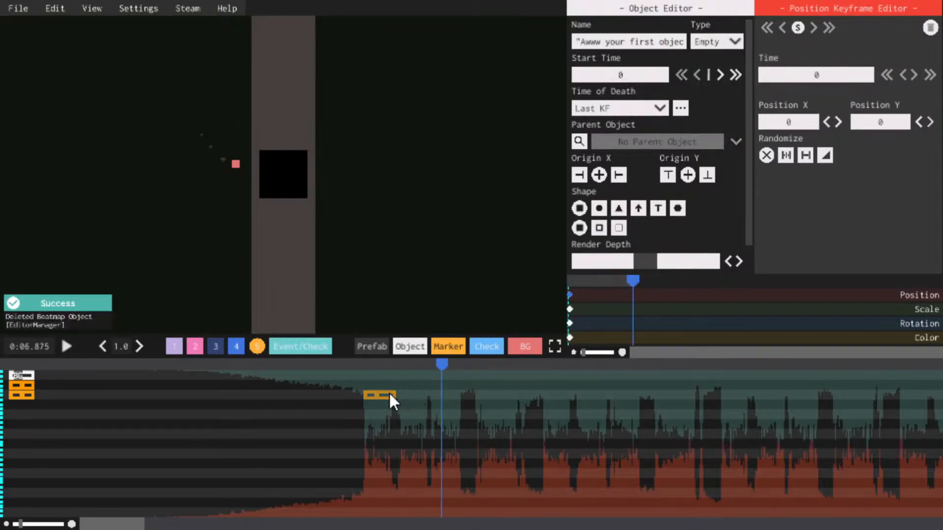
Select the original pulsing square, replay it from just before the beat, and save the level
click(390, 396)
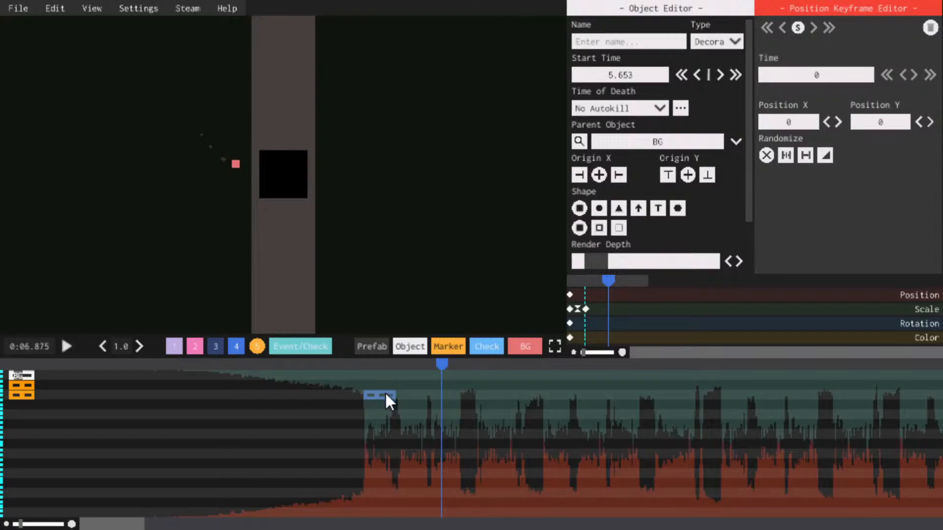
click(353, 365)
key(space)
click(353, 364)
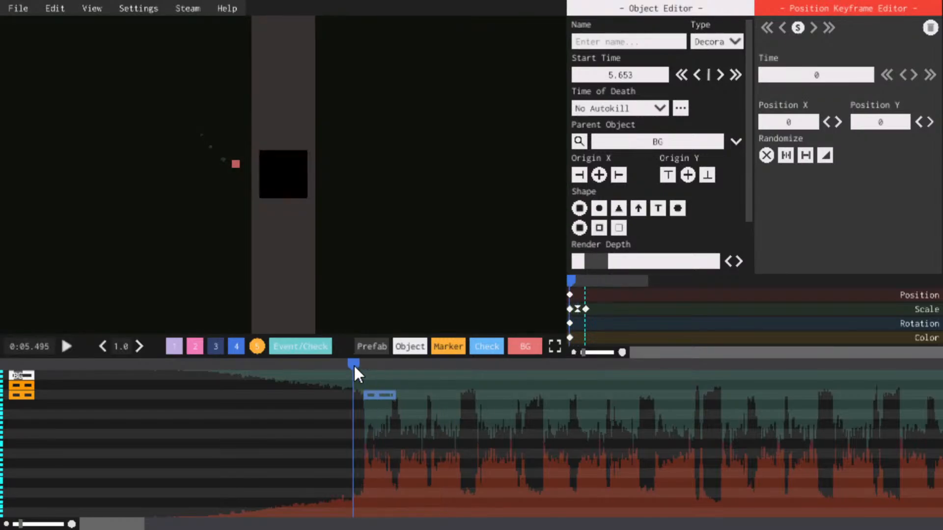
key(space)
key(space)
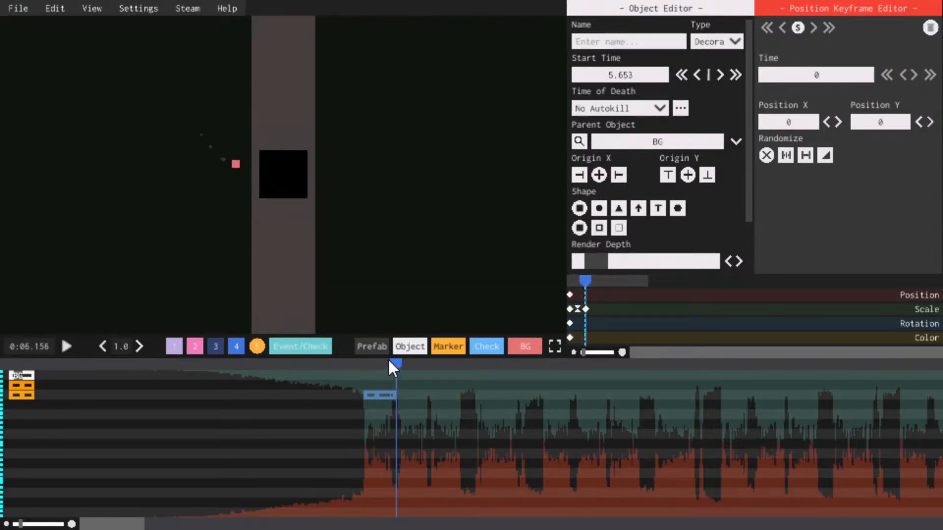
click(388, 363)
key(ctrl+s)
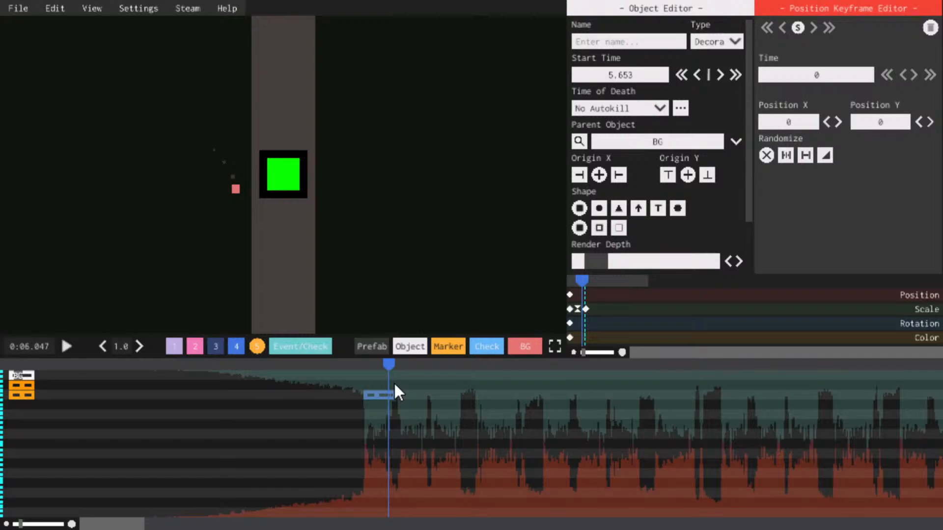
Play the level from the beginning to review the theme fade-in and the first pulse
key(space)
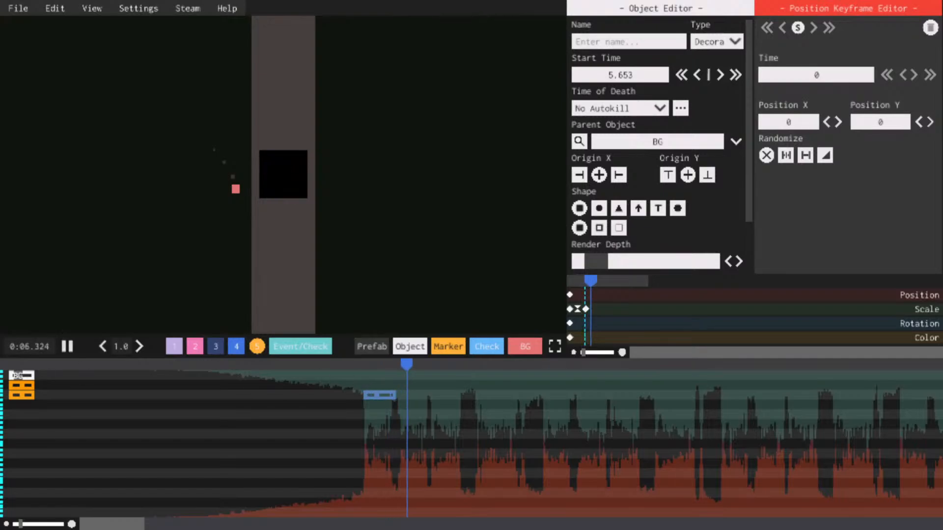
key(space)
click(10, 361)
key(space)
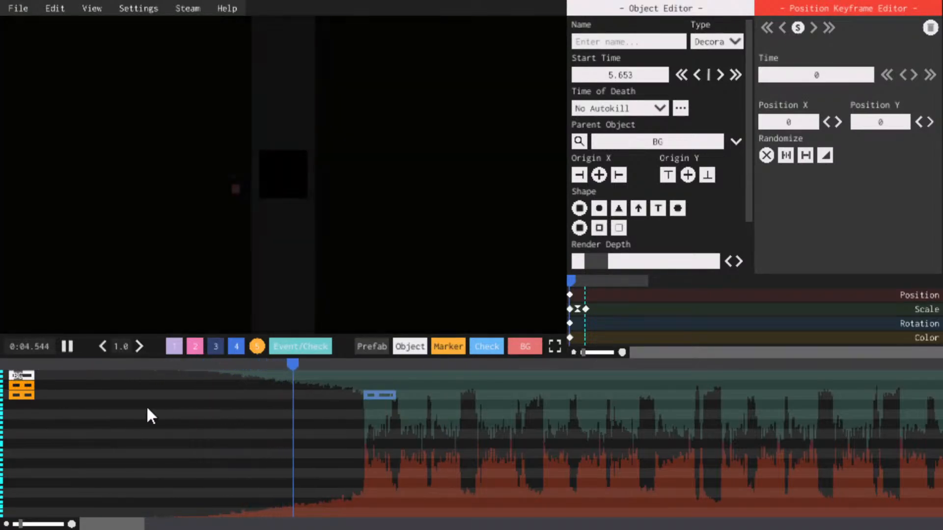
key(space)
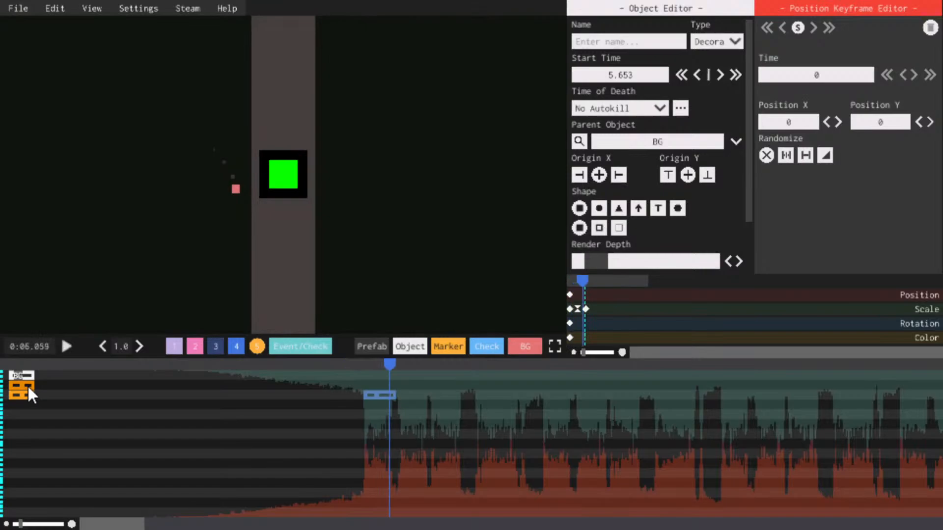
Select the upper decoration at the level's start and play the pulse from just before the beat
click(27, 384)
click(347, 360)
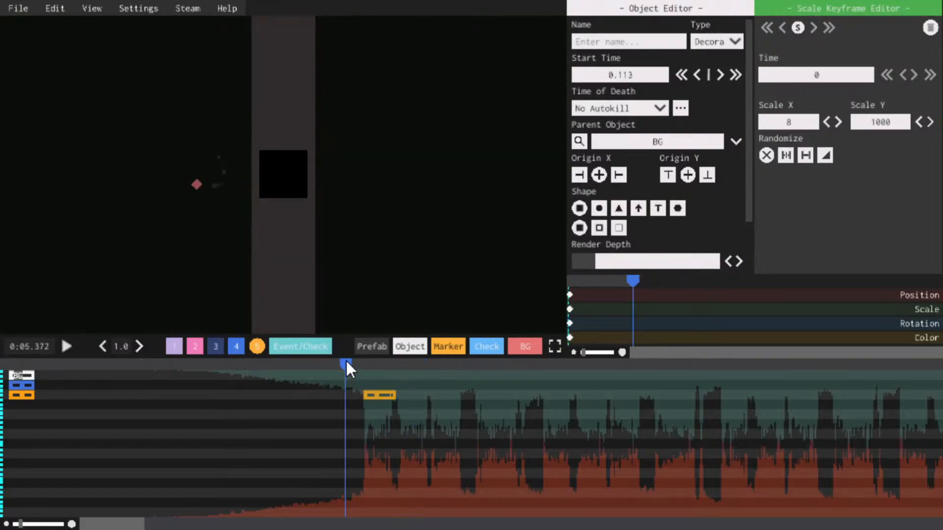
key(space)
key(space)
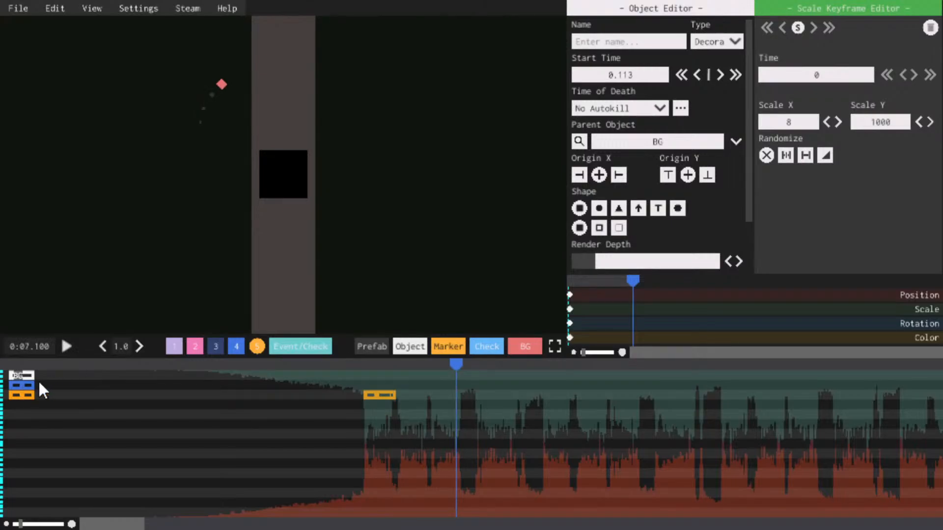
Duplicate the BG empty object at the level's start and name the copy BGPiece
shift+click(26, 396)
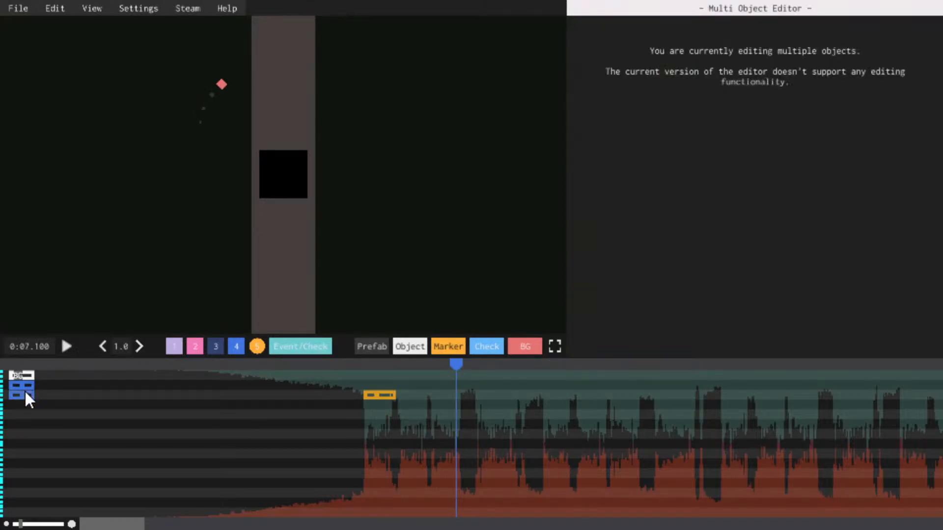
shift+click(25, 394)
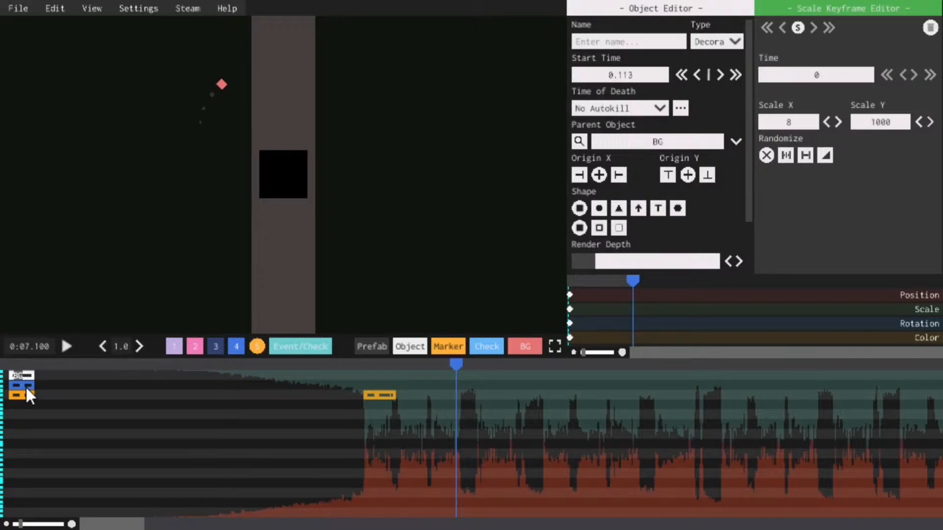
shift+click(26, 396)
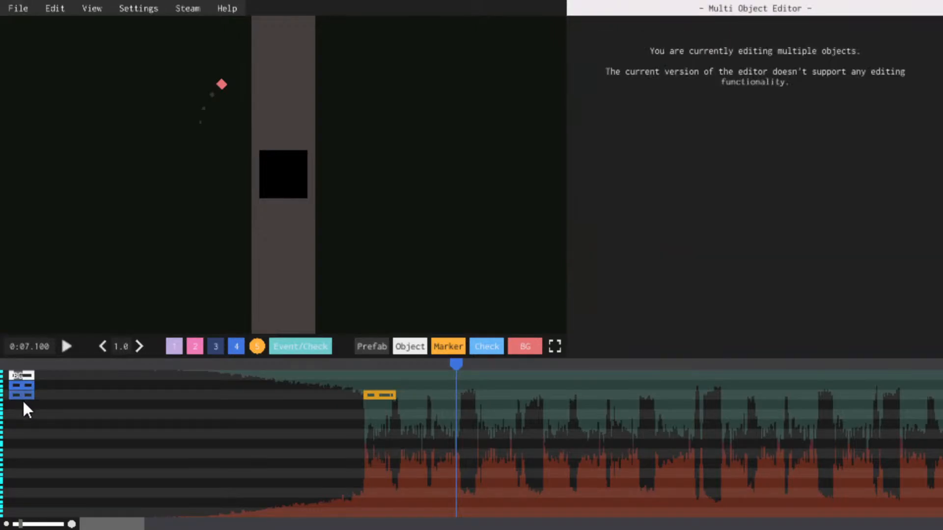
key(ctrl+c)
key(ctrl+v)
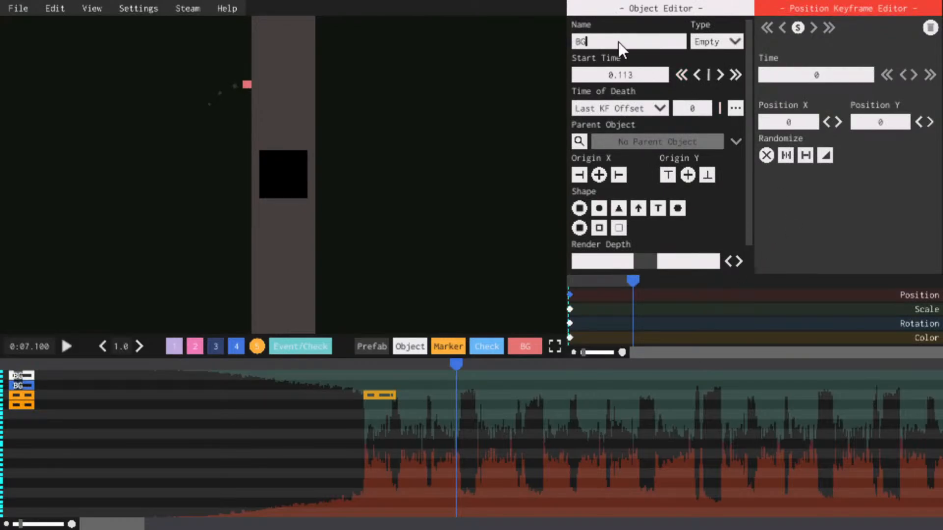
text(Piece)
Parent BGPiece to BG and expand the parent settings
click(580, 140)
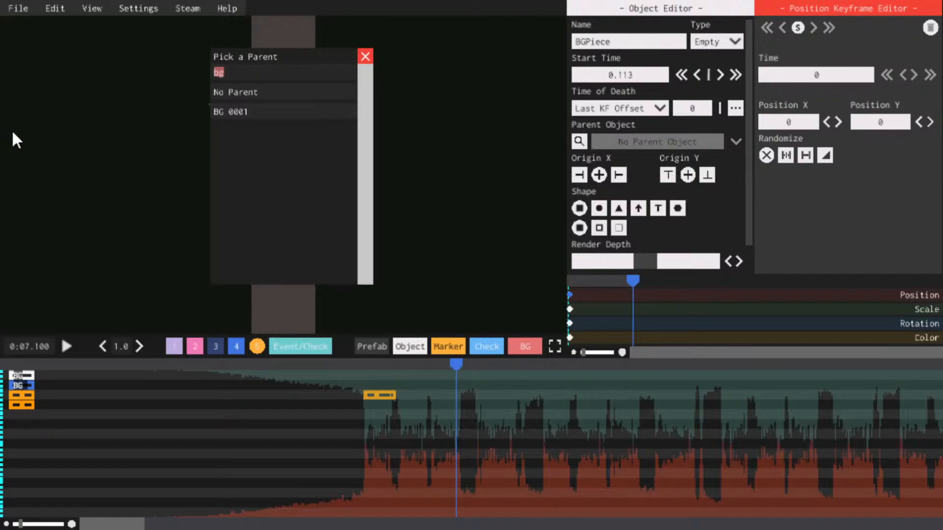
click(228, 116)
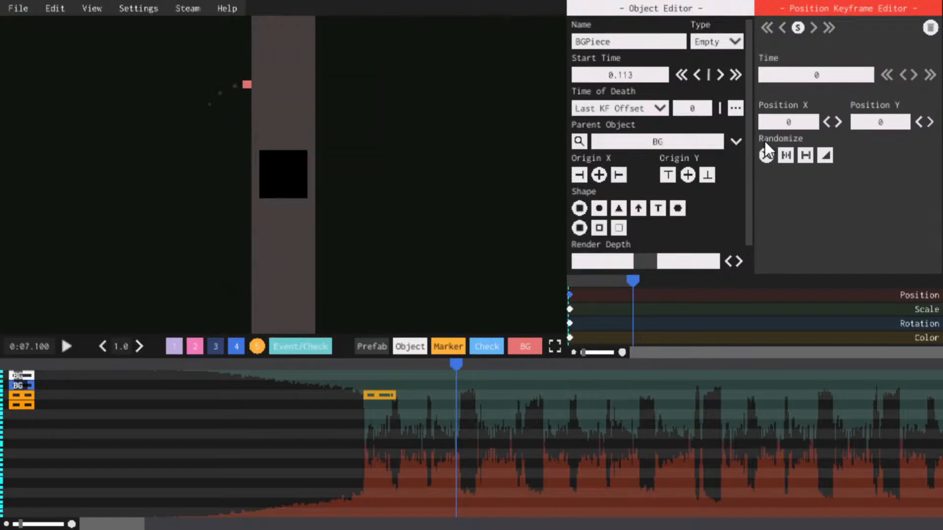
click(737, 142)
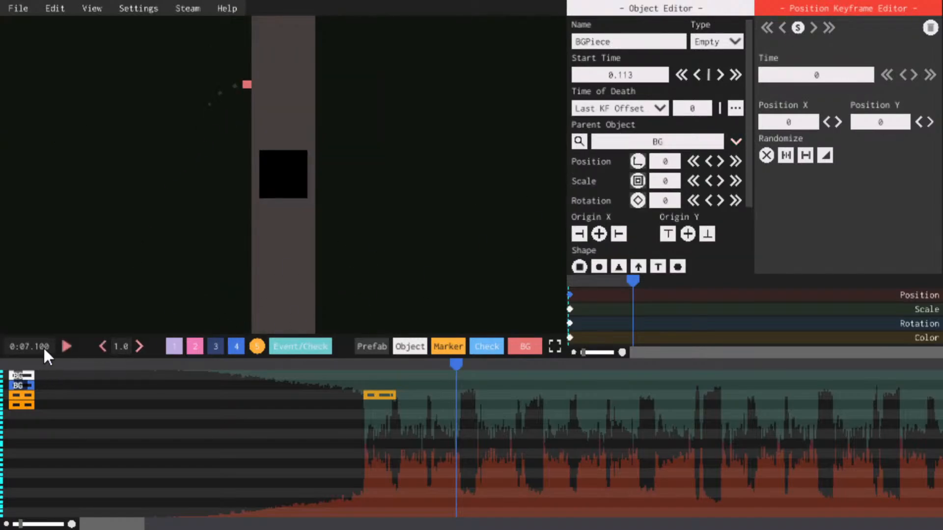
click(20, 403)
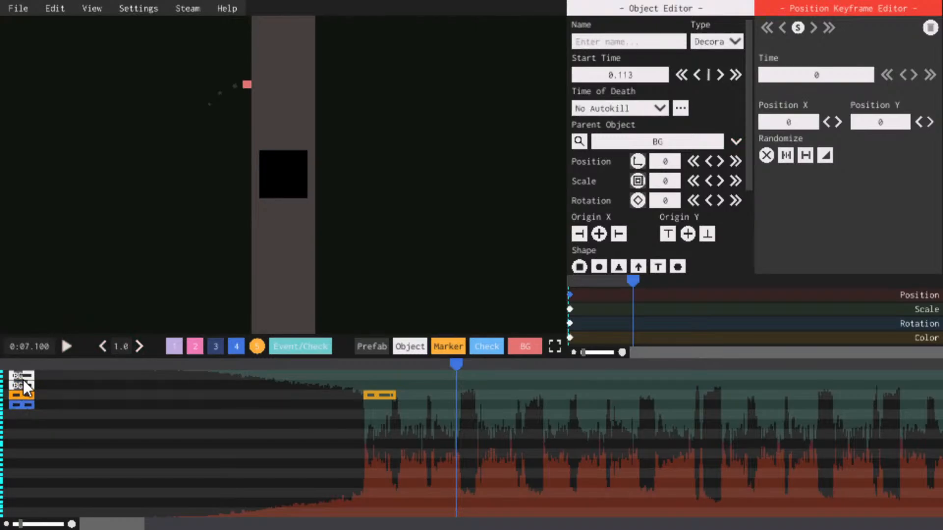
click(25, 387)
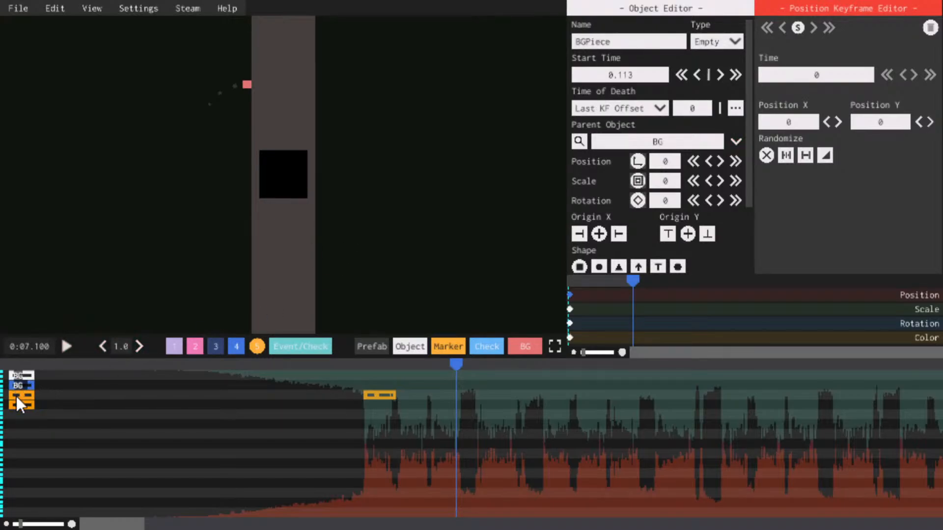
Parent both decoration objects at the level's start to BGPiece
click(16, 396)
click(580, 141)
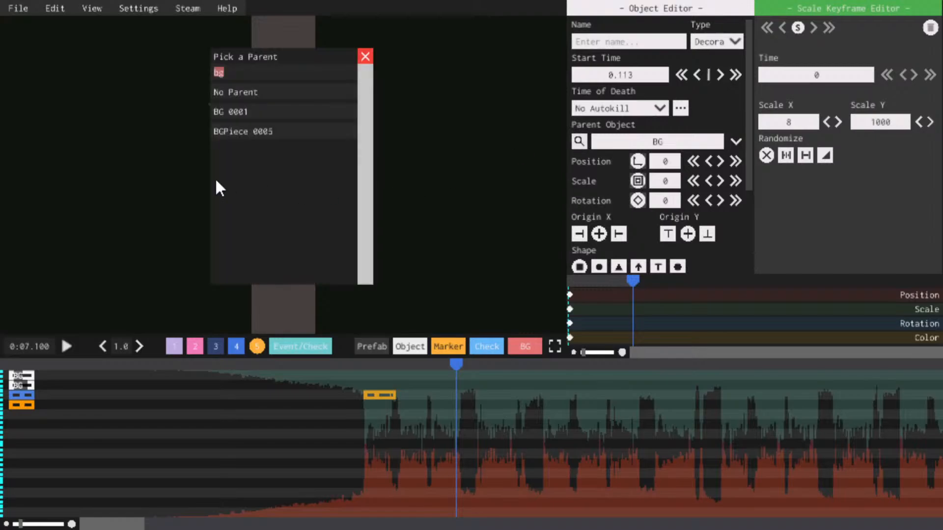
click(238, 134)
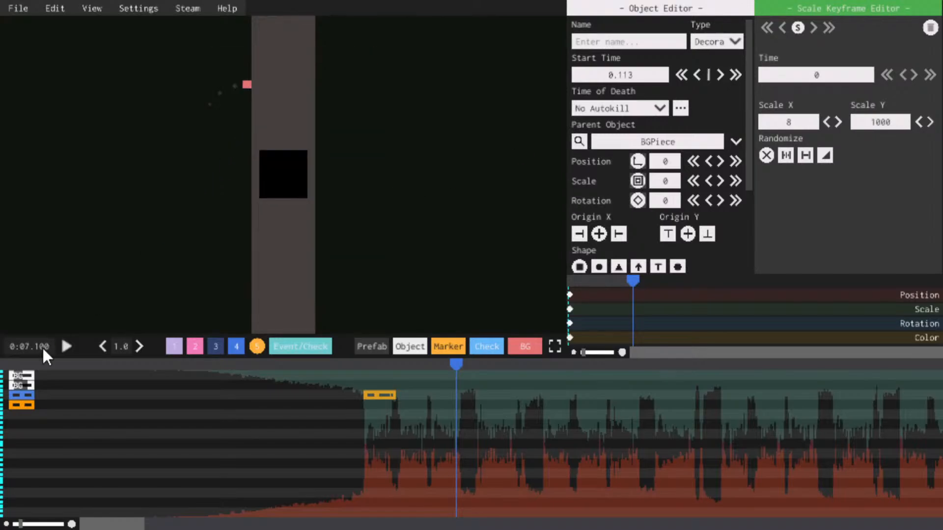
click(19, 404)
click(582, 141)
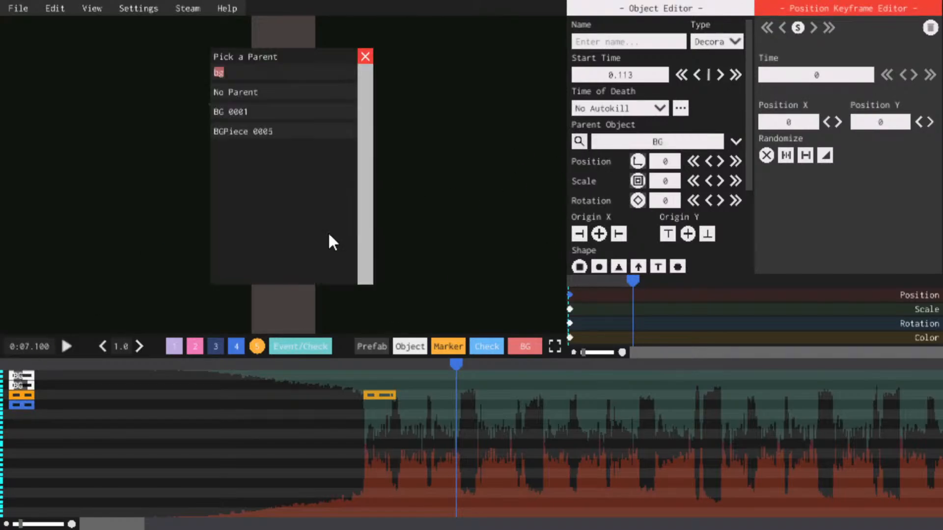
click(237, 132)
Inspect the green square's first scale keyframe, then select BGPiece and play through the start of the pulse
click(379, 396)
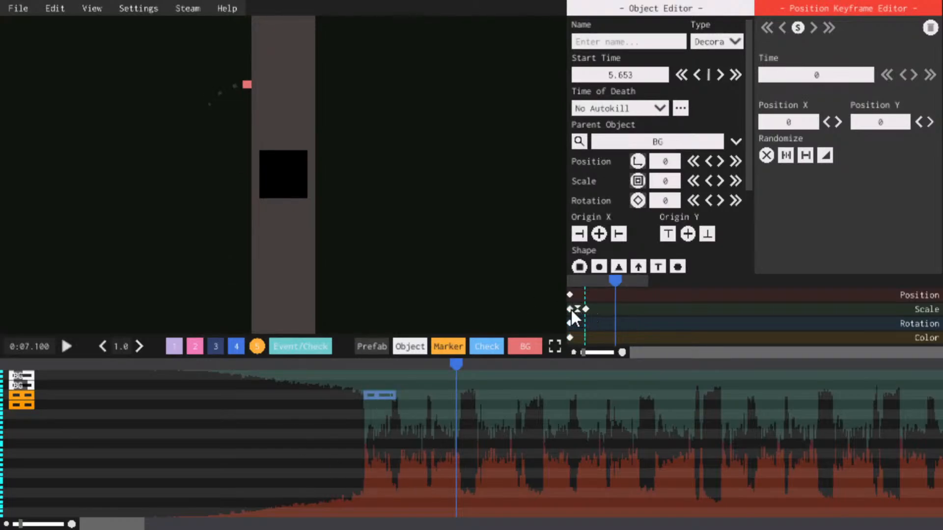
click(570, 310)
click(356, 365)
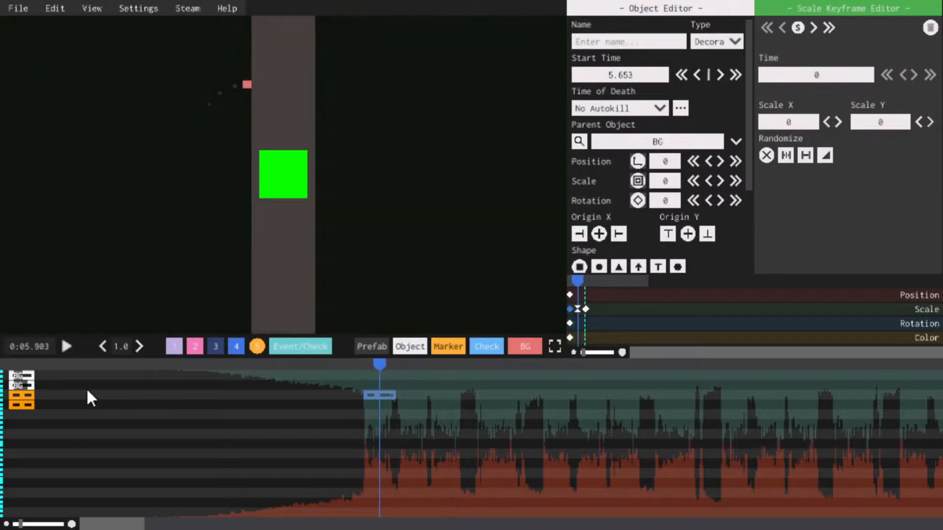
click(22, 387)
click(356, 363)
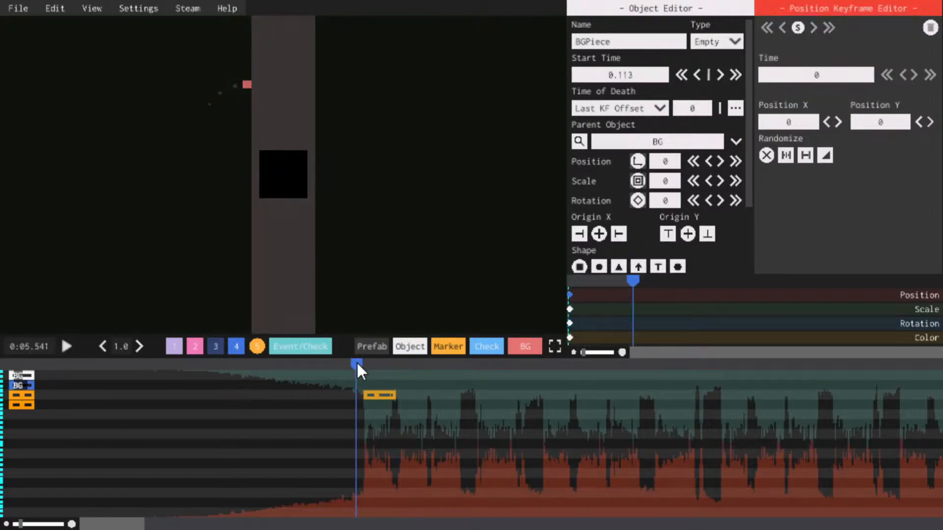
key(space)
key(space)
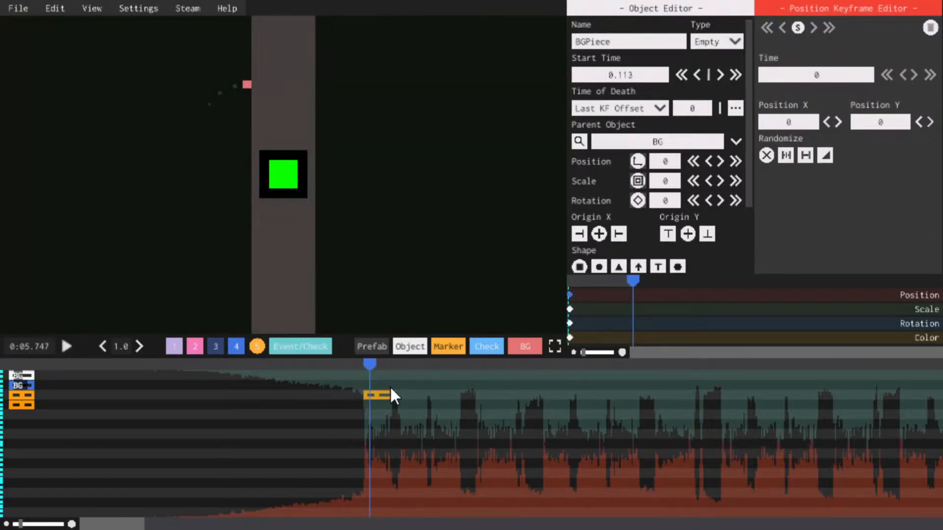
Copy BGPiece's first position keyframe to 5.582, where the green pulse begins, and select the new keyframe
drag(365, 360, 367, 361)
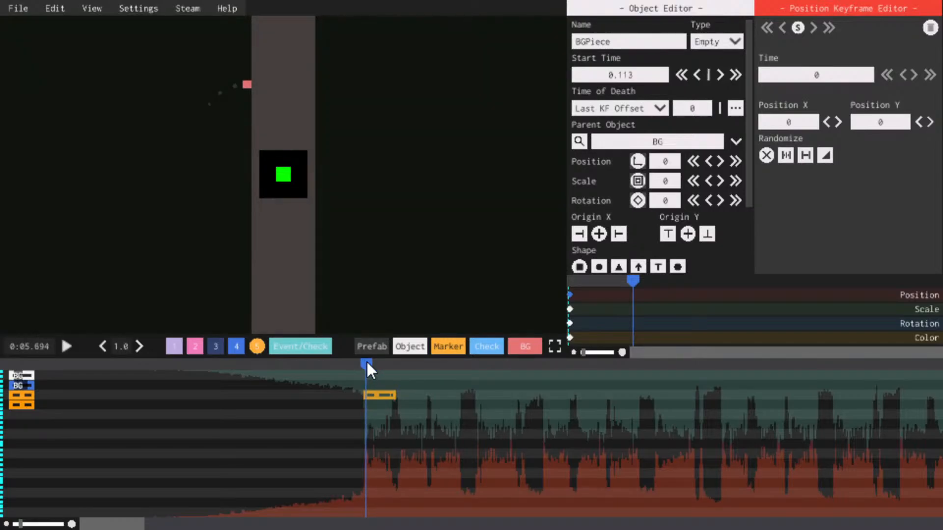
key(ctrl+v)
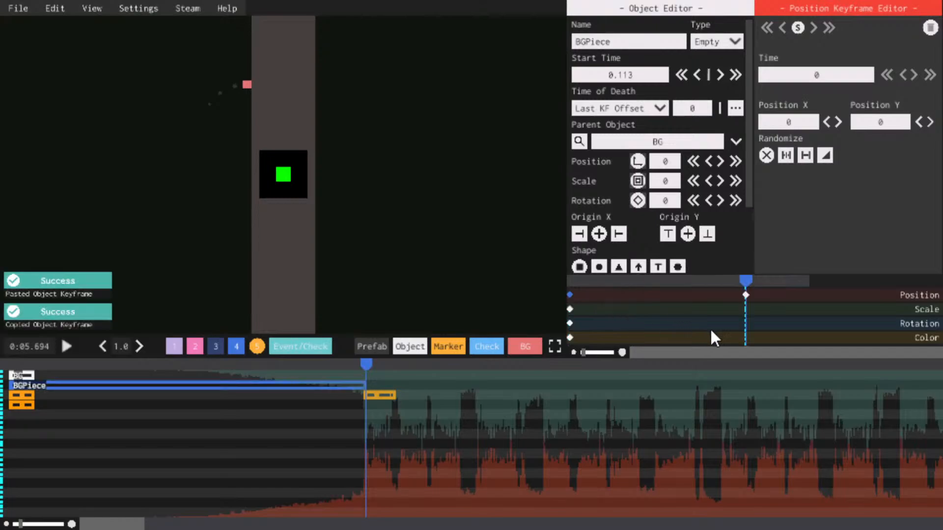
key(space)
click(746, 295)
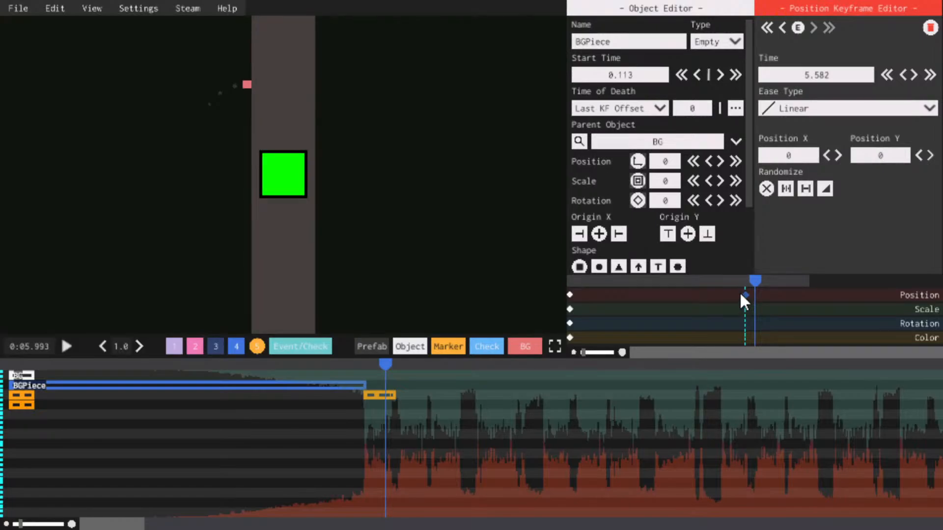
Replay the beat several times around BGPiece's 5.582 position keyframe and save the level
key(space)
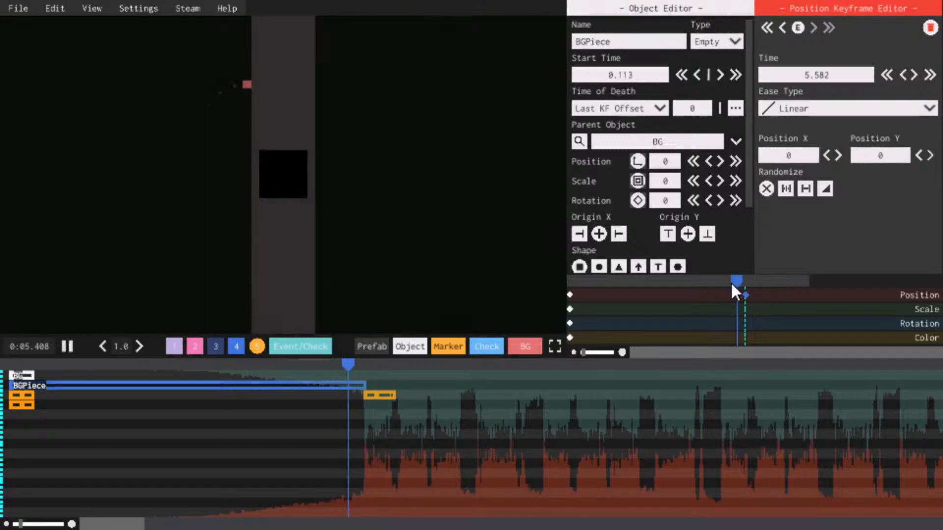
key(space)
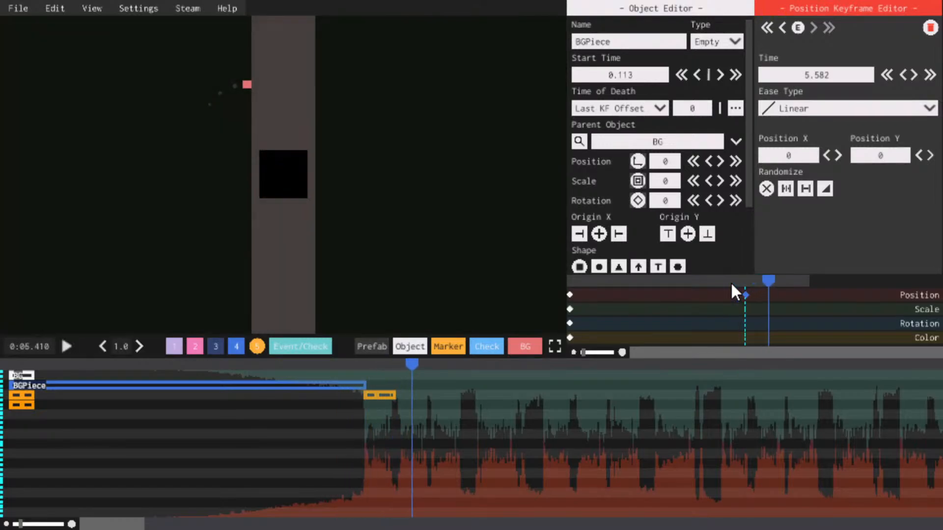
key(ctrl+s)
drag(730, 282, 688, 282)
key(space)
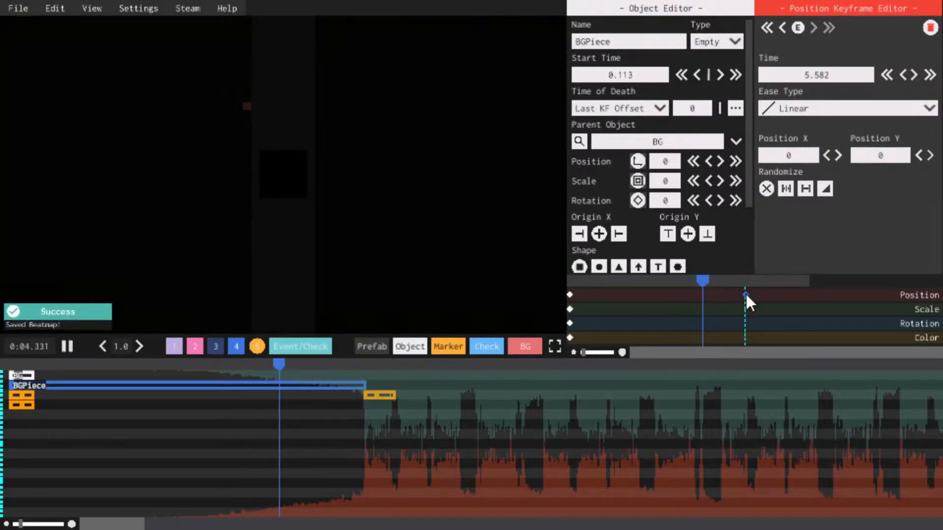
key(space)
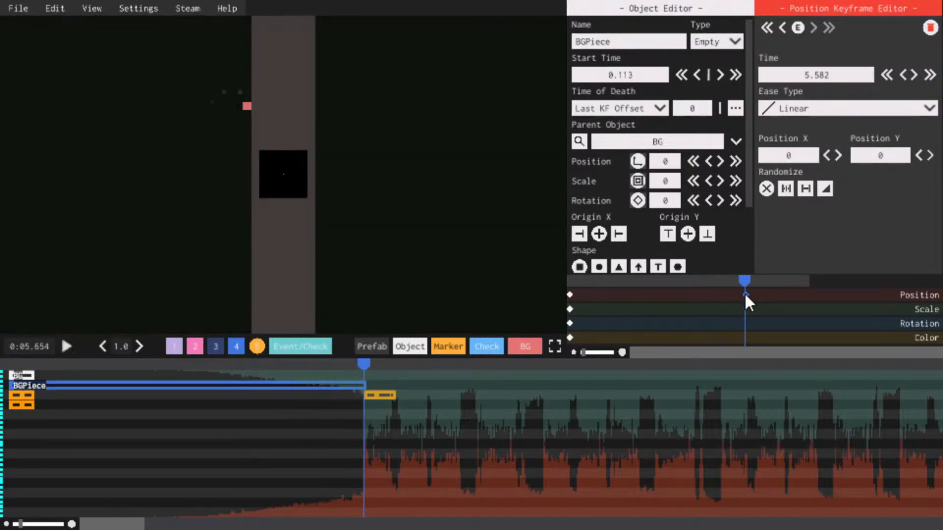
key(space)
key(space)
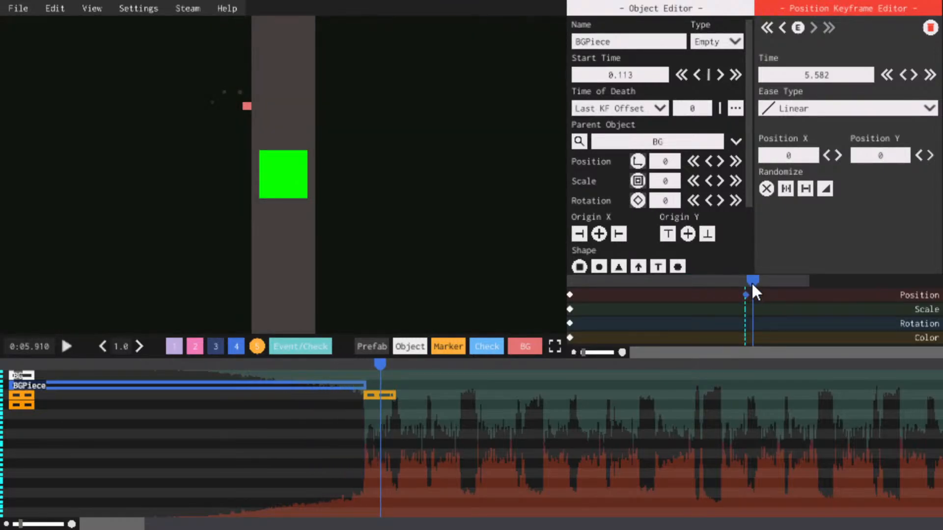
drag(752, 282, 726, 281)
key(space)
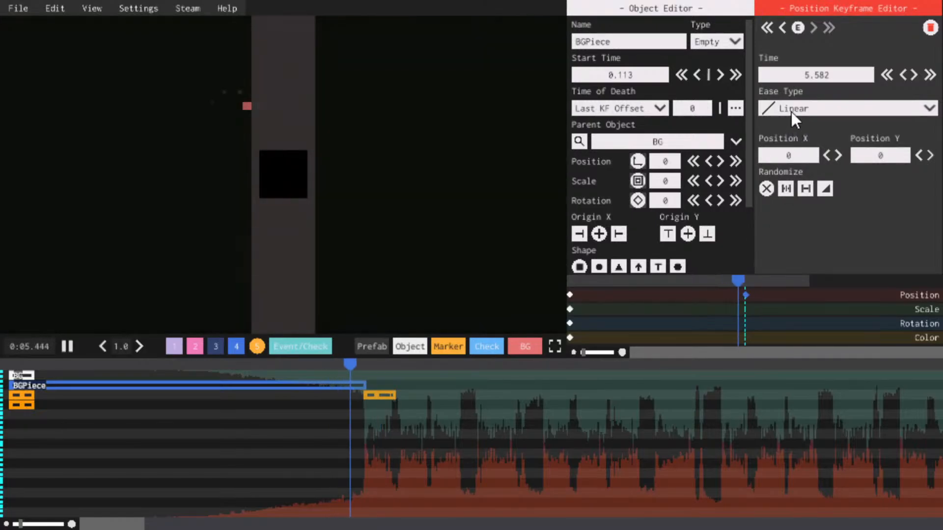
key(space)
key(ctrl+s)
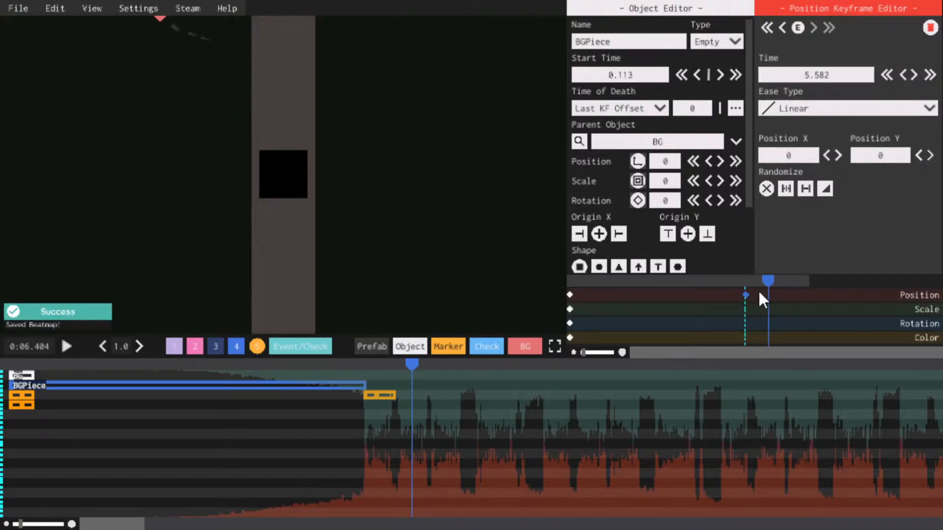
Play again from just before the 5.582 keyframe to judge where BGPiece's movement should end
click(743, 284)
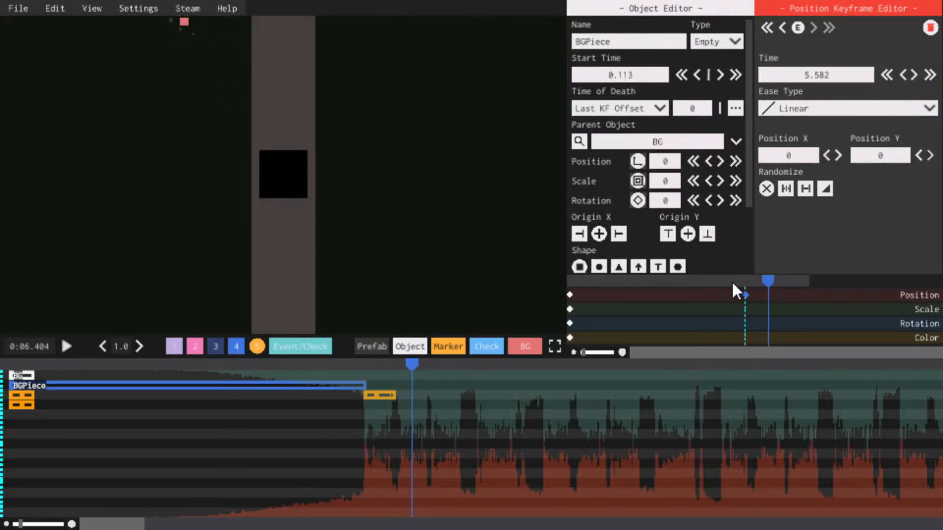
mouse_move(741, 282)
mouse_down()
mouse_move(722, 281)
mouse_move(733, 281)
mouse_up()
key(space)
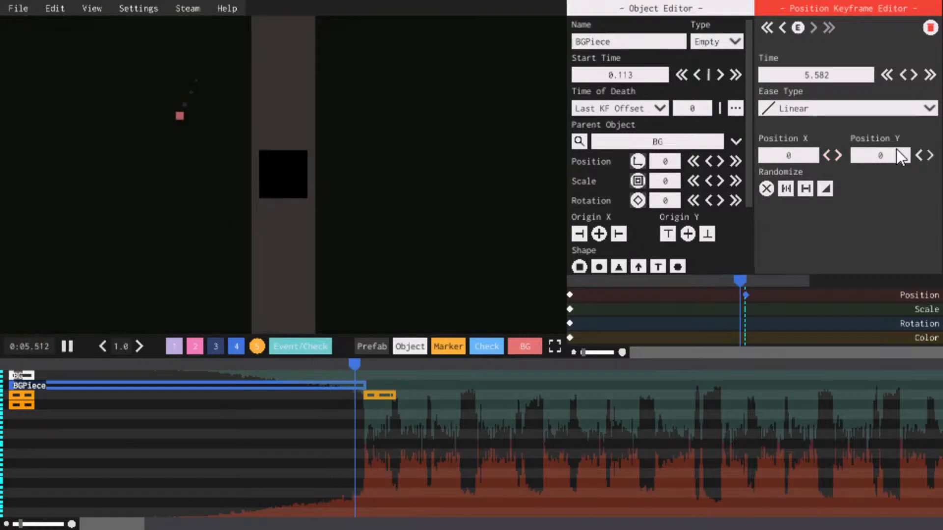
key(space)
key(space)
key(space)
Add a BGPiece position keyframe after the pulse at 6.503 and set its easing to InOutSine
right_click(772, 296)
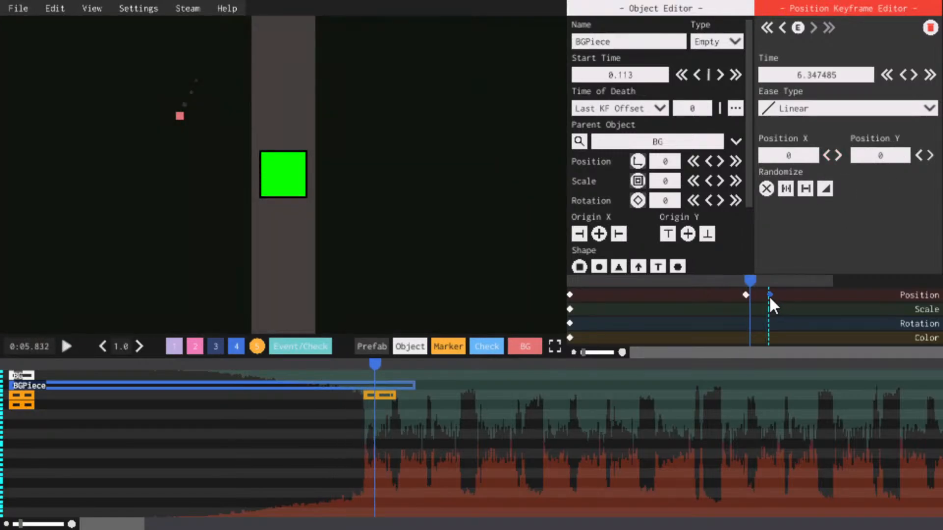
drag(769, 295, 774, 296)
key(space)
key(space)
click(806, 108)
scroll(808, 128, down, 1)
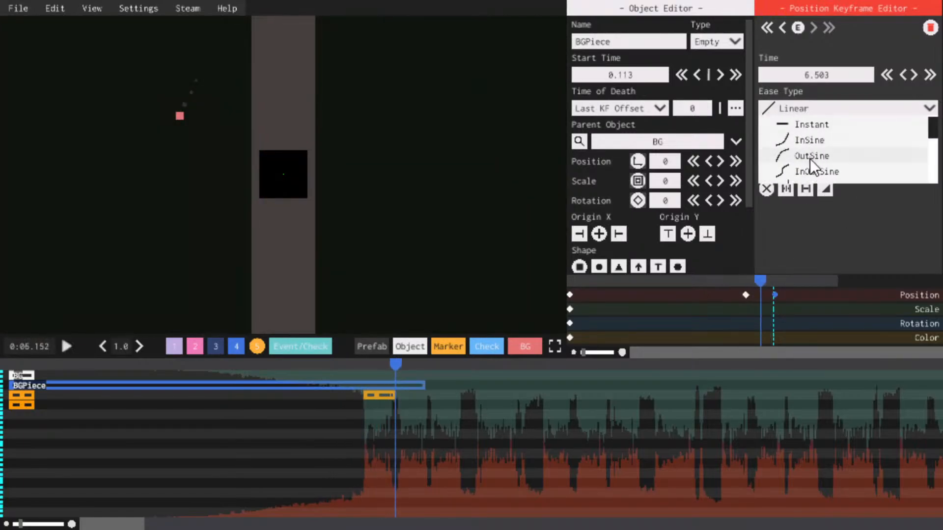
click(807, 172)
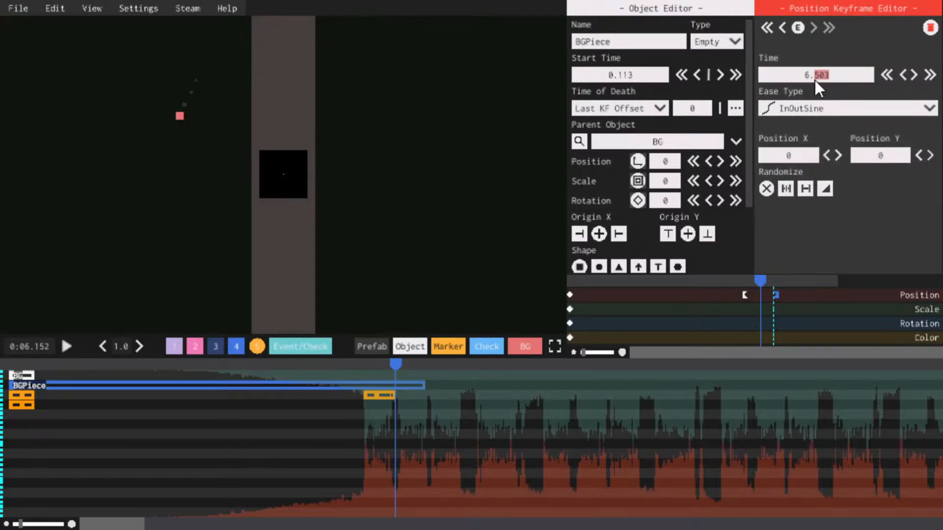
Set the time of BGPiece's middle position keyframe to 5.5 and replay the beat
click(745, 295)
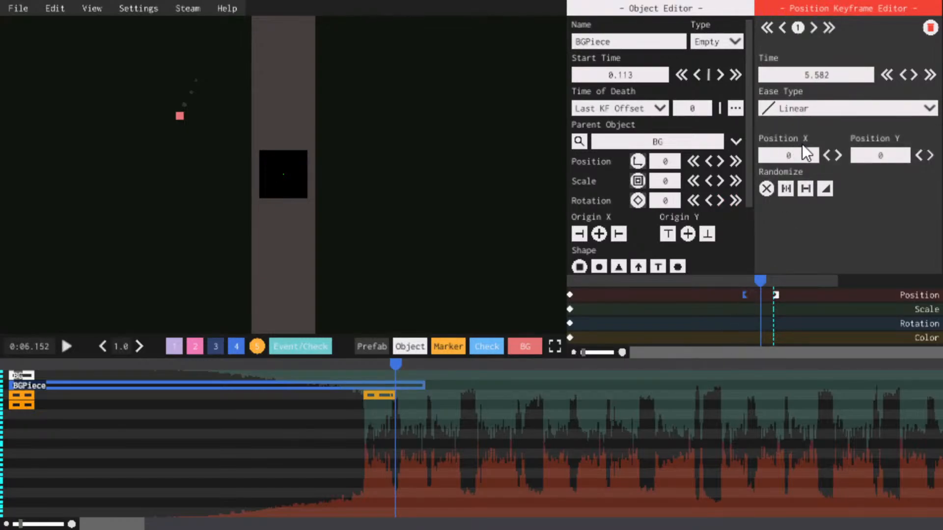
click(845, 72)
text(5)
click(725, 283)
key(space)
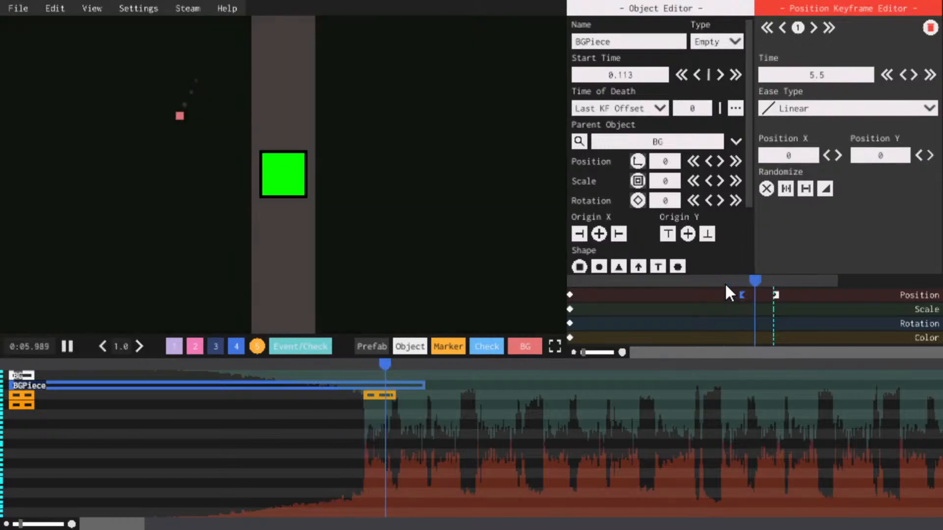
Set Position Y of BGPiece's 6.5 position keyframe to 18 and replay the beat
key(space)
click(775, 295)
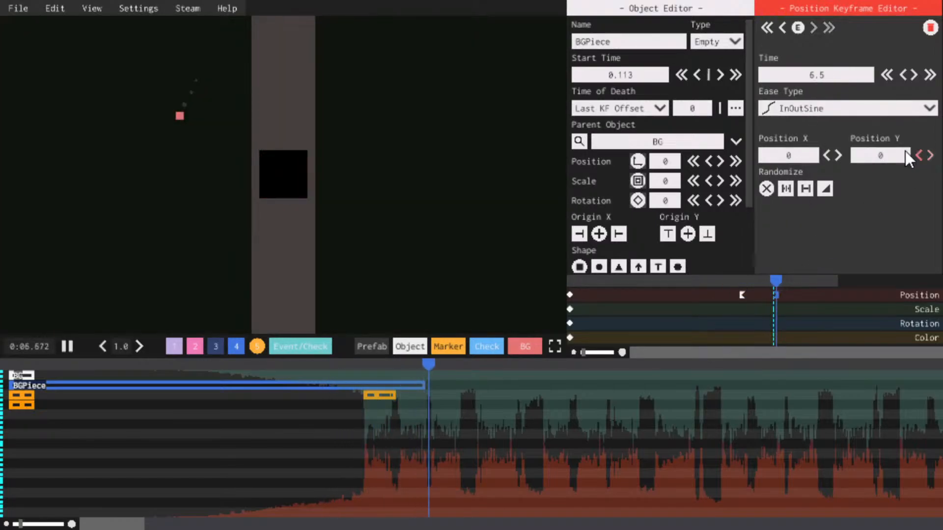
scroll(897, 152, up, 14)
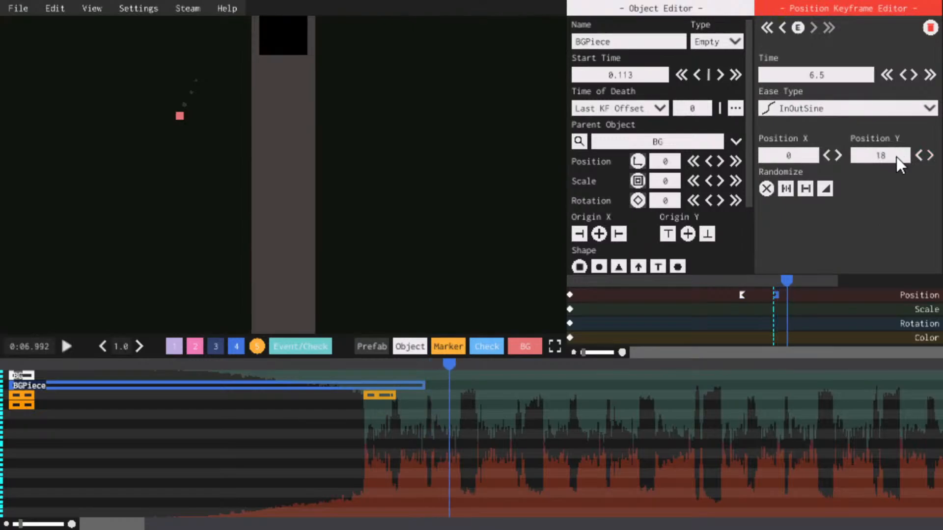
click(732, 281)
key(space)
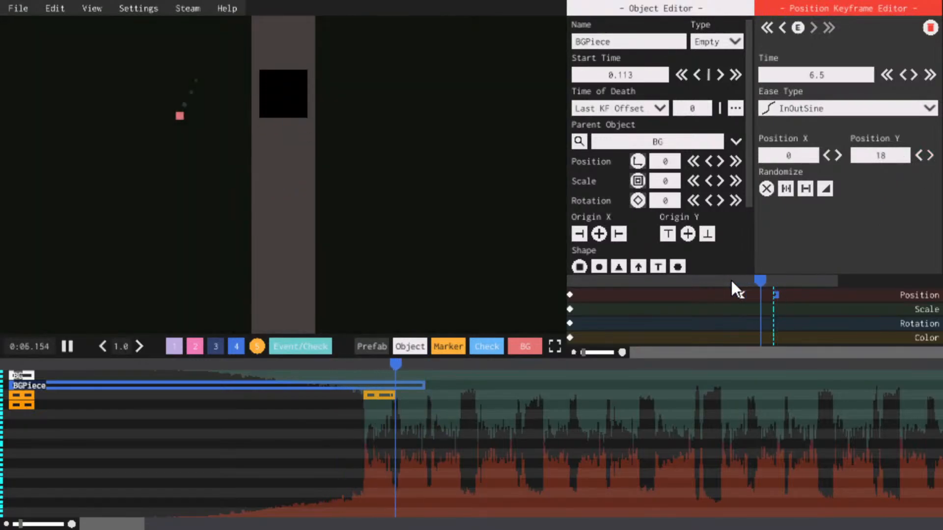
Set Position Y of BGPiece's 5.5 position keyframe to -18 and replay the movement
key(space)
click(744, 296)
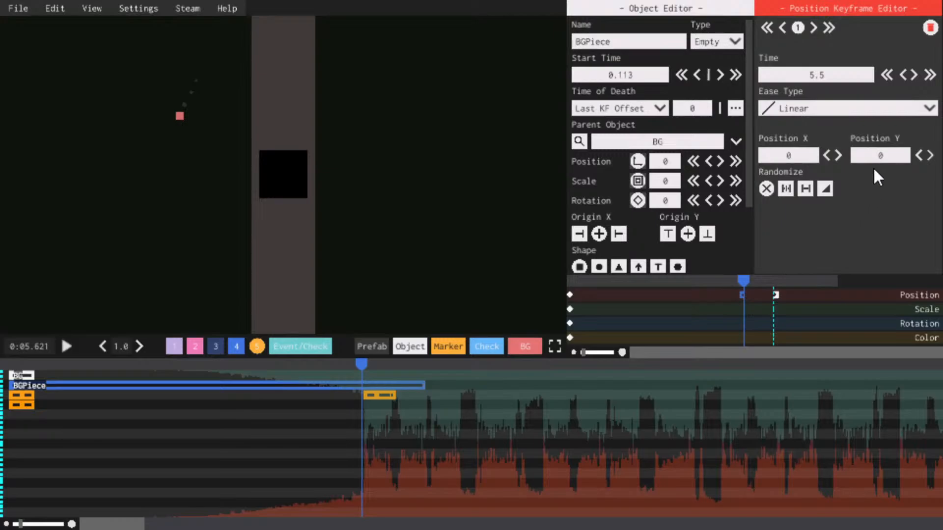
scroll(871, 160, down, 17)
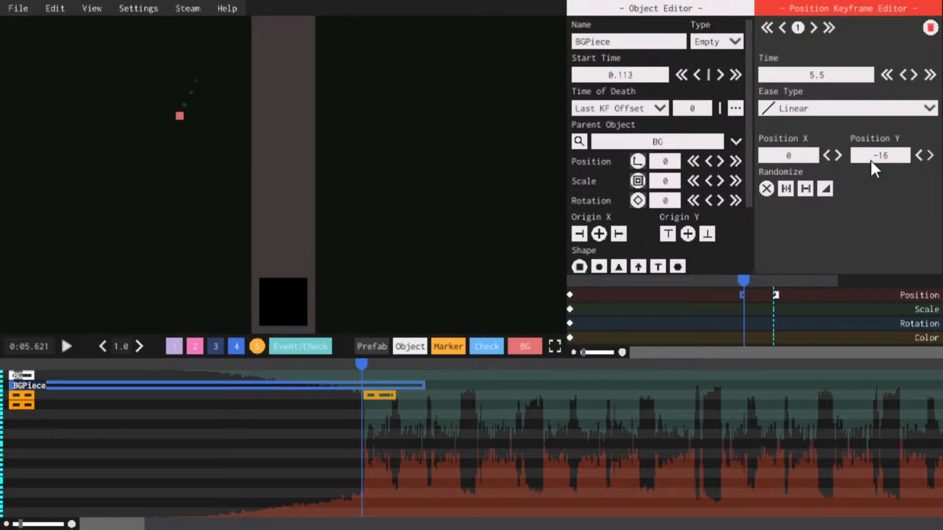
click(776, 295)
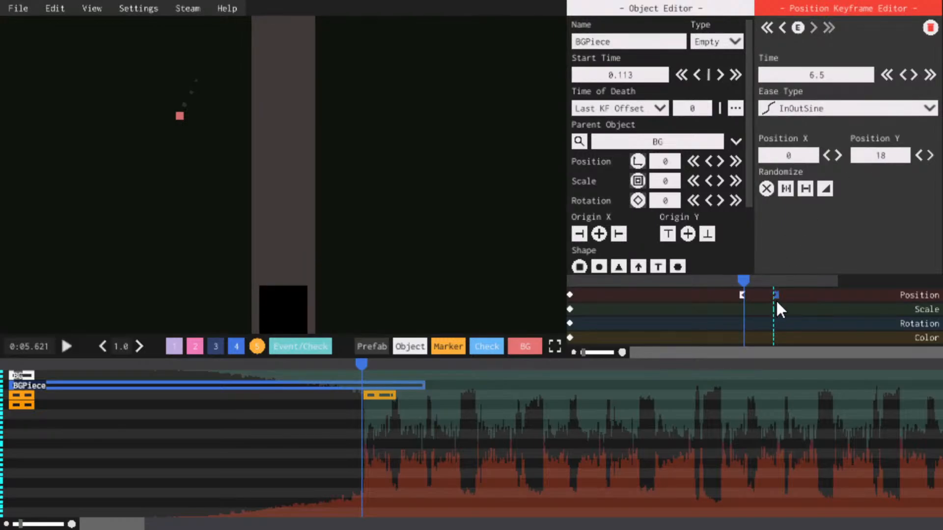
click(743, 295)
scroll(874, 161, down, 1)
key(space)
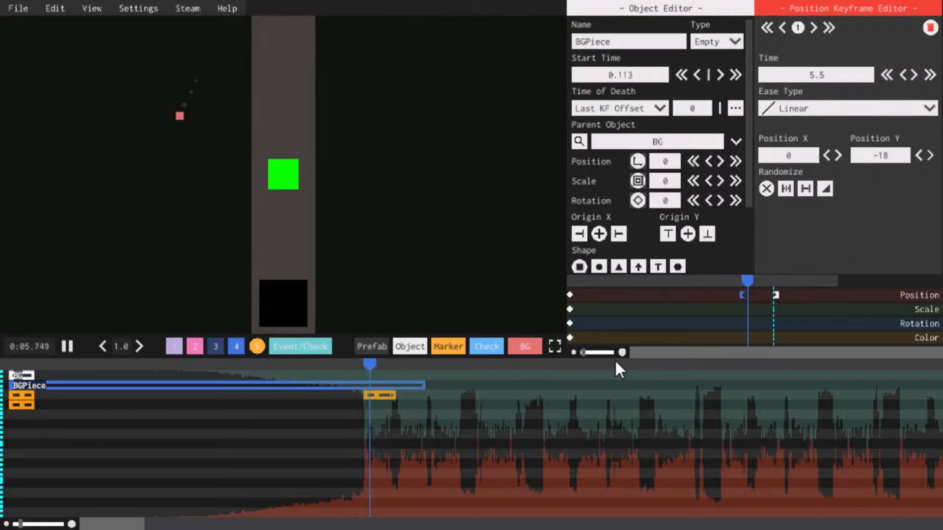
key(space)
Parent the green pulsing square to BGPiece and replay the beat to check that both move together
click(388, 395)
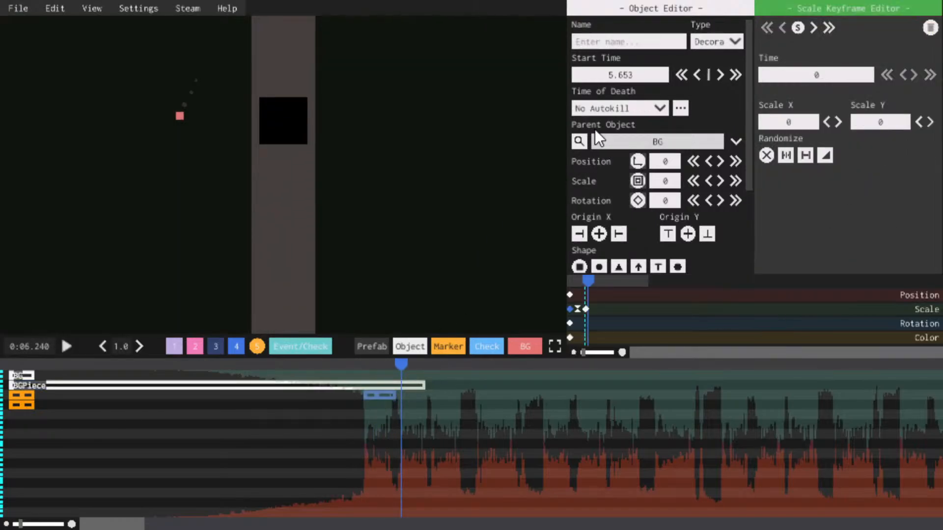
click(579, 141)
click(276, 131)
key(space)
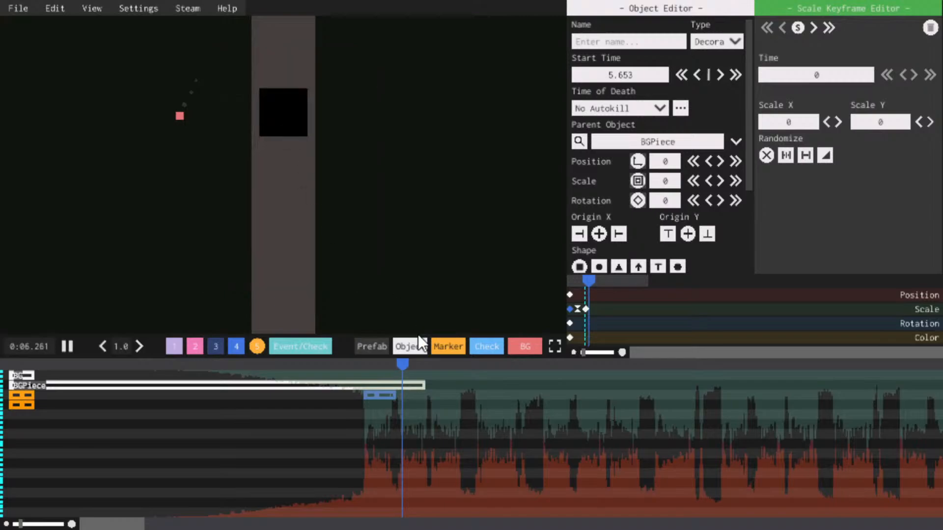
click(346, 367)
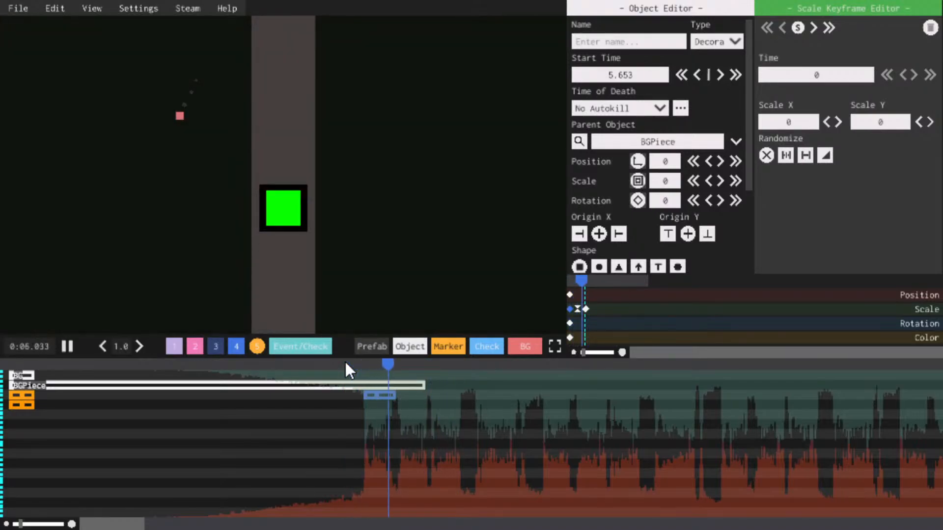
click(346, 363)
key(space)
click(358, 367)
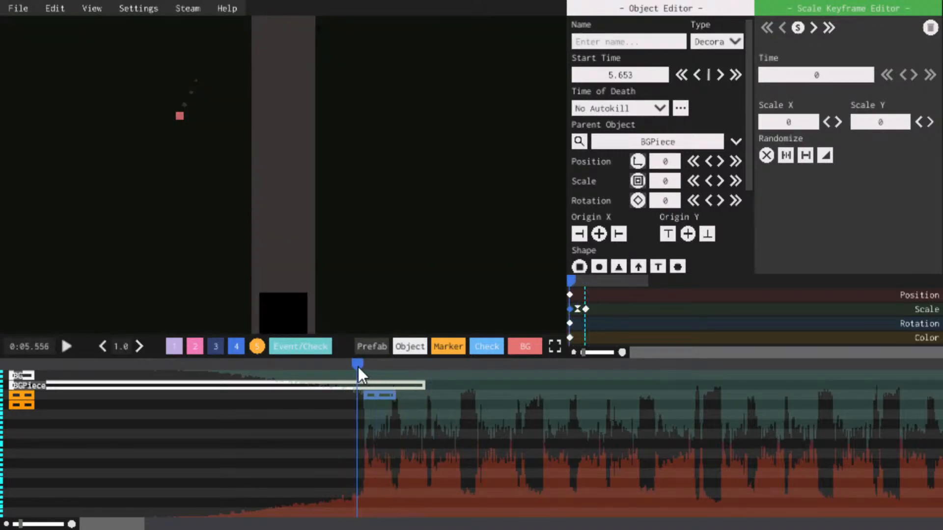
key(space)
key(space)
Try a duplicate of the green square at about 6.2, replay the beat, and delete the duplicate
click(396, 366)
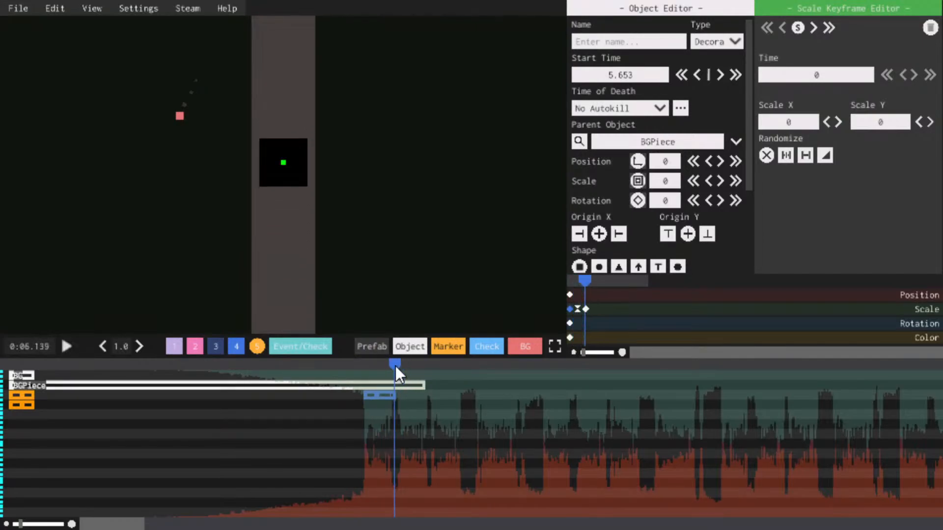
click(399, 367)
key(ctrl+c)
key(ctrl+v)
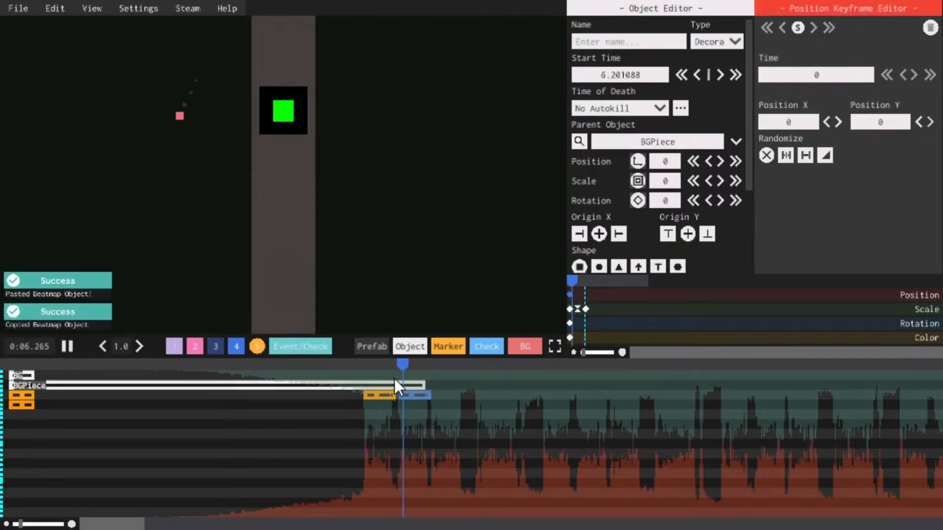
click(362, 368)
key(space)
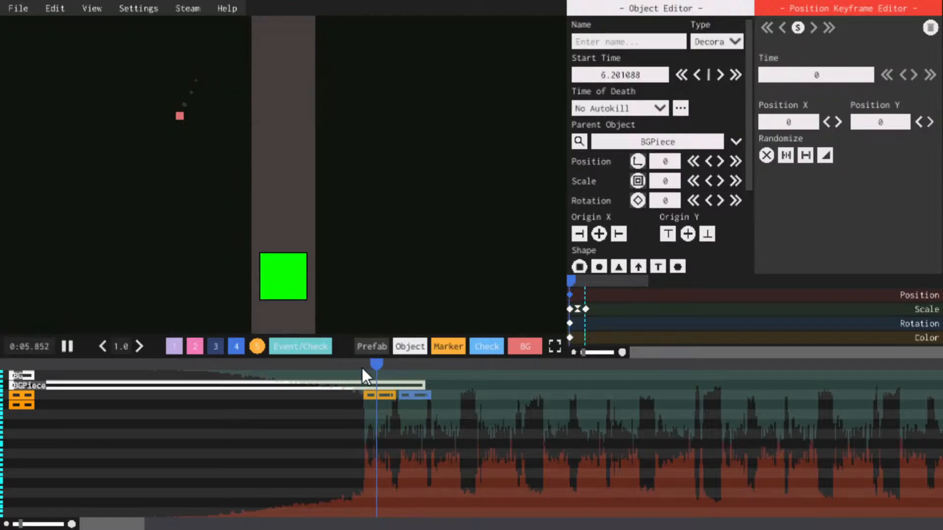
click(361, 367)
key(space)
key(space)
key(space)
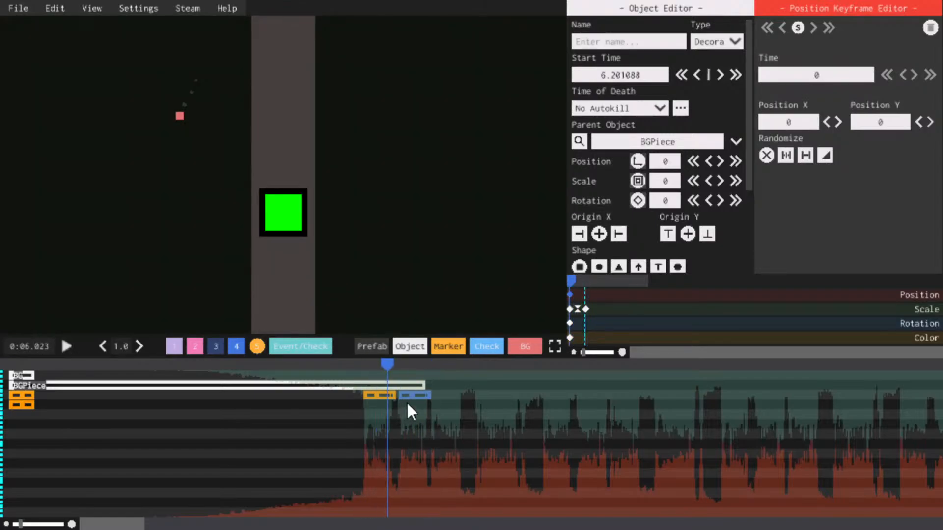
key(Delete)
Move the green square's start time to 6.022, replaying the beat to match the pulse to the music
click(387, 394)
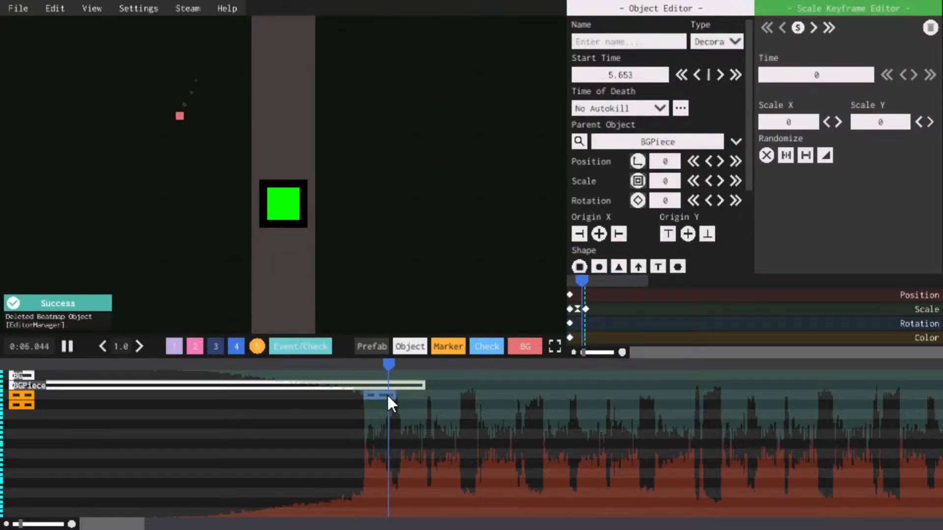
mouse_move(396, 393)
mouse_down()
mouse_move(417, 394)
mouse_move(384, 391)
mouse_up()
click(375, 367)
key(space)
key(space)
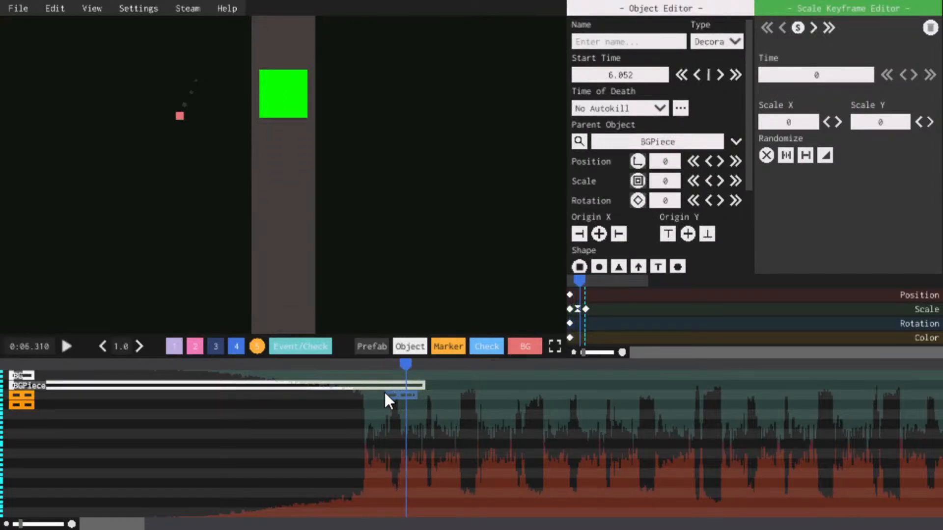
key(space)
key(space)
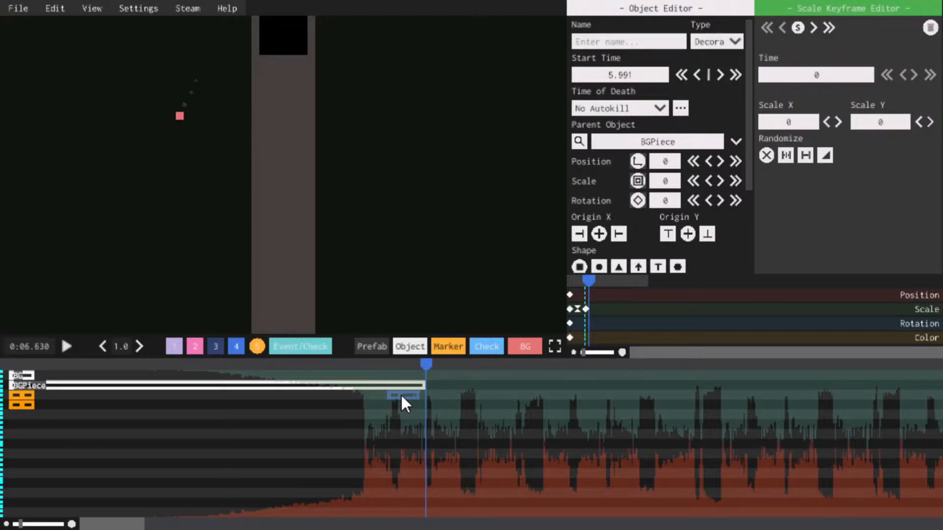
key(space)
key(space)
click(370, 365)
key(space)
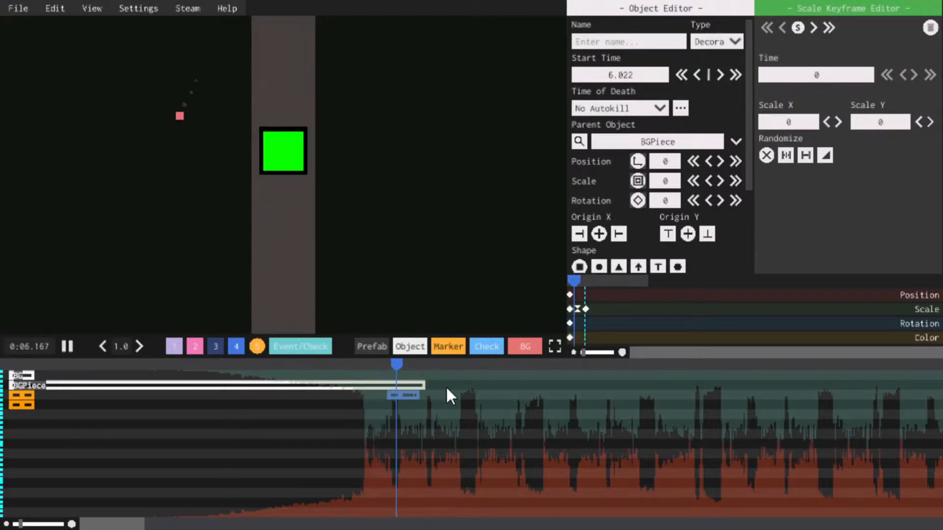
key(space)
Set the easing of the green square's 0.25 scale keyframe to OutElastic and play the pulse
click(586, 309)
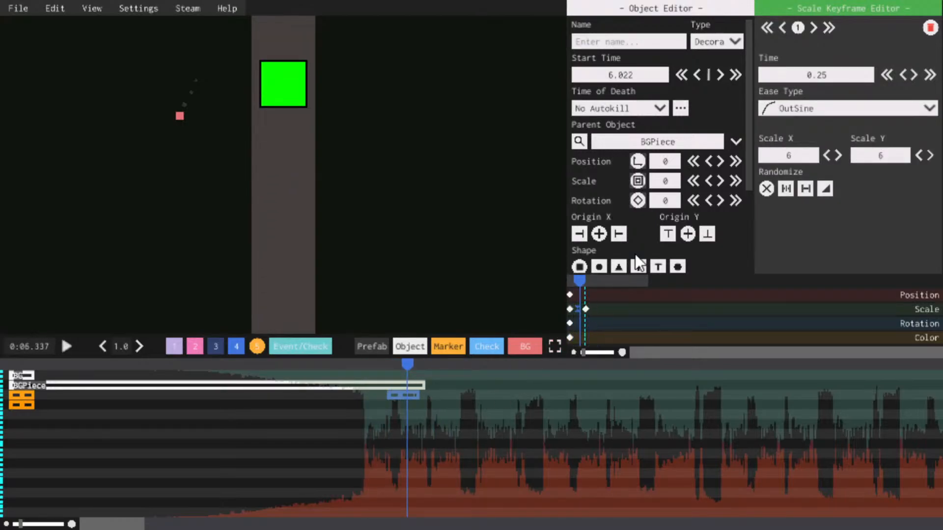
click(824, 108)
scroll(809, 164, down, 3)
click(805, 153)
click(376, 364)
key(space)
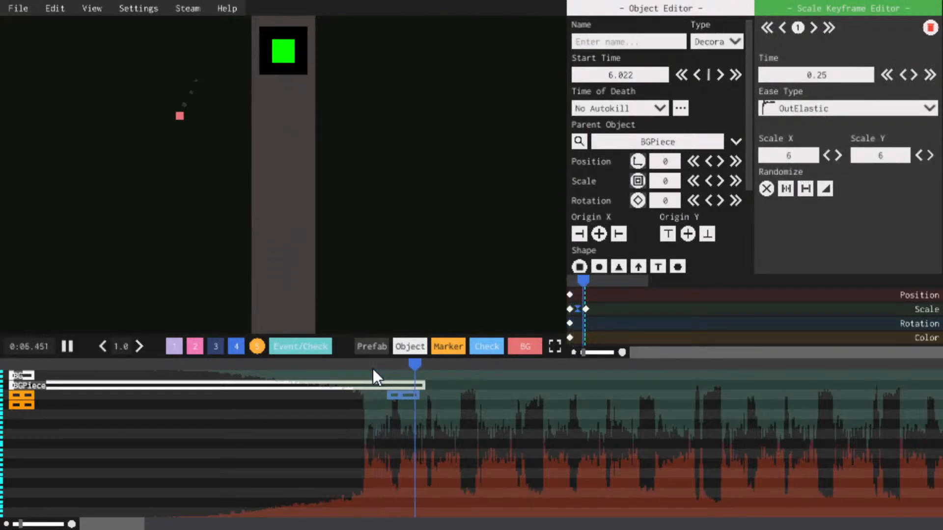
Replay the green square's pulse several times from just before it starts to judge the elastic easing
key(space)
click(378, 365)
key(space)
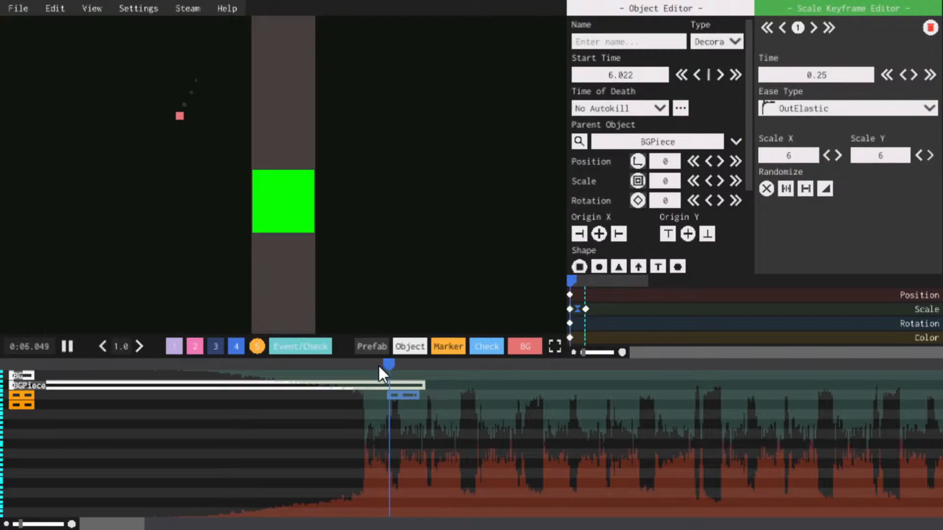
key(space)
key(space)
key(space)
click(379, 364)
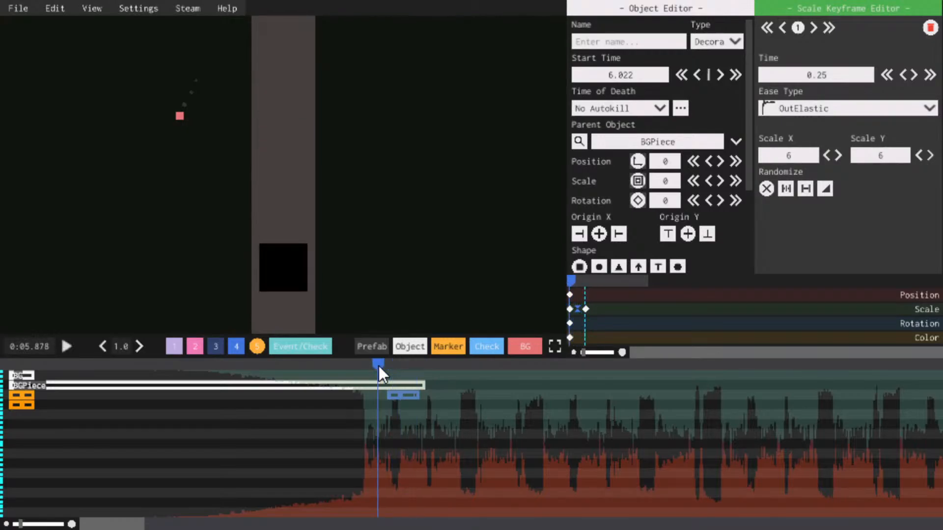
key(space)
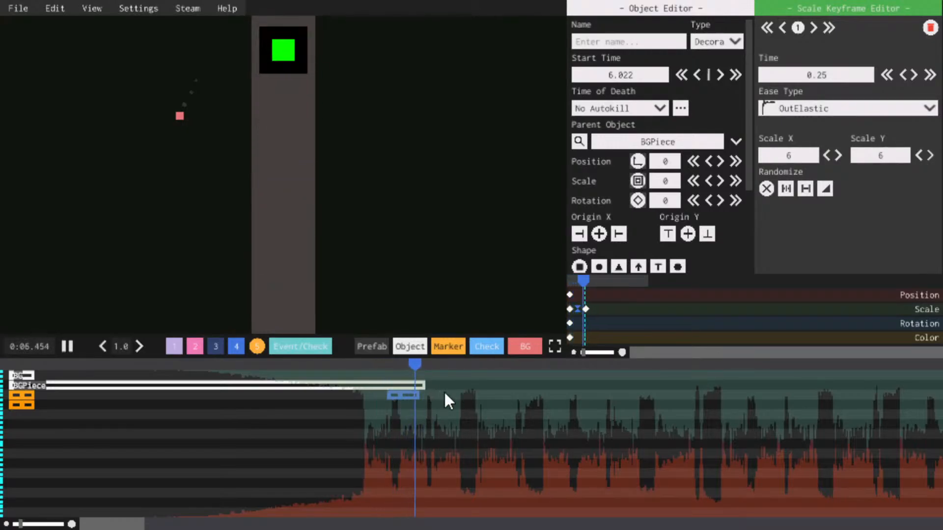
Duplicate the green square, move the copy's start time to 6.71, and replay the beat
key(ctrl+c)
key(ctrl+v)
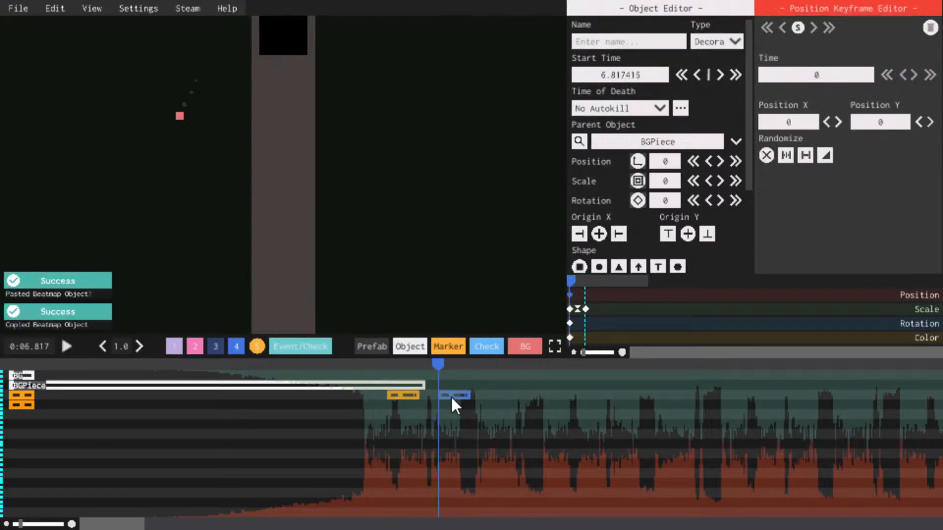
drag(438, 396, 439, 396)
key(space)
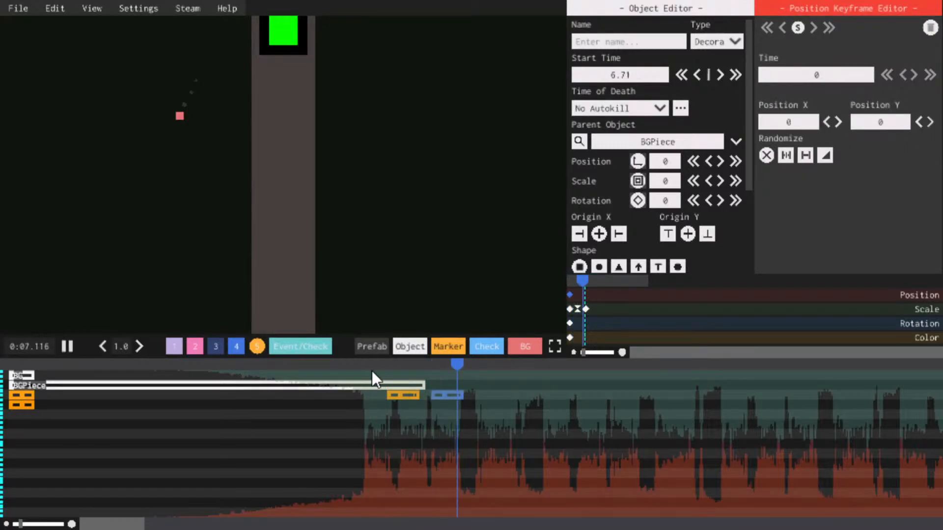
click(363, 365)
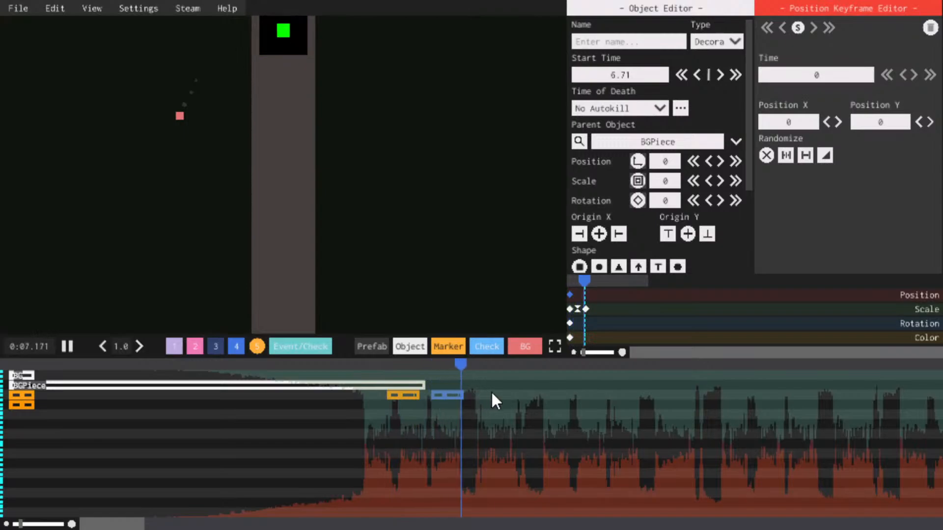
Duplicate the green square again and place the copy on the next beat with start time 7.401
key(space)
key(ctrl+c)
key(ctrl+v)
drag(481, 395, 493, 394)
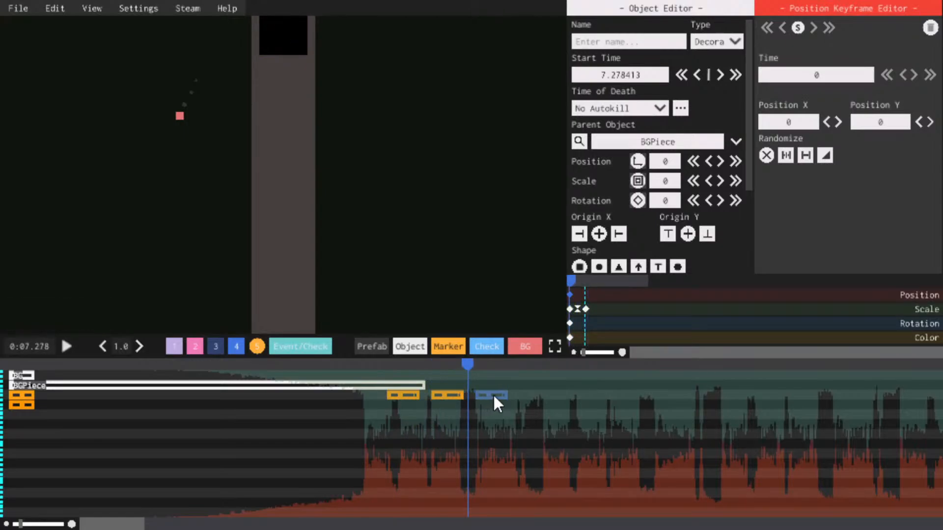
click(493, 397)
key(space)
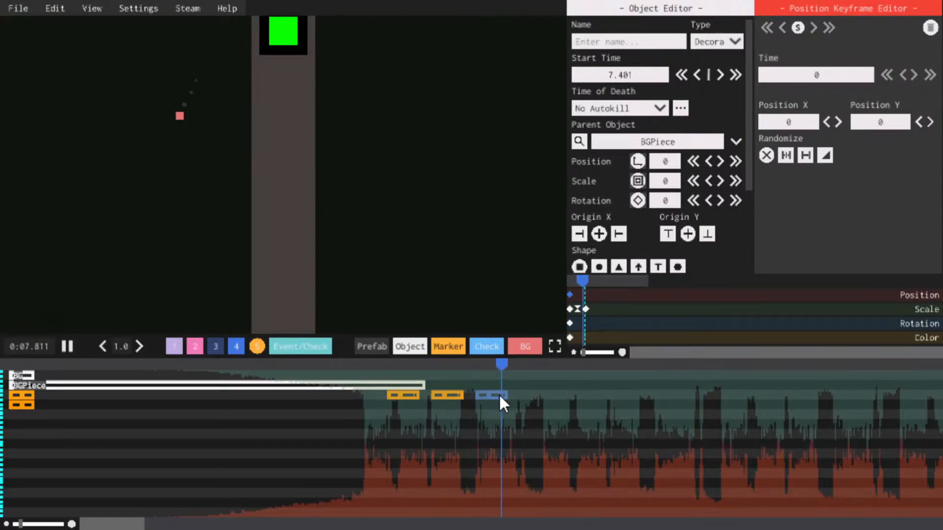
Add a fourth green pulse by duplicating the square, start it at 8.107, and replay the section
key(space)
key(ctrl+c)
key(ctrl+v)
drag(530, 397, 526, 395)
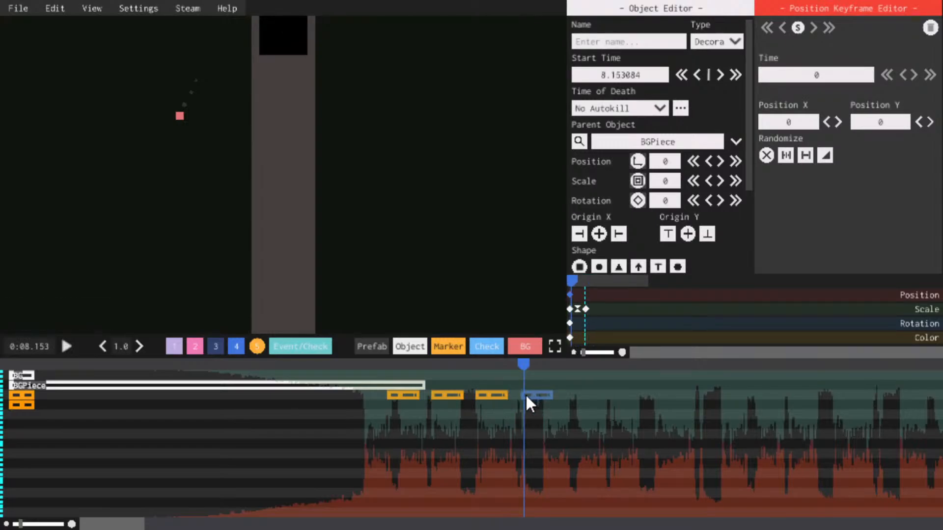
click(493, 370)
key(space)
key(space)
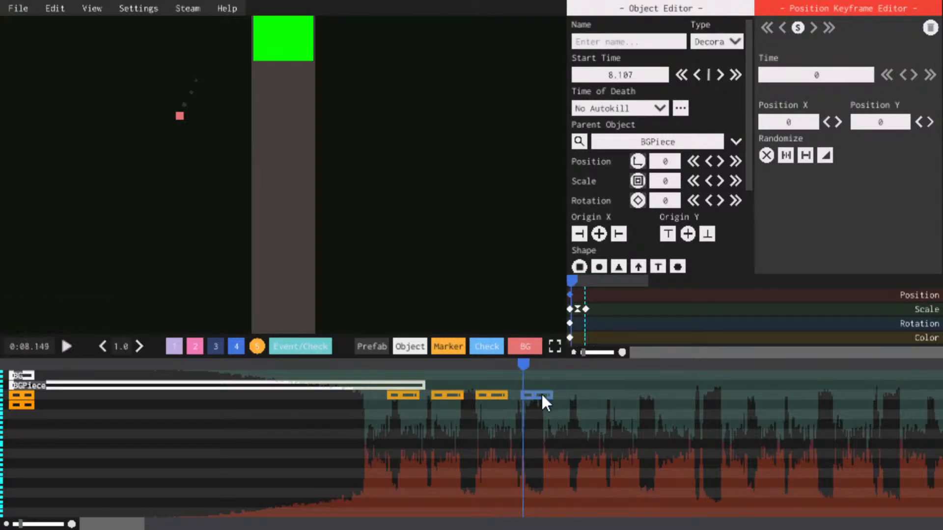
key(space)
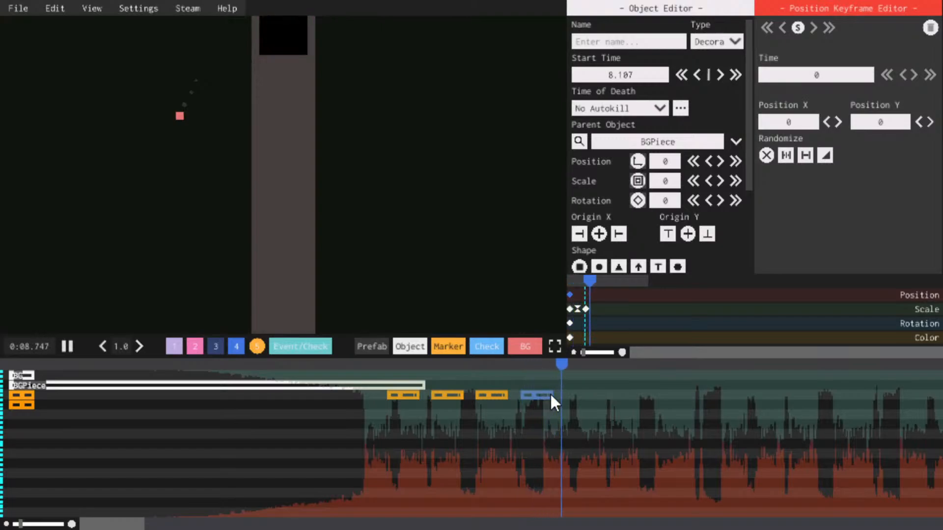
Add a fifth green pulse copy starting at 8.816 and play back the whole pulse sequence
key(space)
key(ctrl+c)
key(ctrl+v)
drag(590, 395, 574, 399)
click(369, 363)
key(space)
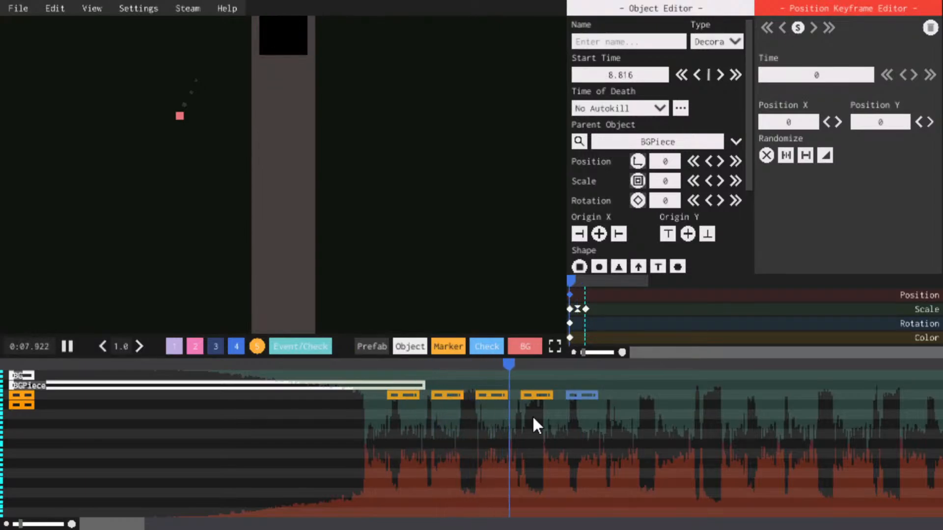
key(space)
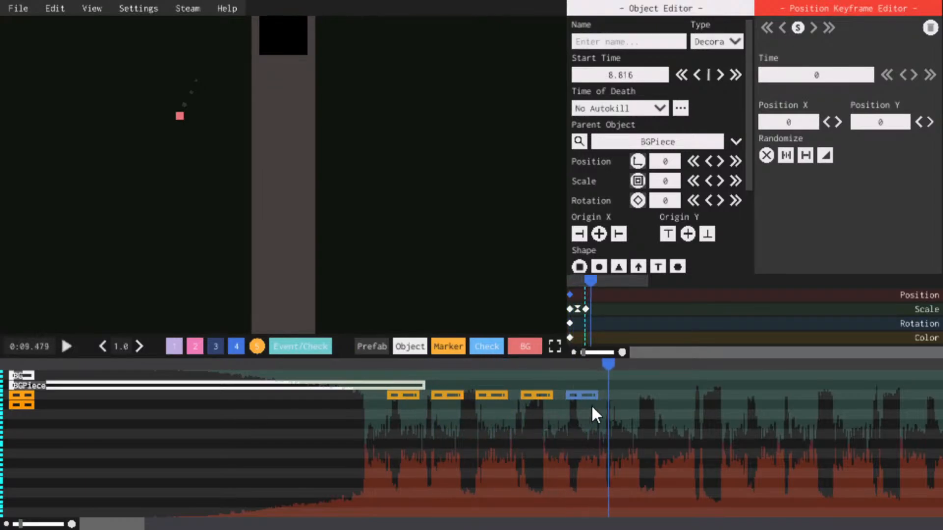
Paste a sixth copy of the green square at about 9.48 and shift it slightly onto the beat
key(ctrl+c)
key(ctrl+v)
drag(624, 396, 627, 396)
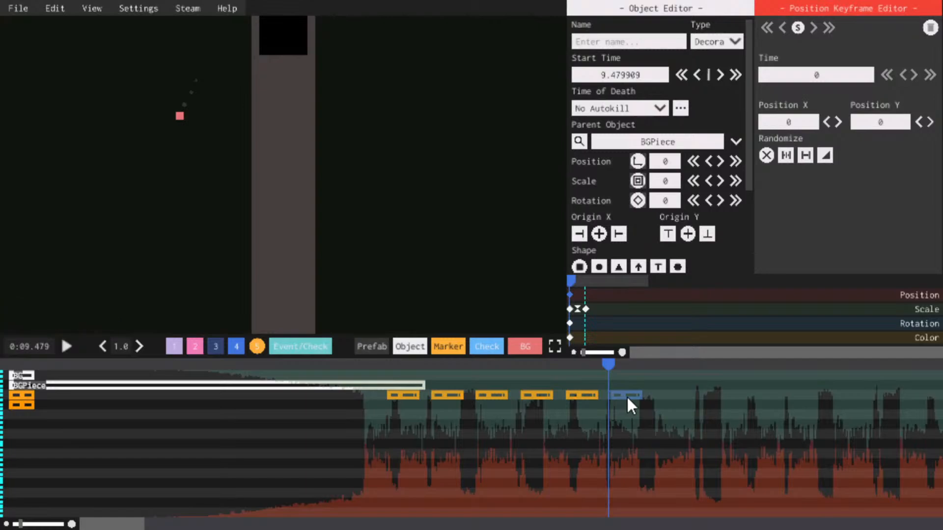
Add a seventh green pulse by duplicating the square on the next beat, starting at 10.214
key(space)
key(space)
key(ctrl+c)
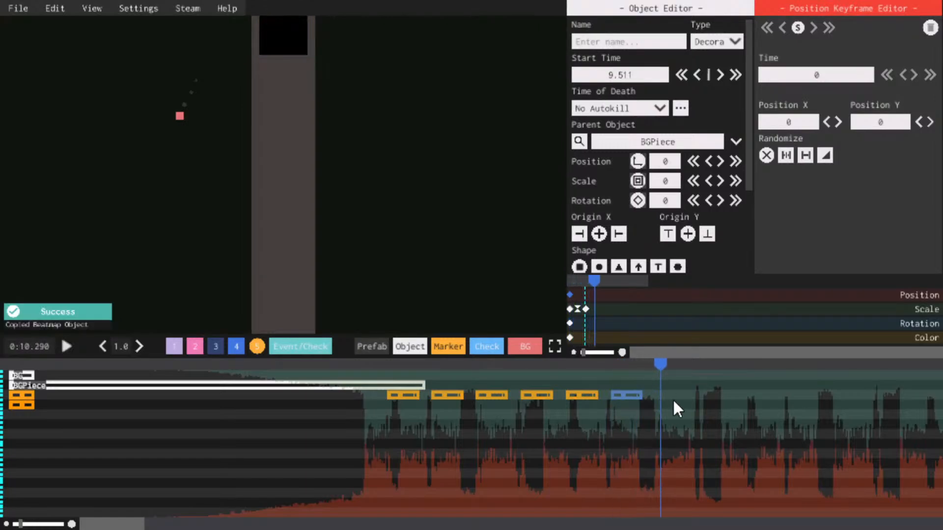
key(ctrl+v)
drag(662, 398, 664, 398)
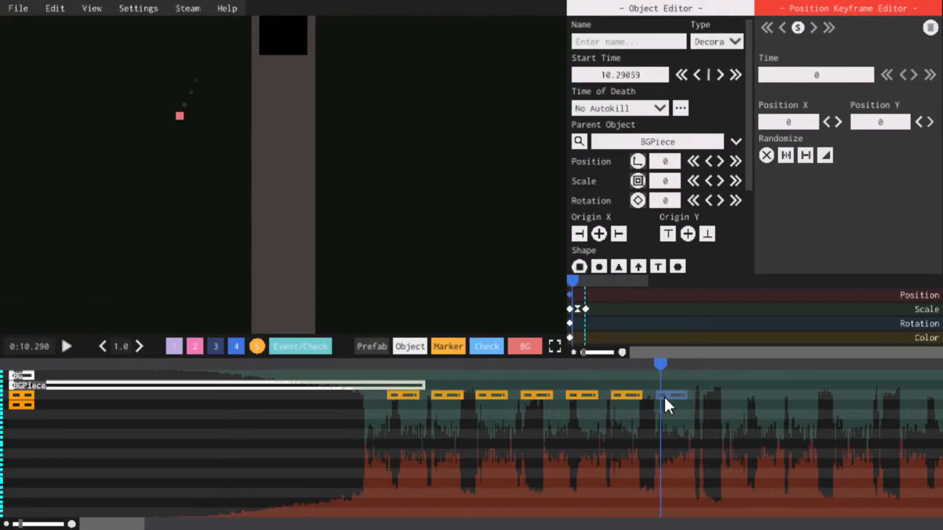
Play on to the next beat and place an eighth copy of the green square with start time 10.906
key(space)
key(space)
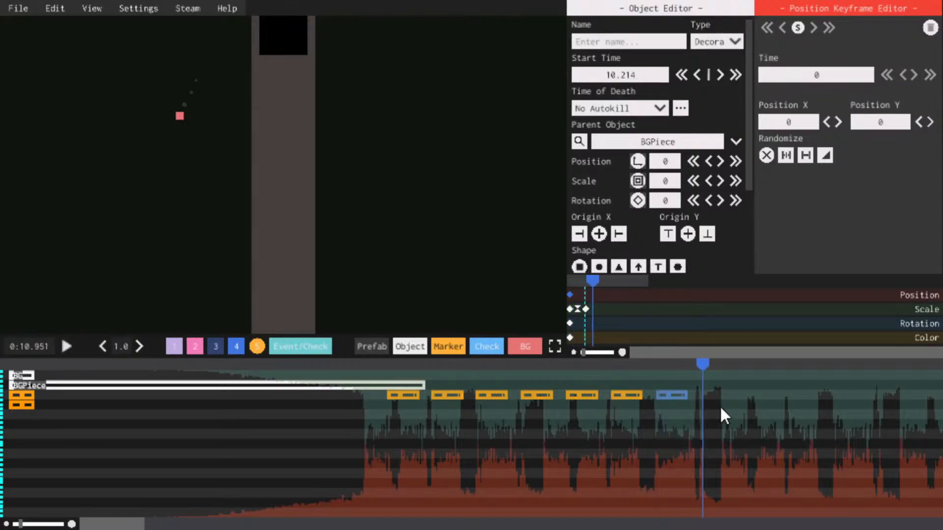
key(ctrl+c)
key(ctrl+v)
key(space)
key(space)
drag(709, 394, 706, 393)
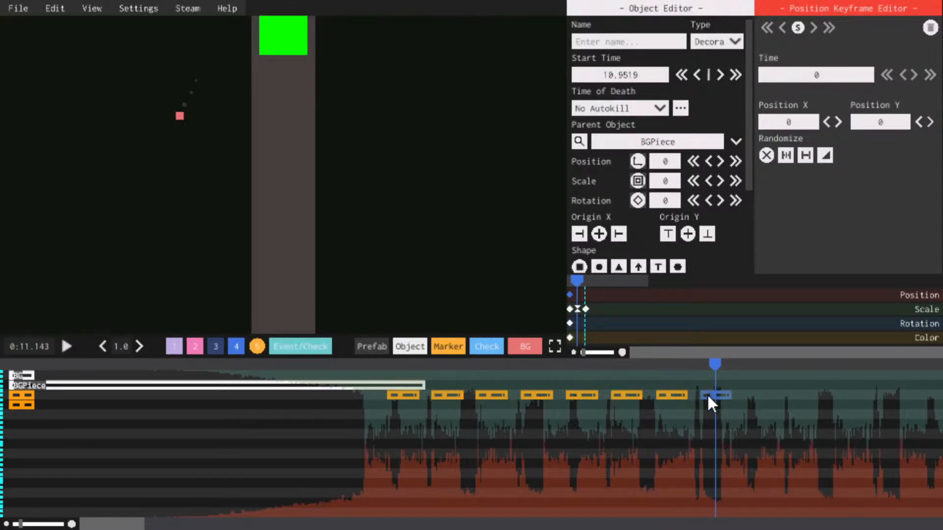
Duplicate the green square a ninth time on the following beat, starting at about 11.613
key(space)
key(space)
key(ctrl+c)
key(ctrl+v)
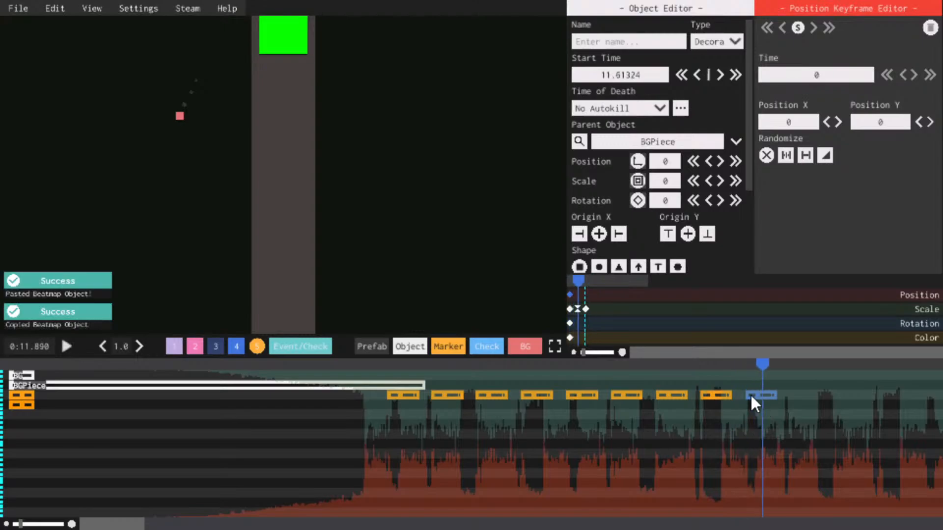
Replay the latest pulses and add a tenth green square copy on the next beat, starting at 12.305
click(719, 367)
key(space)
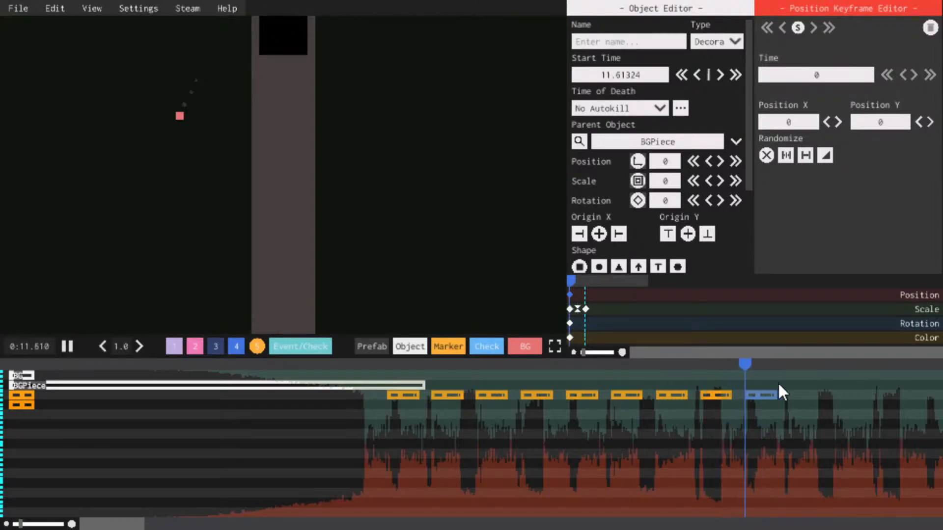
key(space)
key(space)
key(space)
key(ctrl+c)
key(ctrl+v)
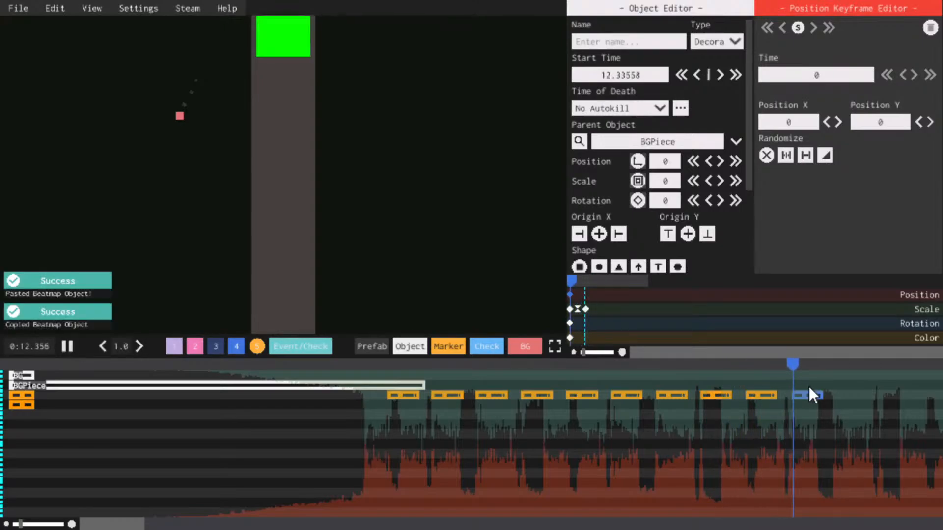
drag(814, 395, 809, 396)
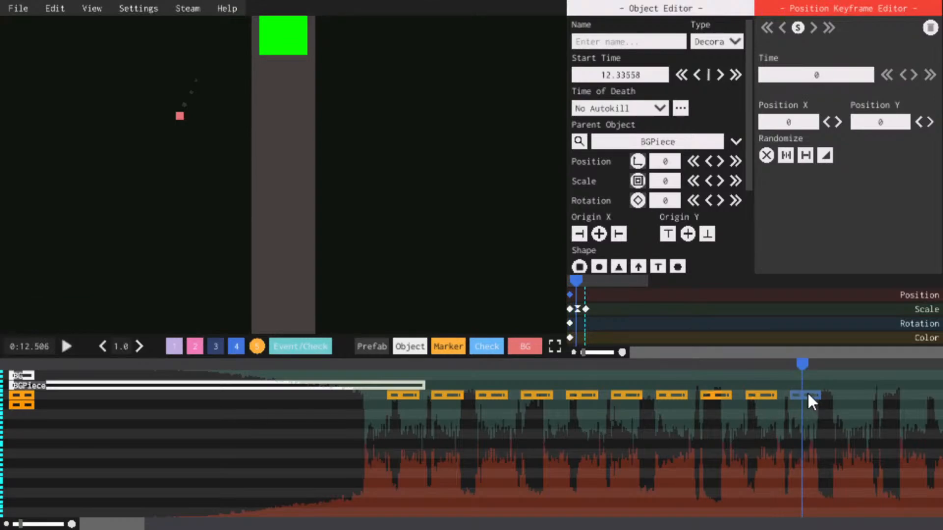
Replay from the ninth pulse and add an eleventh green square copy with start time 13.009
click(756, 363)
key(space)
key(space)
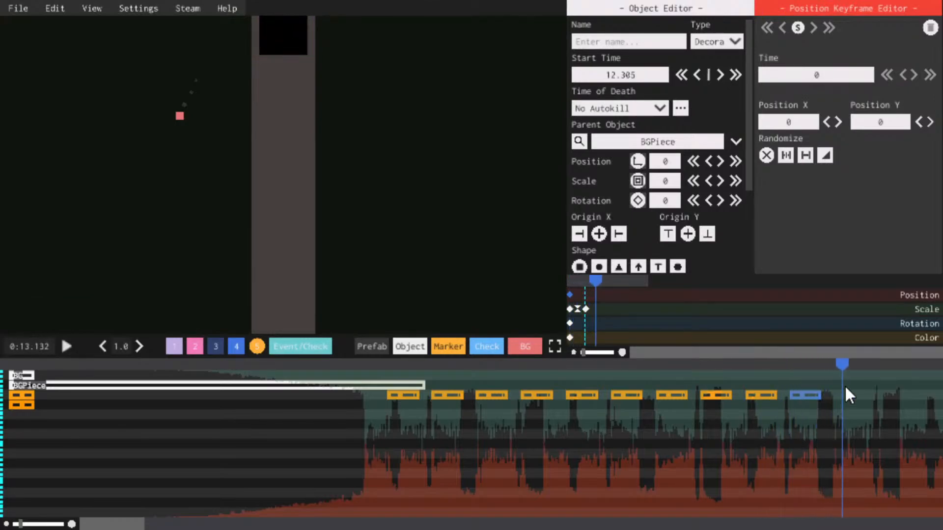
key(ctrl+c)
key(ctrl+v)
drag(859, 396, 831, 392)
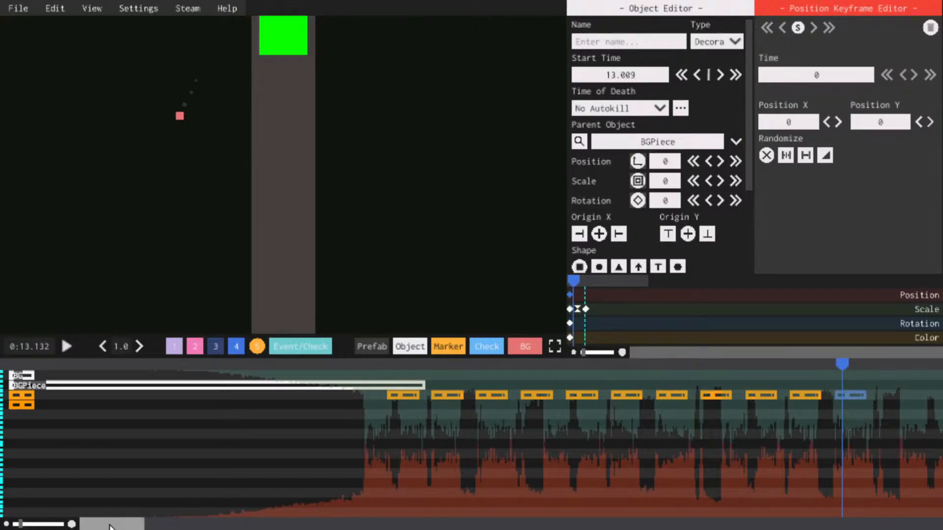
Add a twelfth green pulse by duplicating the square and moving the copy to start at 13.7
drag(110, 524, 138, 527)
key(ctrl+c)
key(ctrl+v)
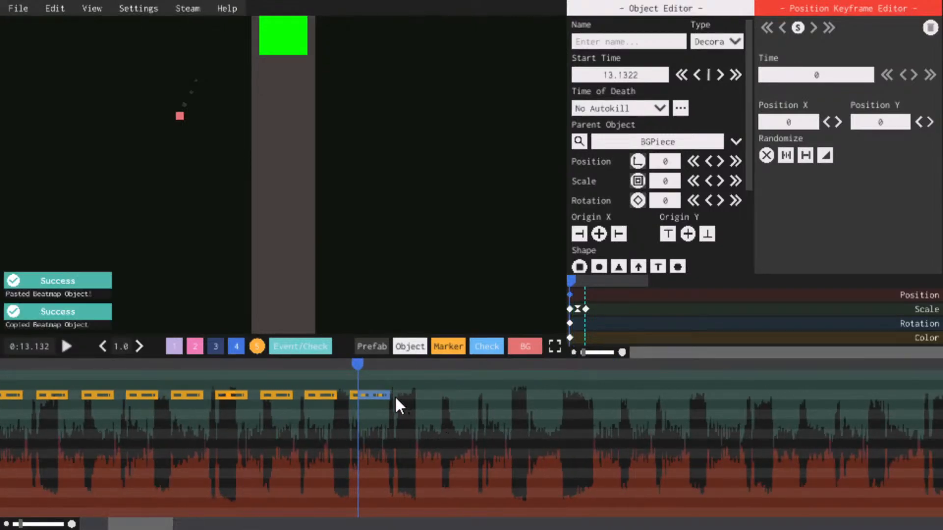
drag(391, 401, 419, 401)
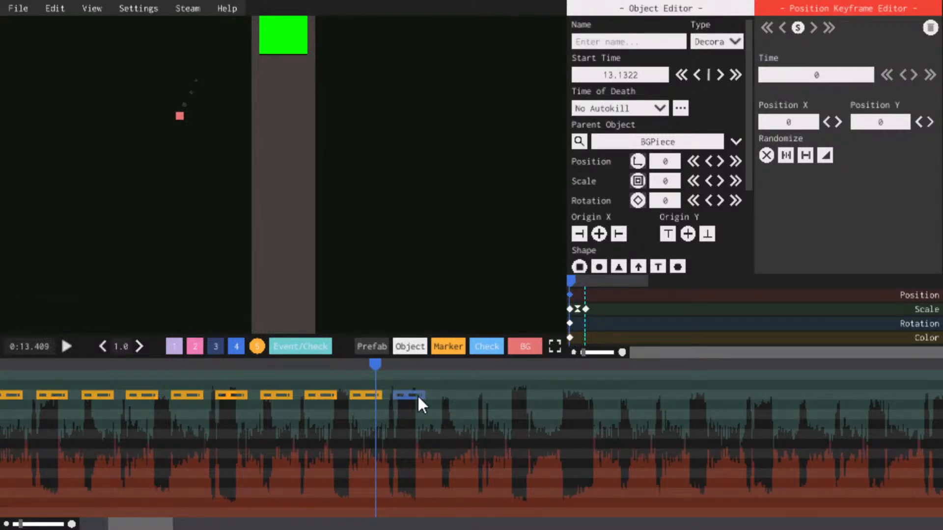
Play on, duplicate the green square as the thirteenth pulse, and shift it to start at 14.399
key(space)
key(space)
key(ctrl+c)
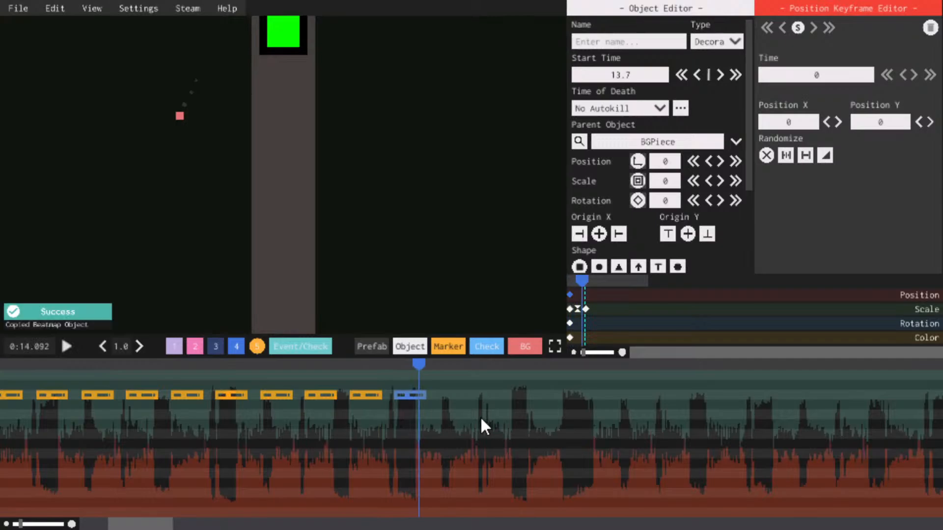
key(ctrl+v)
key(space)
key(space)
mouse_move(431, 390)
mouse_down()
mouse_move(455, 395)
mouse_move(447, 394)
mouse_up()
key(space)
key(space)
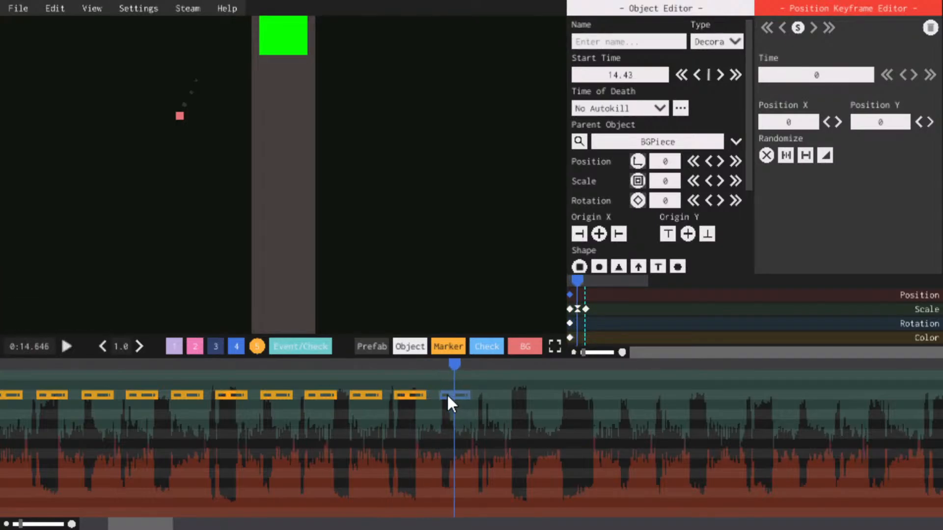
Play back the last few green pulses to check their timing against the beat
click(415, 370)
key(space)
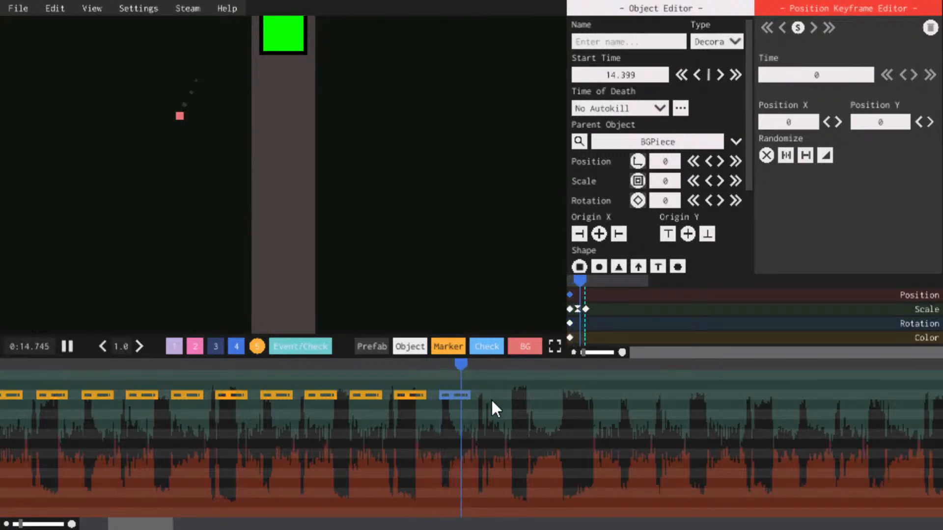
key(space)
click(381, 364)
key(space)
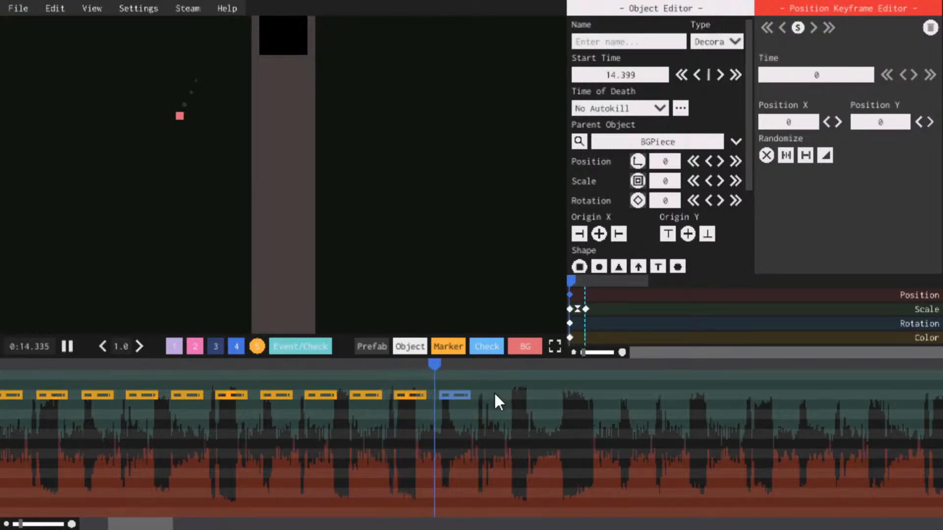
key(space)
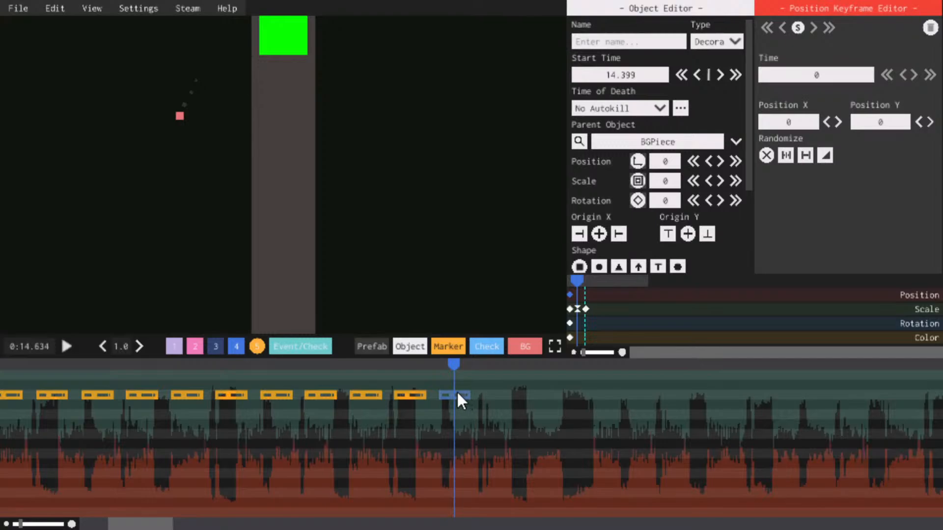
Change the object type of the last three green pulses, starting at 14.399, 13.7 and 13.009, to Normal
click(709, 39)
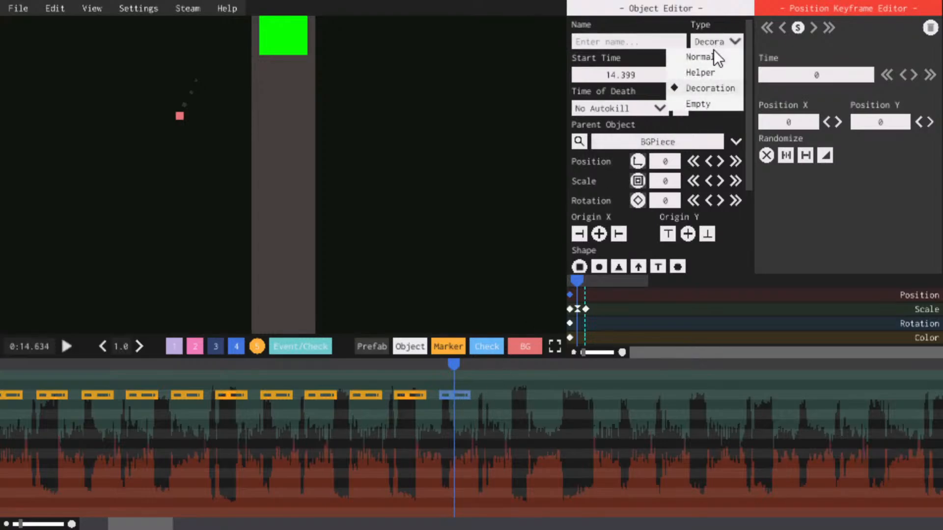
click(716, 58)
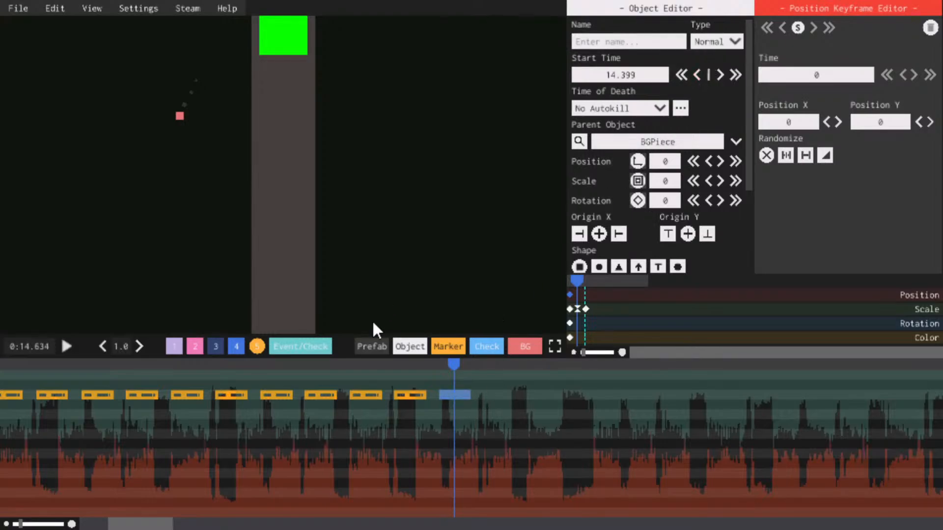
click(400, 394)
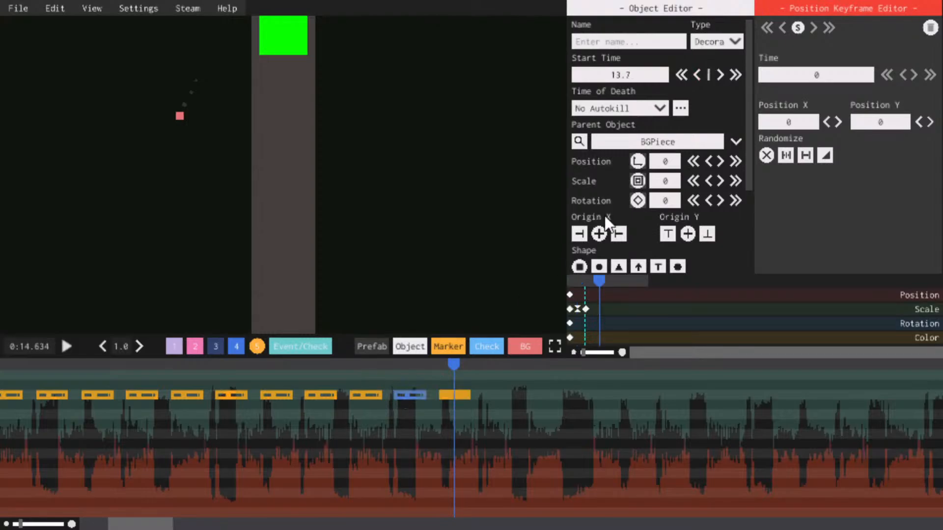
click(726, 40)
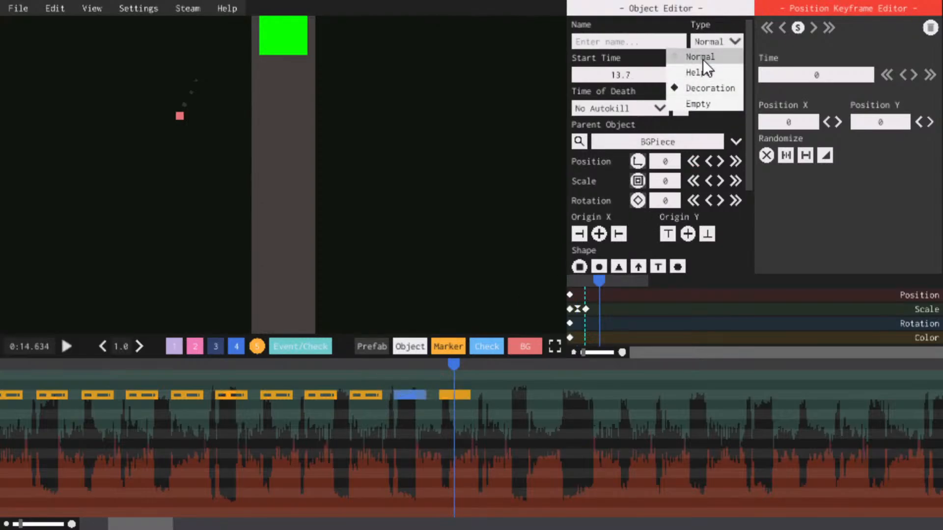
click(703, 59)
click(360, 393)
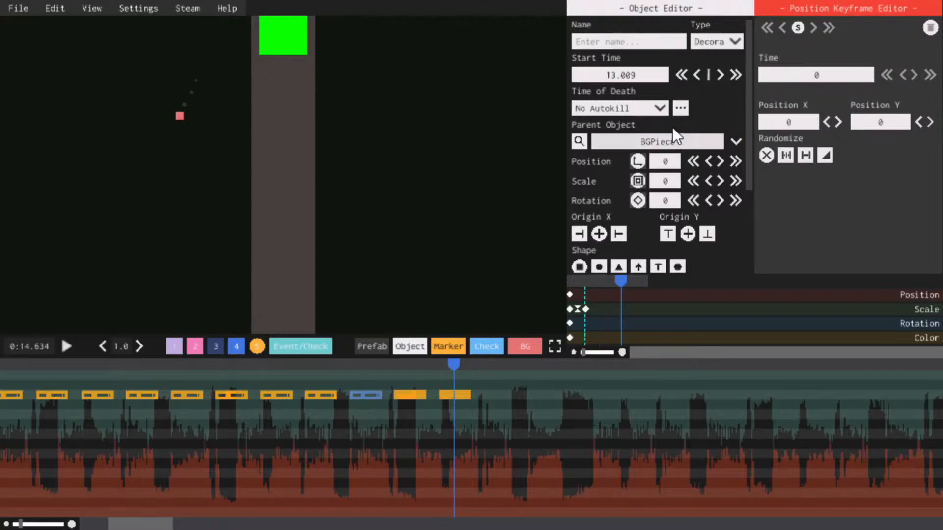
click(709, 39)
click(706, 62)
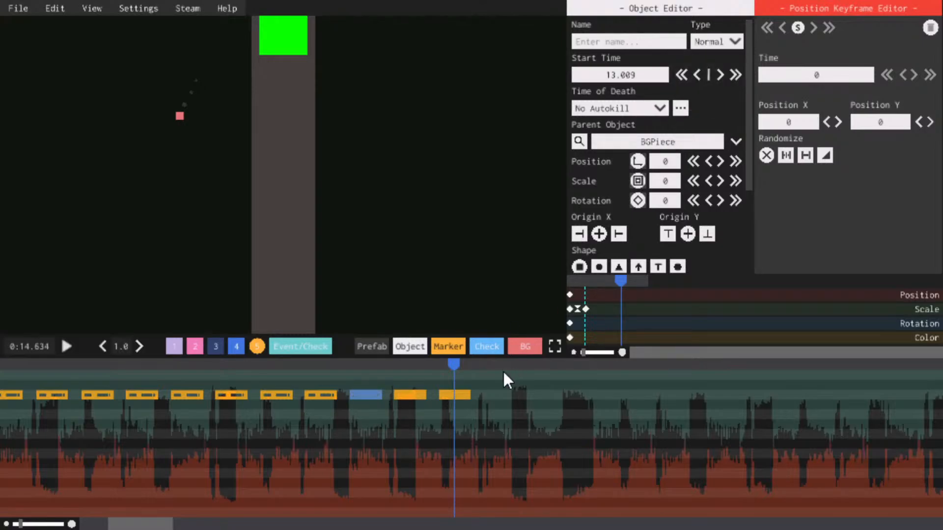
Set the green pulses starting at 12.305 and 11.613 to the Normal object type
scroll(127, 522, left, 3)
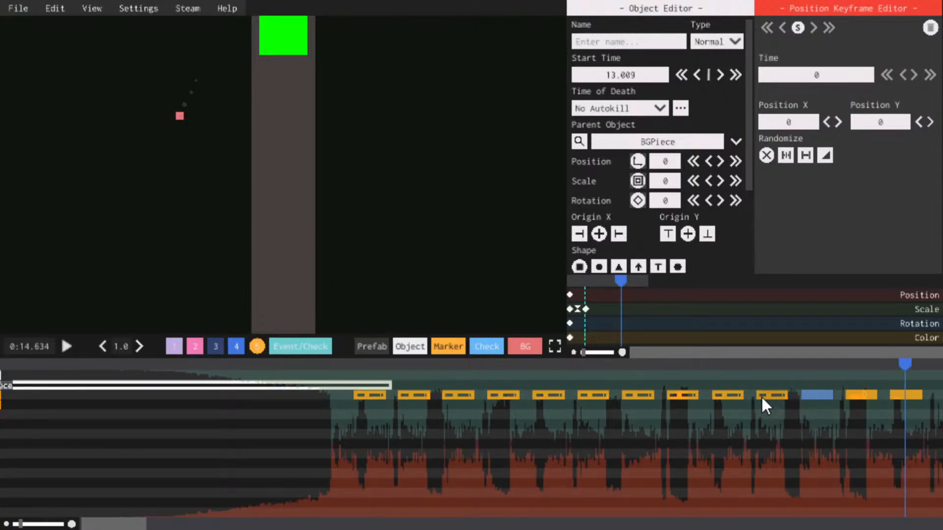
click(761, 396)
click(709, 34)
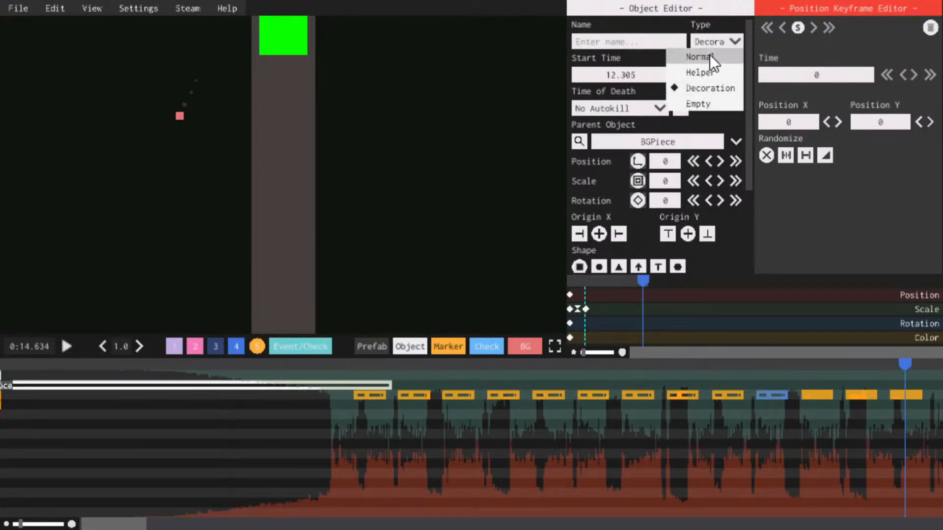
click(710, 55)
click(729, 396)
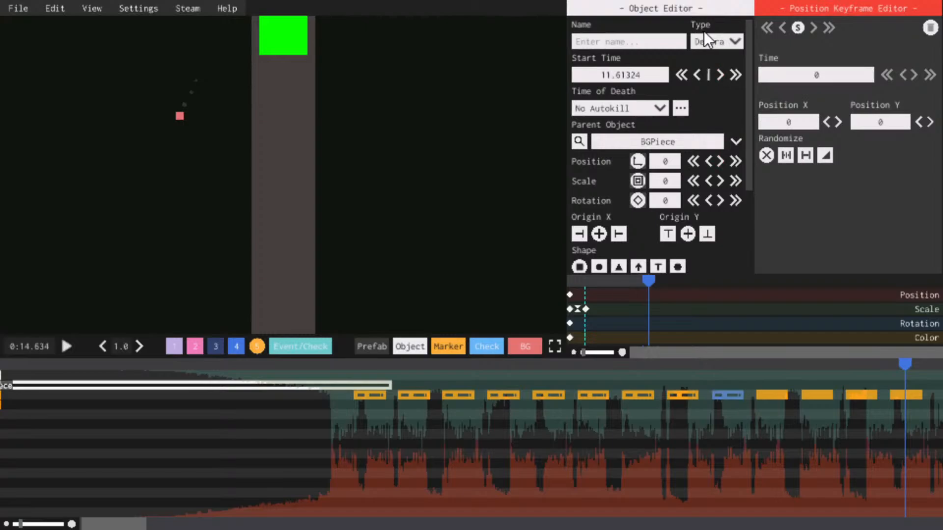
click(711, 42)
click(702, 58)
Switch the green pulses starting at 10.906 and 10.214 from Decoration to Normal type
click(684, 397)
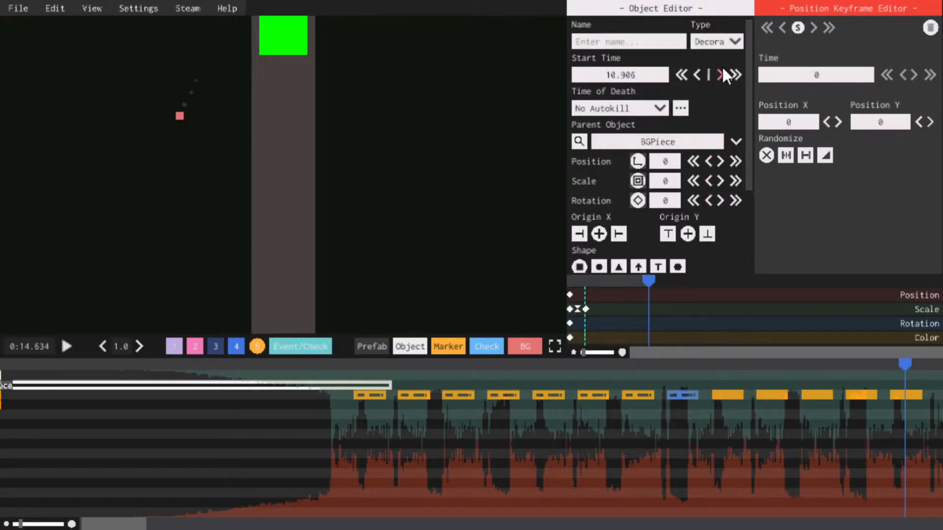
click(701, 45)
click(701, 57)
click(630, 396)
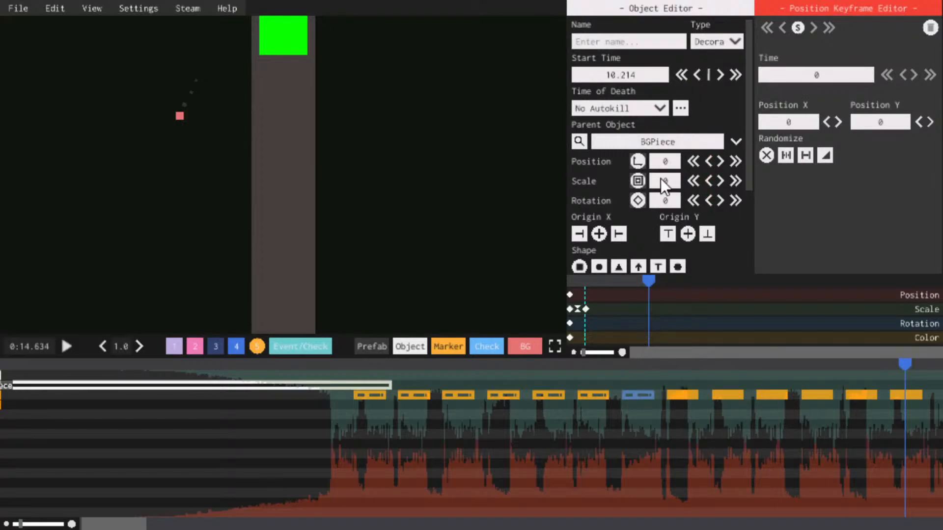
click(697, 41)
click(707, 54)
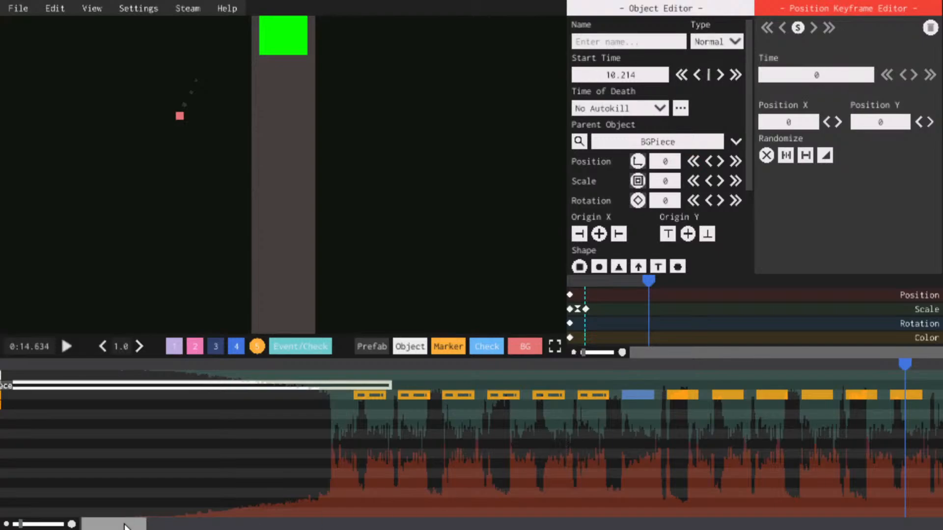
Make the green pulses starting at 9.511, 8.816 and 8.107 Normal objects
drag(125, 527, 118, 524)
click(635, 396)
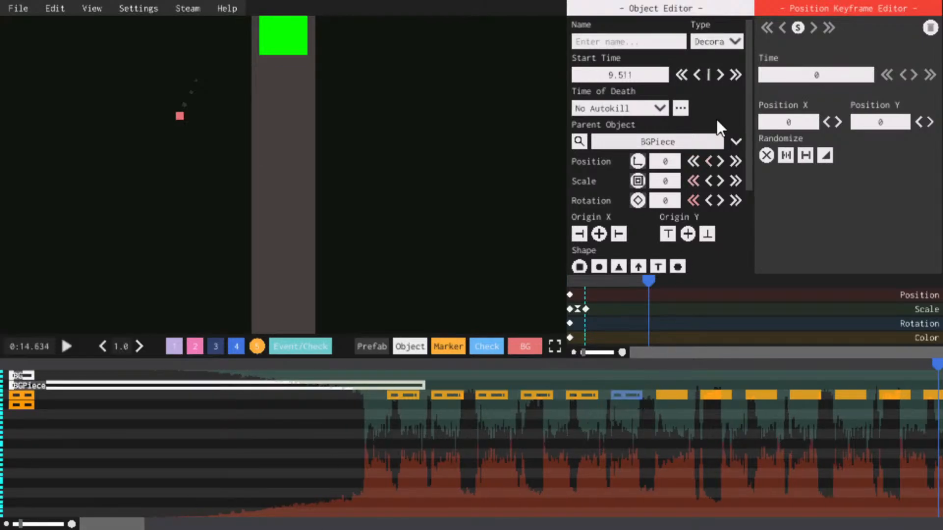
click(705, 40)
click(713, 56)
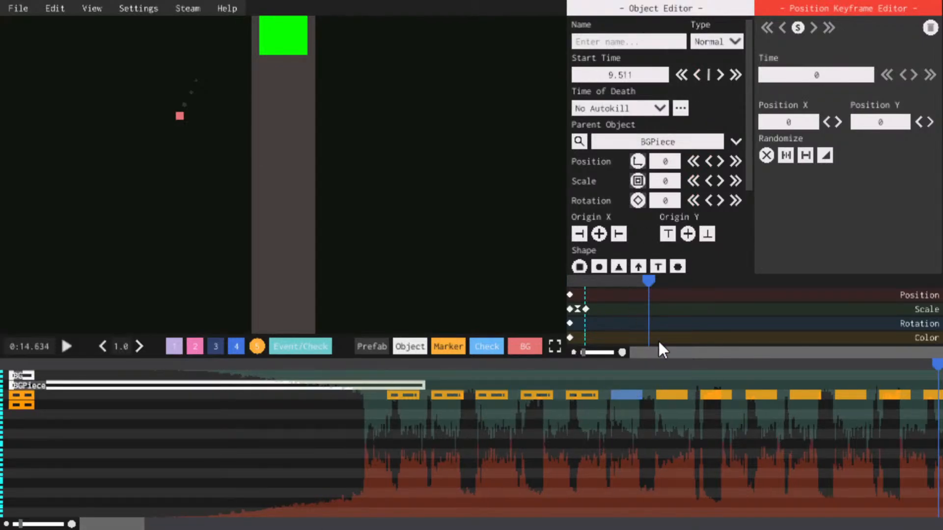
click(584, 396)
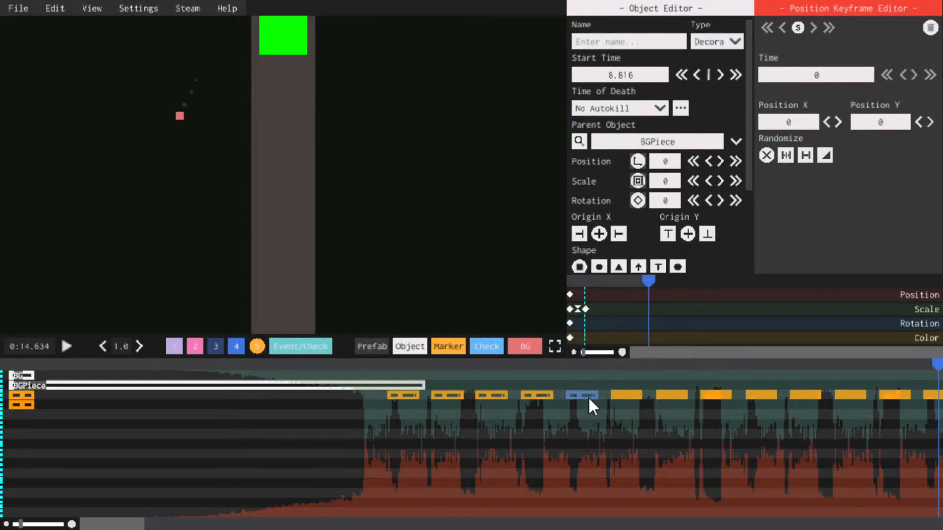
click(705, 42)
click(712, 58)
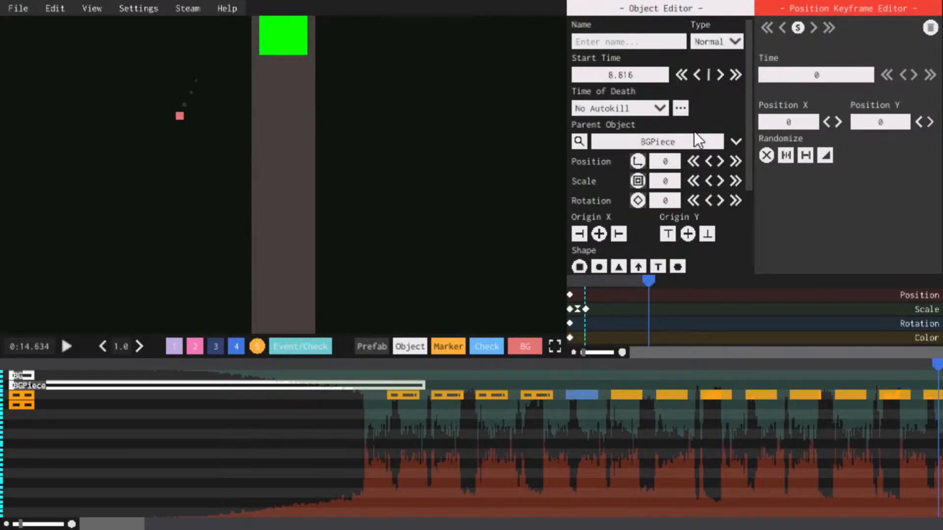
click(536, 396)
click(729, 43)
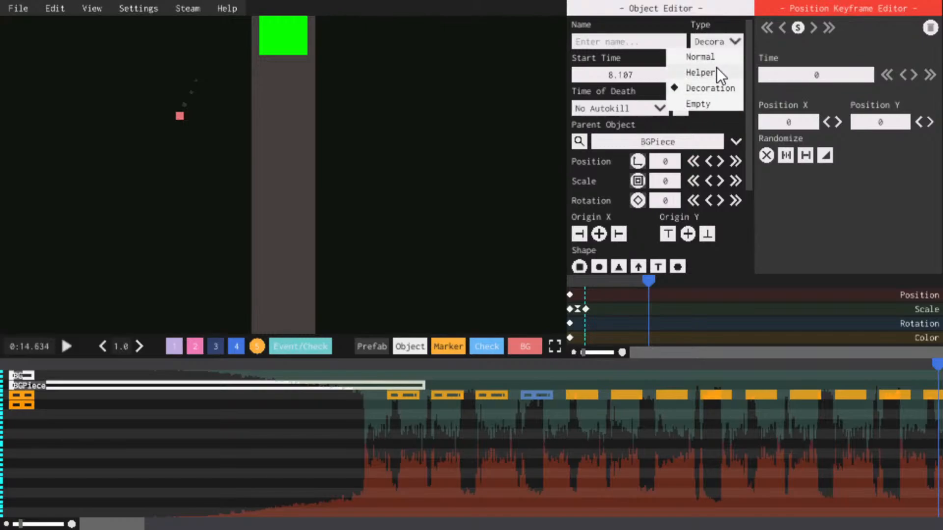
click(702, 56)
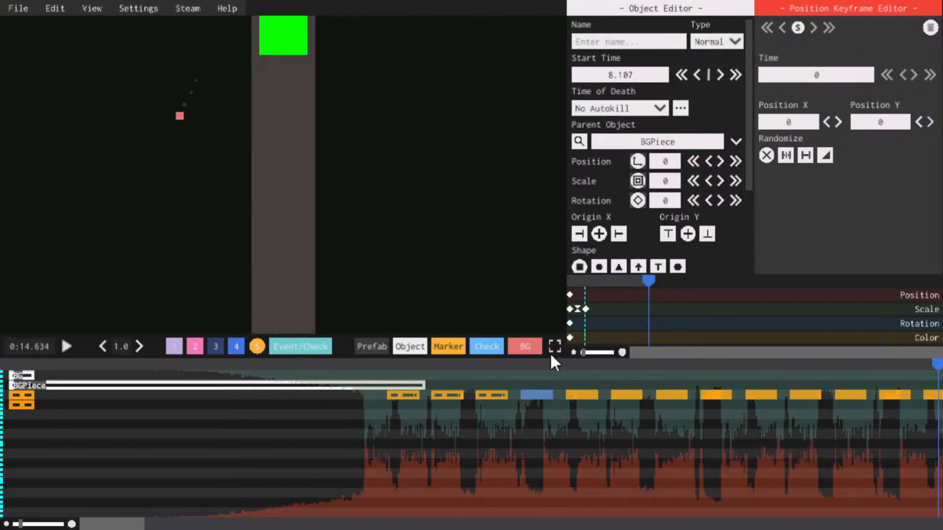
Change the object type of the green pulses starting at 7.401, 6.71 and 6.022 to Normal
click(483, 393)
click(716, 42)
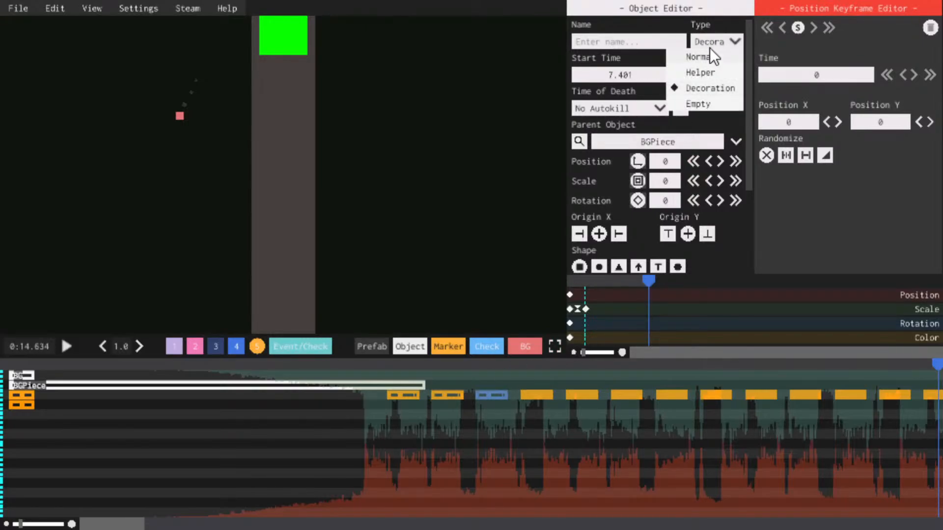
click(710, 53)
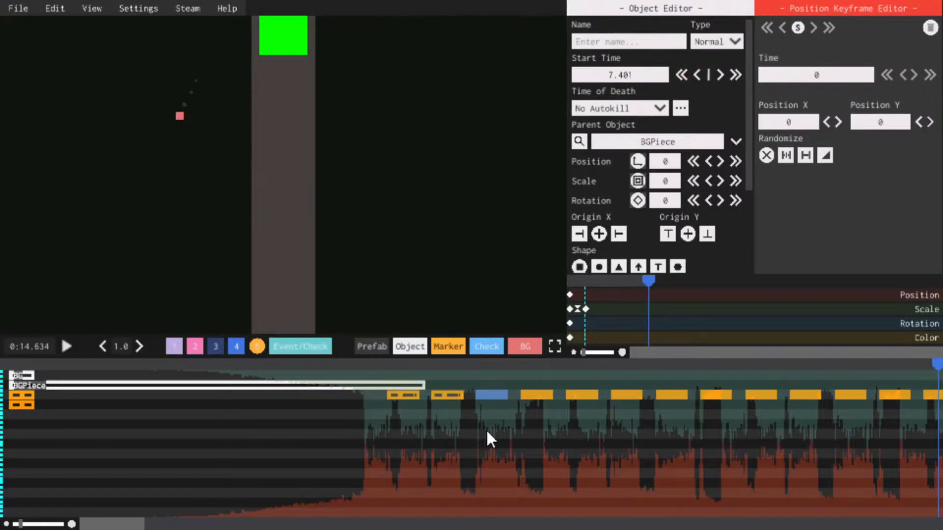
click(449, 395)
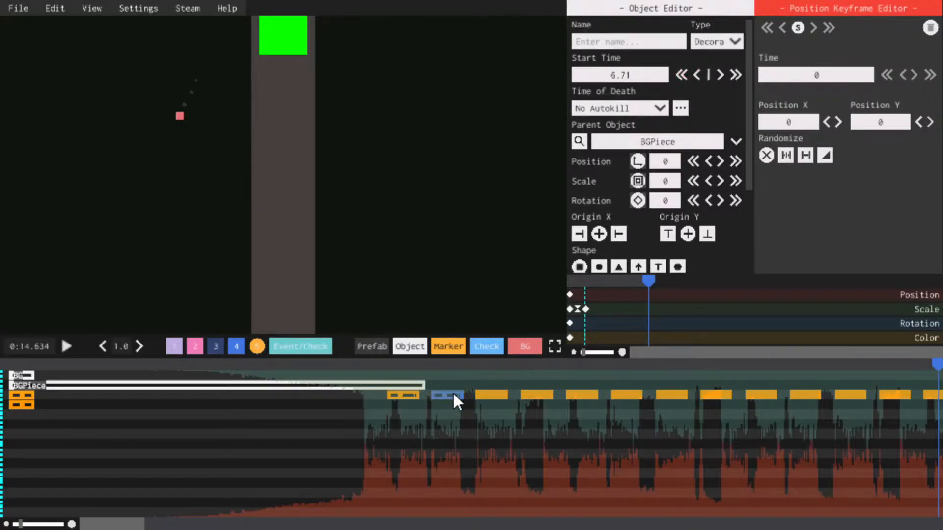
click(712, 41)
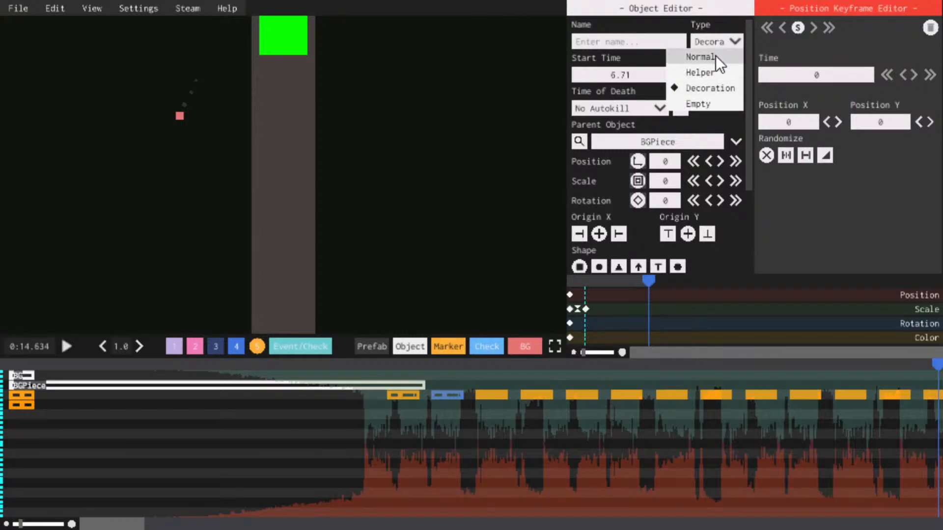
click(715, 56)
click(417, 395)
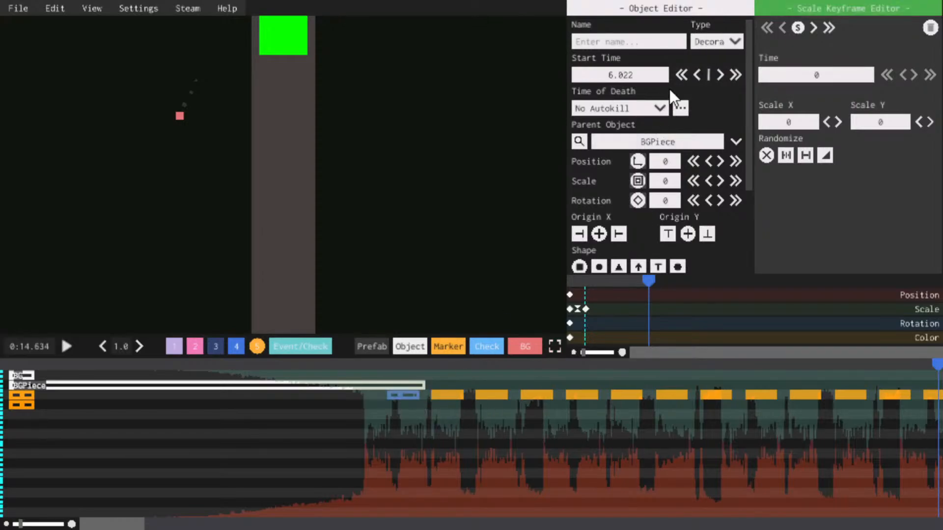
click(715, 45)
click(718, 55)
Play back the pulses and set Time of Death to Last KF for those starting at 6.022 and 6.71
drag(374, 363, 416, 389)
key(space)
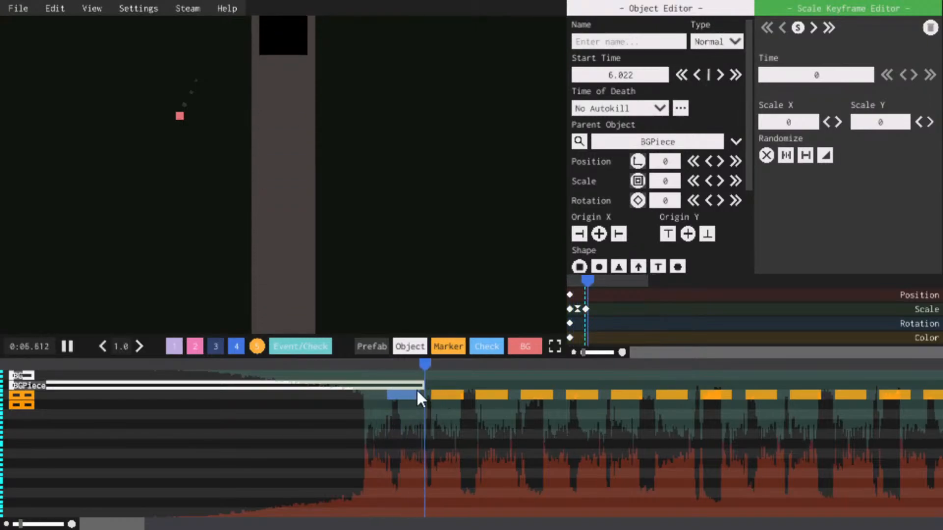
drag(115, 524, 137, 524)
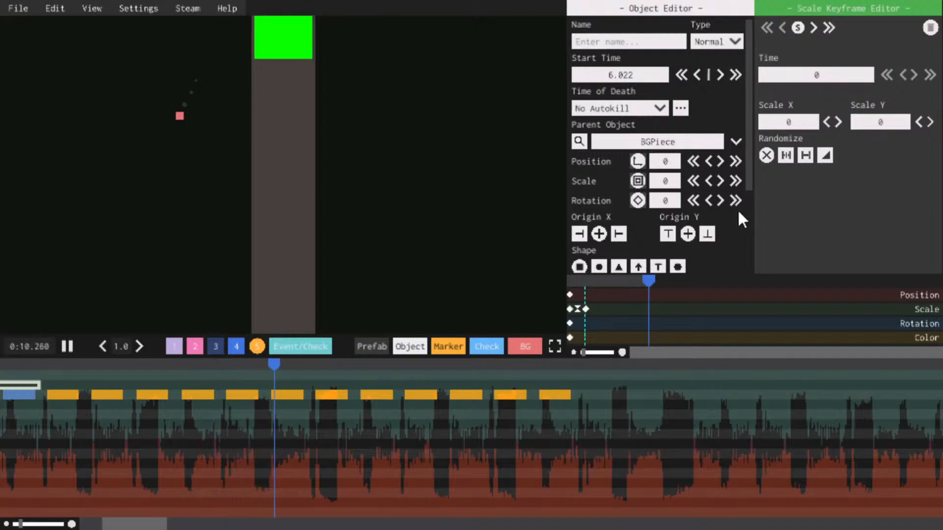
key(space)
click(617, 109)
click(608, 138)
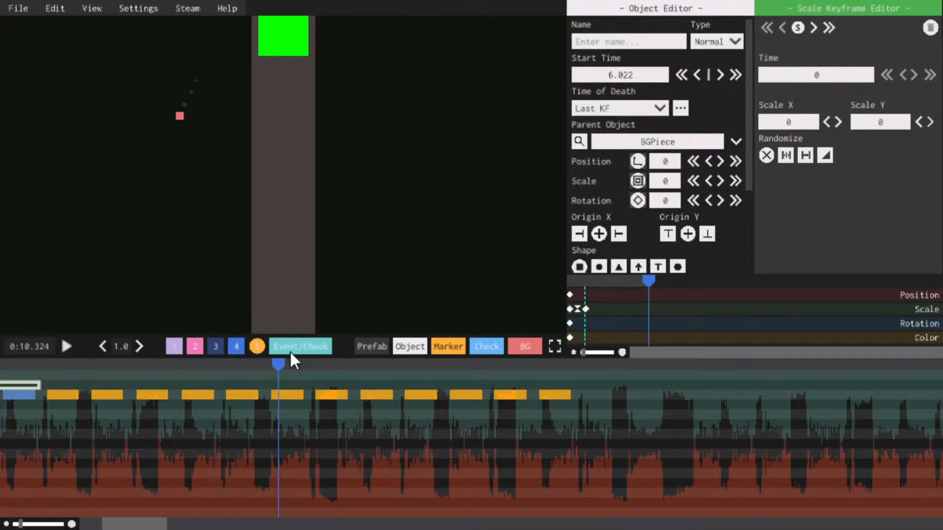
click(63, 394)
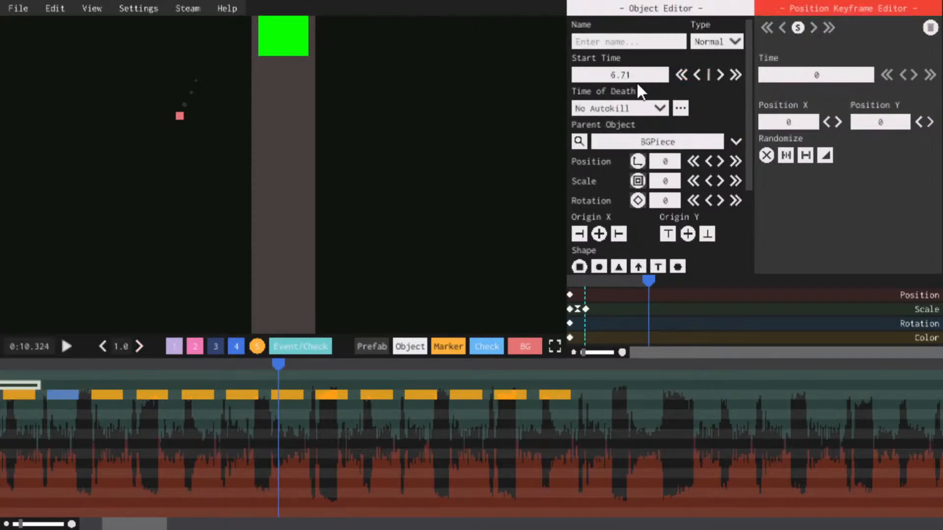
click(624, 110)
click(589, 139)
Set the green pulses starting at 7.401 and 8.107 to die at Last KF
click(101, 397)
click(603, 105)
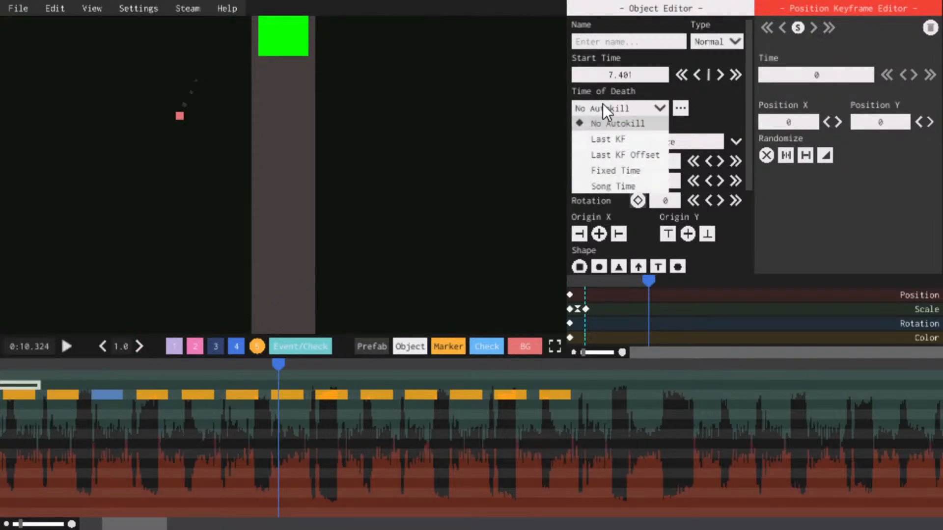
click(596, 139)
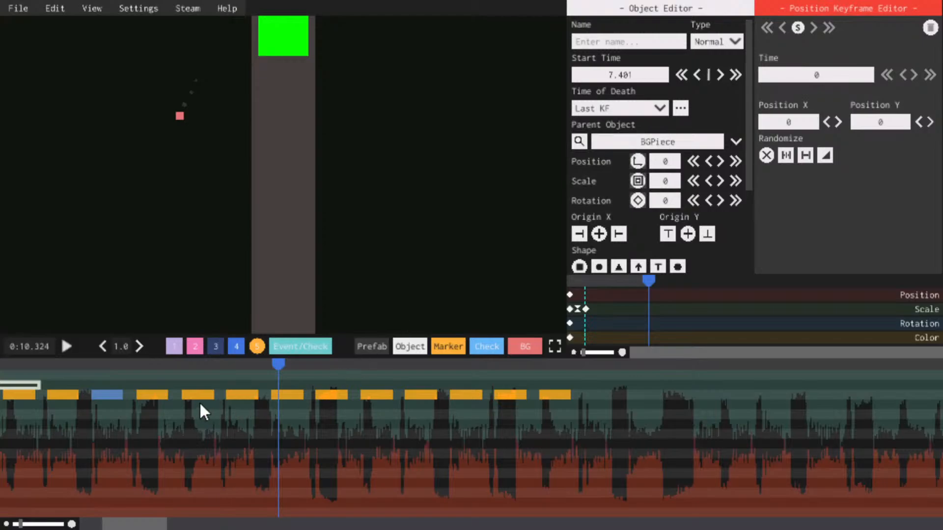
click(165, 398)
click(589, 109)
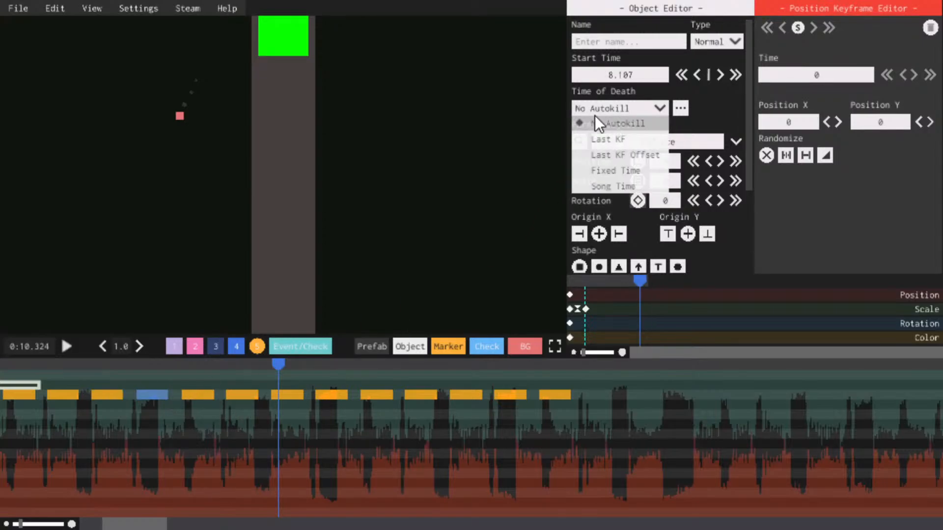
click(605, 137)
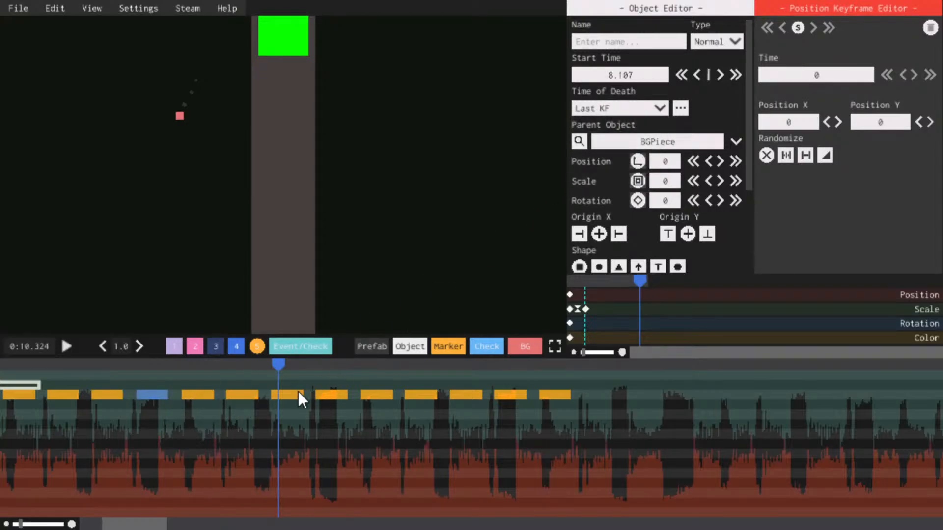
Switch the Time of Death of the green pulses starting at 8.816 and 9.511 to Last KF
click(199, 396)
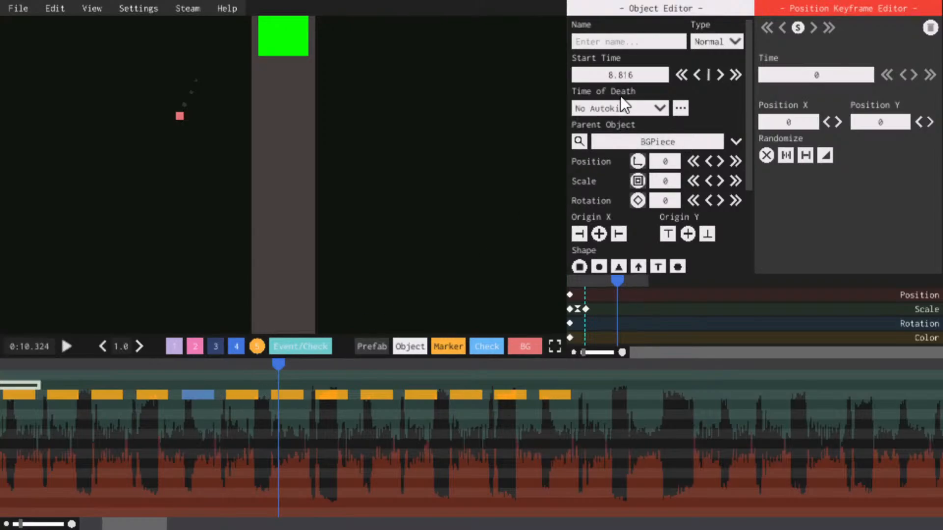
click(623, 109)
click(620, 140)
click(257, 394)
click(588, 107)
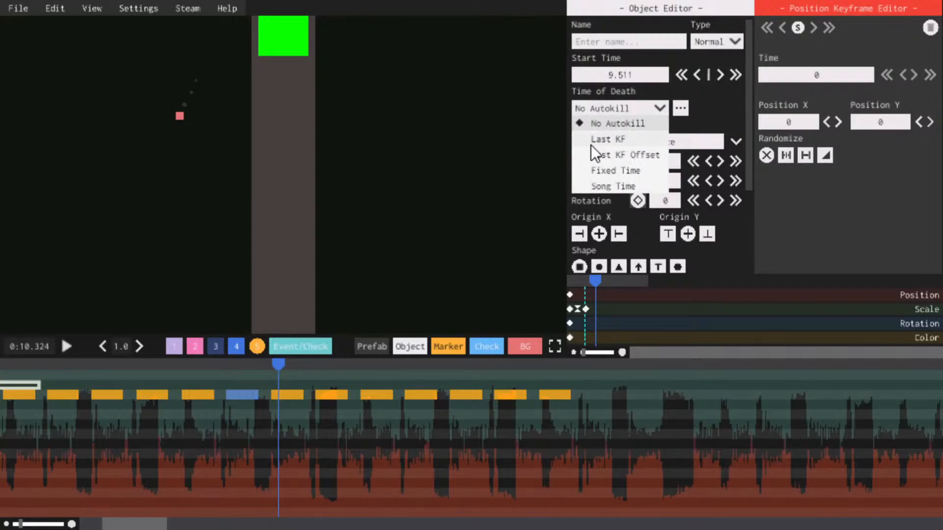
click(591, 143)
Give the green pulses starting at 10.214 and 10.906 the Last KF Time of Death
click(293, 398)
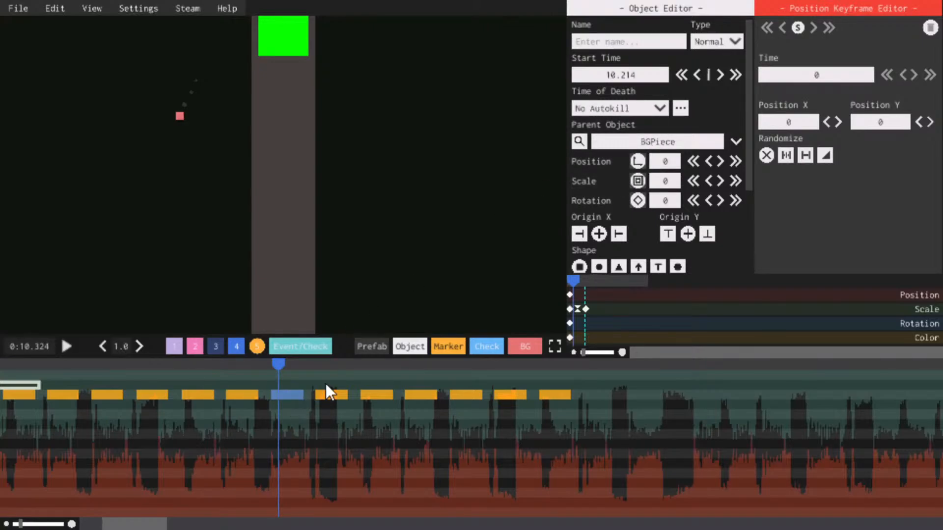
click(602, 109)
click(596, 139)
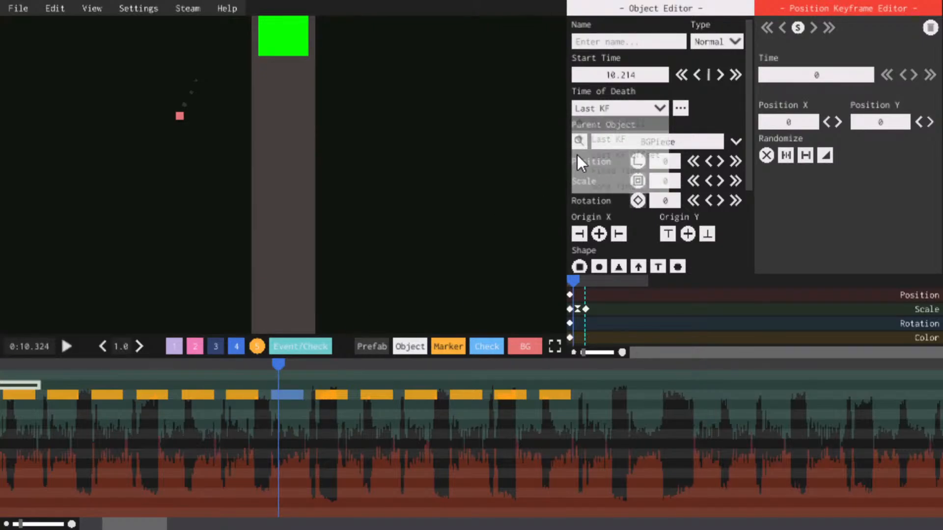
click(327, 397)
click(632, 107)
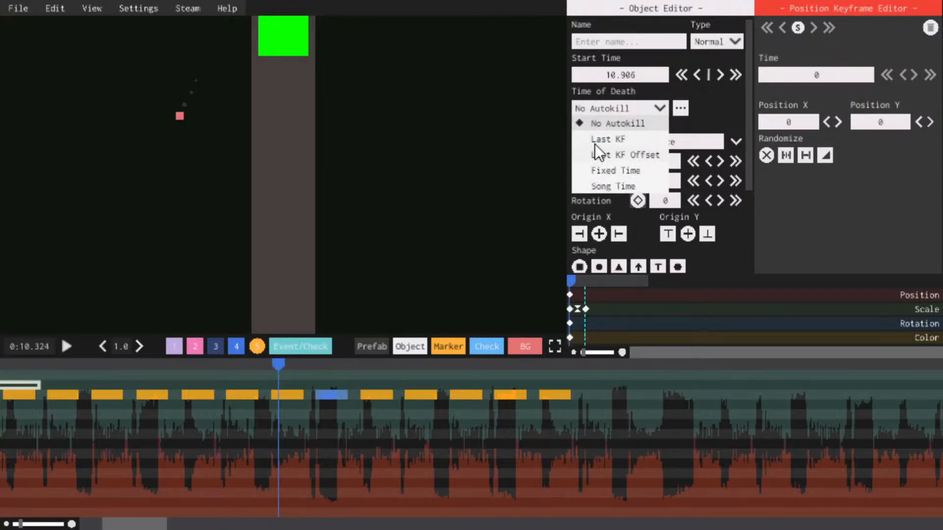
click(595, 140)
Set Time of Death to Last KF for the green pulses starting at 11.61324 and 12.305, previewing the song between them
click(368, 397)
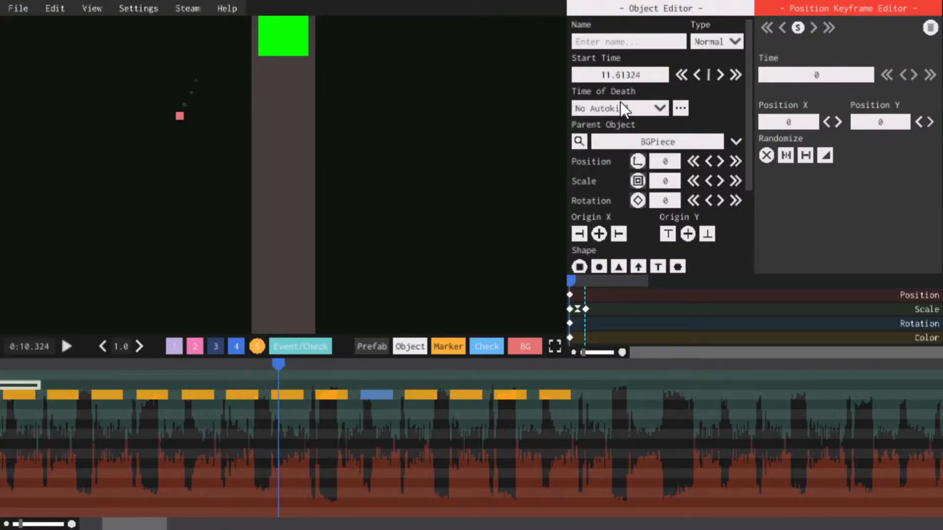
click(623, 108)
click(614, 140)
key(space)
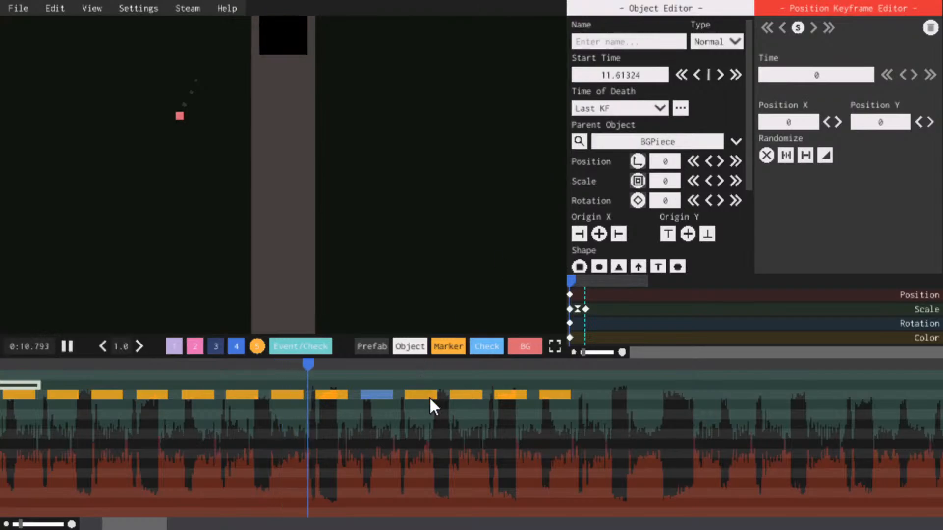
click(426, 397)
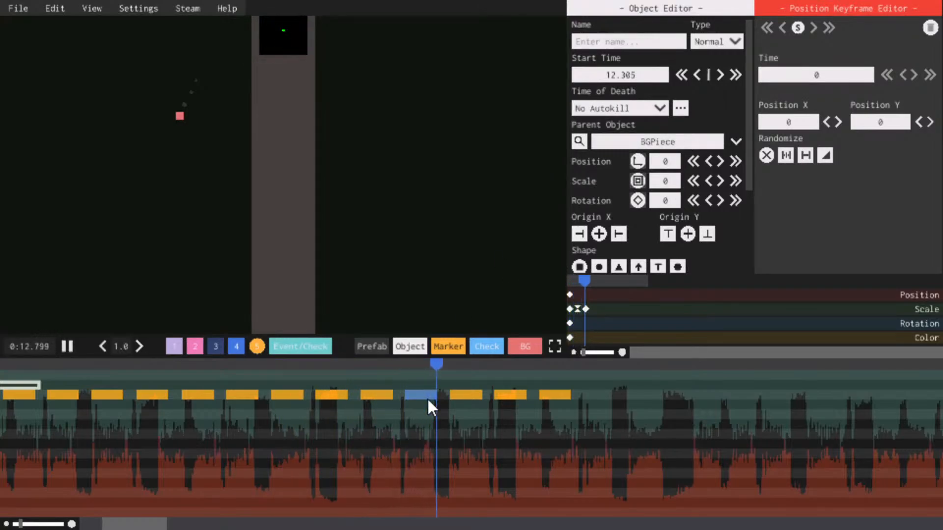
key(space)
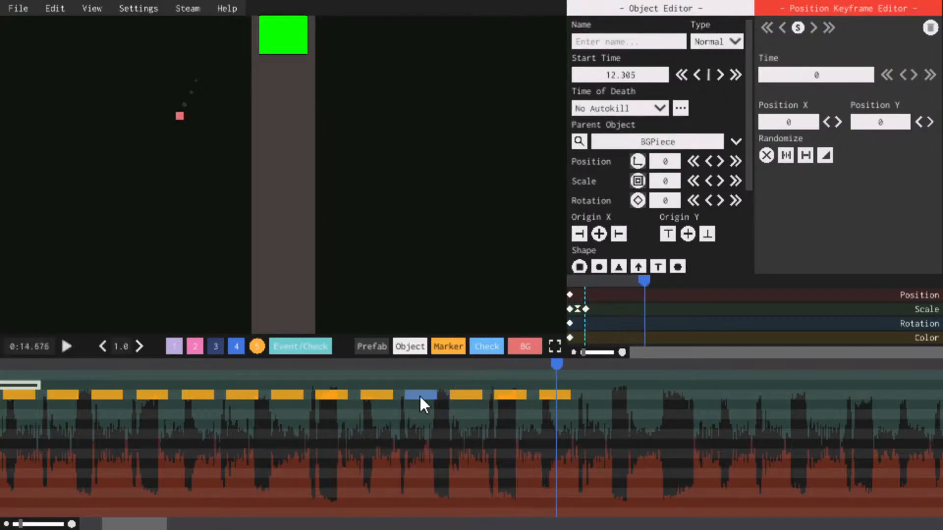
drag(367, 367, 378, 387)
click(377, 394)
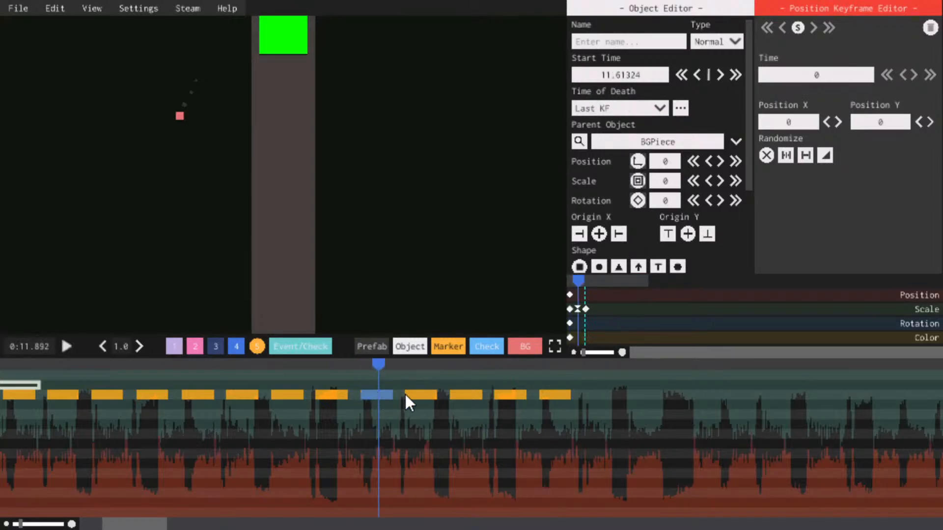
click(429, 394)
click(639, 104)
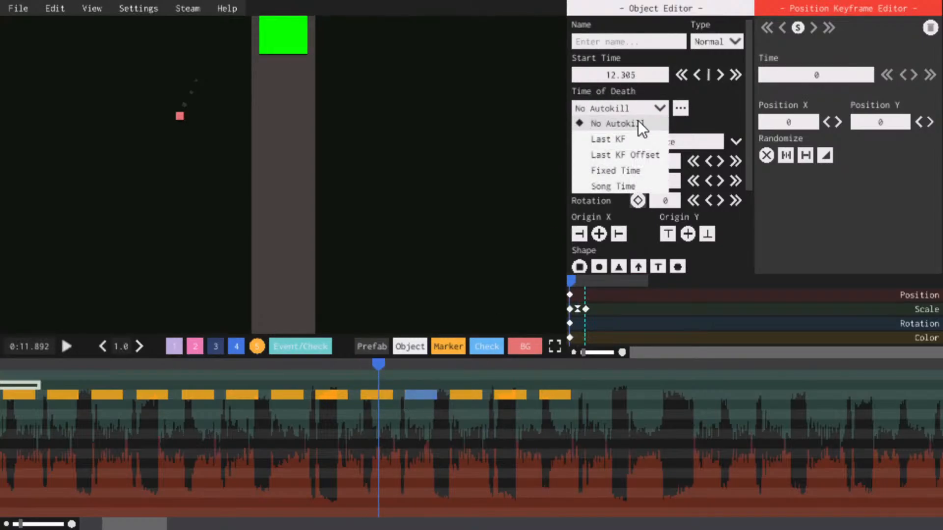
click(626, 140)
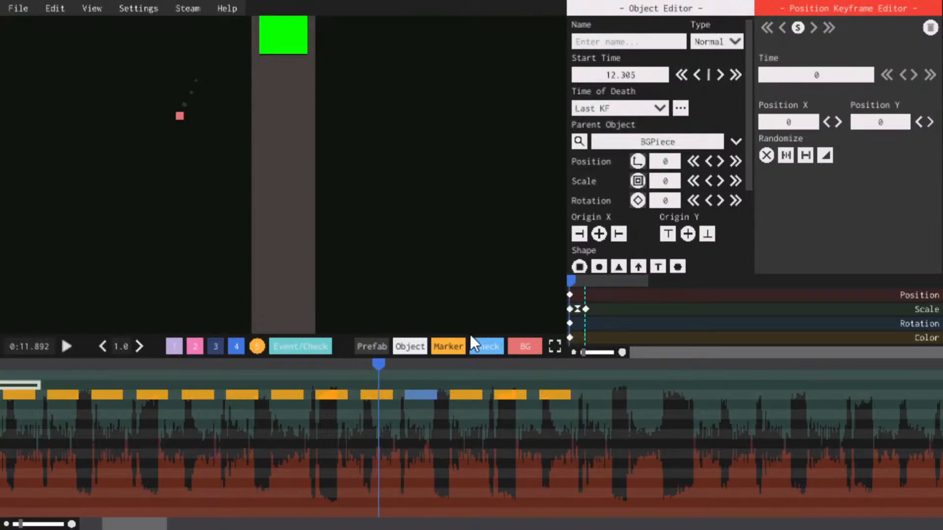
Change the Time of Death of the green pulses starting at 13.009 and 13.7 to Last KF
click(466, 394)
click(617, 113)
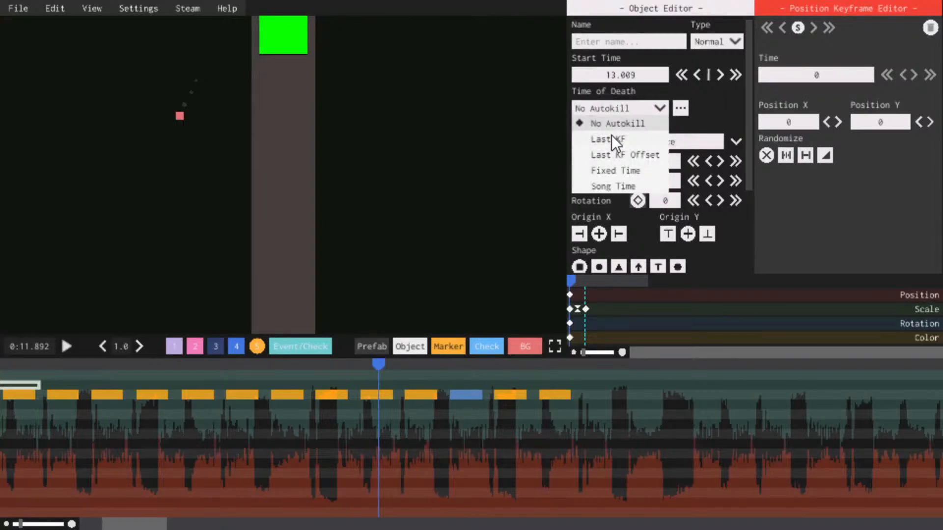
click(608, 140)
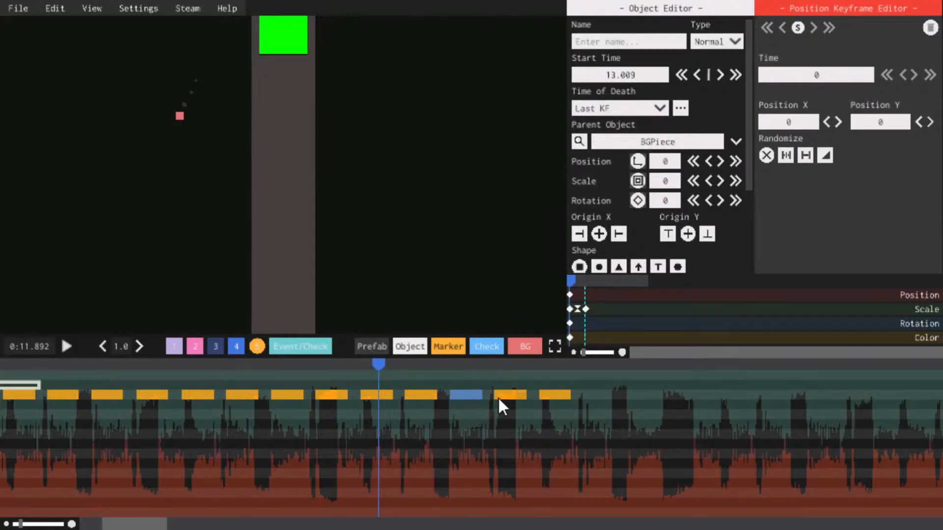
click(499, 397)
click(608, 113)
click(609, 135)
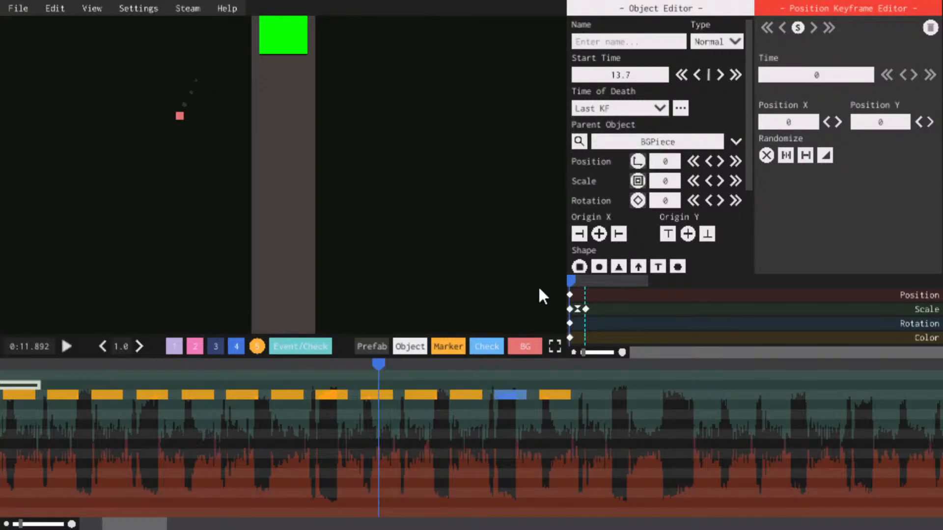
Set the Time of Death of the last green pulse, starting at 14.399, to Last KF
click(556, 394)
key(space)
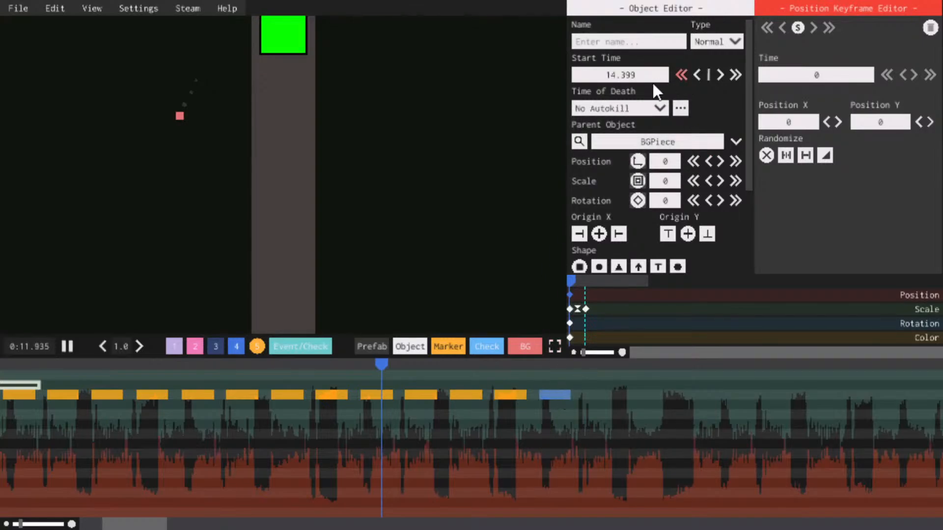
click(638, 110)
click(623, 146)
click(621, 110)
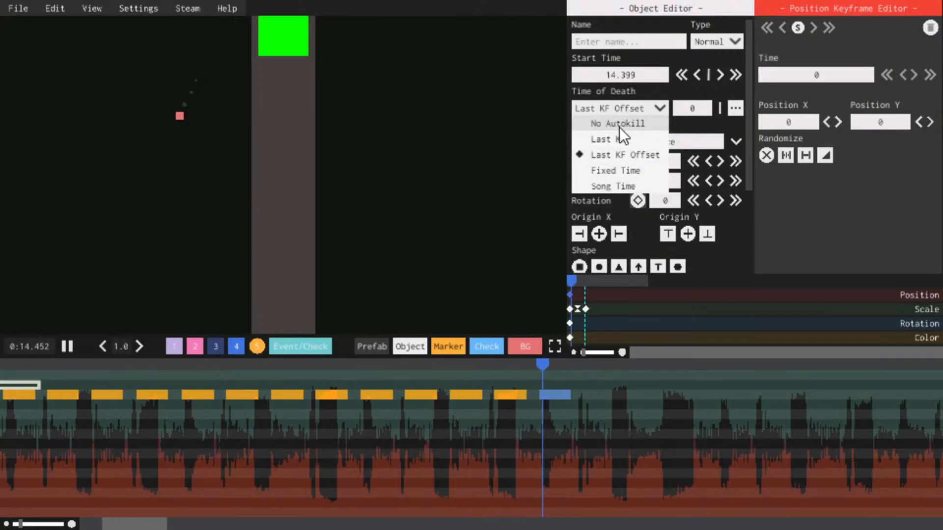
click(624, 136)
Duplicate the last green pulse and align the copy with the next beat at start time 15.083, checking it against playback
key(space)
key(ctrl+c)
key(ctrl+v)
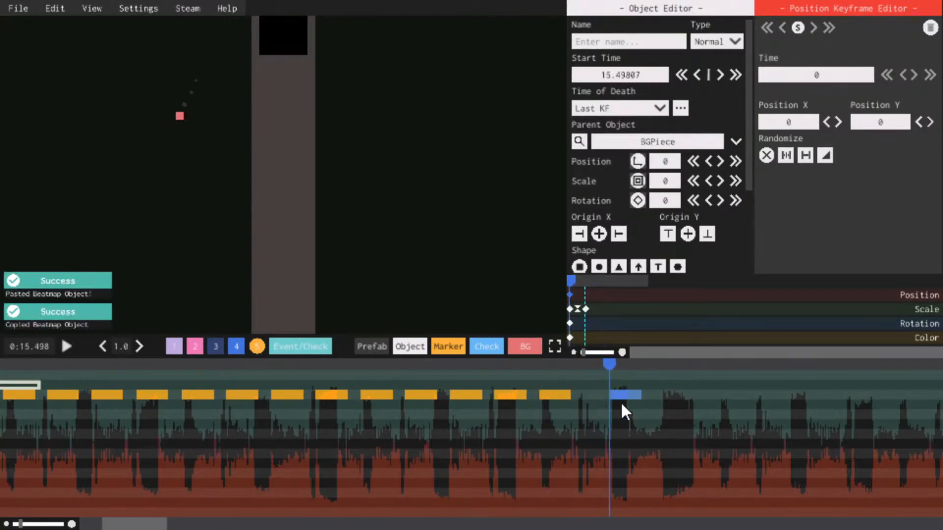
drag(626, 393, 601, 394)
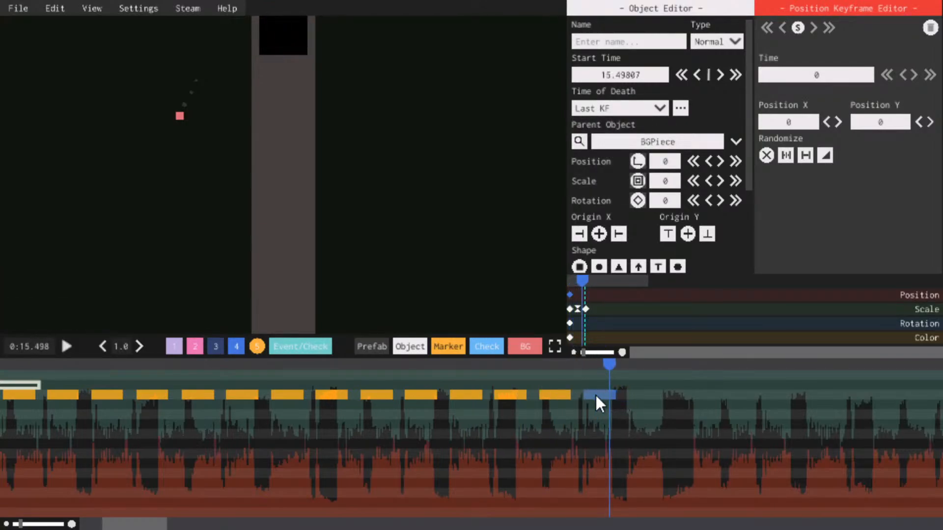
click(564, 364)
key(space)
key(space)
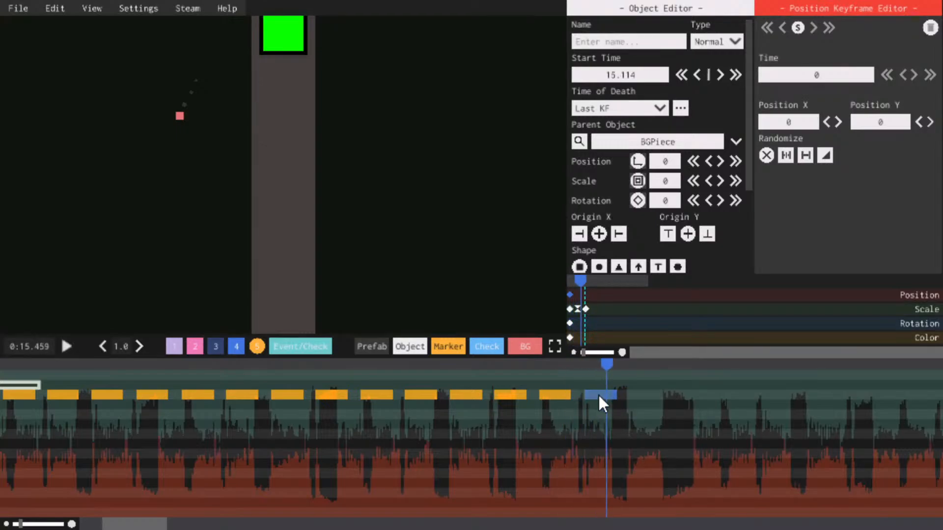
drag(597, 394, 595, 394)
click(564, 365)
key(space)
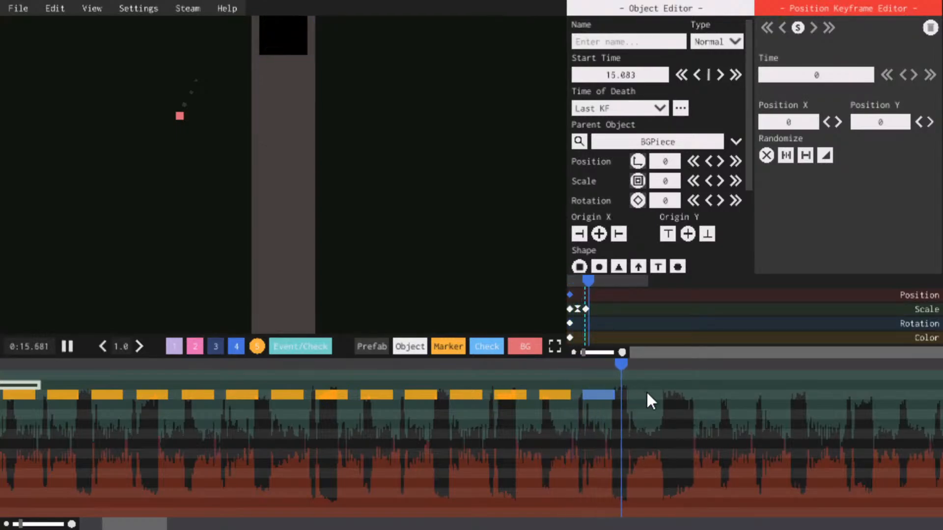
Duplicate the pulse starting at 15.083 onto the following beat at 15.767 and play it back to check the timing
key(ctrl+c)
key(ctrl+v)
key(space)
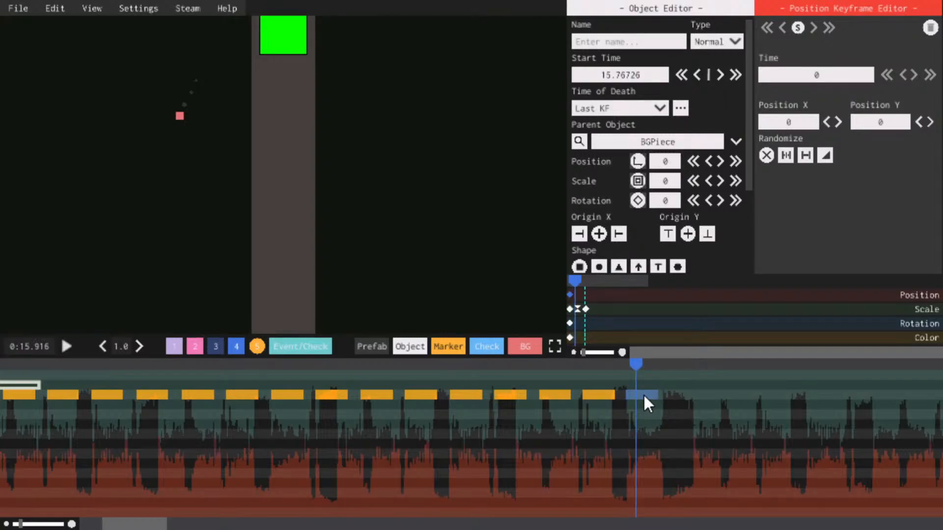
click(612, 367)
key(space)
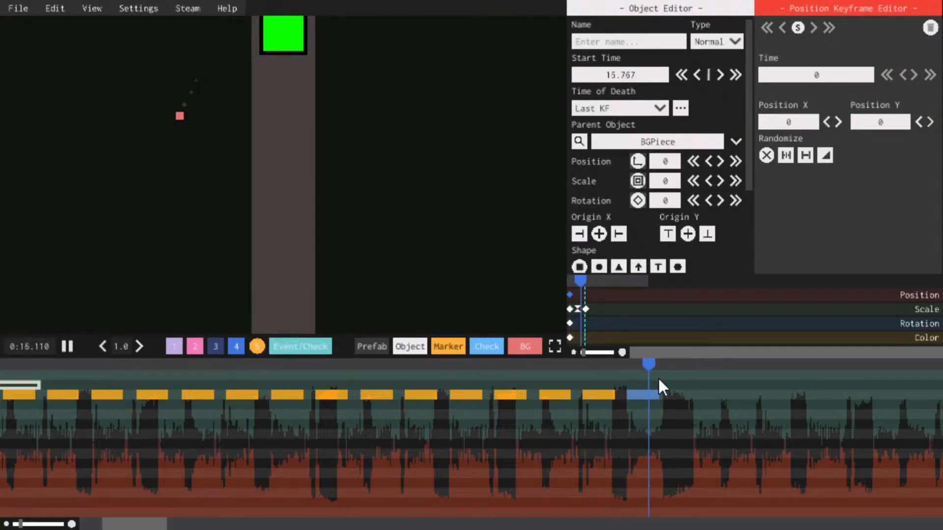
key(space)
drag(118, 523, 143, 524)
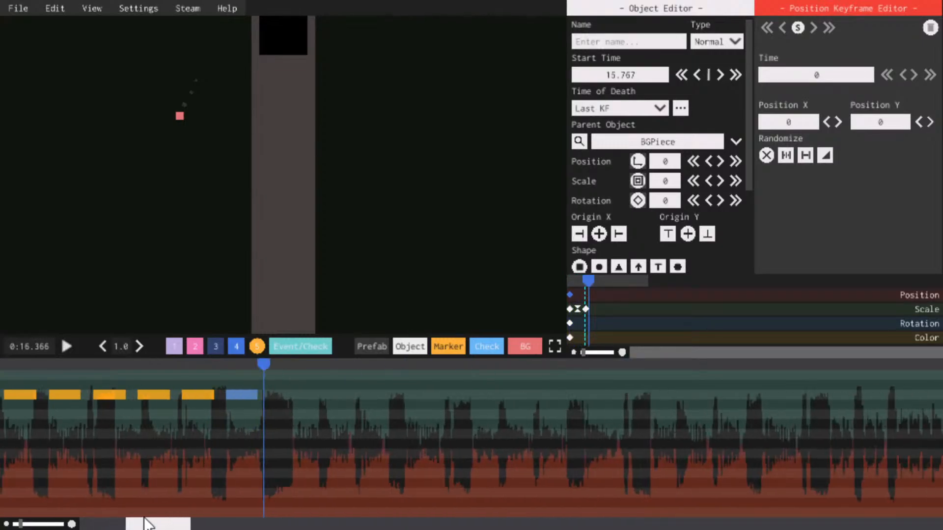
Duplicate the selected green flash object and move the copy along the timeline to start at 17.128 s
key(space)
key(ctrl+c)
key(ctrl+v)
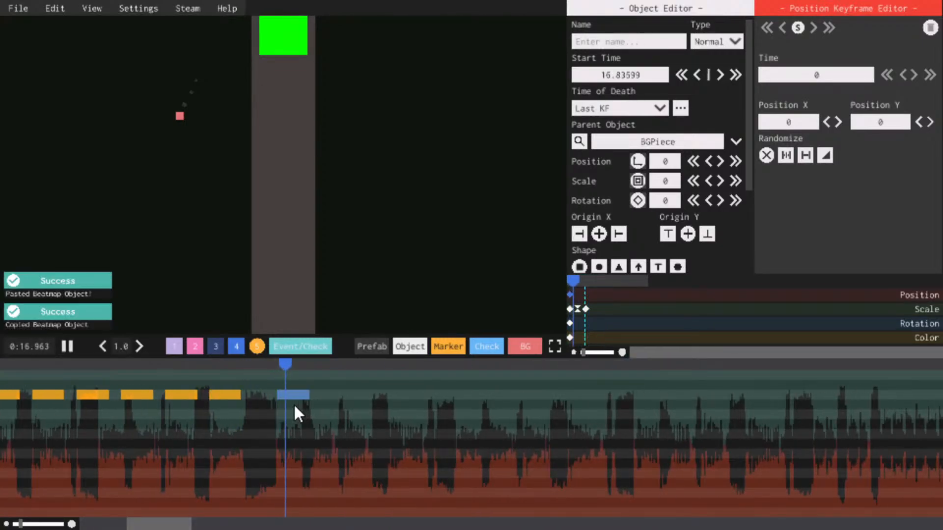
click(256, 364)
key(space)
key(space)
key(space)
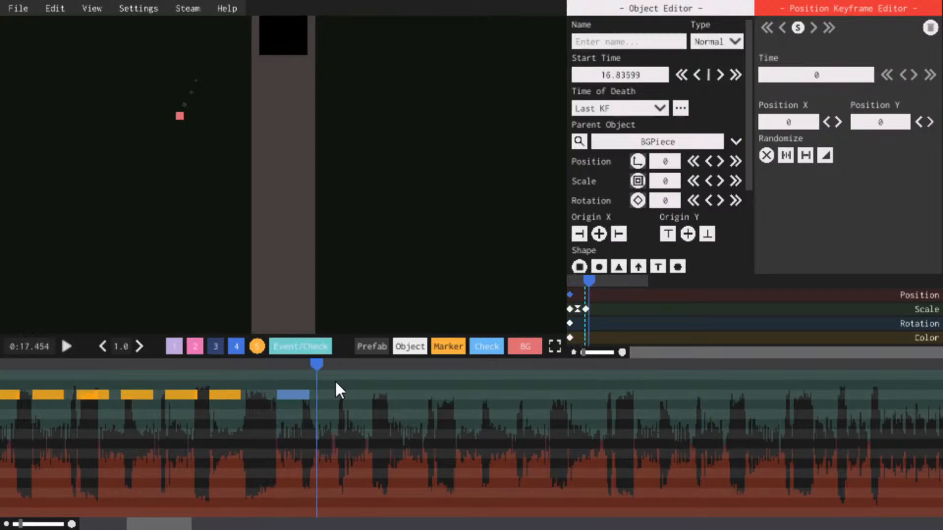
click(256, 365)
key(space)
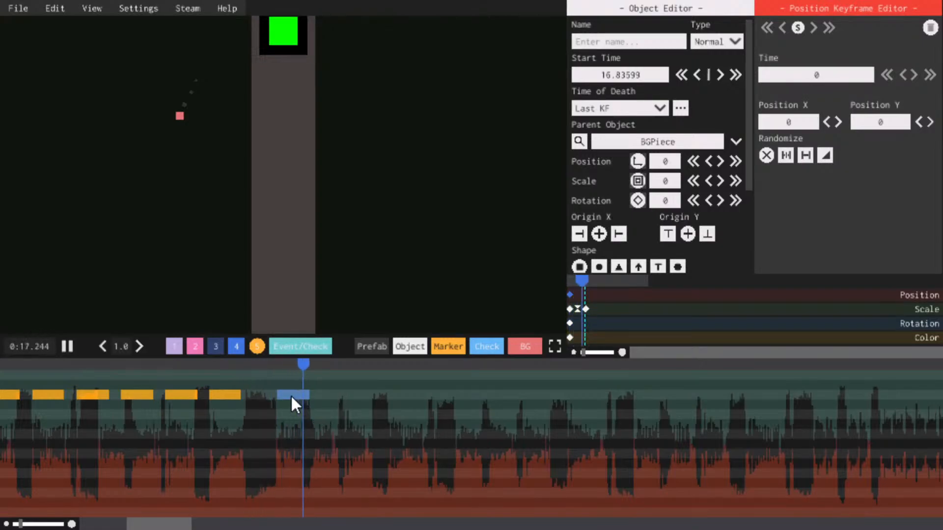
key(space)
drag(292, 395, 315, 399)
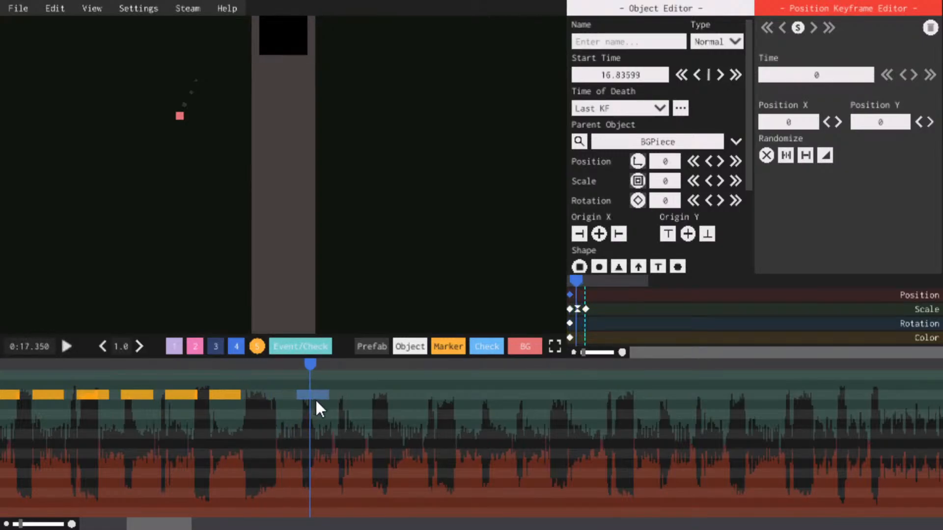
Replay the new flash against the music and nudge its start time to 17.159 s
click(275, 364)
key(space)
key(space)
click(277, 364)
key(space)
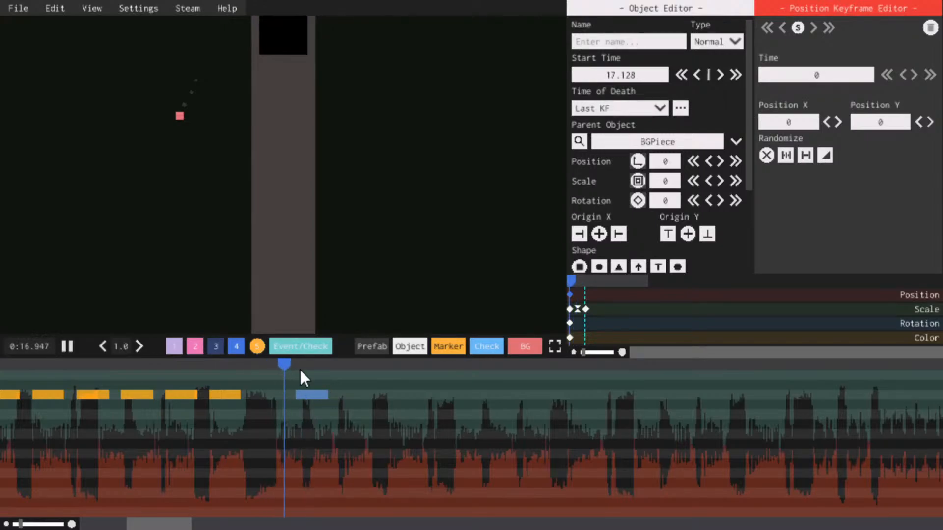
key(space)
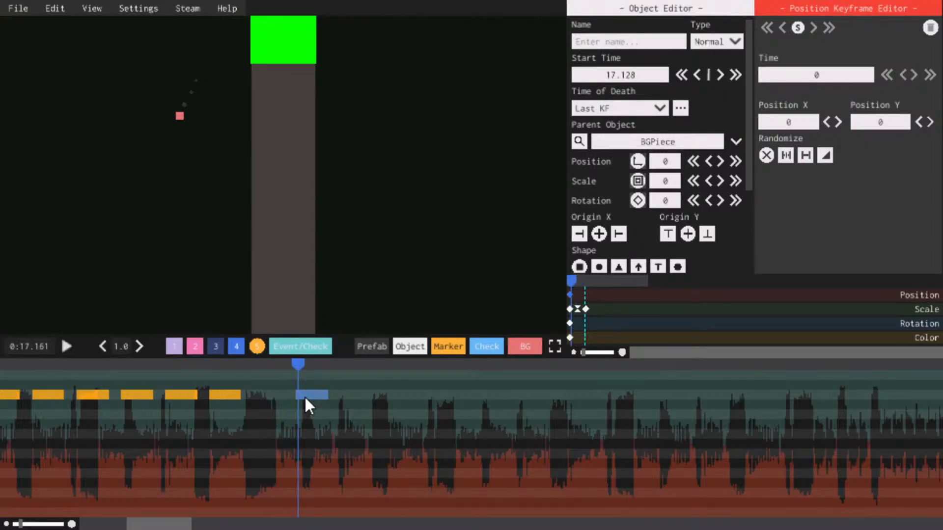
drag(311, 396, 311, 396)
key(space)
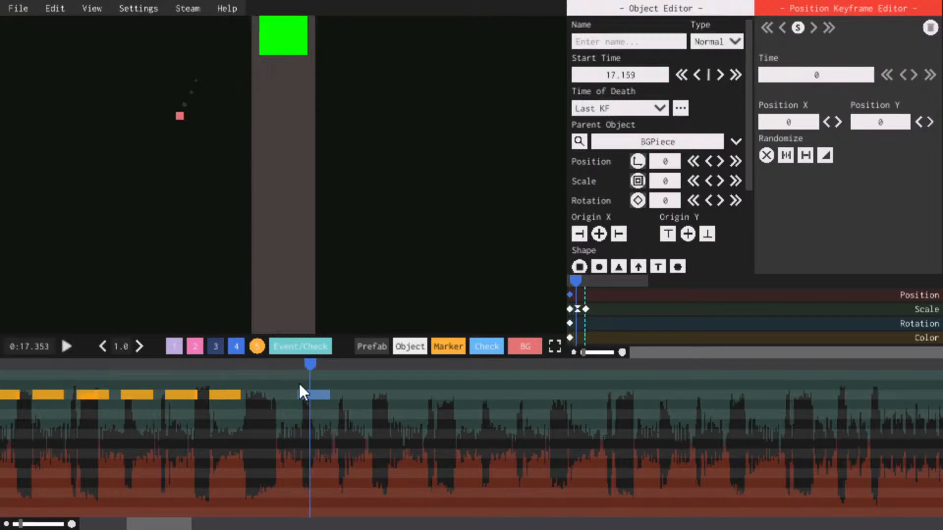
Duplicate the flash object for the next beat and align the copy to start at 17.87 s
click(298, 364)
key(space)
key(ctrl+c)
key(ctrl+v)
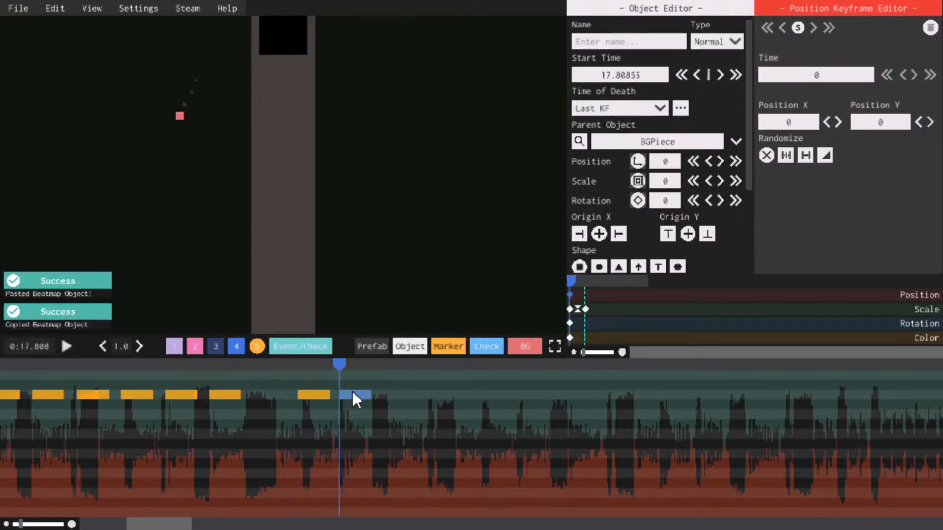
drag(354, 396, 362, 396)
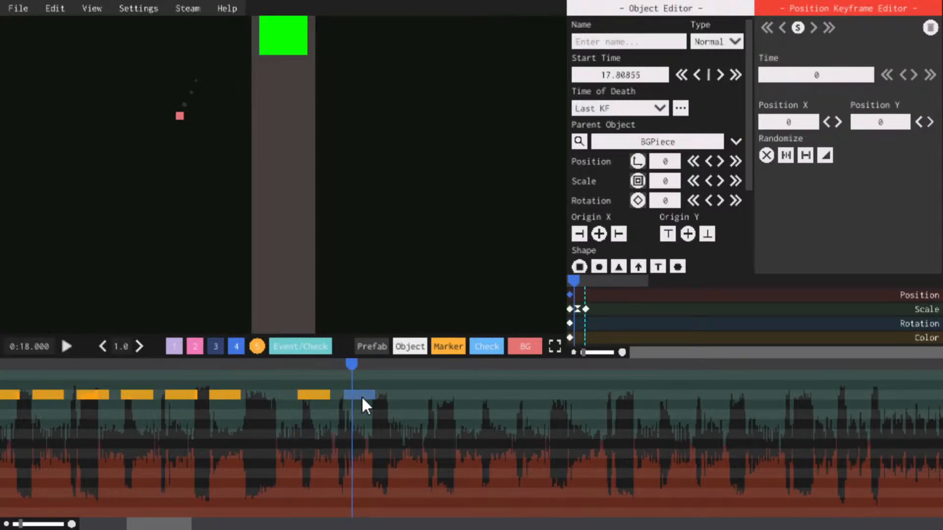
Check the last flash against the music, then duplicate it with the copy starting at 18.603 s
click(324, 365)
key(space)
key(ctrl+c)
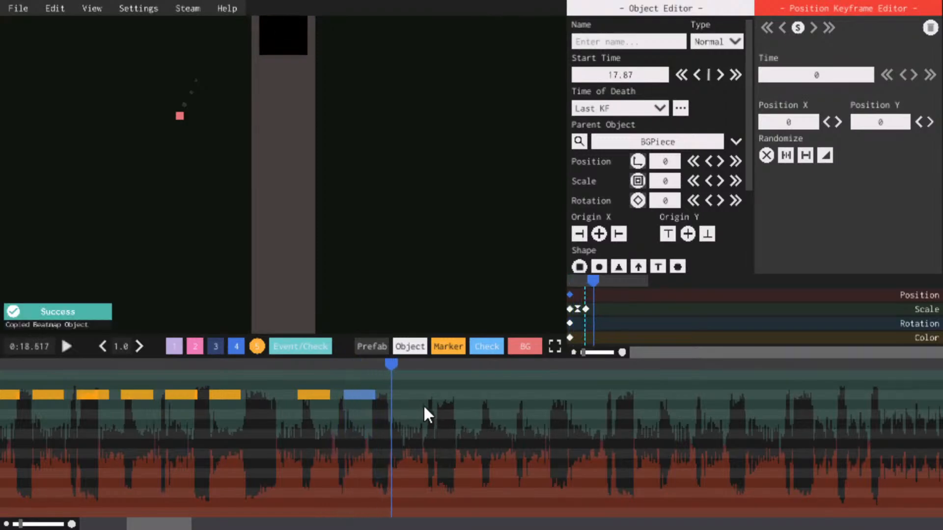
key(ctrl+v)
key(space)
drag(401, 394, 398, 394)
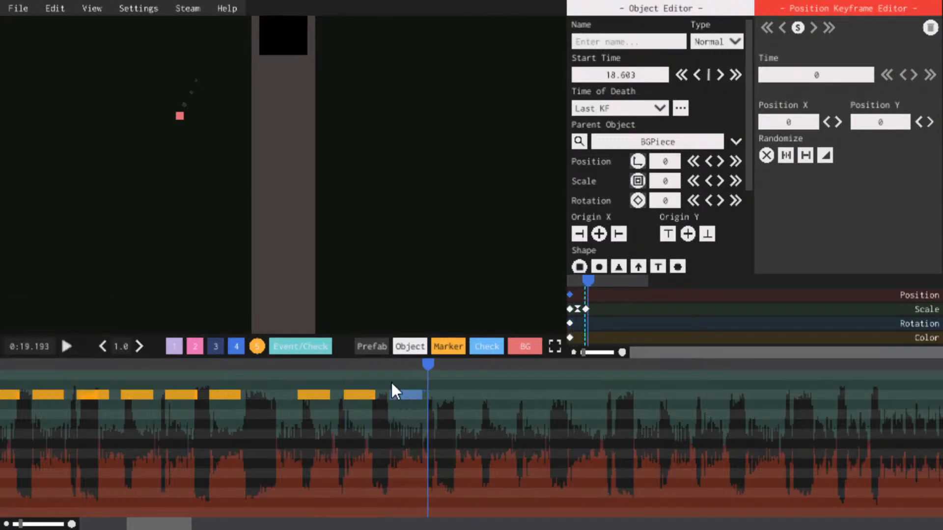
Replay the last flash and add another copy for the next beat, starting at 19.288 s
click(379, 363)
key(space)
key(space)
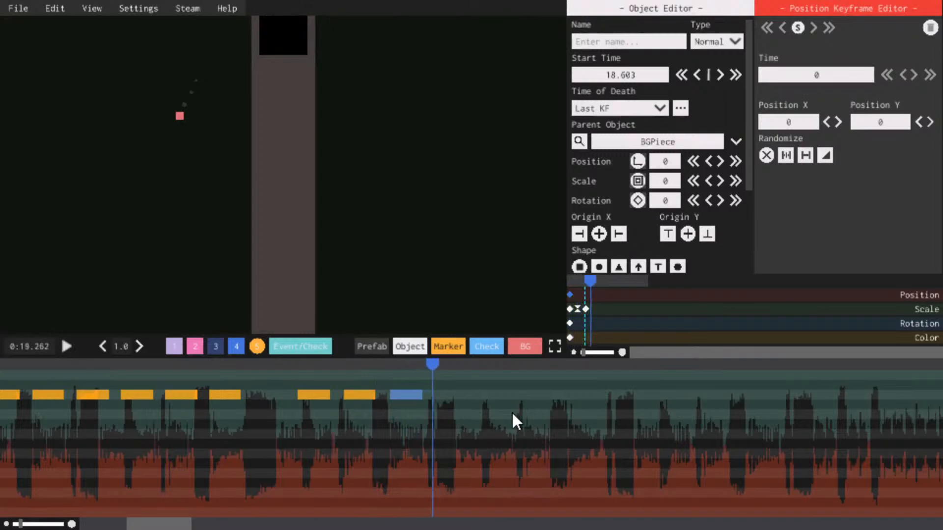
key(ctrl+c)
key(ctrl+v)
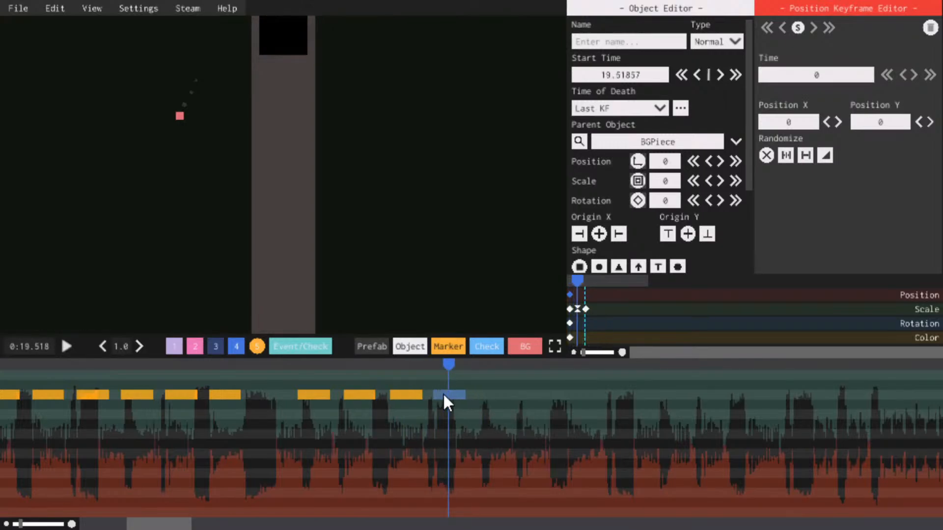
drag(444, 393, 444, 393)
Play through the latest flash and paste a copy of it starting at about 19.96 s
click(422, 367)
key(space)
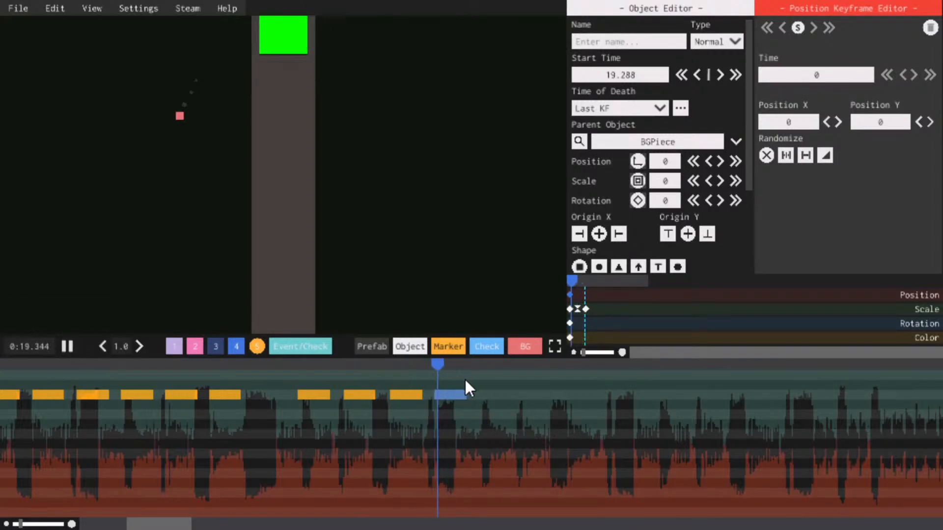
key(ctrl+c)
key(ctrl+v)
key(space)
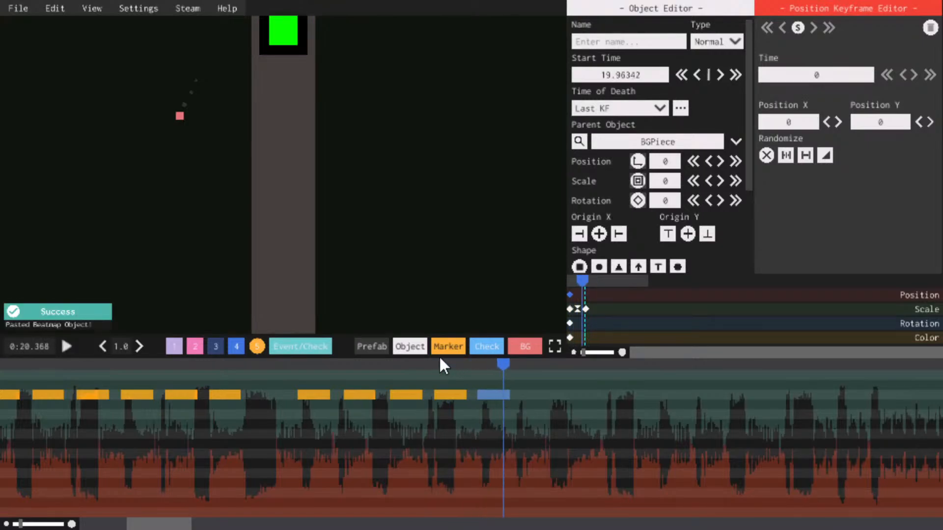
Replay the beat and paste another copy of the flash object starting at about 20.68 s
click(452, 365)
key(space)
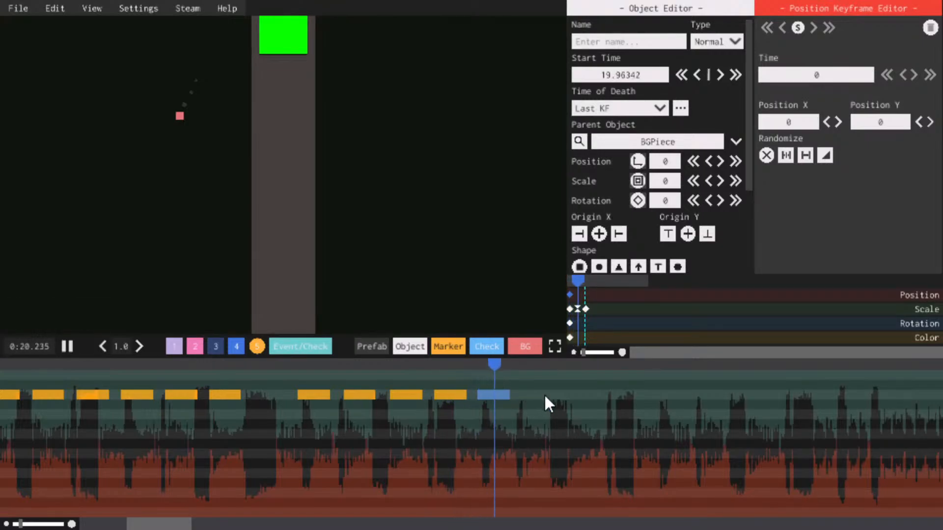
key(space)
key(ctrl+c)
key(ctrl+v)
Play on from the previous flash and paste a copy starting at about 21.42 s
click(493, 364)
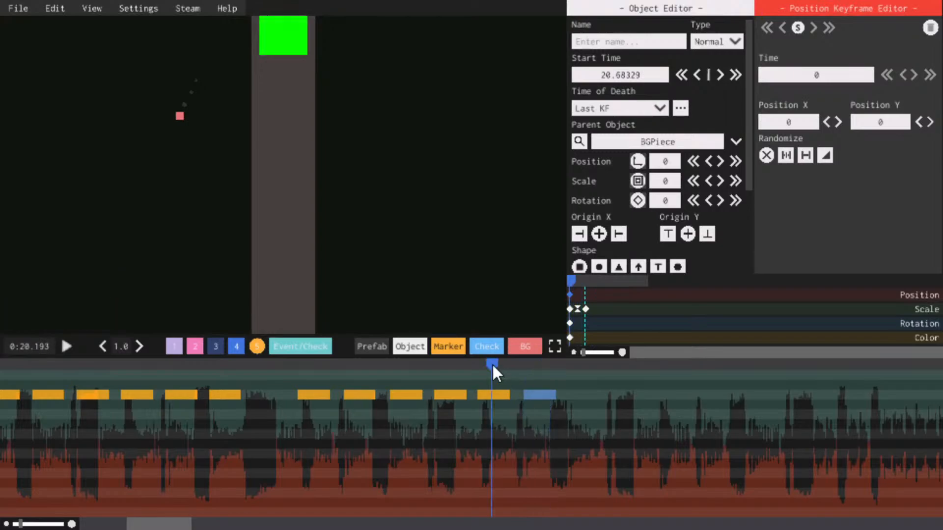
key(space)
key(space)
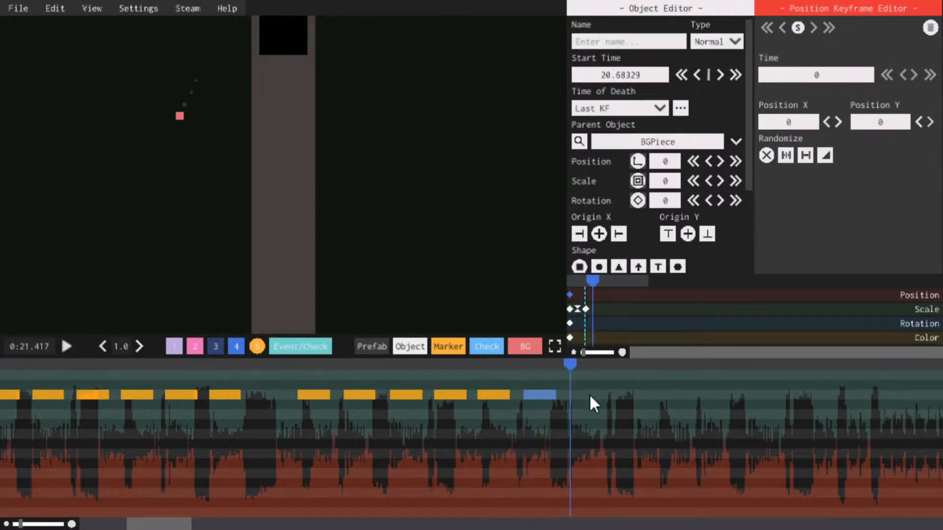
key(ctrl+c)
key(ctrl+v)
Verify the latest flash in playback and duplicate it, shifting the copy to start at 22.075 s
key(space)
click(539, 362)
key(space)
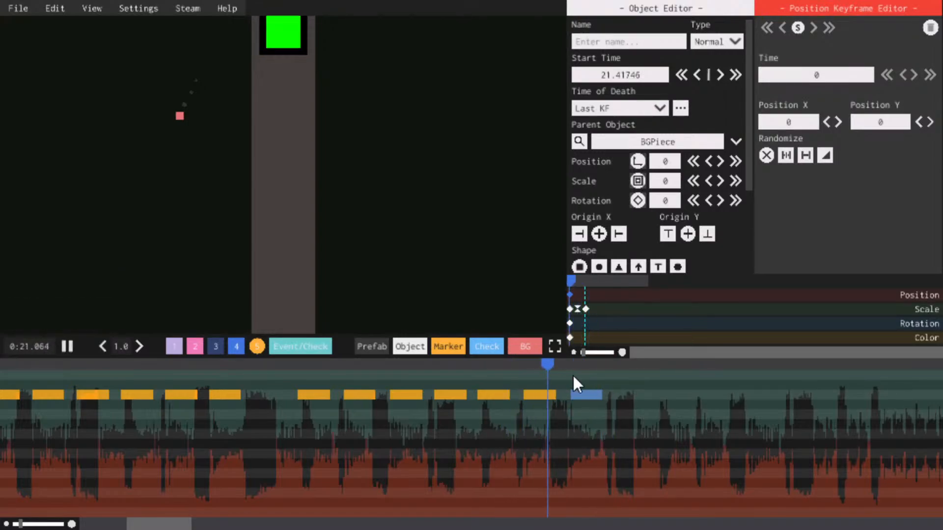
key(space)
key(space)
key(space)
key(ctrl+c)
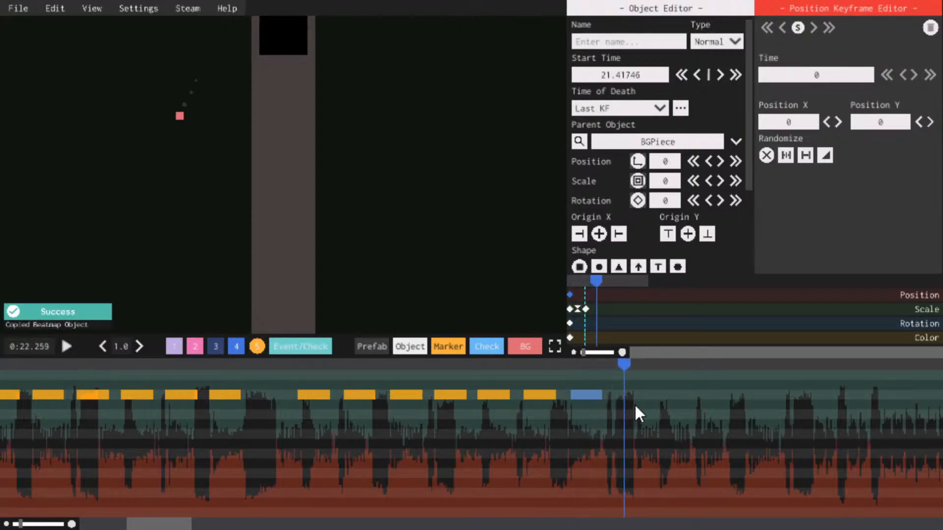
key(ctrl+v)
drag(637, 397, 621, 394)
Duplicate the flash for the following beat and shift the copy to start at 22.792 s
key(space)
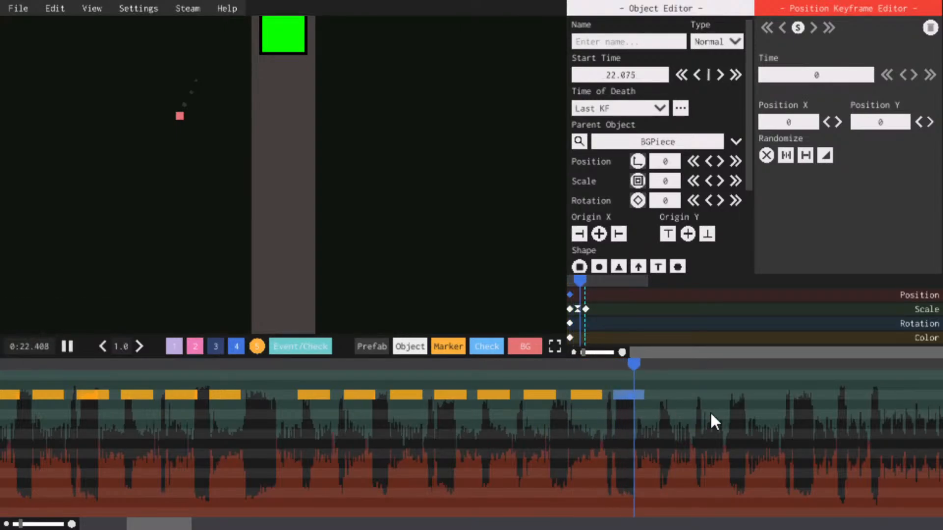
key(space)
key(space)
key(space)
key(ctrl+c)
key(ctrl+v)
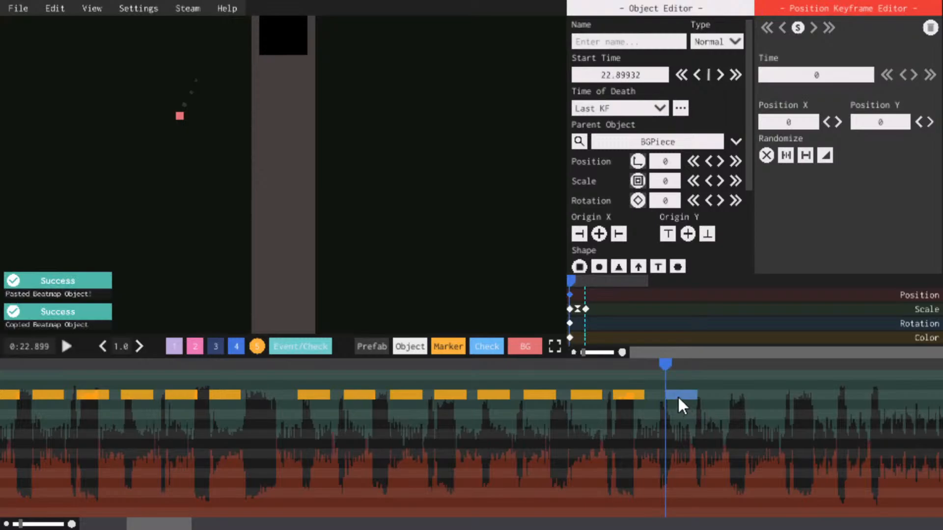
drag(662, 360, 655, 360)
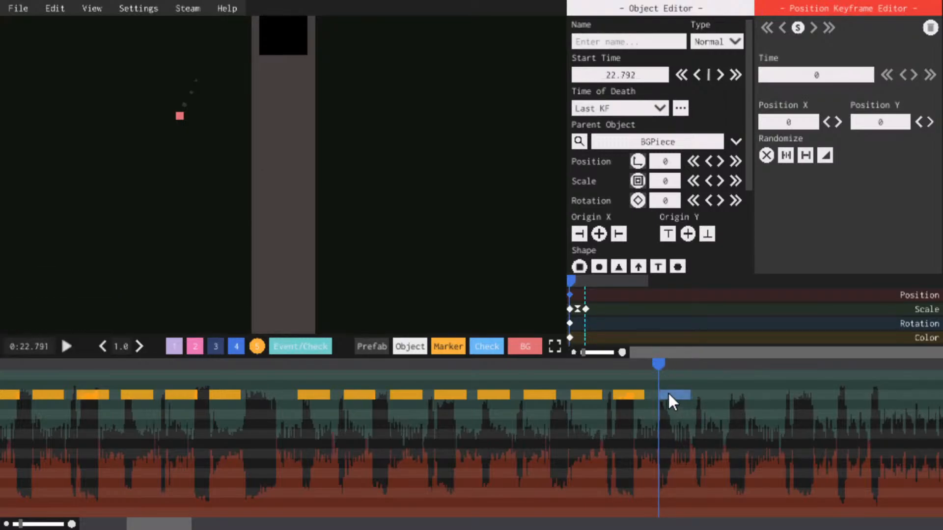
Replay the latest flash with the music and add a copy for the next beat, starting at 23.483 s
key(space)
click(636, 361)
key(space)
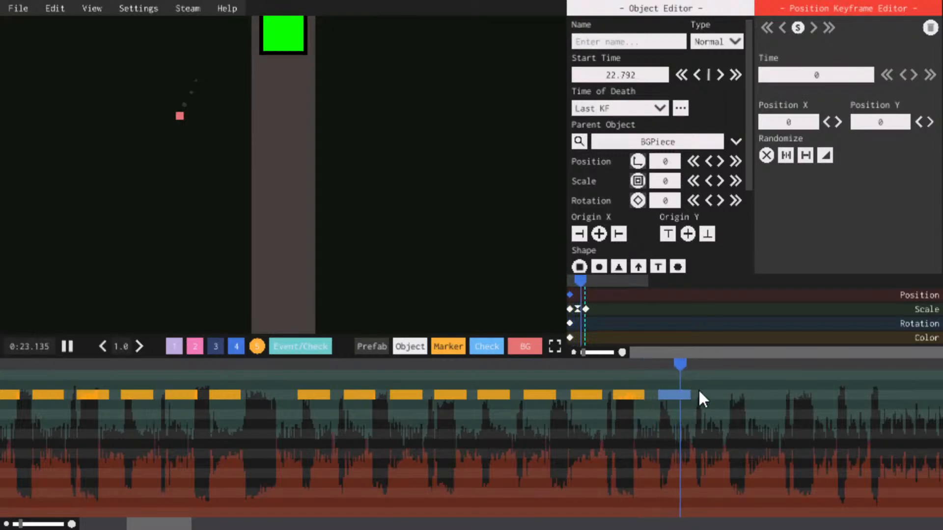
key(space)
key(ctrl+c)
key(ctrl+v)
key(space)
key(space)
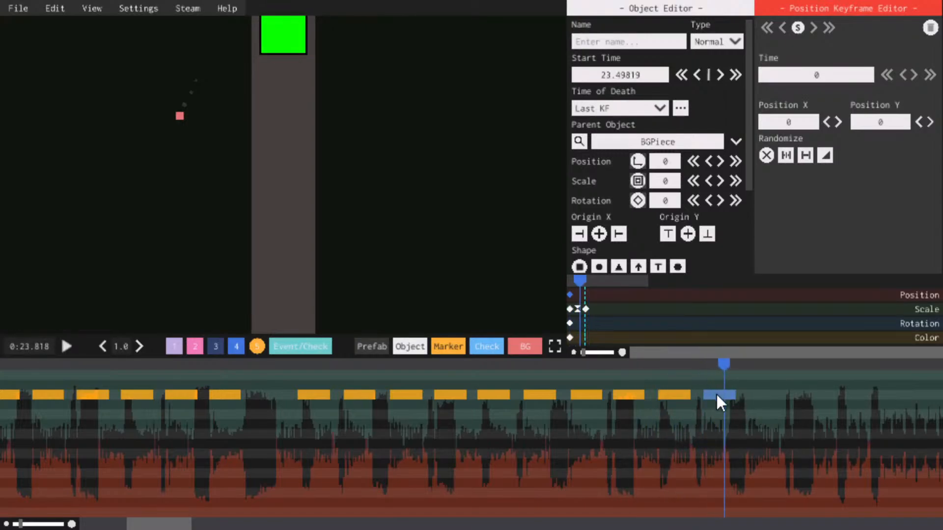
mouse_move(709, 394)
mouse_down()
mouse_move(689, 378)
mouse_move(724, 395)
mouse_up()
Check the last flash's timing in playback and duplicate it with the copy starting at 24.156 s
click(681, 364)
key(space)
key(space)
click(684, 363)
key(space)
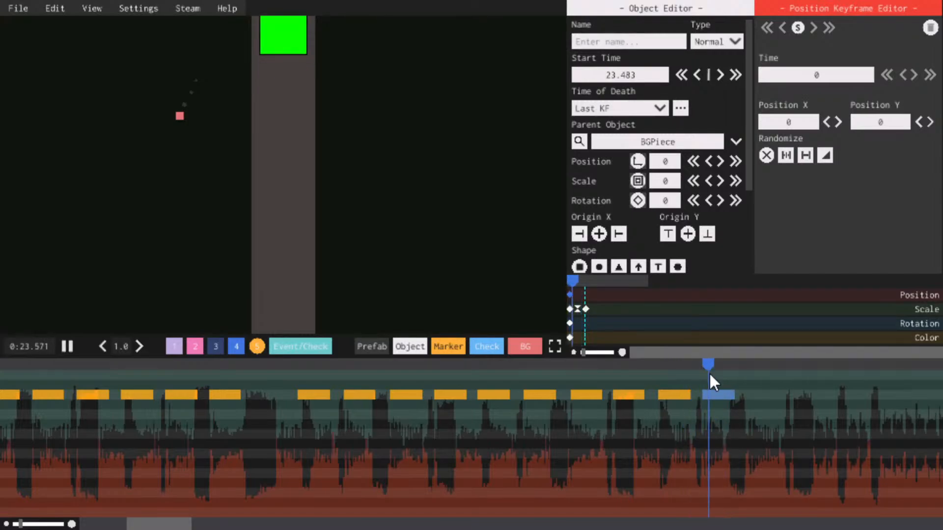
key(space)
click(737, 388)
key(space)
key(space)
key(ctrl+c)
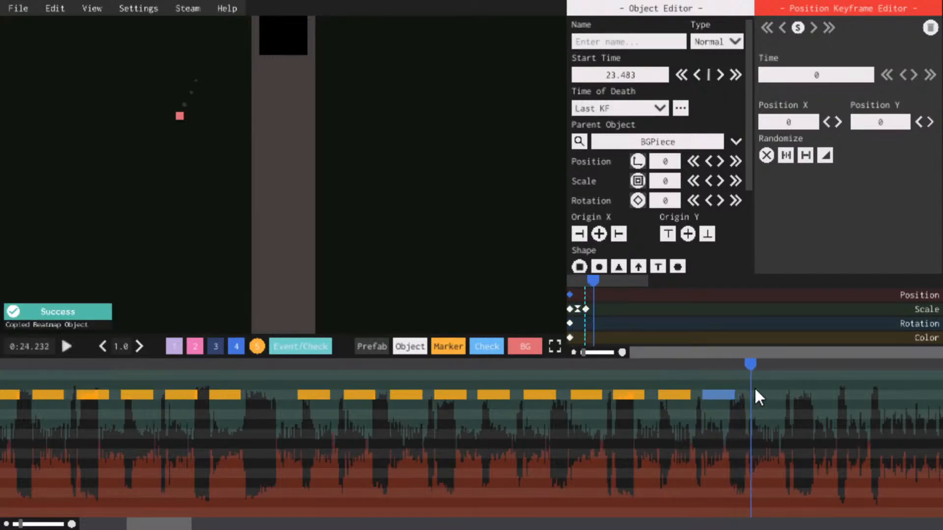
key(ctrl+v)
Play on to the next beat and duplicate the flash, moving the copy to start at 24.87 s
click(727, 365)
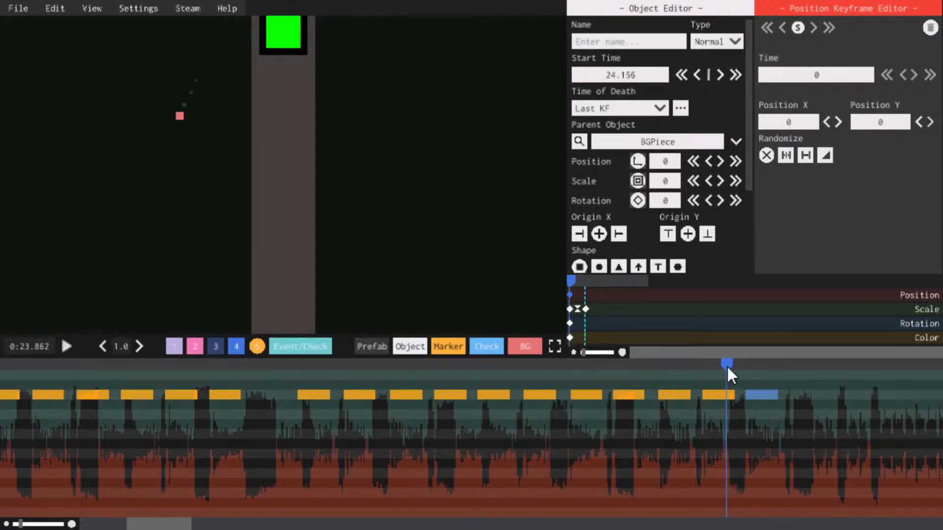
key(space)
key(space)
drag(129, 523, 185, 524)
click(350, 424)
key(space)
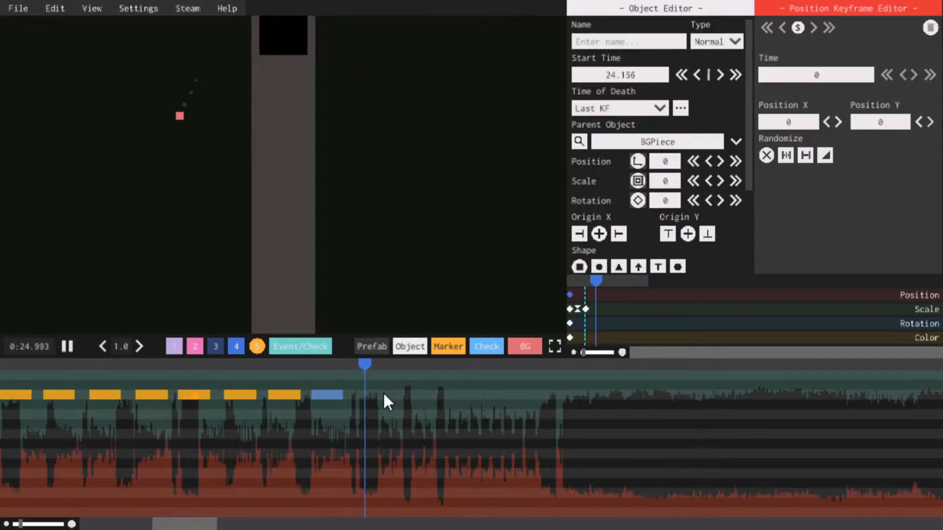
key(space)
key(ctrl+c)
key(ctrl+v)
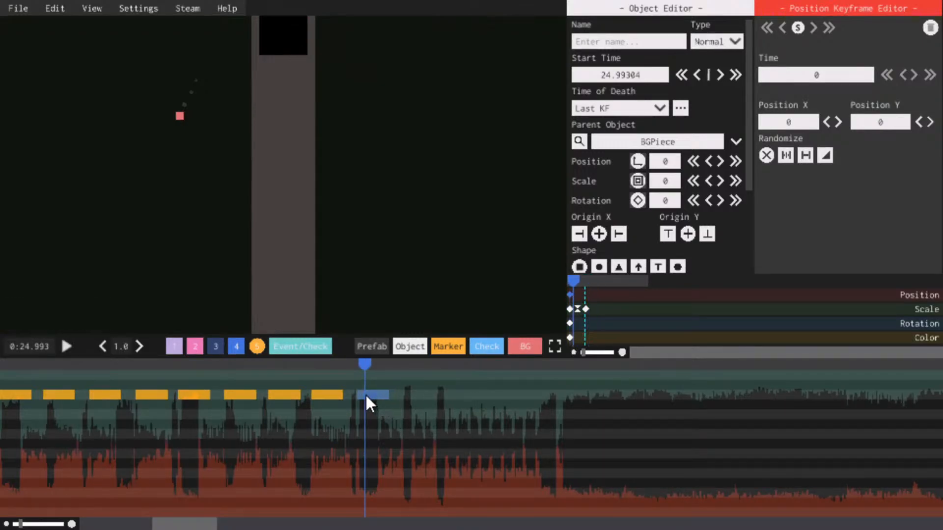
drag(366, 394, 359, 394)
Replay the latest flash, locate the next hit at about 25.25 s and paste a copy there
click(344, 369)
key(space)
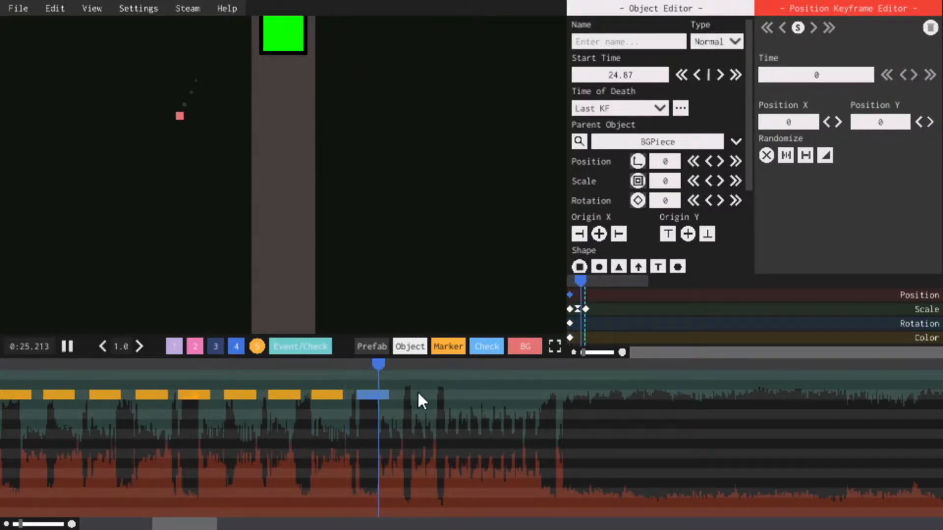
click(331, 363)
key(space)
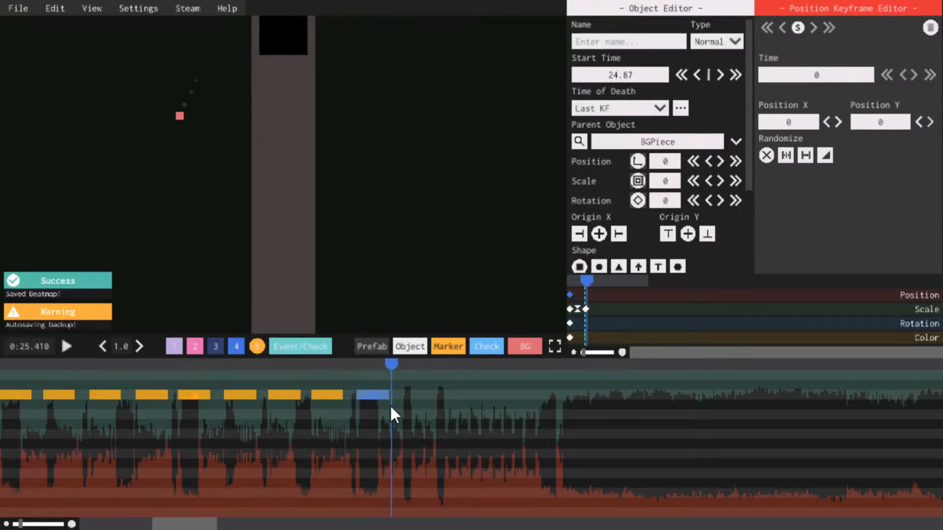
mouse_move(375, 370)
mouse_down()
mouse_move(366, 370)
mouse_move(381, 379)
mouse_move(375, 365)
mouse_up()
click(381, 364)
key(ctrl+c)
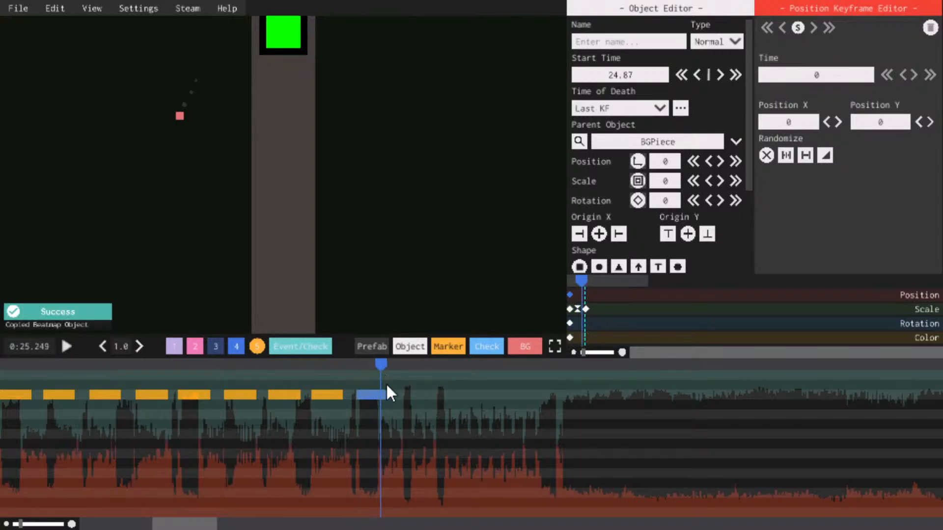
key(ctrl+v)
Paste one more flash copy for the following hit, move its start to 25.706 s and play it back
key(space)
key(space)
key(ctrl+v)
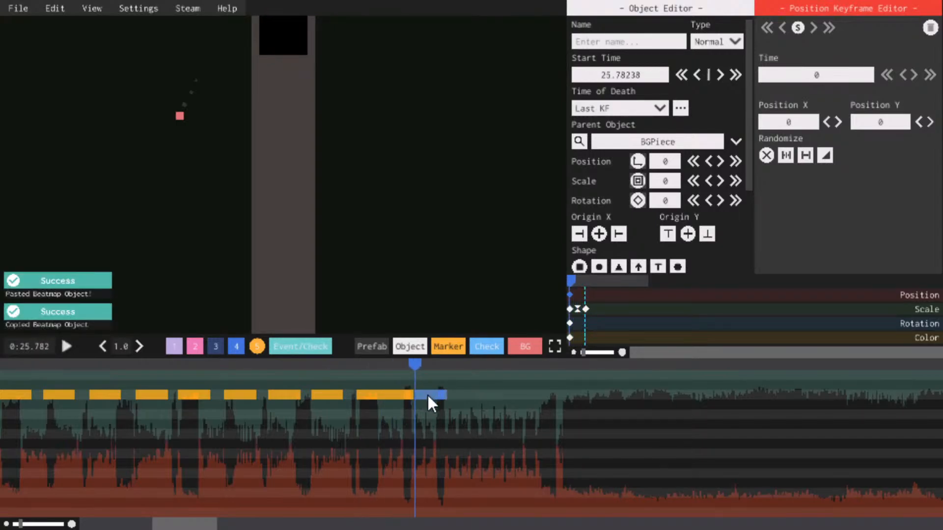
drag(417, 392, 425, 392)
key(space)
key(space)
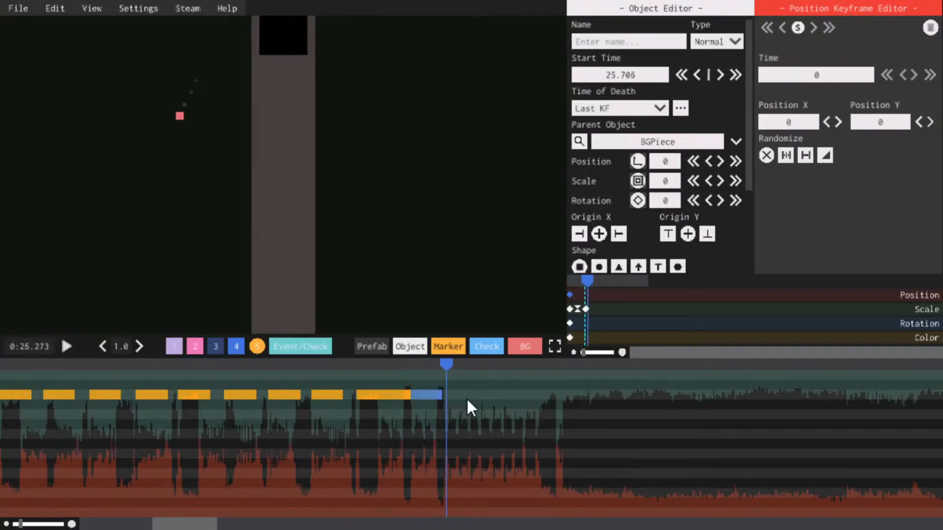
Paste a flash copy for the hit after 25.706 s, move its start to 26.227 s and replay it
key(ctrl+v)
key(space)
key(space)
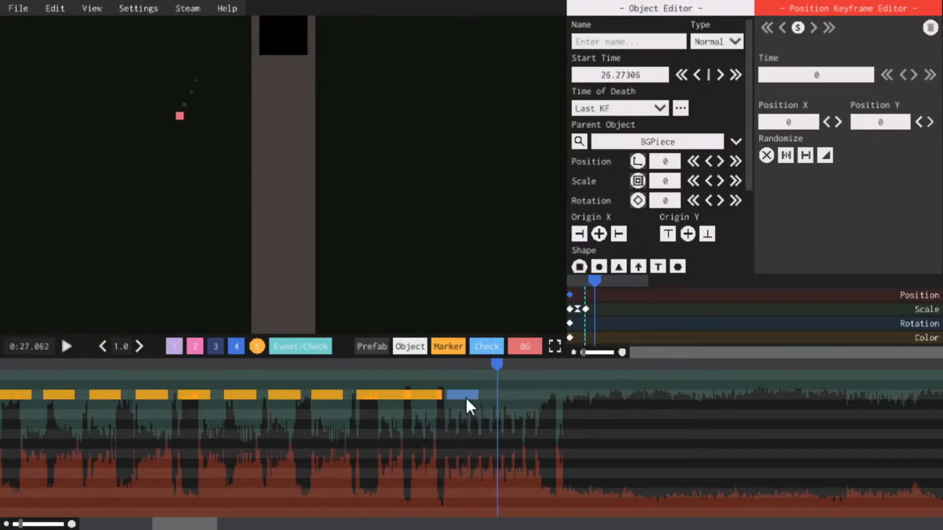
drag(458, 392, 454, 389)
key(space)
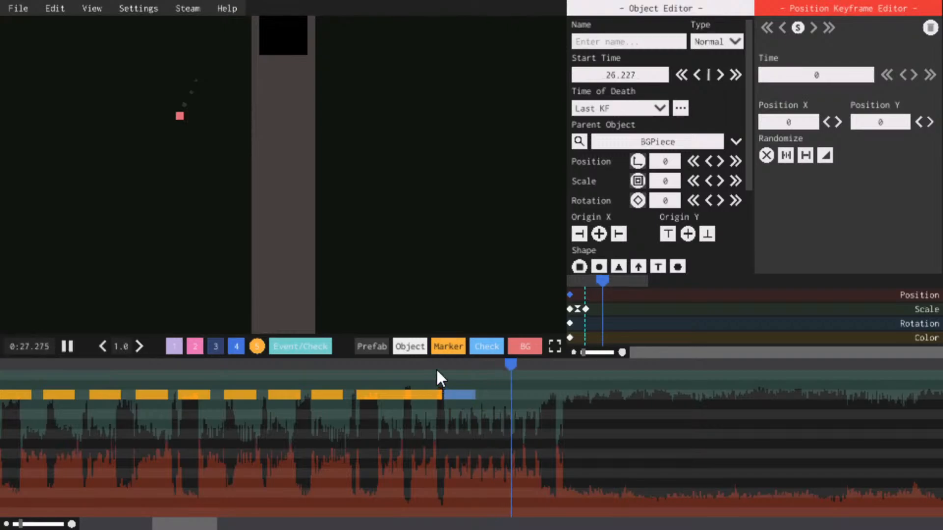
click(436, 367)
key(space)
Duplicate the flash so the copy starts at about 26.63 s, and play on to the next hit
drag(463, 361, 447, 361)
key(ctrl+c)
key(ctrl+v)
key(space)
key(space)
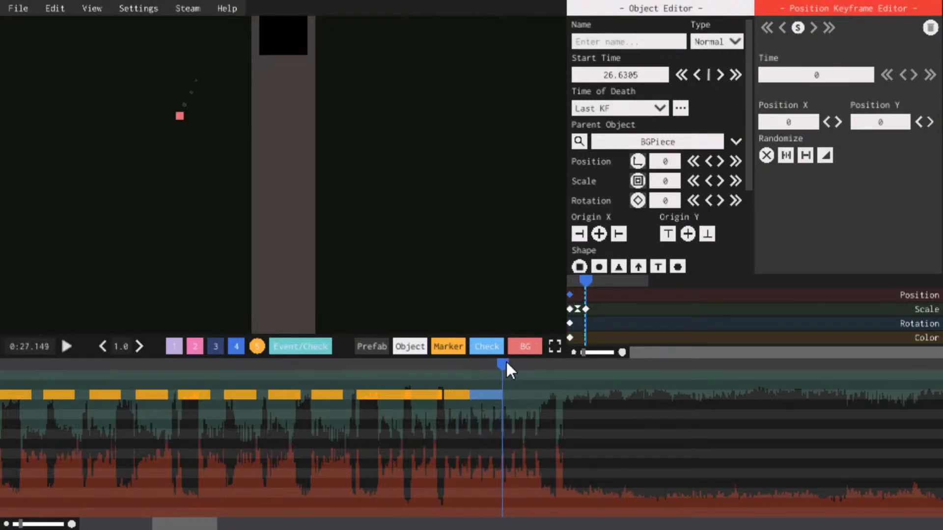
Paste two more flash copies on the following hits, starting at about 27.15 s and 27.67 s
key(ctrl+v)
key(space)
drag(513, 366, 535, 366)
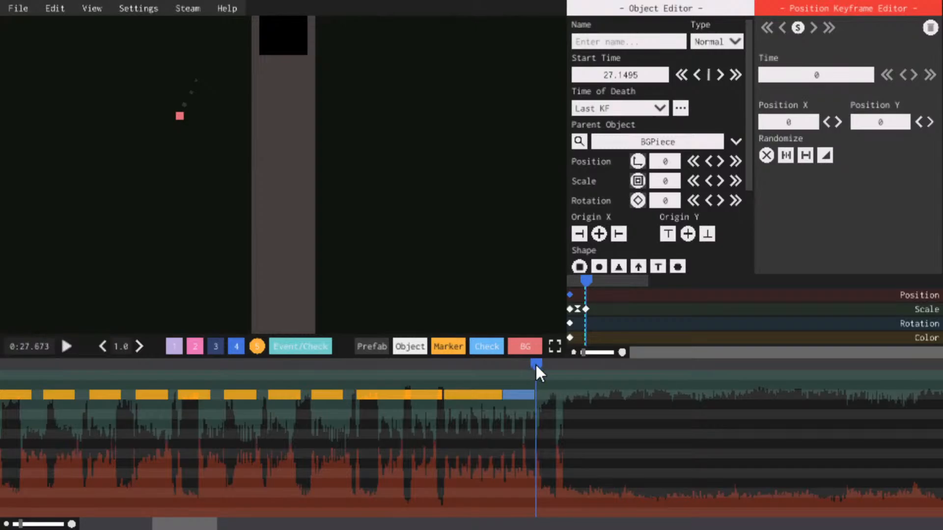
key(ctrl+v)
key(space)
Replay the newest flashes from about 24.89 s and save the level
click(344, 362)
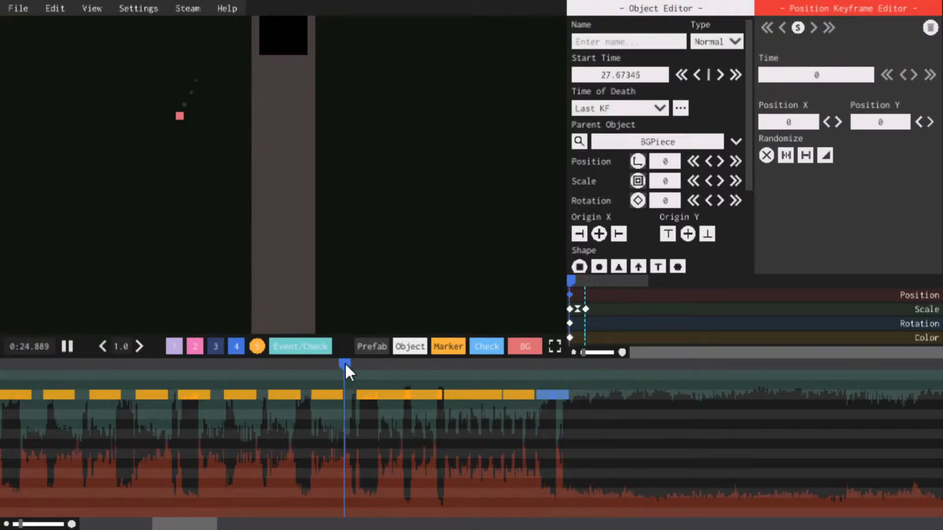
key(ctrl+s)
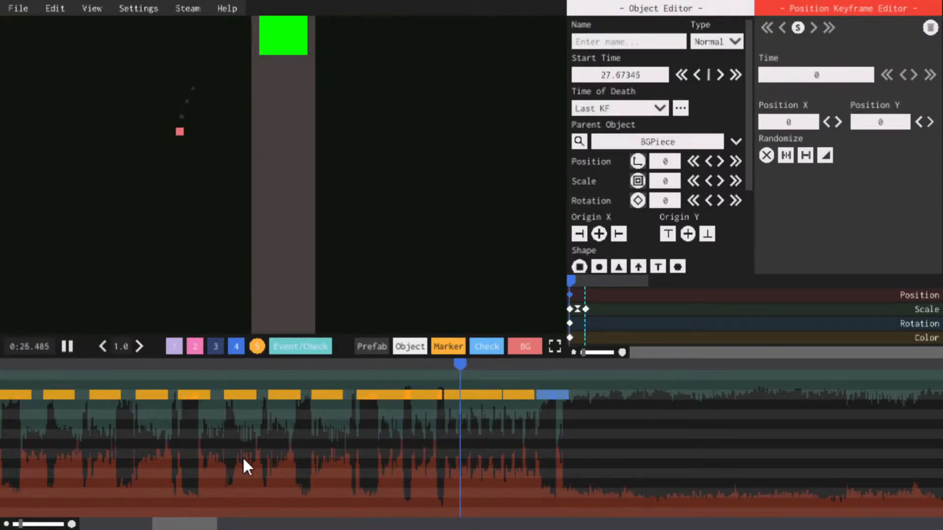
scroll(243, 458, down, 3)
key(space)
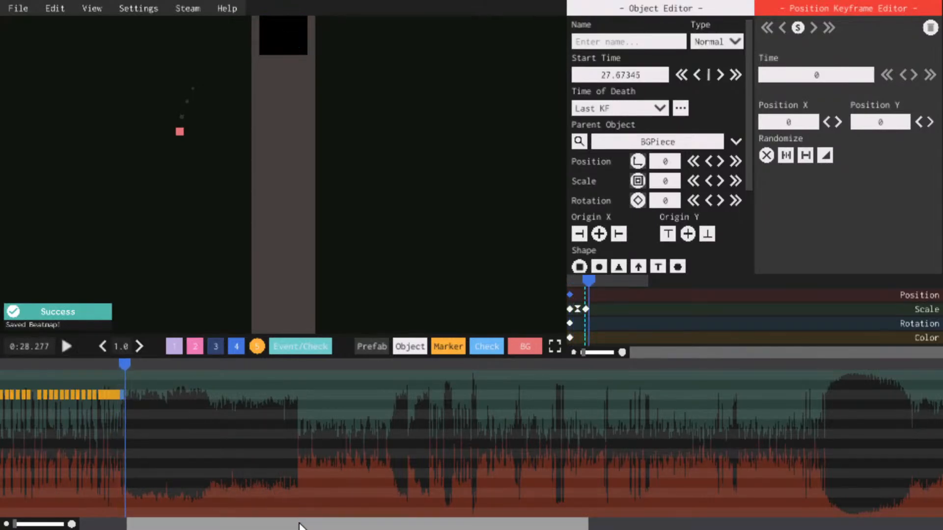
Select the BGPiece object near the start of the level and play back its motion around its last two position keyframes
drag(300, 525, 190, 518)
click(40, 386)
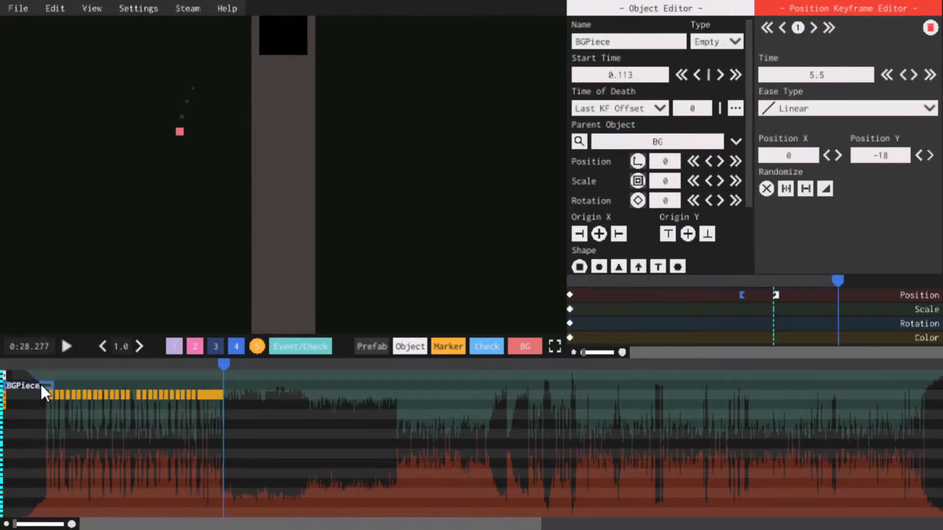
click(771, 296)
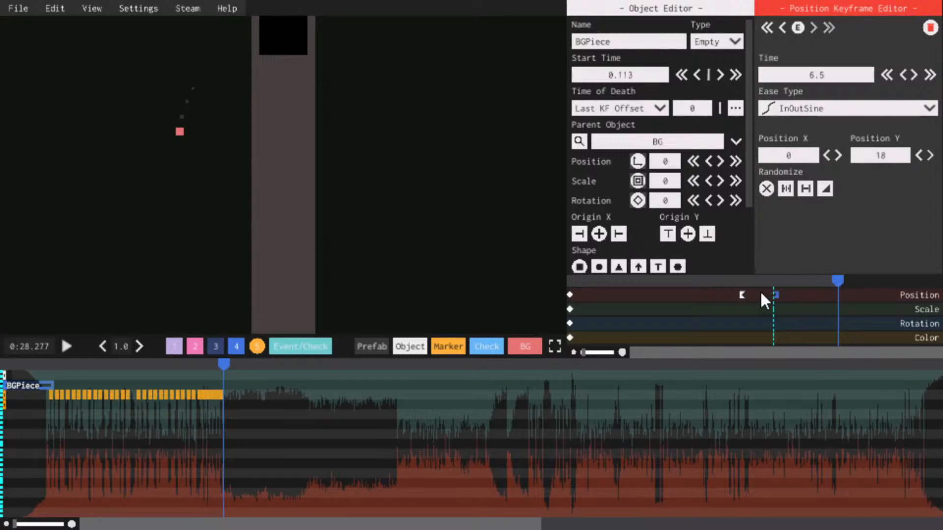
click(753, 281)
key(space)
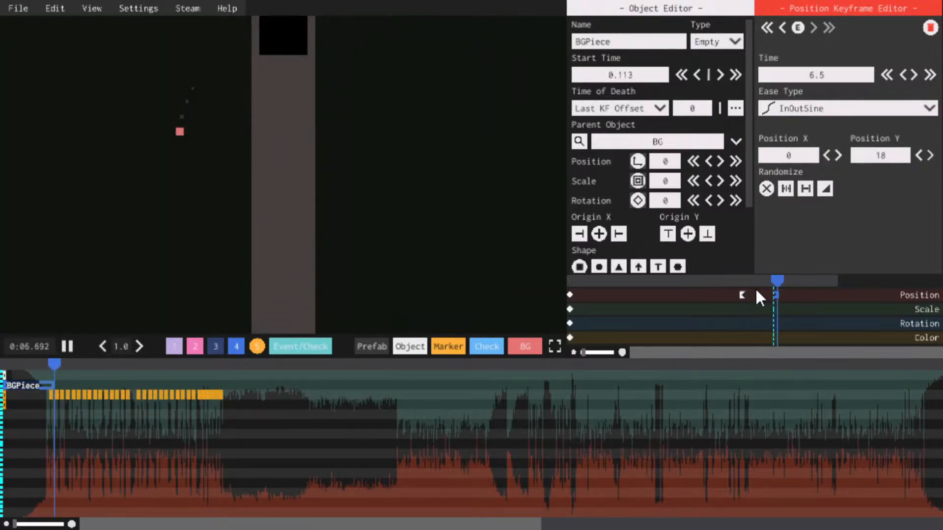
click(726, 282)
key(space)
key(space)
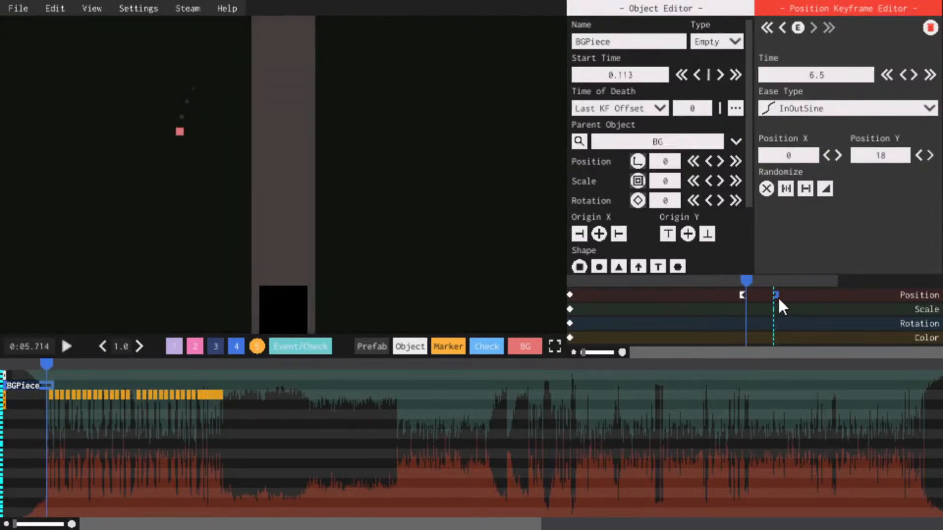
Add a position keyframe to BGPiece at time 7.5 with Position Y -18, and play the movement
click(742, 295)
click(775, 294)
click(805, 295)
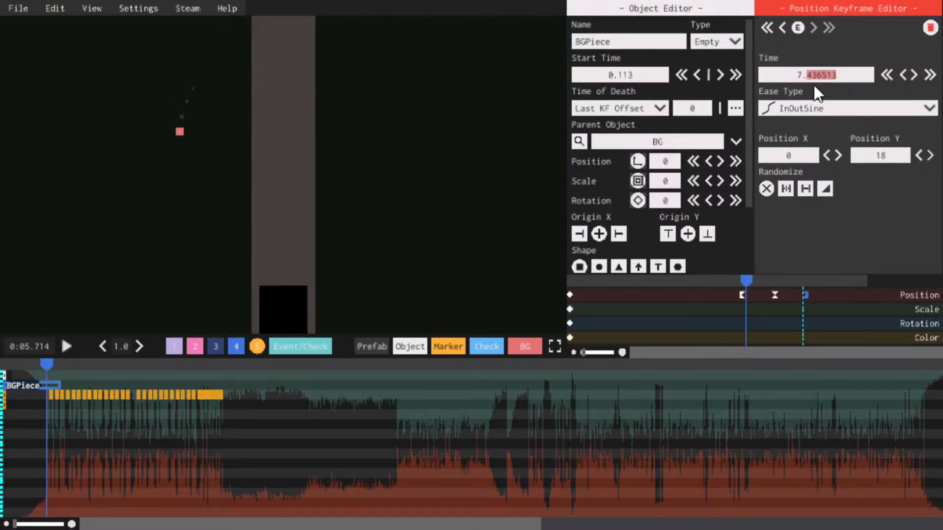
text(5)
click(867, 156)
text(-)
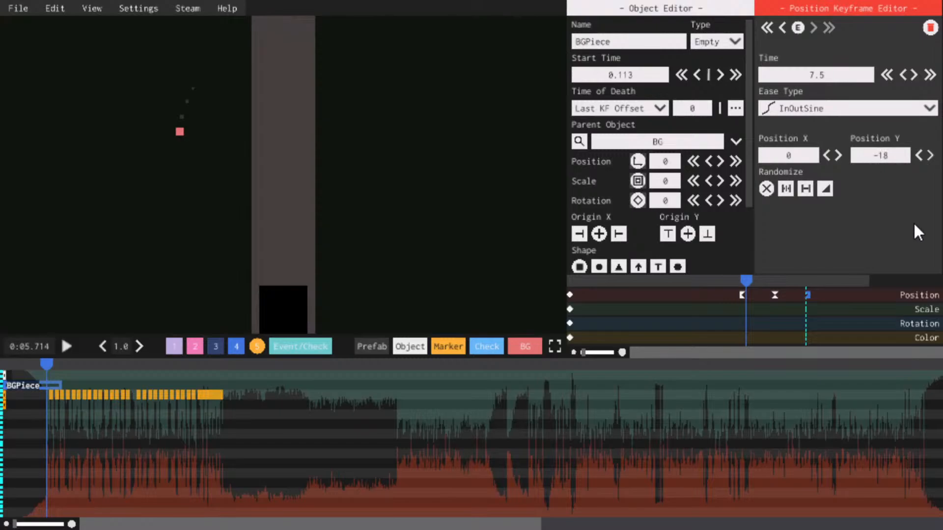
key(space)
key(space)
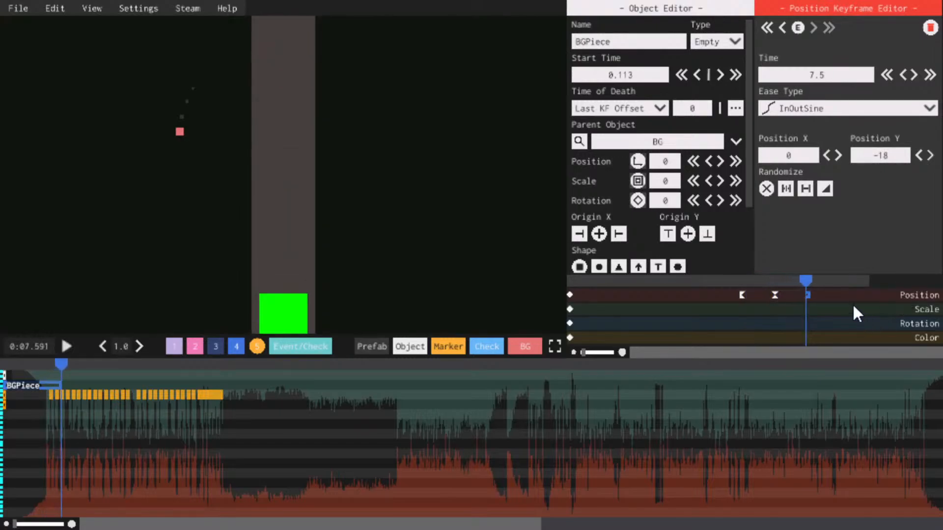
Add a BGPiece position keyframe at time 8.5 with Position Y 18 and play it back
click(844, 293)
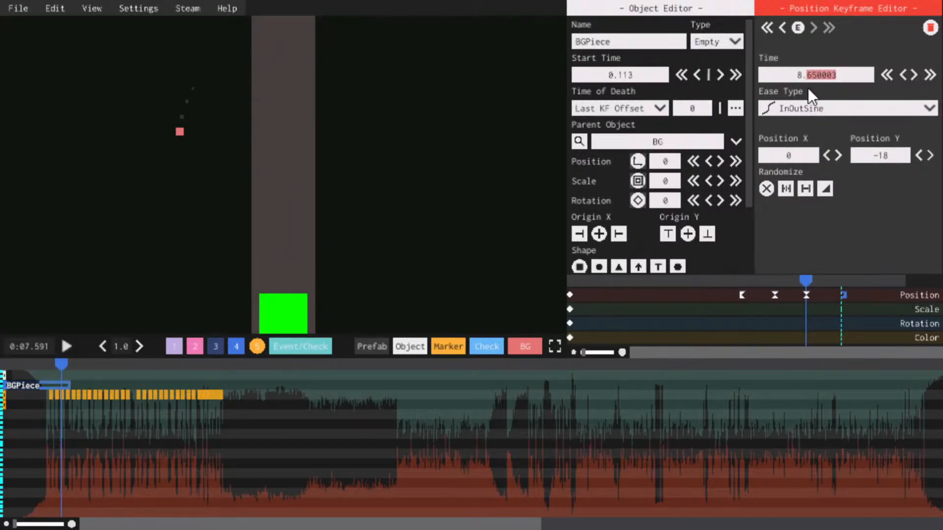
text(5)
click(889, 161)
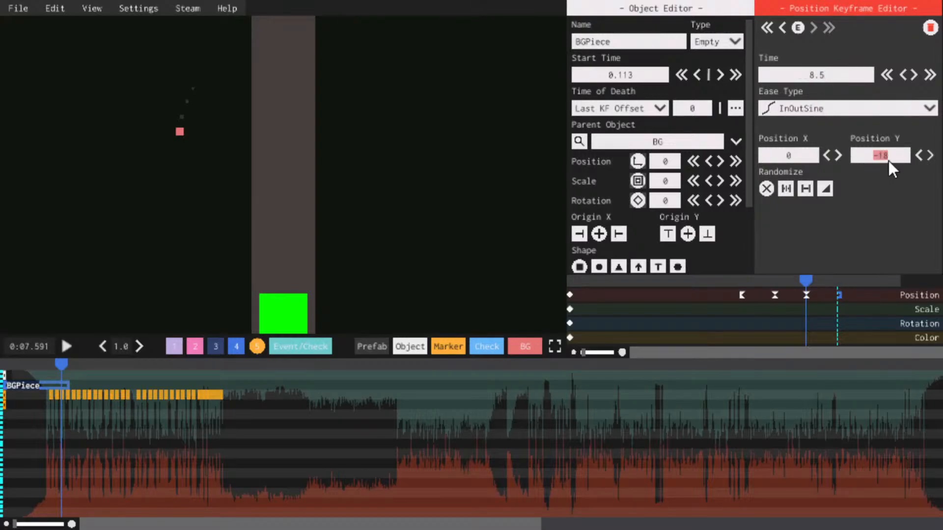
text(18)
key(space)
key(space)
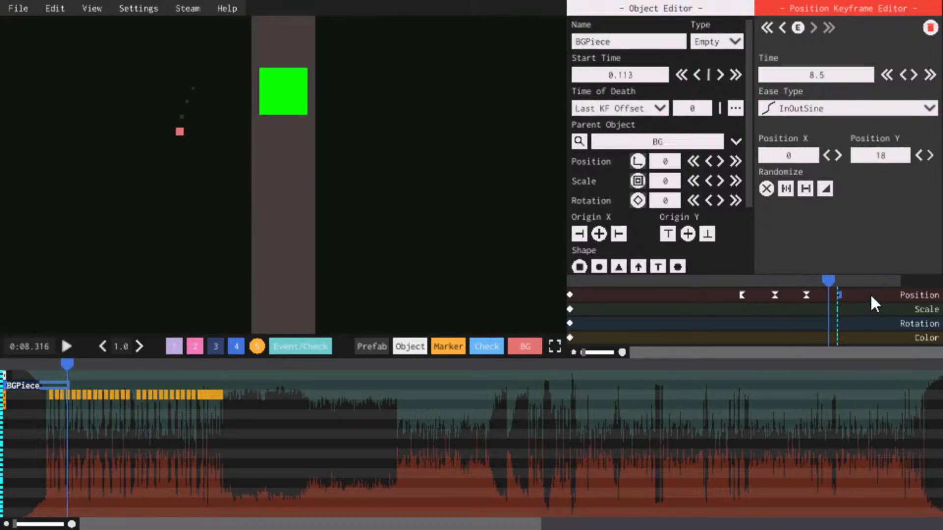
Add a BGPiece position keyframe at time 9.5 with Position Y -18 and replay the motion from the first movement
click(871, 294)
click(838, 74)
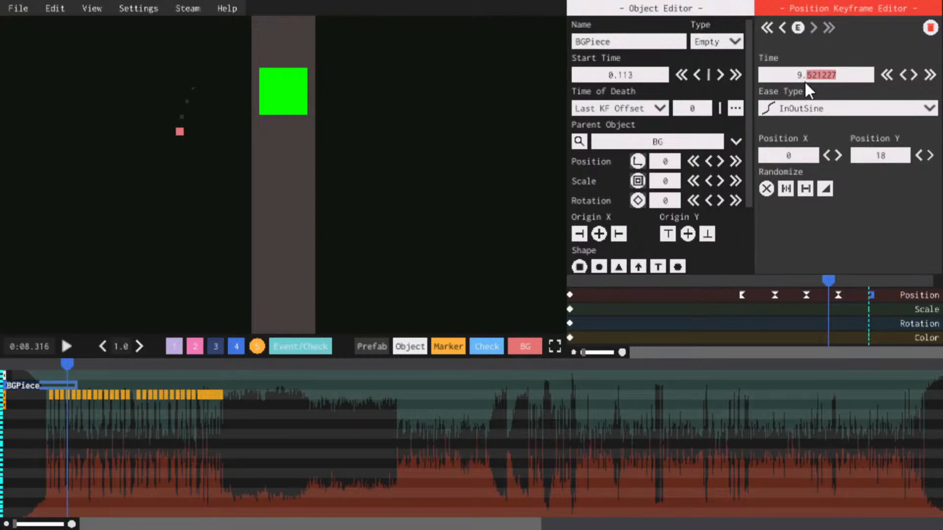
text(9.5)
click(867, 158)
text(-18)
key(space)
click(740, 280)
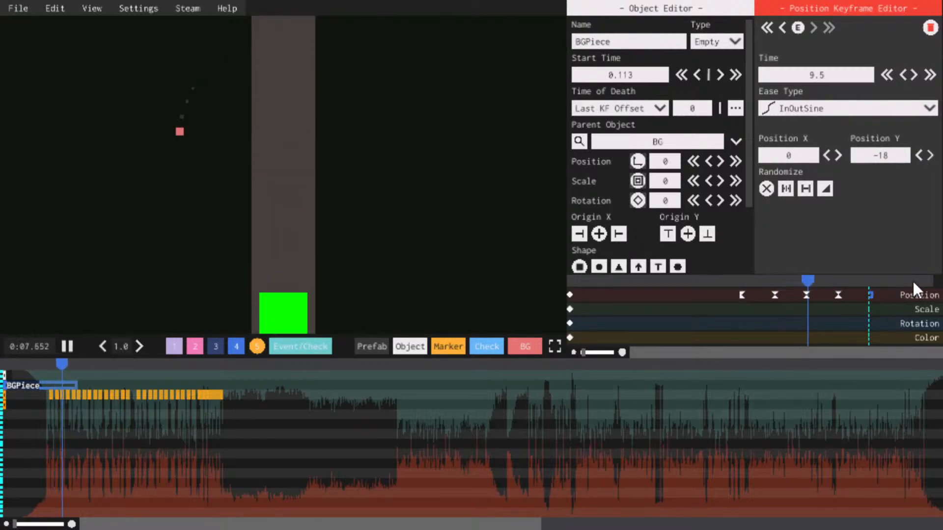
scroll(871, 294, down, 1)
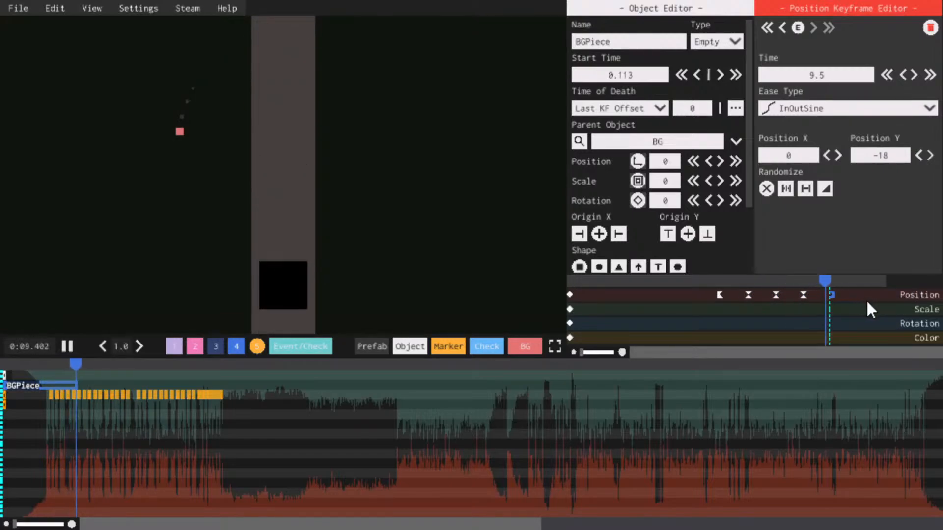
key(space)
Add a BGPiece position keyframe at time 10.5 with Position Y 18 and play up to it
click(865, 294)
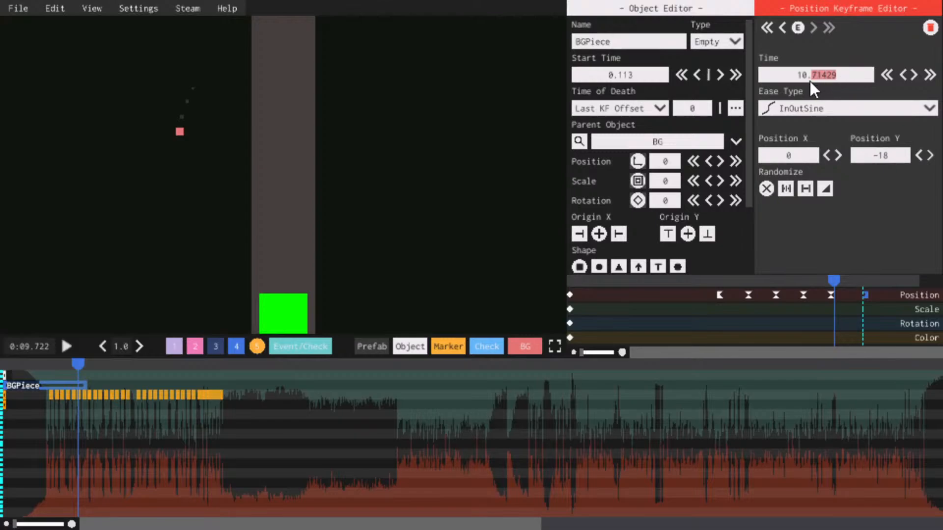
text(5)
click(877, 156)
text(18)
key(space)
key(space)
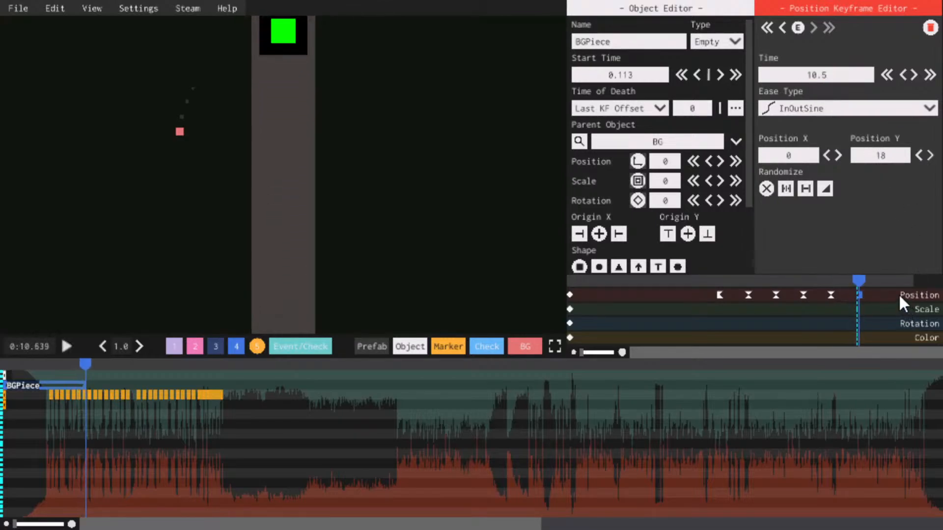
Add a BGPiece position keyframe at time 11.5 with Position Y -18 and play on
click(895, 294)
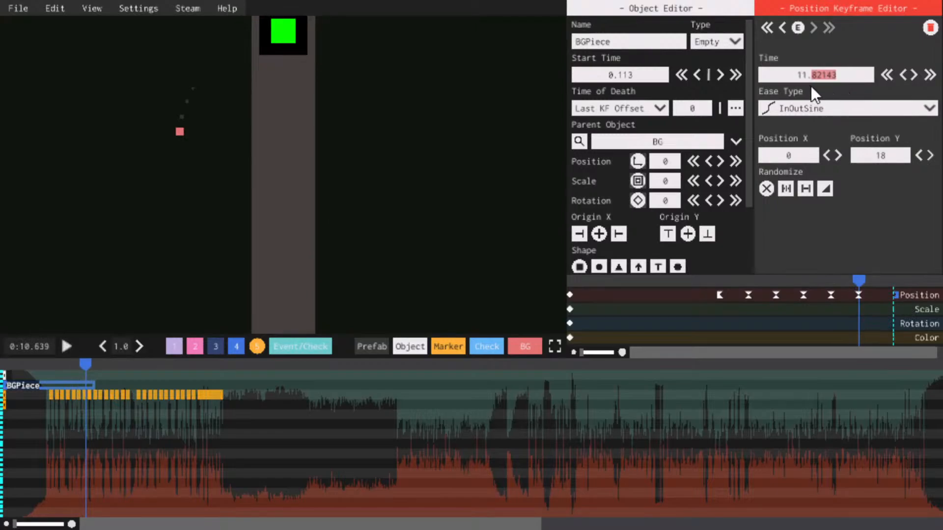
text(5)
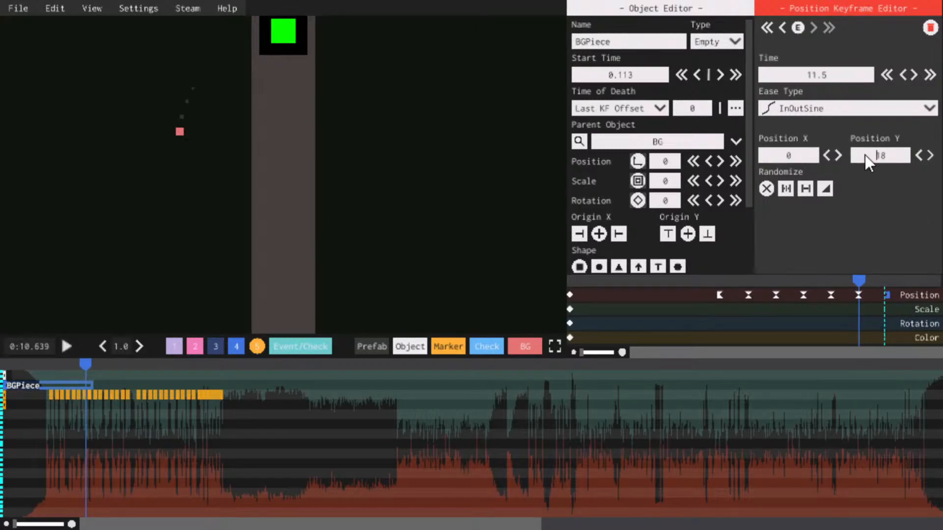
text(-)
key(space)
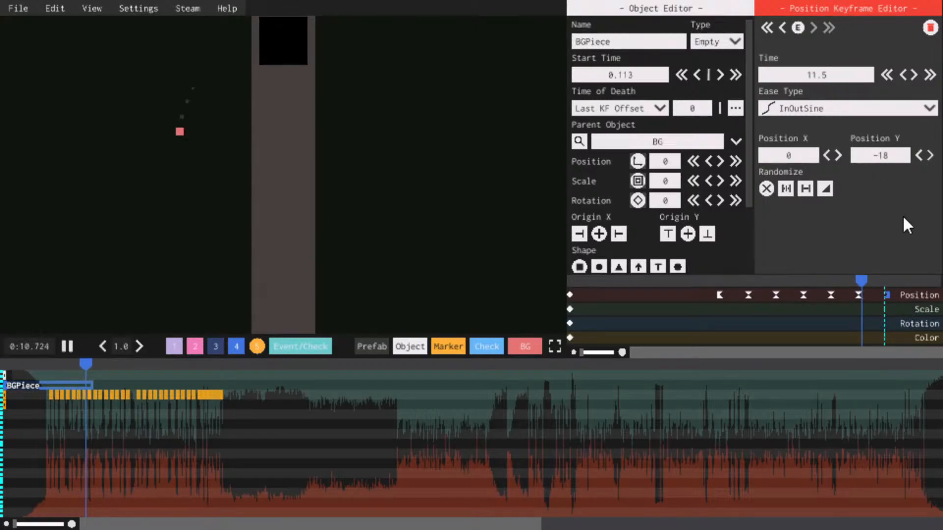
Add a BGPiece position keyframe at time 12.5 with Position Y 18 and play past it
click(923, 294)
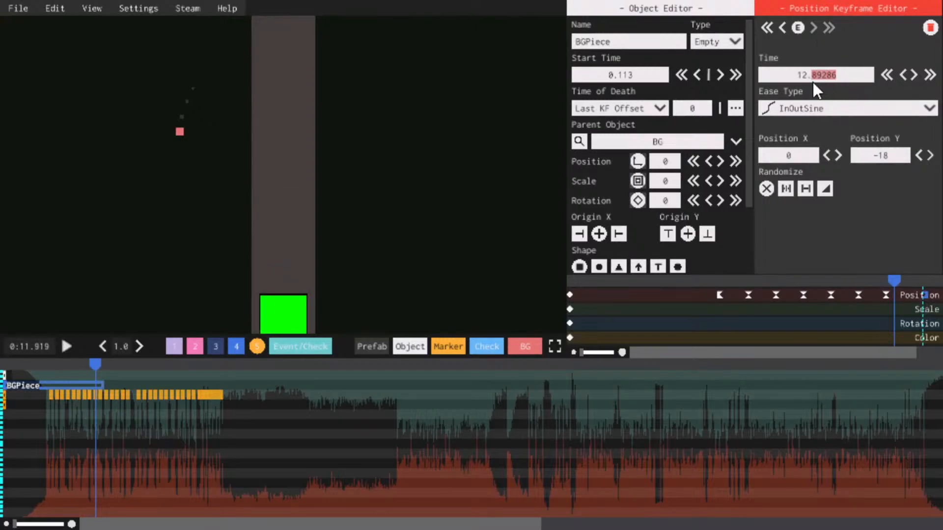
text(518)
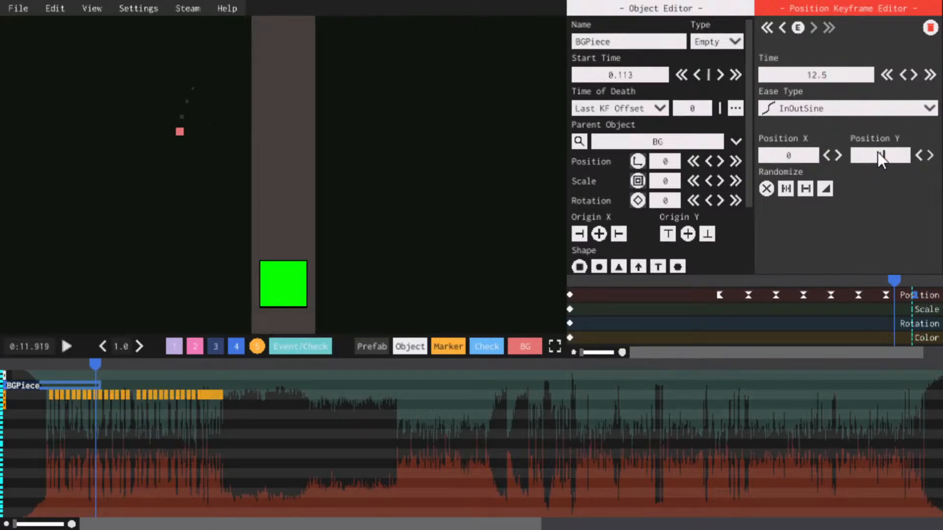
key(space)
drag(907, 350, 918, 352)
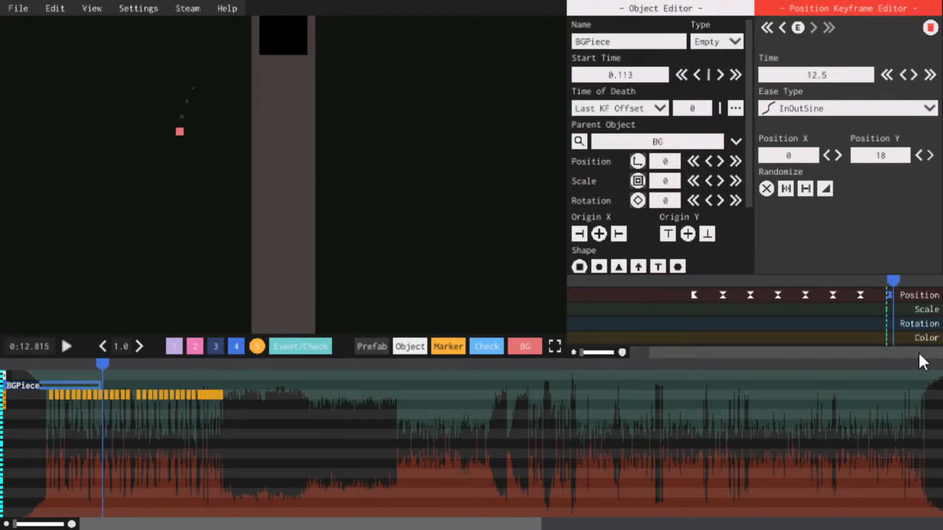
Replay the up-and-down motion of BGPiece from its earlier keyframes and save the level
click(835, 282)
key(space)
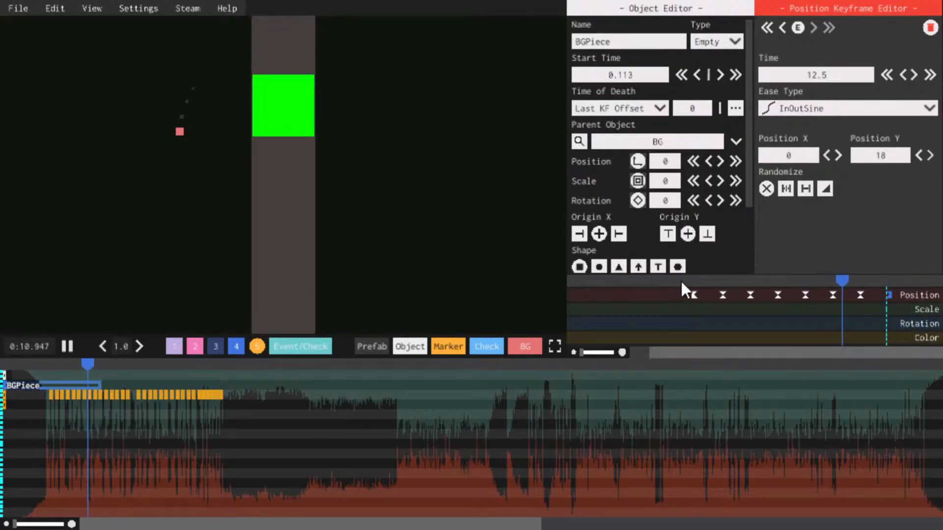
click(688, 281)
key(ctrl+s)
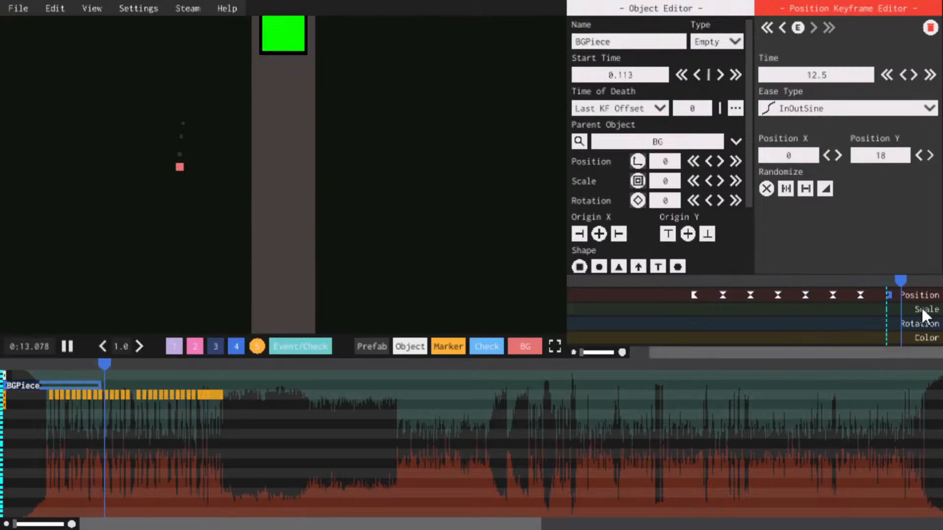
Add a BGPiece position keyframe at time 13.5 with Position Y -18 and play back the last movements
key(space)
right_click(913, 293)
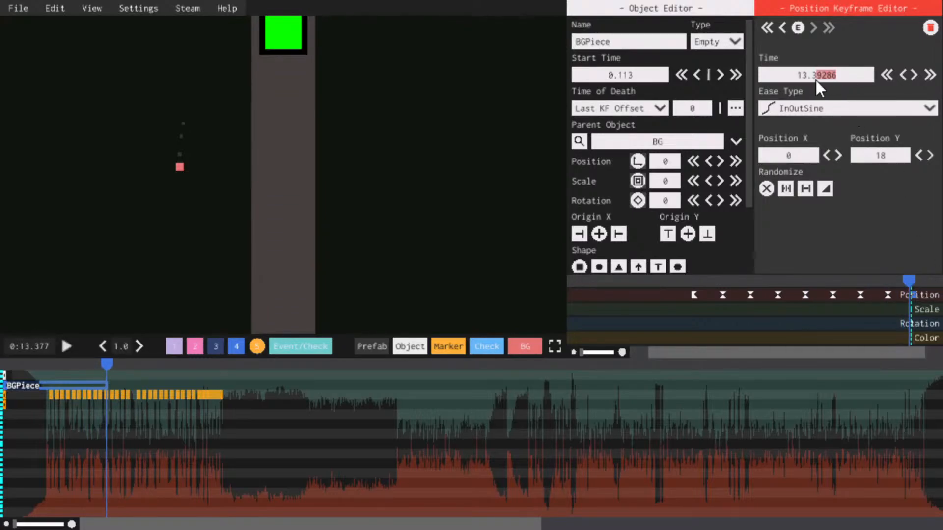
text(5)
click(878, 278)
key(space)
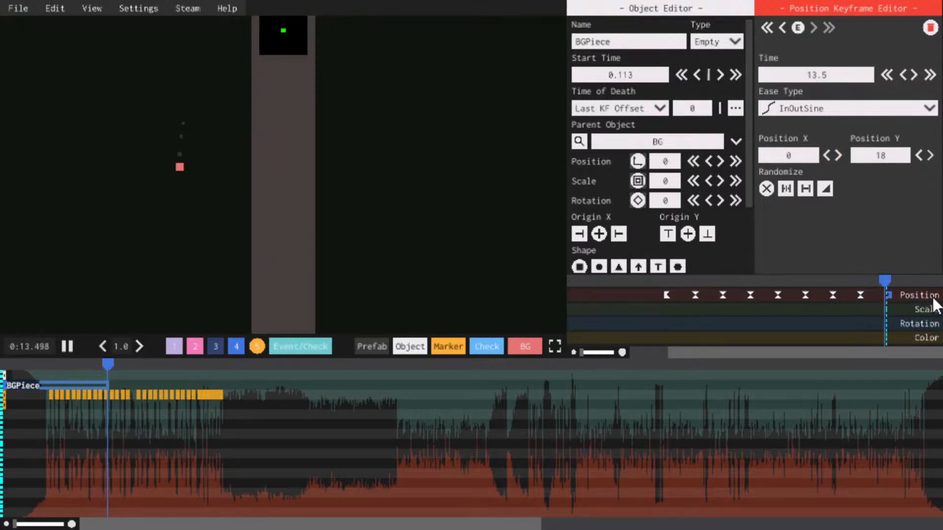
key(space)
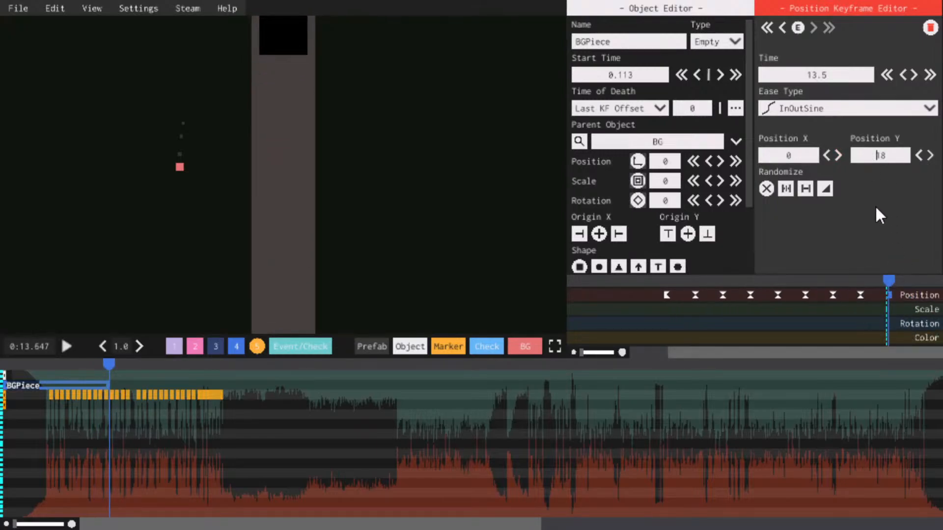
key(space)
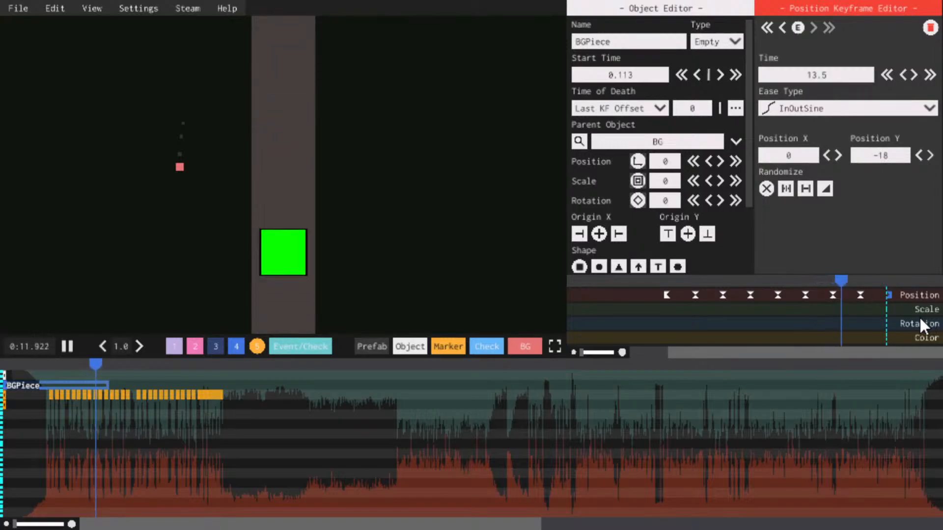
key(space)
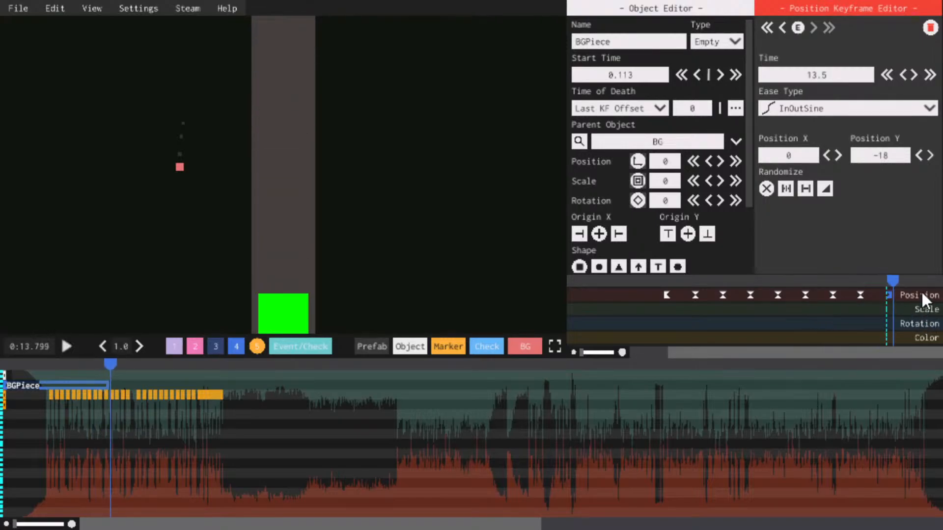
Add a BGPiece position keyframe at time 14.5 and play back the movement leading up to it
click(921, 295)
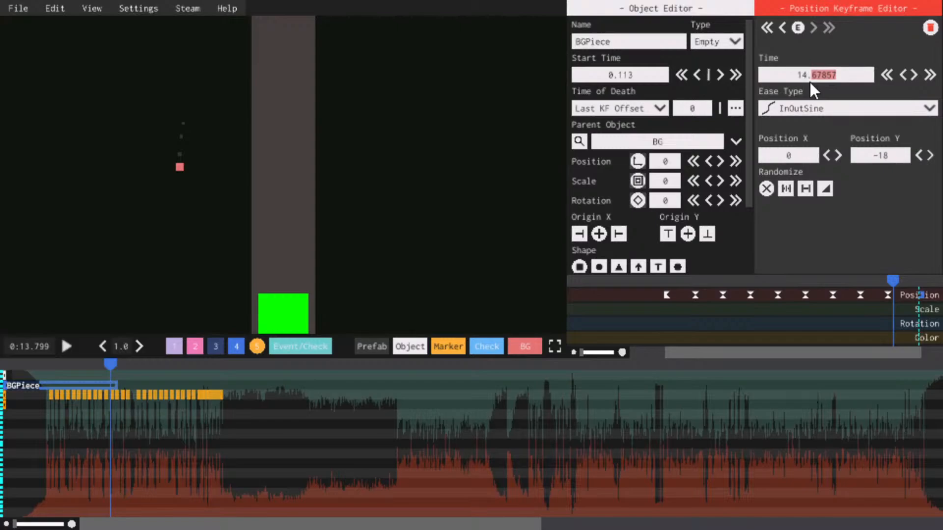
text(5)
key(Return)
click(868, 278)
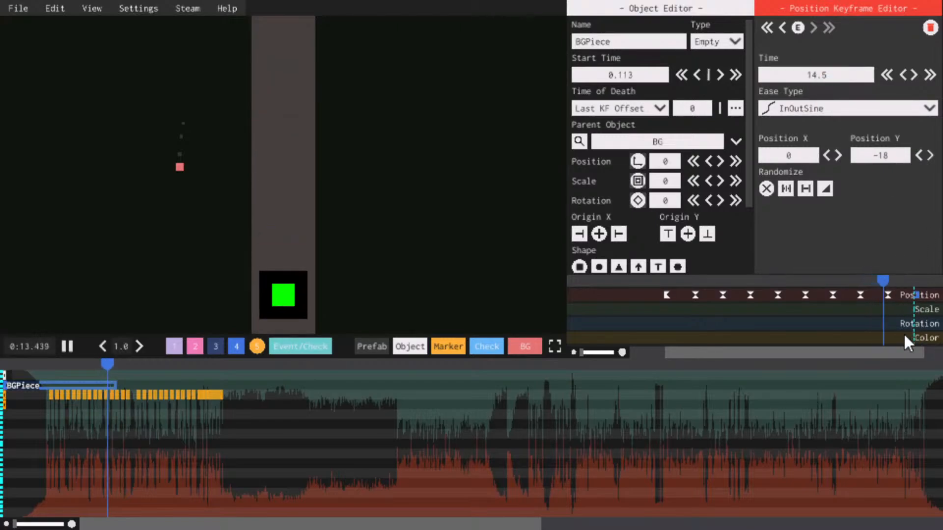
drag(873, 355, 892, 354)
key(space)
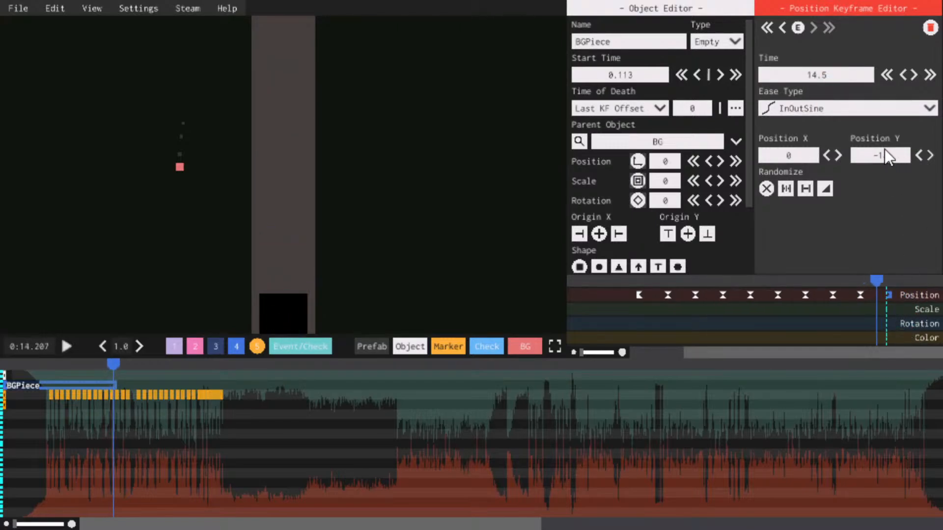
Set Position Y of the keyframe at 14.5 to 18 and play the motion from about 0:13 past it
click(885, 151)
text(18)
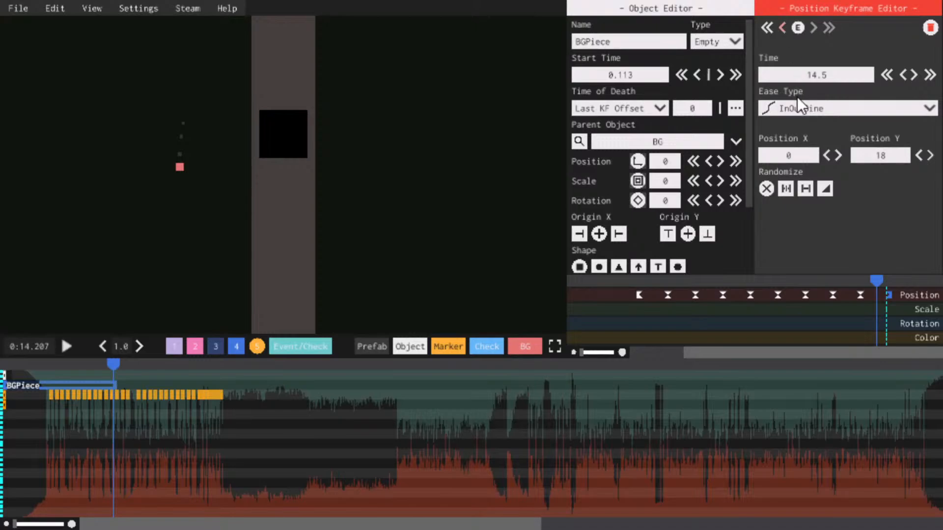
key(space)
click(835, 284)
key(space)
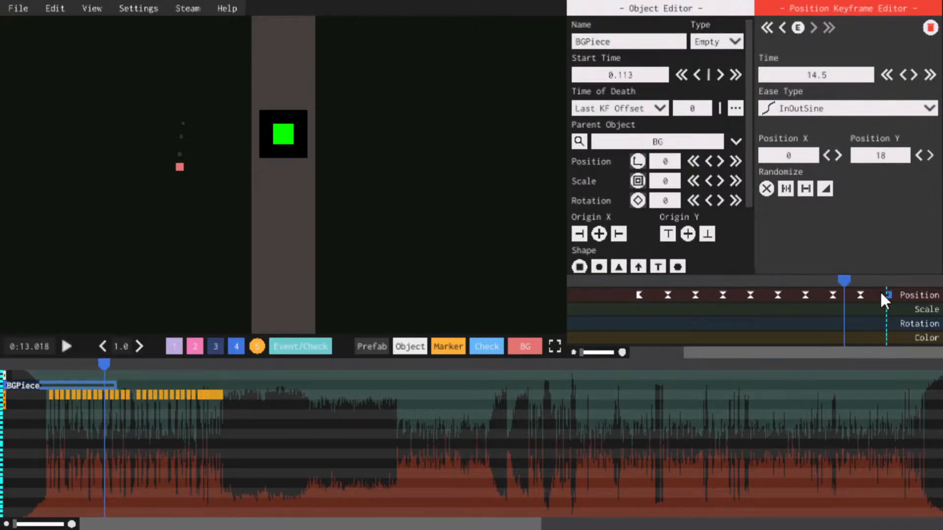
key(space)
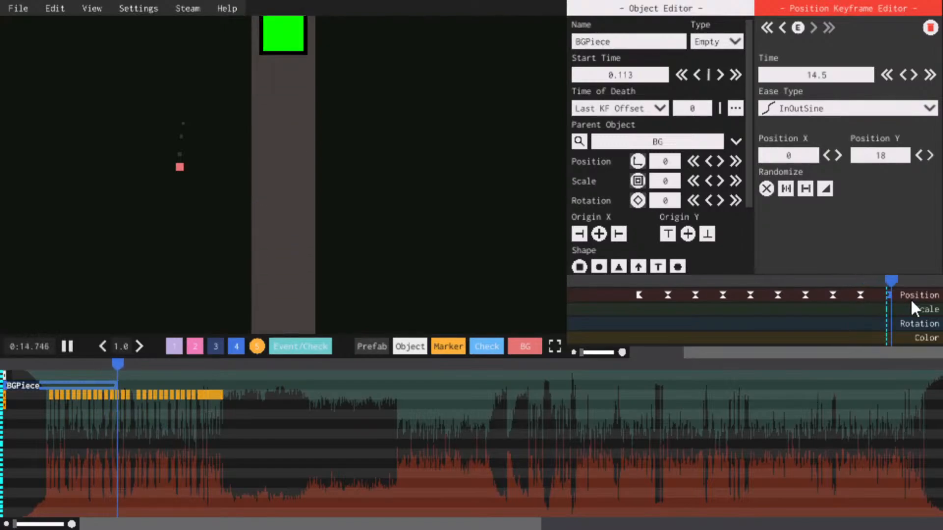
key(space)
Add a BGPiece position keyframe at time 15.5 with Position Y -18 and play back the last movements
drag(918, 287, 921, 292)
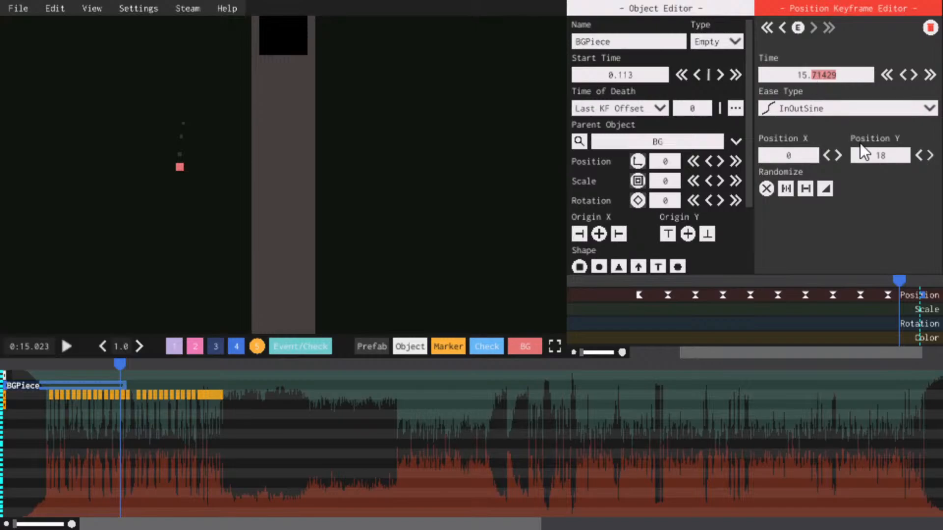
text(5.5)
click(857, 294)
key(space)
key(space)
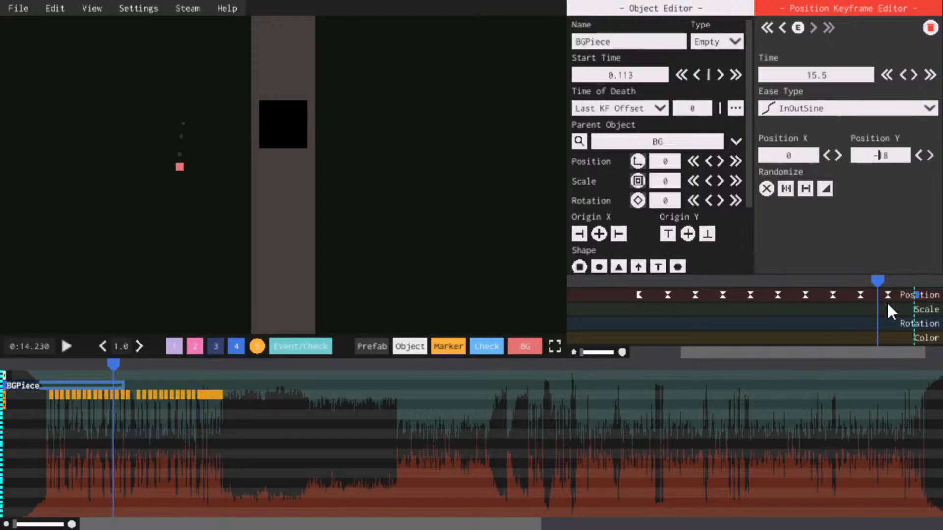
key(space)
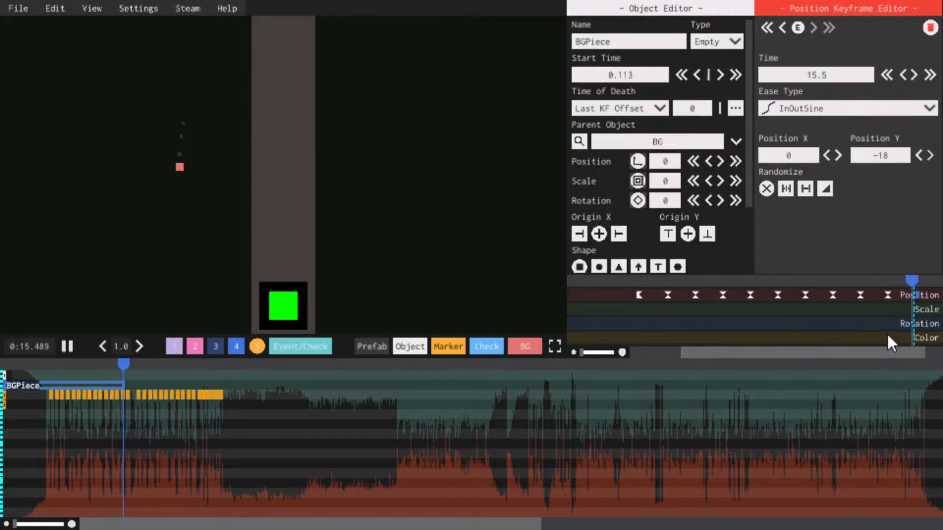
key(space)
Add a BGPiece position keyframe at time 16.5 with Position Y 18 and play past it
drag(912, 296, 919, 298)
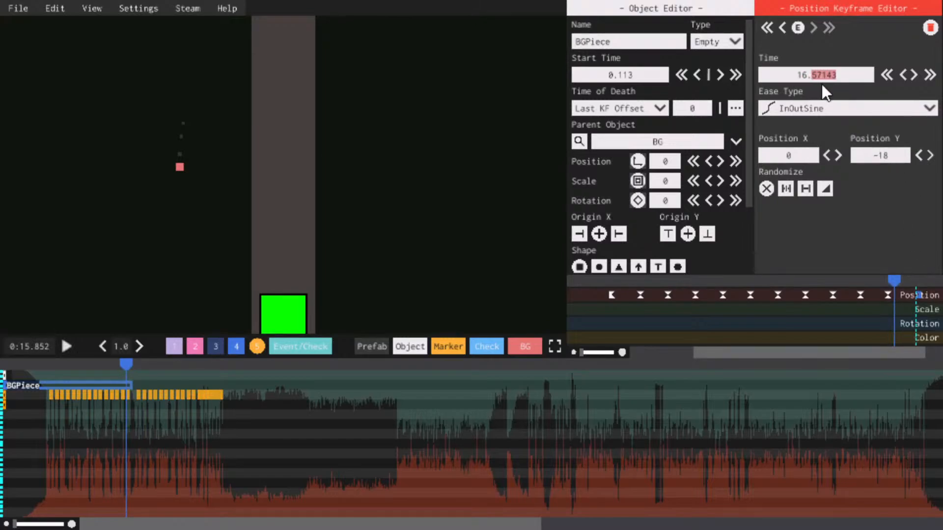
text(5)
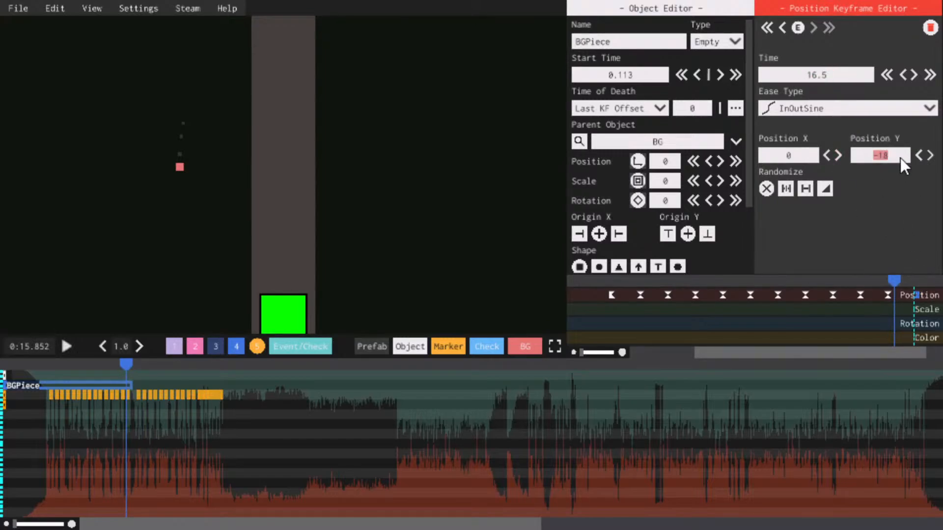
text(18)
key(space)
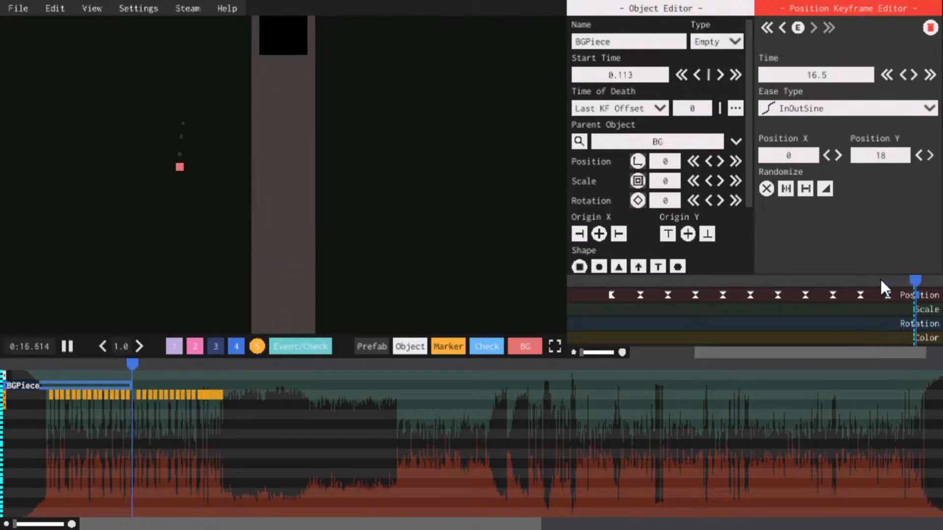
key(space)
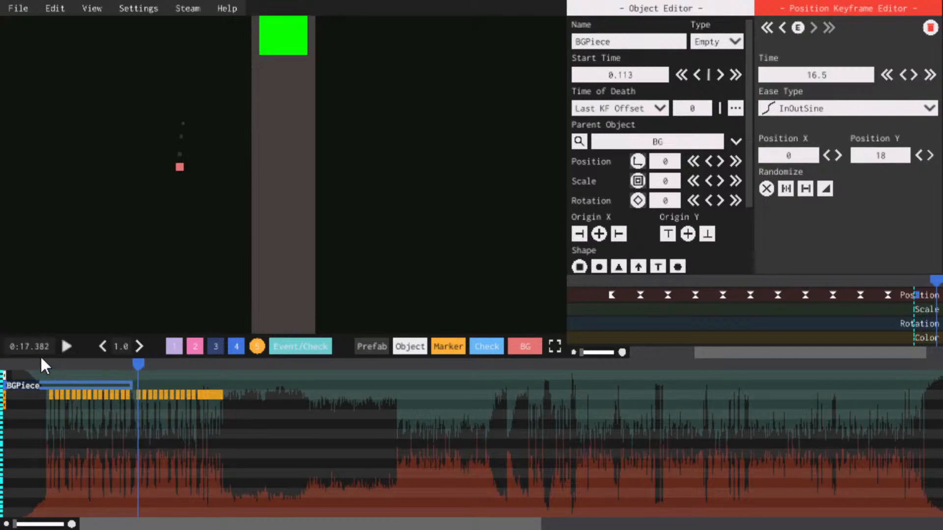
Save the level and replay the BGPiece motion from its first keyframes with timeline layer 1 shown
click(41, 363)
key(space)
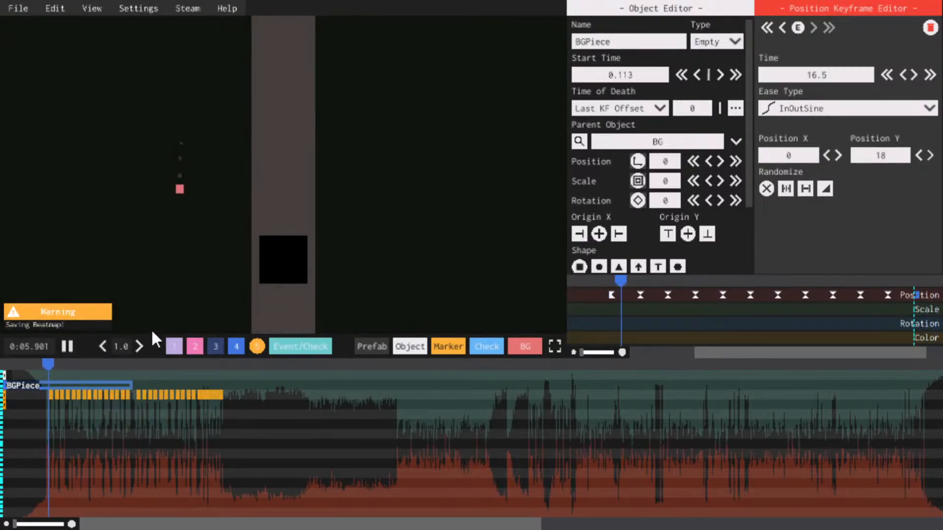
key(space)
click(174, 349)
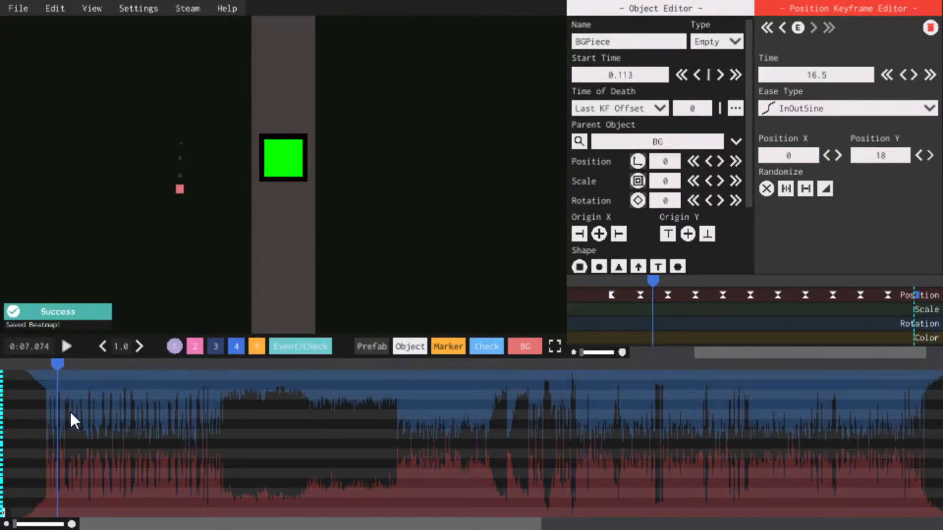
click(44, 363)
key(space)
key(space)
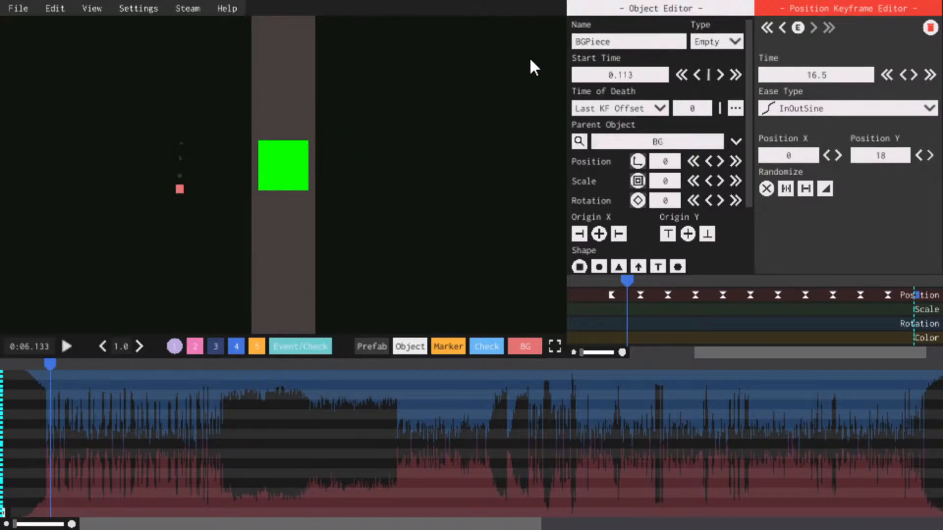
Check the event tracks, return to an enlarged layer 1 timeline and save the level
click(312, 349)
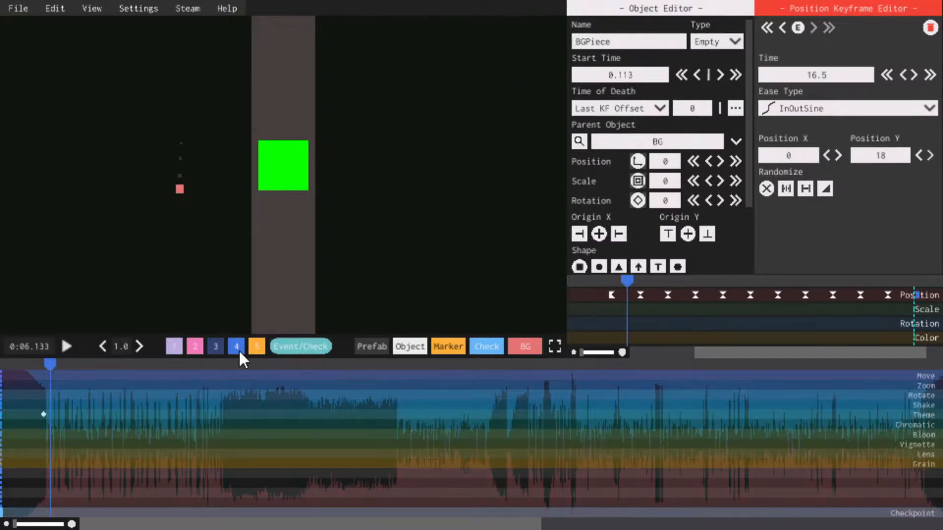
click(173, 348)
scroll(43, 479, up, 3)
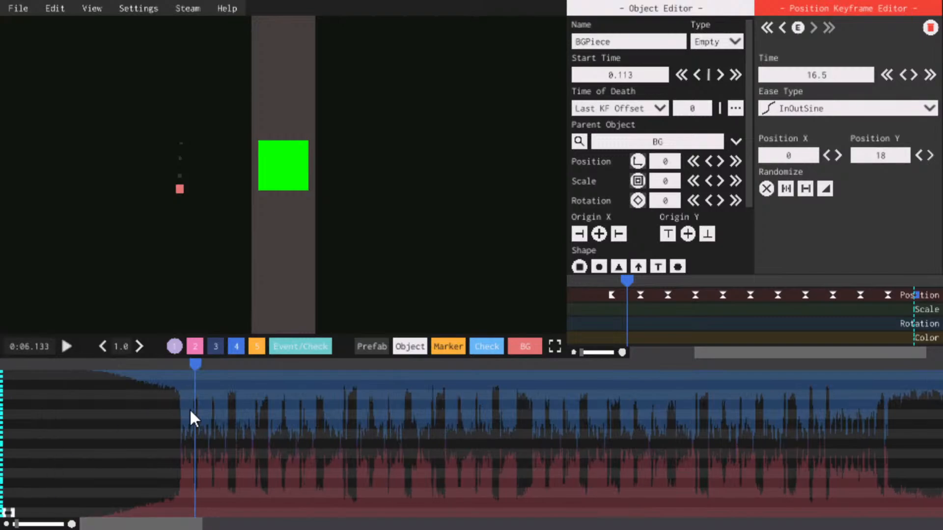
key(space)
click(170, 366)
key(ctrl+s)
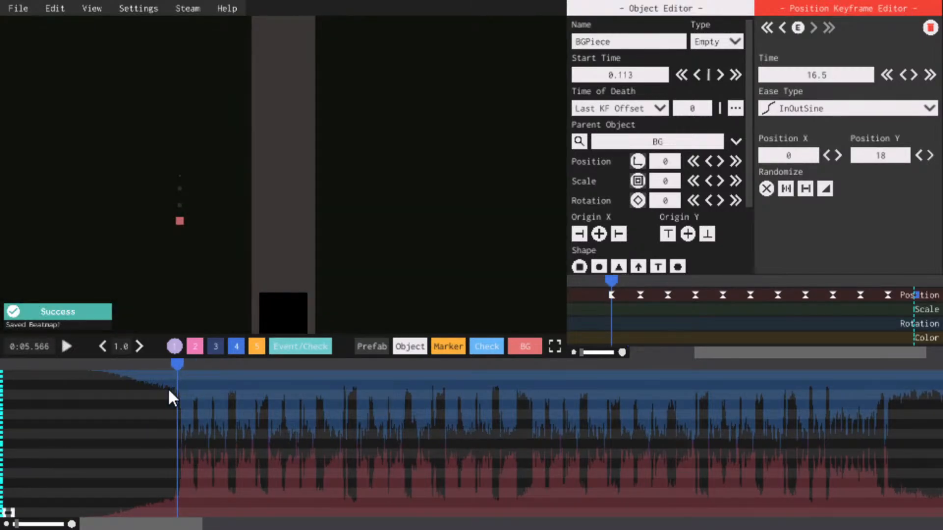
Replay the first BGPiece movements in short stretches from about 0:05.5 to examine their timing
key(space)
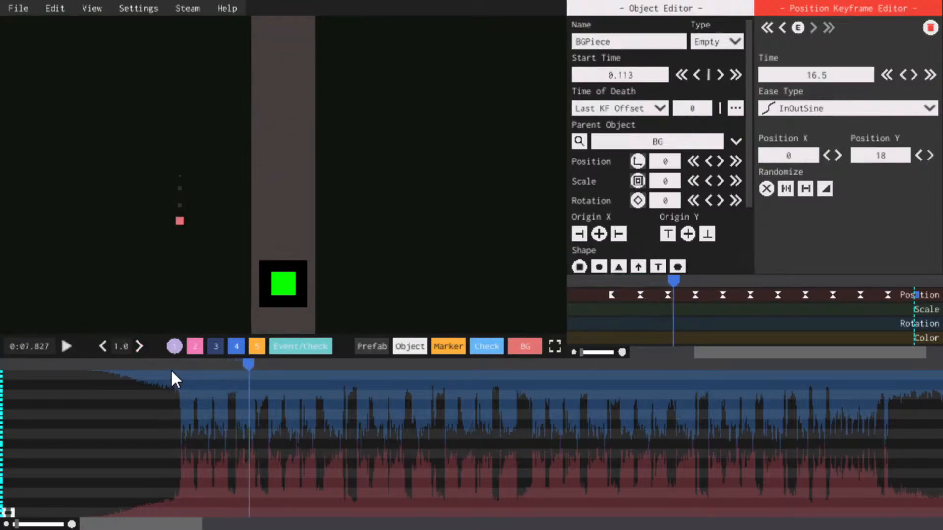
click(171, 364)
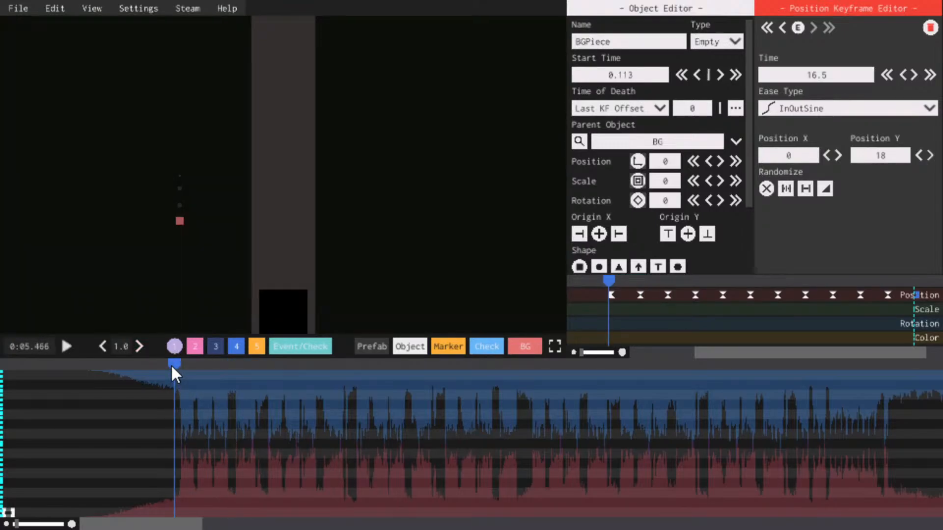
key(space)
click(171, 364)
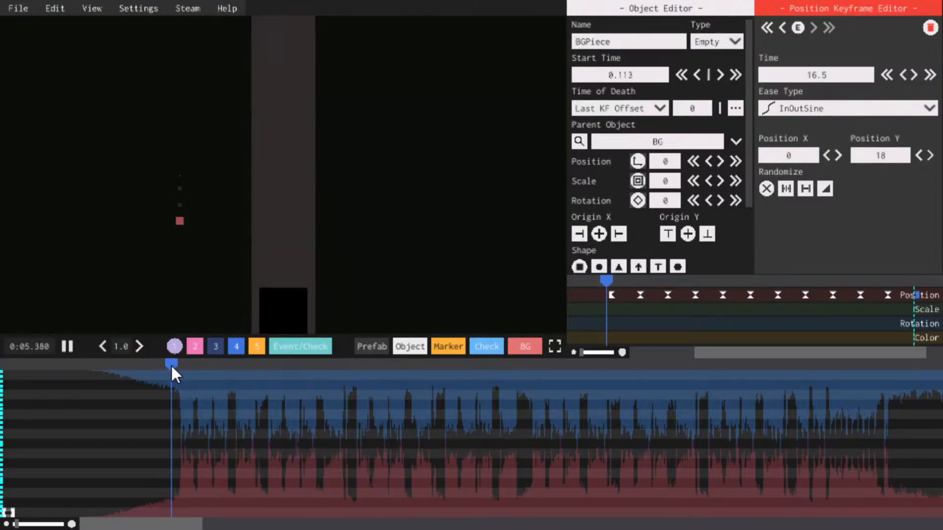
key(space)
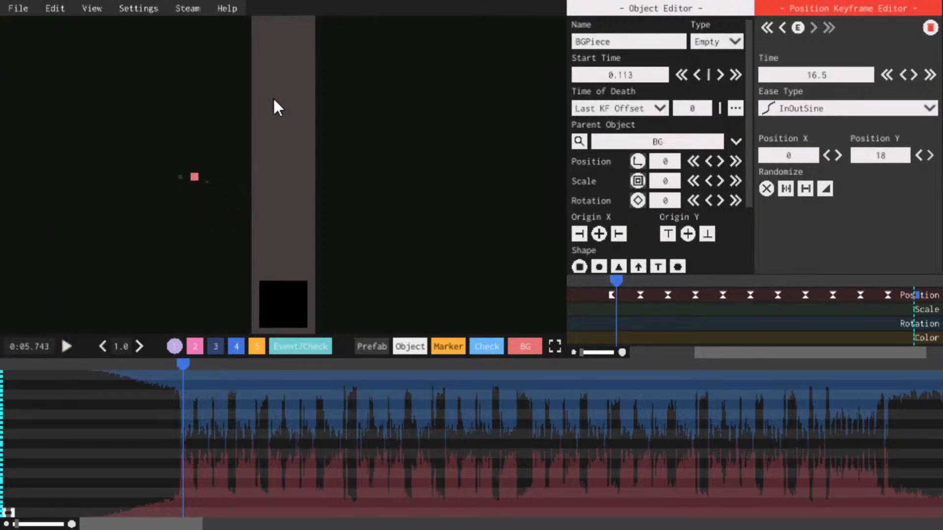
key(space)
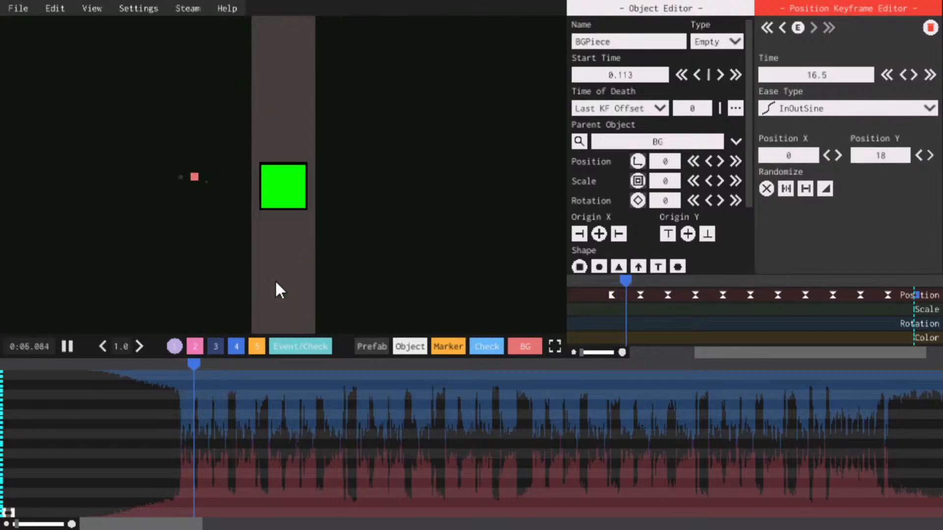
key(space)
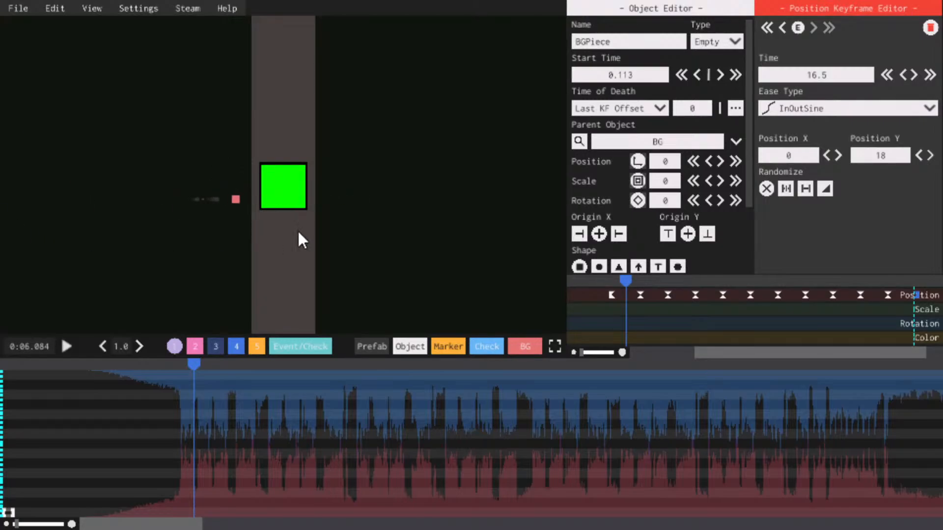
key(space)
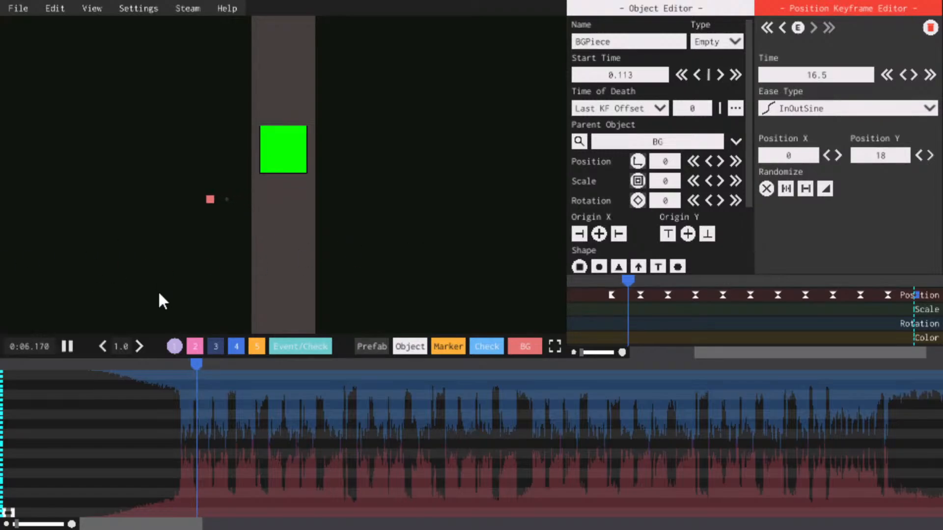
key(space)
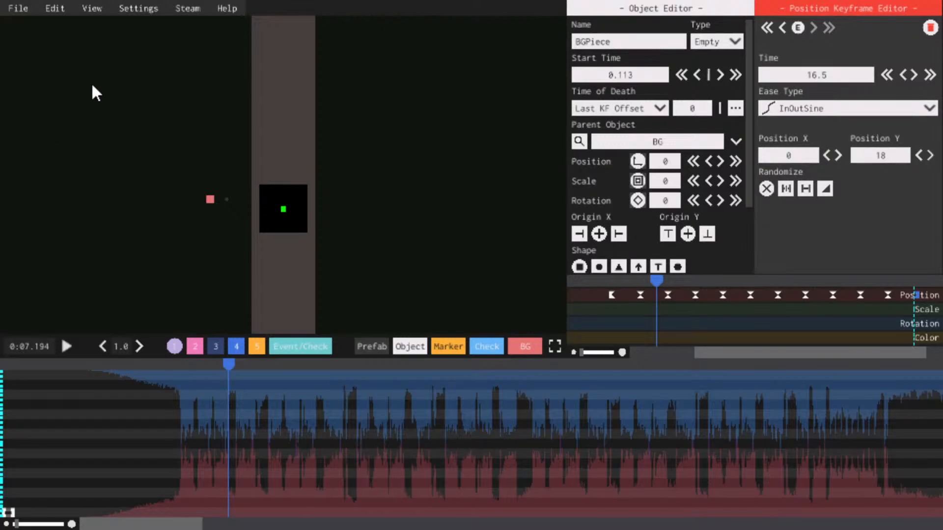
key(space)
key(space)
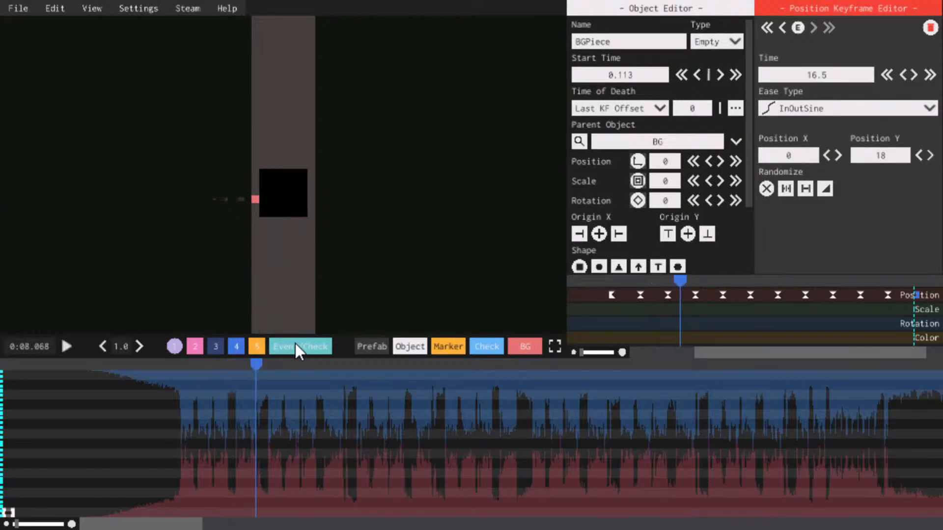
Set Position X of the camera Move event at time 0.00 to 100 and play back the level's opening
click(299, 346)
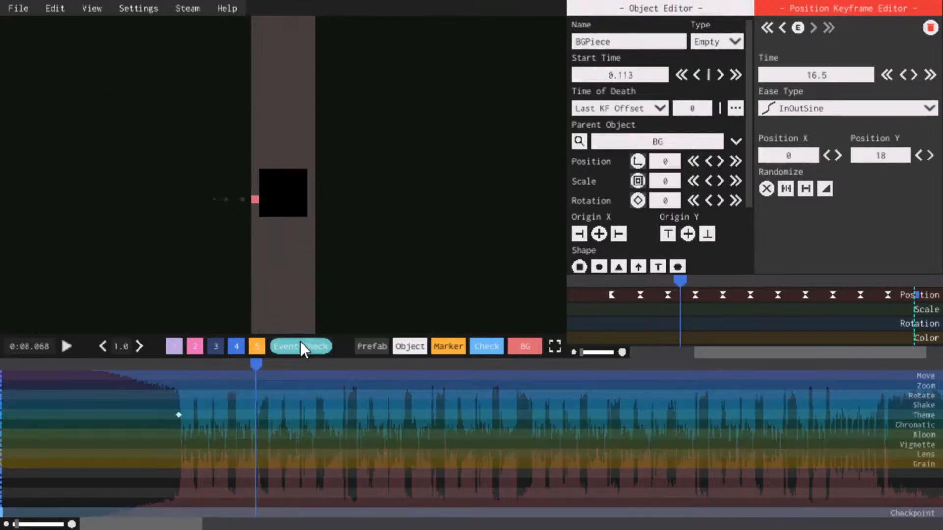
click(10, 364)
click(3, 376)
key(space)
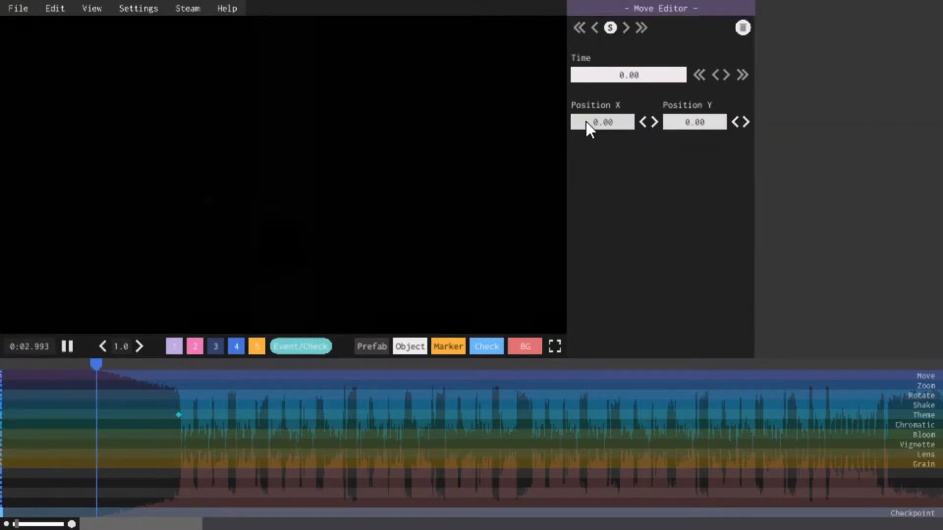
key(space)
key(space)
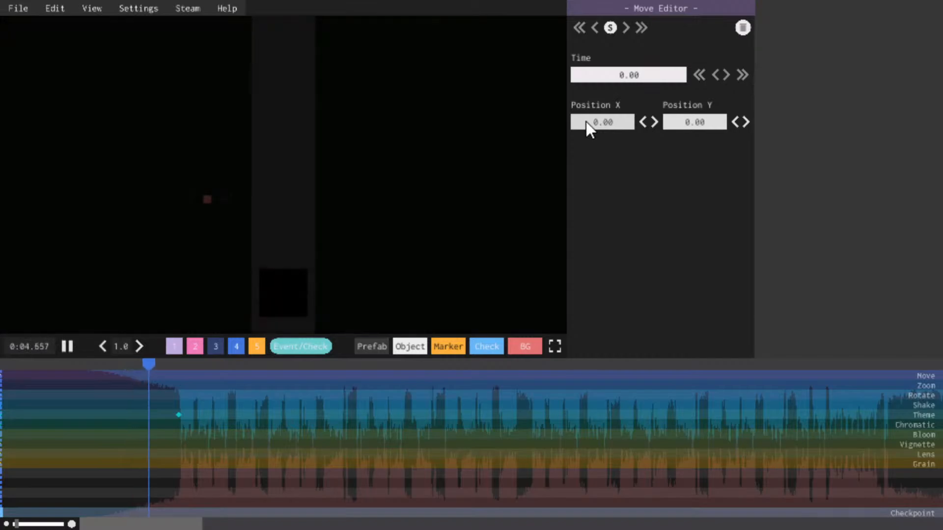
key(space)
click(586, 122)
text(10)
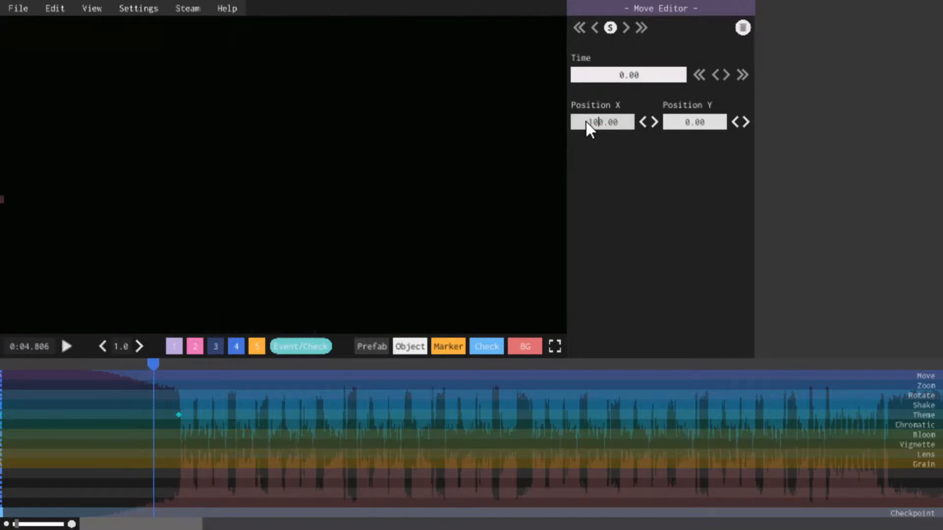
key(space)
key(space)
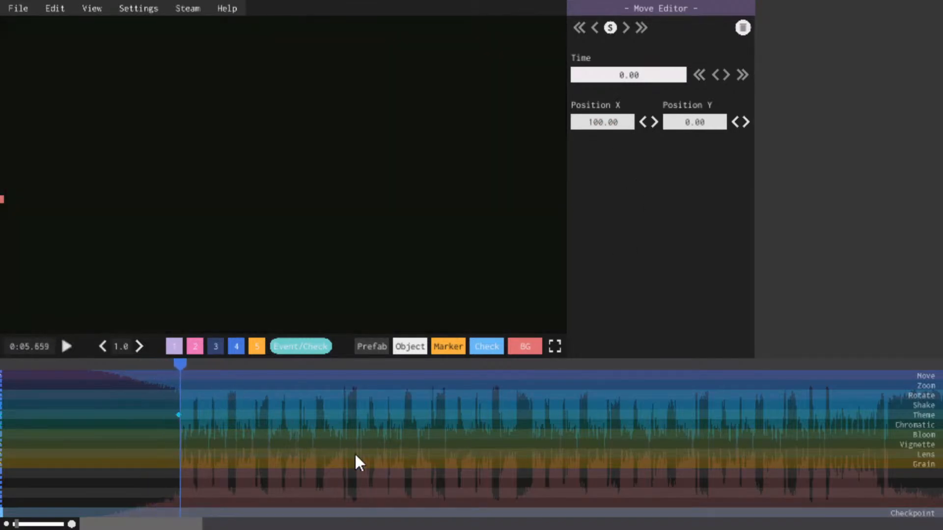
Add a camera Move event at time 28.30 with Position X 0 and play back the level's opening
drag(18, 529, 13, 527)
key(space)
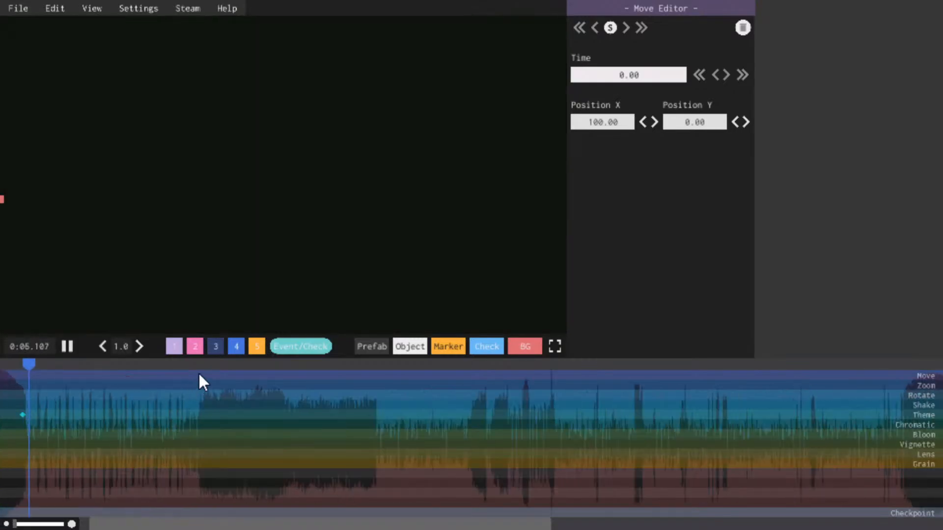
right_click(203, 375)
key(space)
click(603, 154)
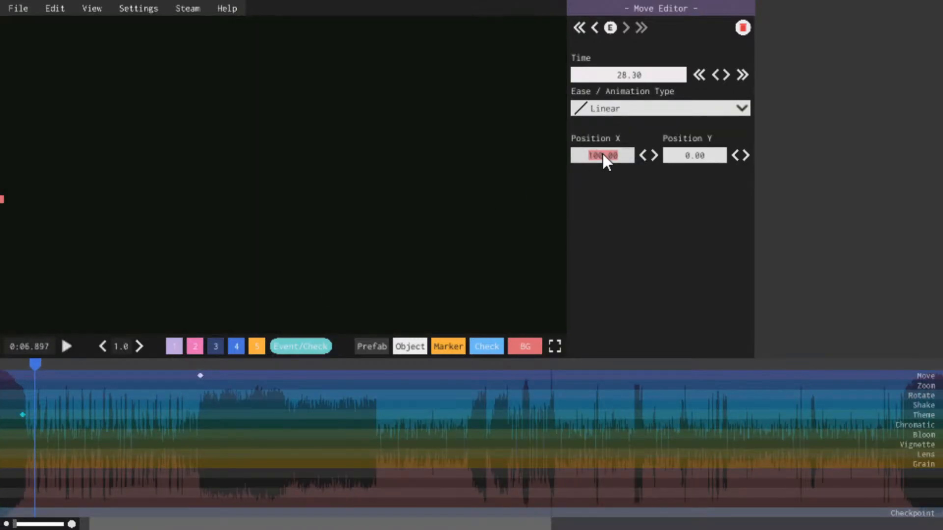
text(0)
key(space)
drag(17, 364, 2, 364)
key(space)
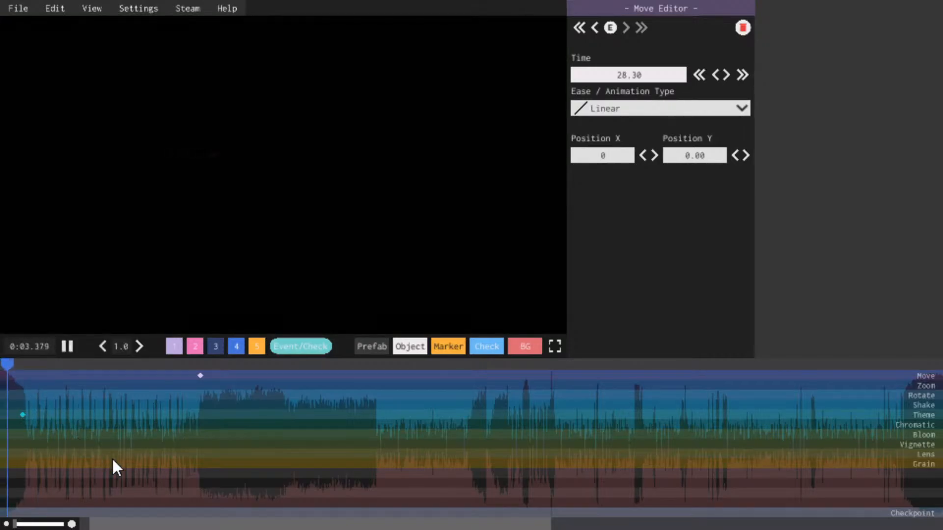
key(space)
Add a camera Move event with Position X 100 at time 5.69, in line with the Theme event, and play back the camera movement
drag(18, 525, 21, 524)
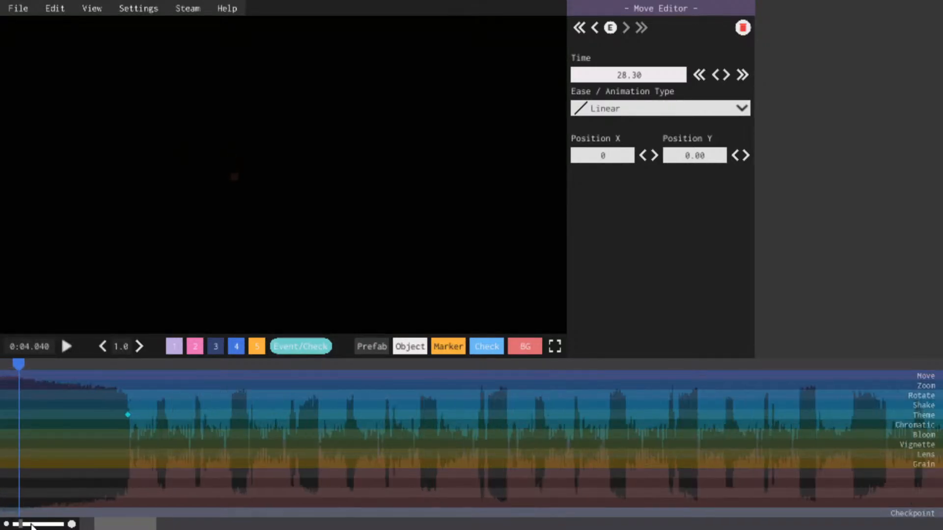
click(131, 375)
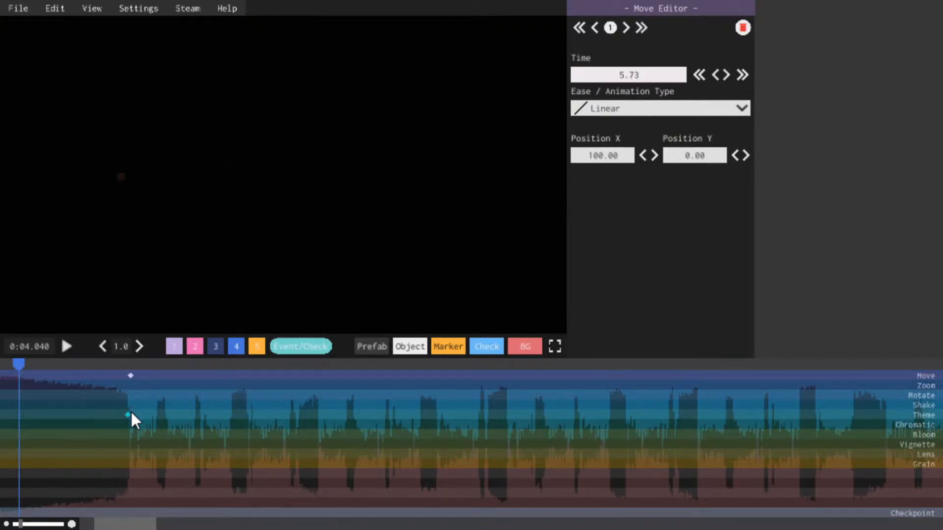
click(127, 415)
click(131, 375)
text(69)
key(space)
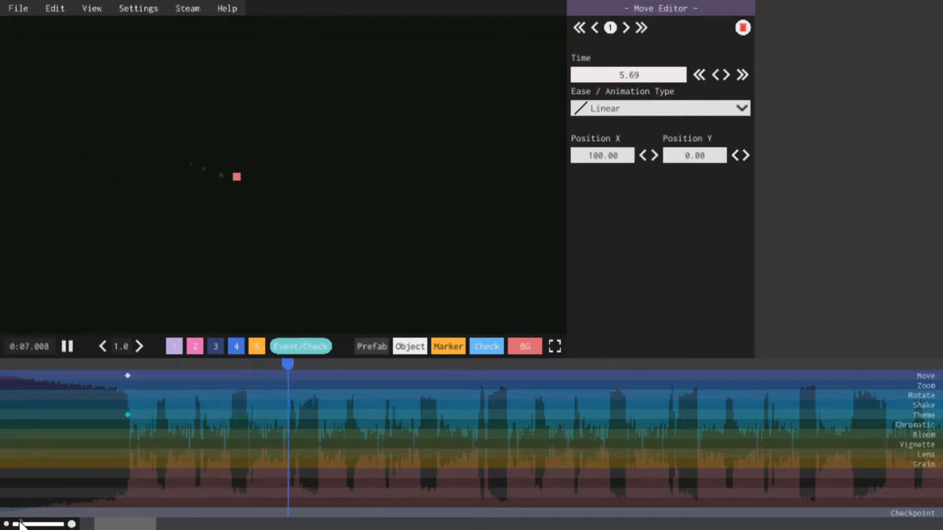
scroll(49, 523, down, 3)
drag(162, 524, 146, 522)
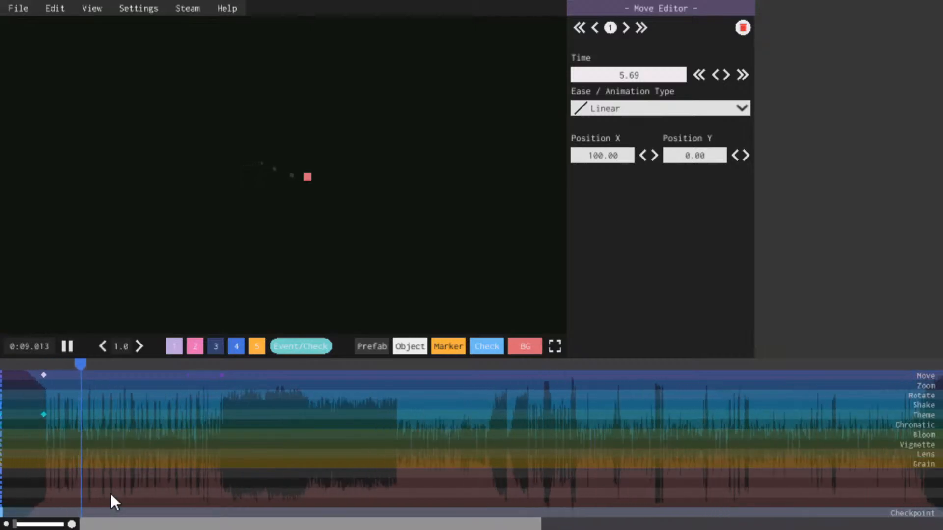
click(210, 364)
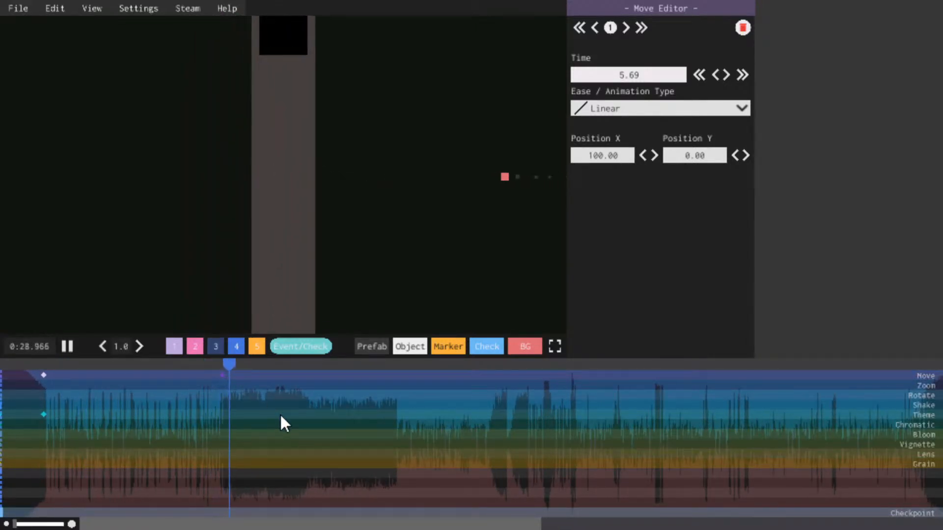
Show timeline layer 5, select BGPiece and examine its first and last position keyframes
click(257, 346)
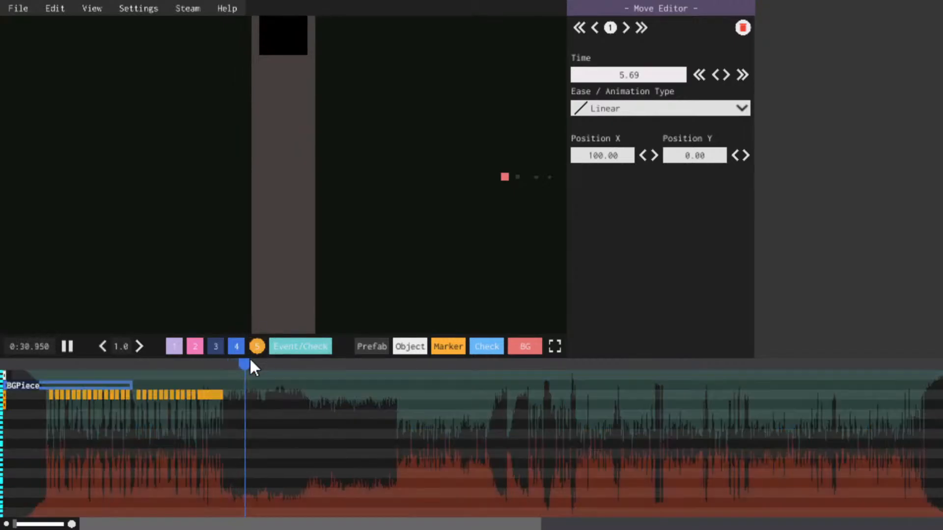
key(space)
click(108, 387)
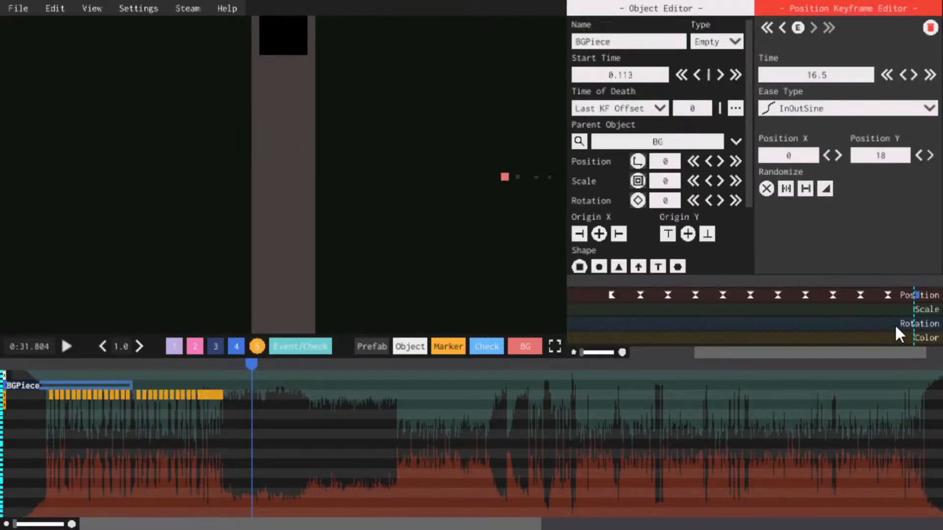
click(899, 281)
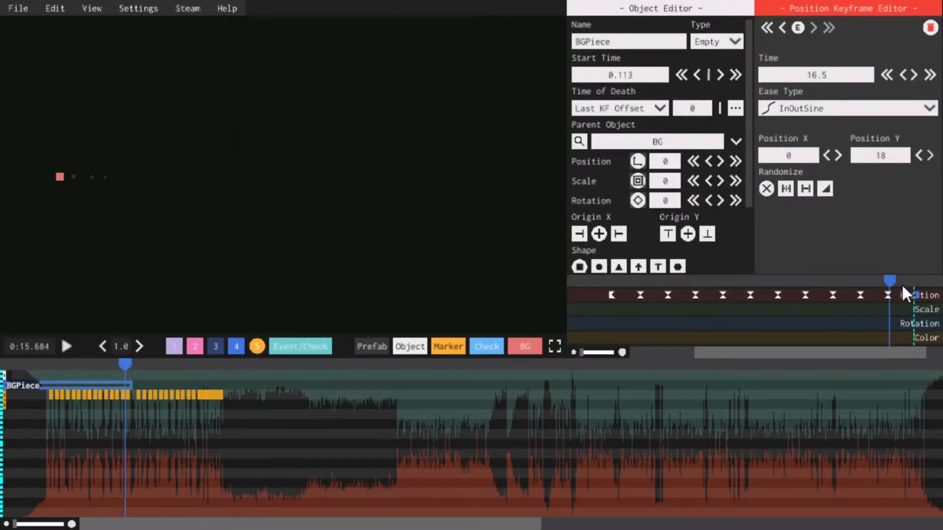
click(612, 294)
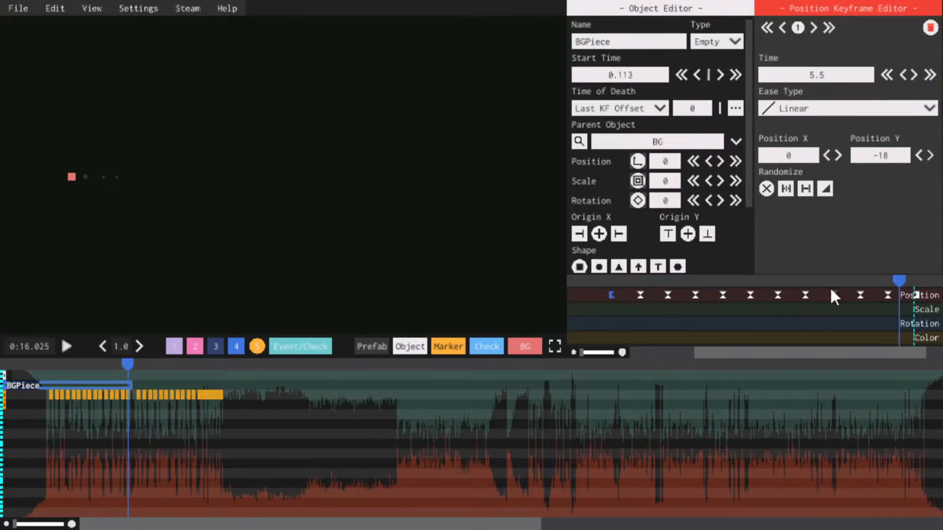
click(917, 295)
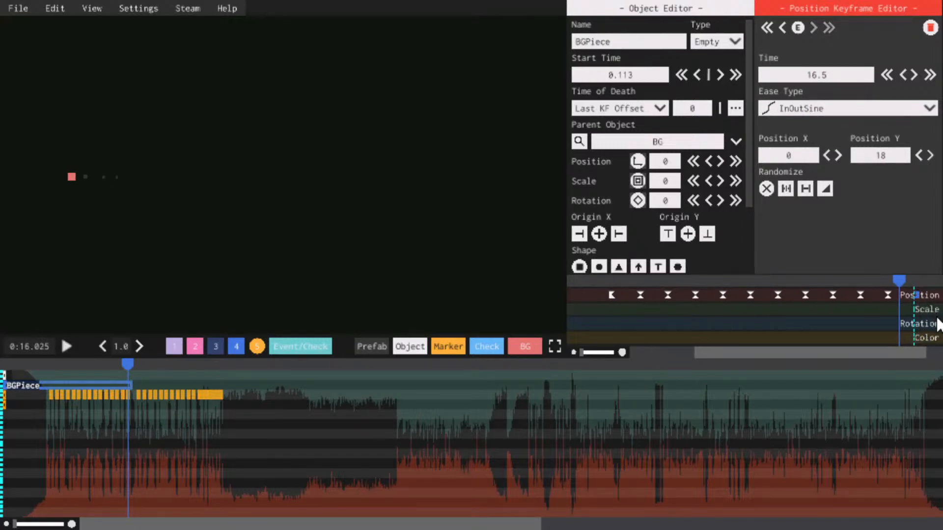
Add a color keyframe to BGPiece at time 17.5 and place the playhead on it
click(930, 338)
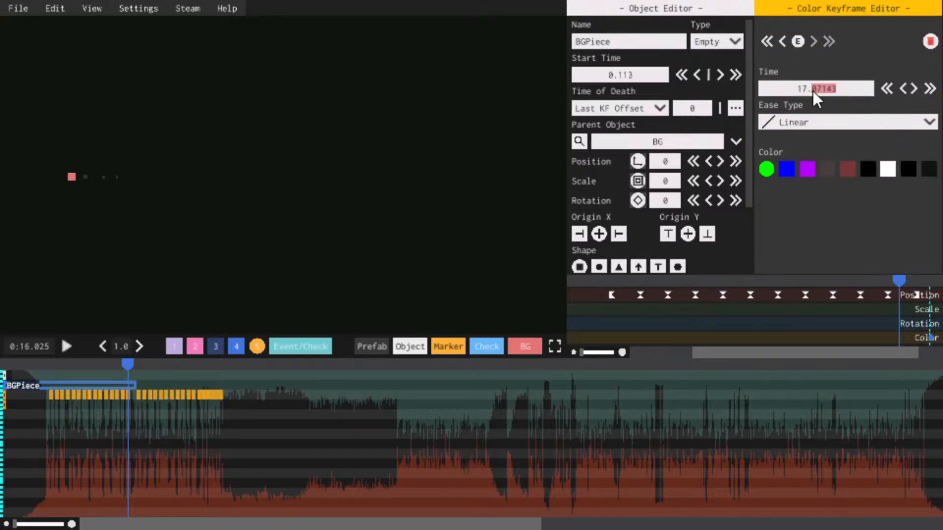
text(5)
drag(863, 350, 914, 335)
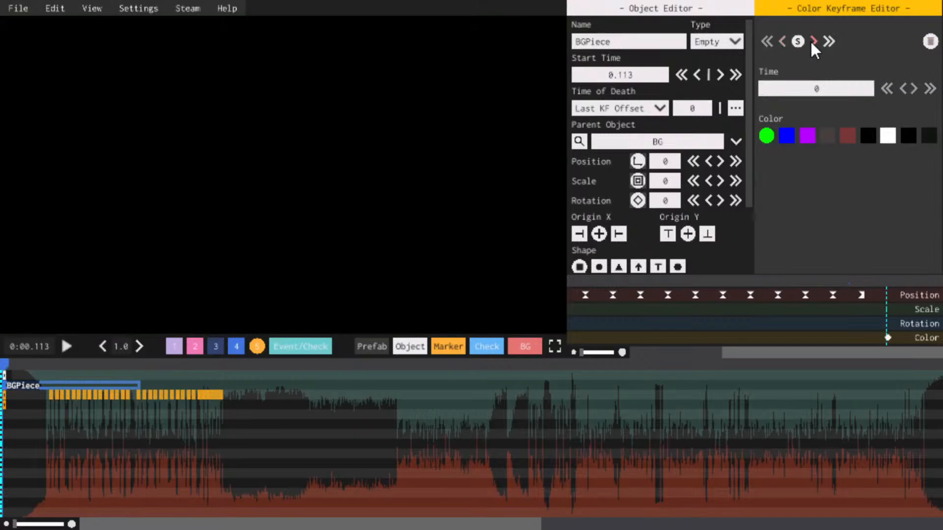
click(881, 280)
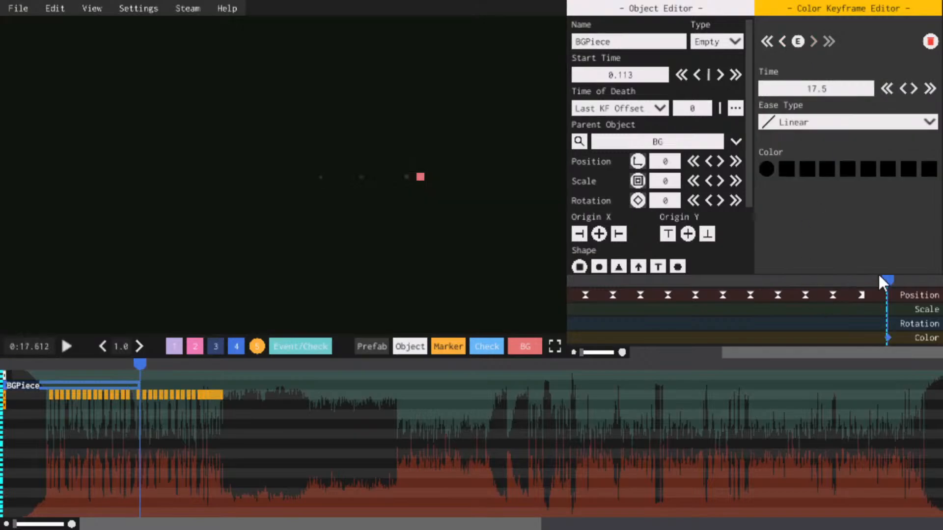
Copy BGPiece's position keyframes from 5.5 through 16.5 and paste them at the playhead at time 17.5
drag(839, 357, 821, 353)
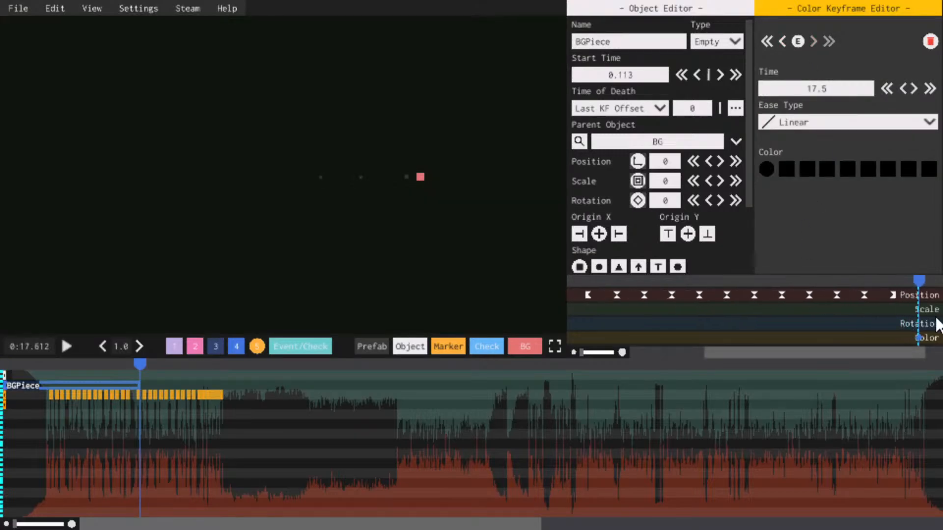
drag(923, 310, 582, 290)
key(ctrl+c)
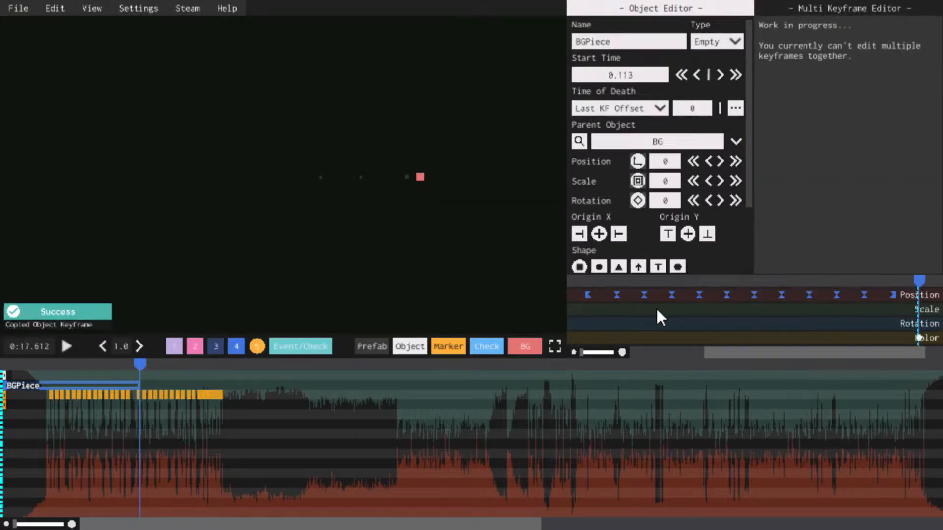
key(ctrl+v)
drag(788, 353, 832, 350)
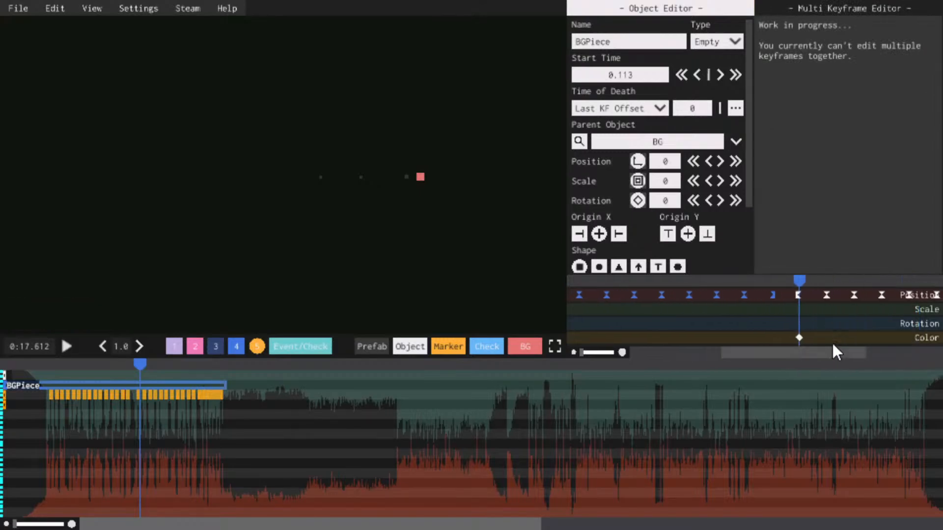
Set the ease type of BGPiece's position keyframe at 17.5 to InOutSine and play the pasted motion
click(799, 296)
click(827, 108)
scroll(815, 162, down, 1)
click(815, 163)
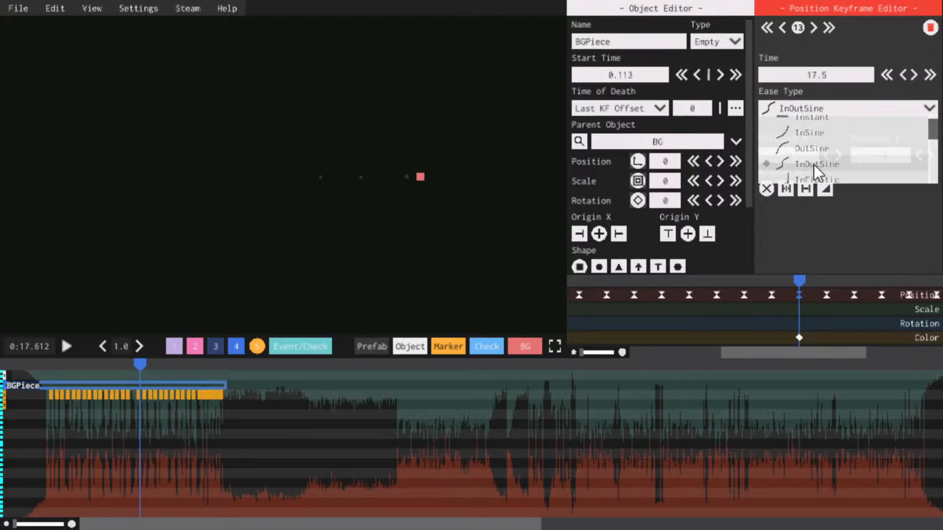
key(space)
Delete BGPiece's color keyframe at 17.5 and play the motion through to the end of the section
click(800, 338)
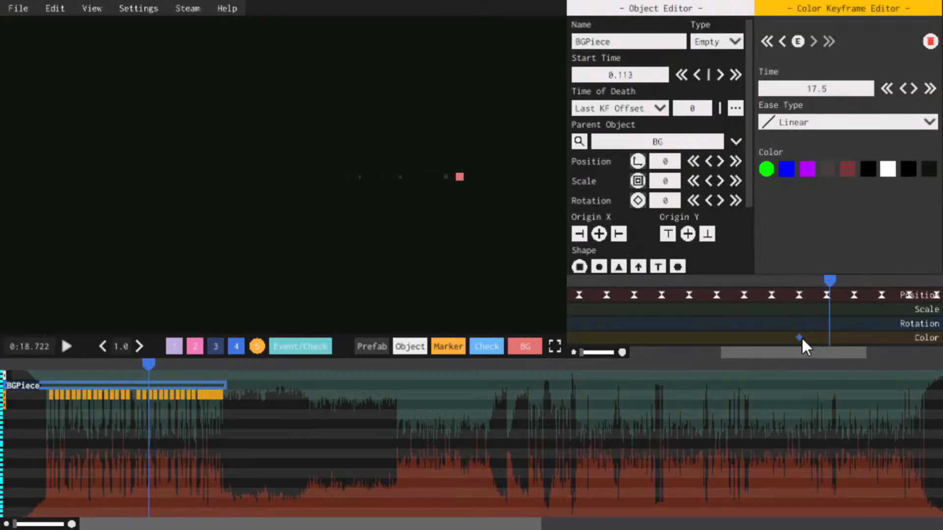
key(Delete)
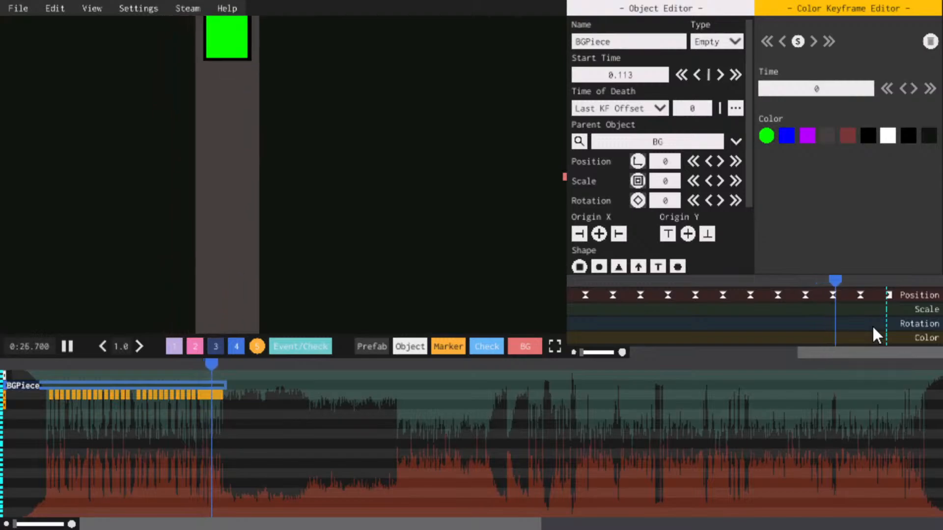
key(space)
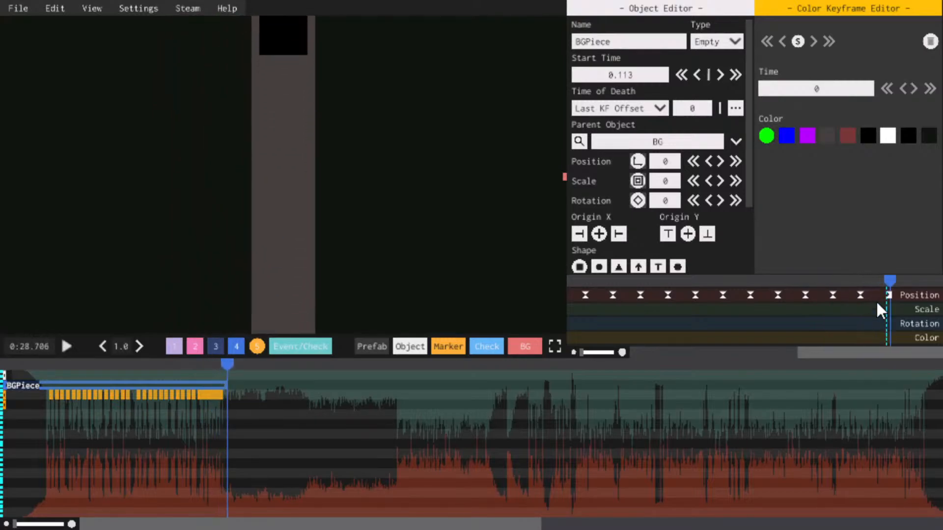
Check BGPiece's final upward move in playback and delete its last position keyframe at 28.5
click(889, 295)
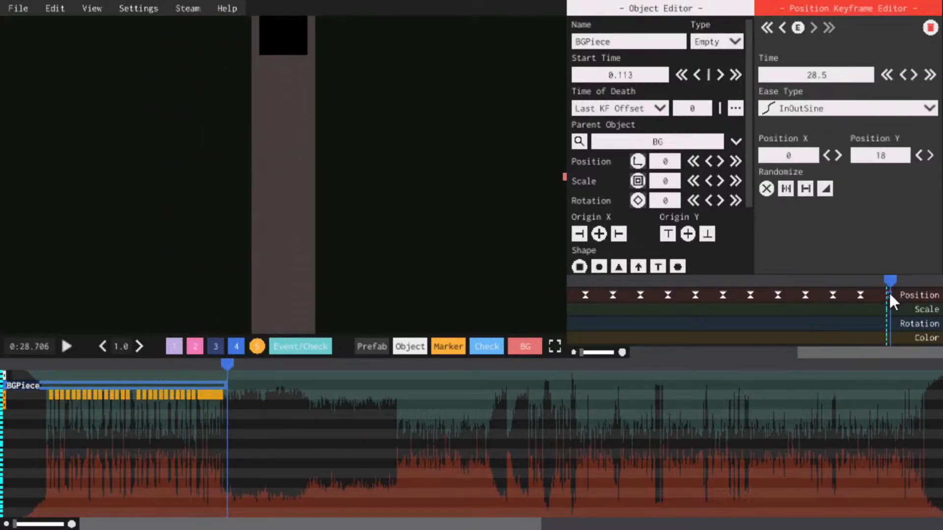
click(867, 284)
key(space)
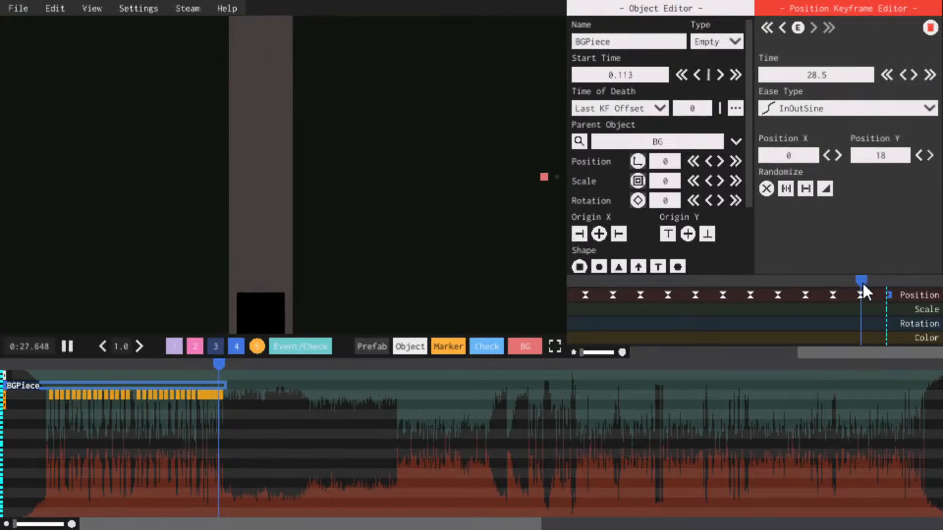
key(space)
key(Delete)
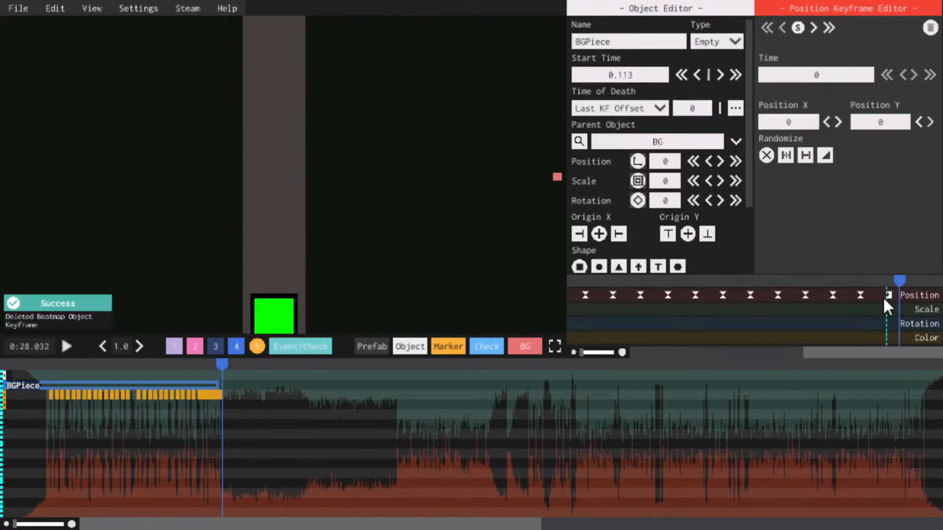
Shift BGPiece's final position keyframe, with Position Y -18, to time 27.892 and replay the ending
click(889, 296)
click(865, 281)
key(space)
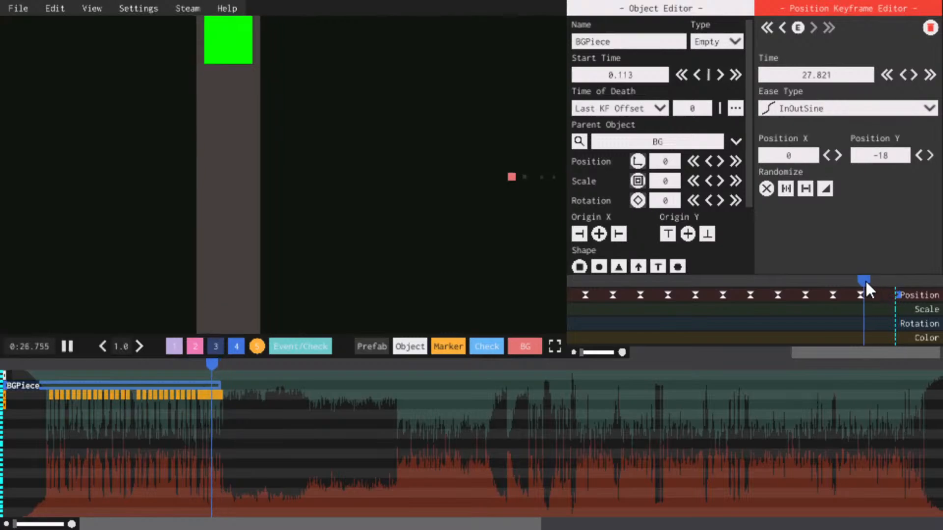
key(space)
drag(899, 296, 904, 296)
click(865, 281)
key(space)
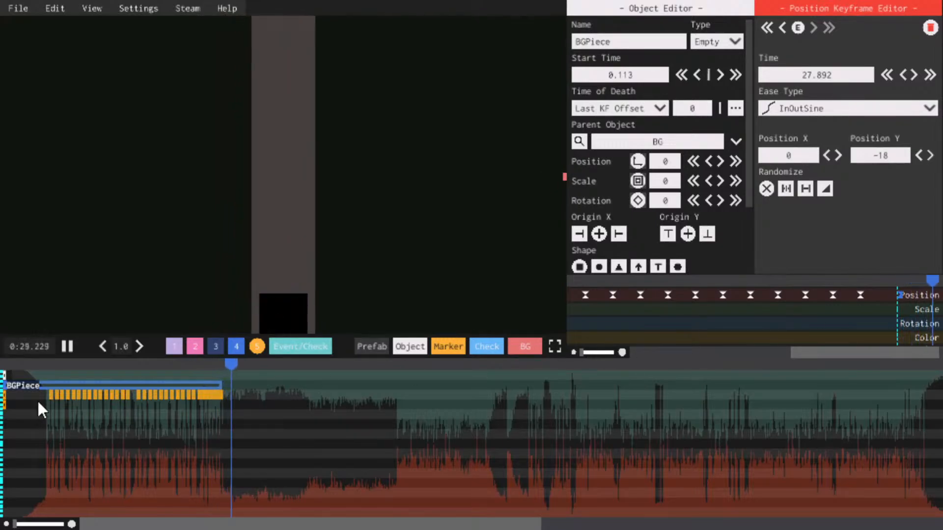
Replay BGPiece's motion from about 0:05 and inspect the flashing objects on an enlarged timeline
click(40, 363)
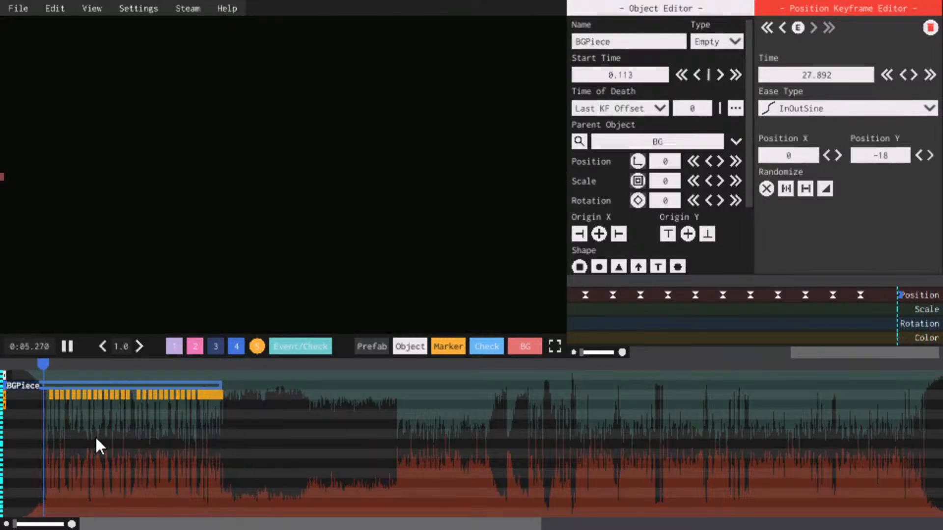
scroll(104, 444, up, 2)
scroll(140, 495, down, 2)
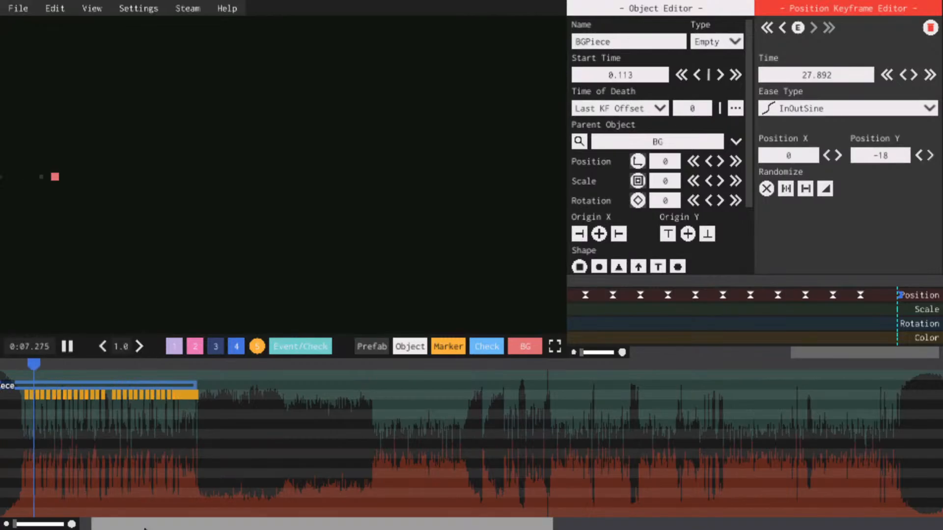
key(space)
scroll(109, 501, up, 3)
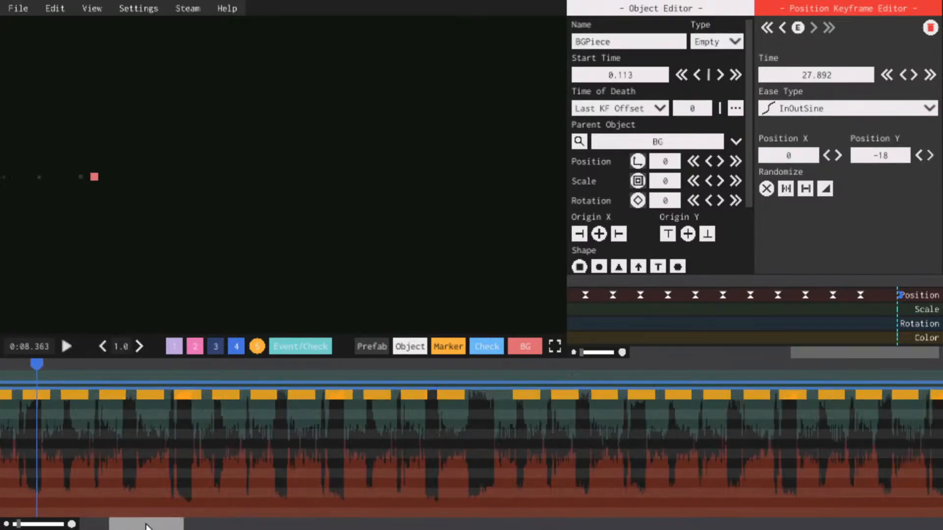
drag(106, 524, 76, 523)
scroll(246, 466, down, 3)
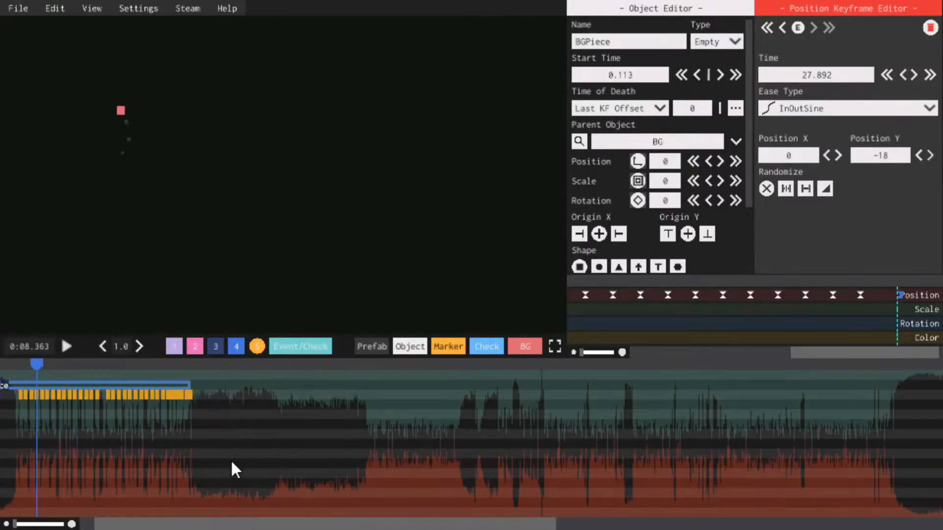
Select BGPiece and all its flashing objects on the timeline and move them down one row, leaving BG in place
drag(196, 521, 93, 495)
drag(342, 476, 169, 396)
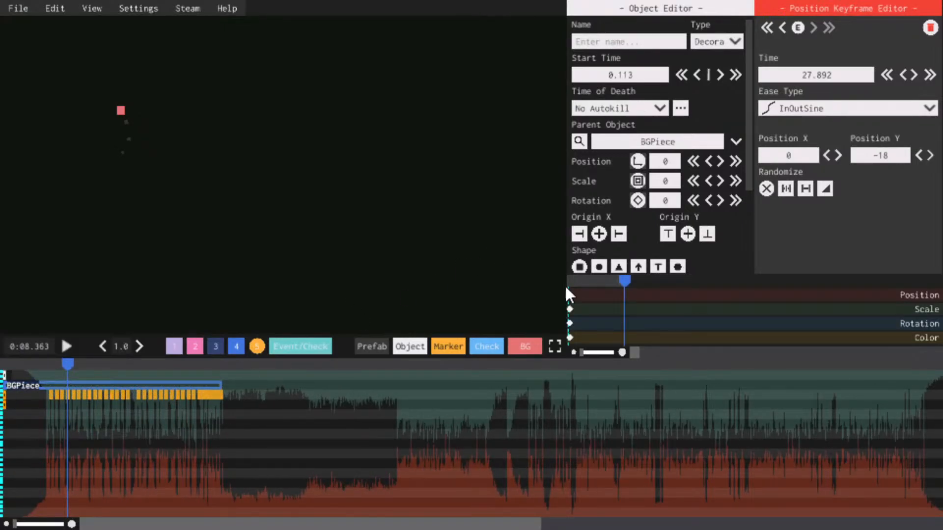
click(569, 295)
drag(340, 475, 2, 385)
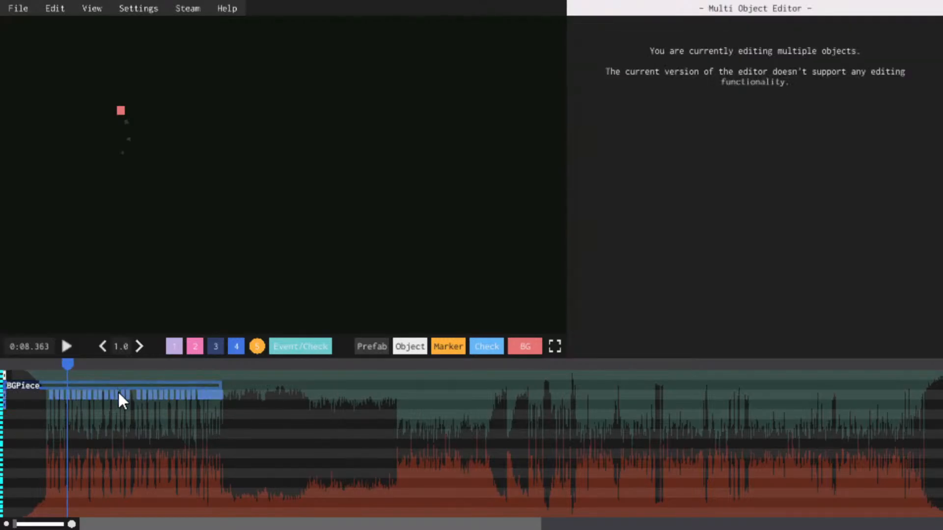
drag(119, 392, 120, 397)
scroll(121, 402, up, 3)
drag(149, 524, 54, 510)
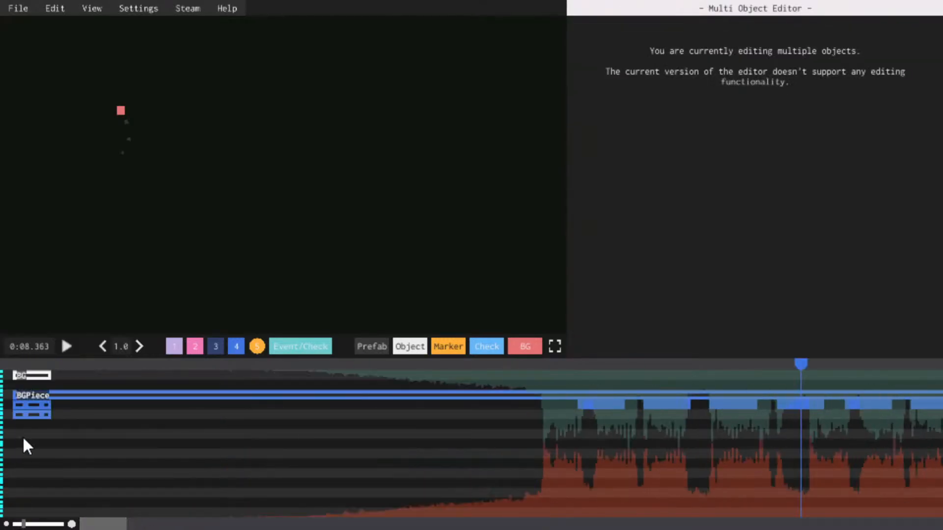
Duplicate the BG object and name the copy BGPieceMain
click(39, 412)
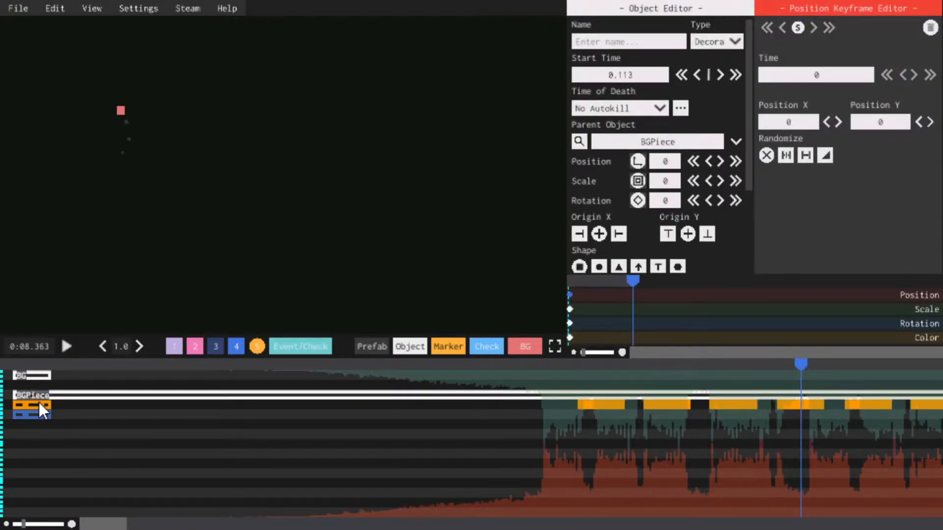
click(54, 394)
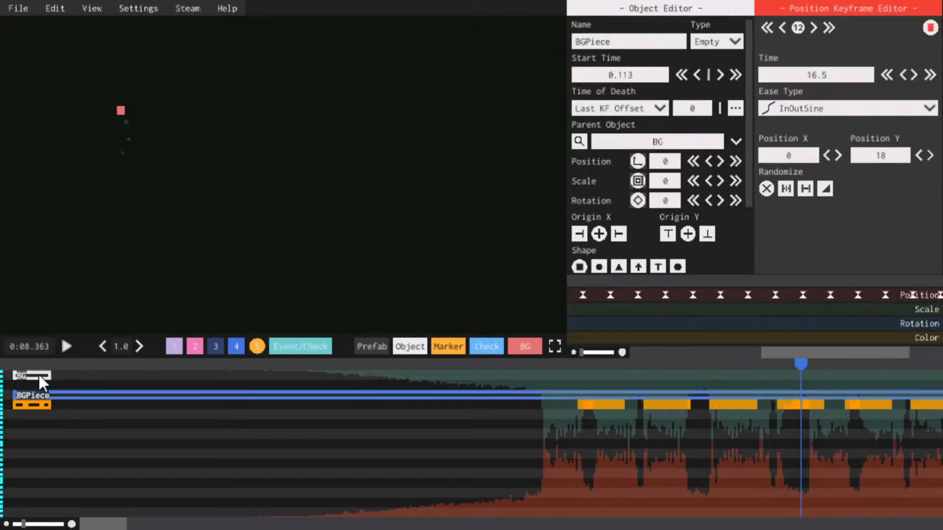
click(40, 376)
key(ctrl+d)
click(648, 40)
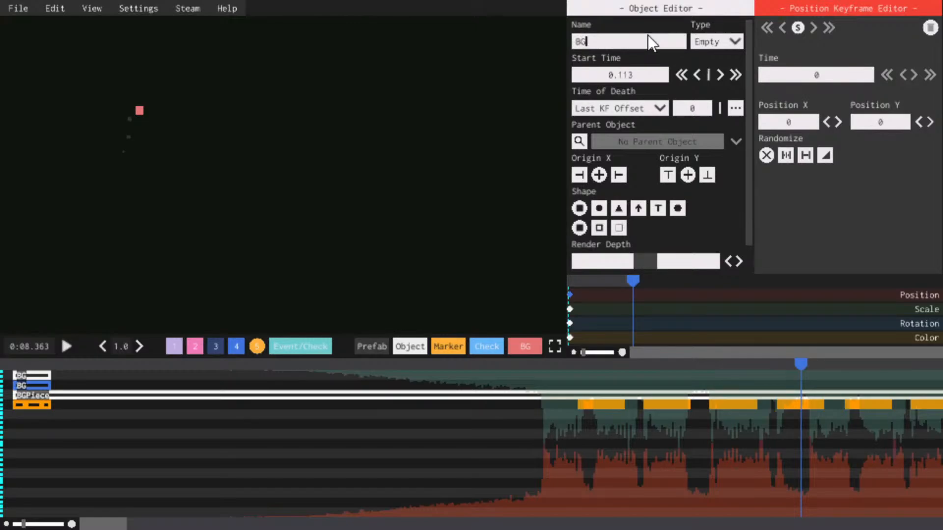
text(PieceMai n)
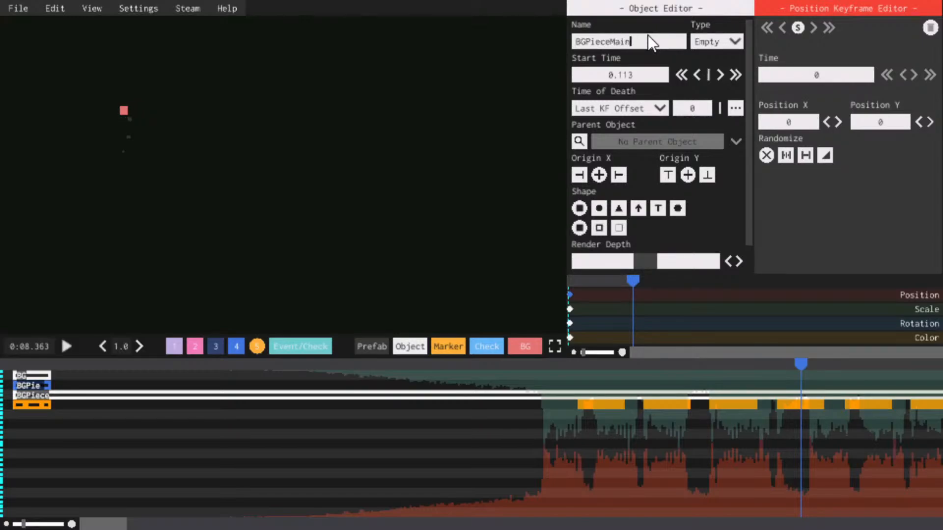
Parent BGPieceMain to BG, and parent BGPiece to BGPieceMain
click(584, 140)
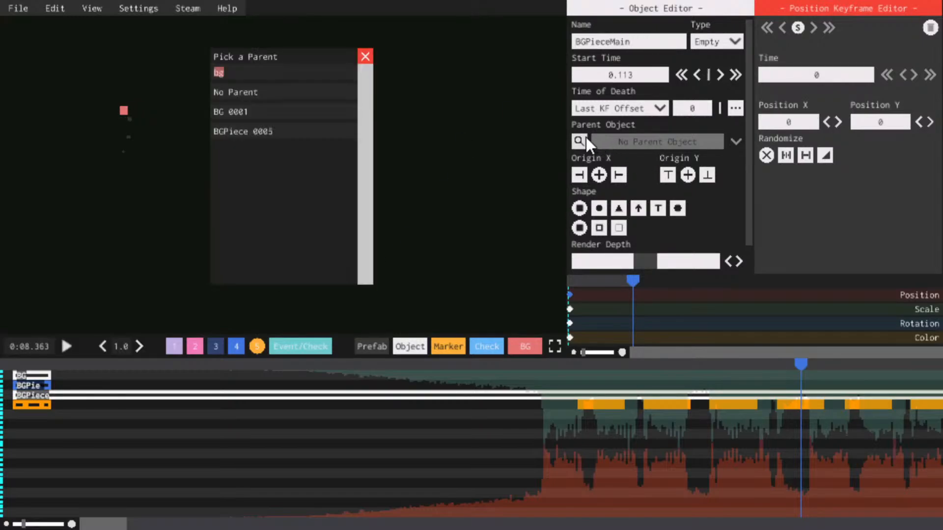
click(276, 110)
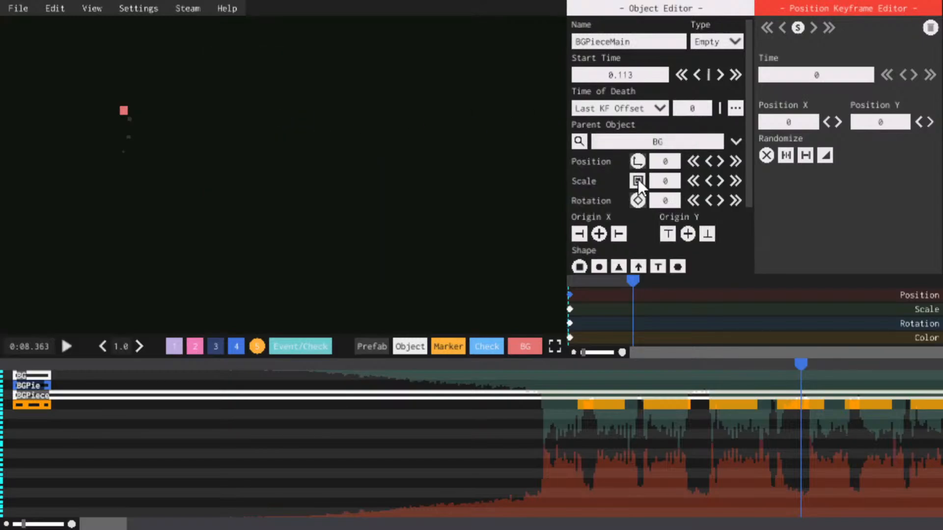
click(57, 391)
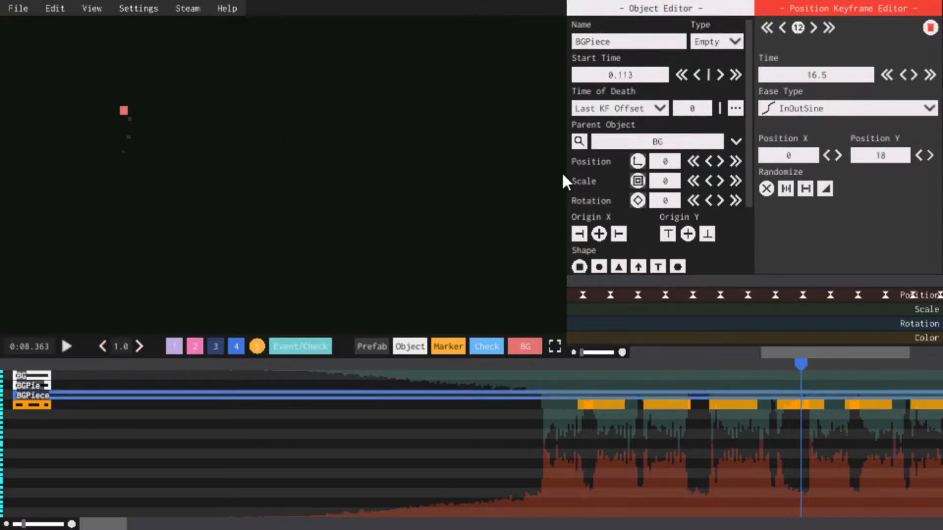
click(580, 143)
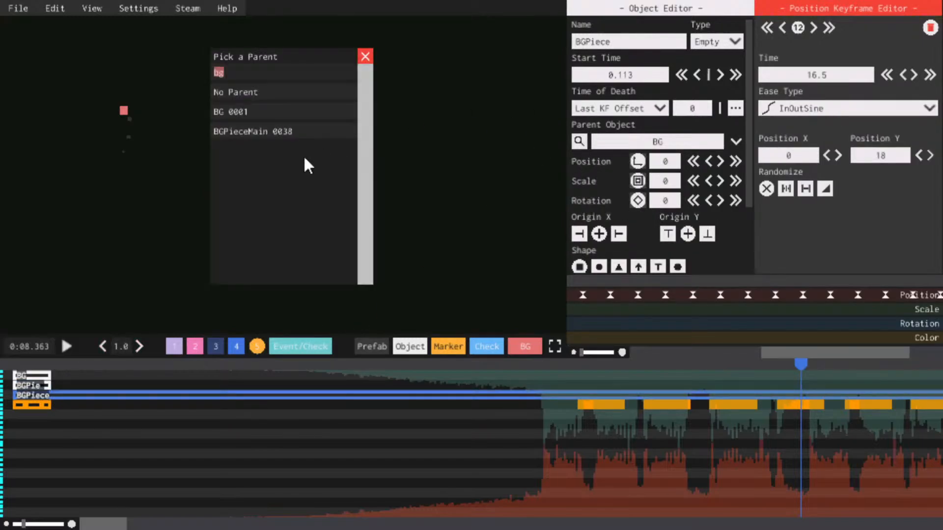
click(265, 129)
Set BGPieceMain's first position keyframe to Position X 100 and check its placement in playback until about 0:06
click(22, 383)
drag(35, 364, 25, 366)
key(space)
key(space)
click(783, 122)
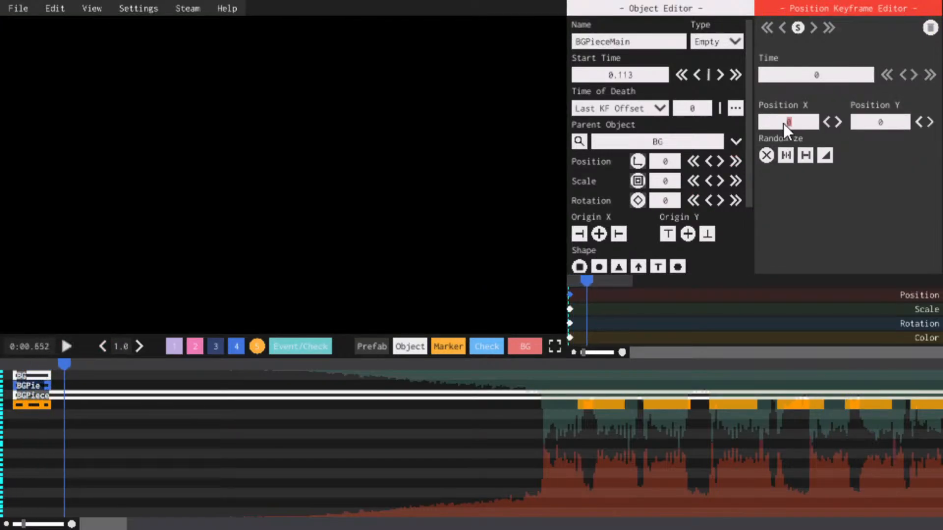
text(100)
key(Return)
key(space)
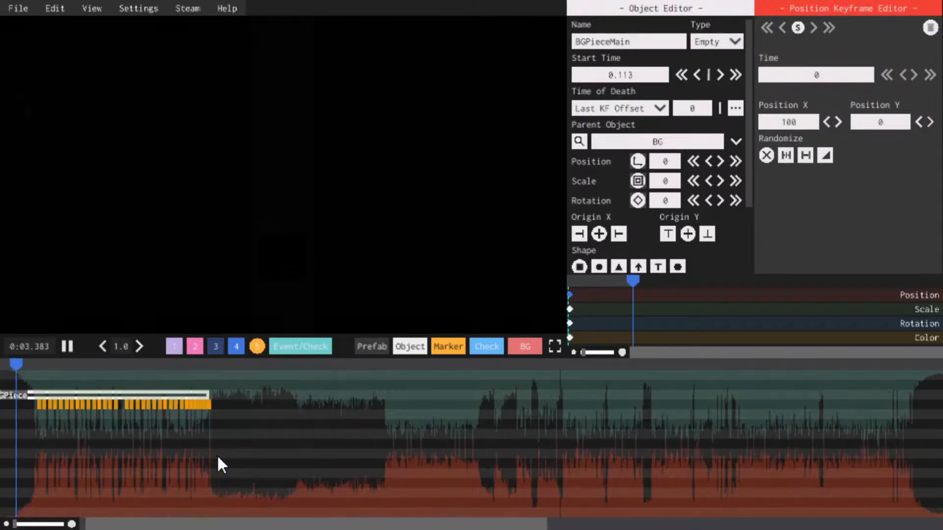
scroll(217, 459, up, 3)
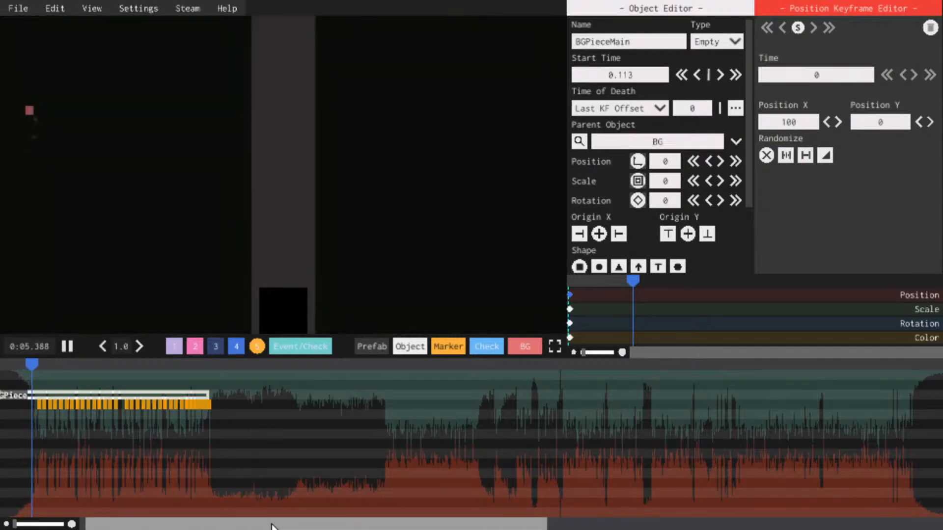
drag(270, 526, 252, 527)
key(space)
Set Position Y of BGPiece's first position keyframe at time 0 to -18 and replay the start of the motion
click(36, 397)
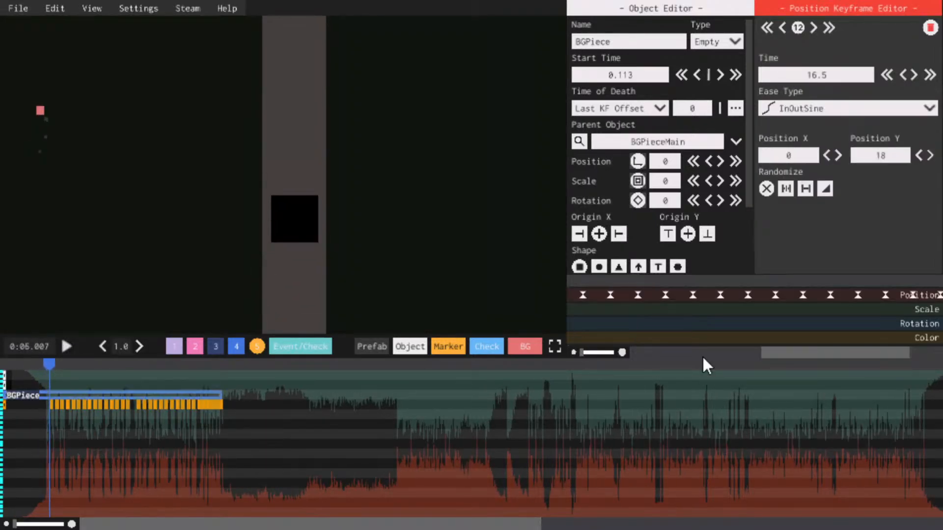
drag(790, 358, 578, 304)
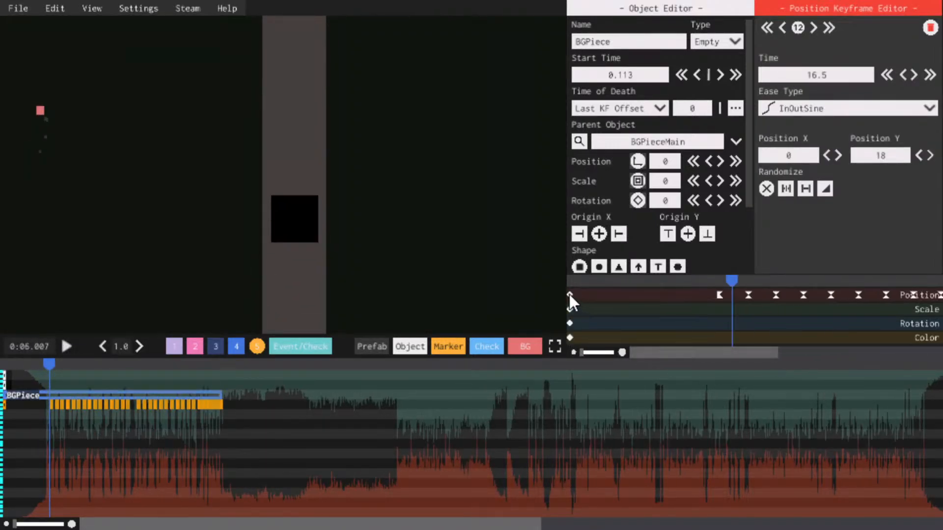
click(570, 295)
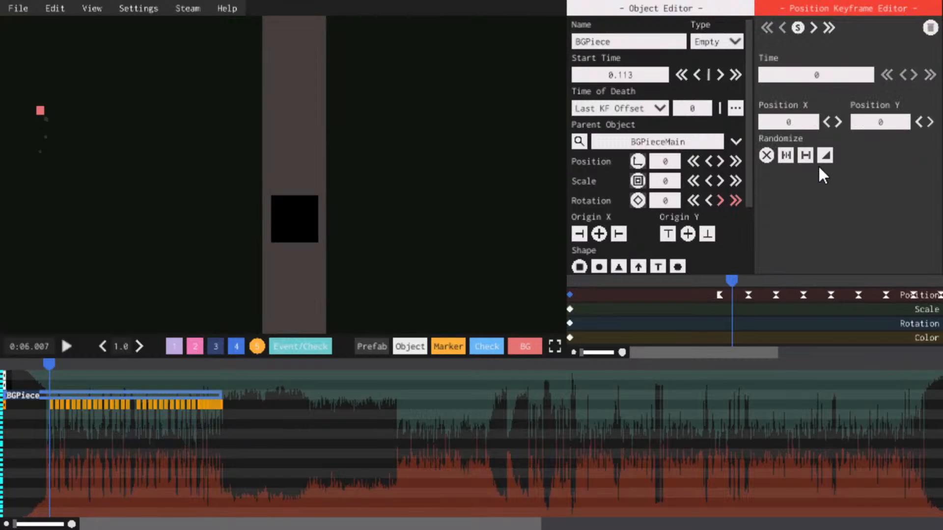
click(883, 123)
text(-18)
key(Return)
key(space)
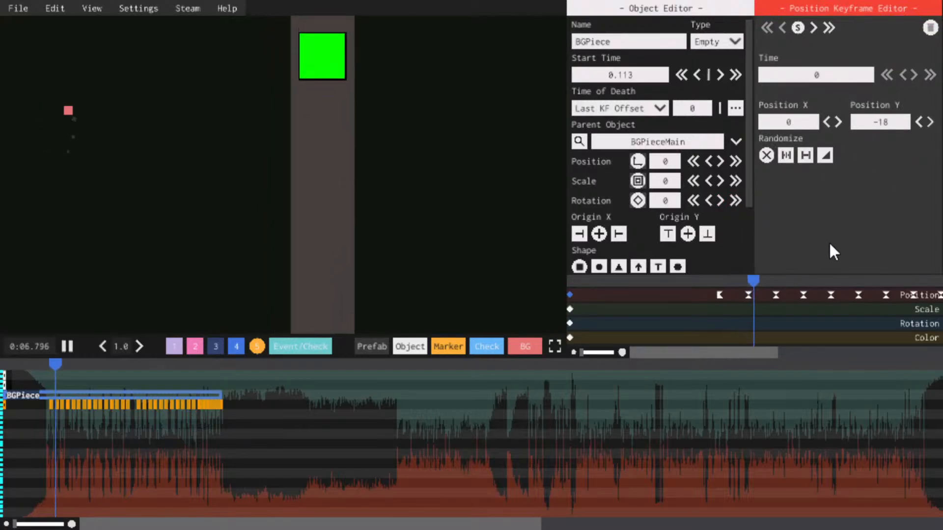
click(697, 281)
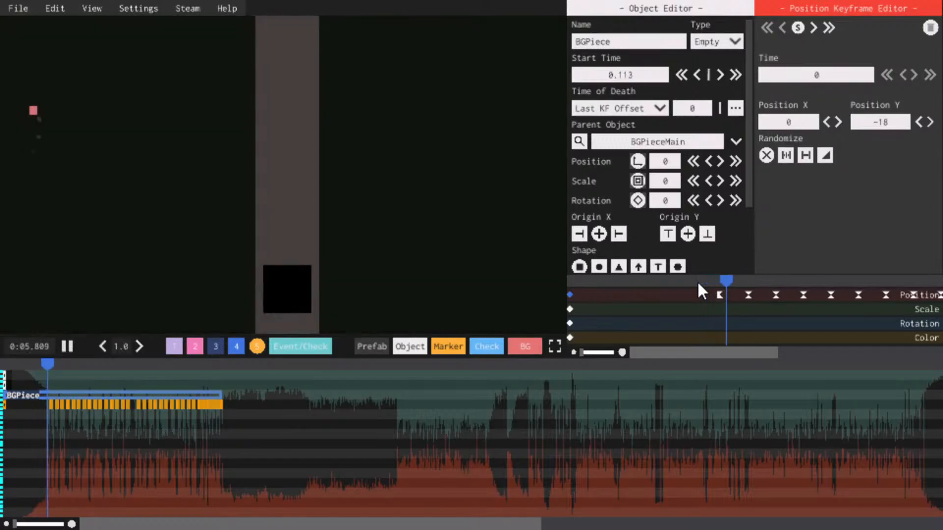
key(space)
scroll(253, 467, up, 1)
scroll(207, 525, down, 1)
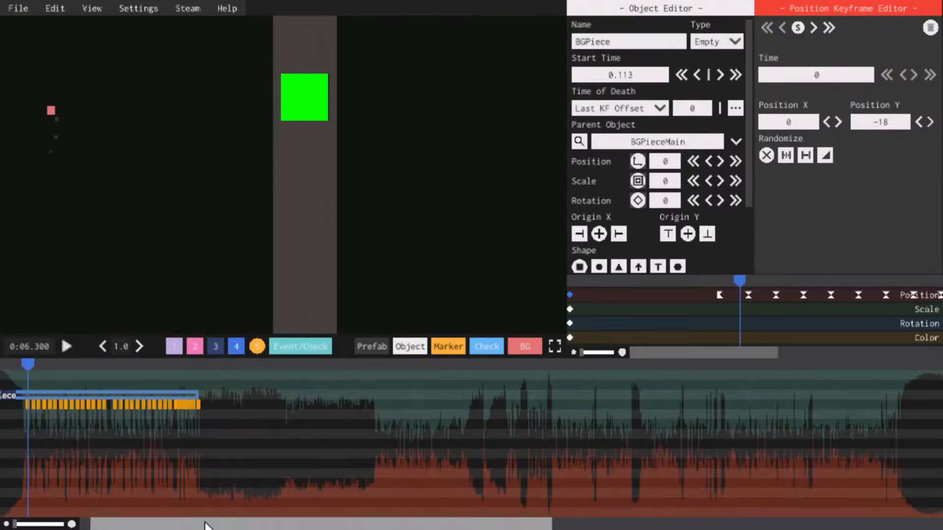
scroll(206, 525, up, 1)
drag(206, 525, 171, 526)
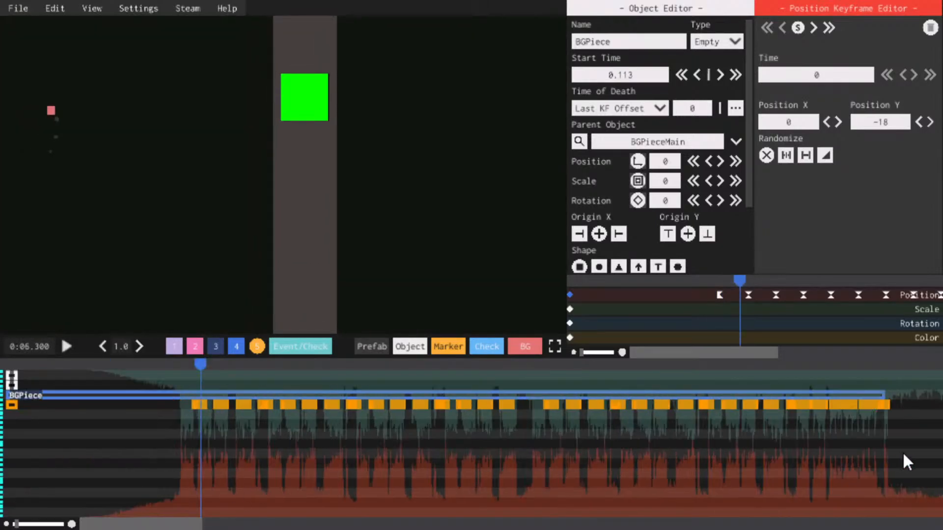
drag(918, 449, 3, 395)
key(space)
key(ctrl+c)
key(ctrl+v)
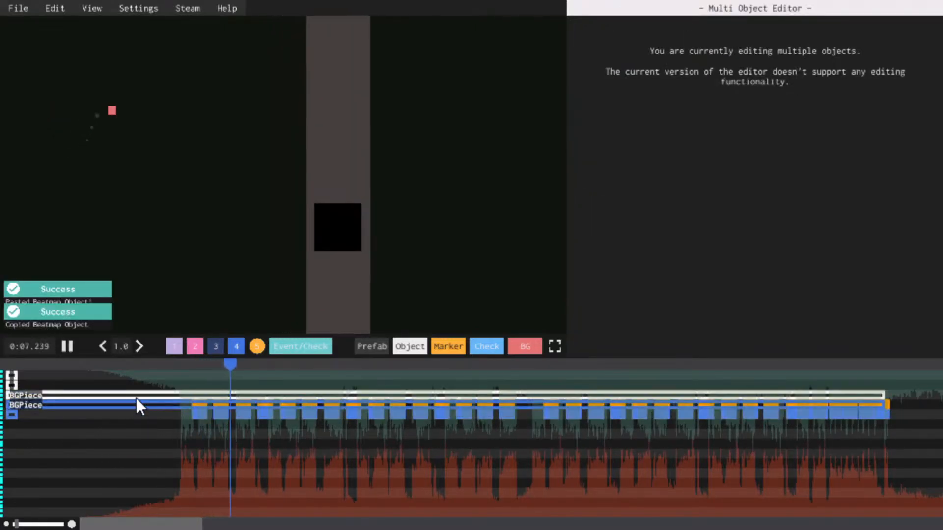
drag(175, 400, 175, 416)
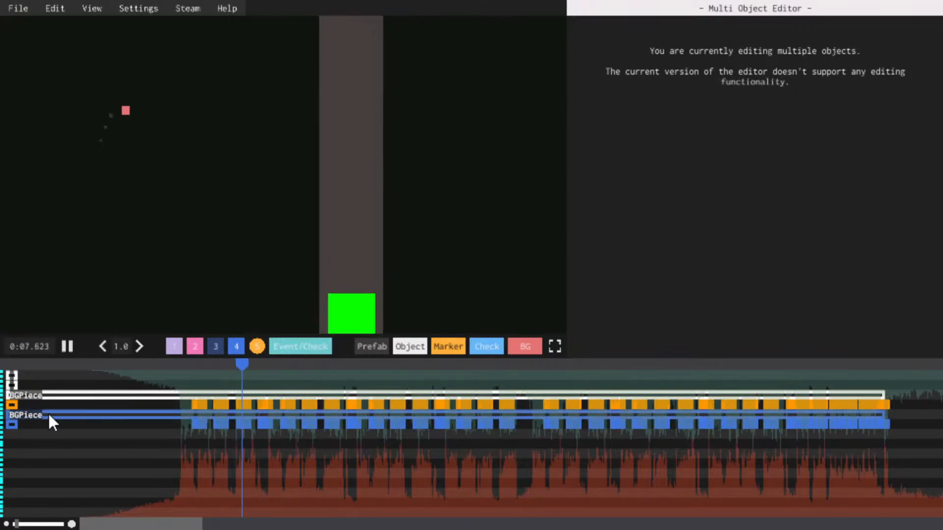
key(space)
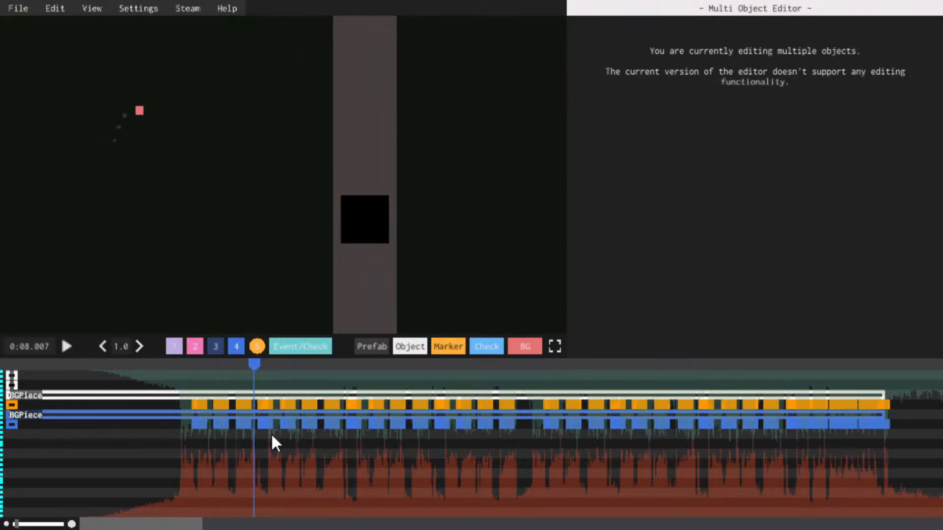
key(Delete)
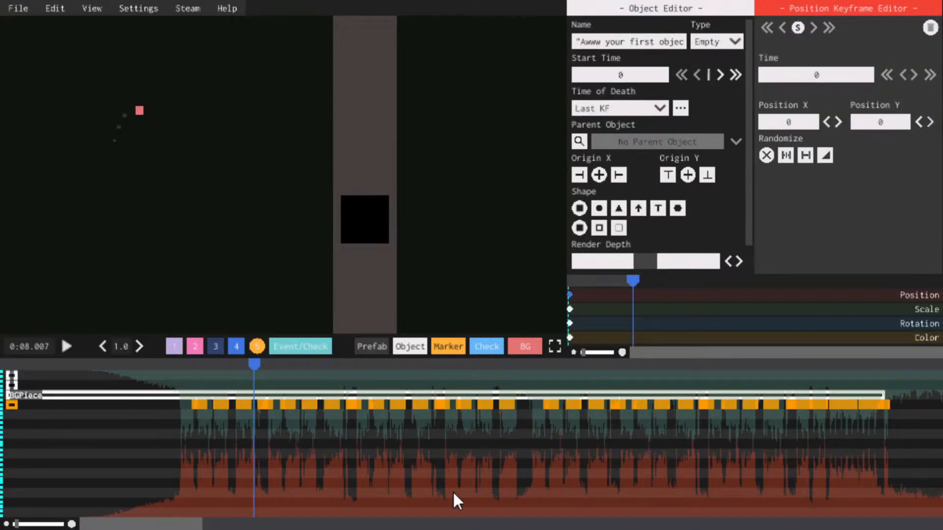
drag(935, 452, 6, 395)
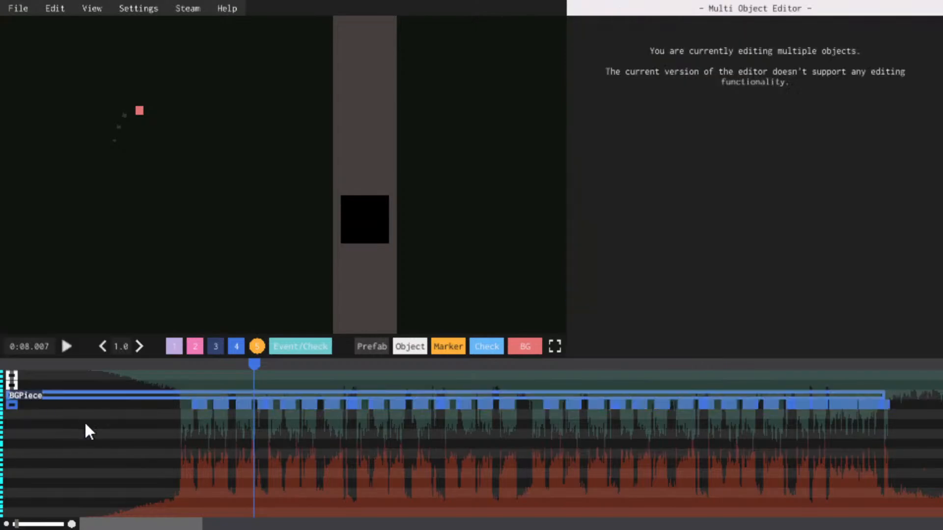
key(ctrl+c)
key(ctrl+v)
drag(82, 402, 80, 414)
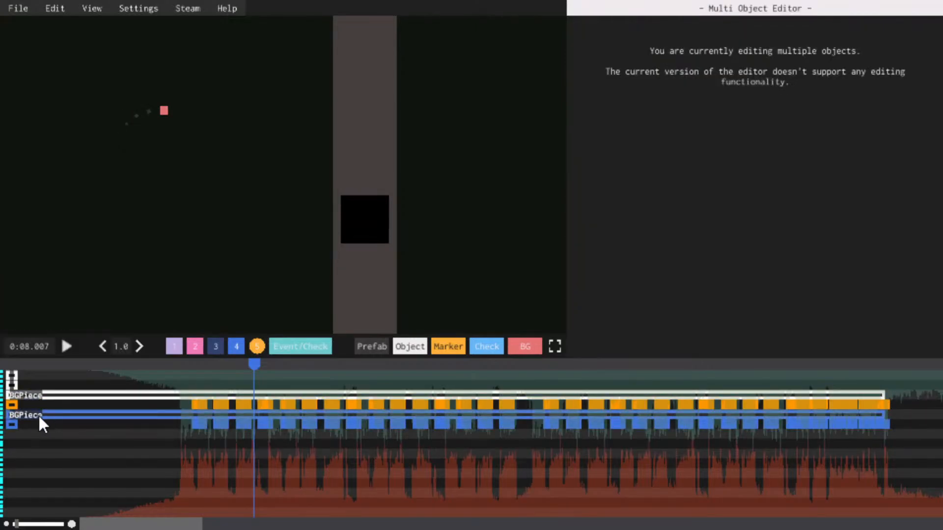
key(Delete)
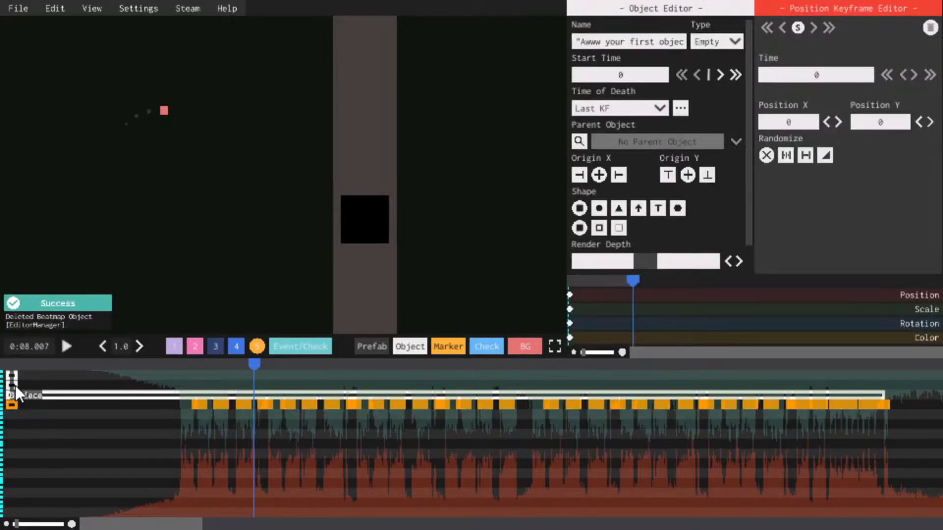
Copy and paste BGPieceMain, BGPiece and all the flashing objects together, placing the copies on the rows below
drag(929, 387, 10, 414)
key(ctrl+c)
key(ctrl+v)
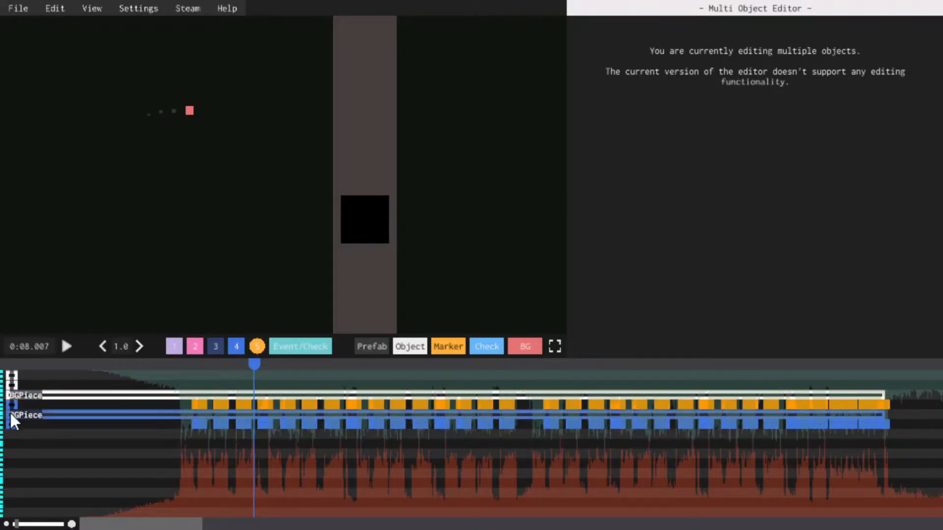
Set the copied BGPieceMain's Position X to 90 and check the spacing between the two columns in playback
click(10, 407)
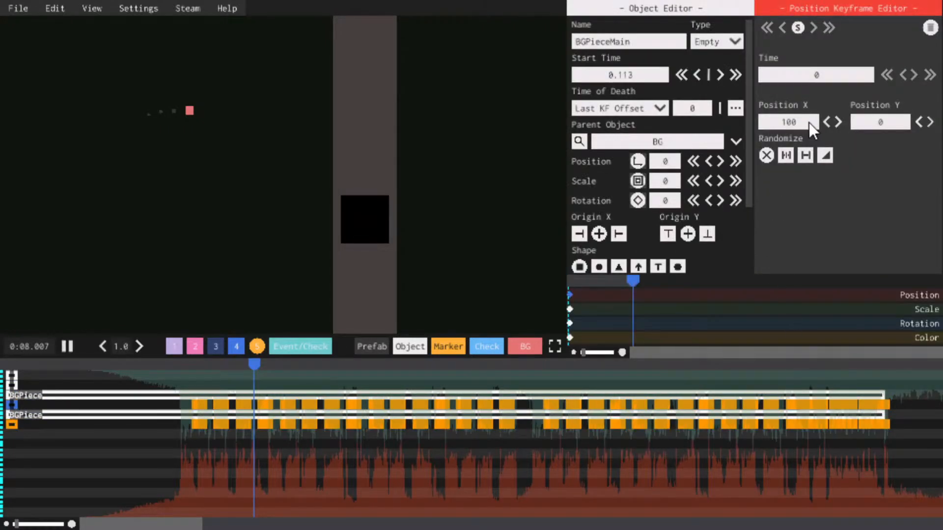
scroll(809, 122, down, 12)
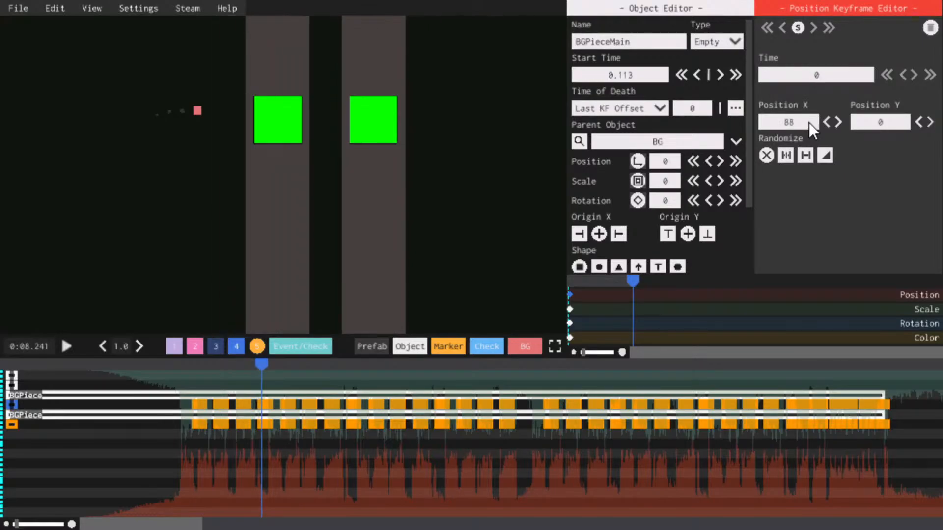
scroll(809, 122, up, 2)
key(space)
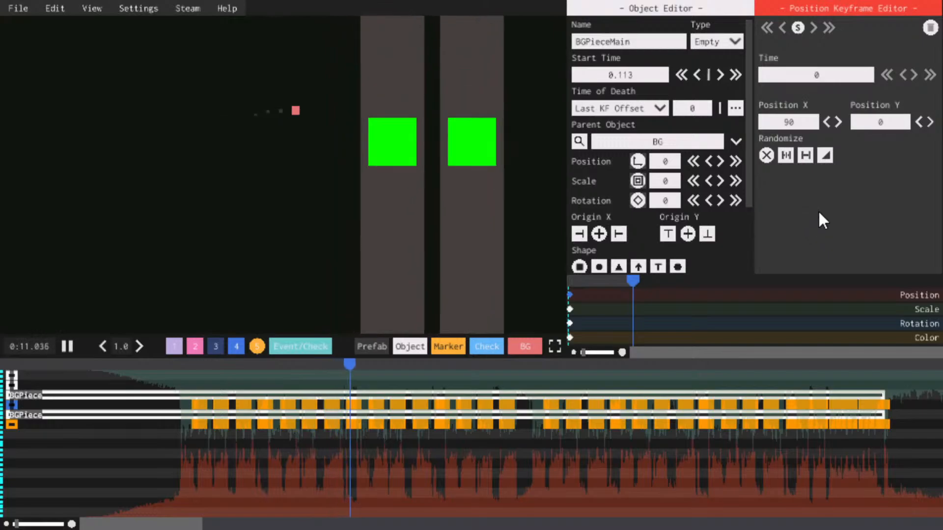
key(space)
Reverse the Position Y sign of the copied BGPiece's keyframes at 5.5, 6.5 and 7.5, entering 18 at 5.5 and 7.5, and replay
click(260, 417)
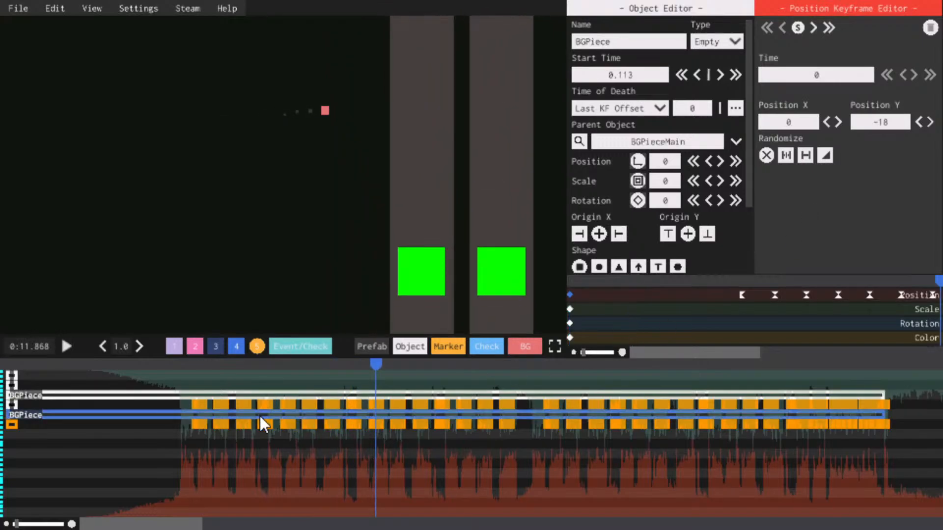
click(182, 362)
key(space)
key(space)
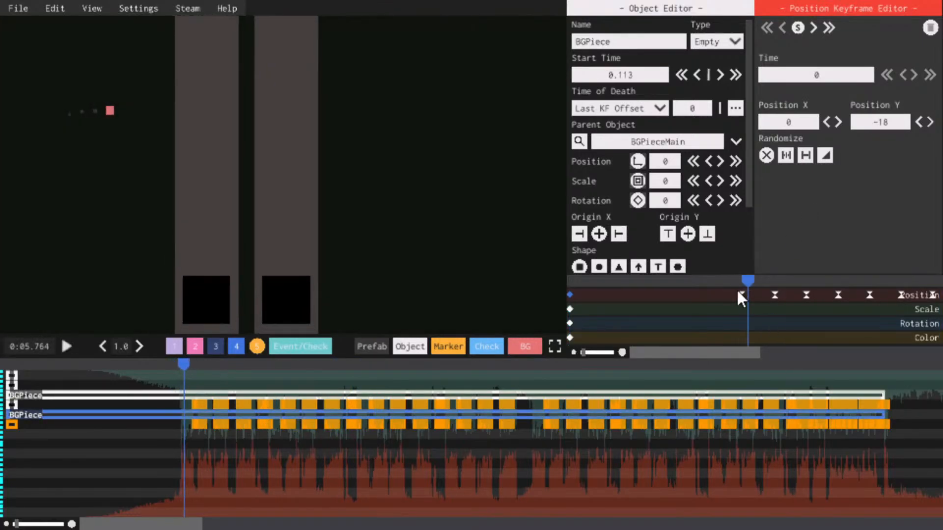
click(742, 295)
text(18)
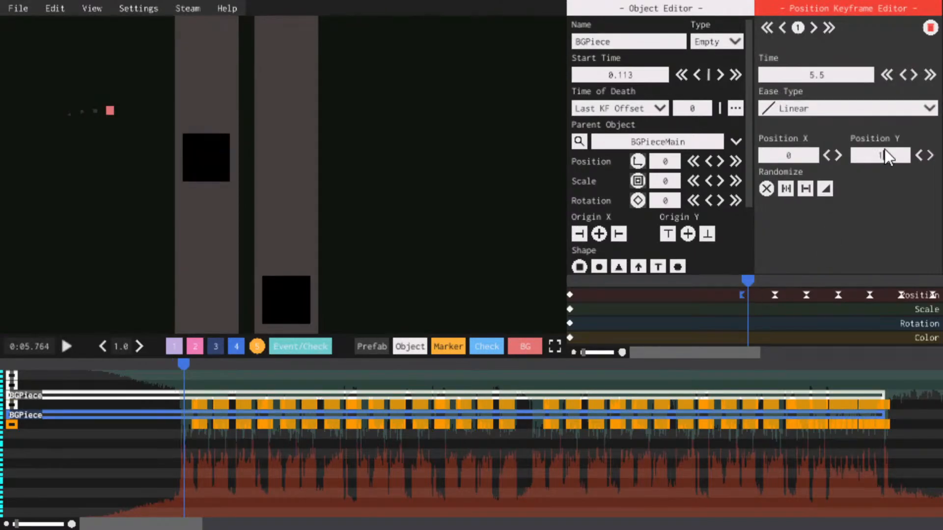
click(775, 295)
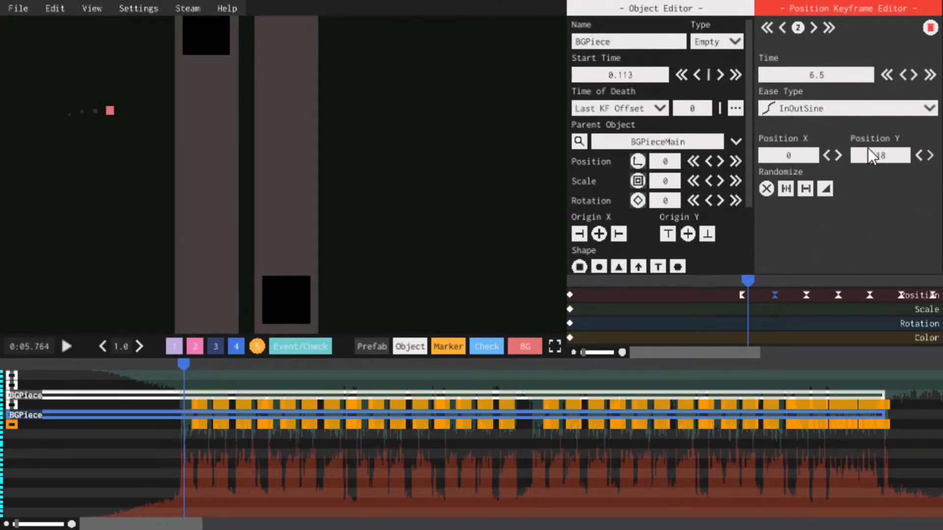
middle_click(868, 148)
click(807, 295)
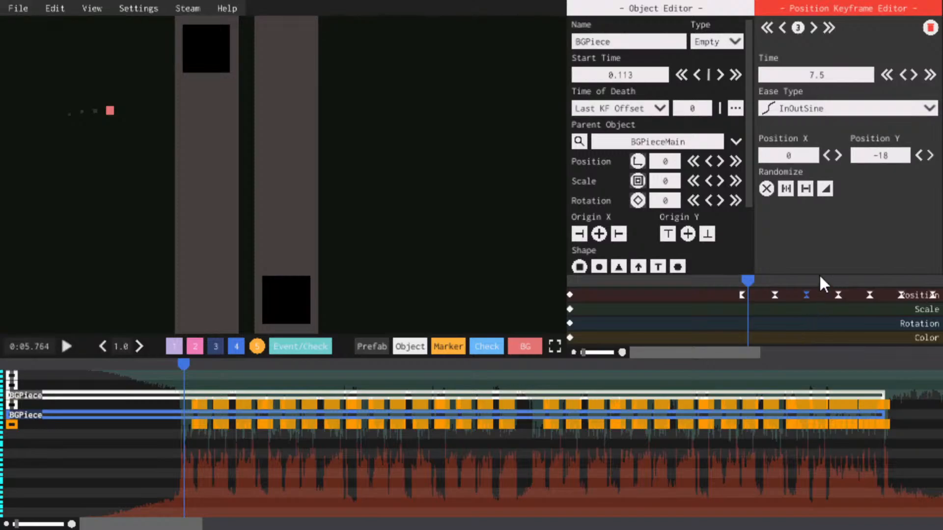
text(8)
key(space)
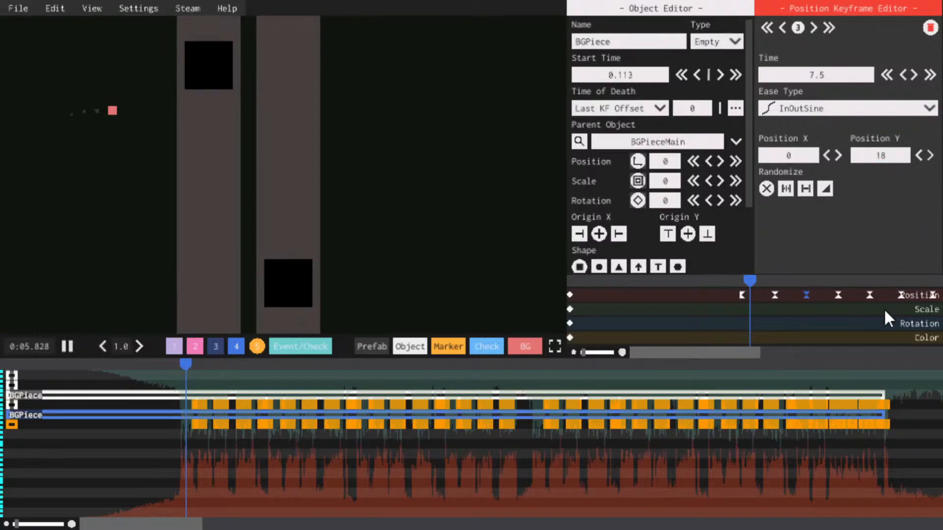
Set Position Y of the copied BGPiece's keyframes to -18 at 8.5, 18 at 9.5 and -18 at 10.5, and replay
key(space)
click(839, 295)
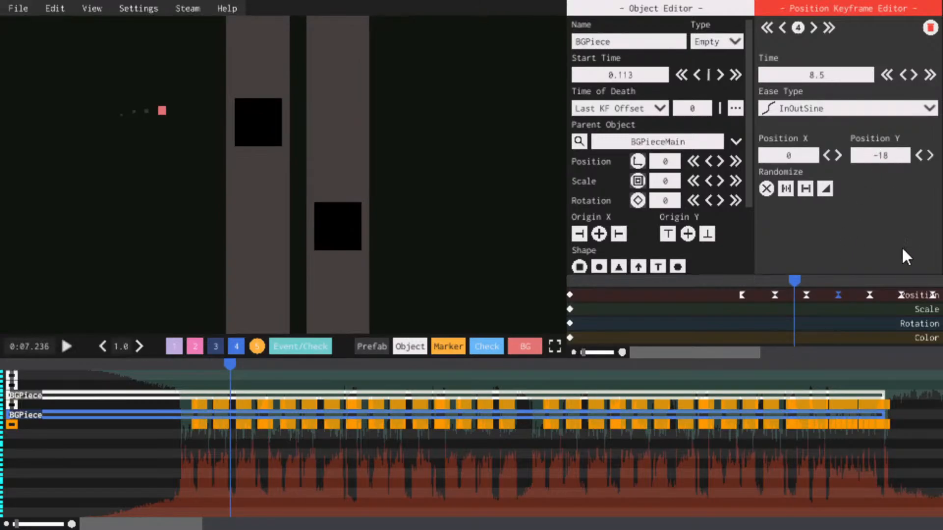
key(space)
drag(762, 350, 783, 347)
click(765, 294)
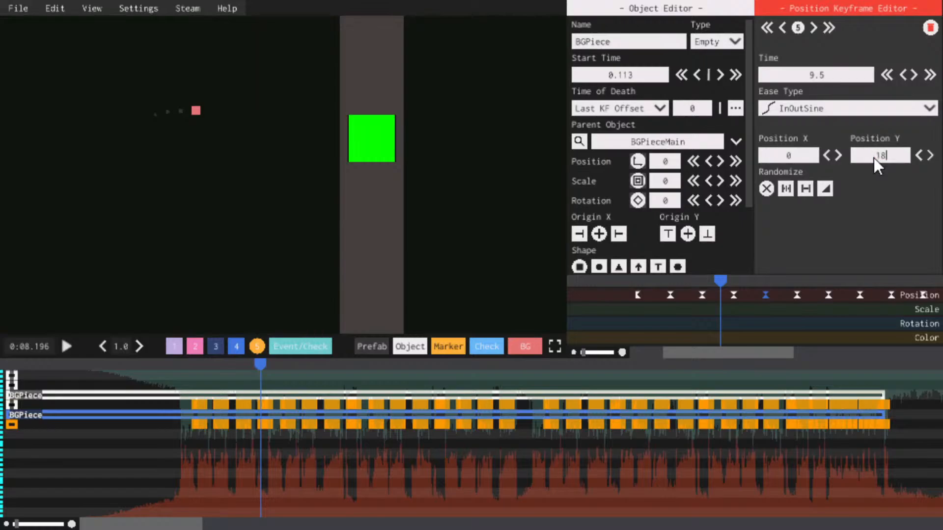
text(18)
click(797, 295)
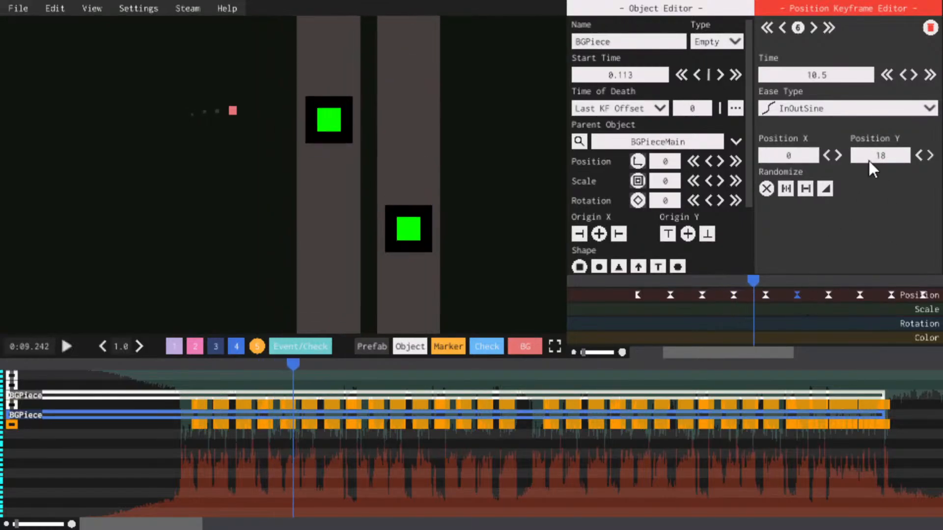
text(-18)
key(space)
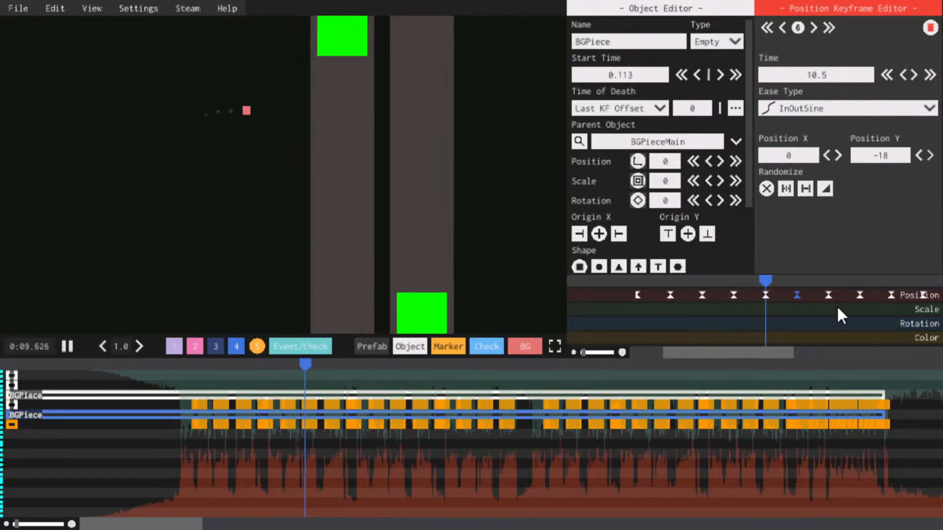
Reverse the Position Y sign of the keyframes at 11.5, 12.5 and 13.5, entering -18 at 12.5 and 18 at 13.5, and replay
click(828, 297)
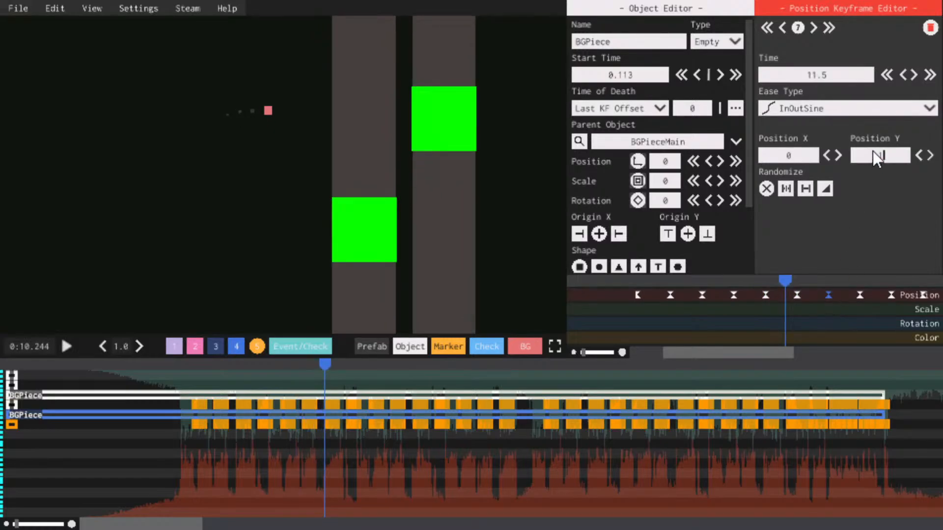
click(860, 295)
drag(765, 352, 819, 352)
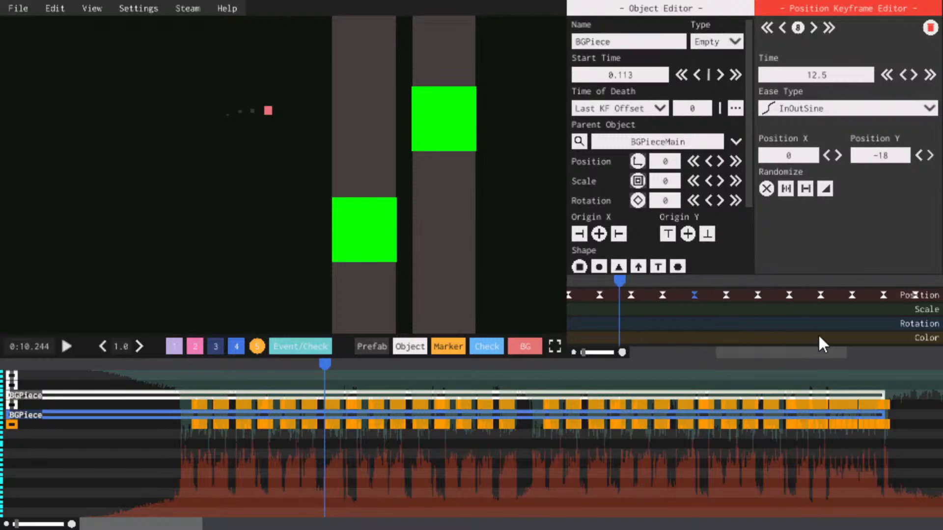
click(726, 295)
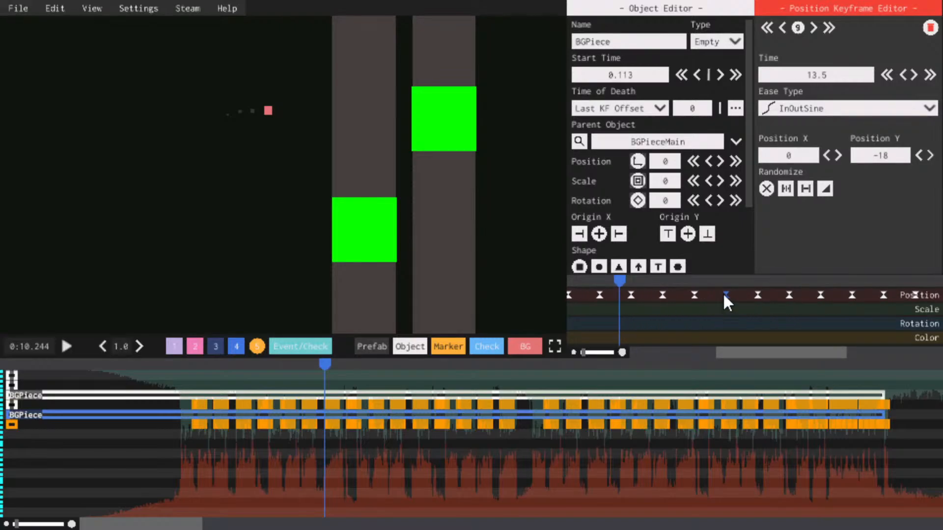
click(880, 157)
text(18)
key(Return)
key(space)
Set Position Y of the keyframes to -18 at 14.5, 18 at 15.5 and -18 at 16.5, checking the motion in playback
click(757, 294)
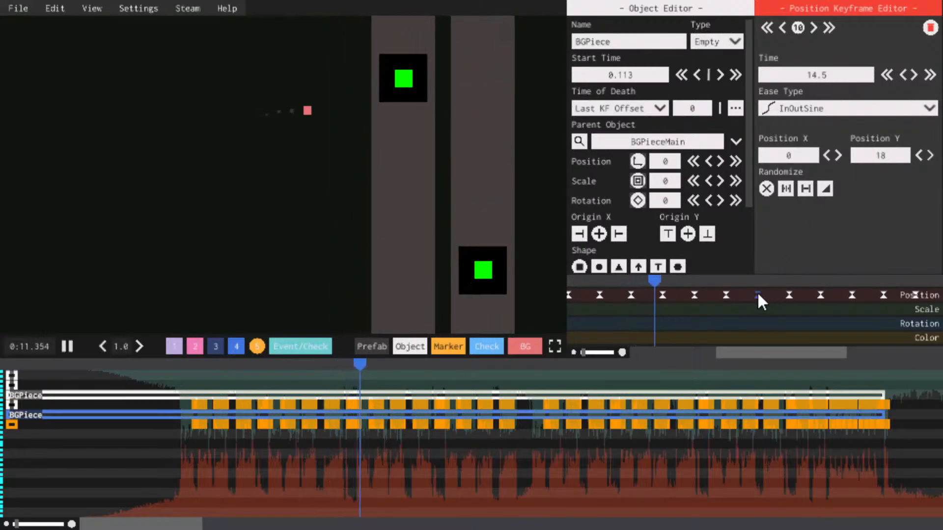
double_click(872, 154)
text(-18)
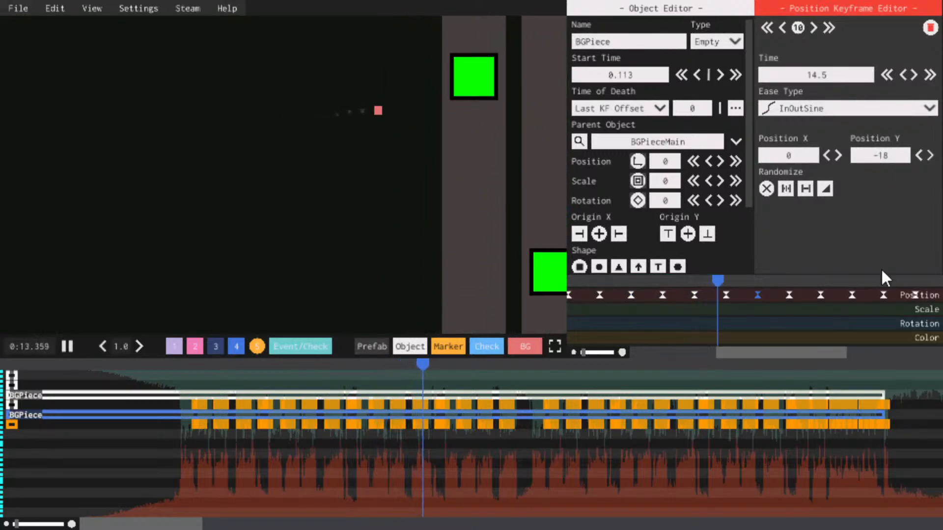
key(space)
click(789, 295)
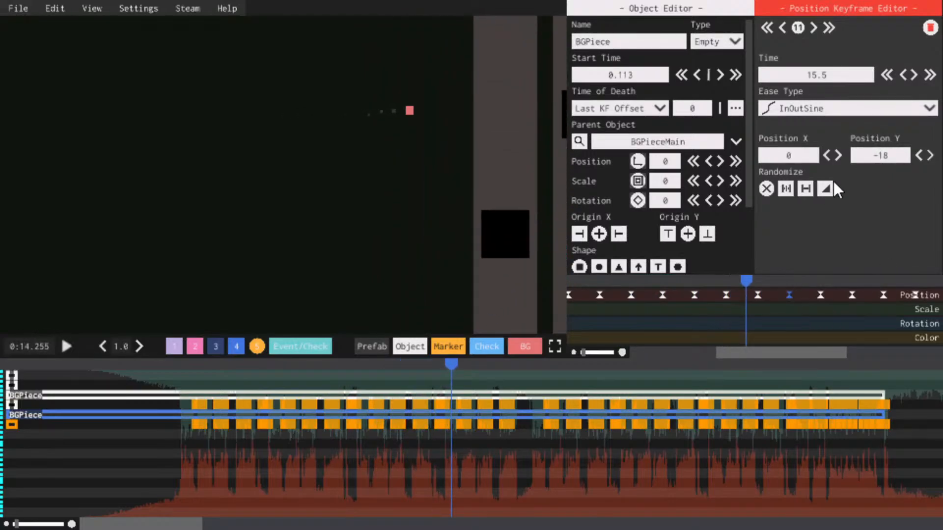
double_click(880, 155)
text(18)
drag(779, 349, 810, 350)
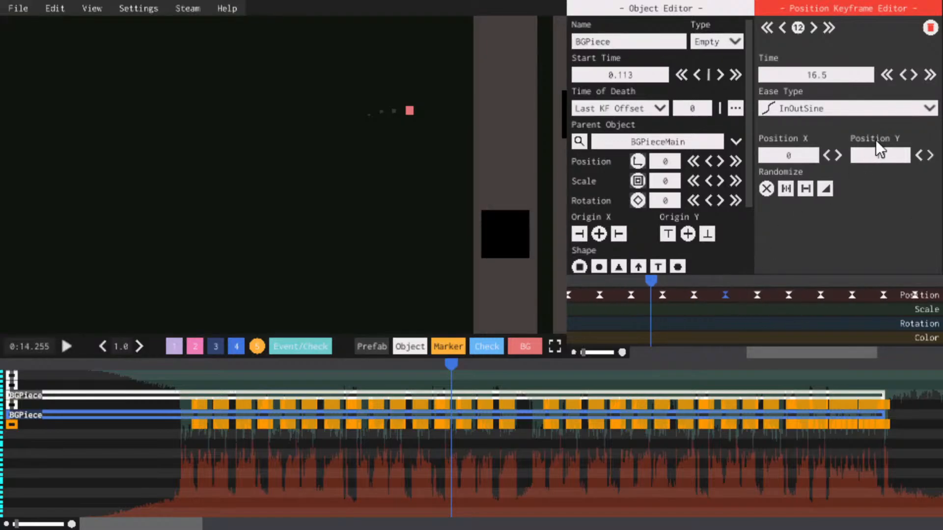
text(-18)
key(space)
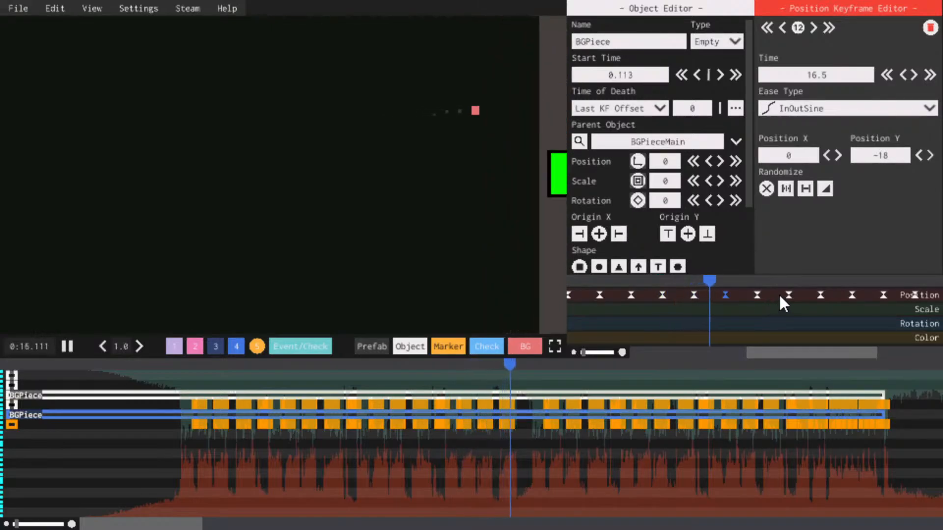
key(space)
Reverse the Position Y sign of the copied BGPiece's keyframes from 17.5 to 21.5, entering 18 at 19.5 and 21.5
click(757, 295)
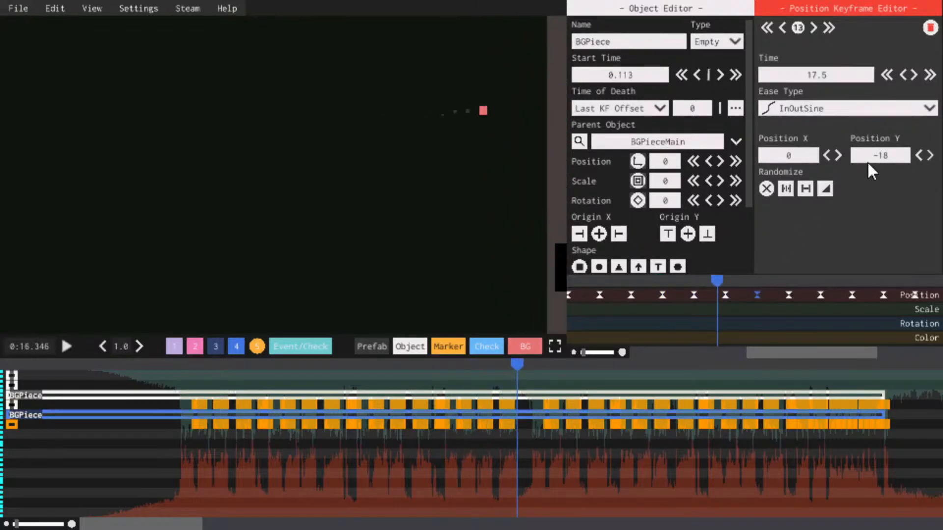
click(726, 295)
click(757, 294)
click(789, 295)
text(-)
click(820, 294)
text(18)
click(852, 295)
click(883, 295)
drag(805, 353, 850, 313)
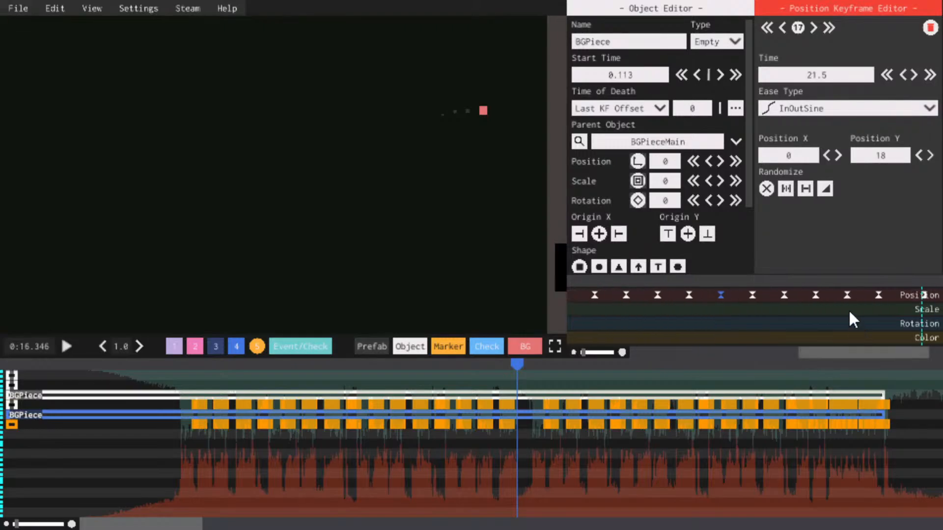
Reverse the Position Y sign of the copied BGPiece's keyframes from 22.5 to 25.5
click(753, 294)
click(785, 295)
click(816, 295)
click(847, 295)
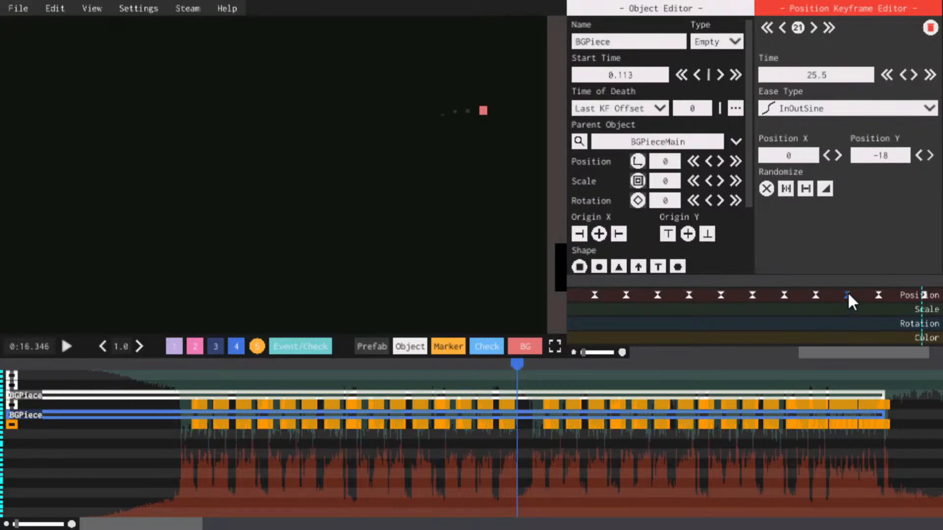
Reverse the Position Y sign at 26.5, set the last keyframe at 27.892 to 18, and replay both columns' opposed motion
click(882, 294)
click(868, 155)
text(-)
click(922, 294)
text(1)
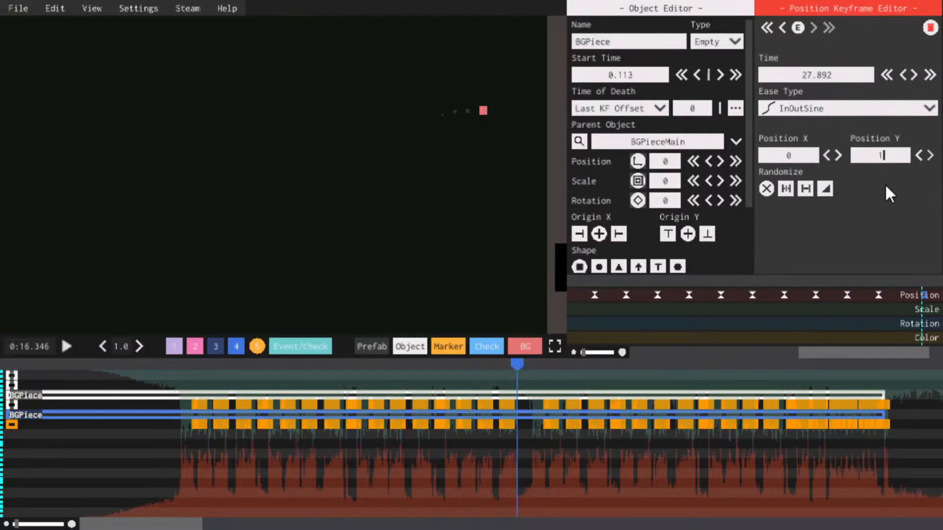
text(8)
key(Return)
key(space)
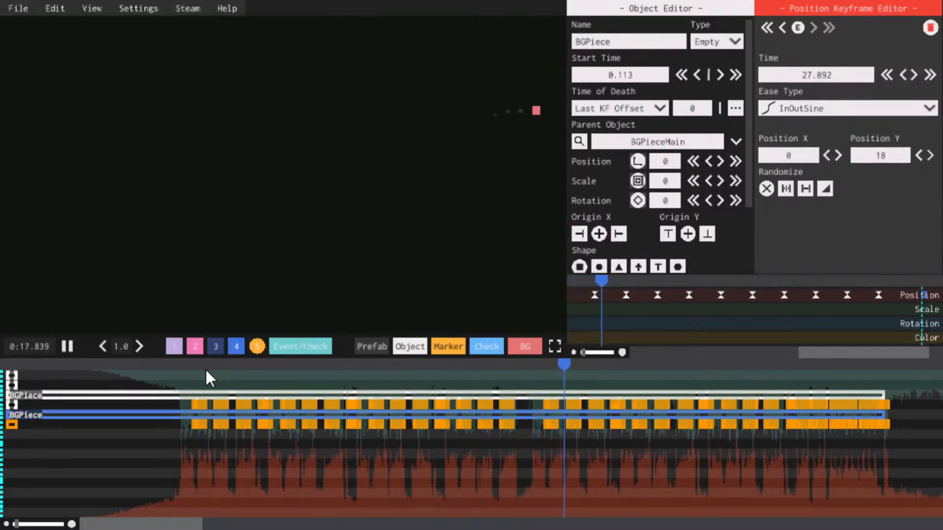
click(187, 364)
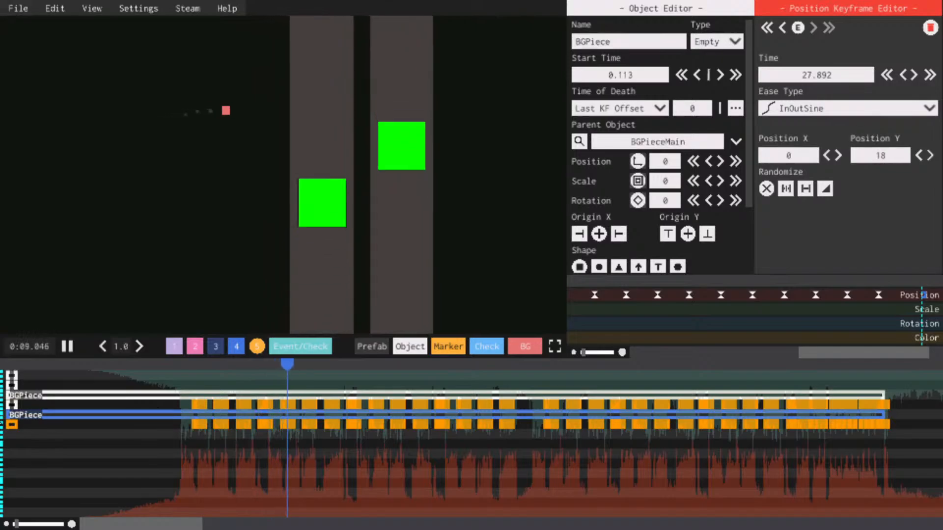
key(space)
Shift the copied column's unnamed decoration objects earlier together, to start time 0.035
click(13, 403)
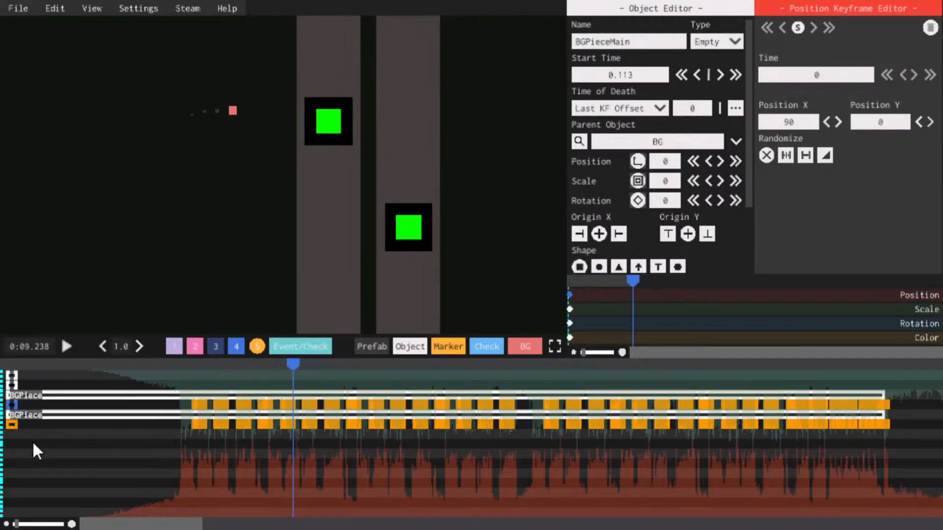
drag(186, 520, 137, 521)
click(23, 425)
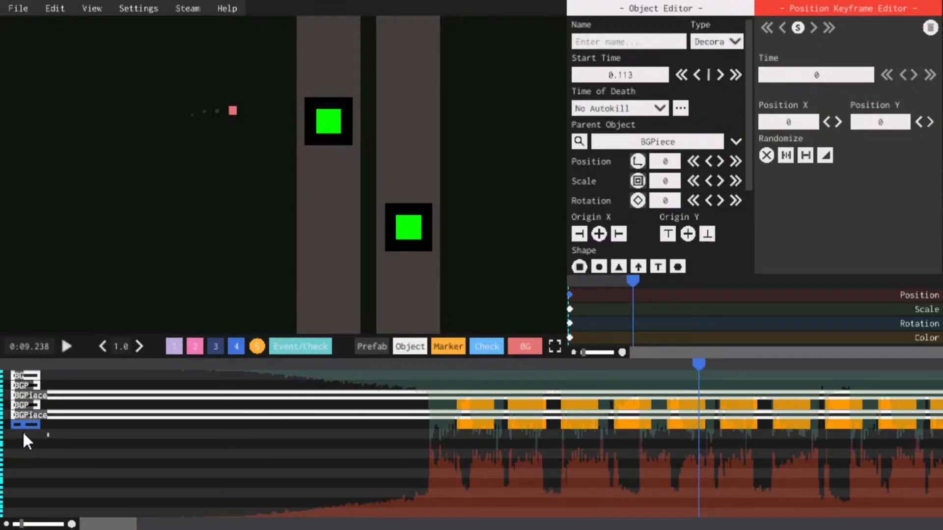
shift+click(29, 426)
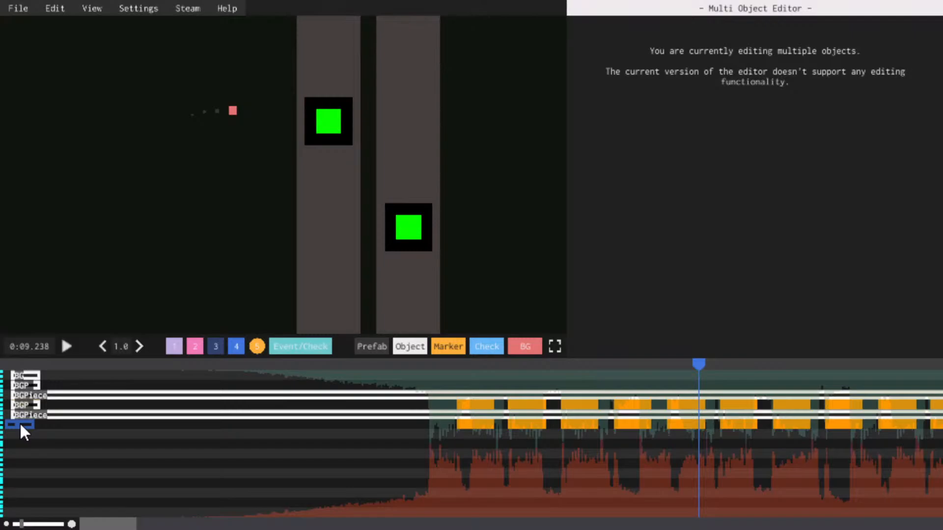
click(22, 424)
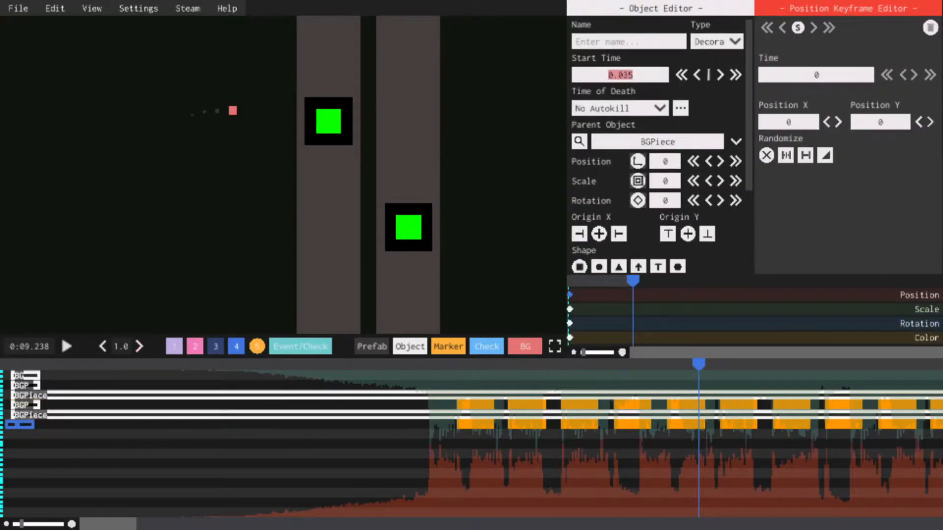
Move the copied BGPieceMain to an empty row below and set the Start Time of the original column's decoration object to 0.035
click(33, 406)
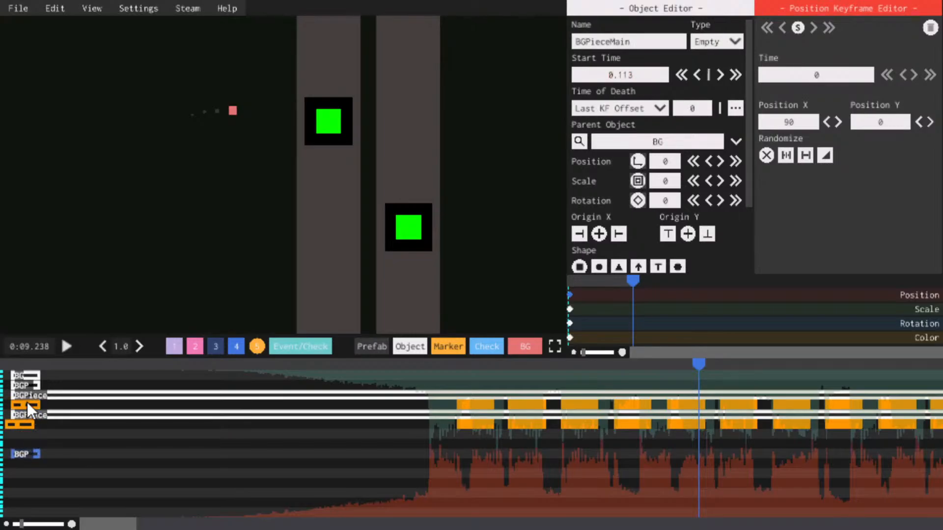
click(28, 404)
text(0.035)
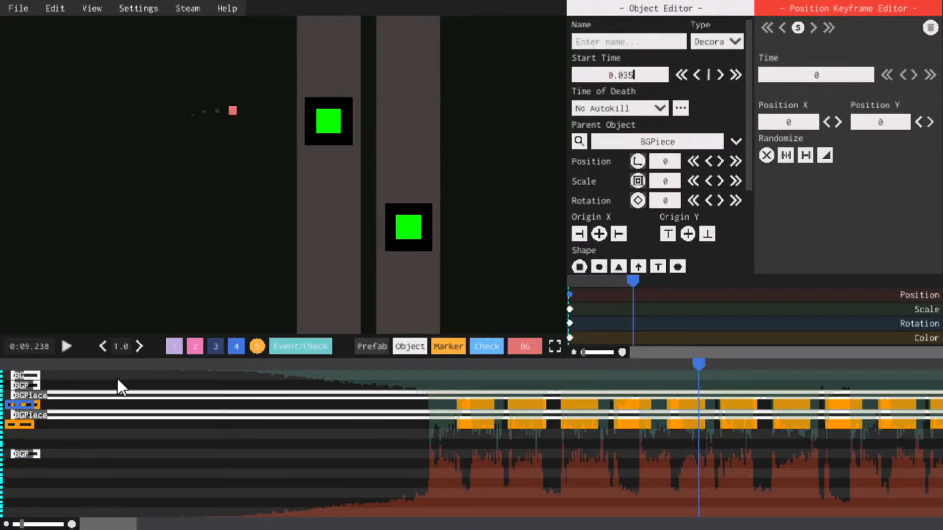
key(ctrl+z)
text(0.035)
Select the original column's decoration objects together and move them up one row, beside the original BGPiece
click(25, 404)
shift+click(21, 402)
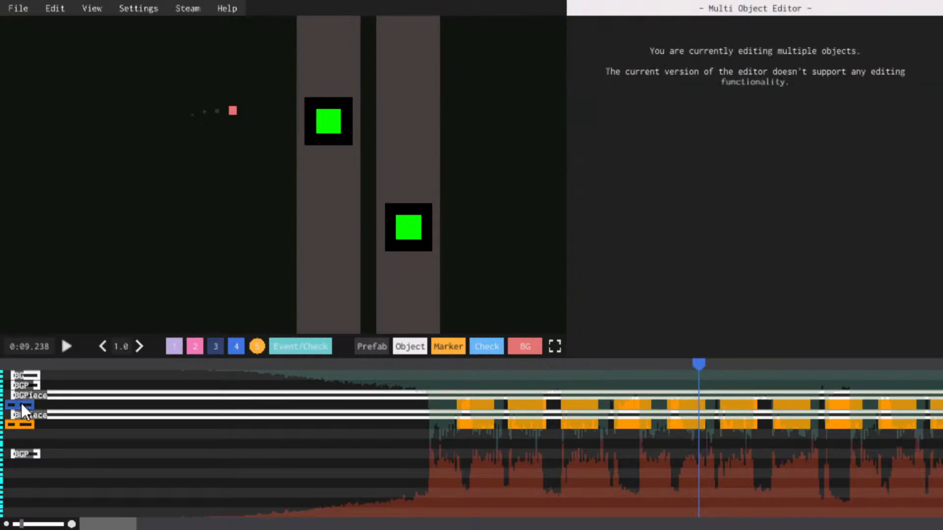
mouse_move(21, 403)
mouse_down()
mouse_move(20, 390)
mouse_move(8, 396)
mouse_up()
click(8, 396)
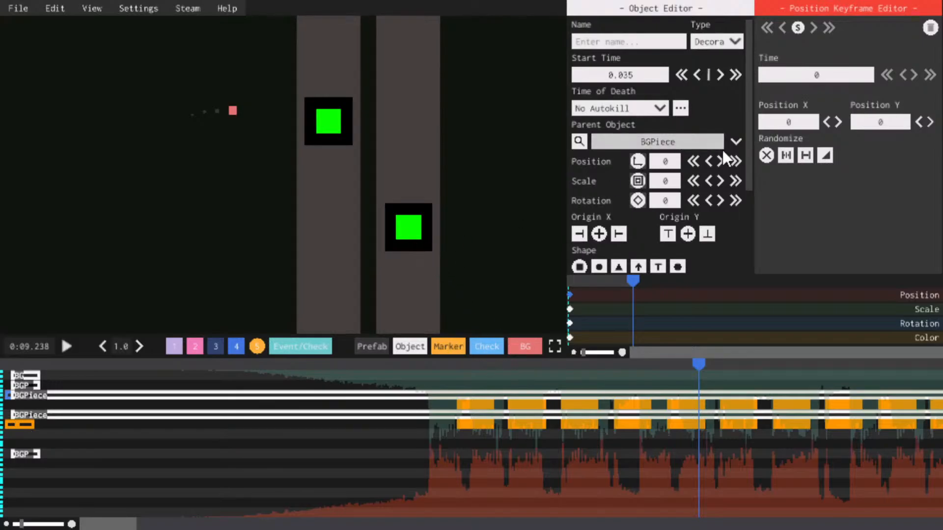
Try the original column's black decoration square one render depth step higher, return it, and compare with the green flashing square
click(735, 141)
click(418, 233)
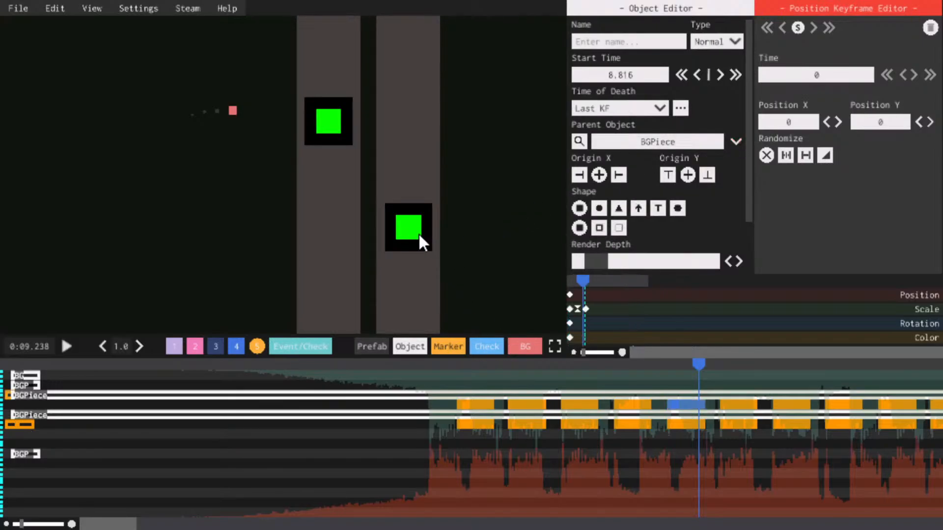
click(6, 396)
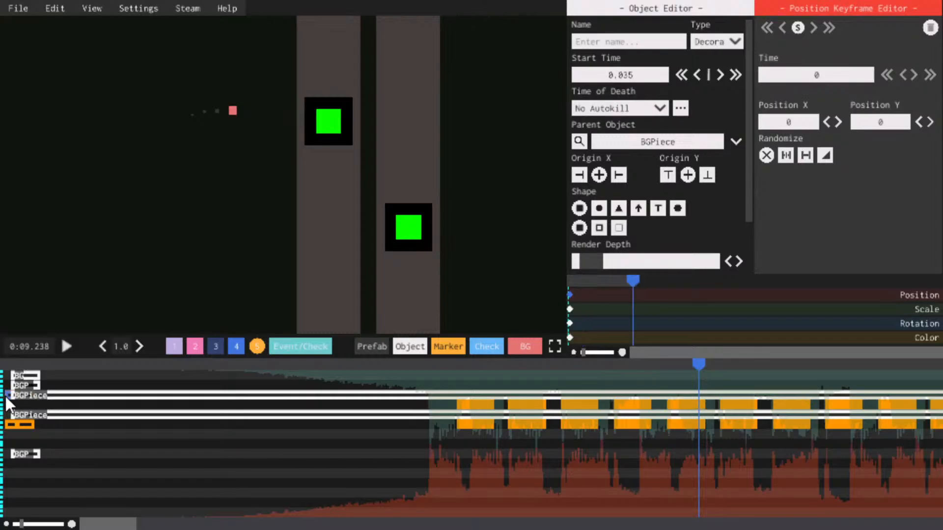
click(739, 262)
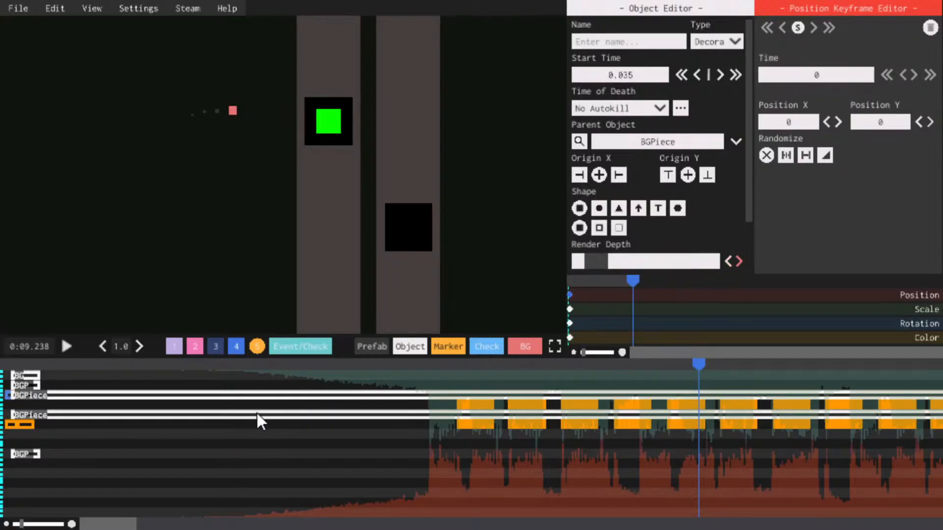
click(727, 262)
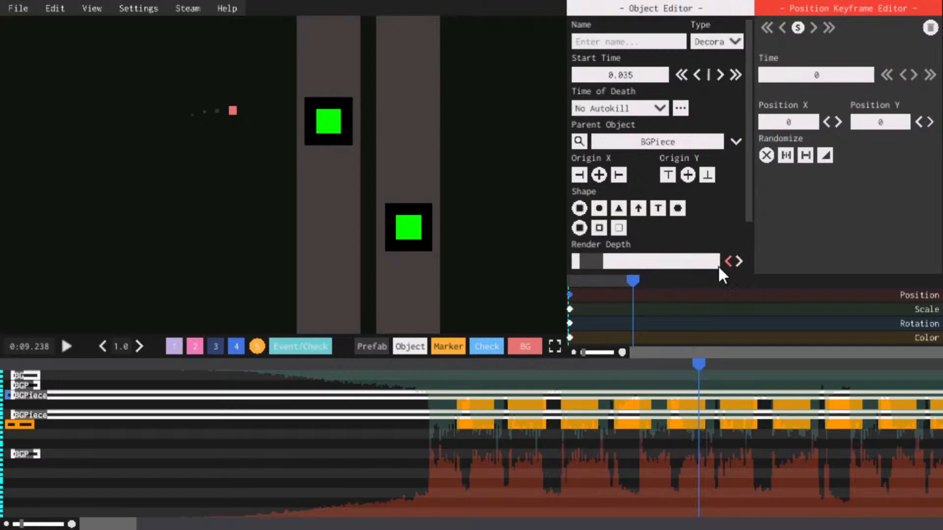
click(414, 231)
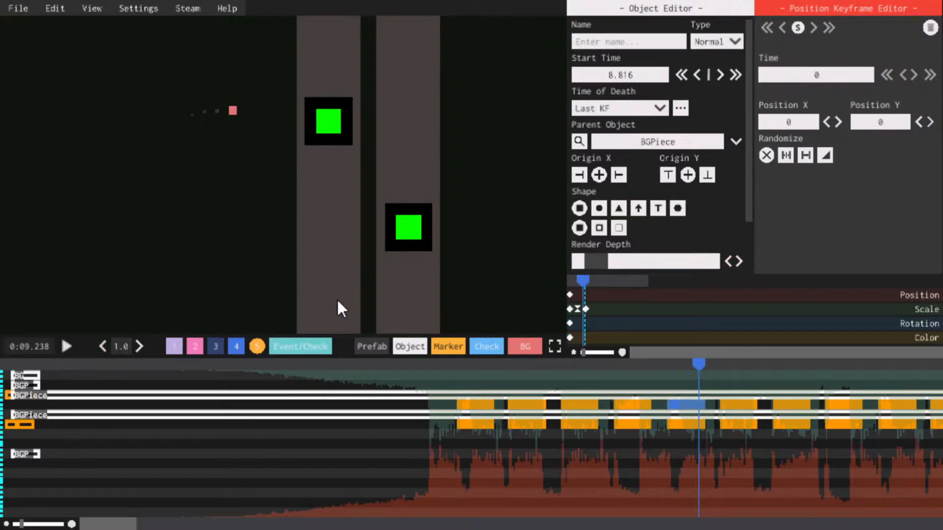
Duplicate the original column's black decoration square and lower the copy's render depth by one step
click(421, 296)
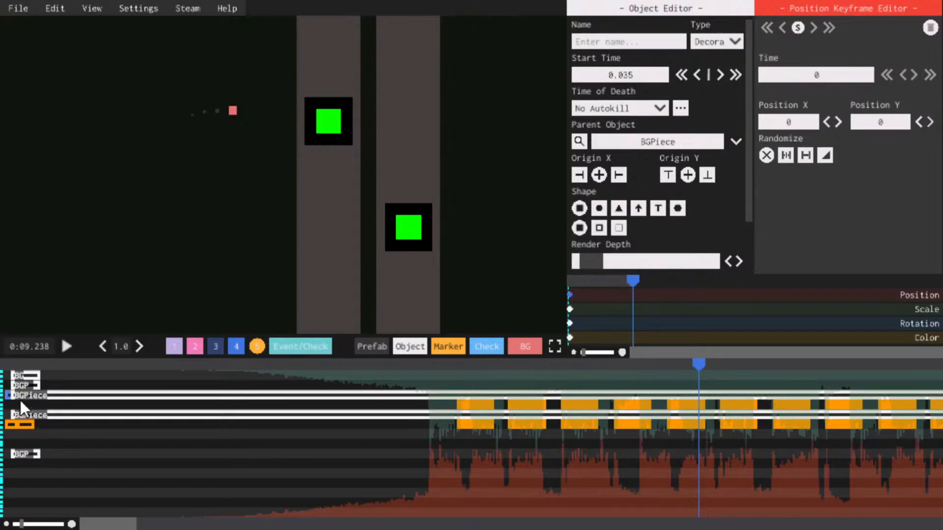
key(ctrl+c)
key(ctrl+v)
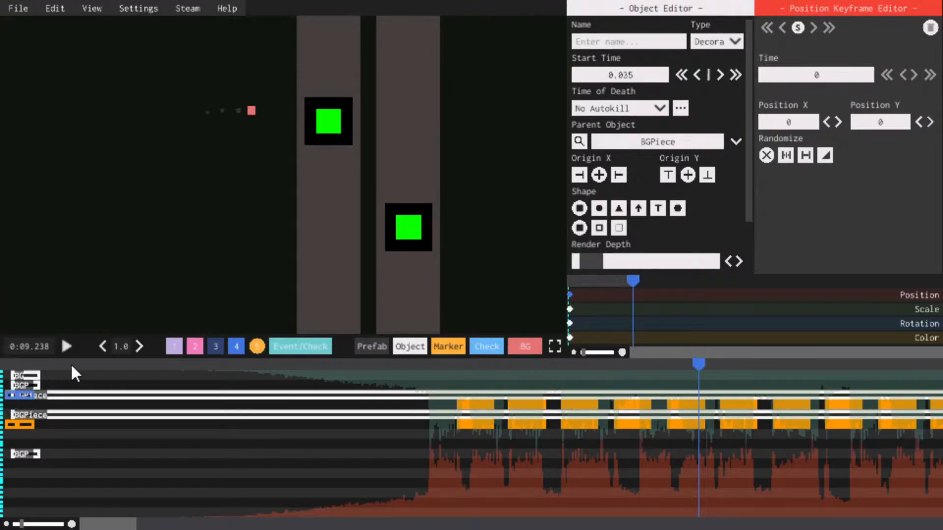
click(729, 261)
Set the duplicated black square's Scale X and Scale Y to 7
click(569, 309)
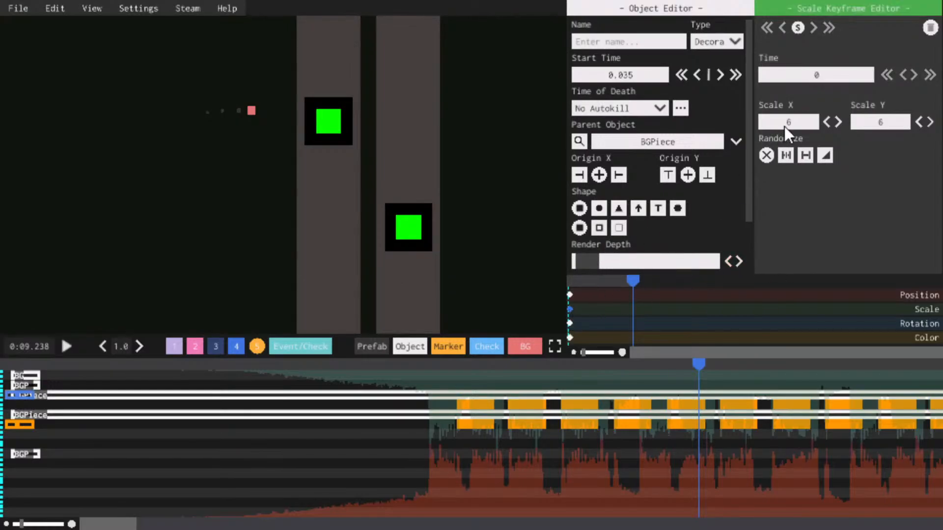
scroll(785, 126, up, 1)
scroll(871, 120, up, 1)
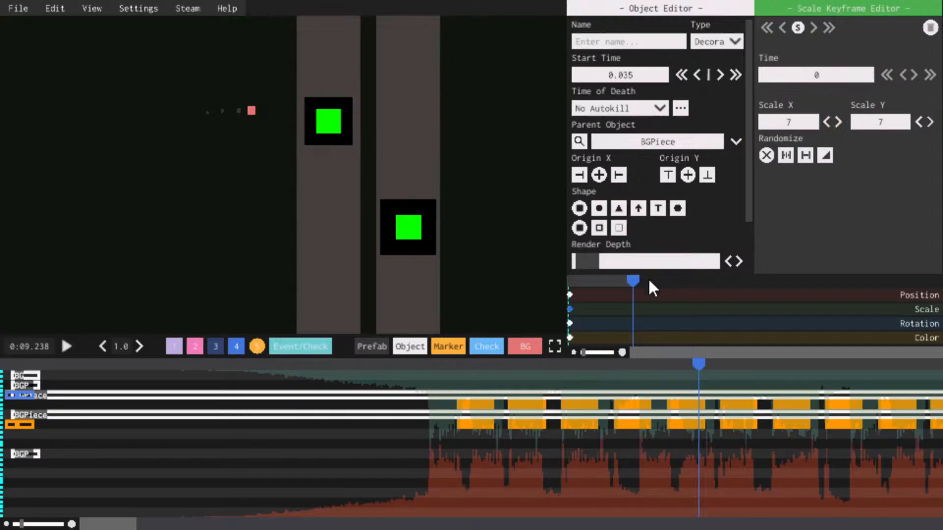
Colour the original column's enlarged square dark red and play the animation to check its border
click(570, 338)
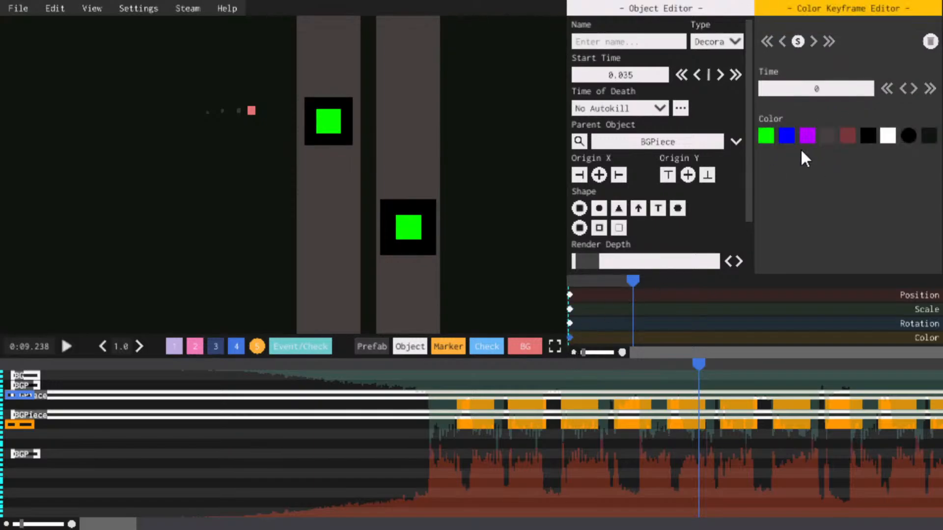
click(851, 137)
key(space)
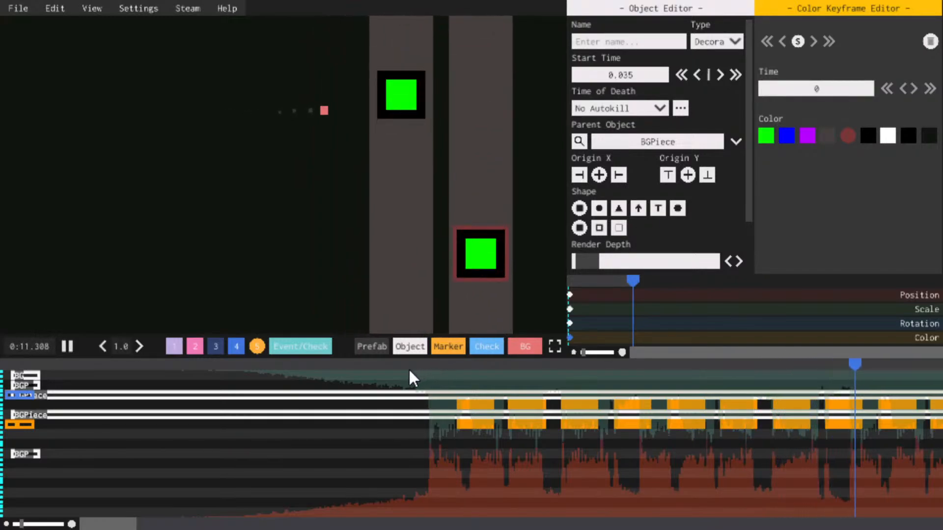
key(space)
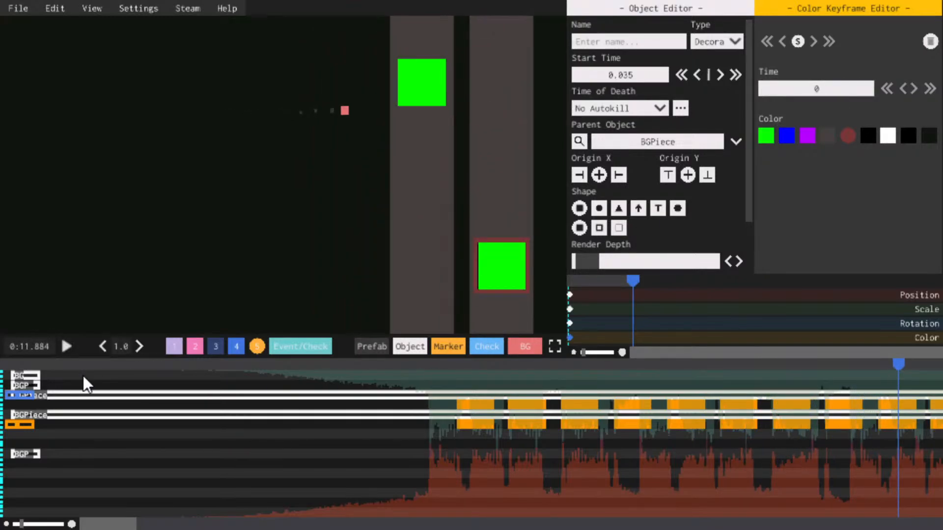
Duplicate the inverted column's black decoration square, lower the copy's render depth by one step, and colour it dark red
click(25, 421)
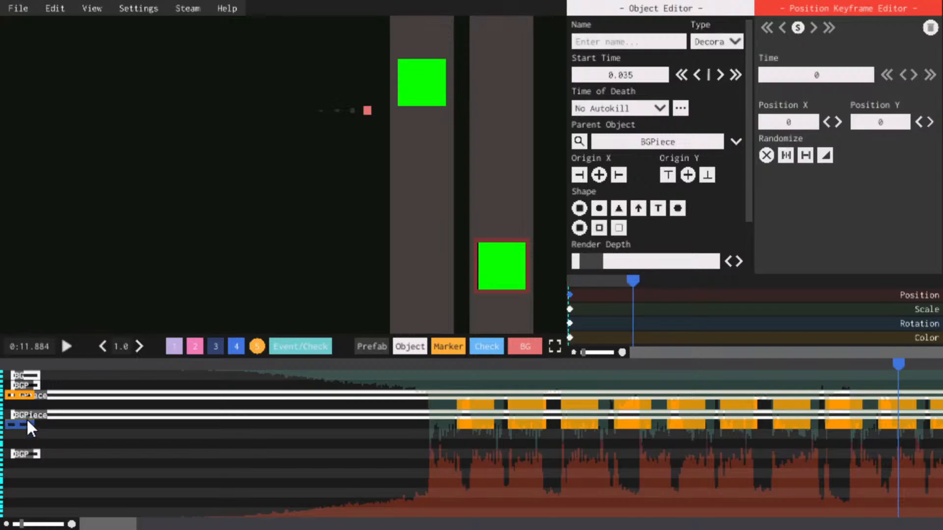
click(730, 261)
click(570, 338)
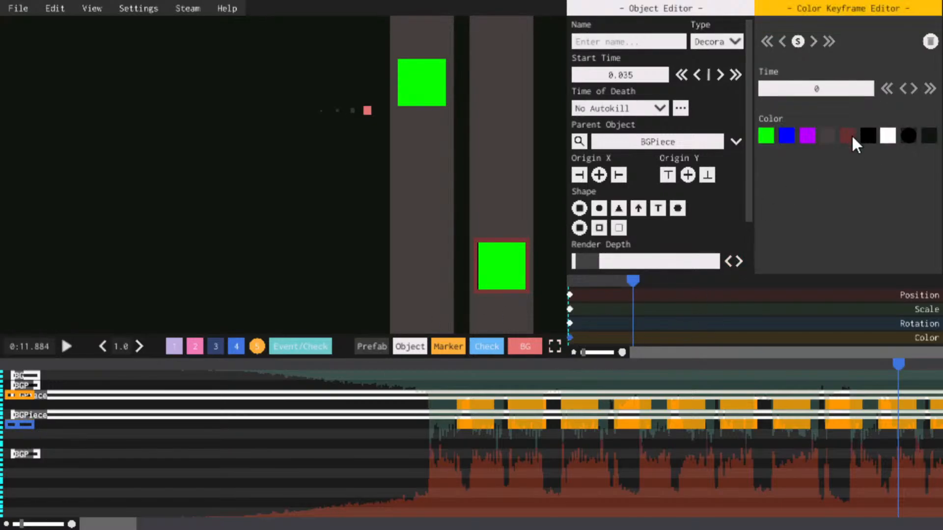
Set the inverted column's dark red square to Scale X 7 and Scale Y 7, and play the animation
click(570, 309)
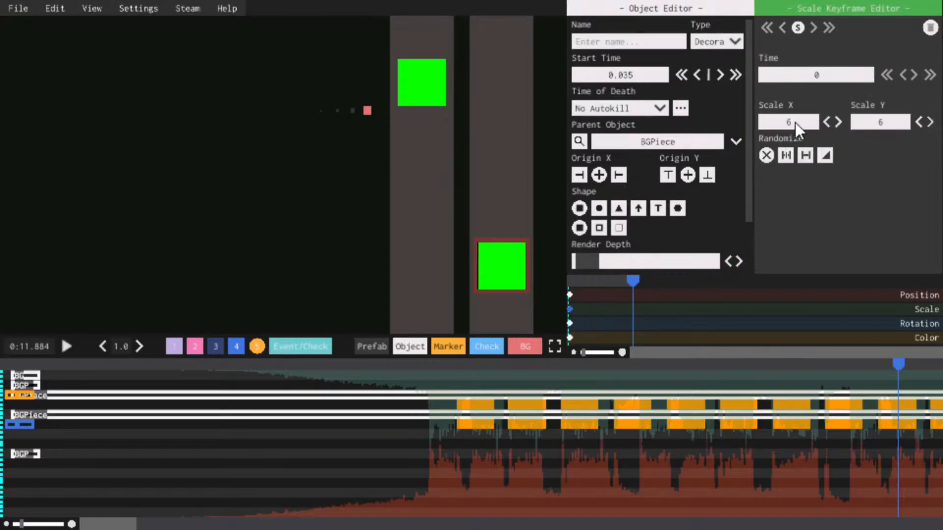
click(838, 122)
key(space)
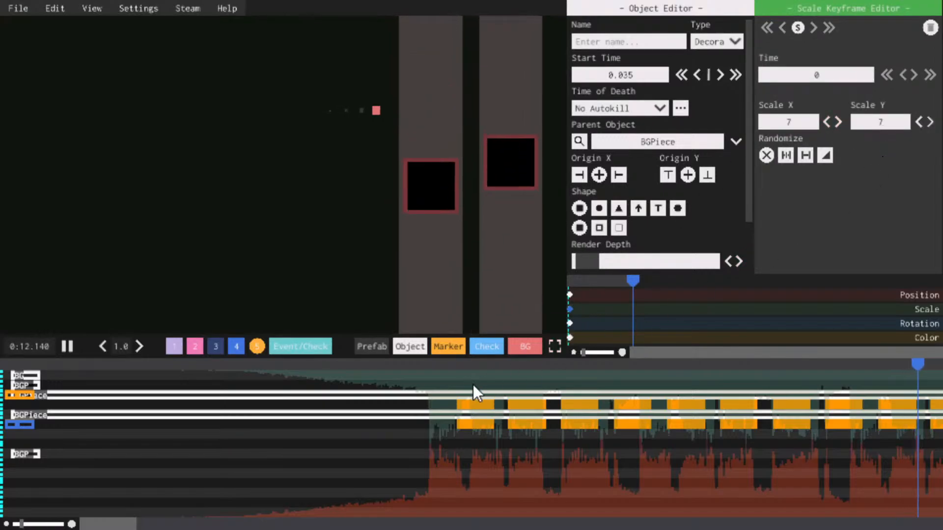
key(space)
key(space)
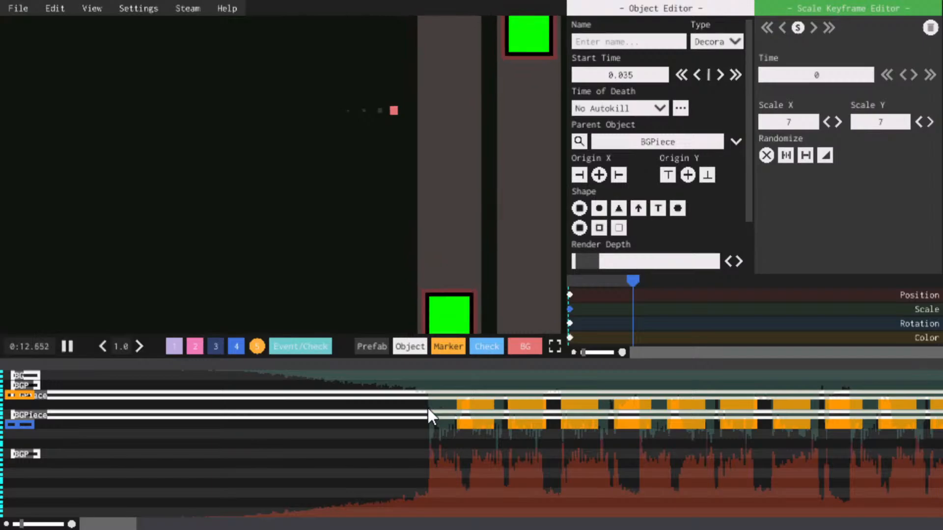
key(space)
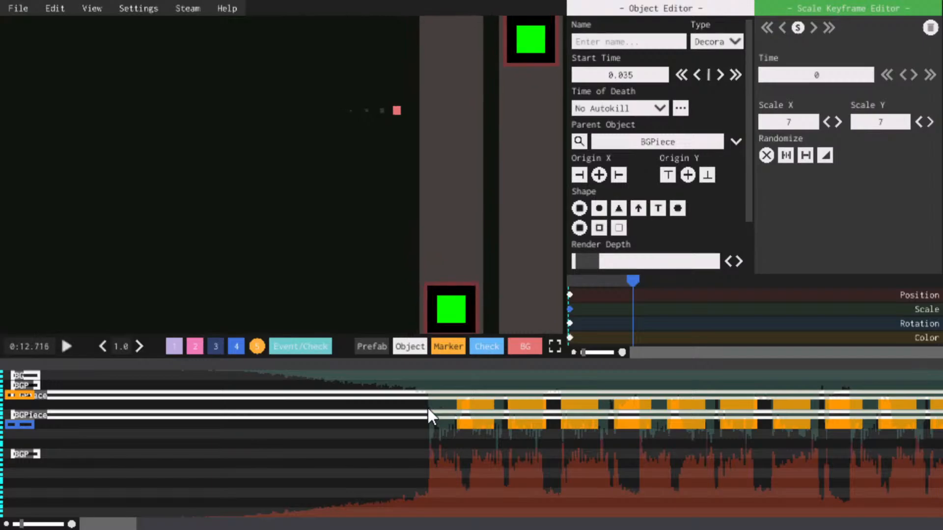
Duplicate the original column's dark red square as a bar above it, with bottom Y origin, Position Y 4 and Scale X 3
click(17, 396)
key(ctrl+c)
key(ctrl+v)
drag(21, 403, 20, 387)
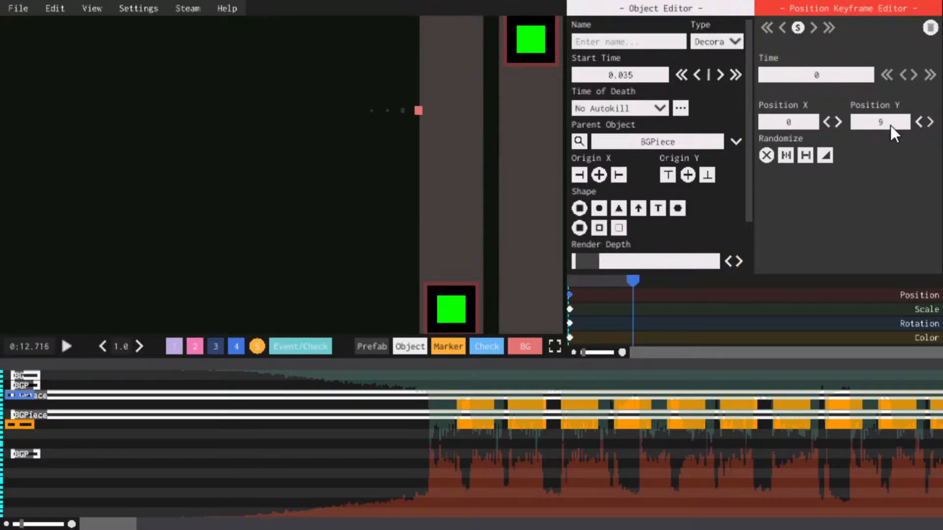
click(707, 175)
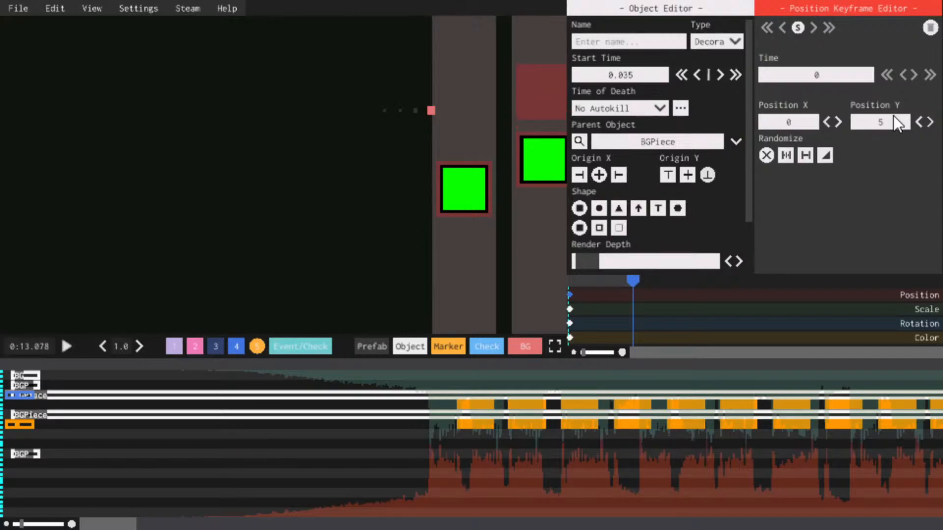
click(571, 309)
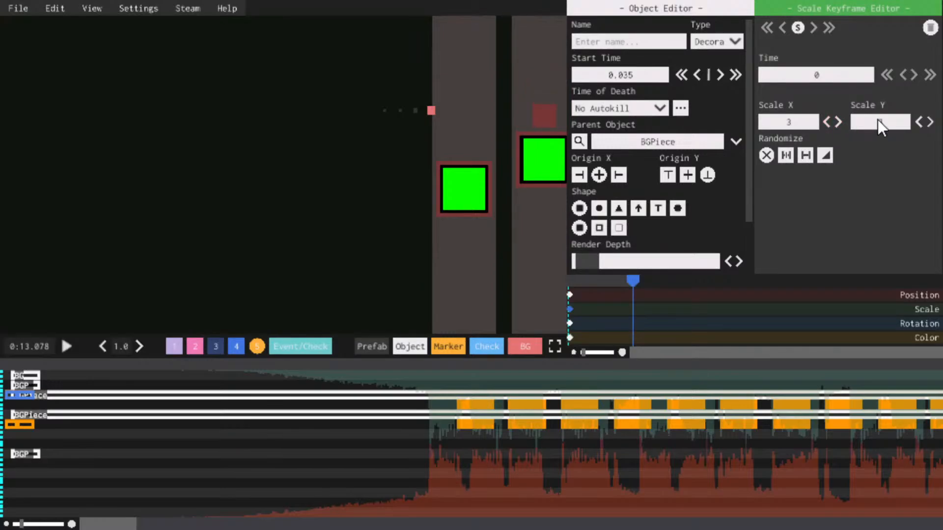
Mirror the original column's dark red bar below the square with a copy at Position Y -4 and top Y origin, and save
click(12, 397)
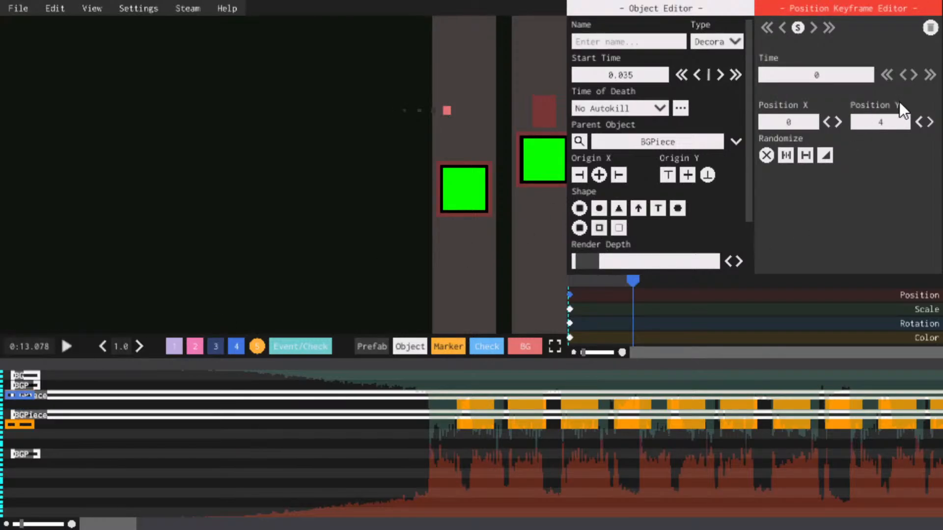
key(ctrl+s)
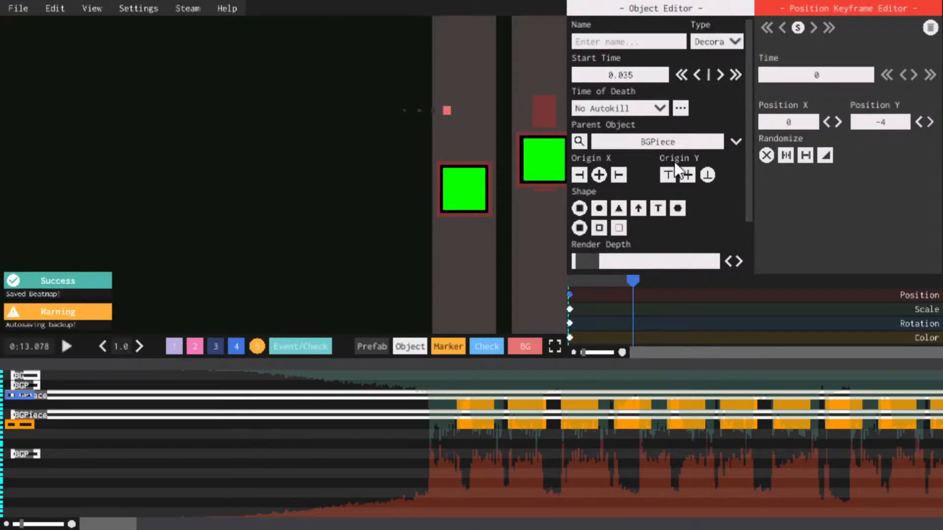
click(667, 174)
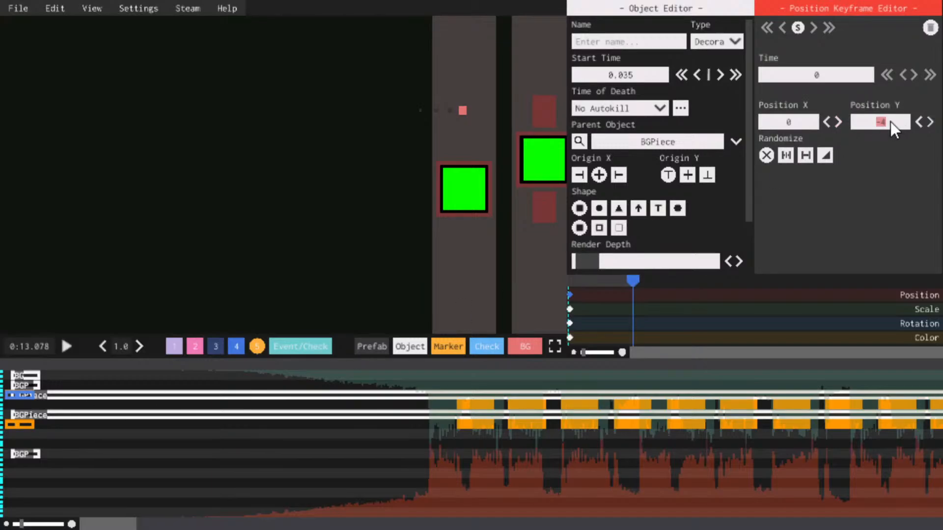
Add a thin dark red strip above the original column's upper bar, with bottom Y origin and Scale Y 1, and preview it
text(5)
click(708, 173)
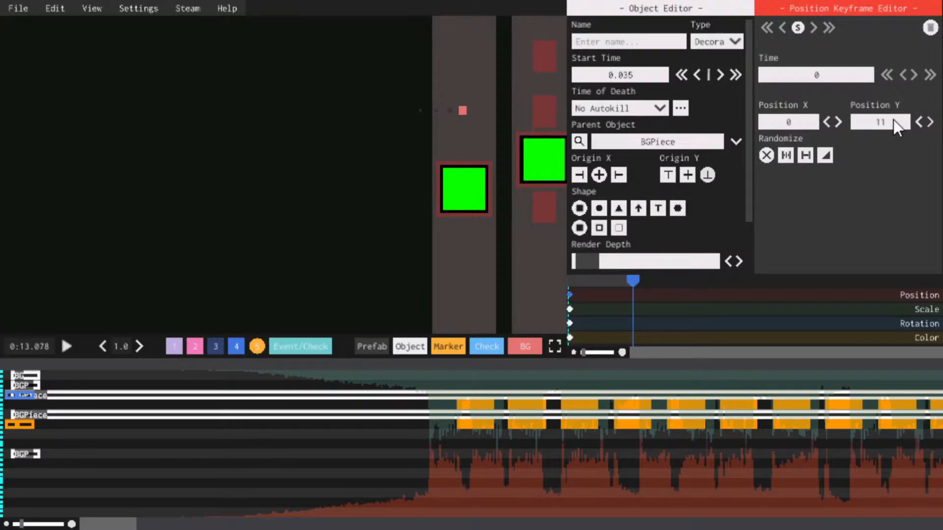
click(570, 309)
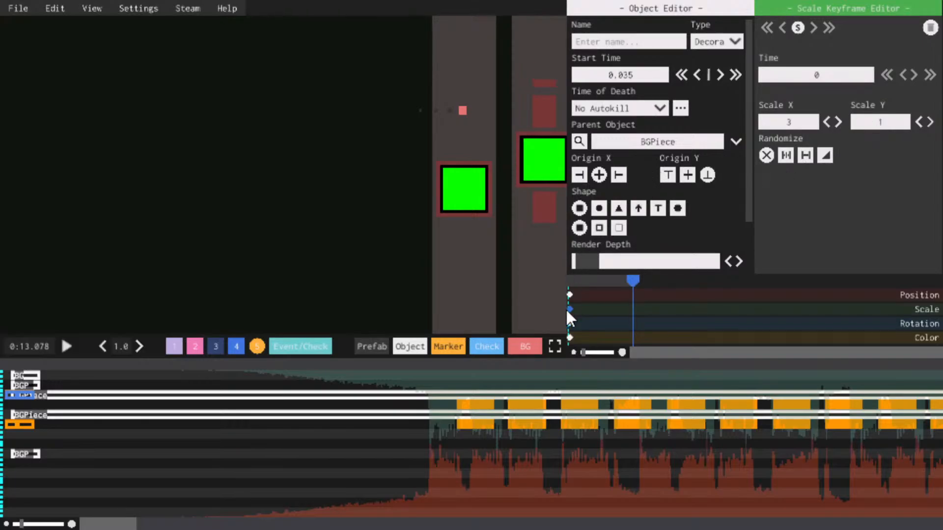
click(544, 363)
key(space)
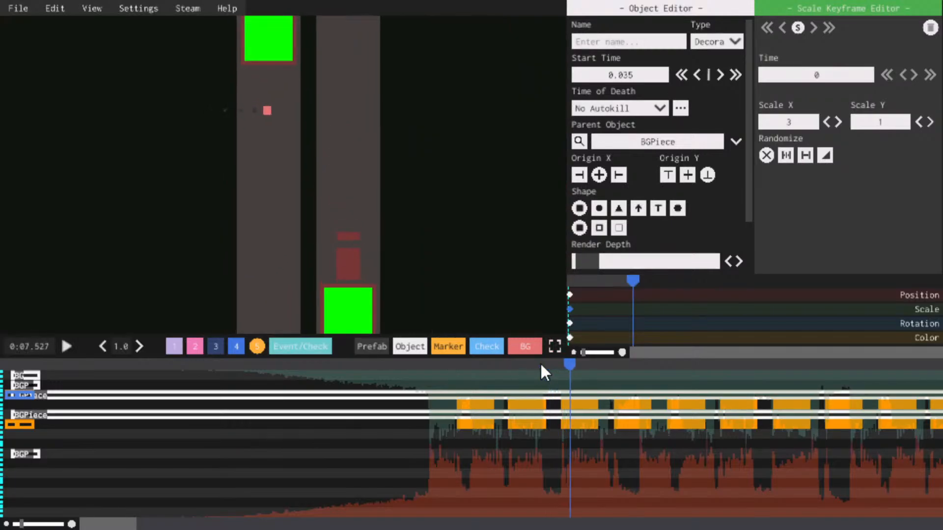
key(space)
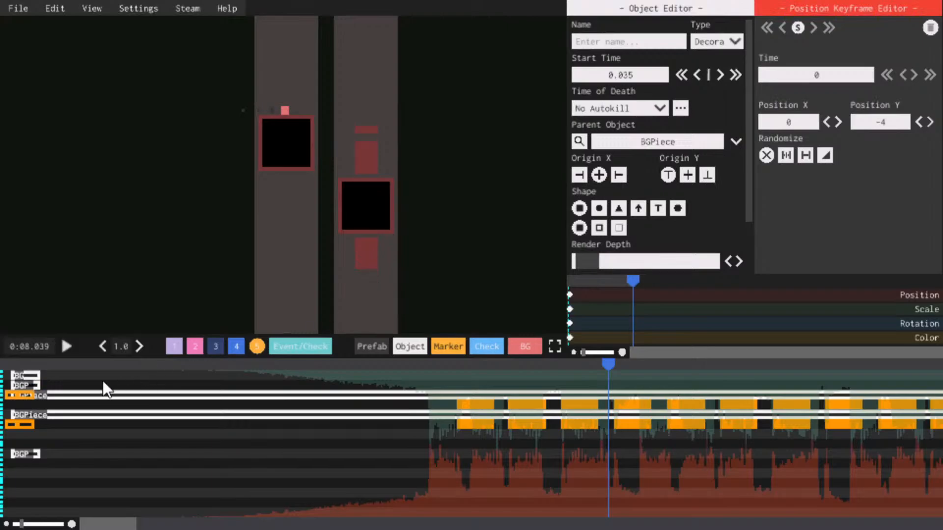
Duplicate the original column's lower bar and make the copy a thin strip beneath it with Scale Y 1
key(ctrl+c)
key(ctrl+v)
drag(25, 405, 24, 396)
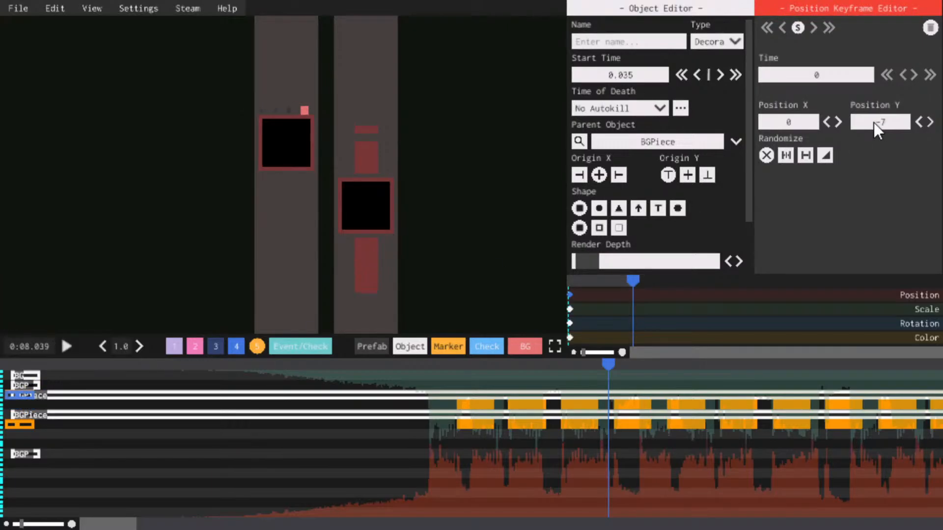
click(570, 309)
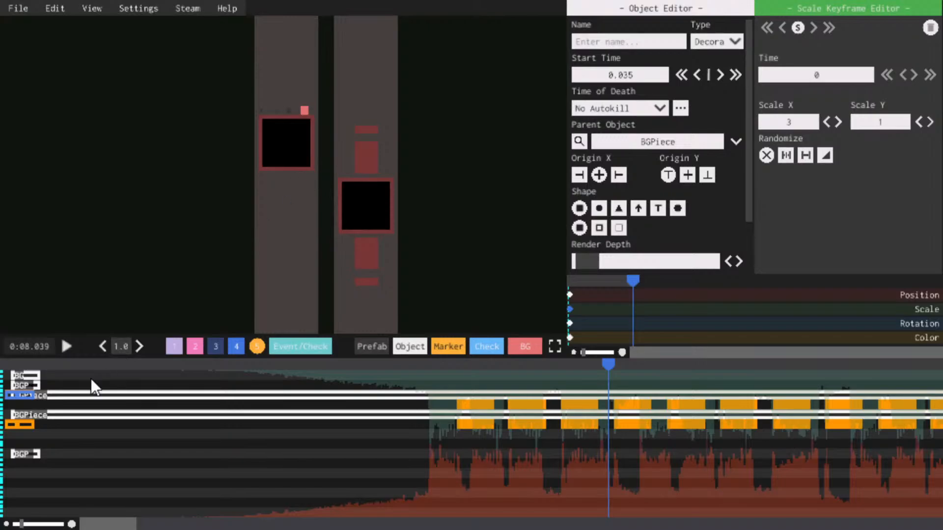
Duplicate the inverted column's dark red square as an upper bar with bottom Y origin, Position Y 4, Scale X 3 and Scale Y 4
click(25, 426)
key(ctrl+c)
key(ctrl+v)
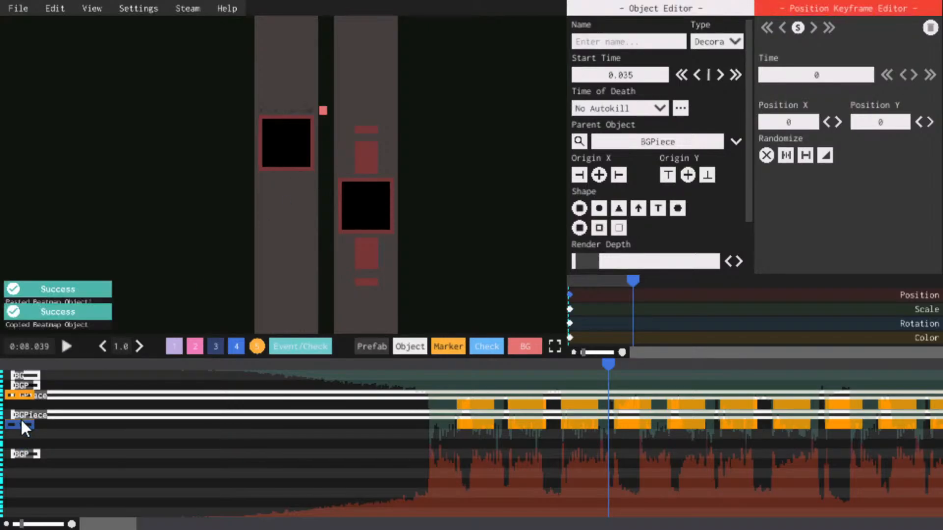
click(571, 310)
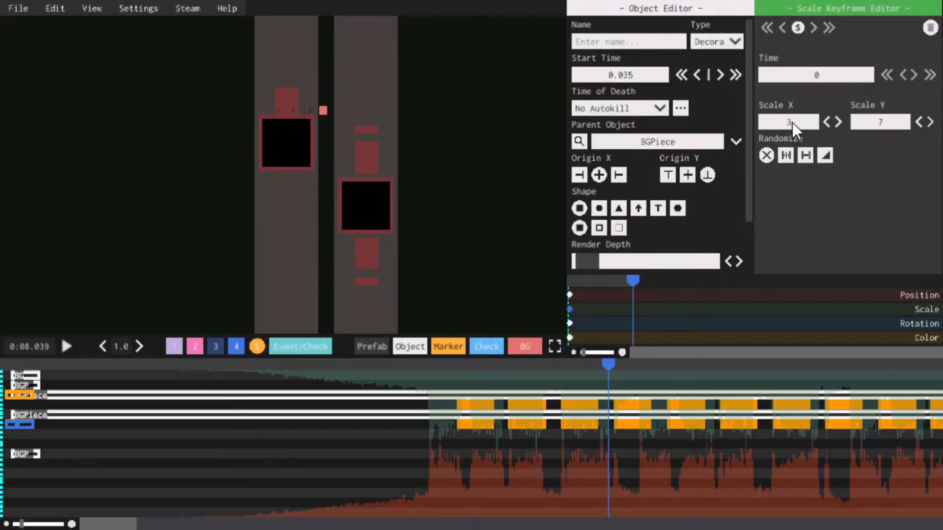
click(571, 295)
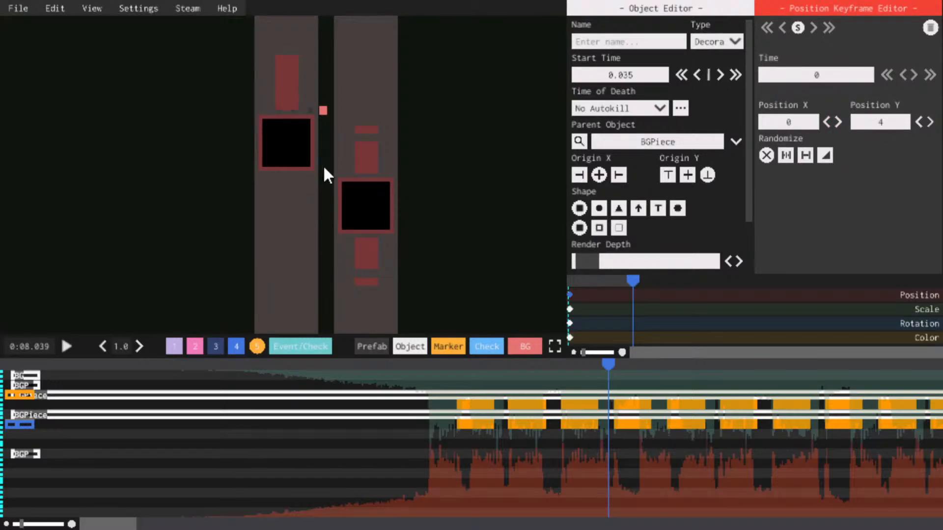
key(d)
key(w)
click(570, 309)
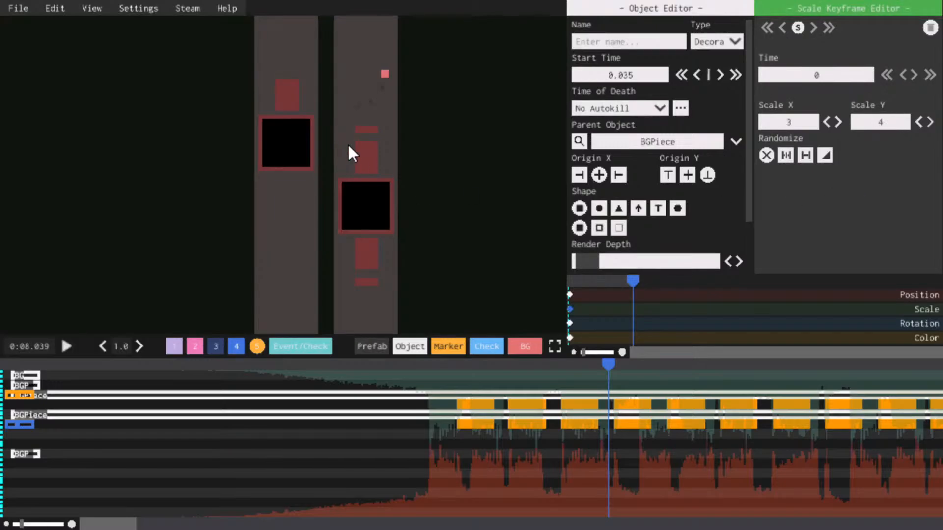
click(569, 295)
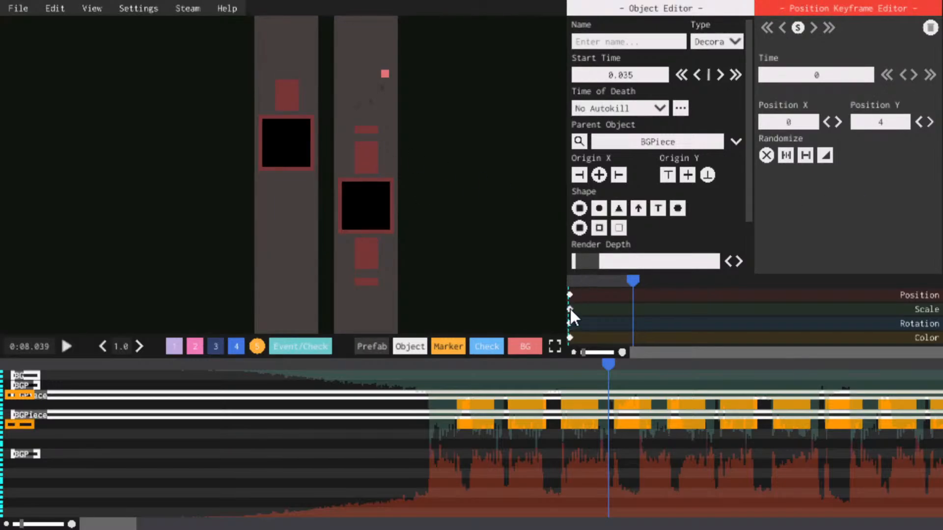
click(570, 309)
click(571, 295)
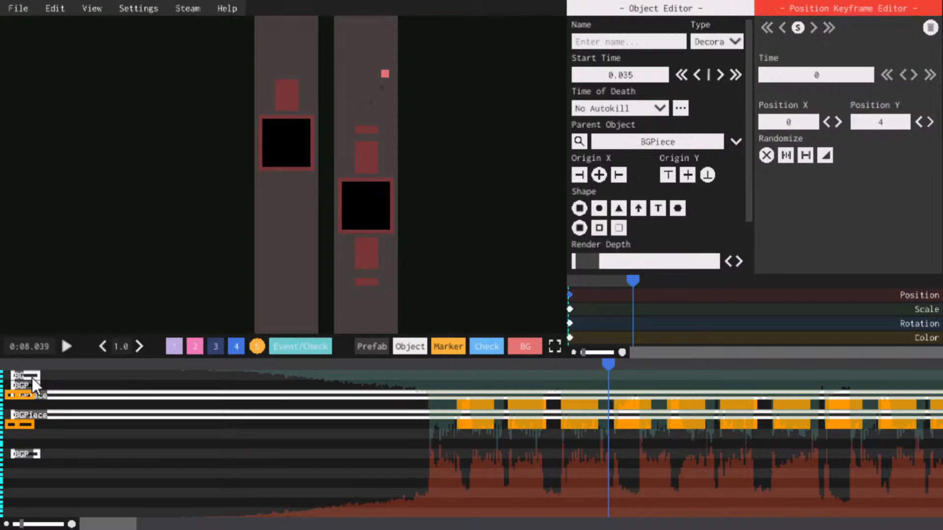
Add a mirrored lower bar with top Y origin to the inverted column, and an upper strip at Position Y 9 with Scale Y 1
click(20, 424)
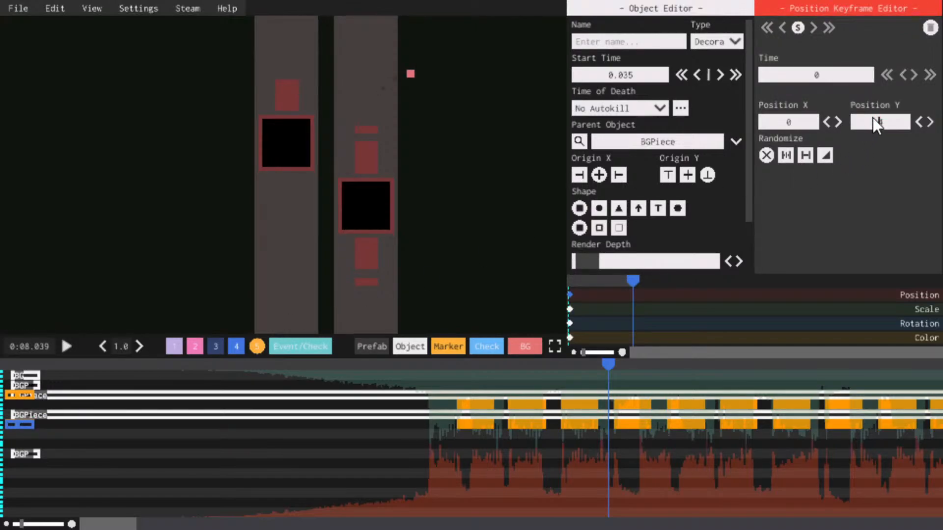
click(666, 175)
click(22, 425)
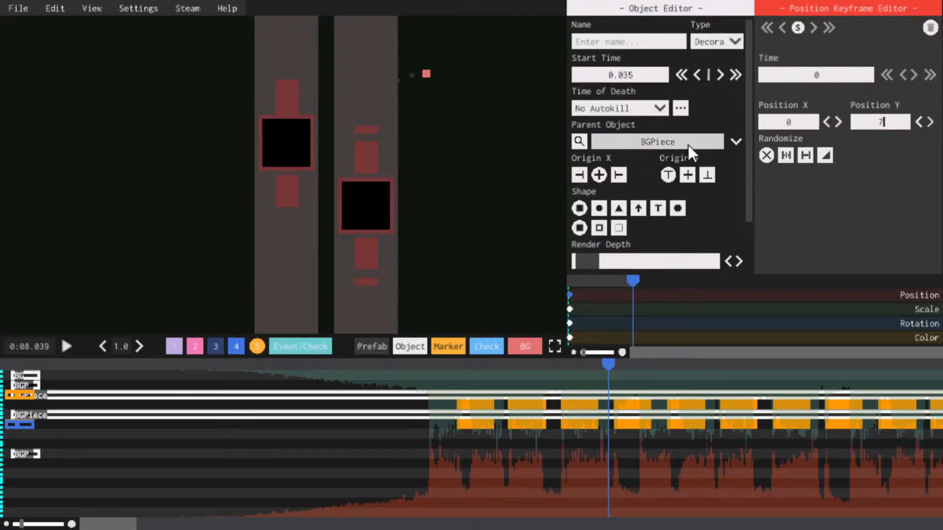
click(707, 175)
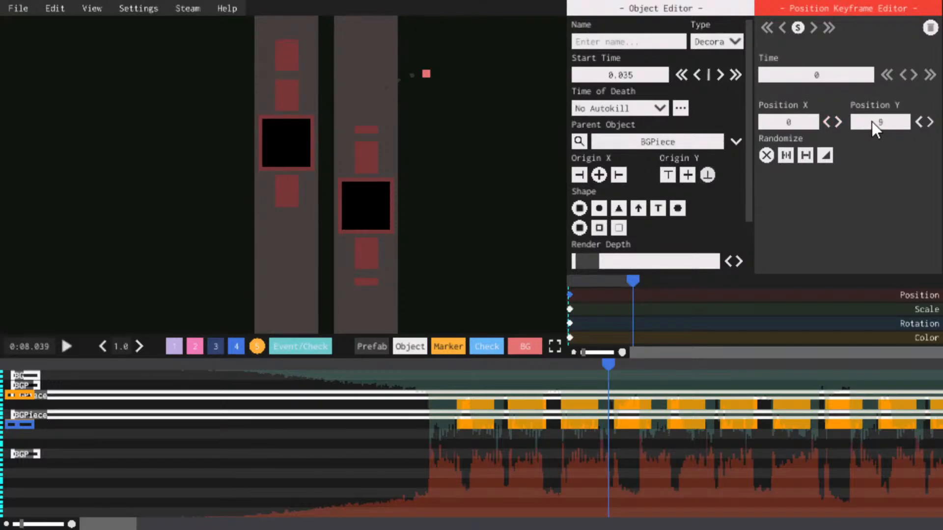
click(570, 309)
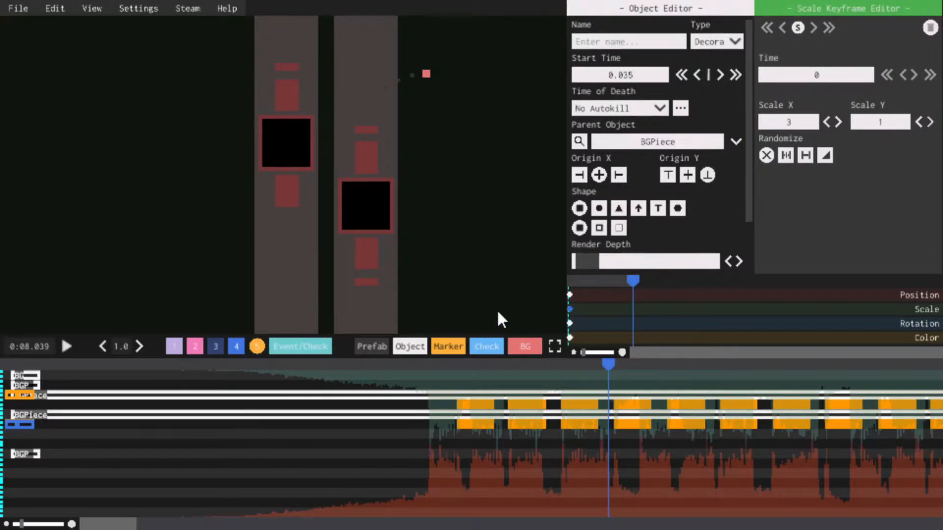
Mirror the inverted column's thin strip below the square with a copy at Position Y -9 and top Y origin, and save
click(12, 426)
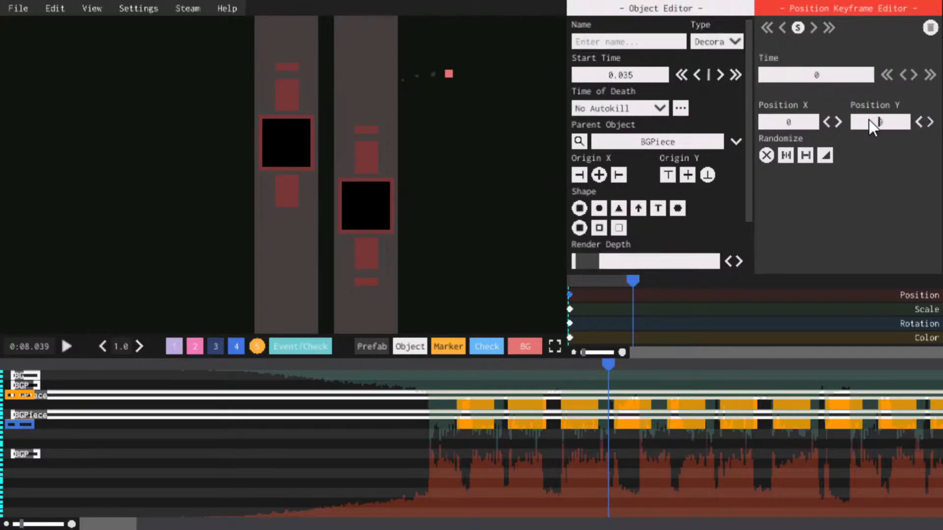
click(666, 178)
key(ctrl+s)
Play the finished column animation and examine how far the flashing pieces extend along the whole song timeline
key(space)
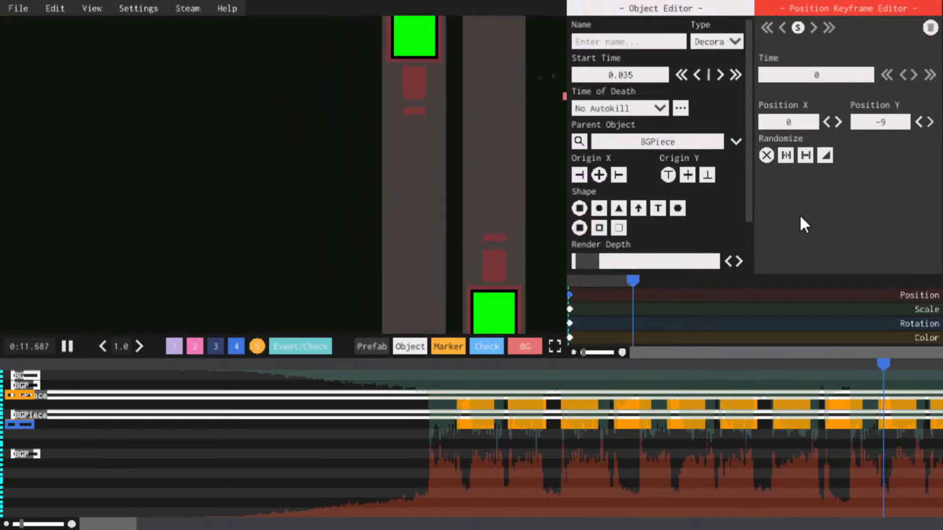
scroll(487, 387, down, 5)
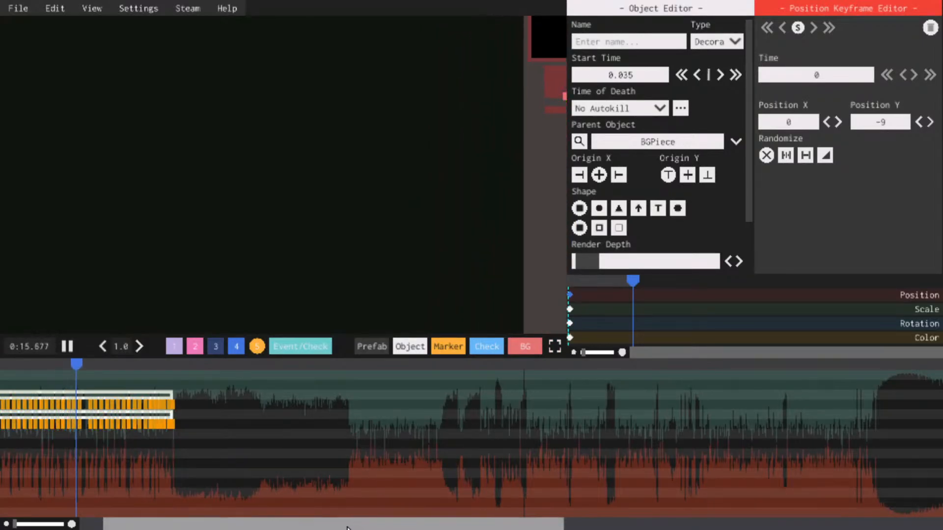
scroll(347, 527, up, 4)
scroll(294, 527, down, 4)
drag(249, 529, 183, 526)
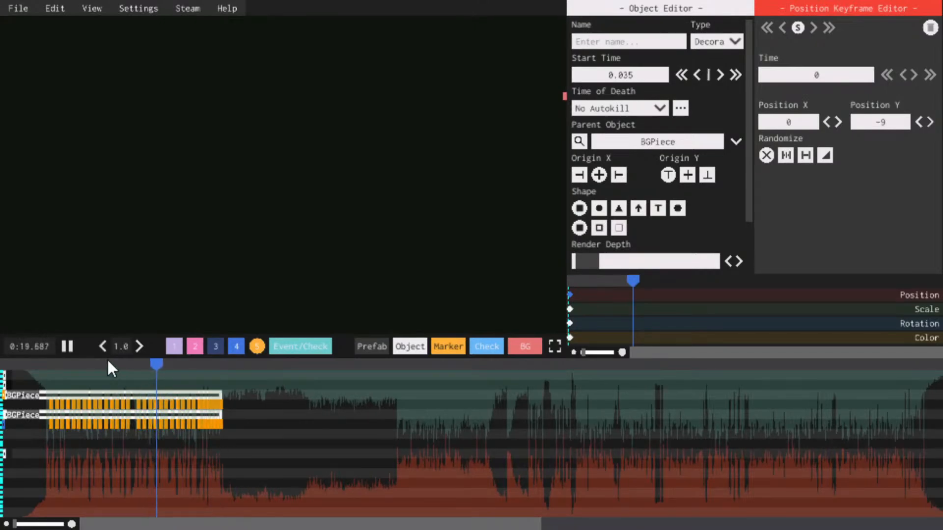
Stop the playback and save the beatmap
click(70, 343)
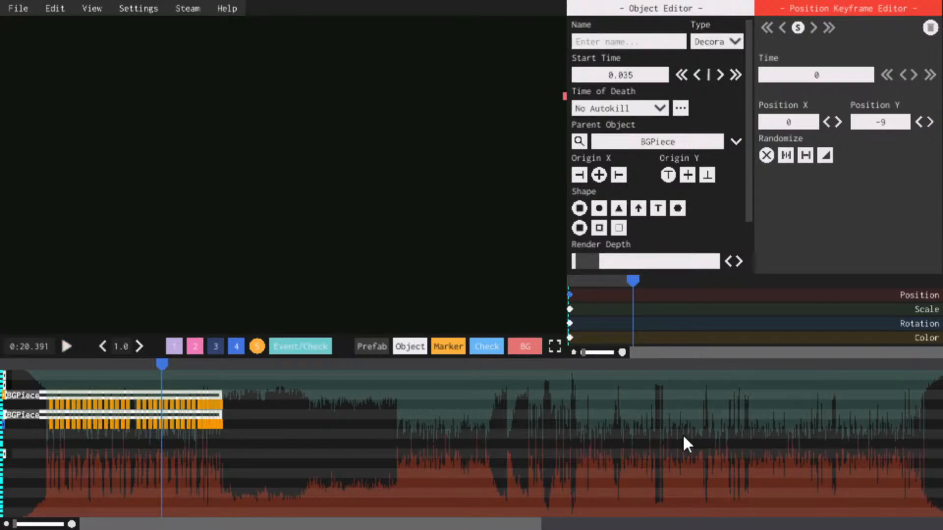
key(space)
key(space)
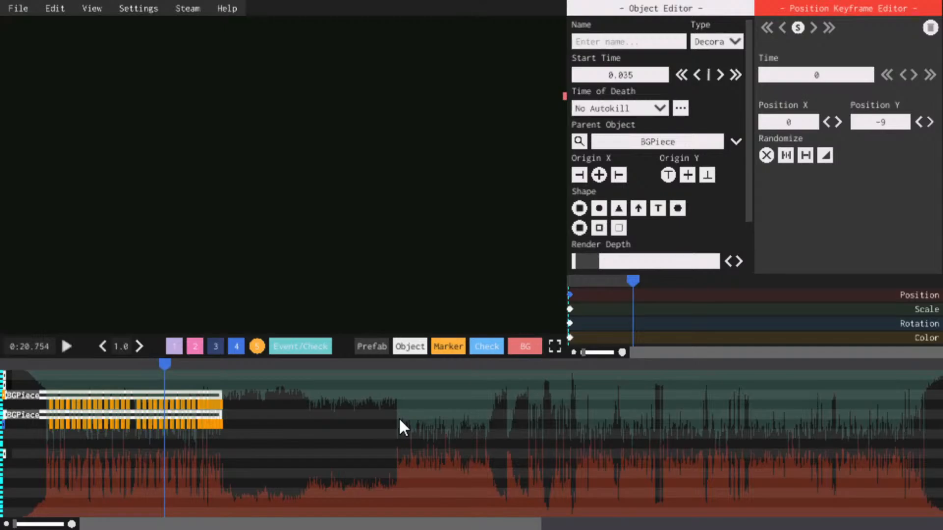
key(ctrl+s)
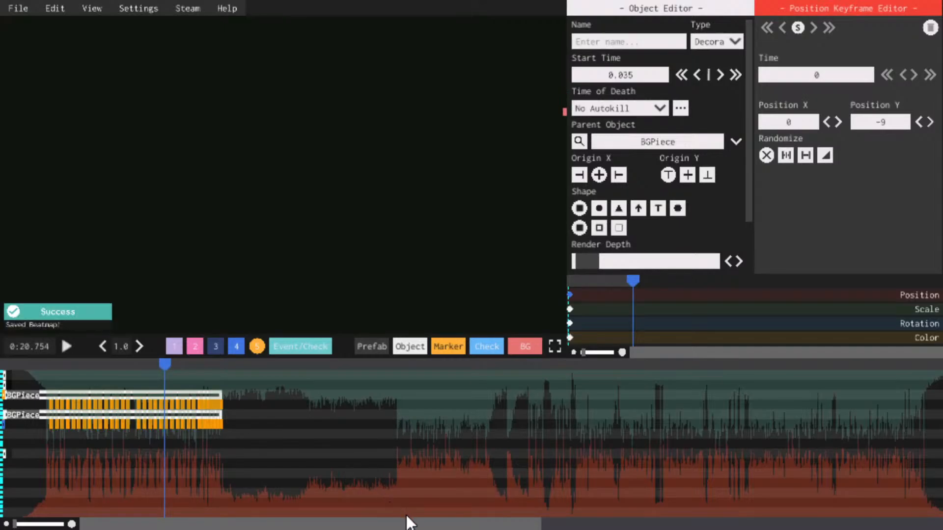
Inspect the song timeline and replay the two columns from just before the flashing section to examine their starting motion
drag(403, 520, 217, 468)
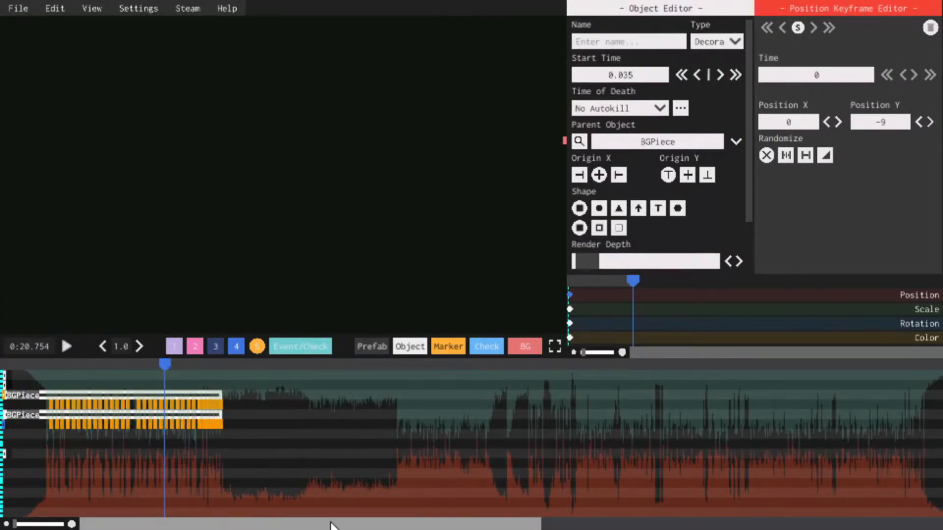
drag(309, 525, 349, 482)
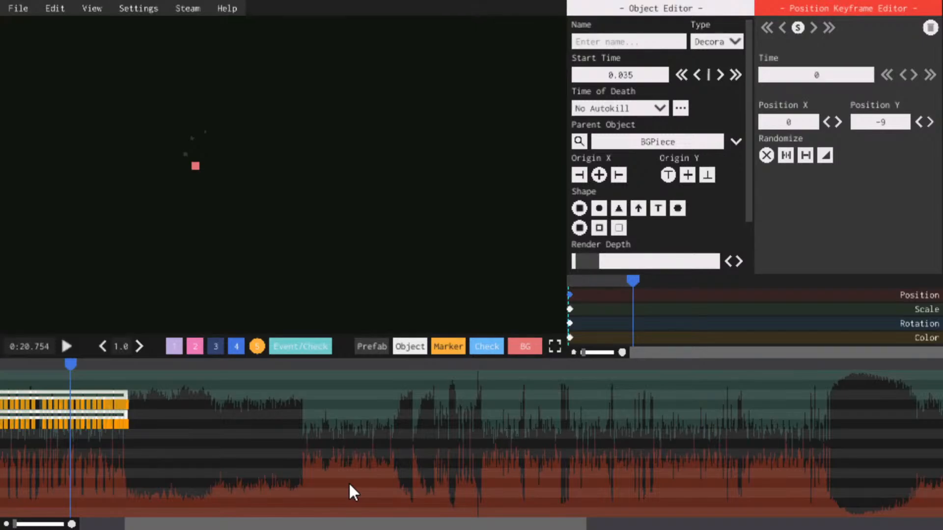
key(space)
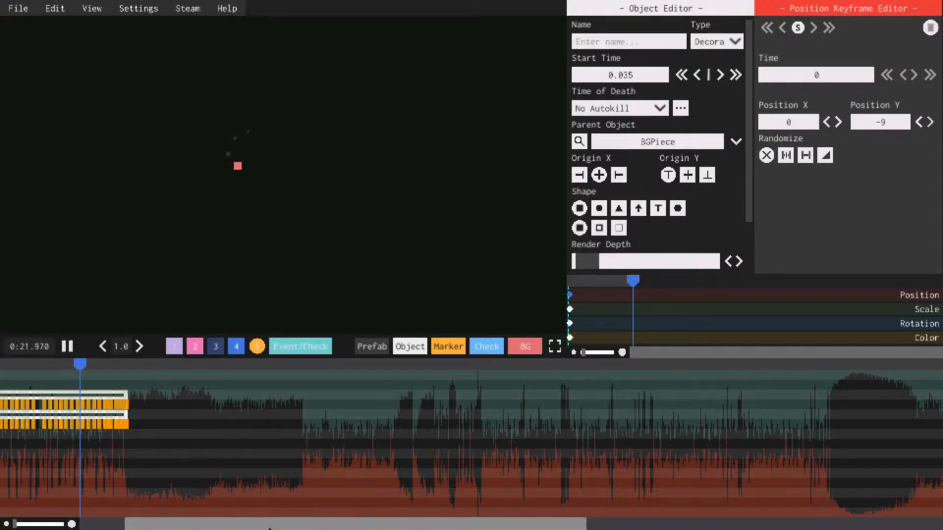
drag(258, 525, 212, 524)
key(space)
click(35, 362)
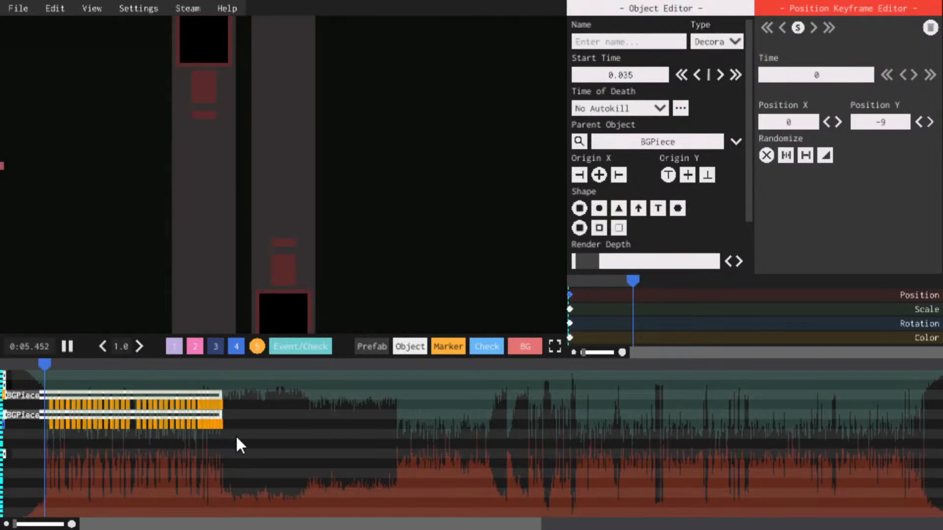
key(space)
click(39, 364)
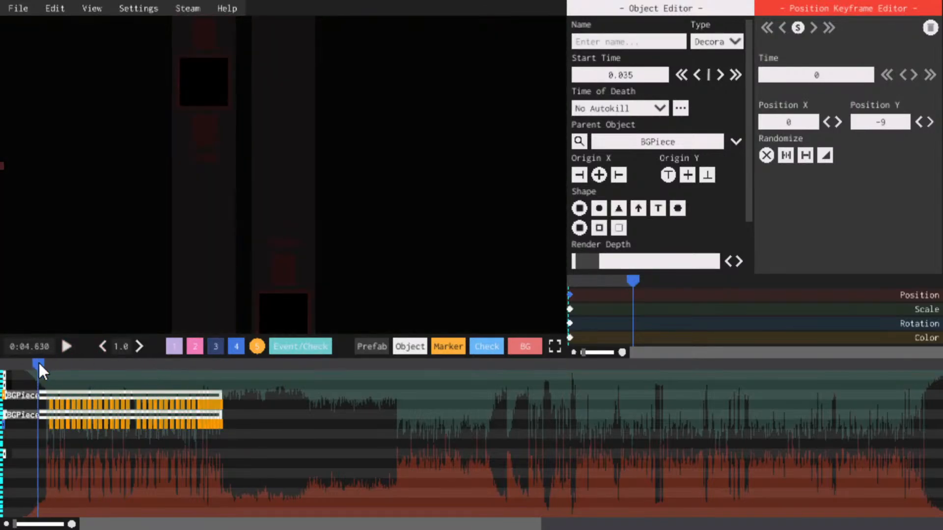
Set the first position keyframe of the second column's BGPiece to Position Y 18 and play the result
click(31, 415)
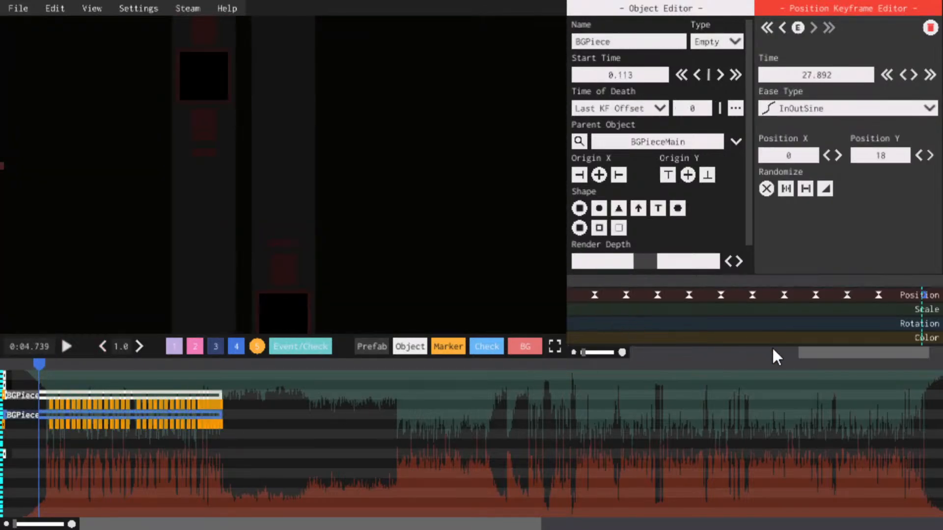
drag(838, 353, 598, 334)
click(570, 295)
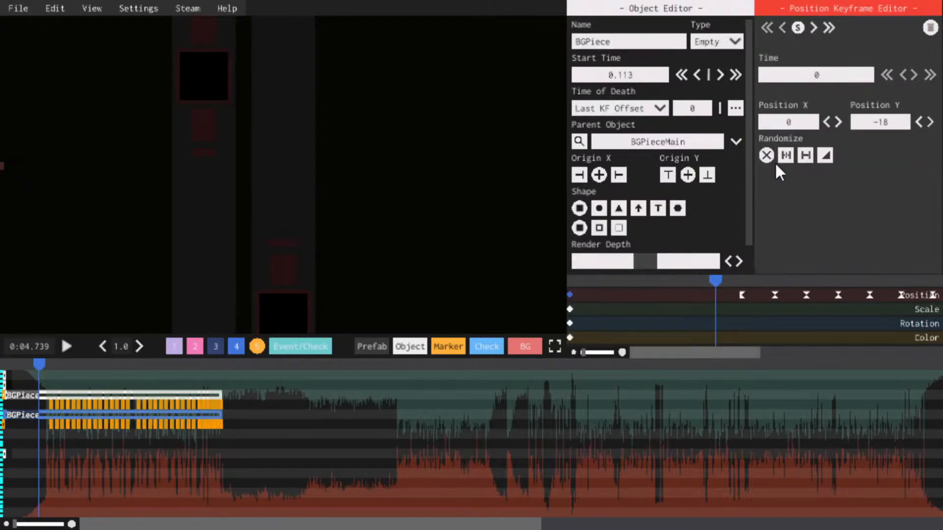
text(18)
key(Return)
key(space)
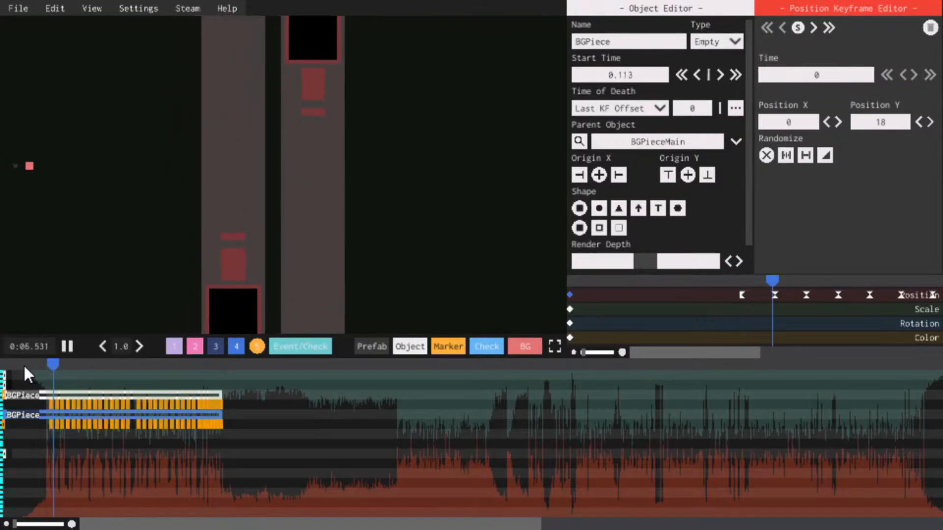
Move the second column's BGPieceMain up the timeline to the row between the two BGPiece objects
scroll(73, 423, up, 4)
scroll(140, 527, down, 4)
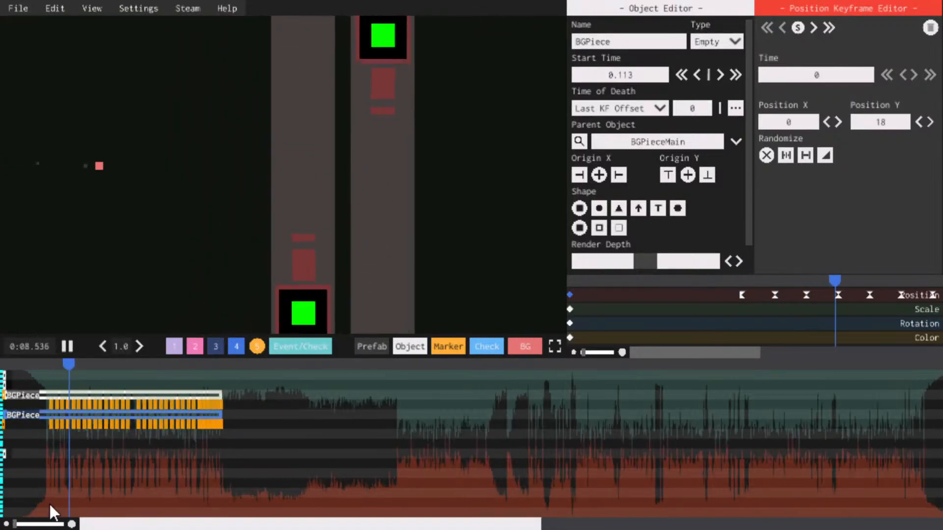
scroll(280, 467, up, 4)
scroll(58, 485, left, 3)
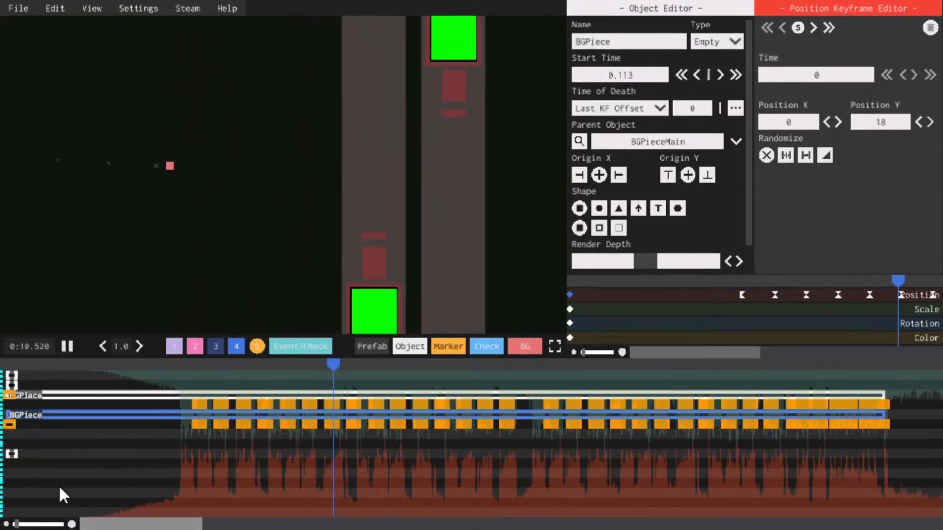
key(space)
click(11, 453)
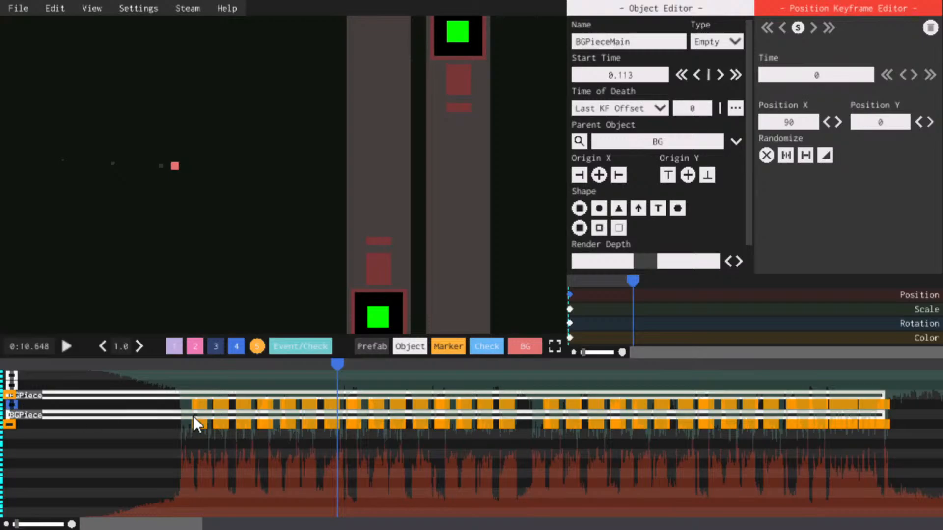
scroll(196, 422, down, 5)
scroll(146, 442, left, 2)
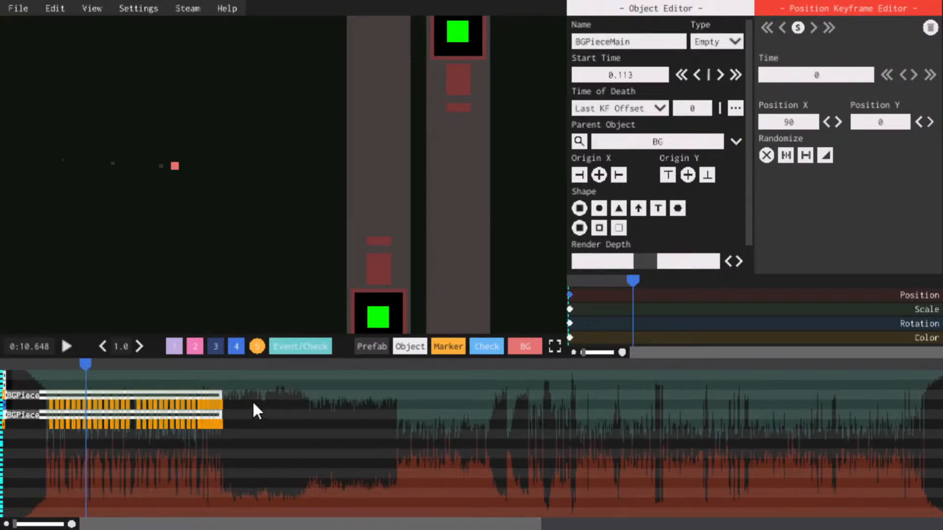
Move each column's row of flashing pieces up onto the timeline row of its BGPiece
drag(252, 399, 33, 406)
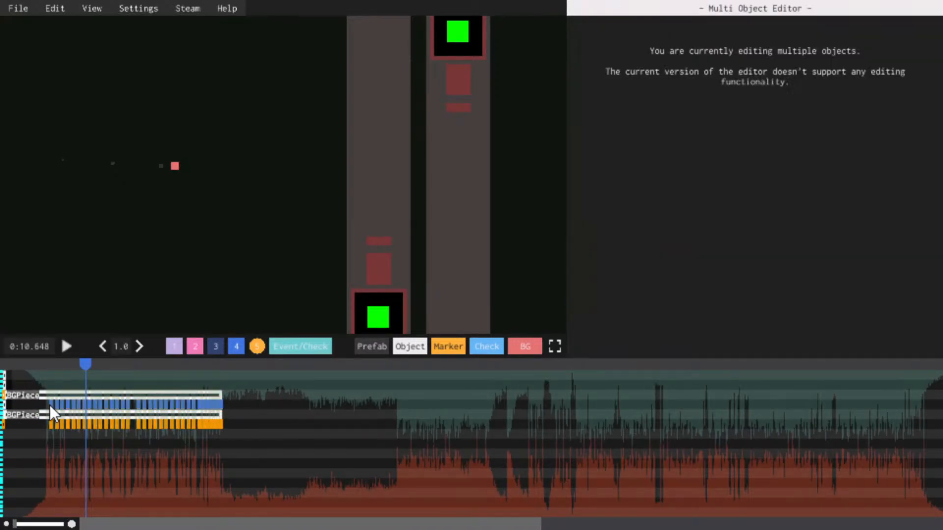
drag(223, 405, 220, 390)
drag(275, 453, 45, 423)
drag(215, 426, 216, 415)
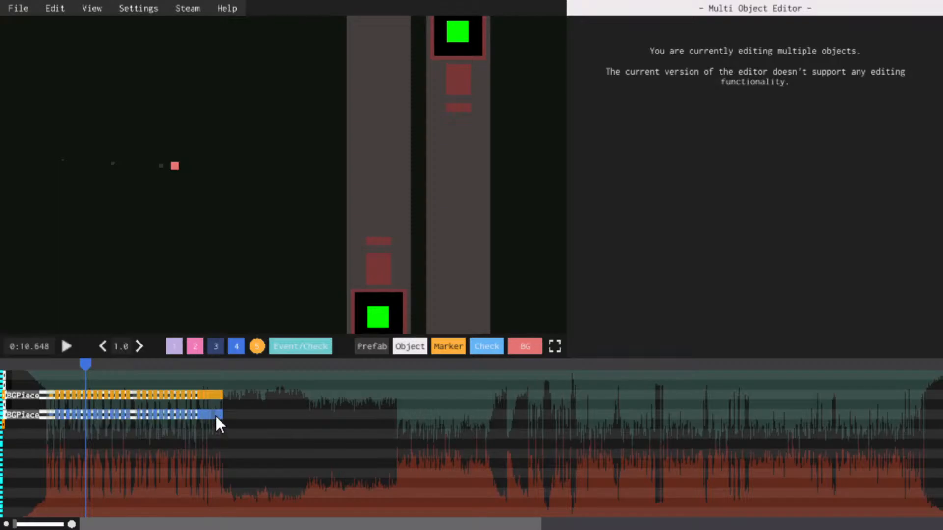
Select the second column's remaining decoration pieces at the song start and move them up onto its BGPiece row
key(space)
drag(15, 524, 42, 523)
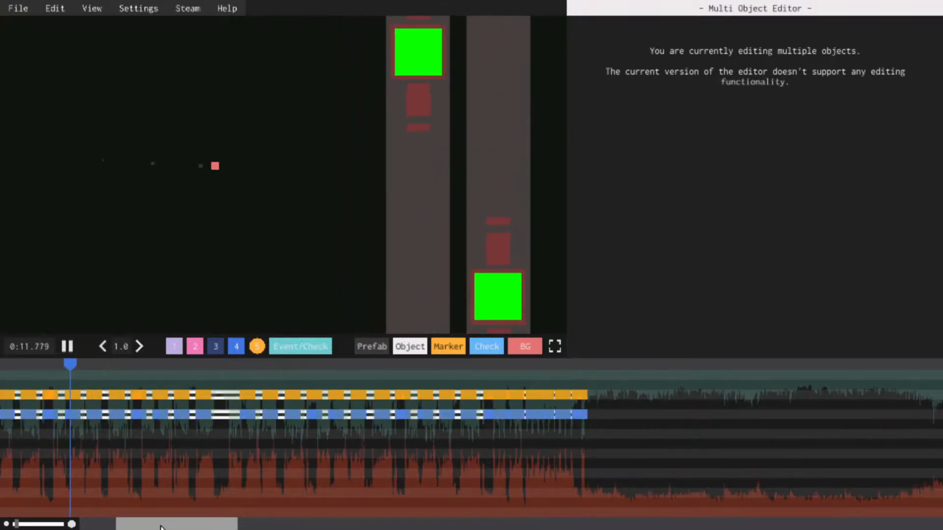
scroll(118, 457, down, 4)
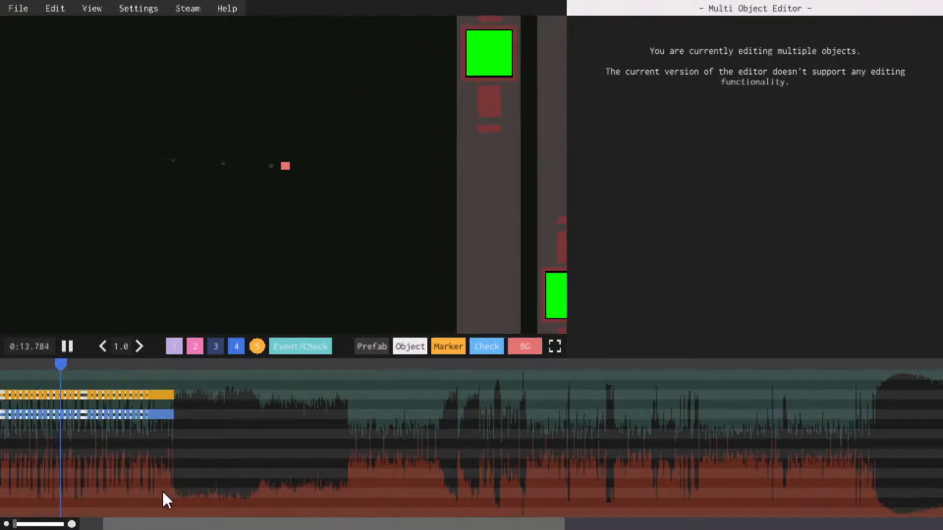
click(170, 415)
drag(213, 519, 188, 520)
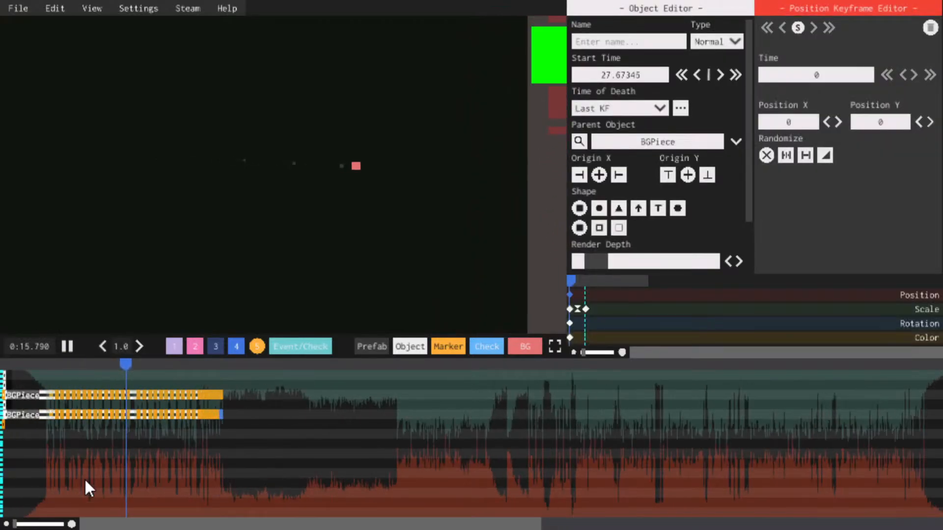
drag(316, 488, 142, 370)
scroll(196, 521, up, 4)
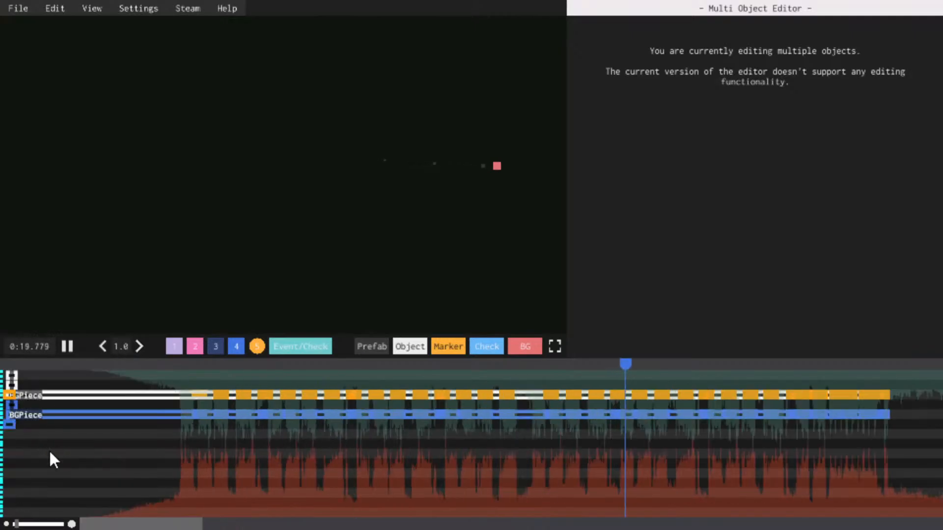
click(10, 419)
shift+click(7, 417)
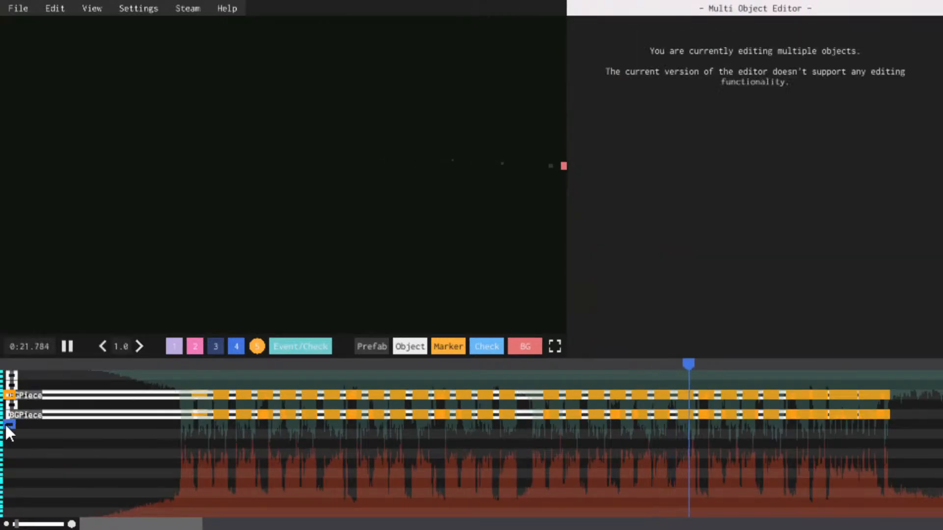
key(space)
scroll(108, 523, down, 4)
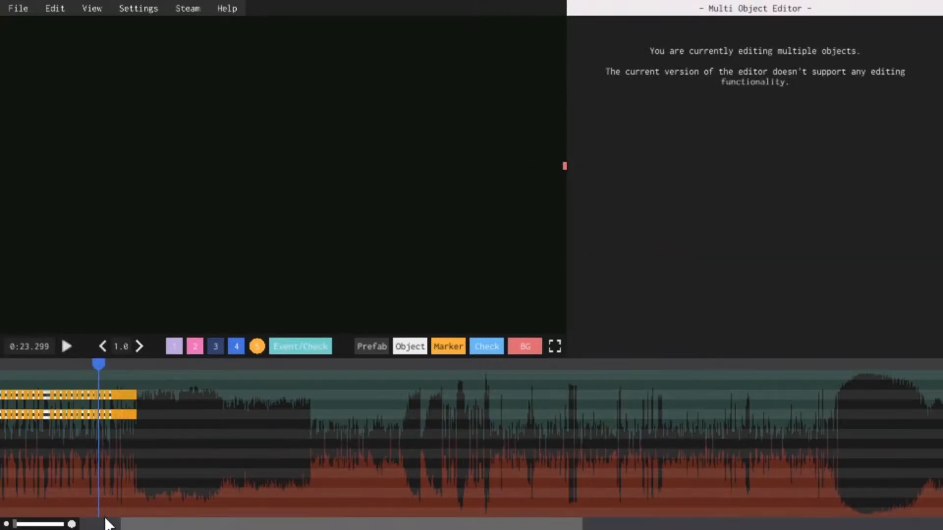
Try duplicating the second column's BGPiece row onto a lower timeline row, then delete the copy
drag(140, 526, 99, 526)
drag(270, 455, 22, 436)
key(ctrl+c)
key(ctrl+v)
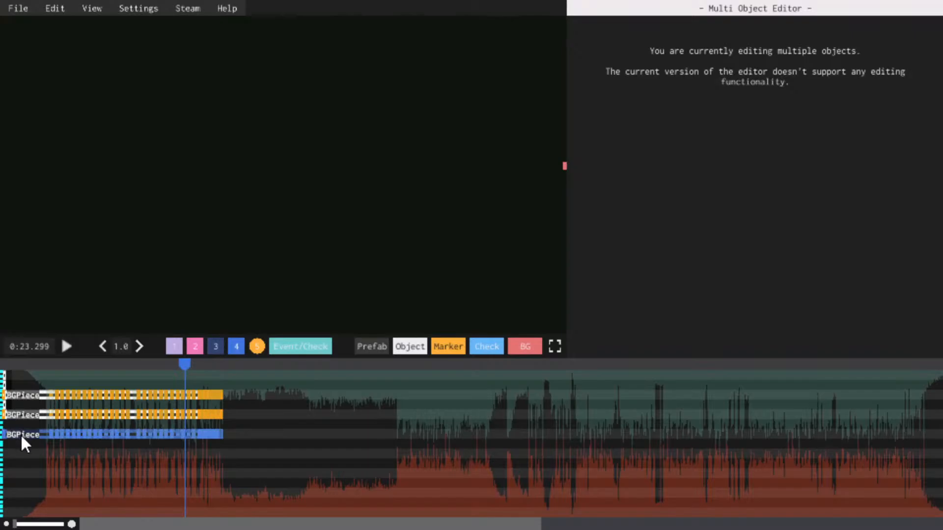
scroll(50, 457, up, 5)
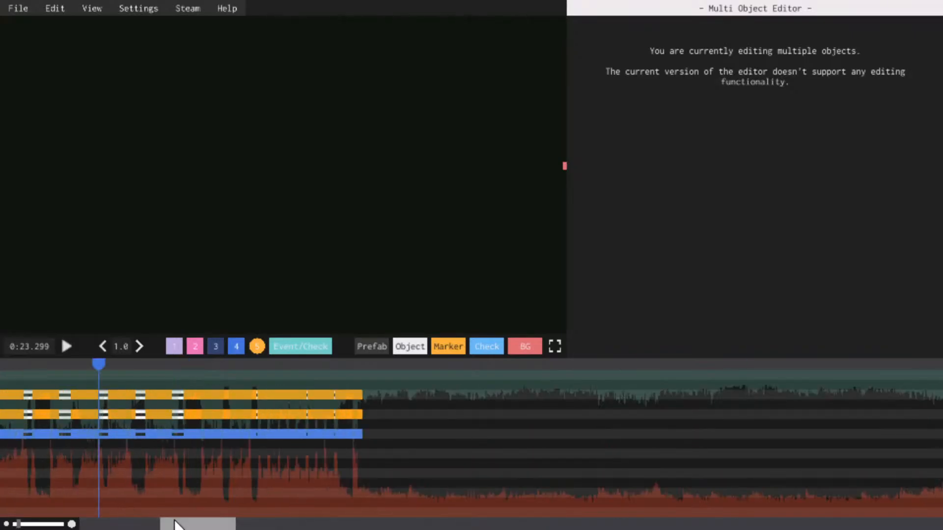
drag(177, 522, 96, 524)
drag(54, 437, 54, 444)
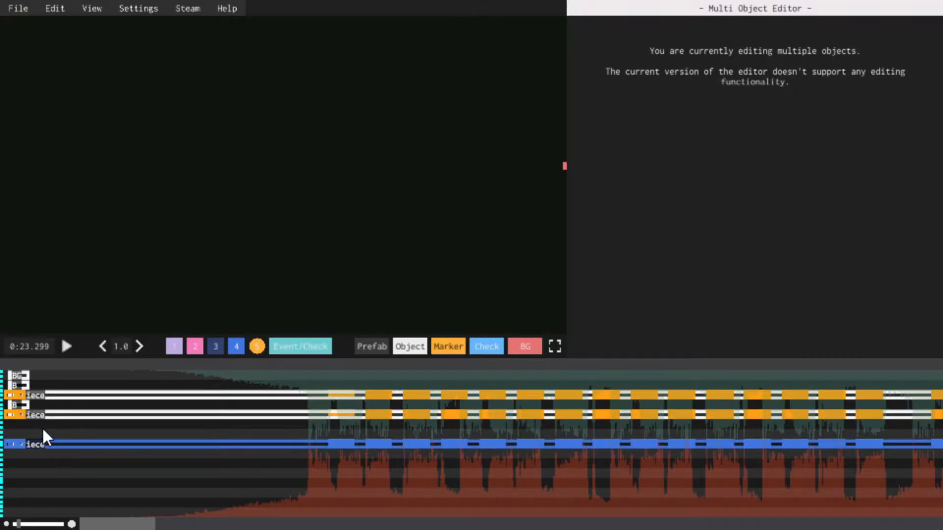
key(Delete)
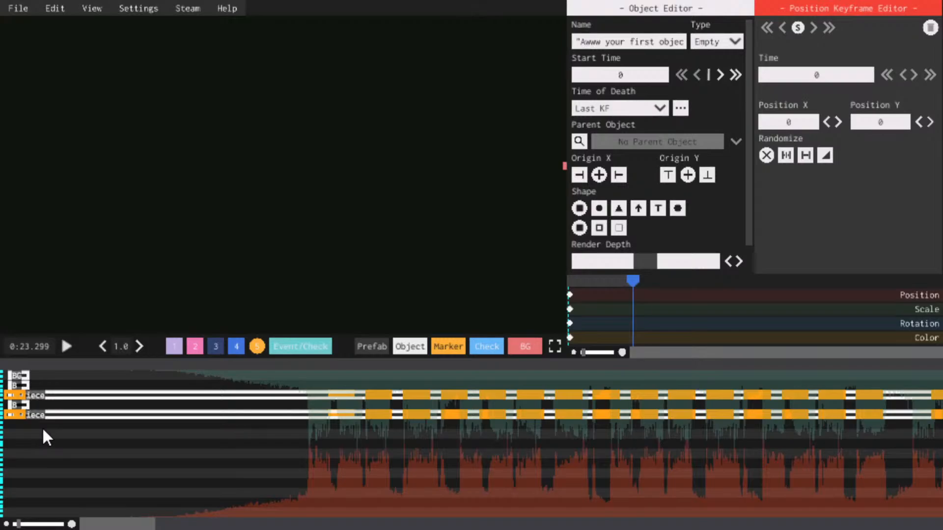
Duplicate the second column together with its BGPieceMain onto free rows and set the copied BGPieceMain to Position X 80
click(14, 406)
click(570, 295)
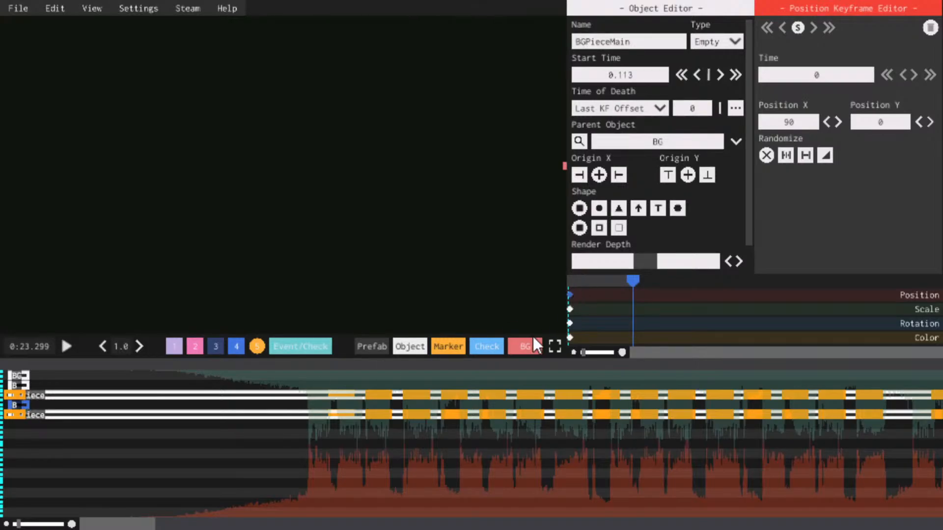
scroll(217, 486, down, 5)
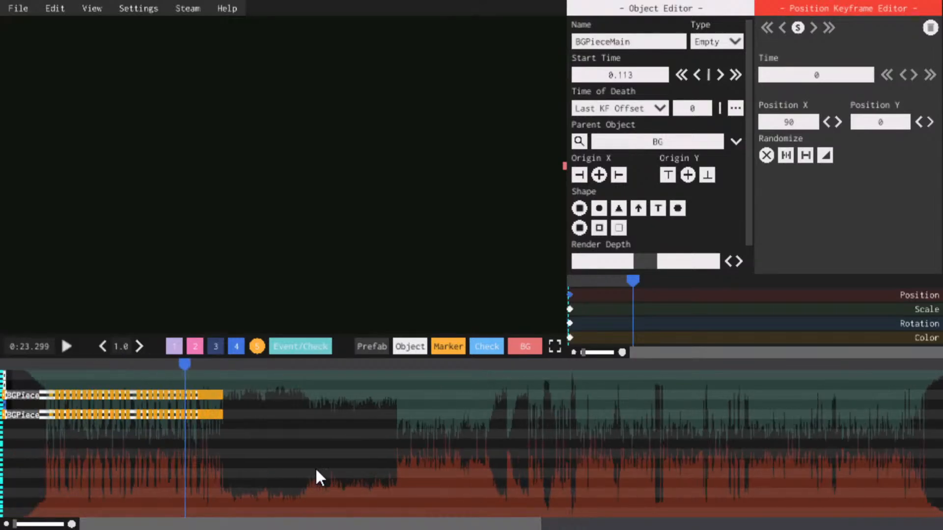
drag(306, 468, 6, 431)
key(ctrl+c)
key(ctrl+v)
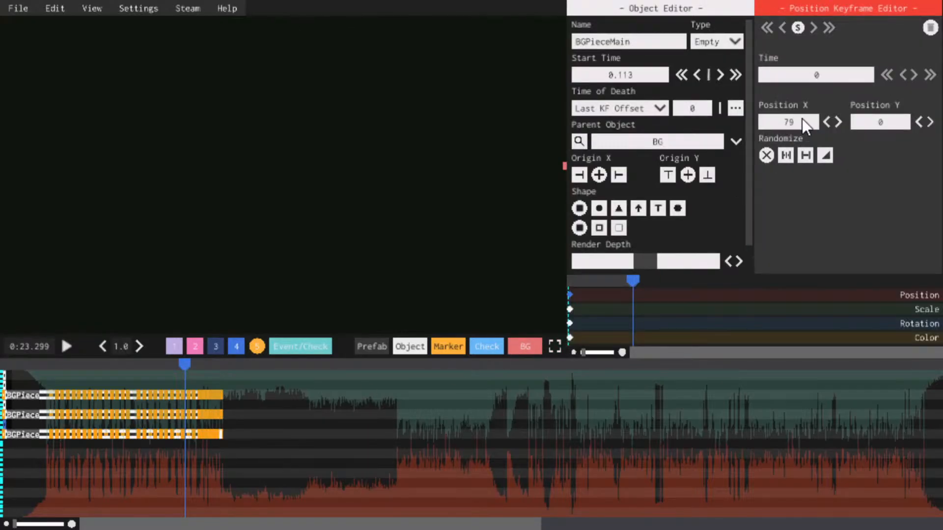
Play the beginning of the song to check the third column, then delete that column's copied objects
drag(47, 363, 4, 364)
key(space)
scroll(110, 435, up, 3)
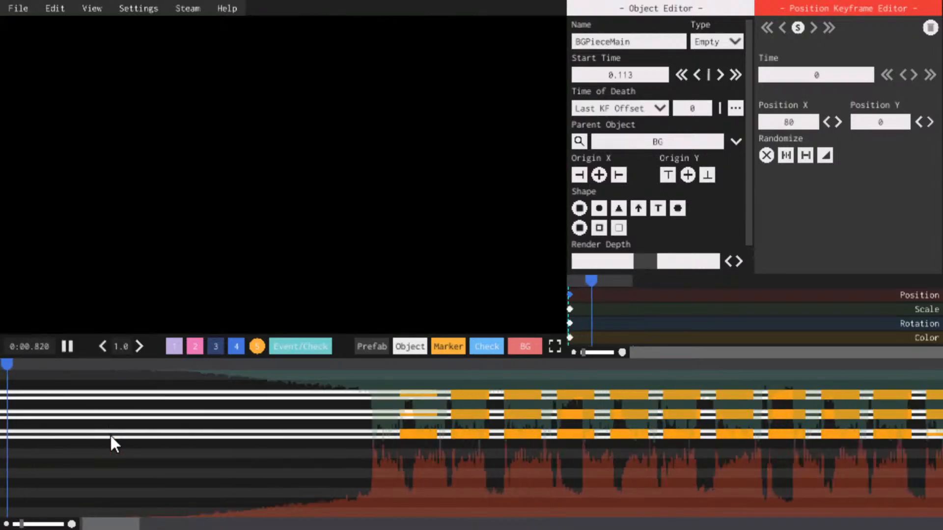
key(space)
key(space)
scroll(140, 511, down, 4)
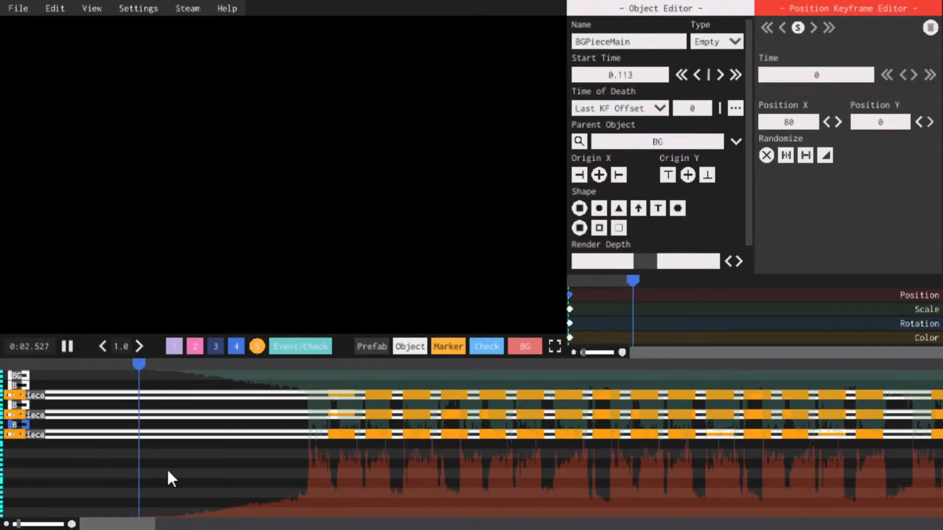
key(space)
scroll(169, 521, down, 5)
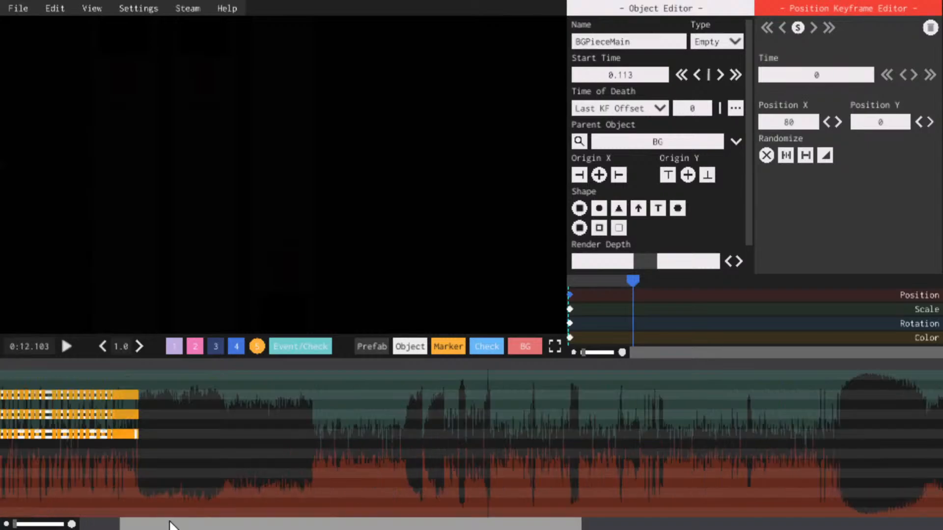
drag(293, 470, 15, 426)
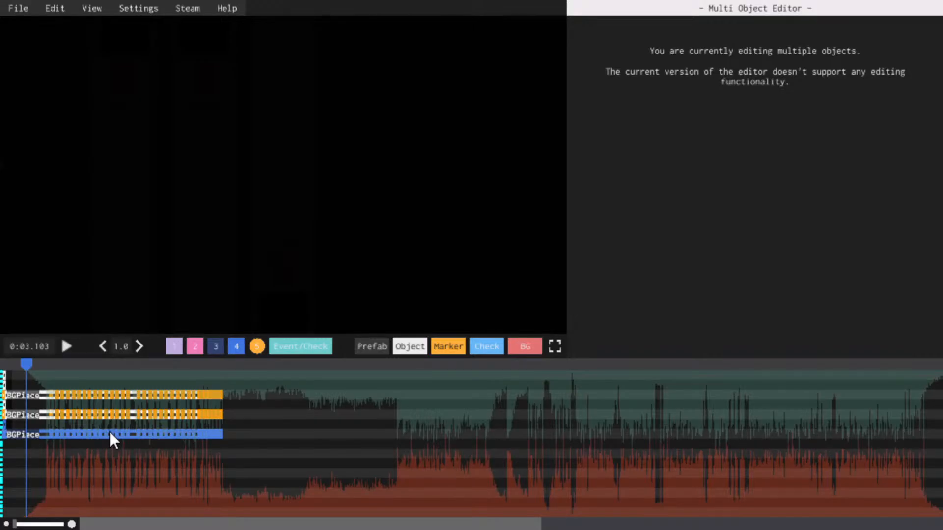
key(Delete)
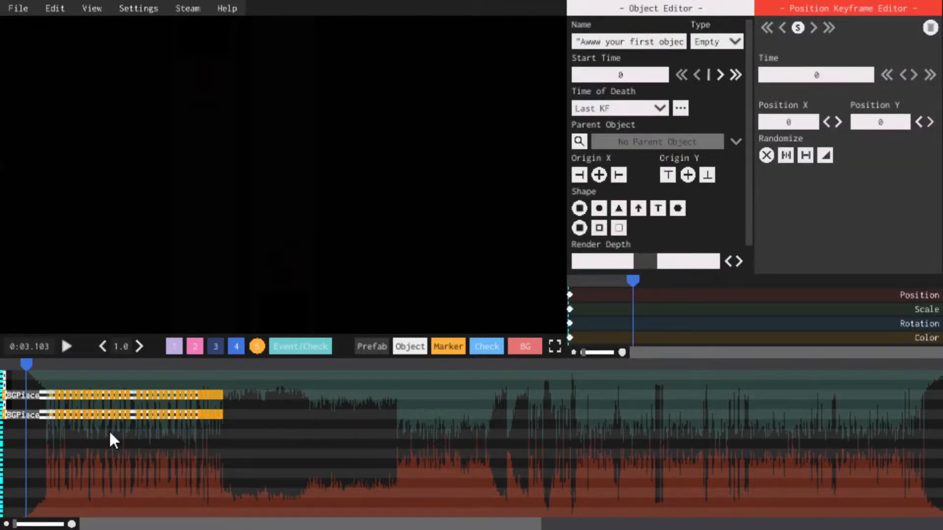
Duplicate the first column's BGPiece row together with its BGPieceMain onto free timeline rows below the second column
key(space)
key(space)
click(215, 394)
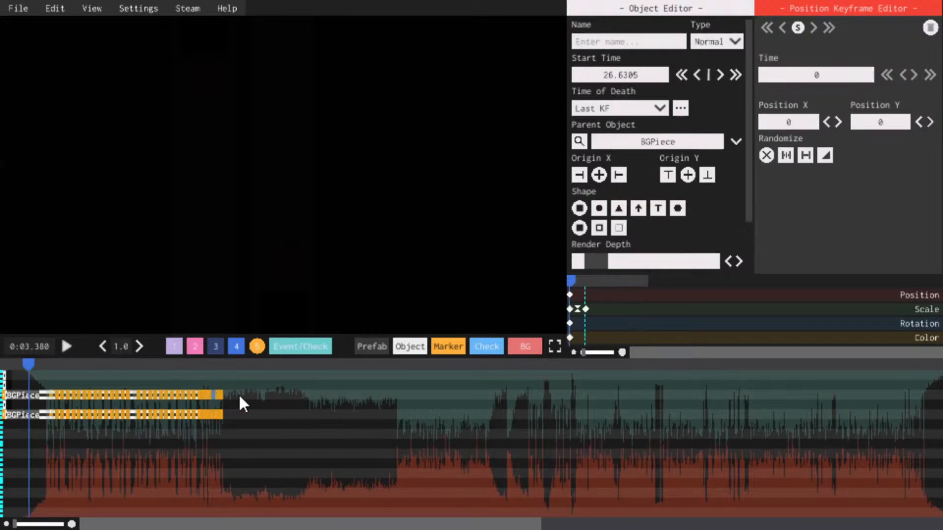
drag(247, 404, 185, 391)
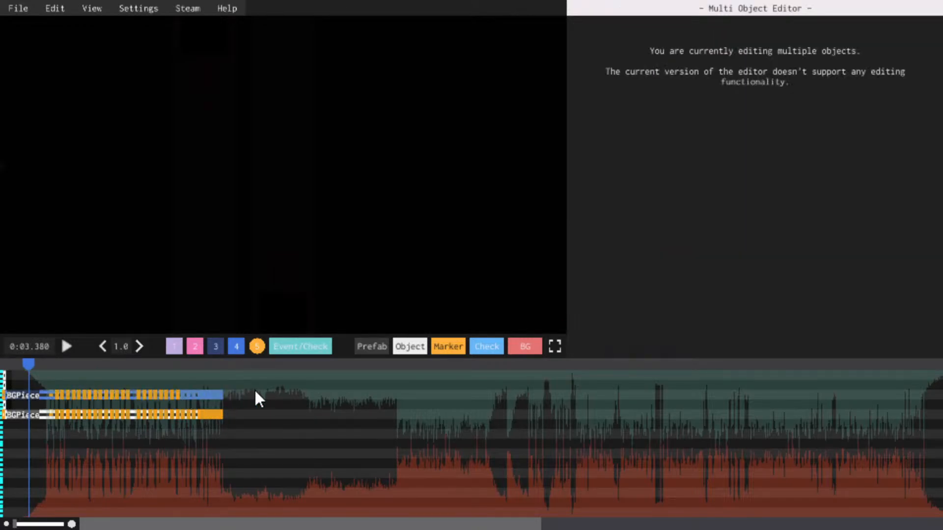
drag(257, 394, 13, 436)
key(ctrl+c)
key(ctrl+v)
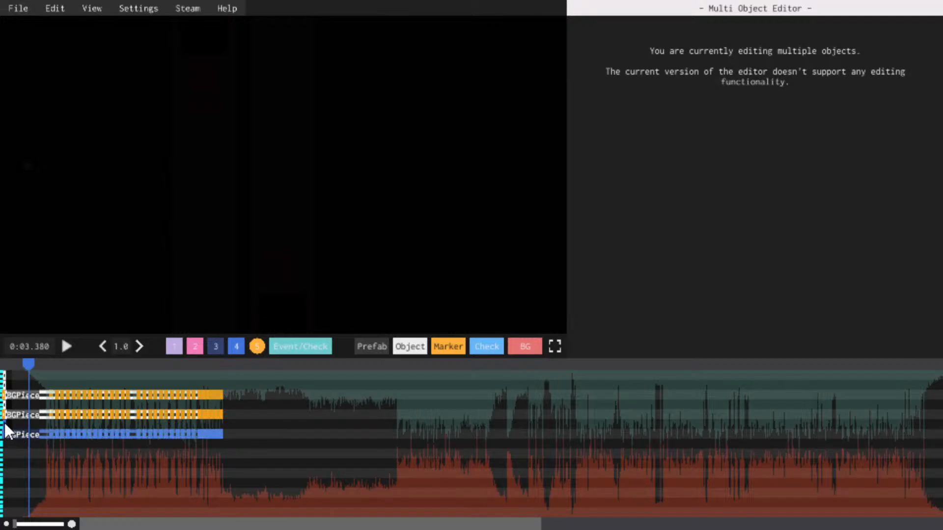
Set the third column's copied BGPieceMain to Position X 80 and play the song start to check it
click(12, 434)
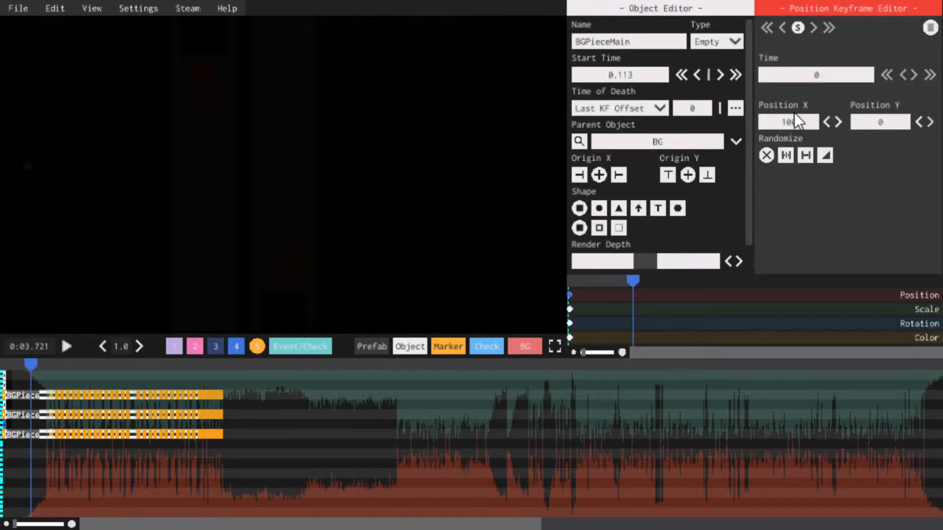
text(80)
key(space)
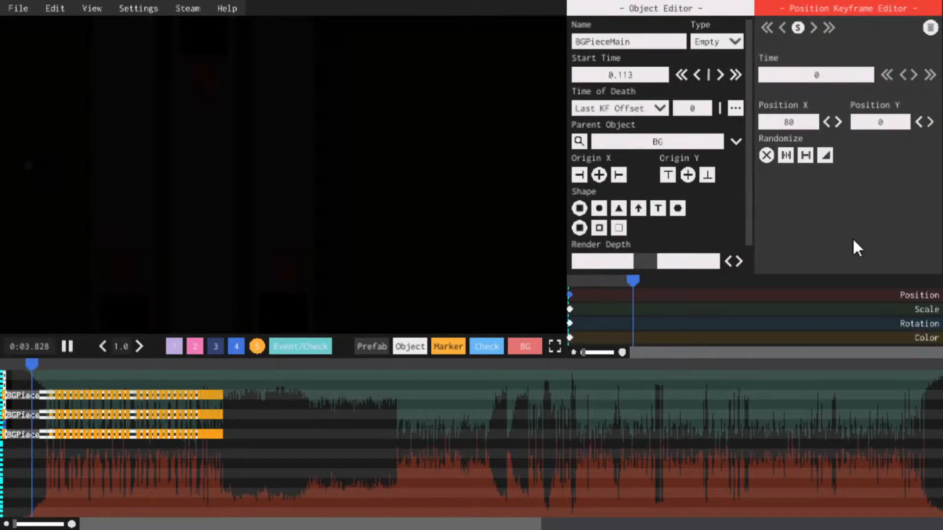
key(space)
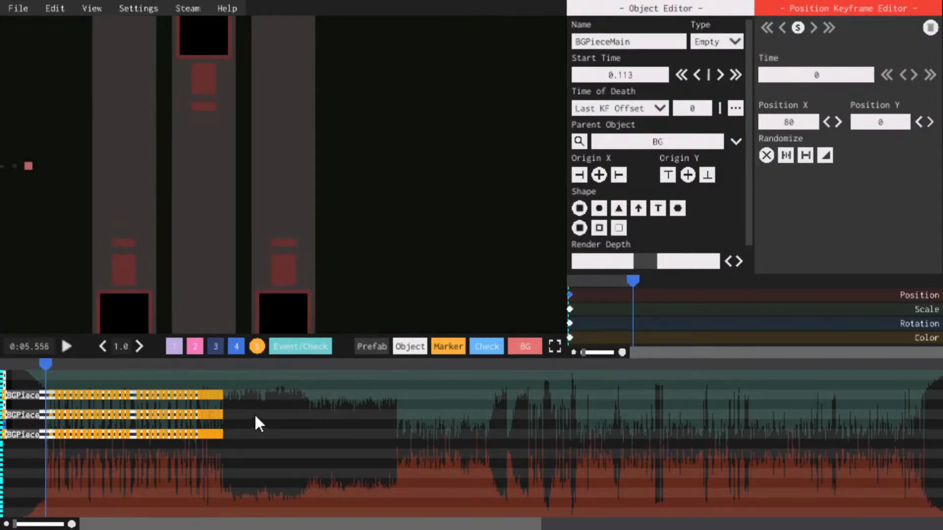
Duplicate the second column's BGPiece row together with its BGPieceMain onto free rows below the third column
drag(20, 414, 138, 429)
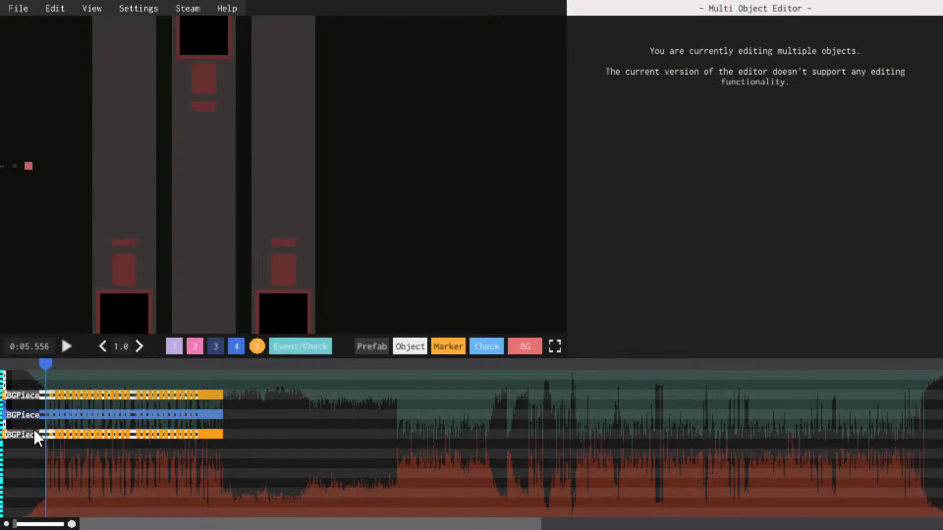
key(ctrl+c)
key(ctrl+v)
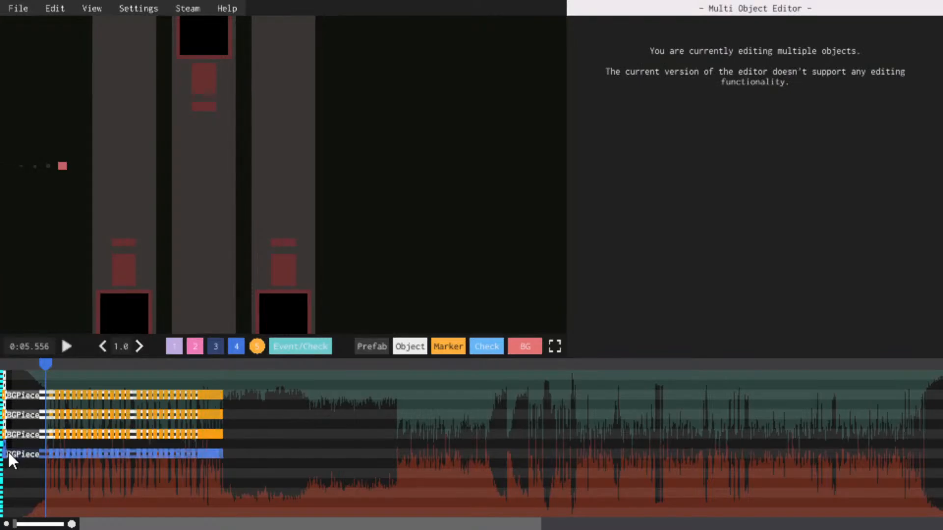
Set the fourth column's copied BGPieceMain to Position X 70 and play the song to check the four columns
click(6, 454)
scroll(817, 121, up, 5)
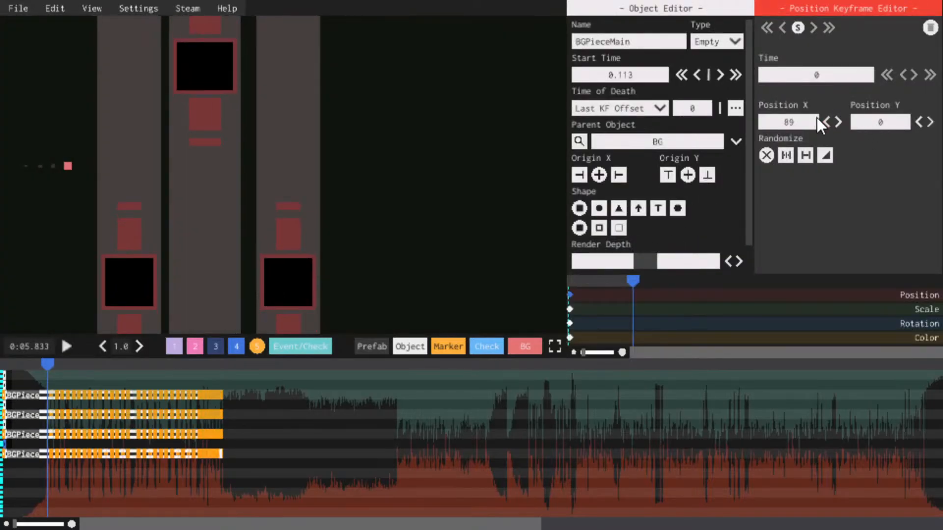
scroll(818, 118, down, 5)
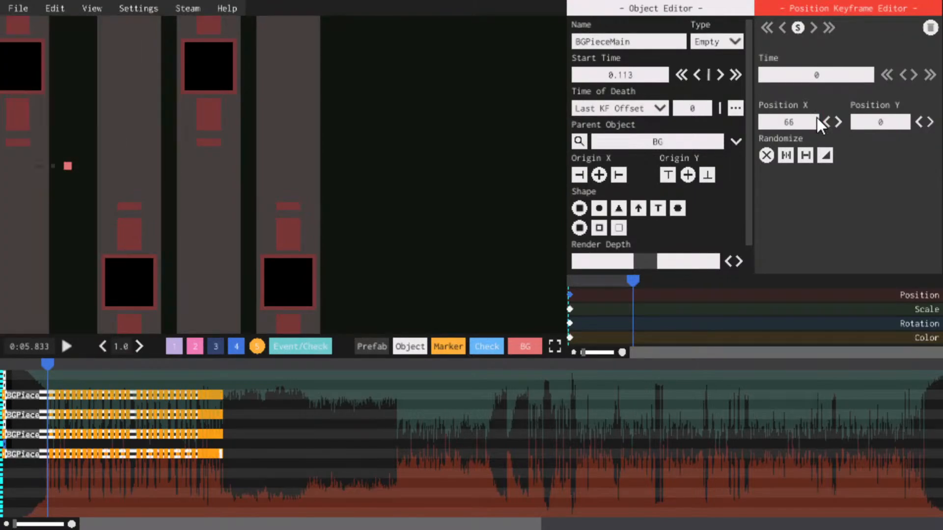
scroll(817, 118, up, 4)
key(space)
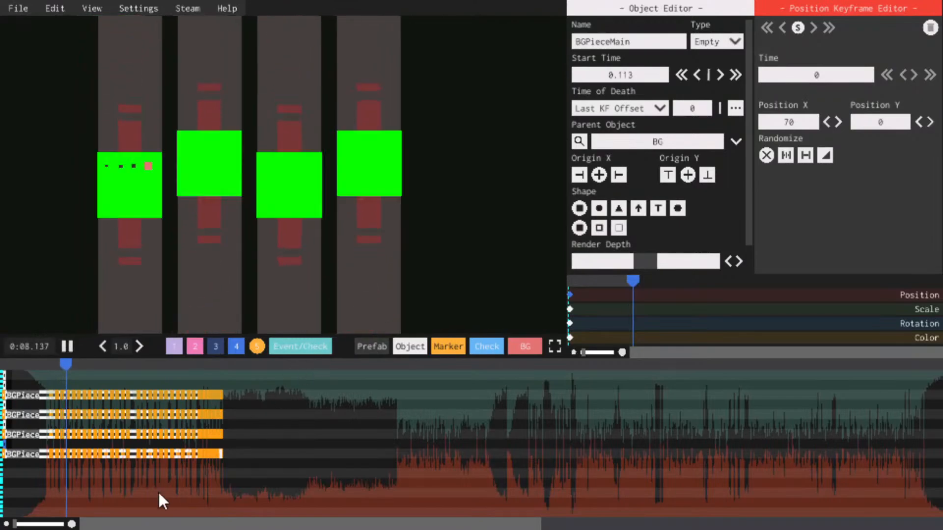
scroll(146, 491, down, 3)
key(space)
Select the third and fourth columns with their BGPieceMain objects and duplicate them onto the free rows below
drag(138, 524, 22, 528)
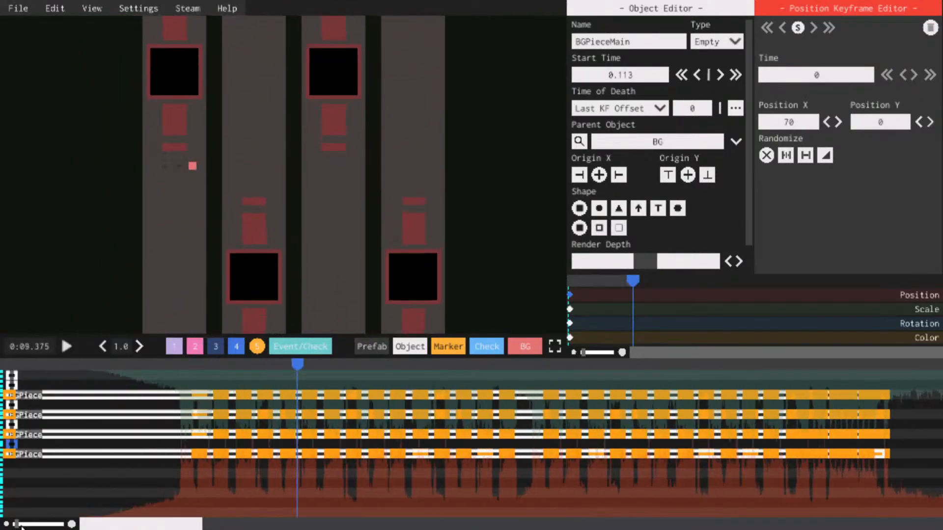
scroll(59, 516, down, 3)
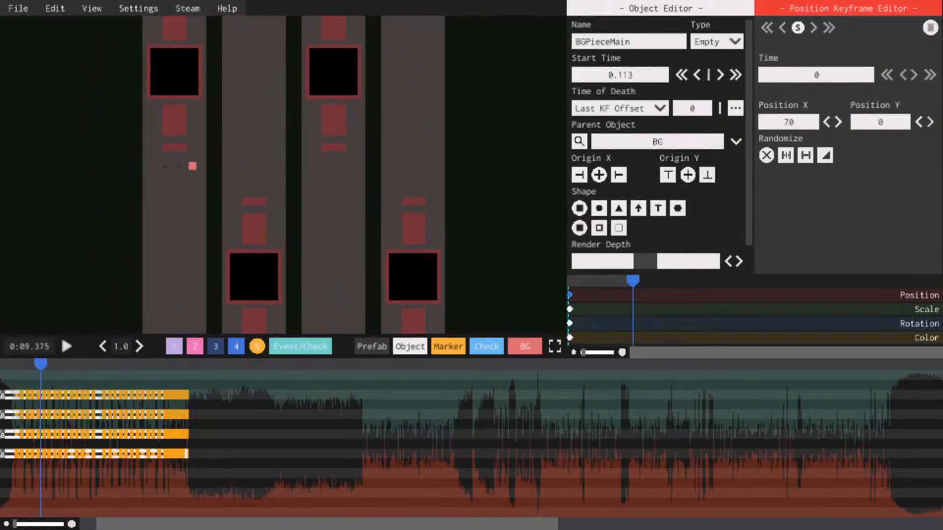
drag(246, 525, 230, 524)
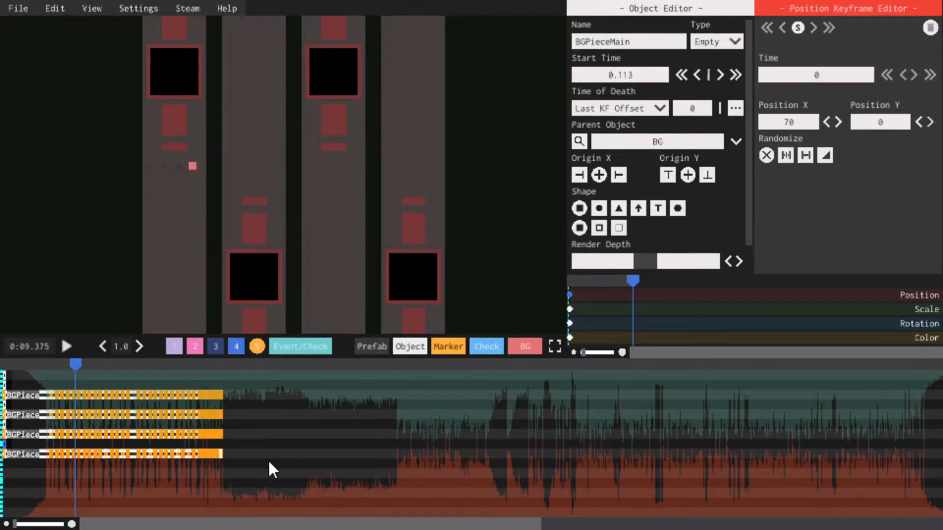
drag(279, 472, 3, 422)
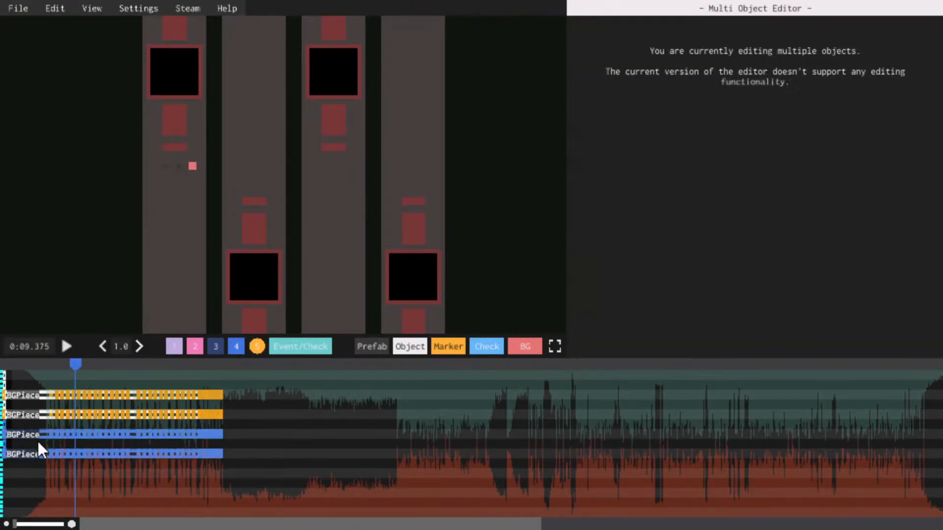
key(ctrl+c)
key(ctrl+v)
drag(15, 462, 13, 492)
Set the fifth column's copied BGPieceMain to Position X 60
click(11, 477)
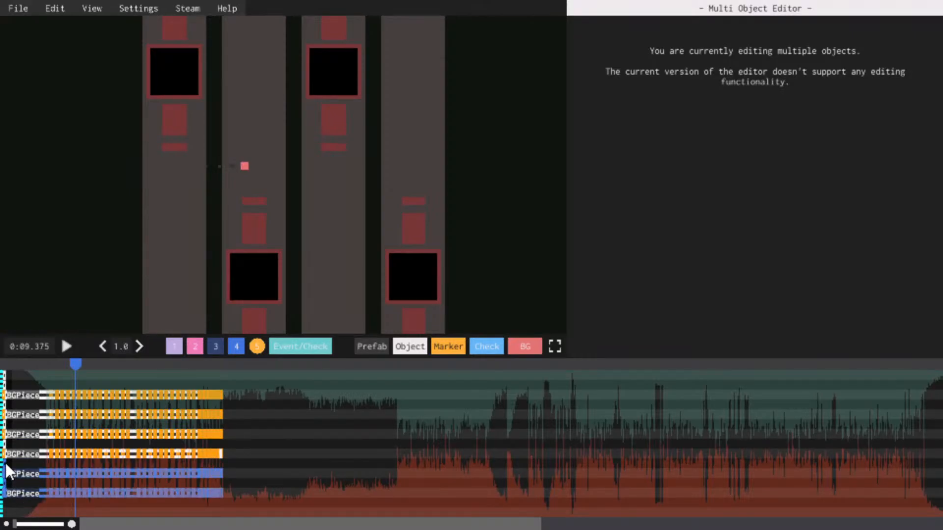
key(space)
key(space)
scroll(791, 125, down, 19)
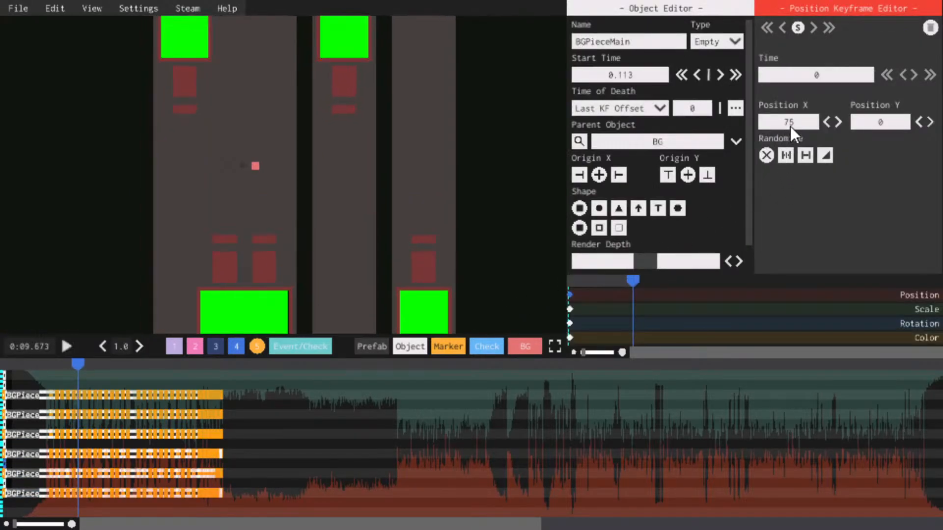
scroll(791, 126, down, 2)
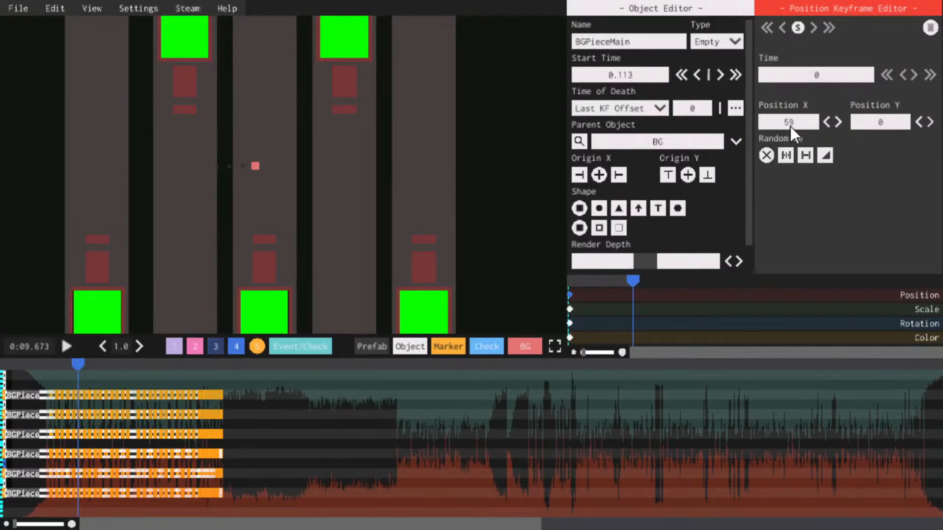
scroll(790, 125, up, 1)
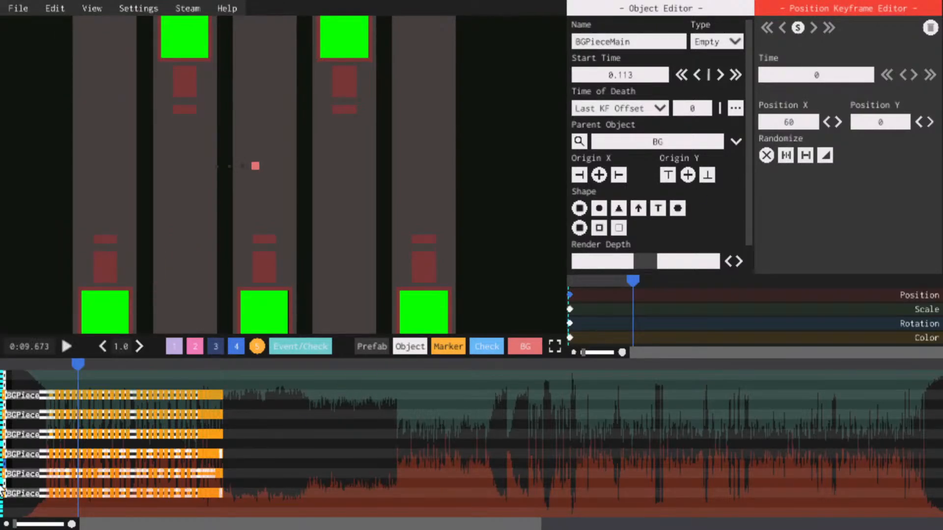
Set the sixth column's copied BGPieceMain to Position X 50
click(5, 485)
text(50)
scroll(269, 520, up, 5)
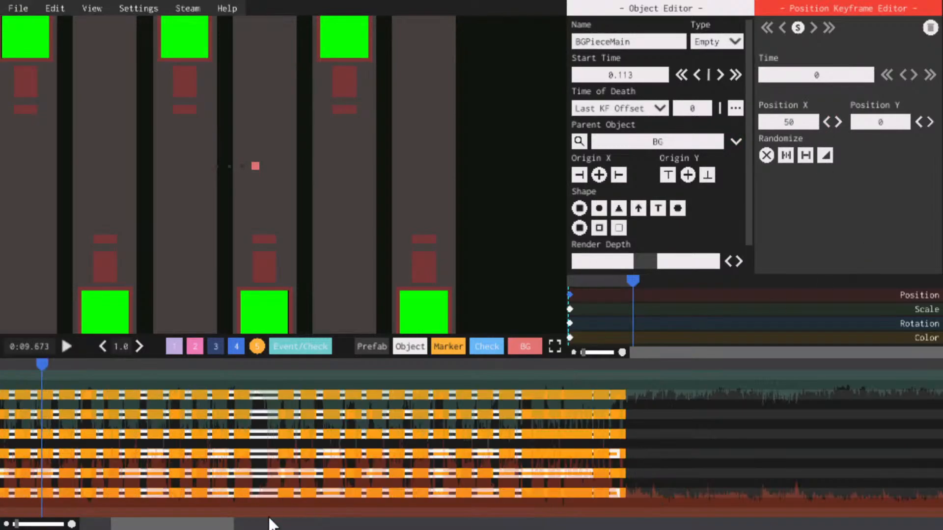
Play the song's first section repeatedly to examine the six columns' spacing, opposed motion and how much of the view they fill
key(space)
scroll(134, 501, down, 5)
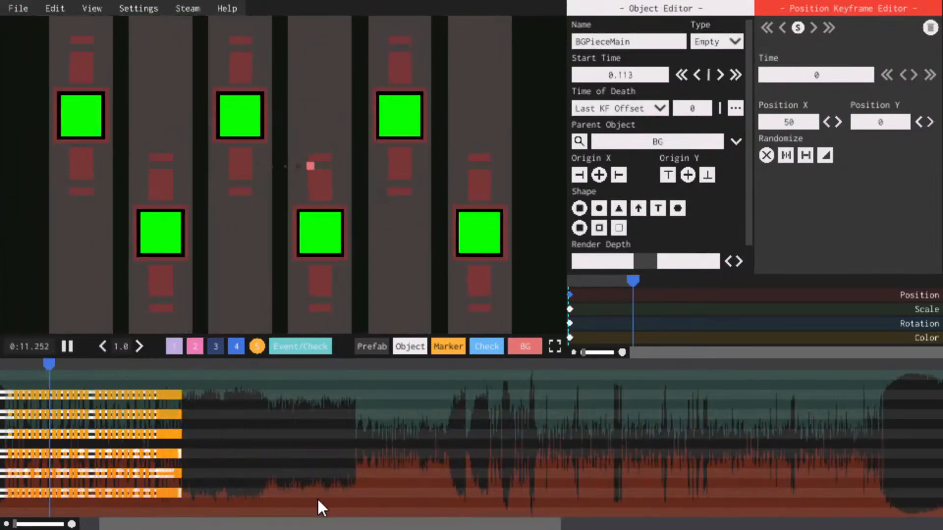
scroll(170, 505, up, 2)
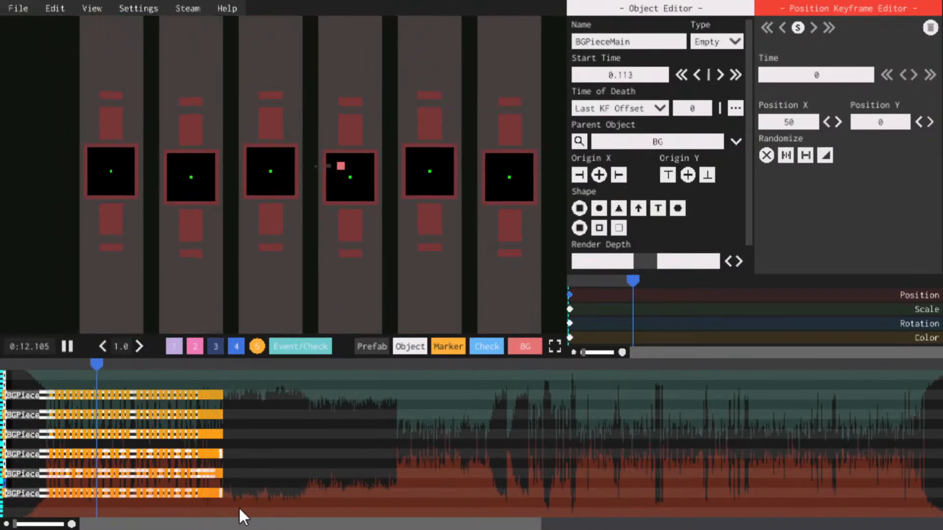
key(space)
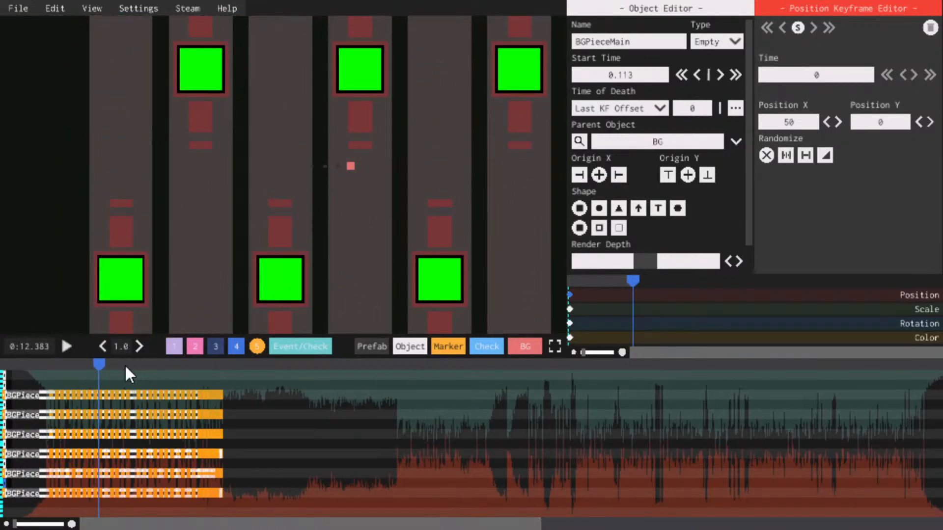
click(63, 365)
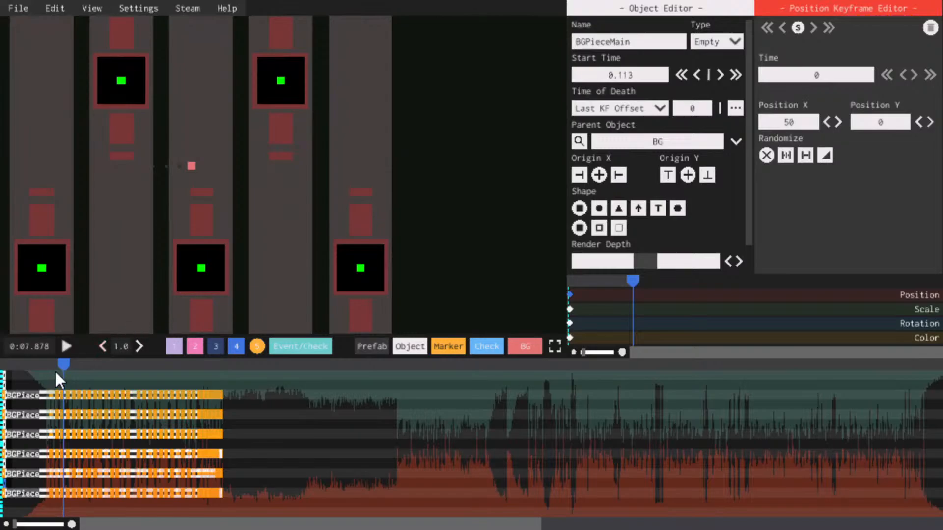
drag(55, 370, 25, 357)
key(space)
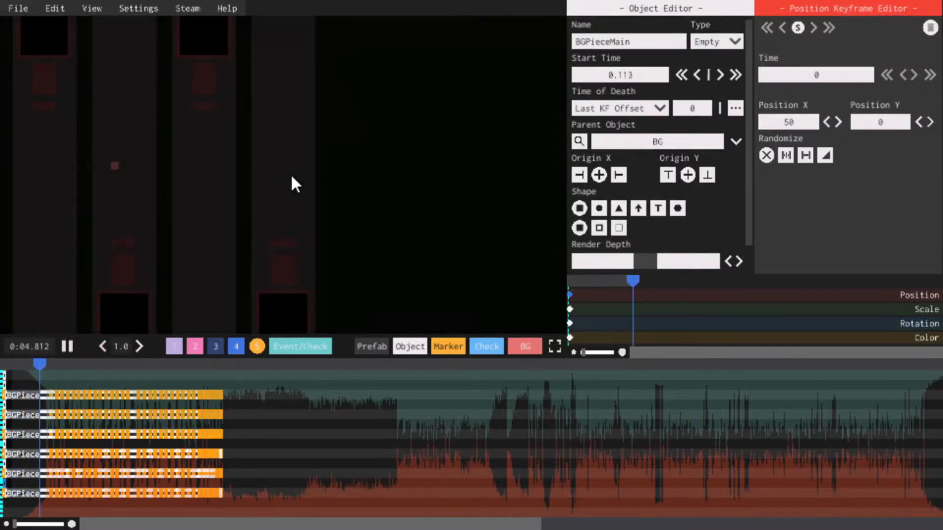
key(space)
key(space)
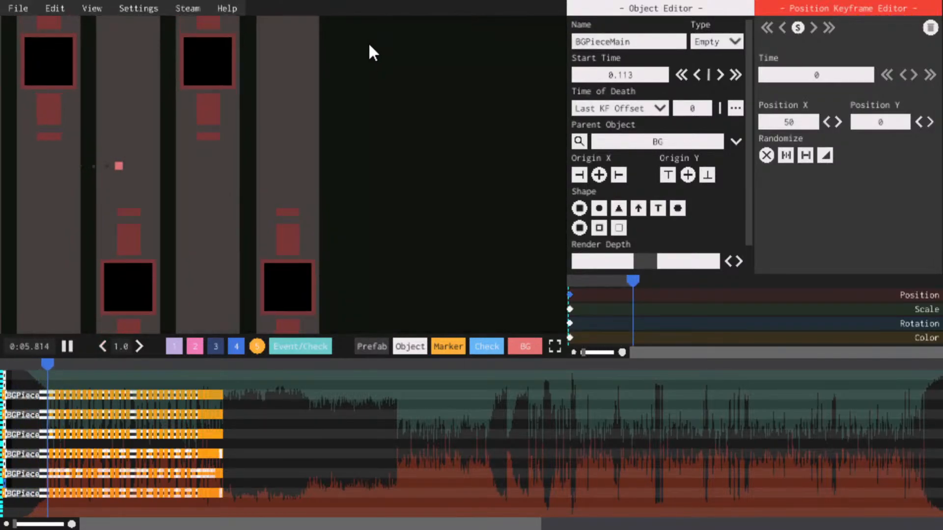
key(space)
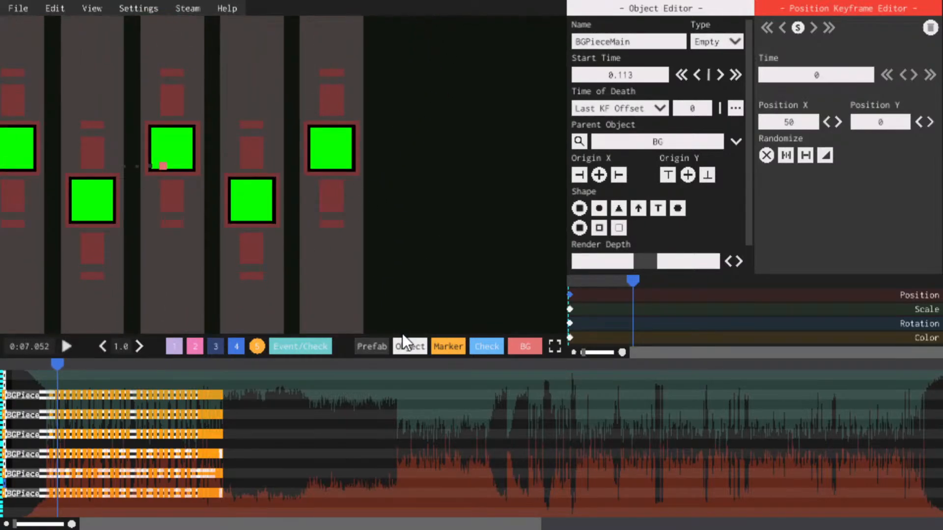
key(space)
key(space)
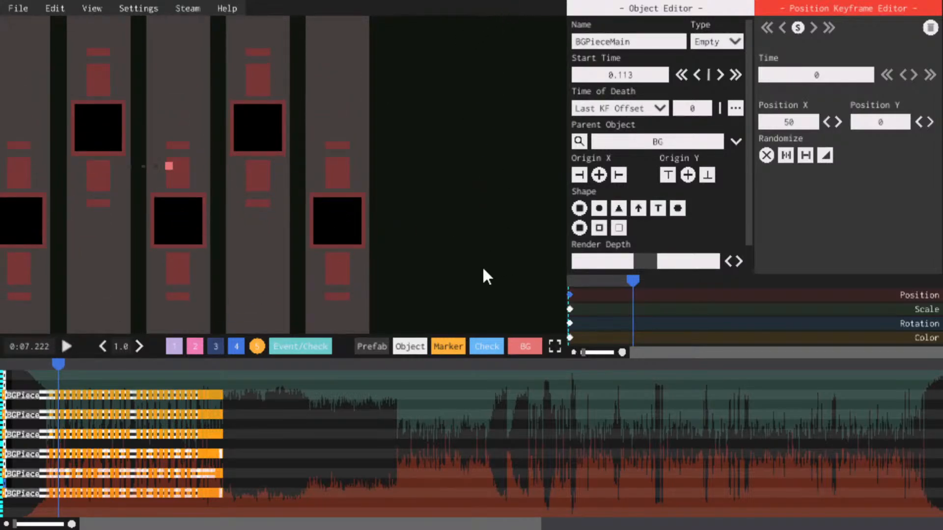
key(space)
key(space)
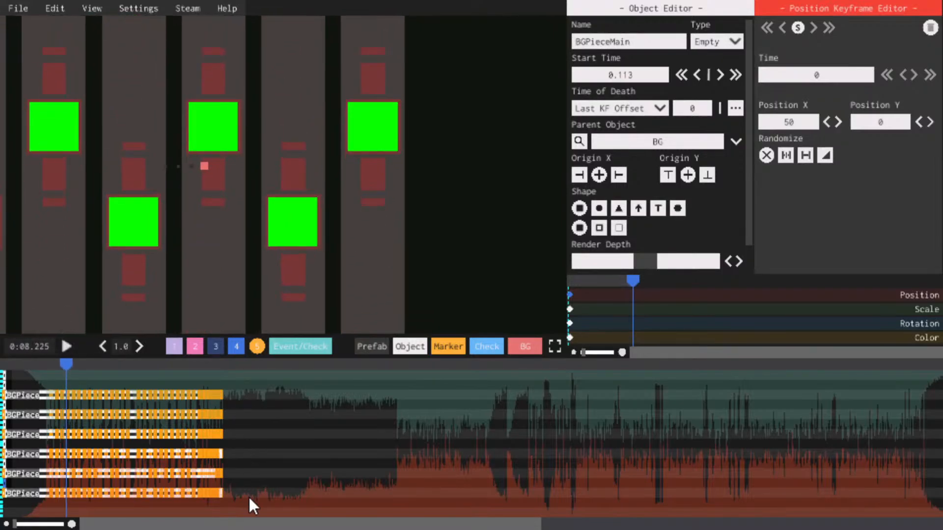
Select the fifth and sixth columns with their BGPieceMain objects and duplicate them in place on the timeline
drag(277, 510, 10, 476)
key(space)
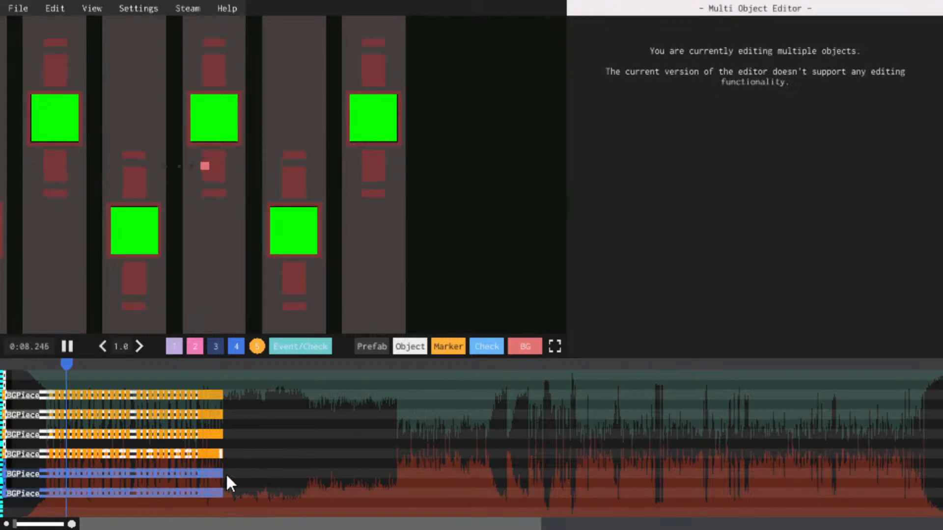
key(ctrl+d)
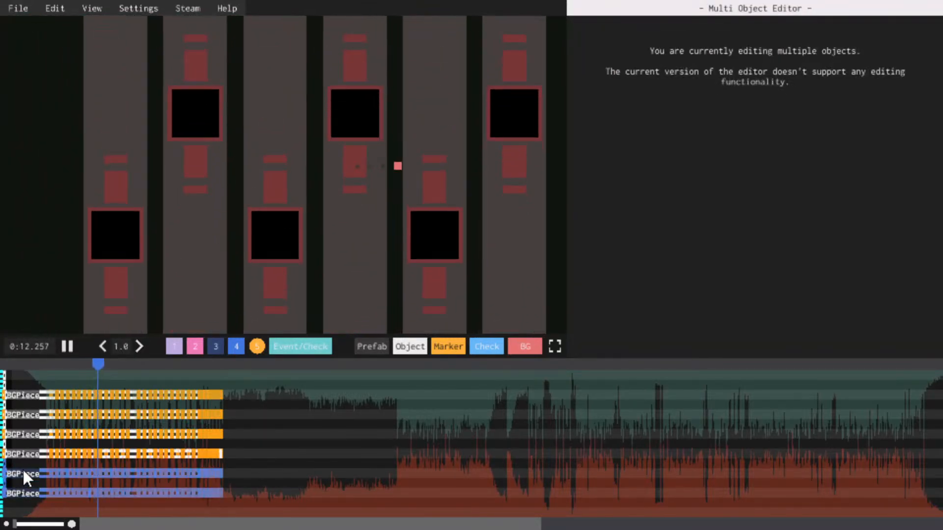
Set the BGPieceMain on the fifth column's rows to Position X 40
click(8, 471)
key(space)
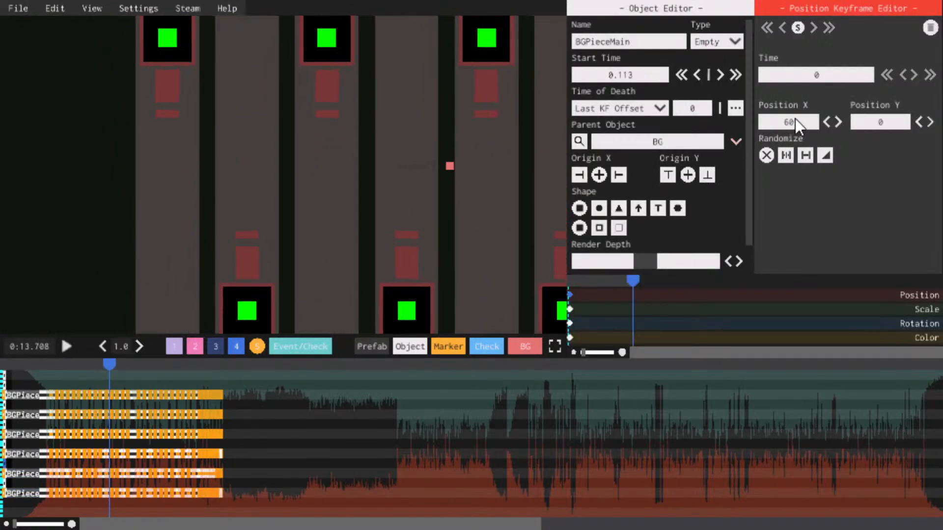
scroll(806, 117, down, 20)
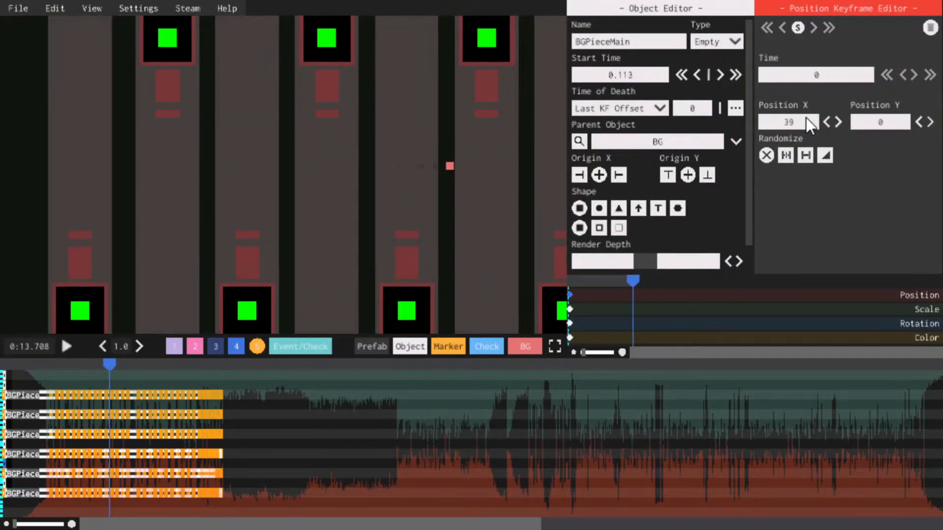
scroll(807, 117, up, 5)
scroll(806, 117, down, 4)
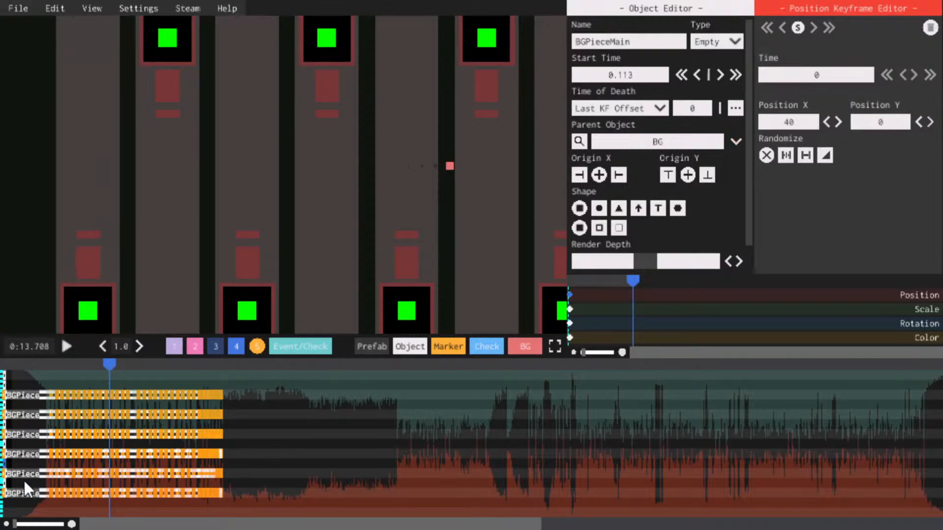
Set the BGPieceMain on the sixth column's rows to Position X 30
click(826, 122)
scroll(818, 123, down, 1)
scroll(818, 123, down, 1)
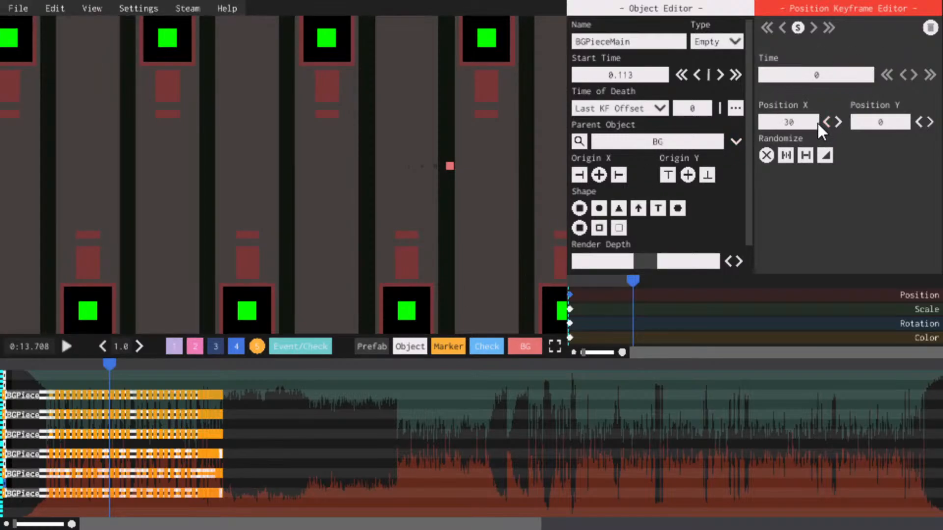
Duplicate the columns on the first two timeline rows and place the copies on the fifth and sixth rows
key(space)
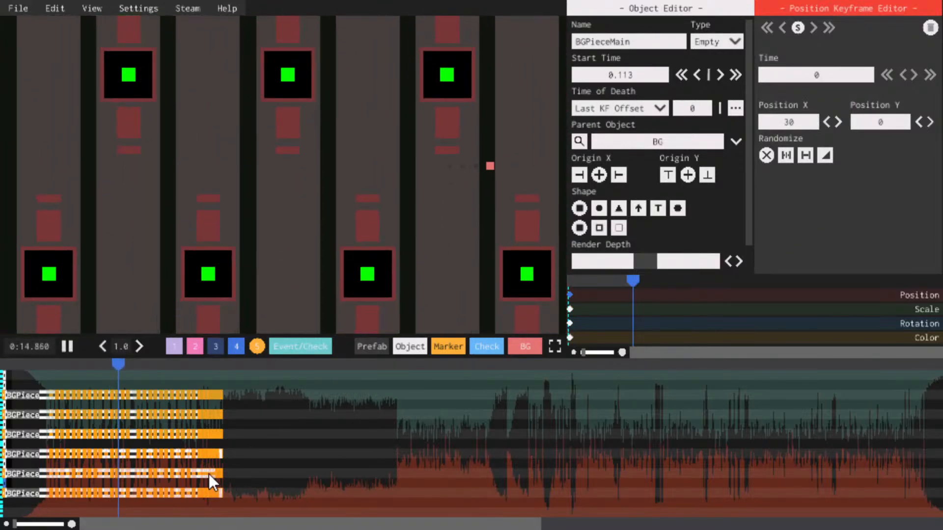
key(space)
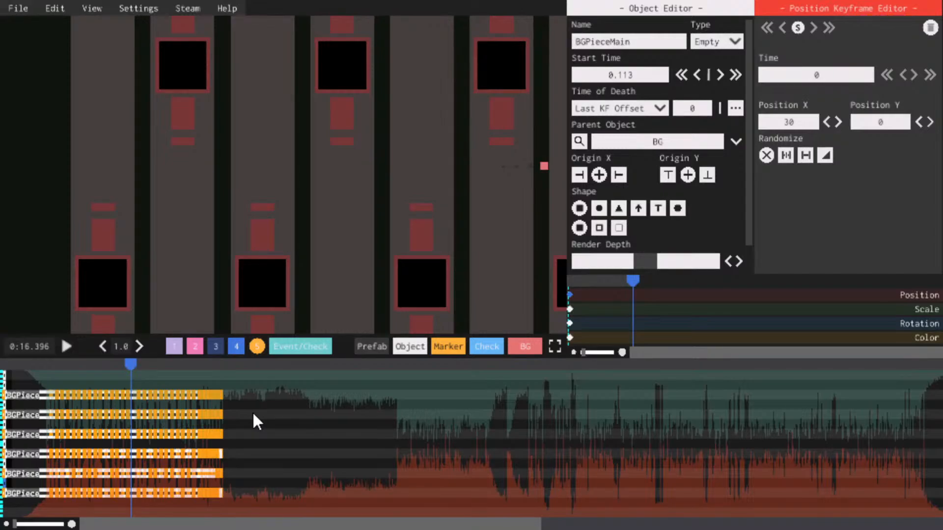
drag(249, 416, 8, 386)
drag(145, 424, 139, 501)
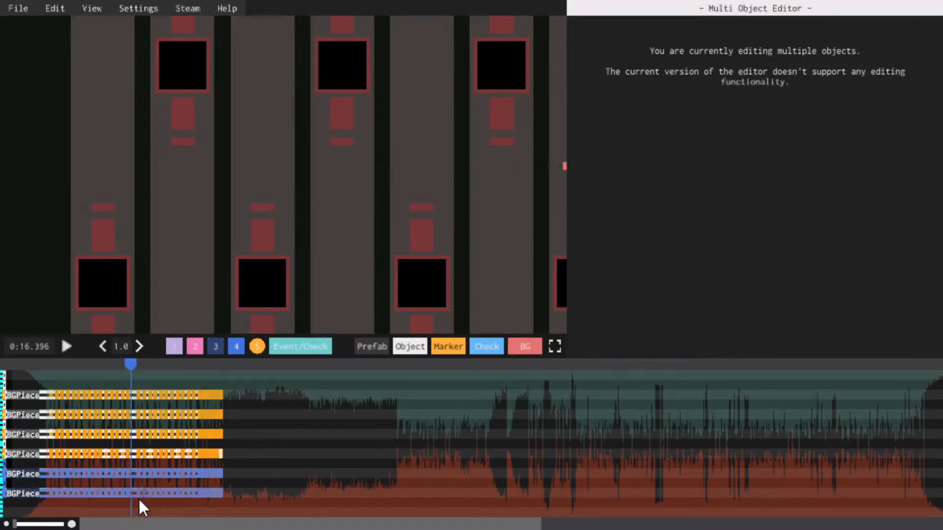
Set the new BGPieceMain on the fifth timeline row to Position X 20
click(7, 474)
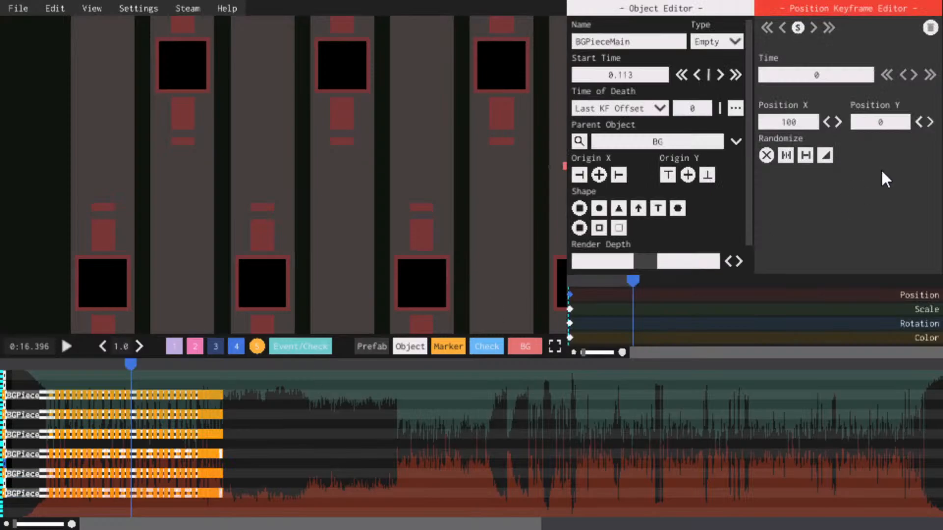
scroll(809, 125, down, 7)
text(40)
scroll(800, 116, down, 20)
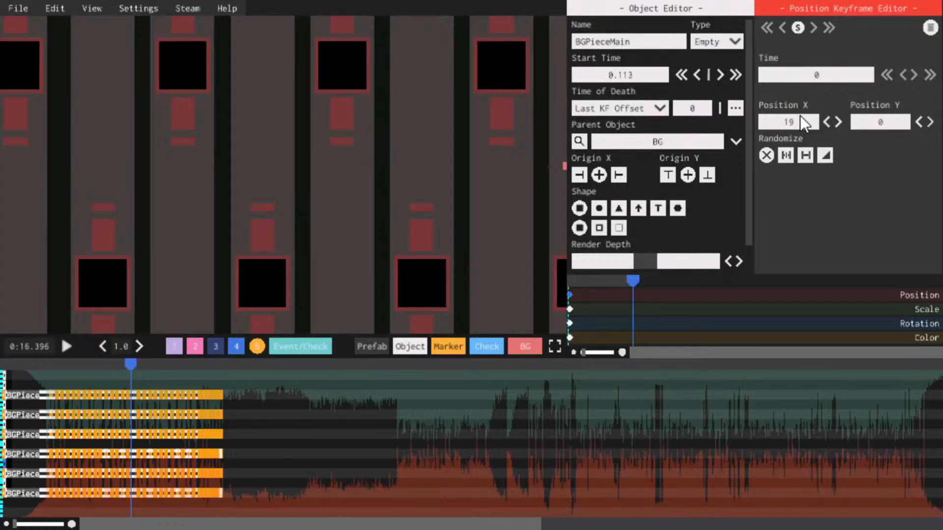
scroll(800, 116, up, 1)
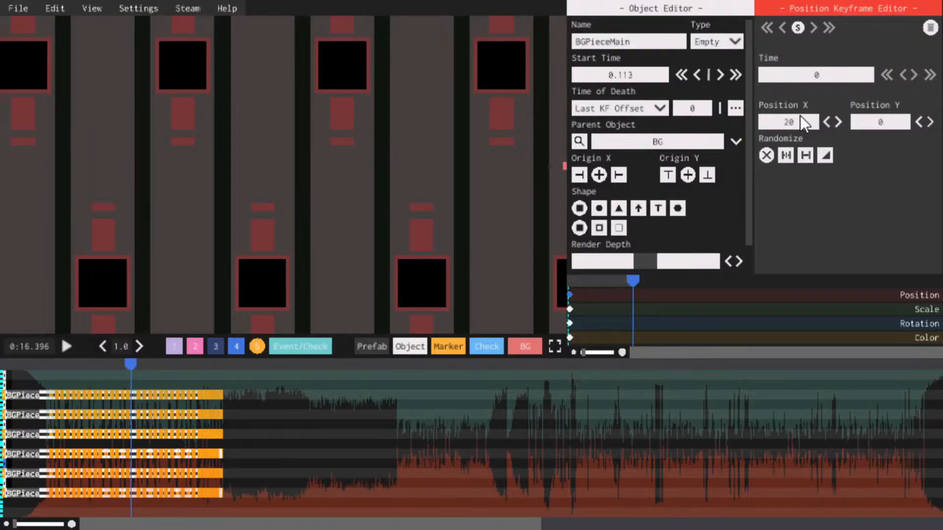
Set the other new column's BGPieceMain to Position X 10
click(20, 480)
click(795, 120)
text(10)
key(Return)
Play to the end of the song's first section and replay its ending to examine how far the columns fill the view
key(space)
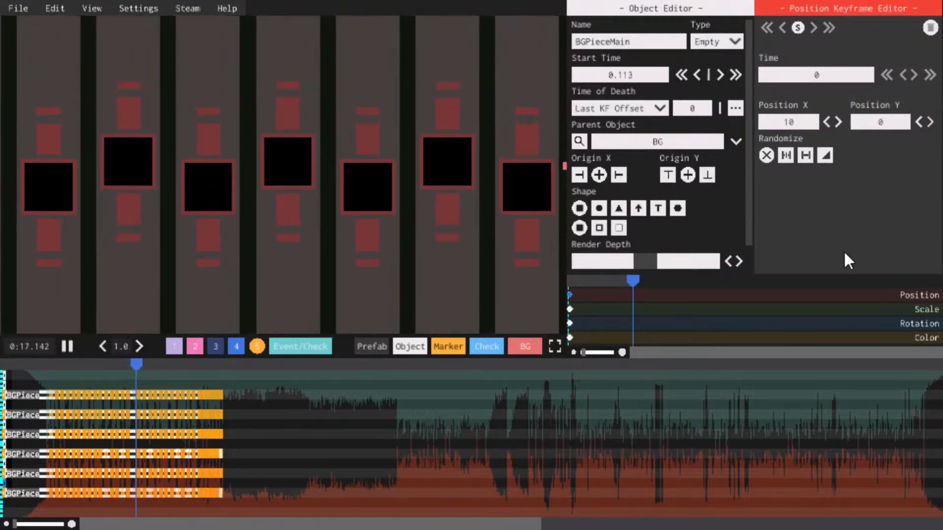
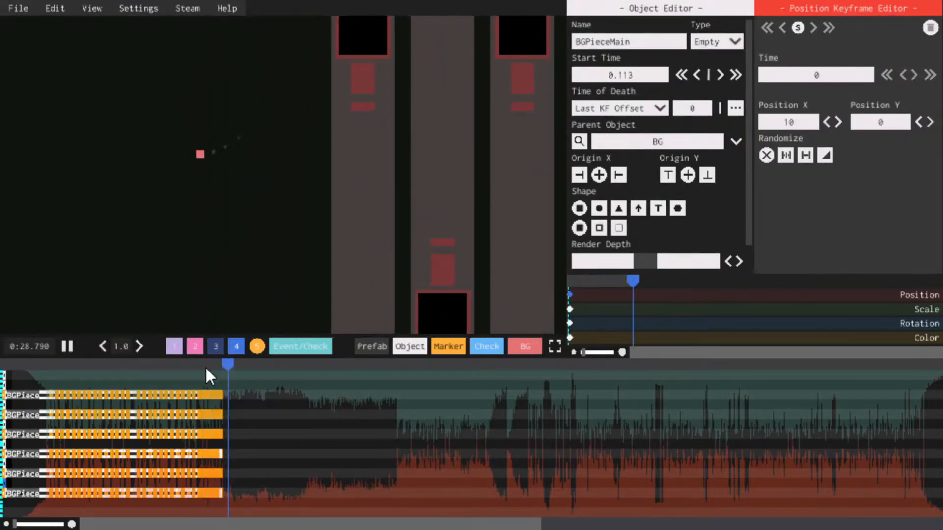
key(space)
key(space)
click(224, 366)
click(219, 366)
key(space)
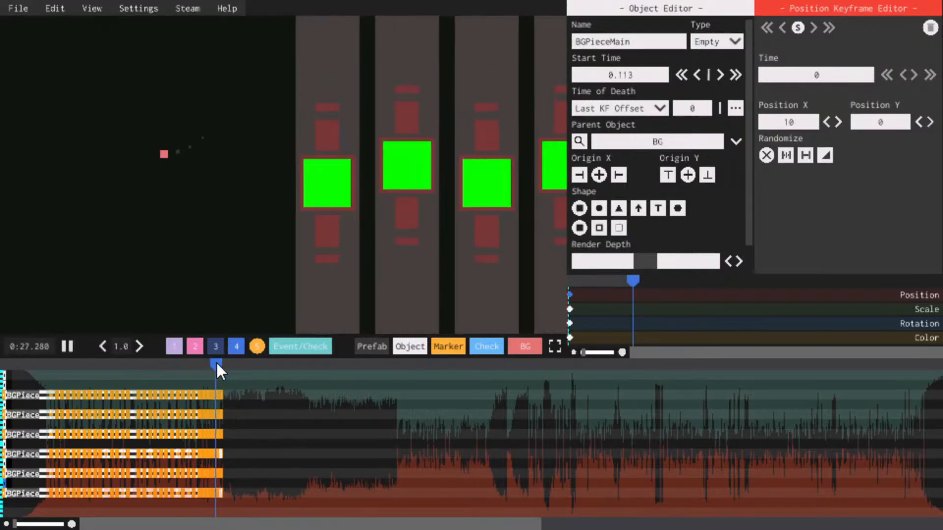
key(space)
Add a second Move event keyframe and place it at time 51.05
click(303, 347)
key(space)
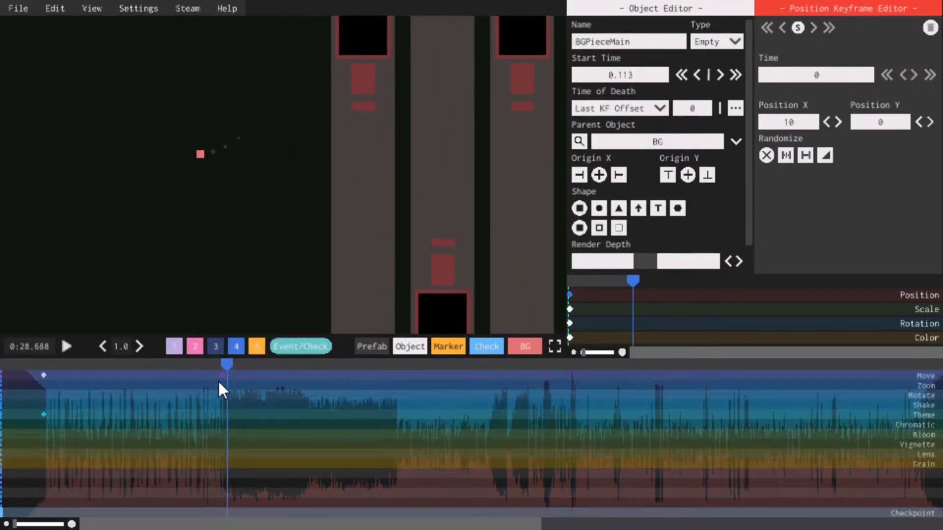
click(223, 376)
drag(224, 376, 419, 364)
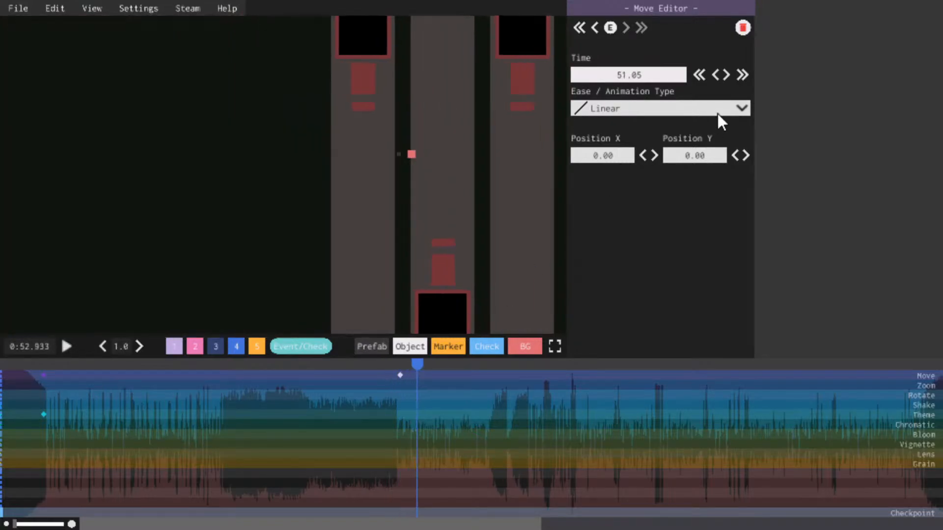
Set the second Move keyframe's Position X to -40
click(640, 154)
click(640, 155)
click(641, 154)
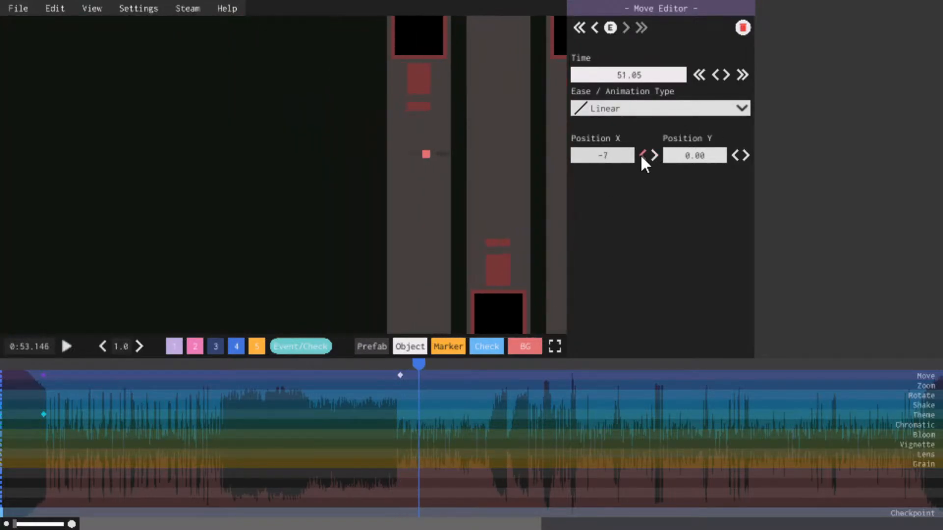
click(641, 154)
click(641, 153)
click(640, 154)
click(640, 154)
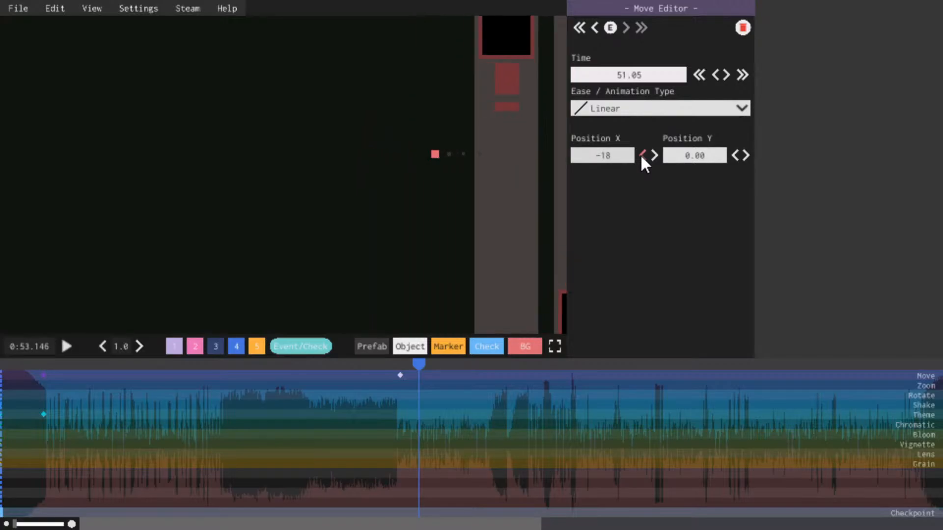
click(640, 155)
click(640, 155)
click(641, 154)
click(640, 154)
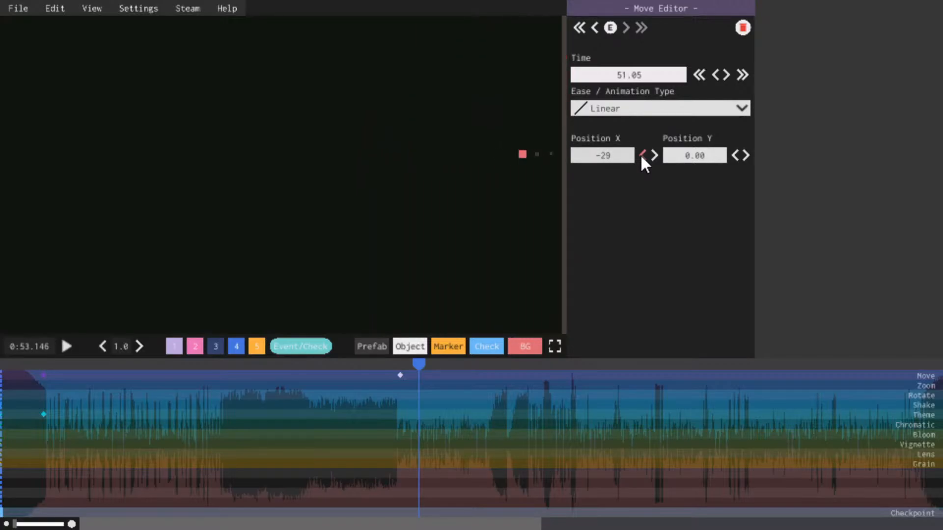
click(640, 154)
click(641, 154)
click(641, 154)
click(640, 154)
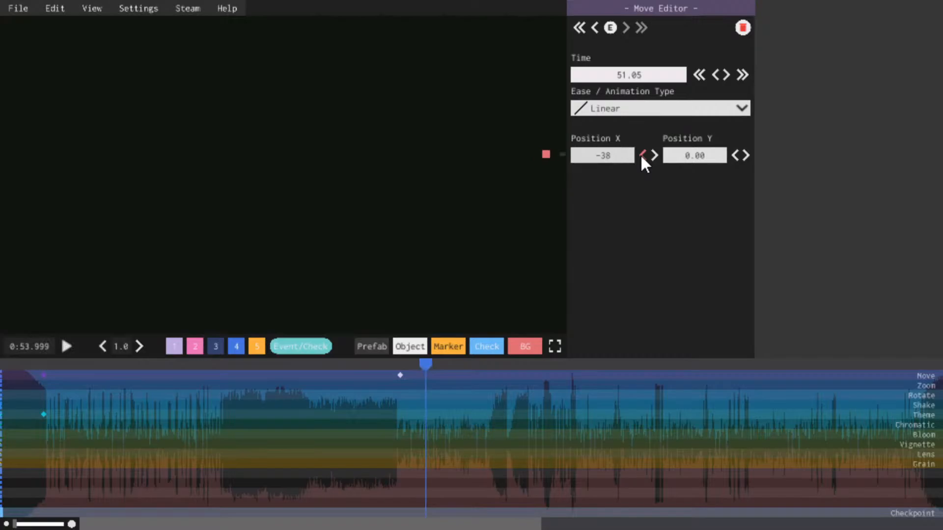
click(640, 154)
Preview the camera movement from about 5.5 seconds and retime the second Move keyframe to 39.55
key(space)
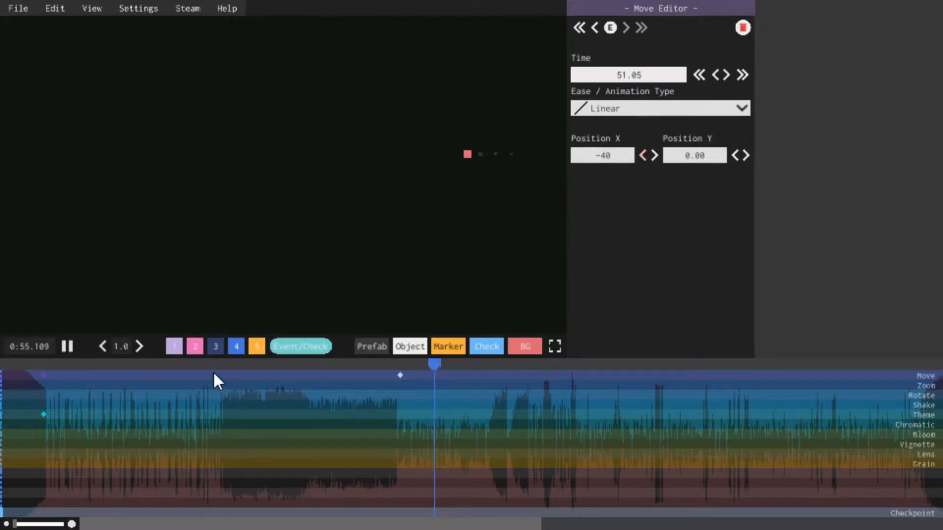
key(space)
click(42, 366)
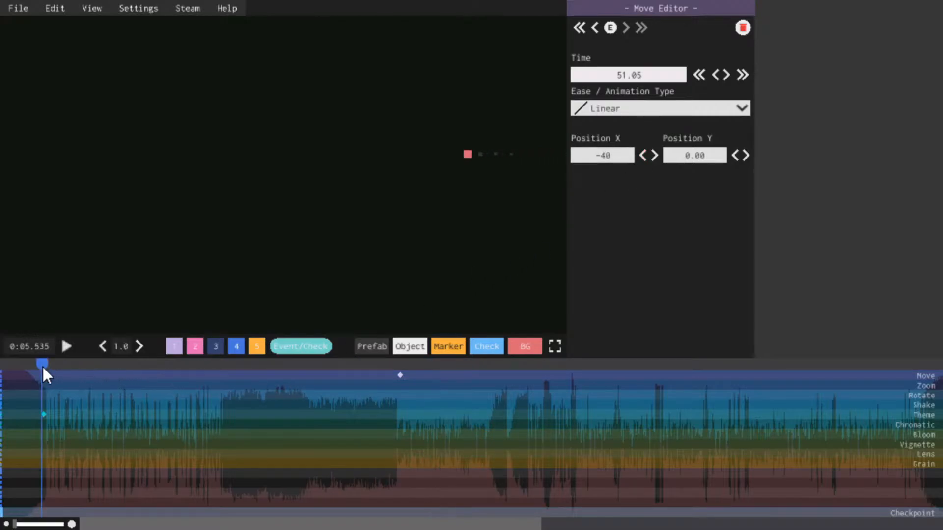
key(space)
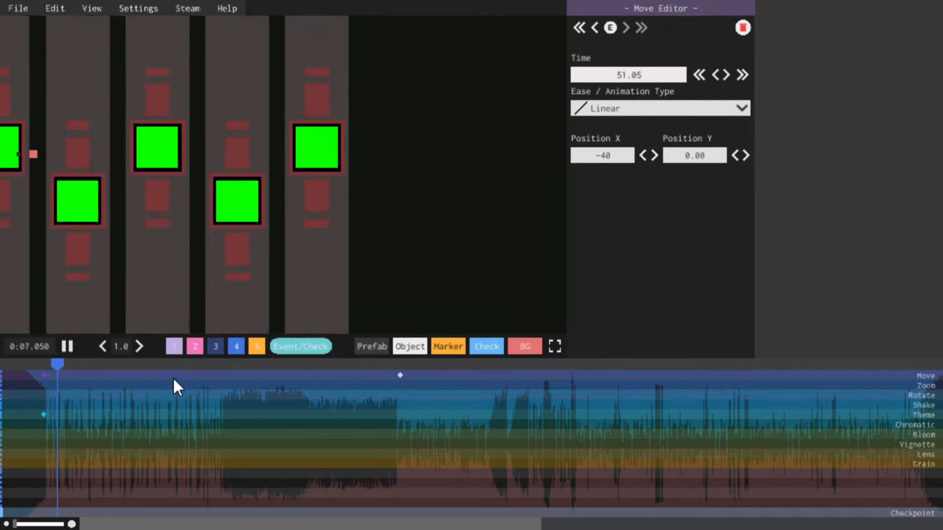
drag(173, 377, 209, 365)
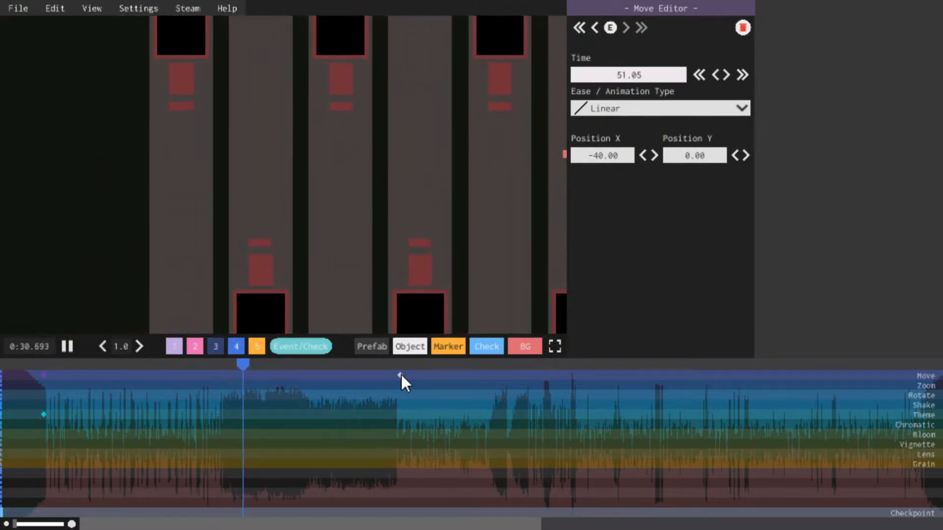
drag(401, 376, 393, 373)
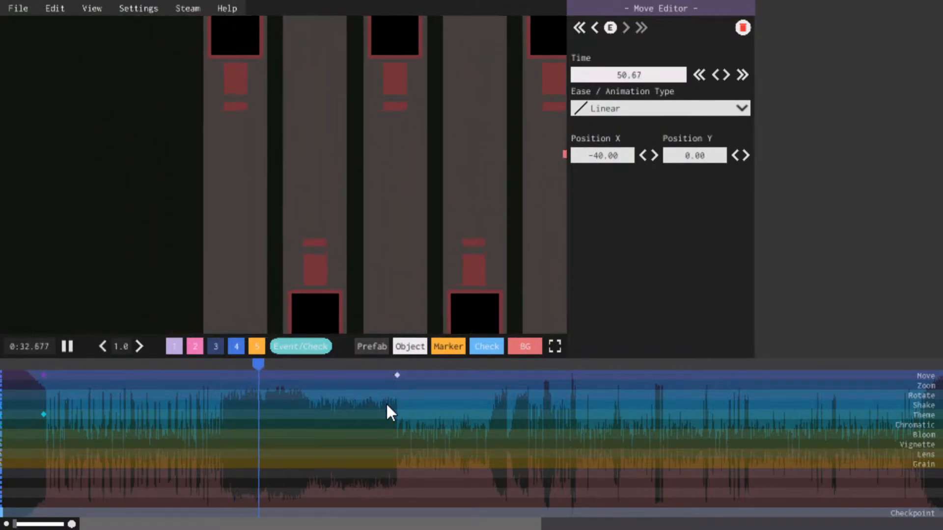
click(309, 367)
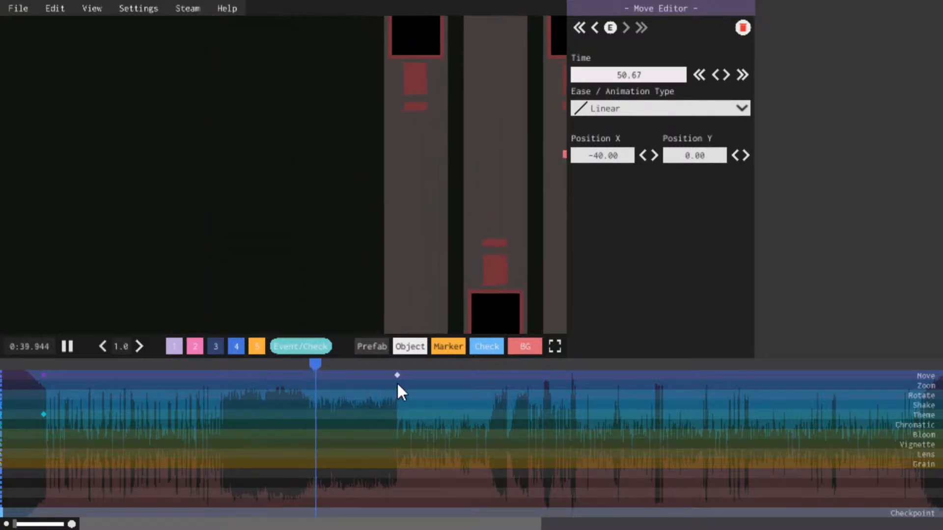
key(space)
drag(397, 376, 313, 388)
Align the second Move keyframe with the waveform's transition by setting its time to about 39.18, replaying the passage to check it
click(298, 368)
key(space)
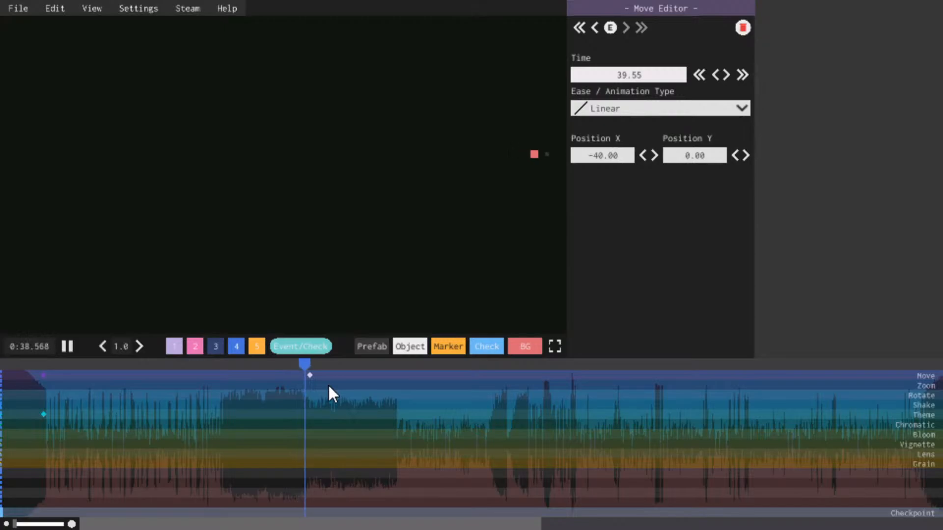
click(305, 361)
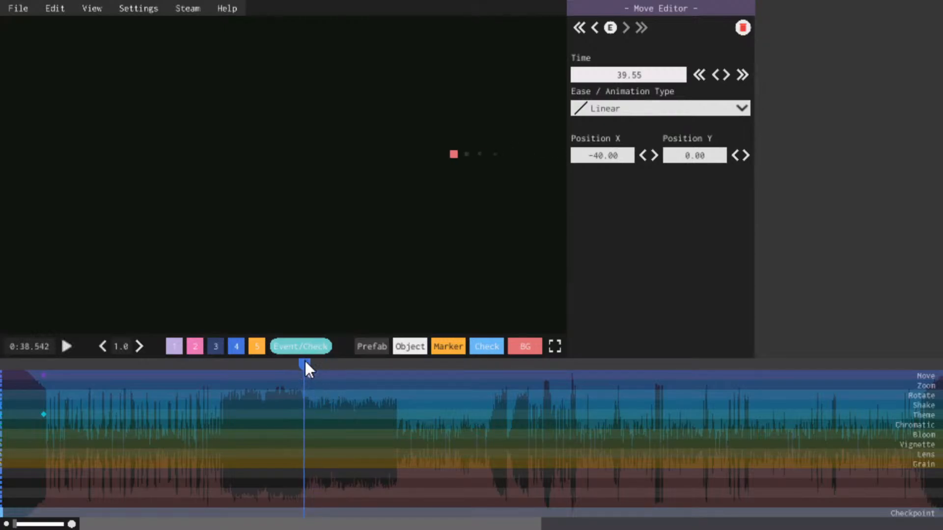
key(space)
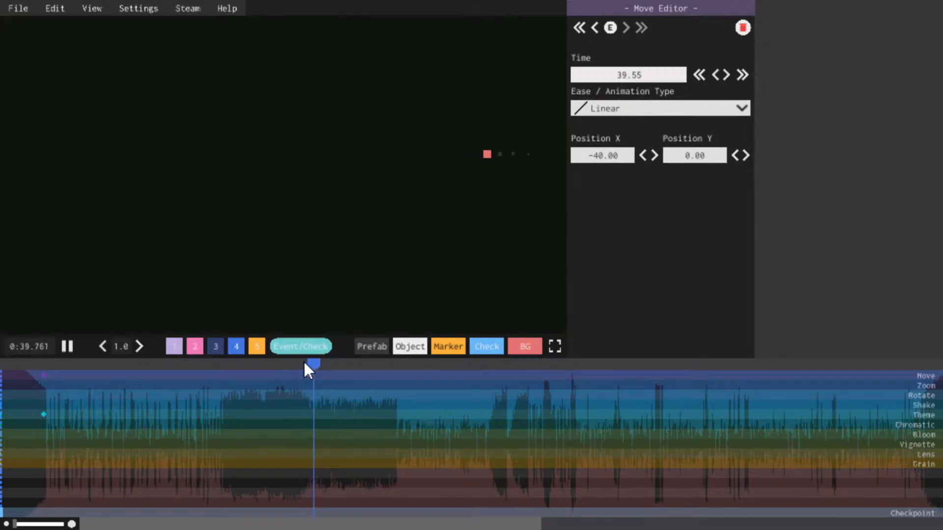
click(304, 362)
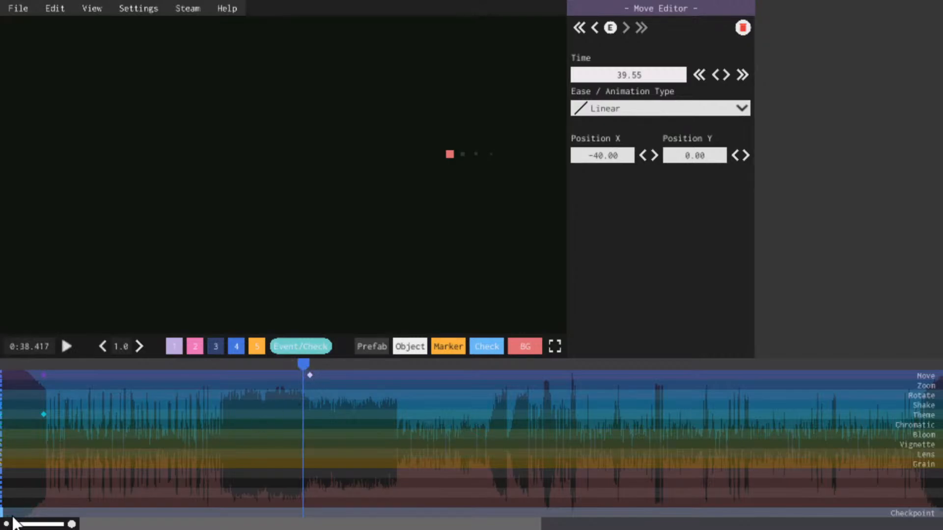
drag(19, 525, 25, 524)
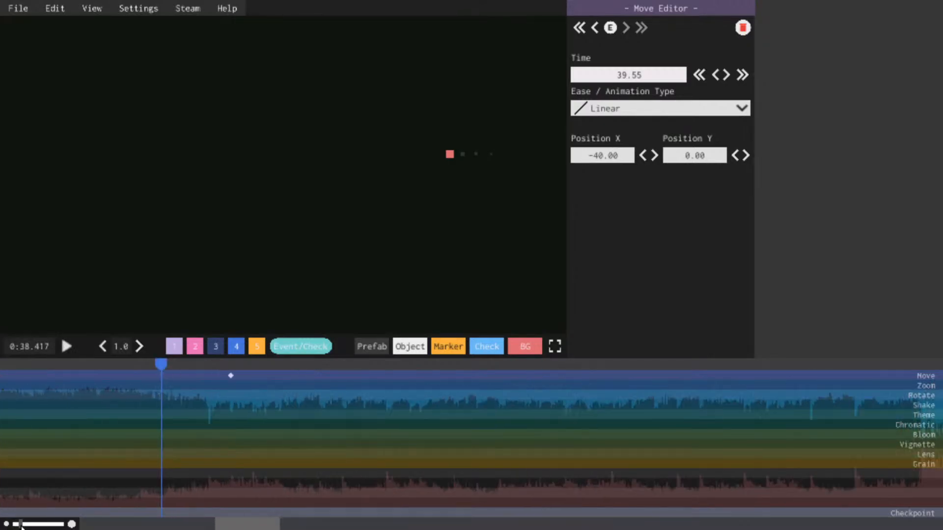
drag(257, 380, 221, 383)
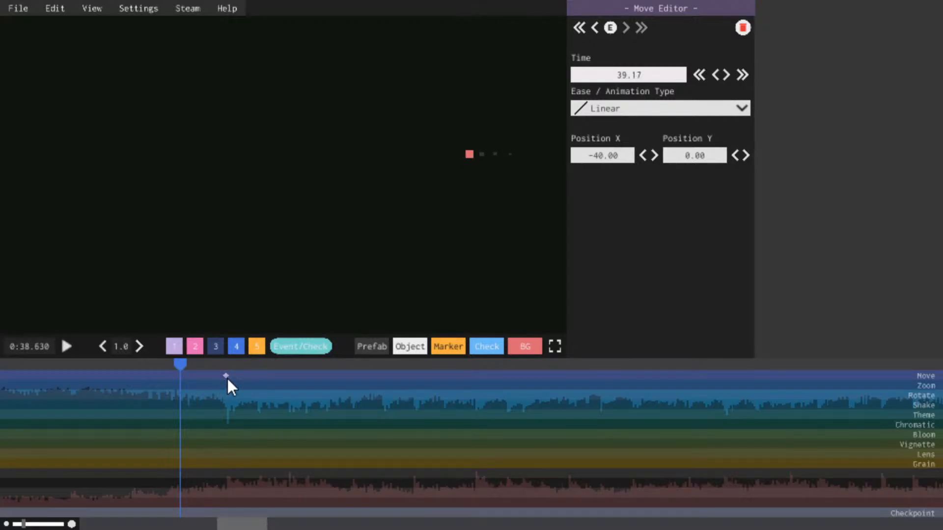
drag(235, 386, 234, 380)
key(space)
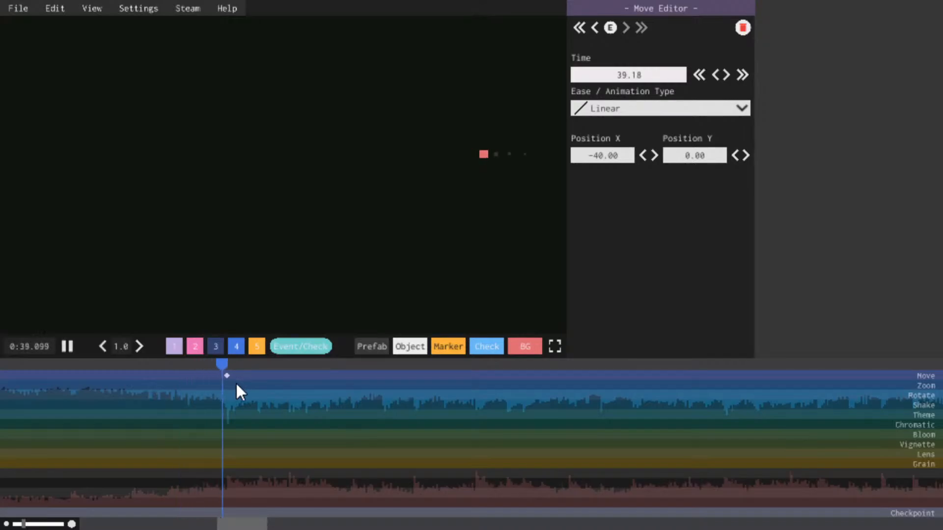
Save the level and play it back from about 3 seconds to about 13.7 seconds
key(space)
scroll(40, 486, down, 3)
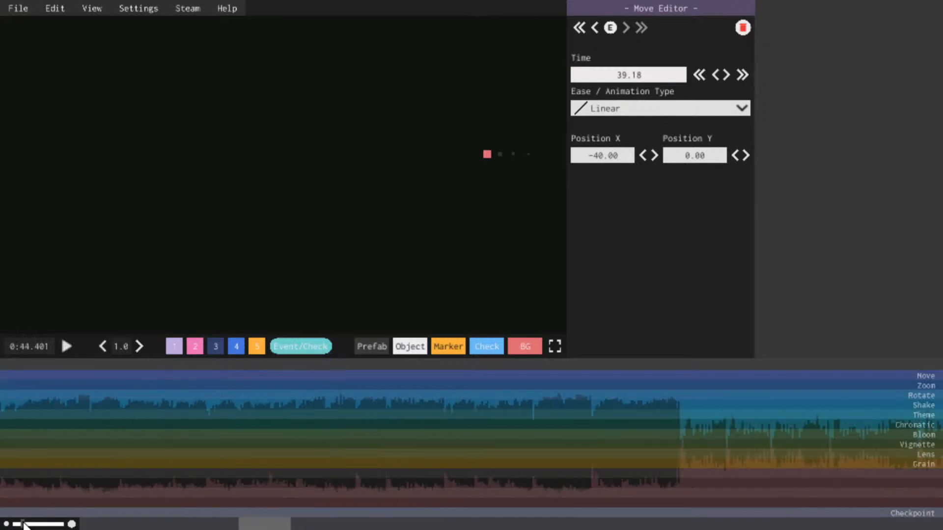
key(ctrl+s)
drag(226, 521, 3, 513)
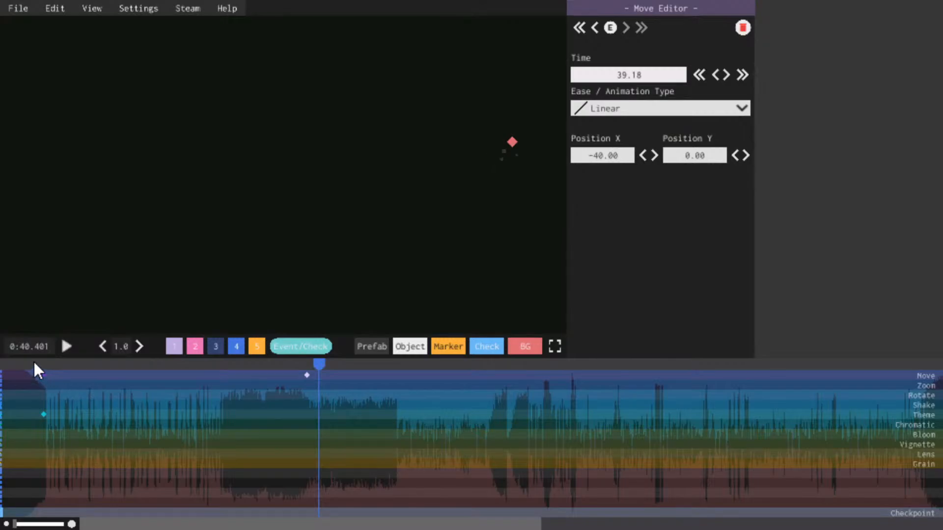
click(17, 363)
key(space)
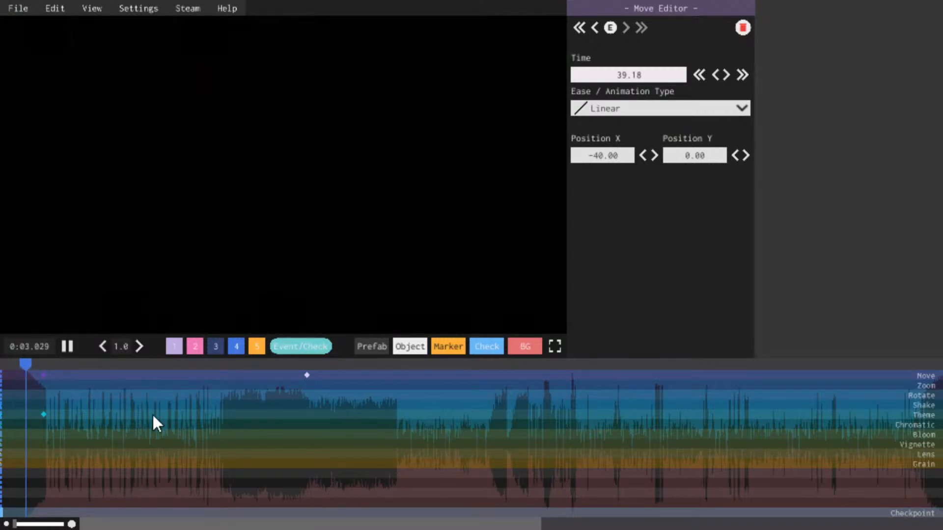
key(ctrl+s)
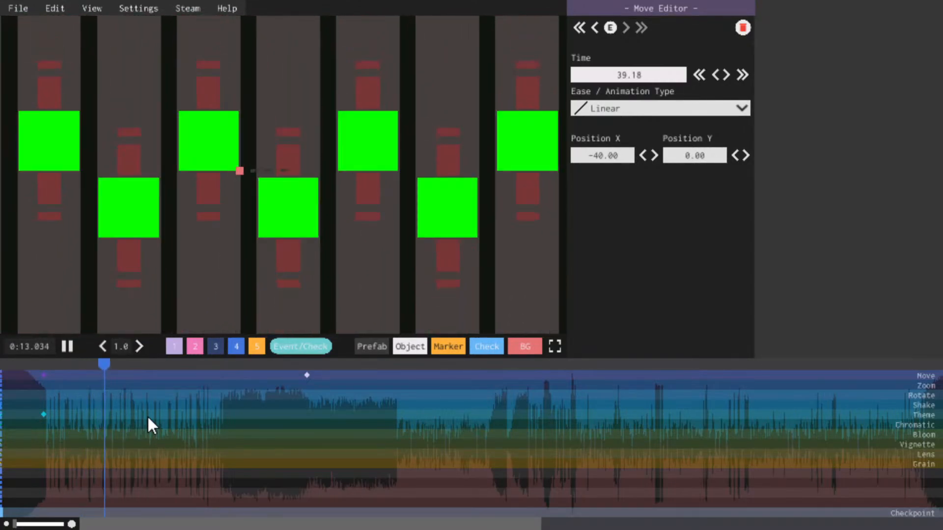
key(space)
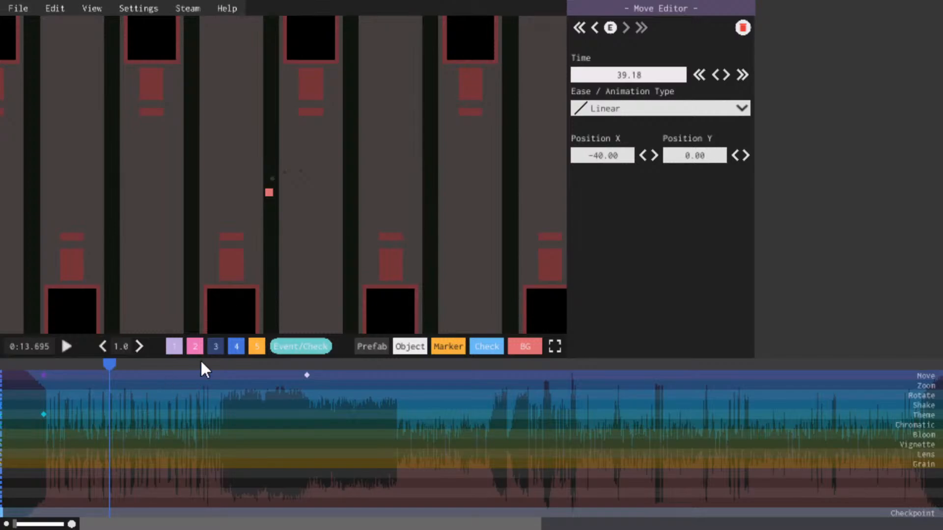
Add a normal object on layer 4 at about 3.5 seconds
click(196, 347)
click(30, 363)
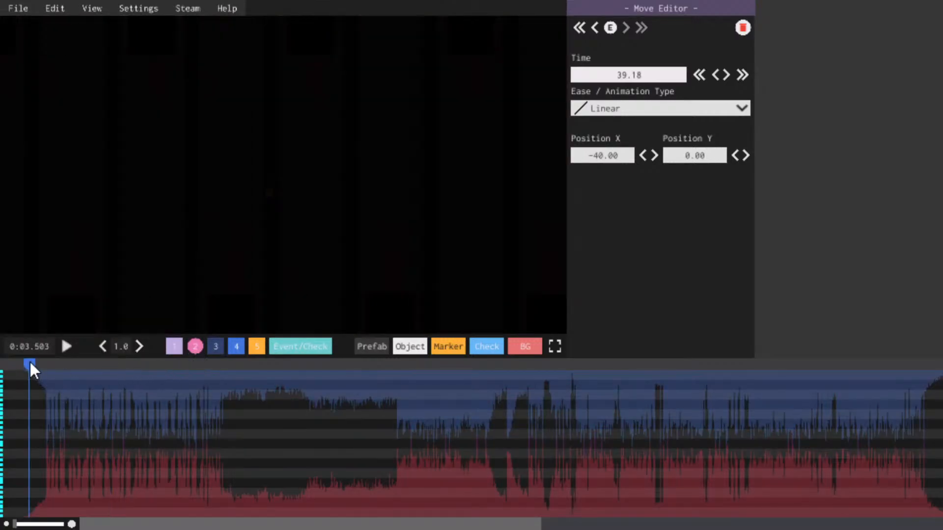
click(237, 346)
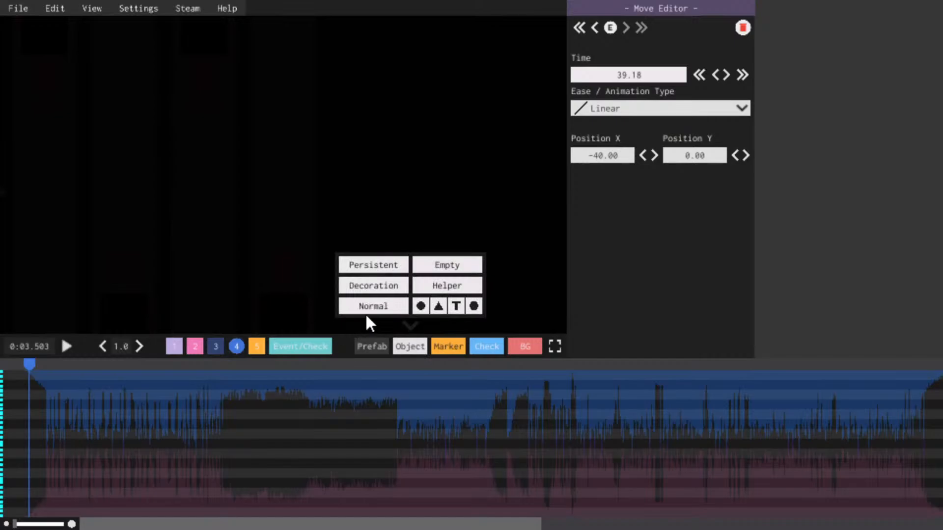
click(365, 311)
key(space)
key(space)
Move the new object earlier on the timeline so that it starts at 2.254 seconds
click(30, 374)
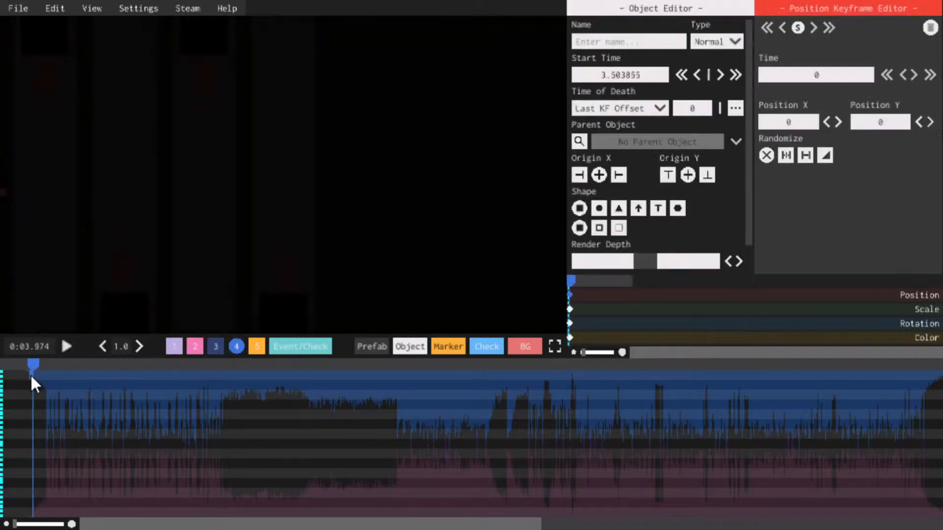
drag(31, 374, 22, 376)
key(space)
key(space)
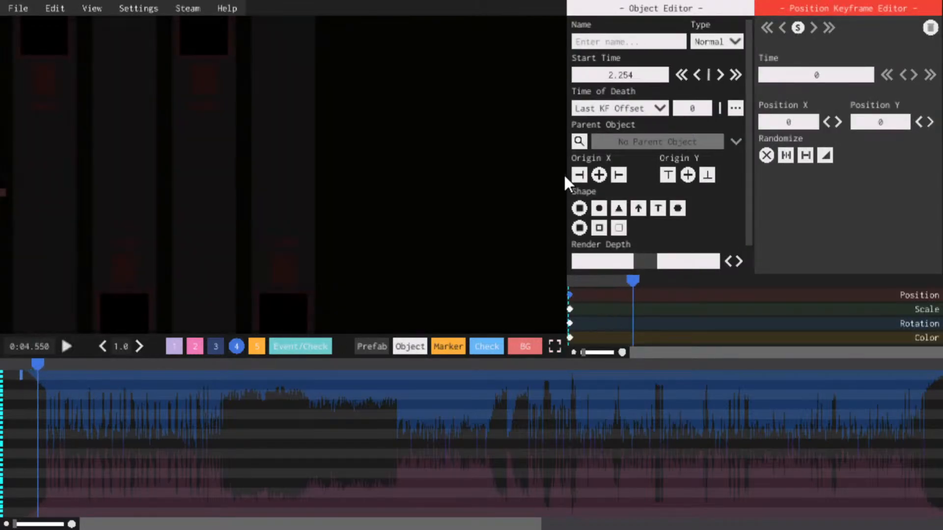
Parent the new object to the BG object, leaving its parent offsets at their defaults
click(578, 144)
text(bg)
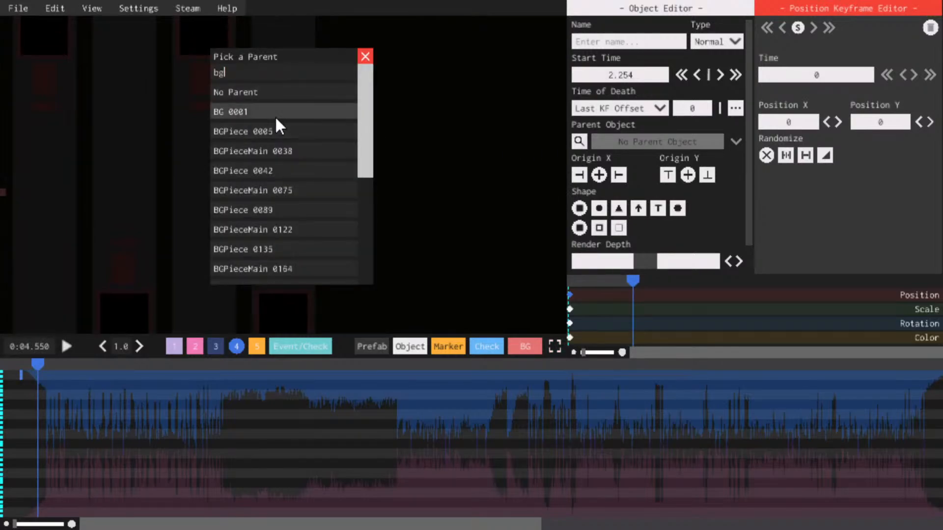
click(277, 115)
click(736, 144)
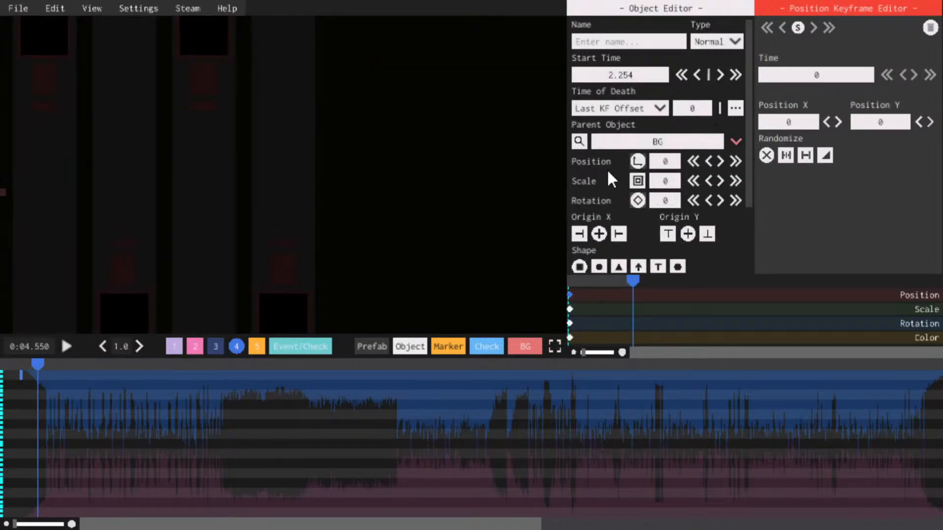
click(737, 142)
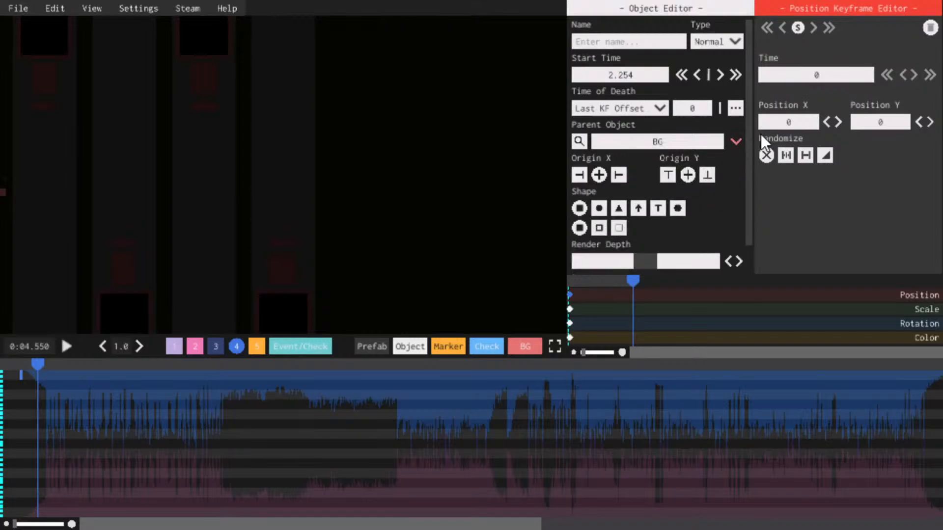
Set the object's Position X to 113 and its Last KF Offset to 20, and check the timeline near 15 seconds
text(100)
text(20)
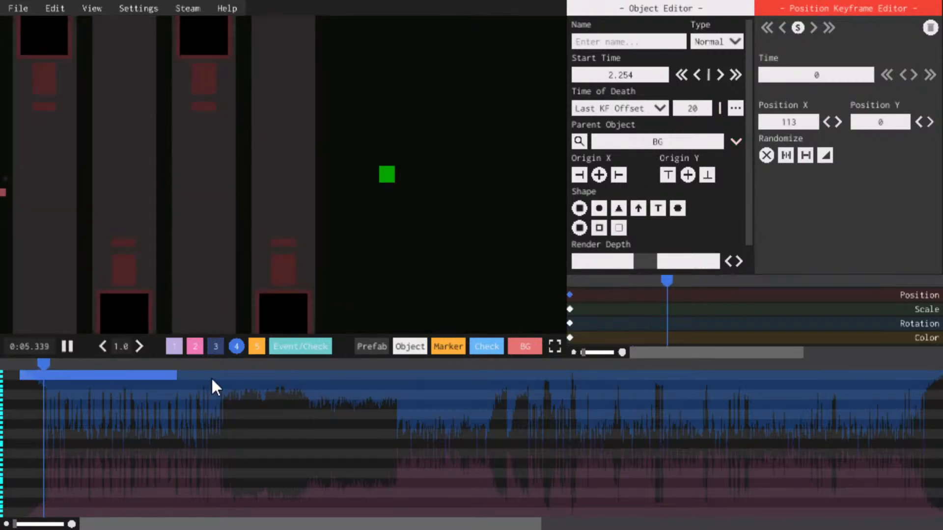
drag(209, 368, 122, 364)
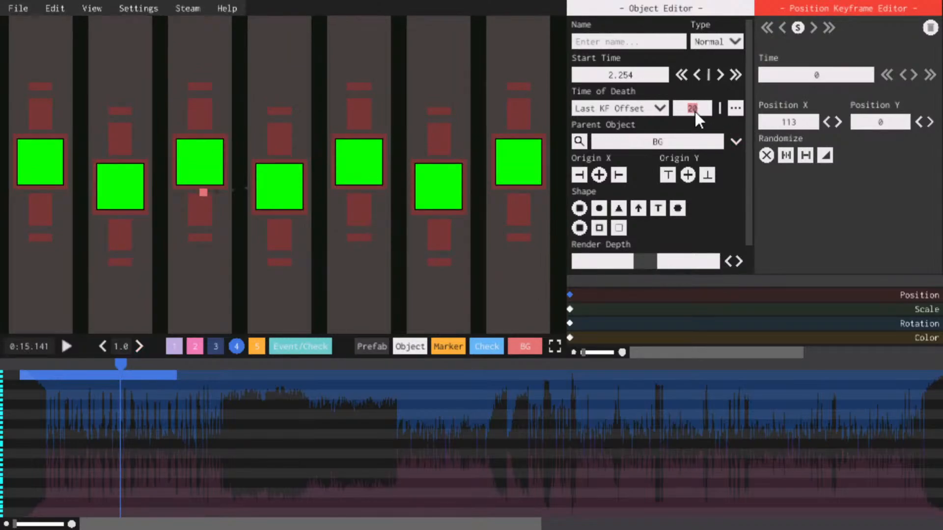
Shorten the object's Last KF Offset to 13, playing back the section around 12 to 15 seconds to check it
text(165)
text(5)
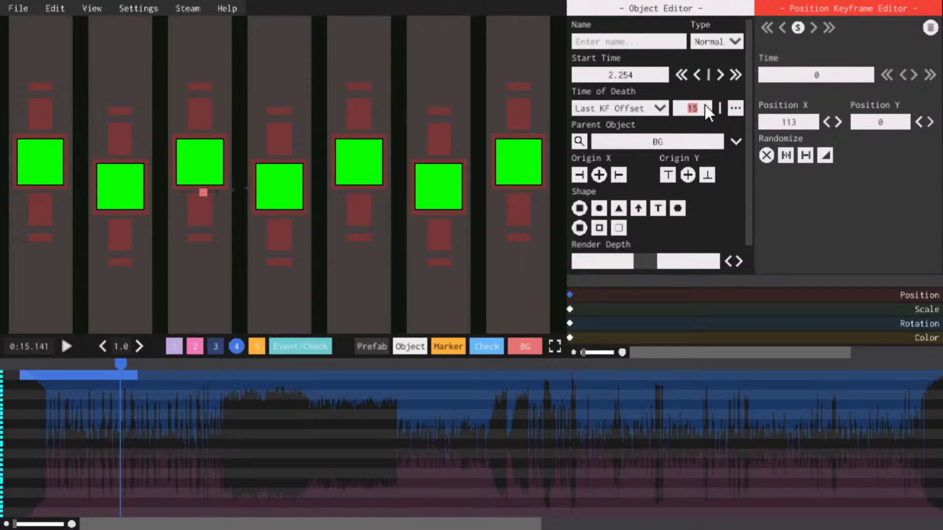
text(4)
drag(115, 364, 109, 363)
key(space)
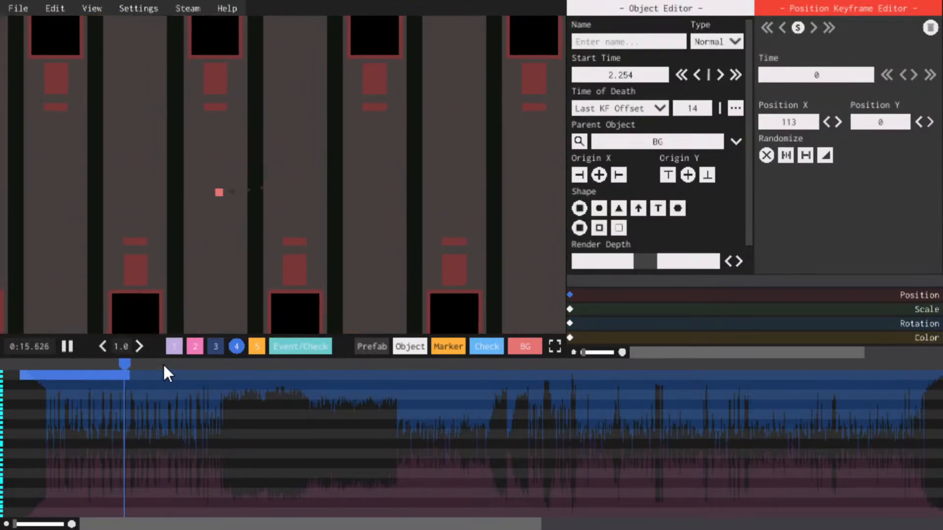
mouse_move(110, 367)
mouse_down()
mouse_move(77, 367)
mouse_move(92, 367)
mouse_up()
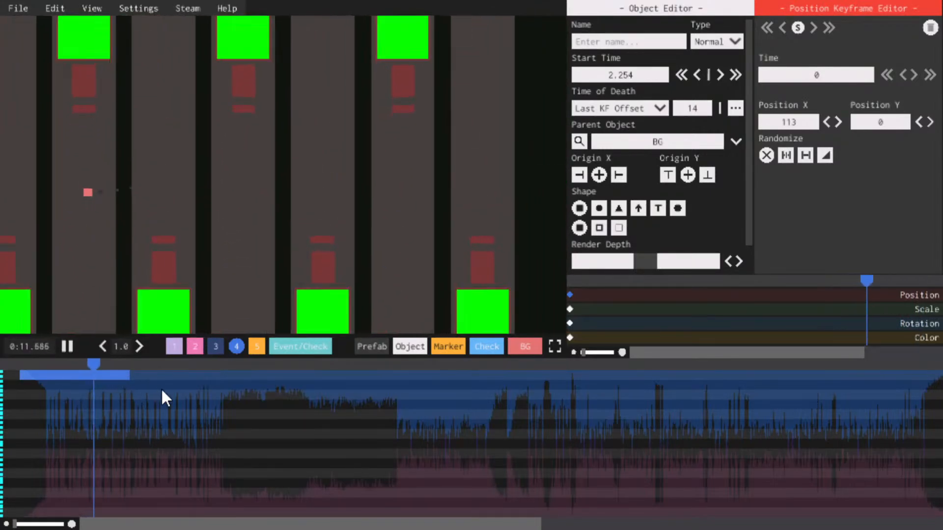
key(space)
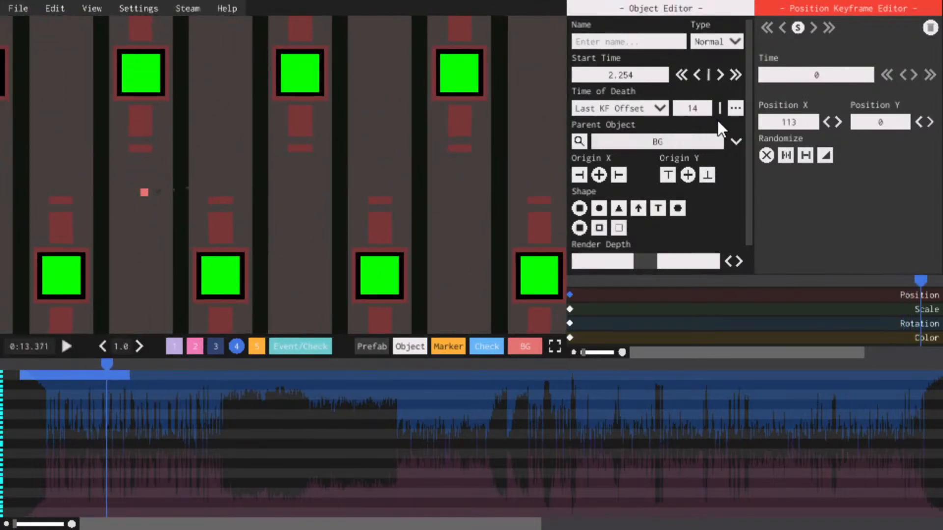
text(3)
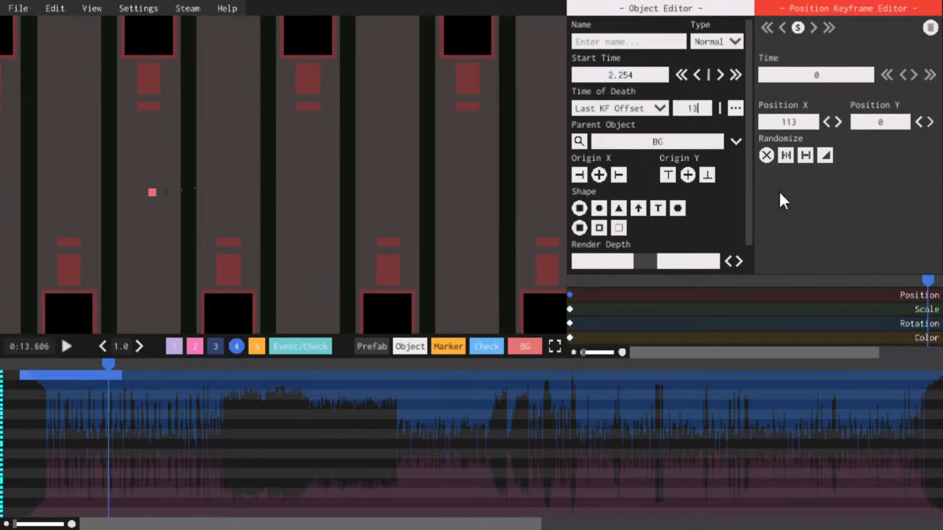
key(space)
key(space)
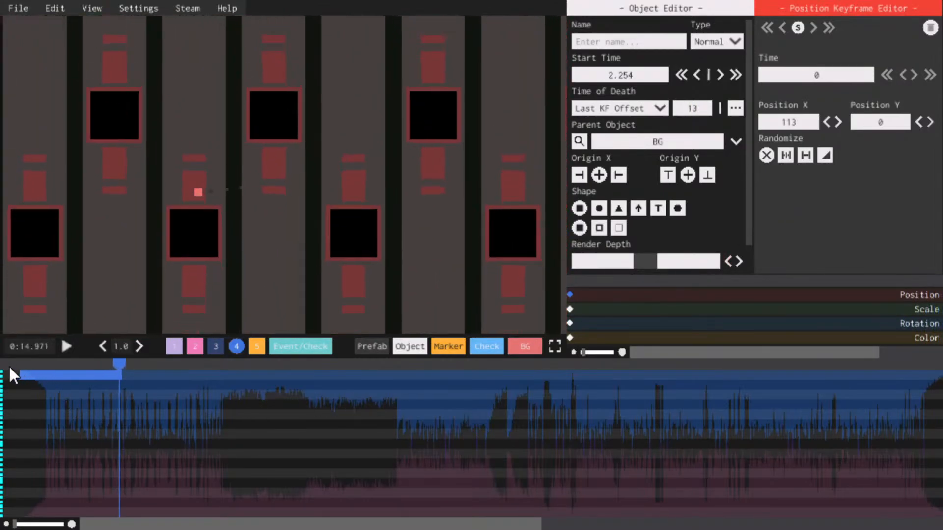
Move the object's start time to 0.504 and set its Last KF Offset to 15, checking playback near both ends
click(9, 365)
key(space)
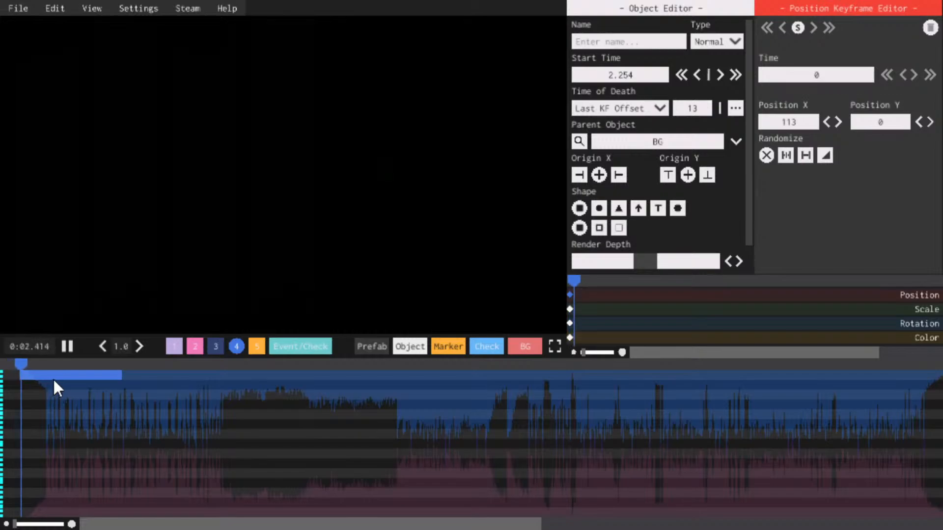
key(space)
drag(56, 374, 38, 375)
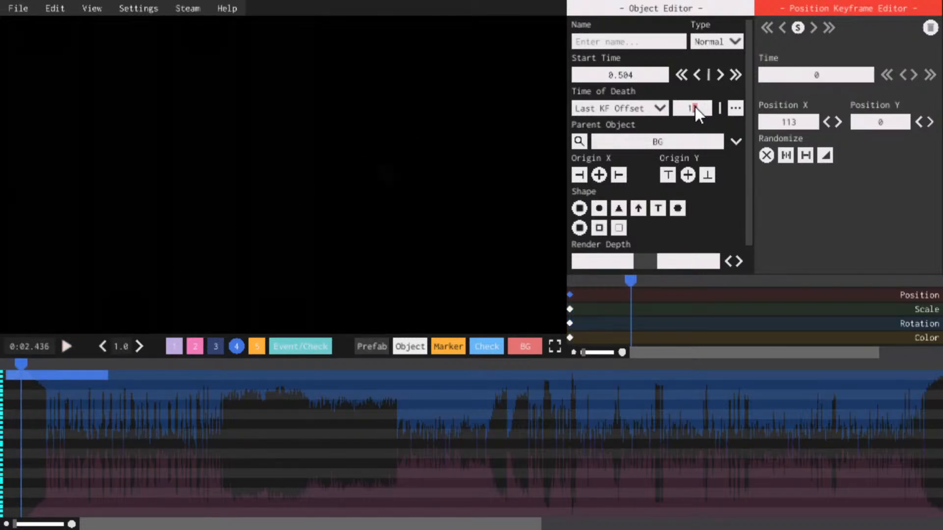
key(space)
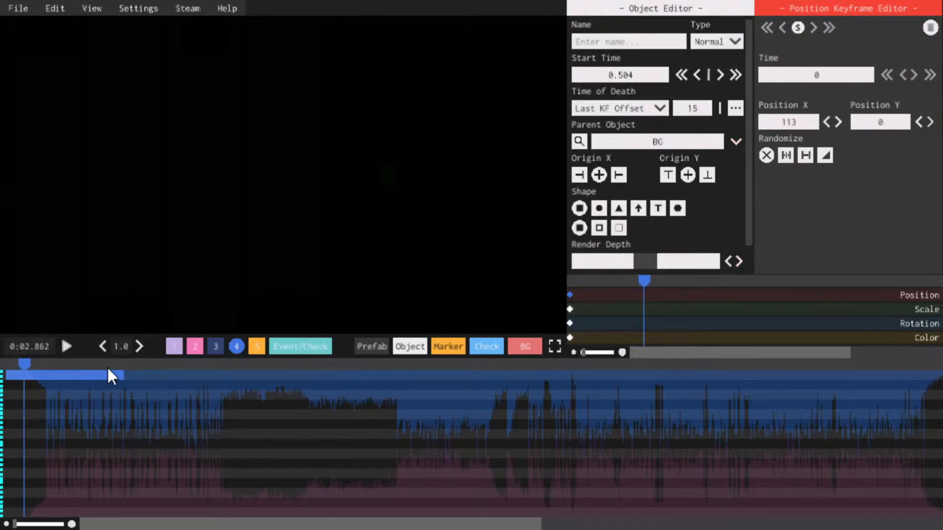
click(114, 366)
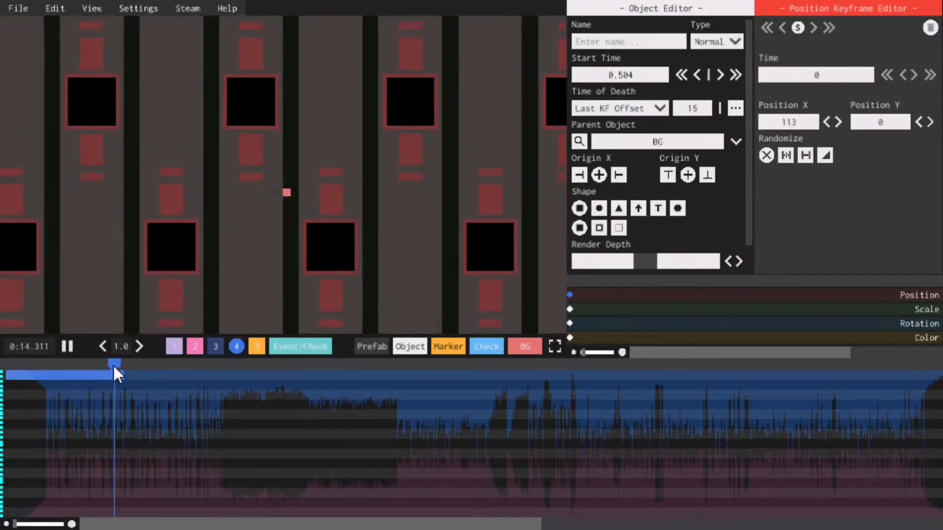
click(24, 366)
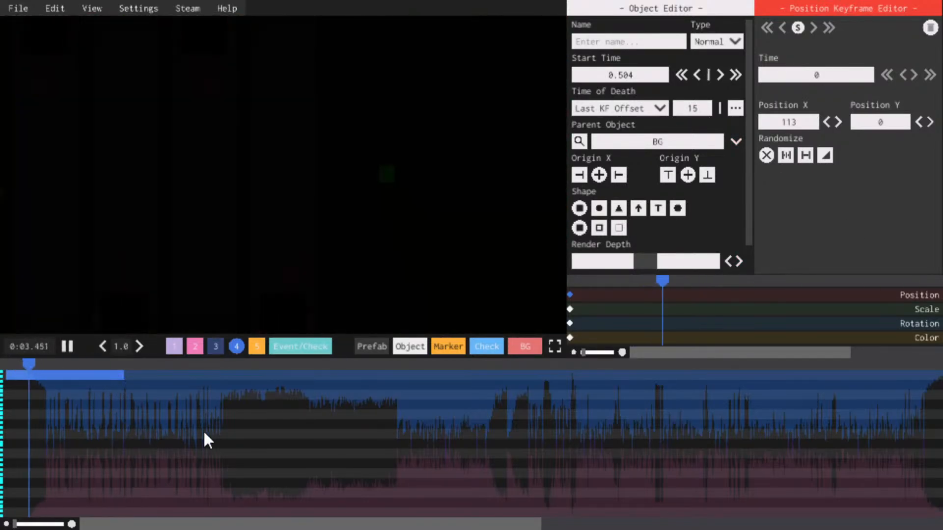
Set the object's color to the fourth swatch, the gray of the background columns, and preview it up to about 6 seconds
click(569, 337)
key(space)
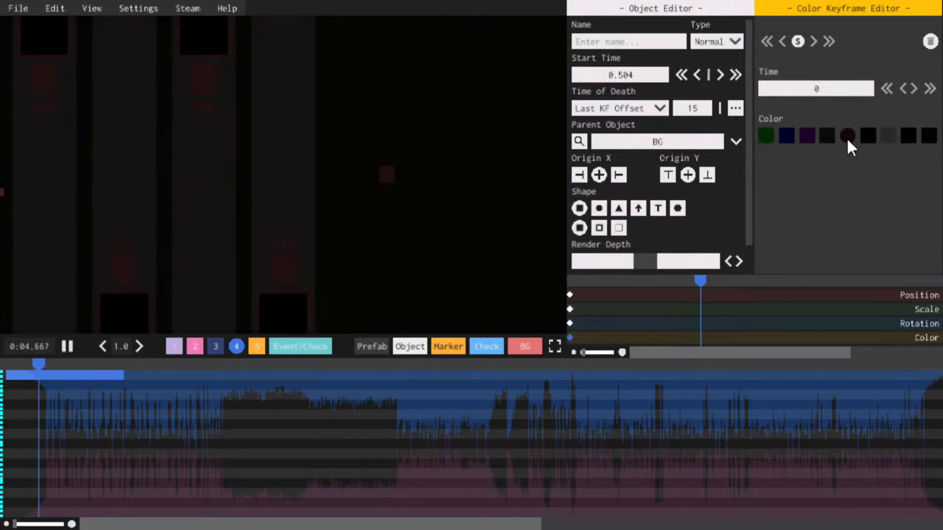
click(827, 135)
key(space)
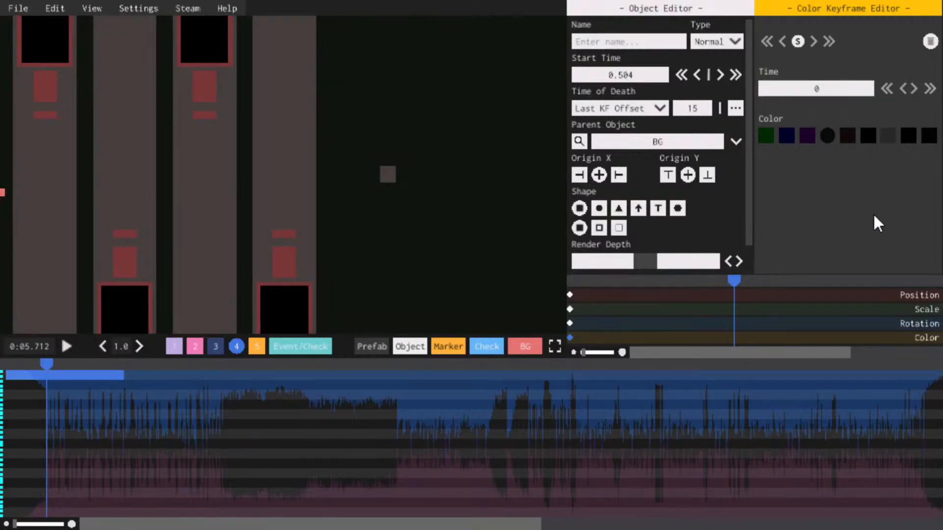
key(space)
key(space)
Set the Position X of the object's first position keyframe to 115
click(569, 295)
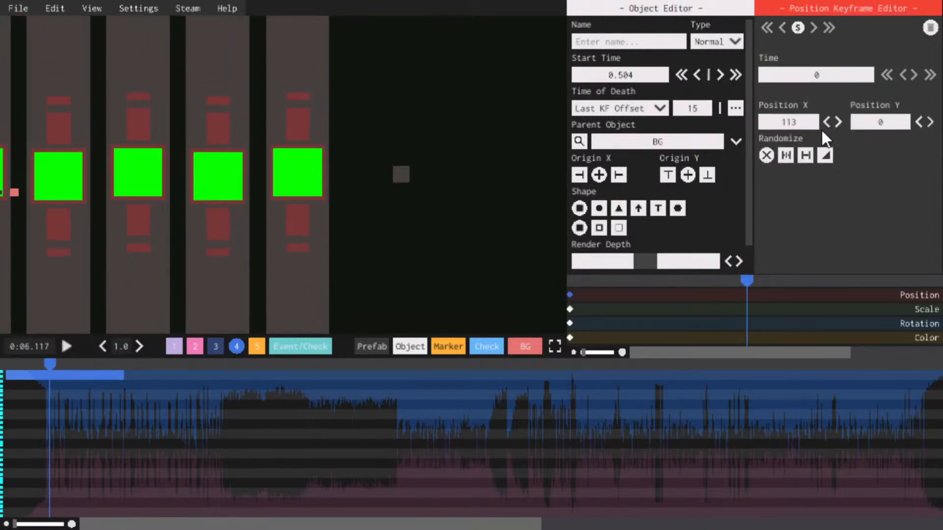
scroll(794, 119, down, 6)
scroll(795, 119, up, 2)
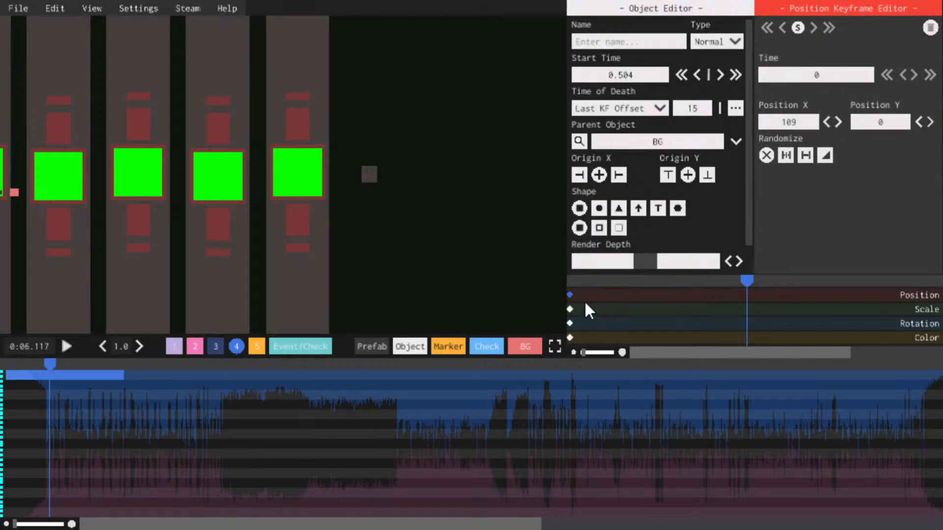
scroll(806, 122, up, 6)
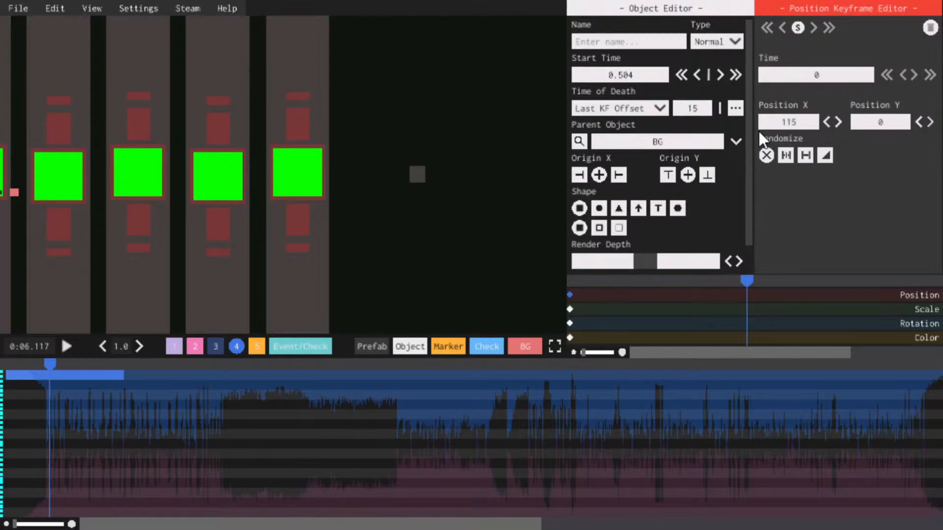
Set the object's scale to 18 in X and 1000 in Y, and play back the result
click(570, 309)
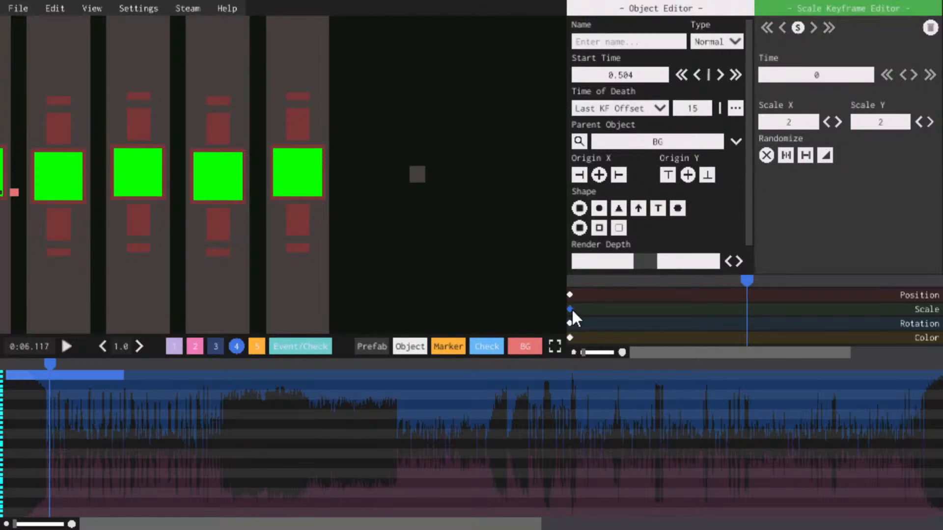
click(854, 119)
text(1000)
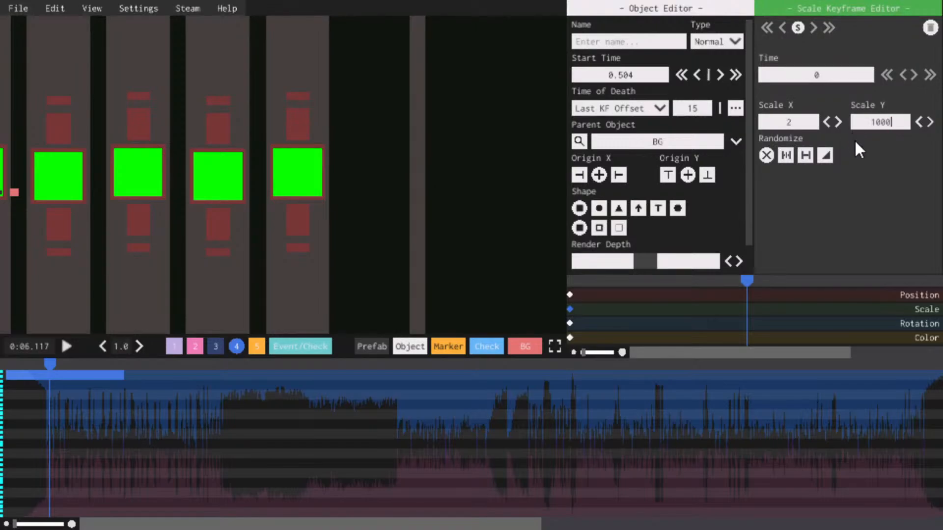
scroll(808, 122, up, 17)
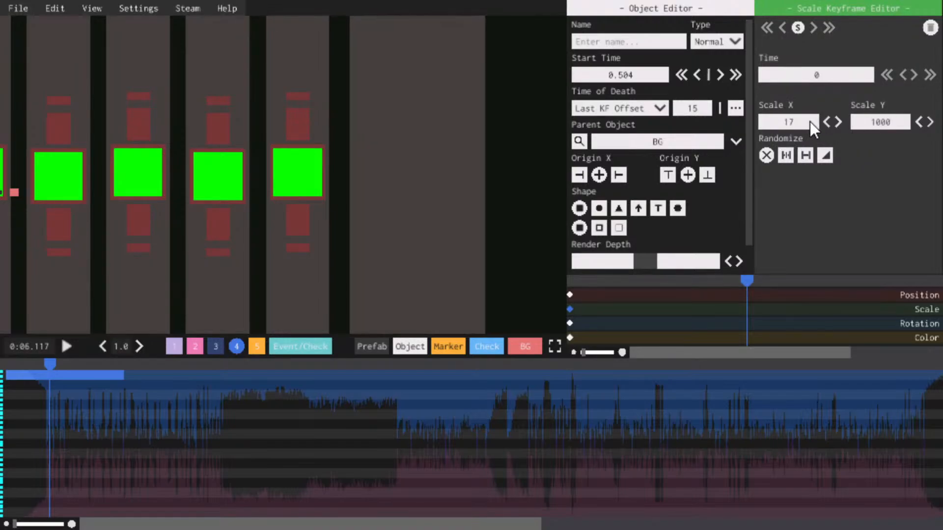
scroll(809, 122, down, 1)
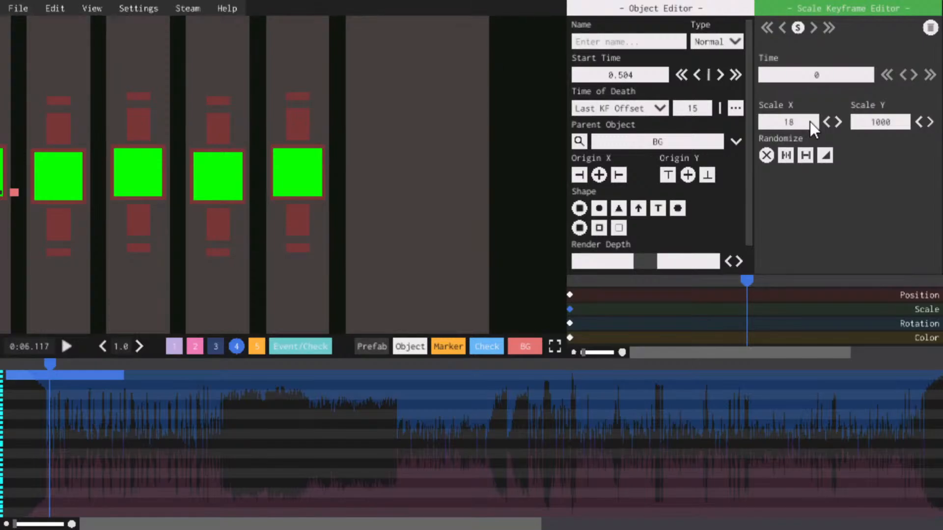
key(space)
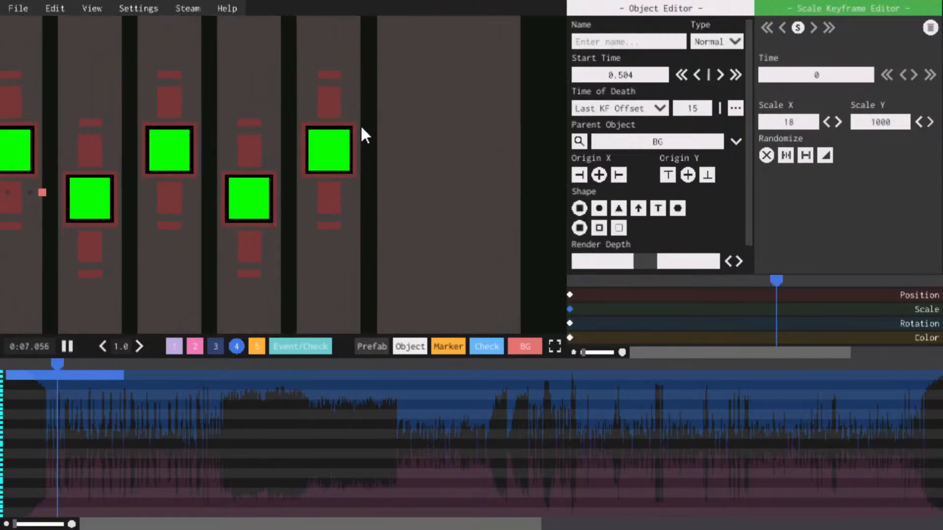
Play back the level from near its beginning to check the wide gray column
key(space)
key(space)
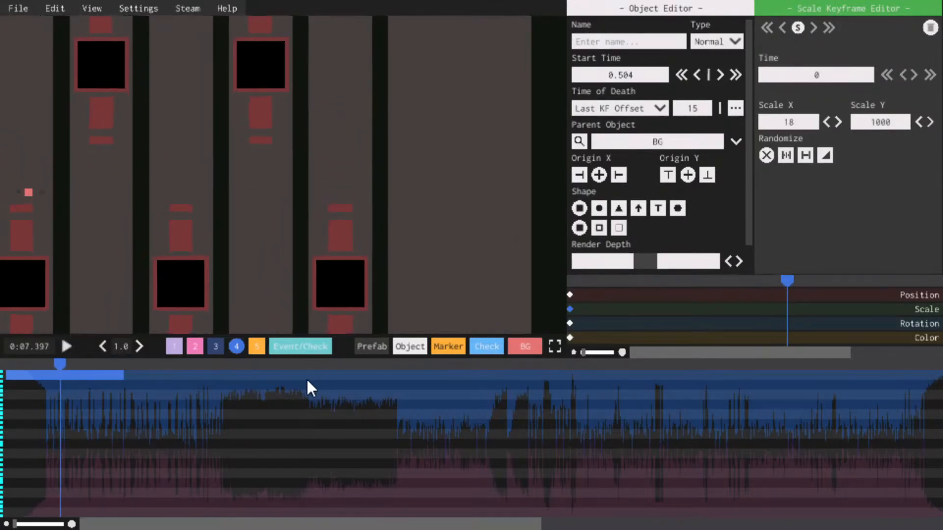
click(15, 366)
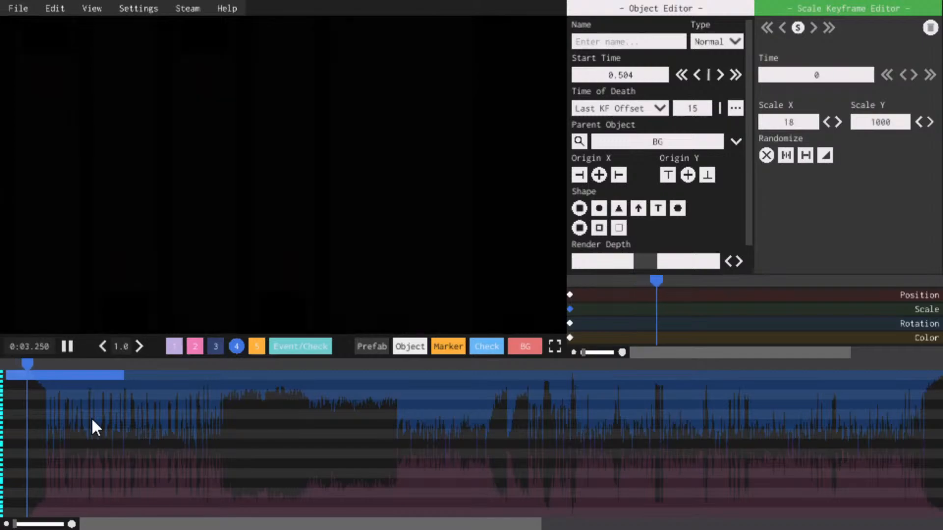
key(space)
key(space)
key(space)
Duplicate the wide gray column object and set the copy's scale to 4 in both X and Y
key(ctrl+c)
key(ctrl+v)
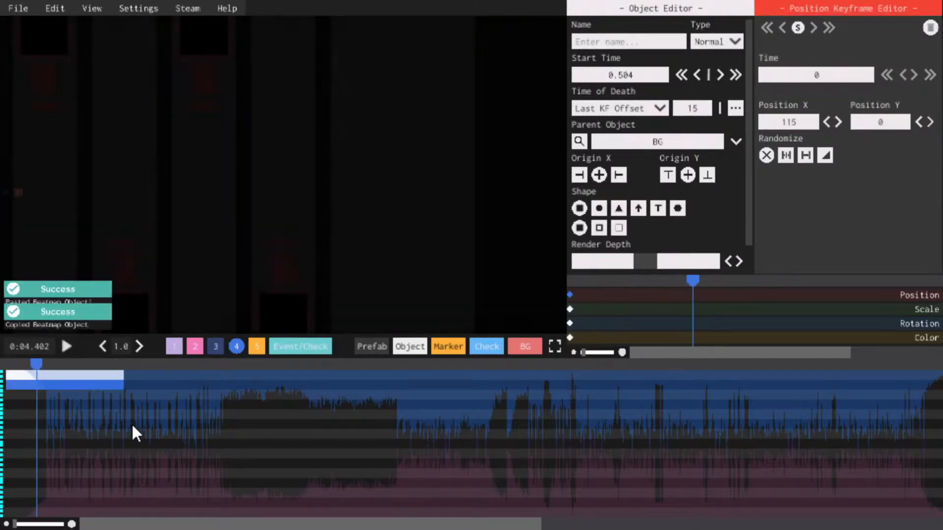
scroll(797, 125, up, 12)
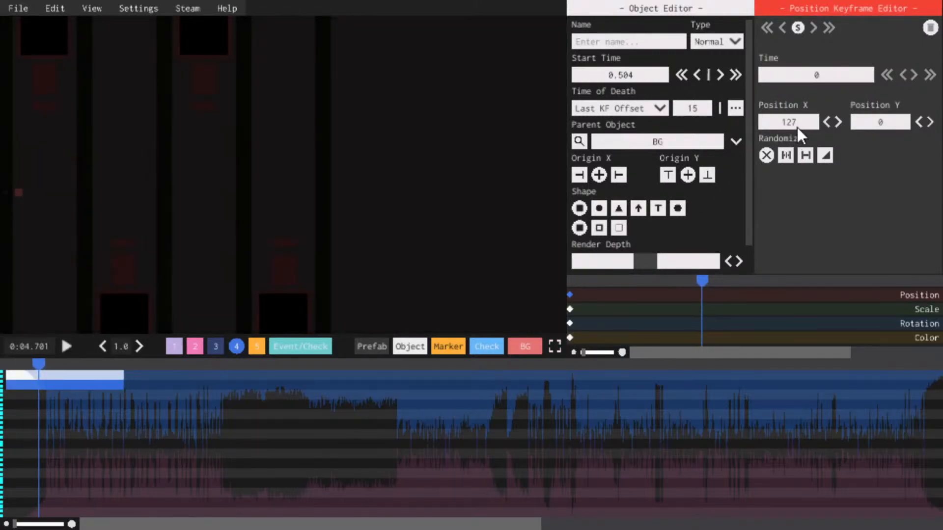
click(571, 309)
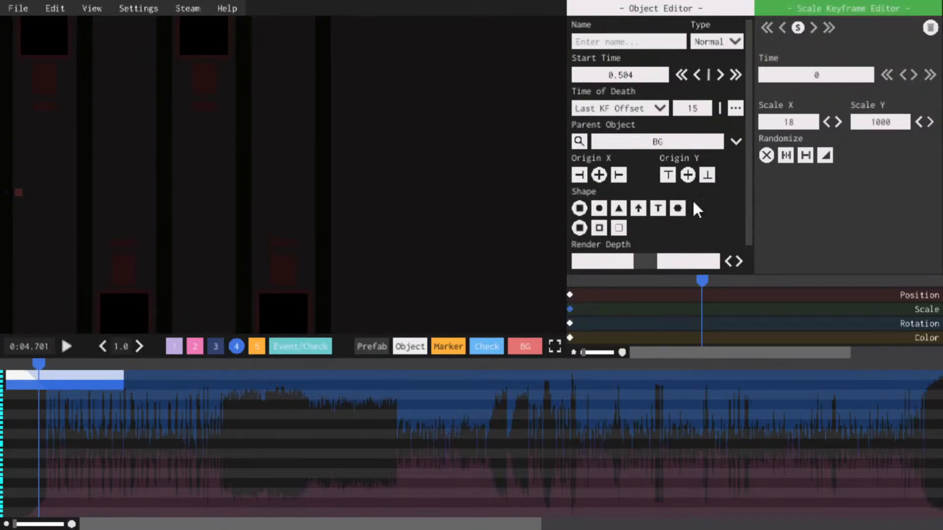
scroll(801, 123, down, 6)
scroll(883, 124, down, 6)
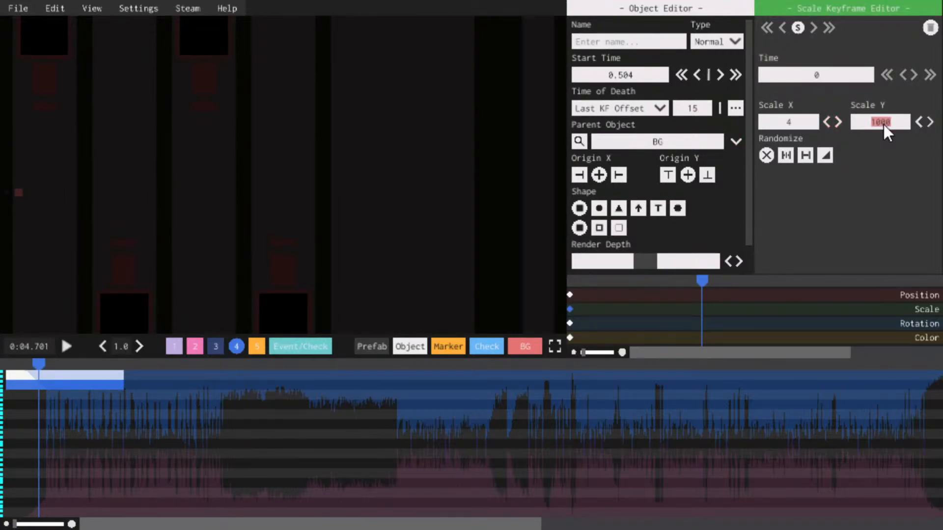
Set the small square's Position X to 125 so it meets the wide column's edge, and play back the result
click(571, 295)
scroll(805, 122, down, 7)
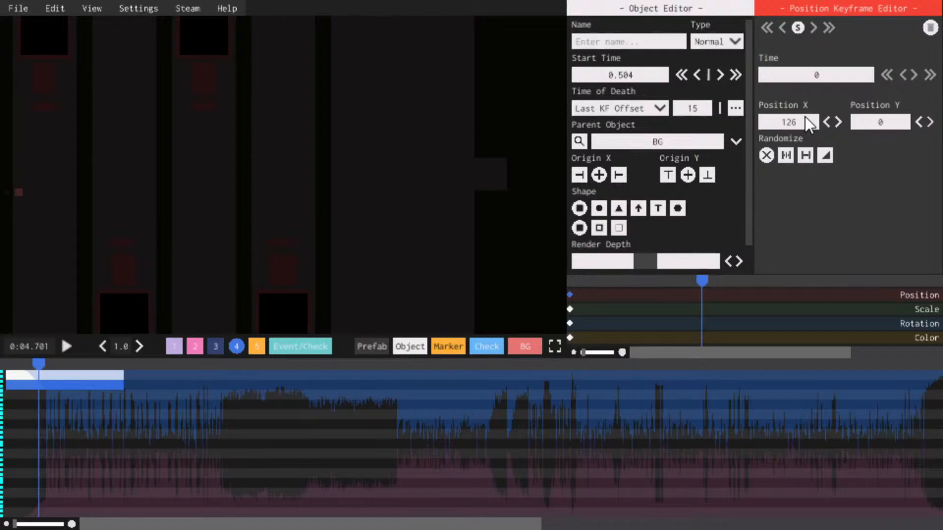
key(space)
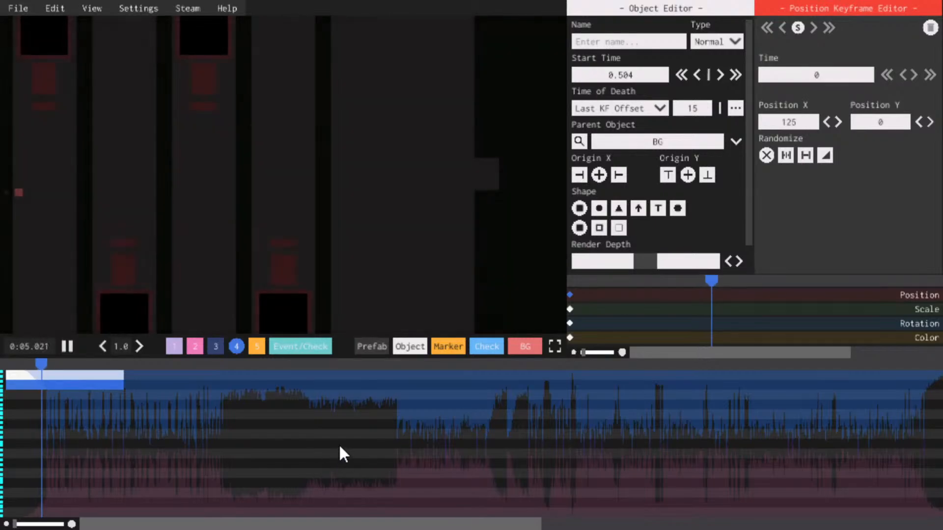
key(space)
Duplicate the small gray square twice, placing the copies at Position Y 8 and 16
key(ctrl+c)
key(ctrl+v)
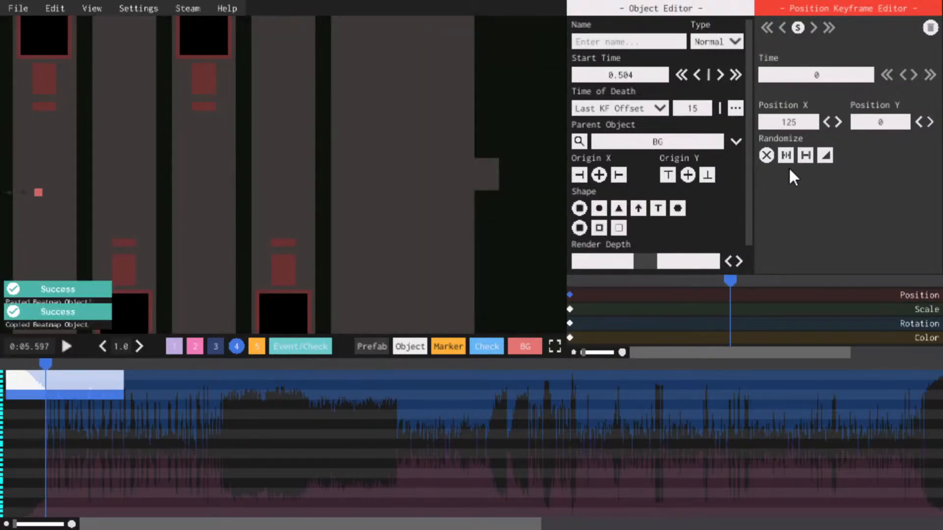
scroll(864, 121, up, 10)
scroll(862, 120, down, 2)
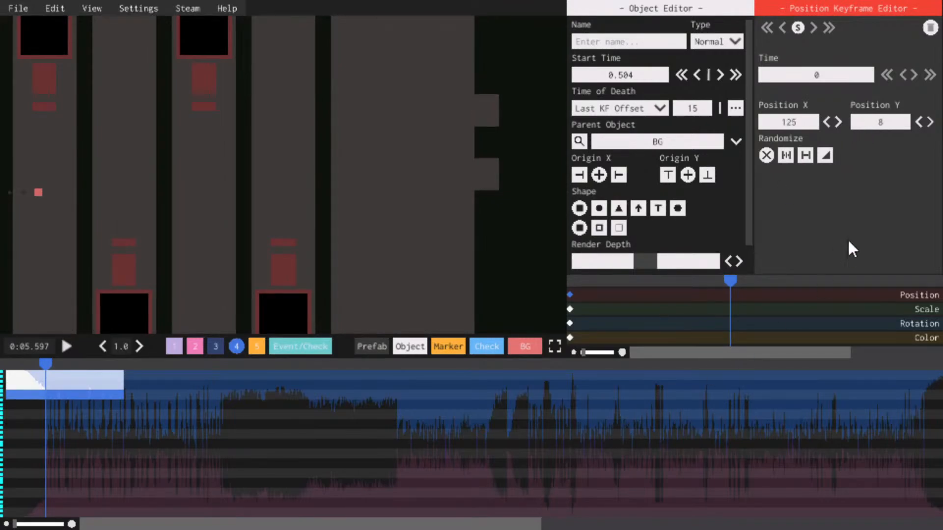
key(ctrl+c)
key(ctrl+v)
scroll(903, 123, up, 6)
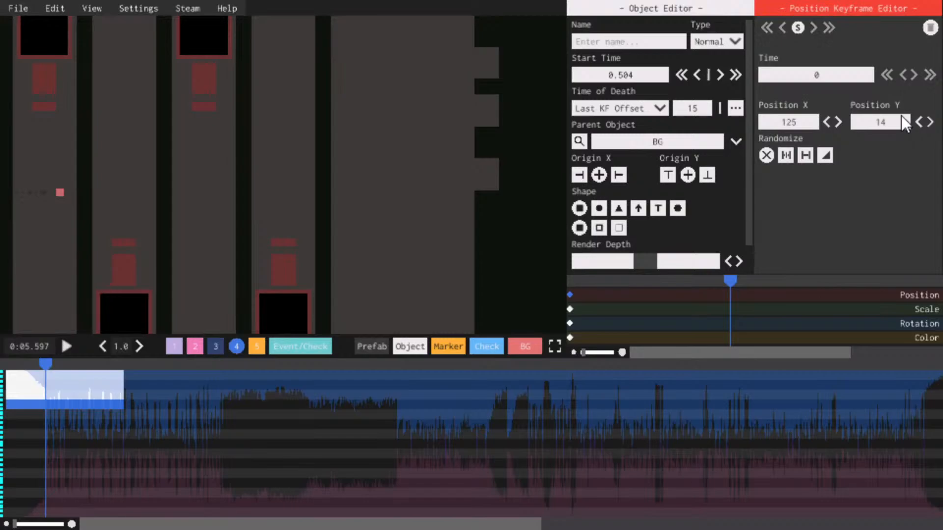
scroll(904, 123, up, 2)
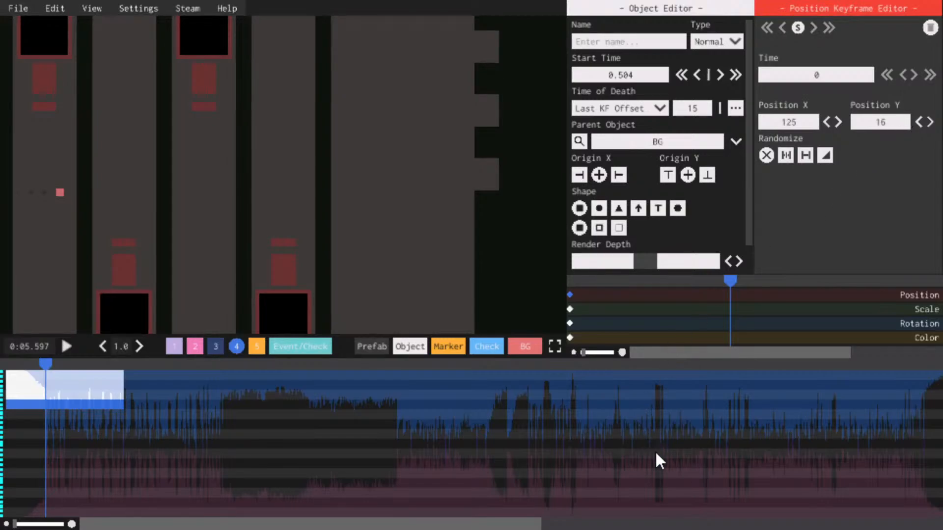
Duplicate the small gray square two more times, placing the copies at Position Y -8 and -16
key(ctrl+c)
key(ctrl+v)
scroll(868, 119, down, 20)
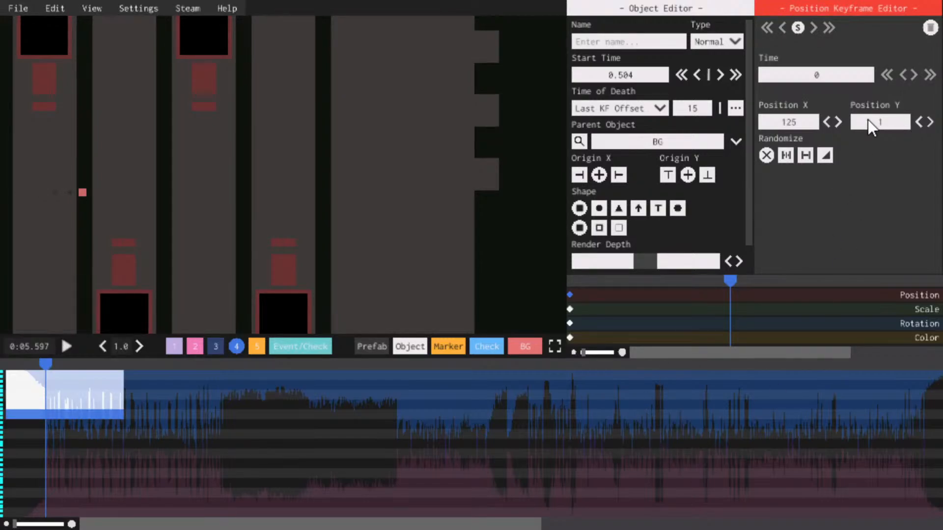
scroll(879, 122, down, 1)
key(ctrl+c)
key(ctrl+v)
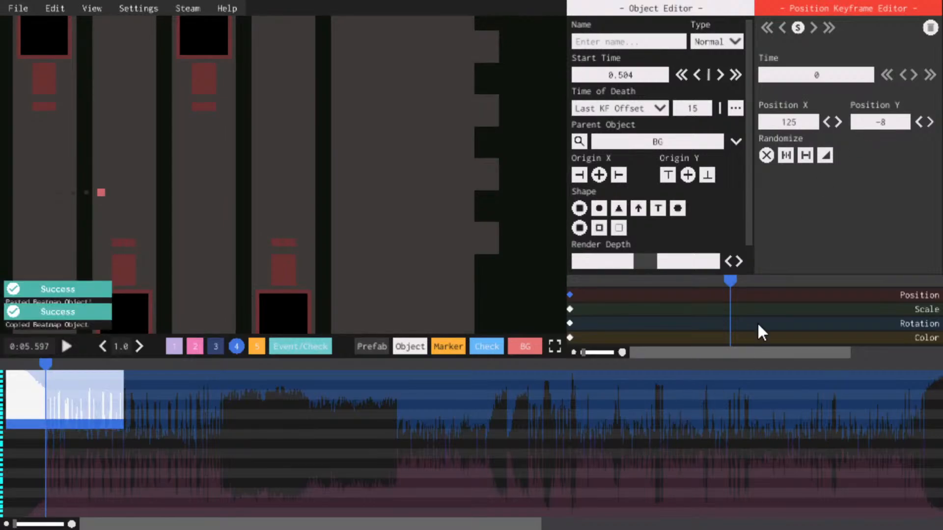
scroll(885, 118, down, 3)
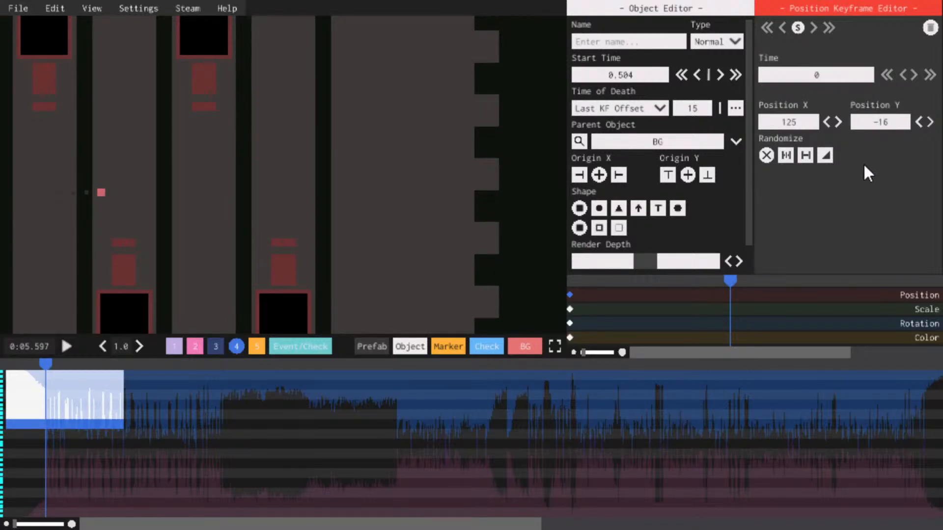
Duplicate the lowest square and reshape the copy into a thin bar scaled 1 in X and 1000 in Y
key(ctrl+c)
key(ctrl+v)
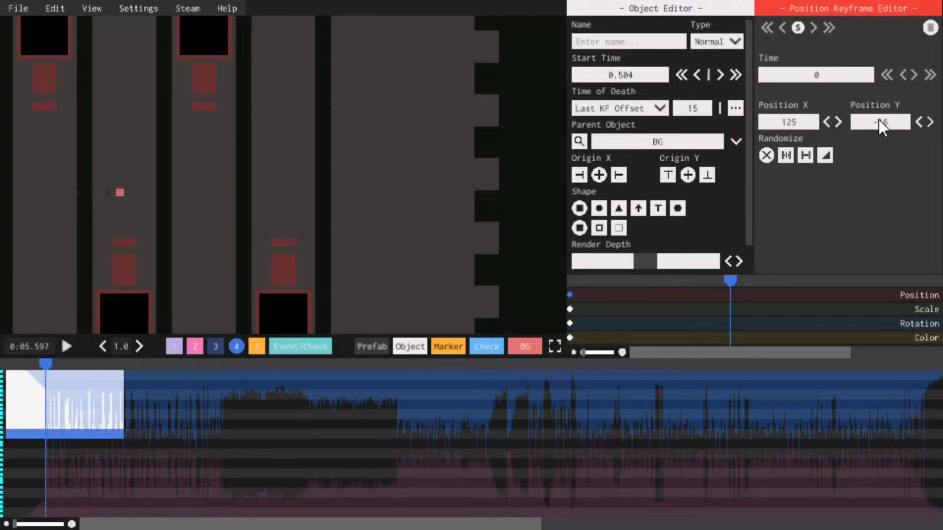
click(571, 309)
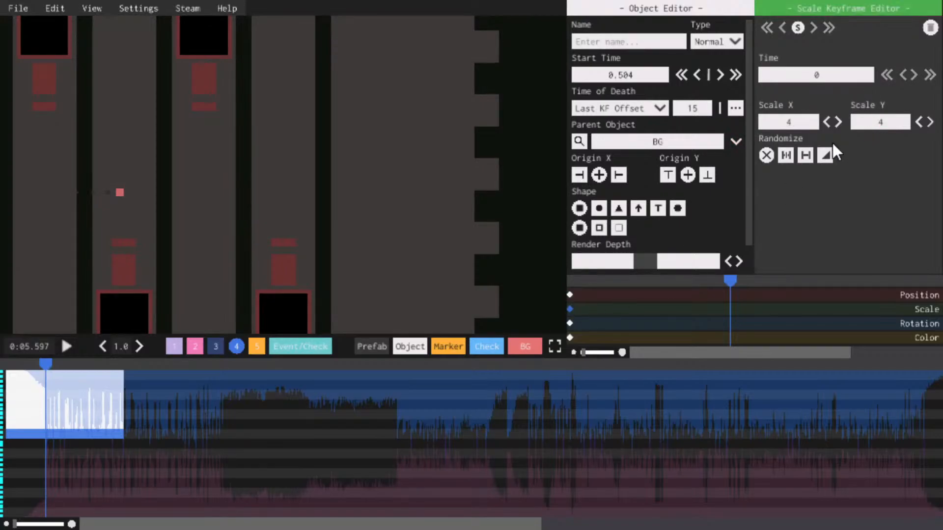
text(000)
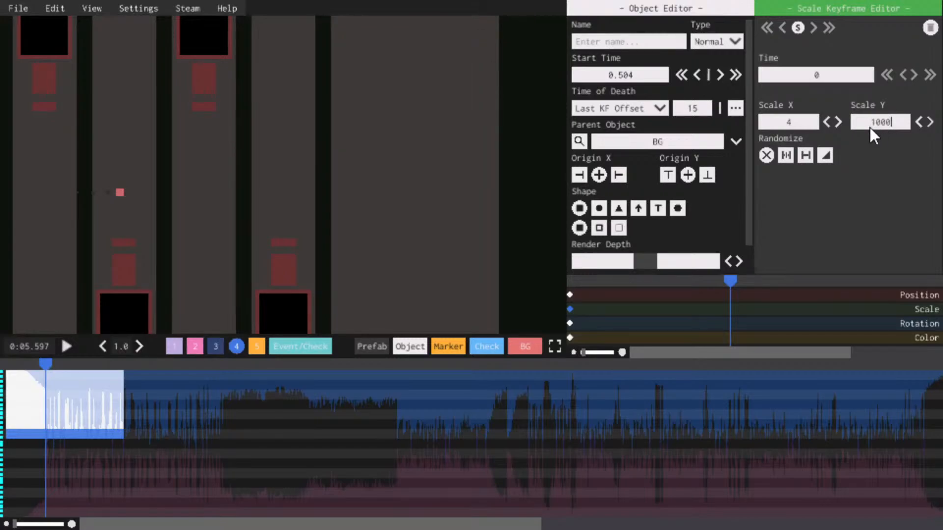
click(826, 121)
click(788, 122)
text(1)
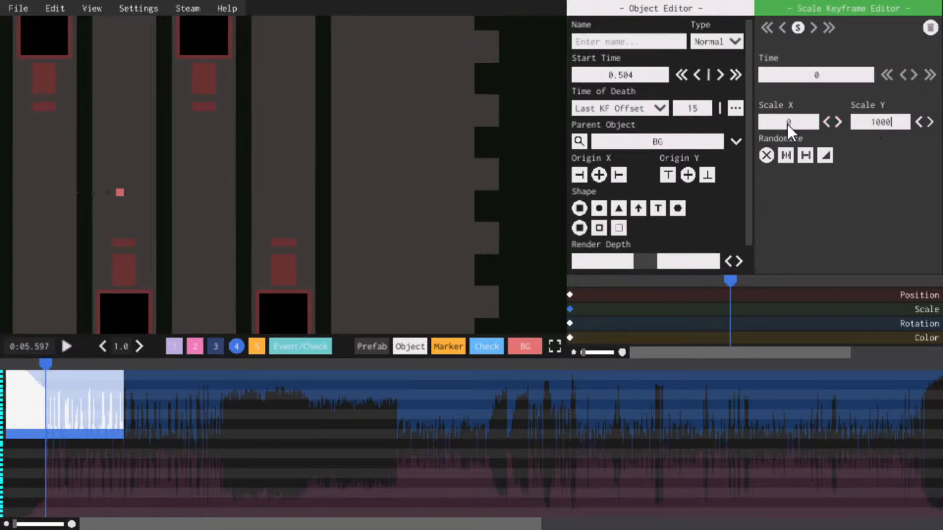
Color the thin bar with the dark red fifth swatch and increase its Render Depth slightly
click(570, 338)
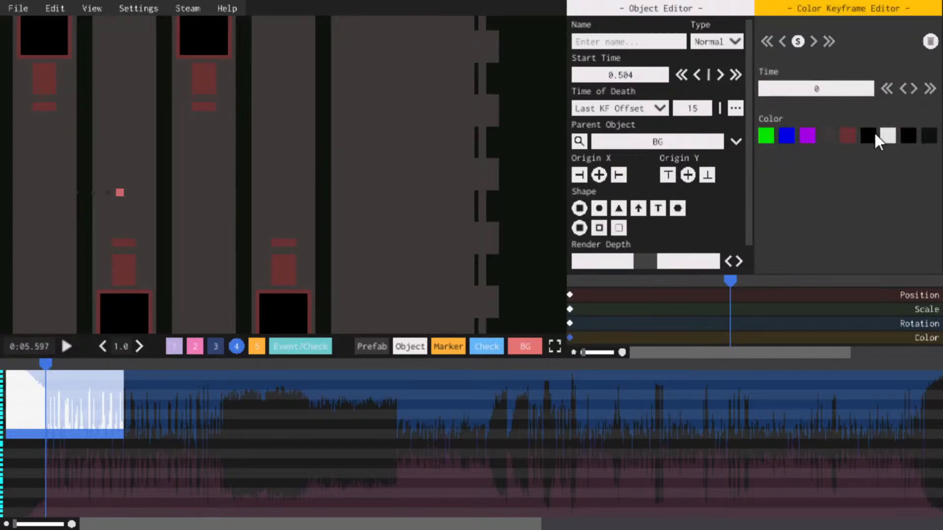
click(741, 263)
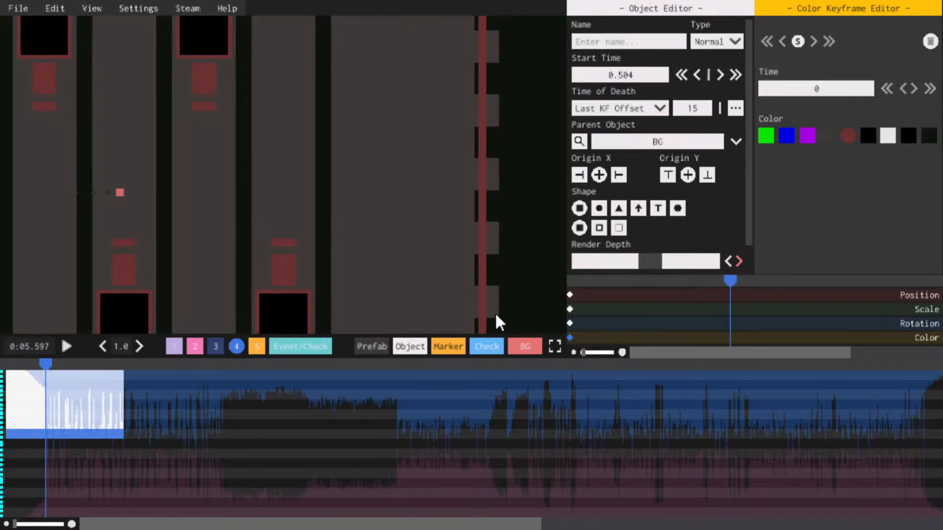
Move the wide gray column's Render Depth to the slider's low end and set its type to Decoration
click(110, 379)
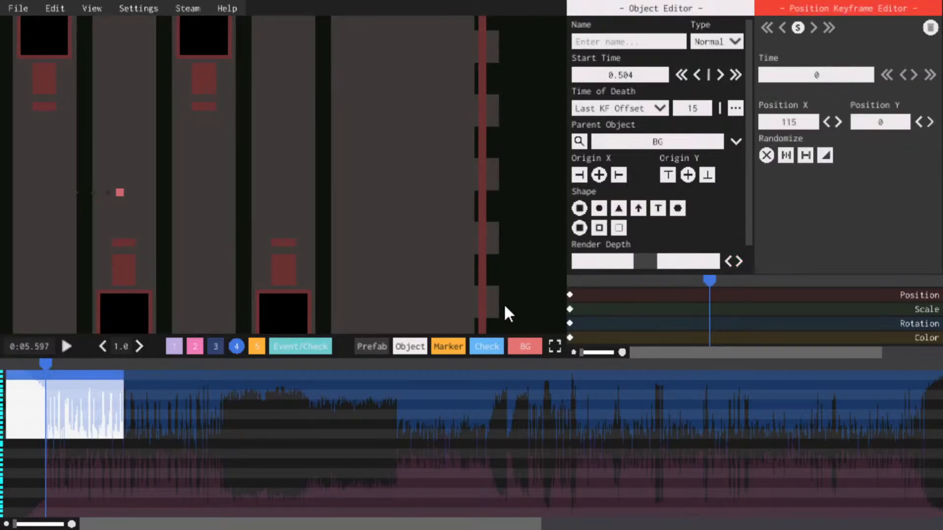
drag(606, 268, 510, 259)
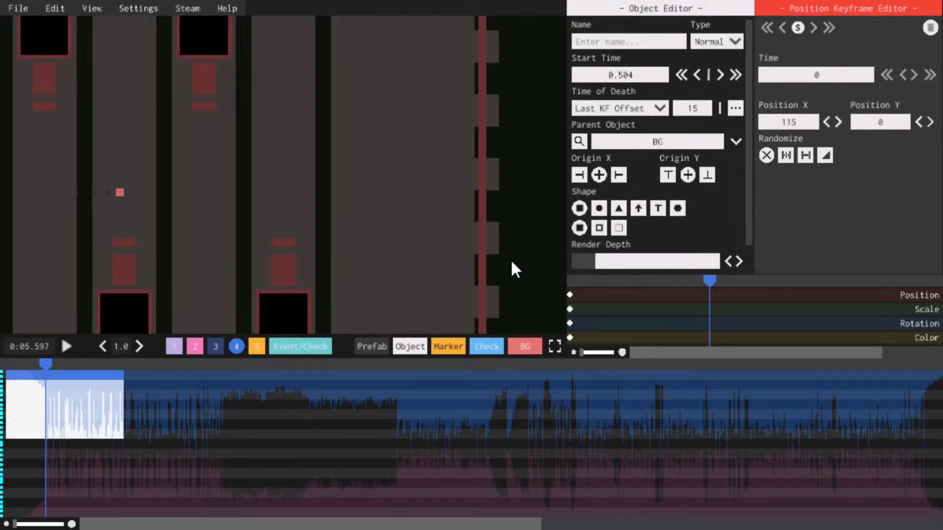
click(711, 43)
click(705, 85)
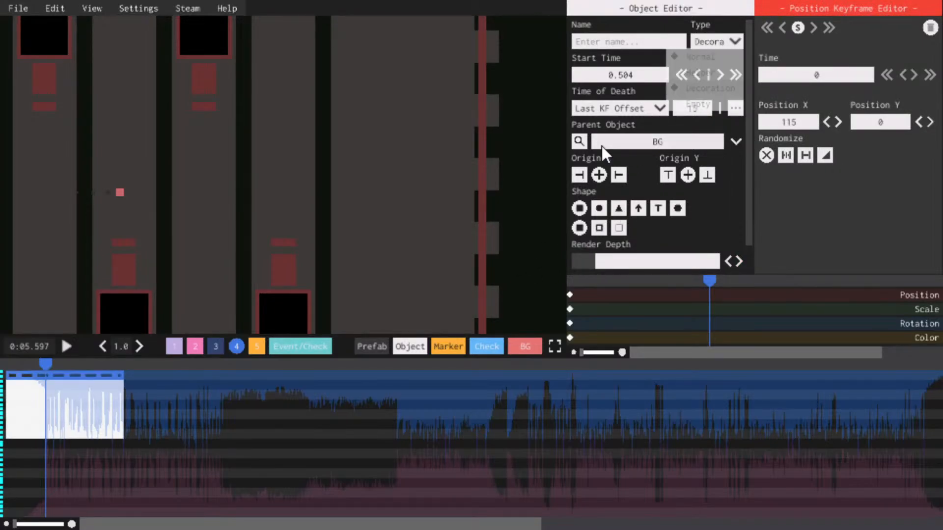
Delete the four duplicated small squares, keeping the original one at Position Y 0
click(83, 389)
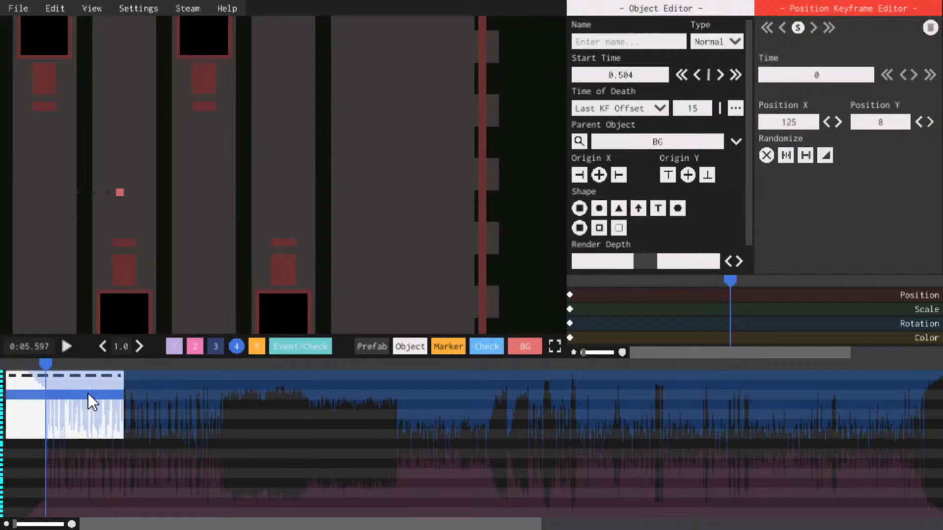
key(Delete)
click(91, 403)
key(Delete)
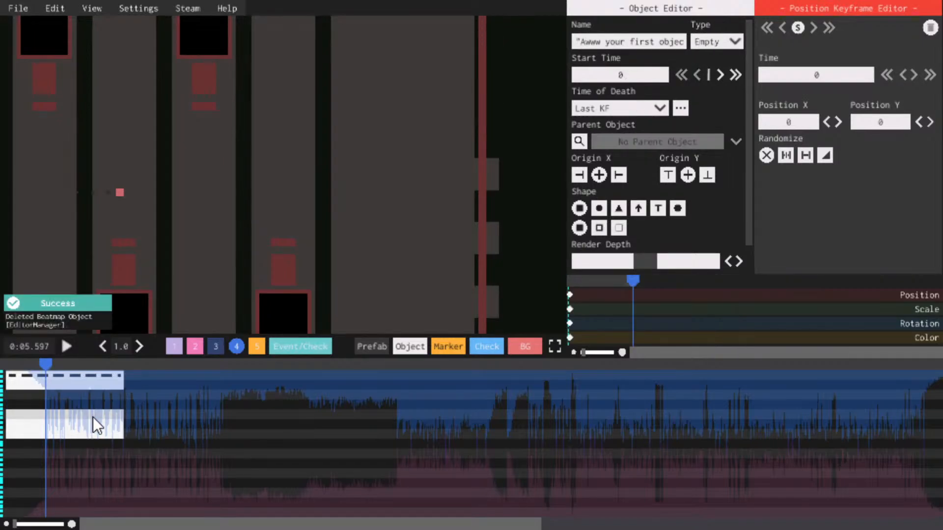
click(96, 420)
key(Delete)
Set the type of the remaining small square to Decoration
click(91, 388)
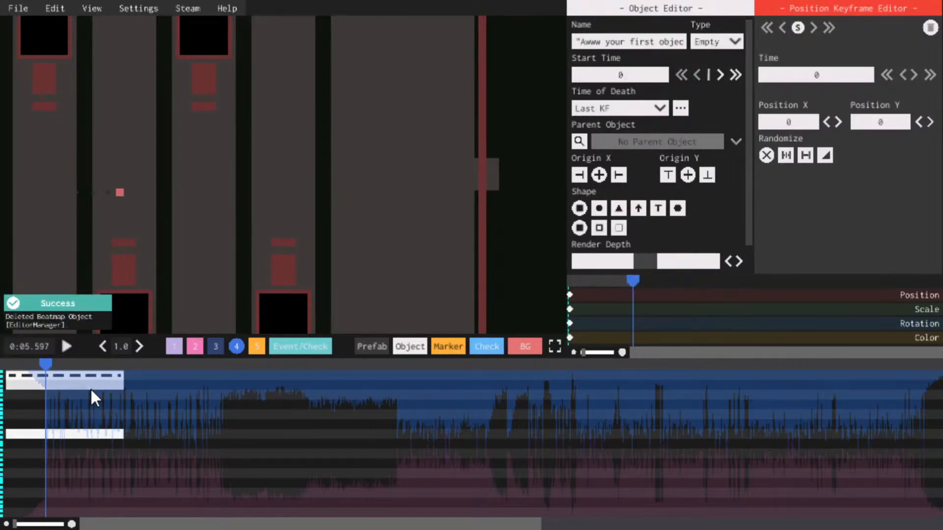
click(733, 41)
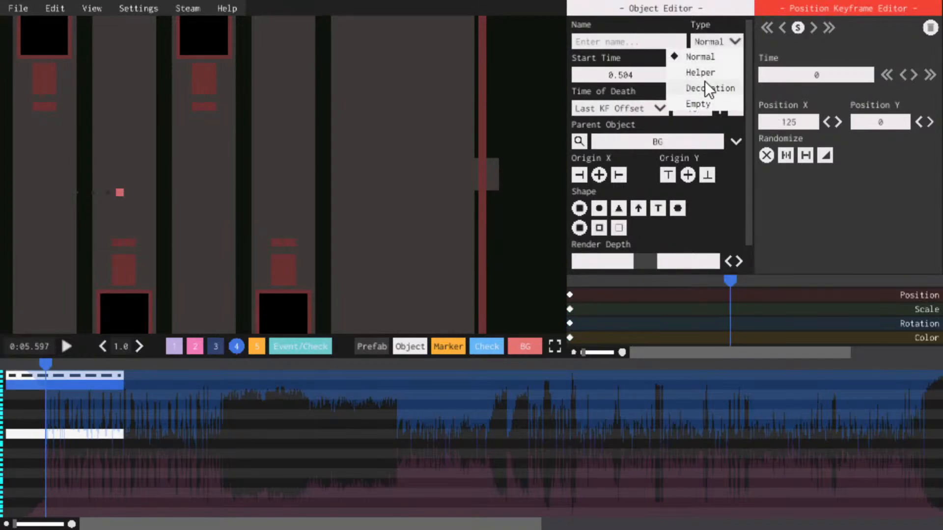
click(704, 86)
Duplicate the Decoration square twice, placing the copies at Position Y 8 and 16, and save the level
key(ctrl+c)
key(ctrl+v)
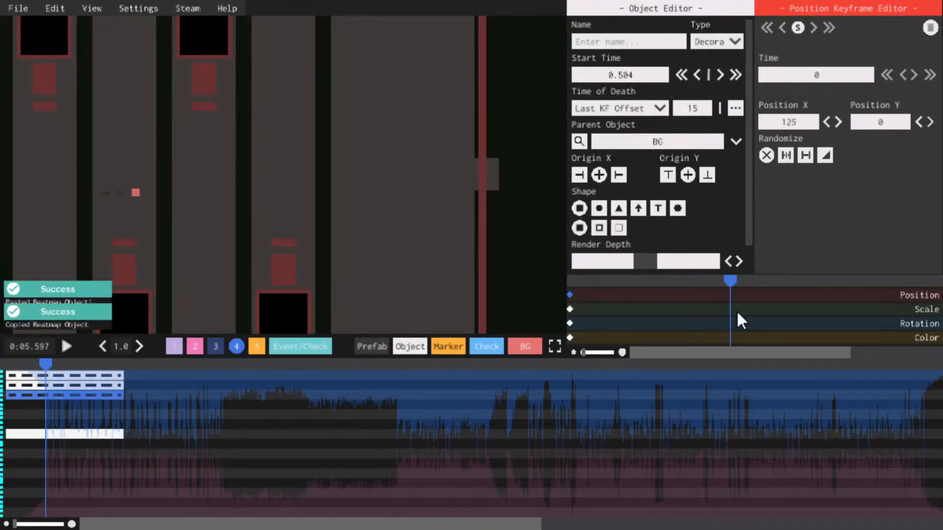
key(ctrl+s)
text(8)
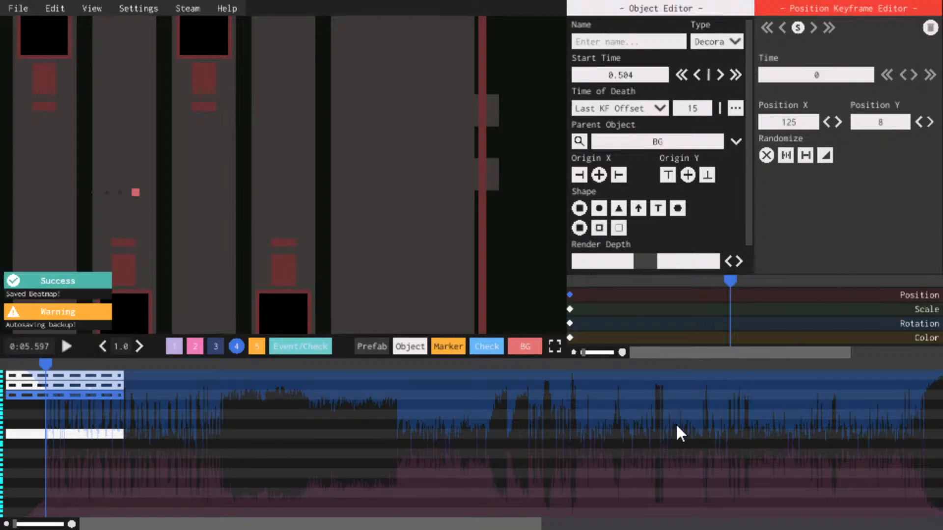
key(ctrl+c)
key(ctrl+v)
double_click(876, 126)
text(16)
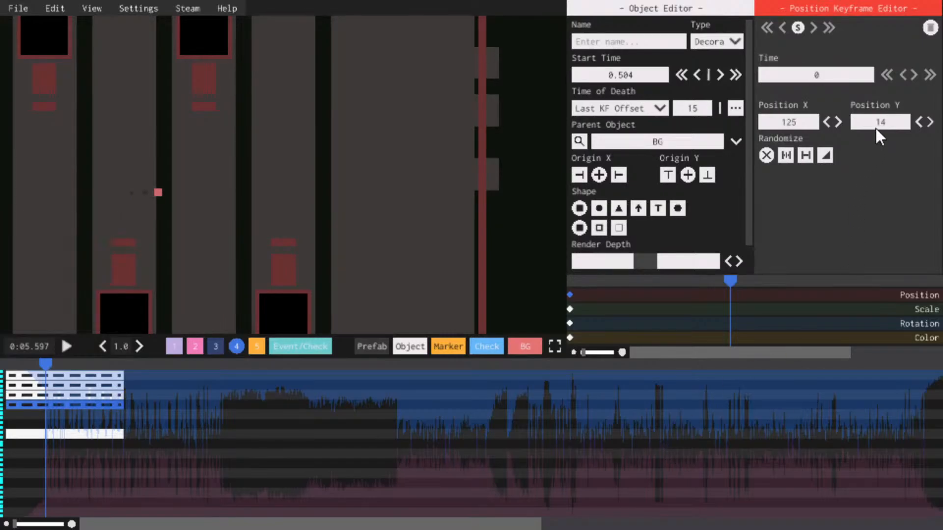
Duplicate the Decoration square again and set the copy's Position Y to -8
key(ctrl+c)
key(ctrl+v)
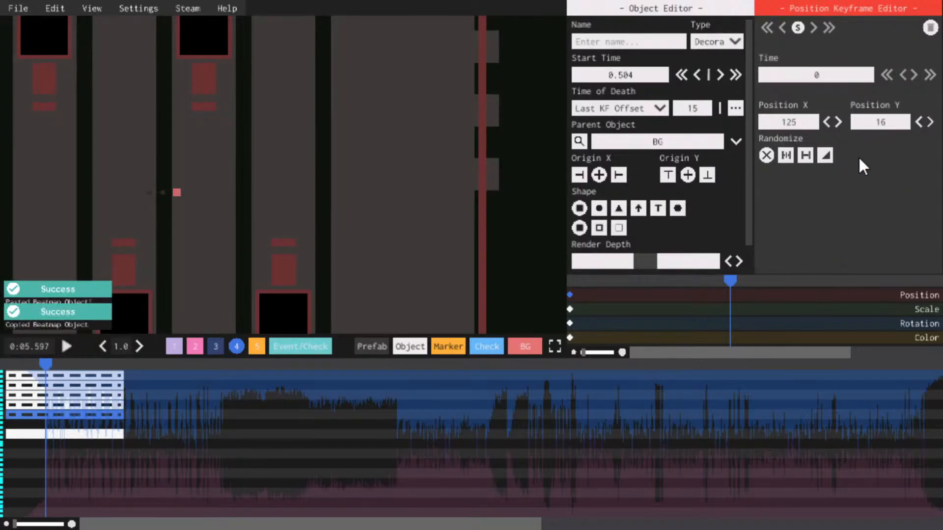
double_click(877, 129)
text(-9)
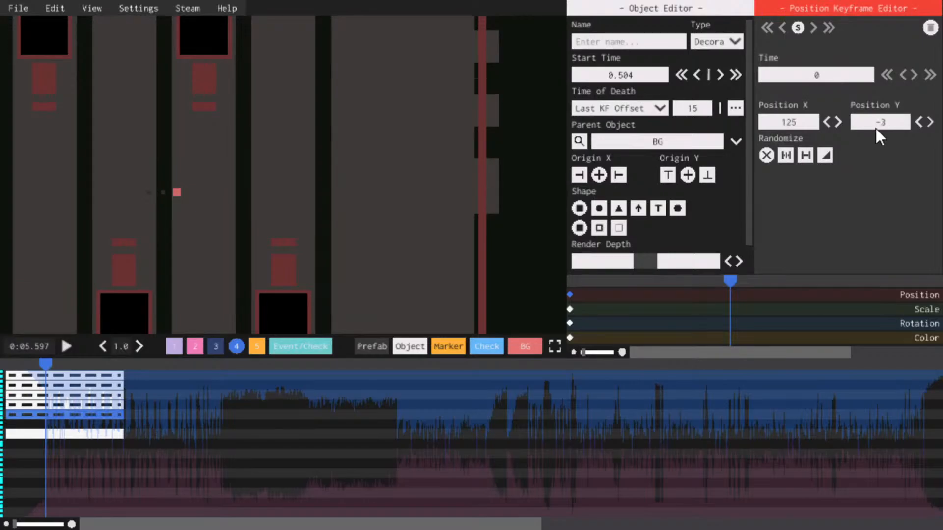
scroll(876, 128, up, 1)
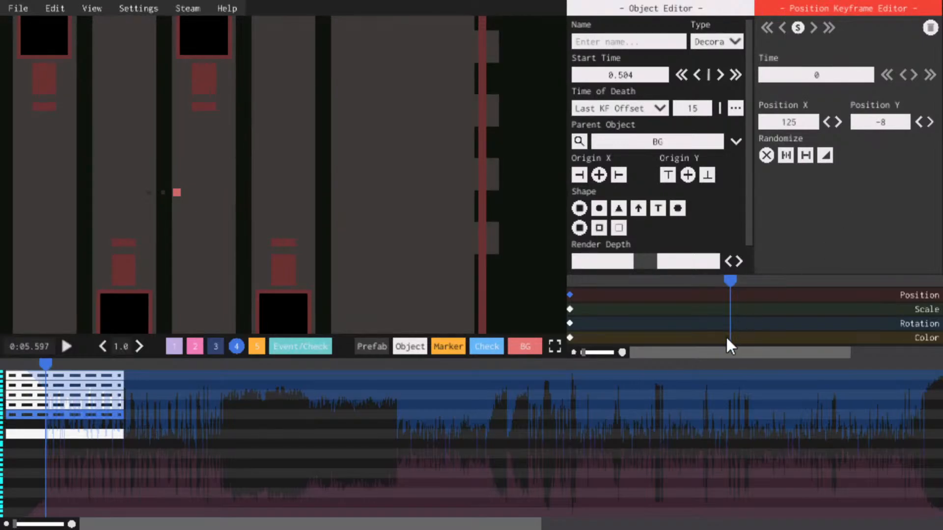
Duplicate the Decoration square at Position Y -8 and set the copy's Position Y to -16
key(ctrl+c)
key(ctrl+v)
scroll(900, 117, down, 7)
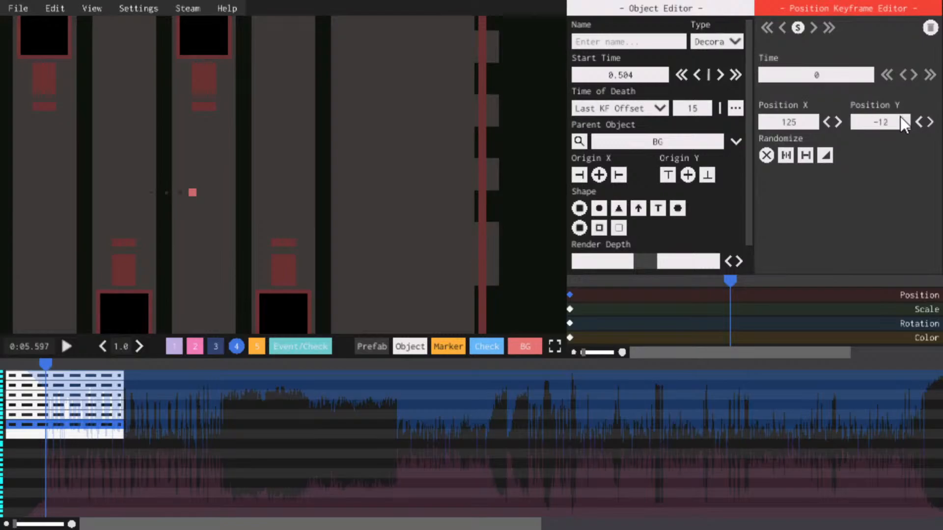
scroll(900, 121, down, 1)
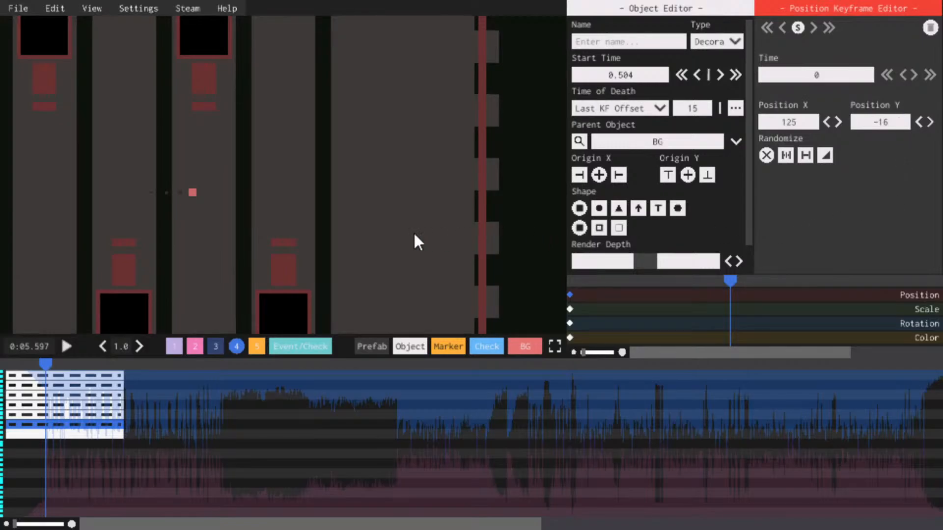
Set the thin dark red bar's type to Decoration and its Position X to 124, and preview the level playback
click(73, 433)
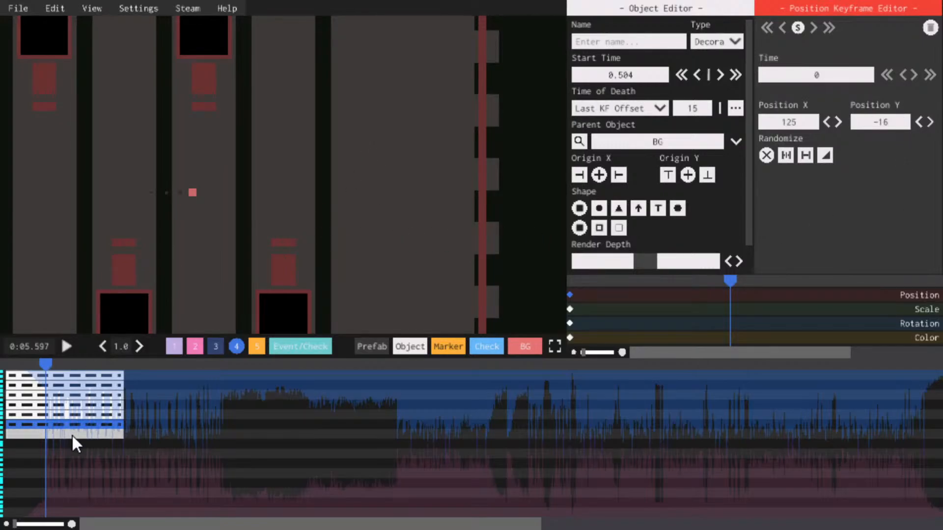
click(721, 42)
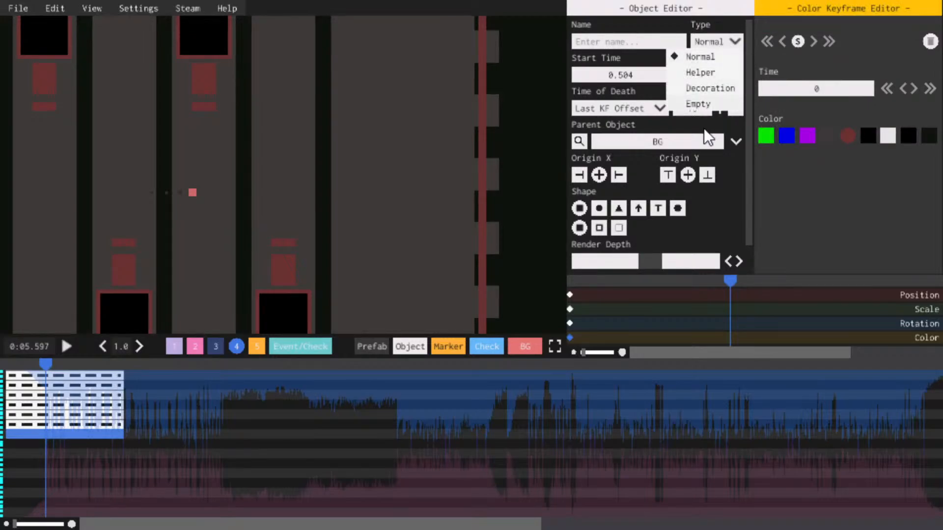
click(713, 90)
click(570, 295)
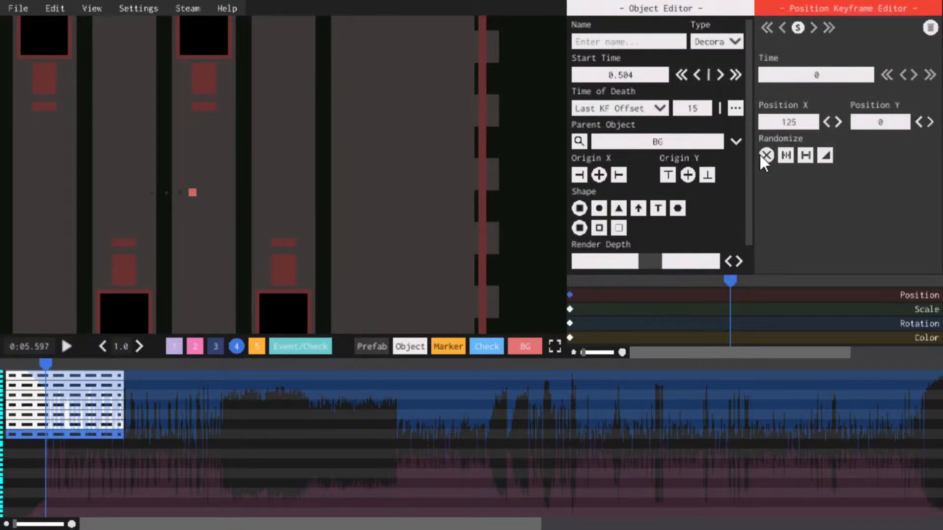
scroll(810, 121, down, 1)
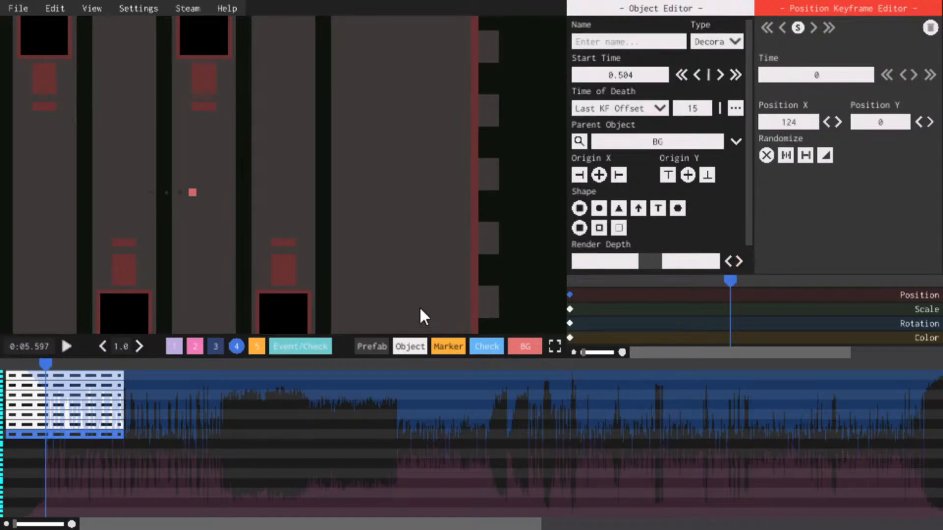
key(space)
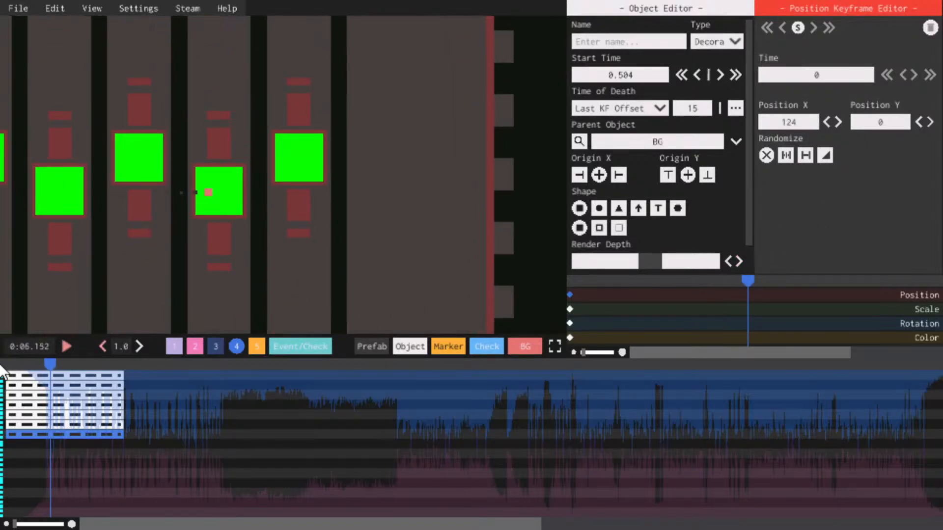
drag(57, 370, 14, 367)
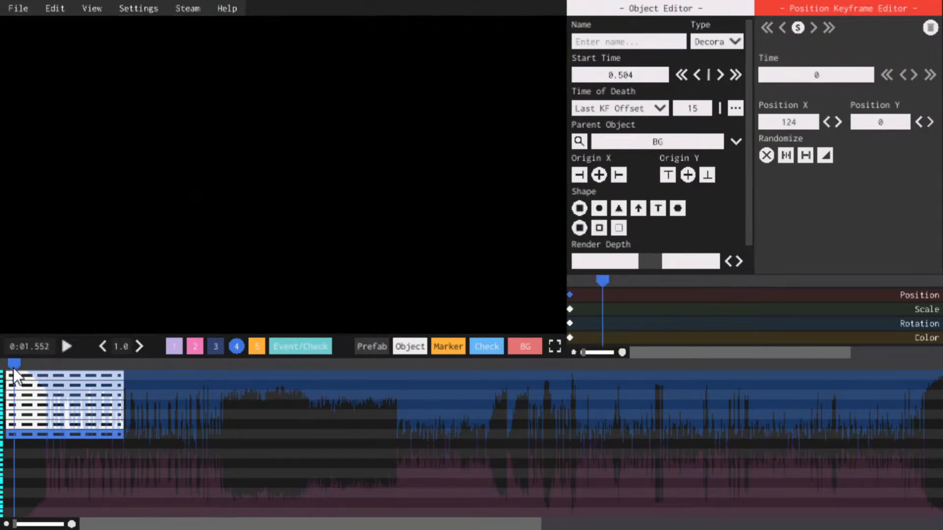
key(space)
key(space)
Bring the wide gray column's Render Depth one increment forward from the rearmost setting
click(63, 378)
key(space)
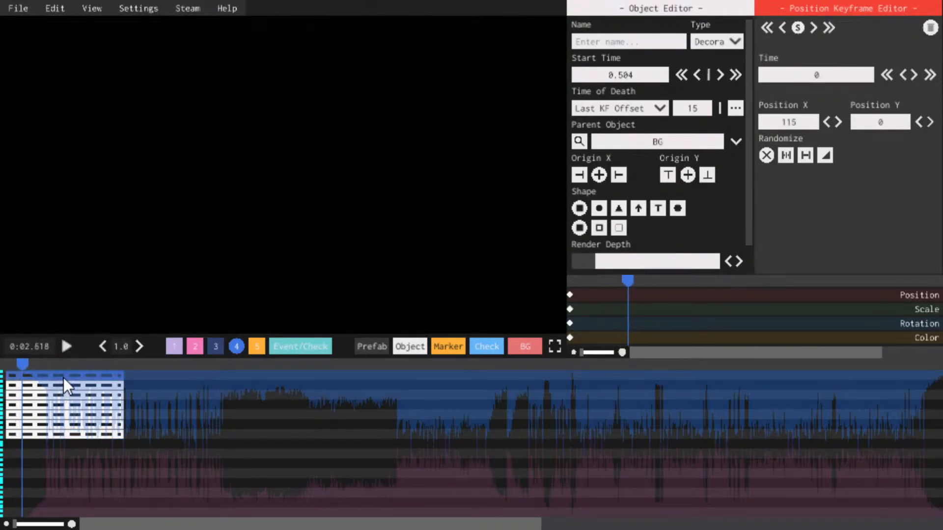
key(space)
click(739, 261)
key(space)
key(space)
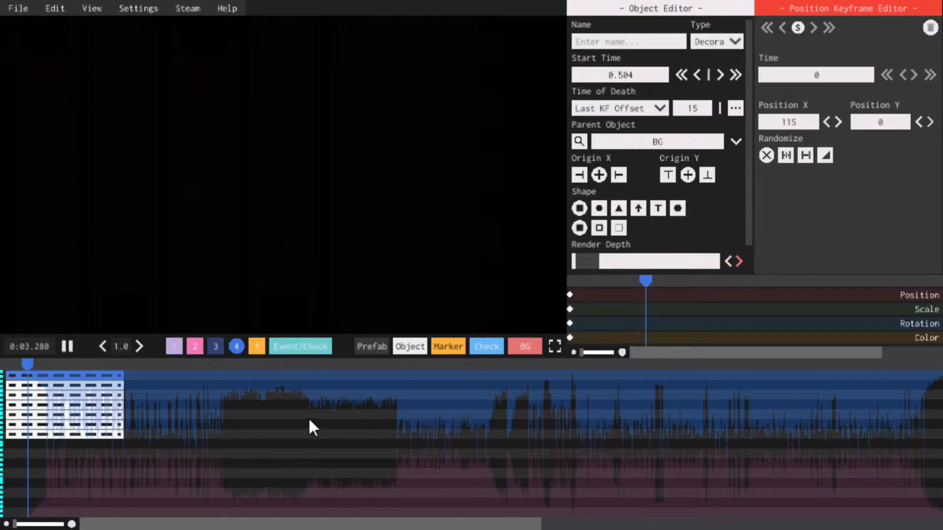
key(space)
Set the Render Depth of the Decoration squares at Position Y 0 and 8 to one increment in front of the rearmost setting
click(113, 387)
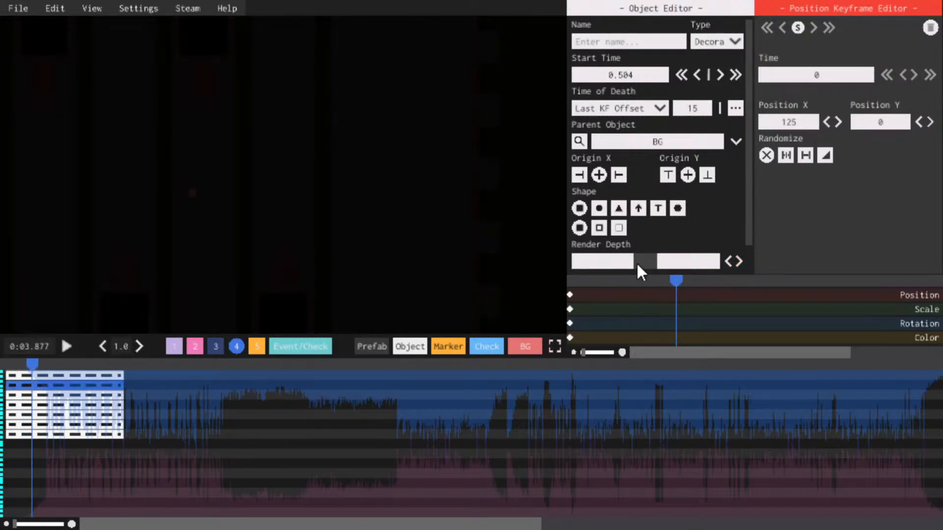
click(739, 262)
key(space)
key(space)
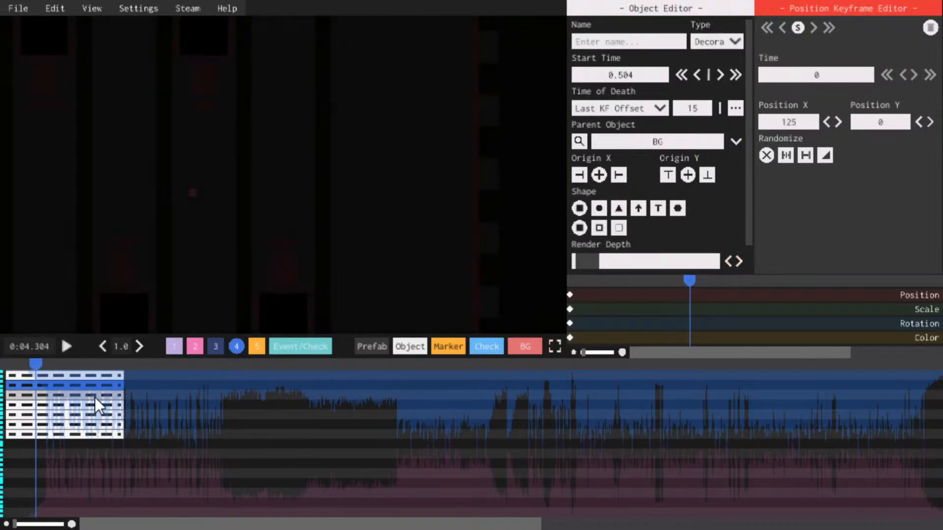
click(95, 398)
click(626, 260)
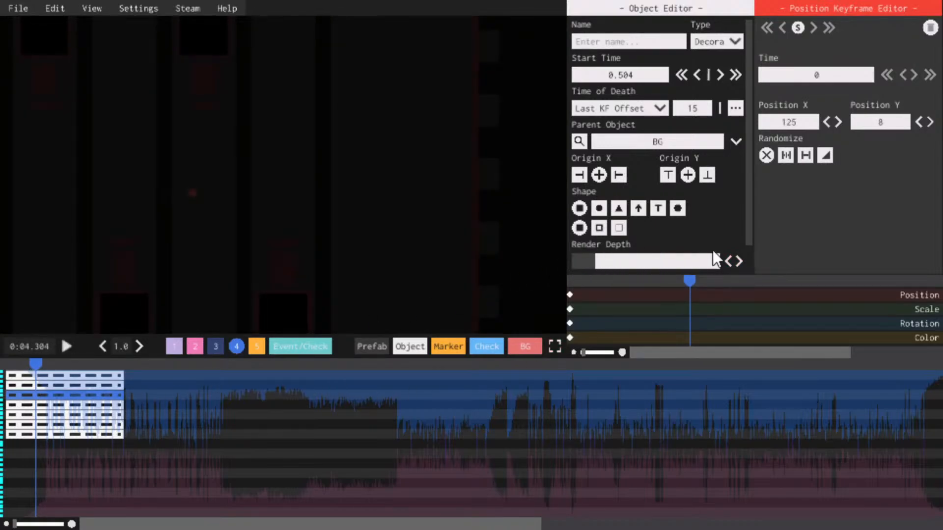
click(739, 261)
key(space)
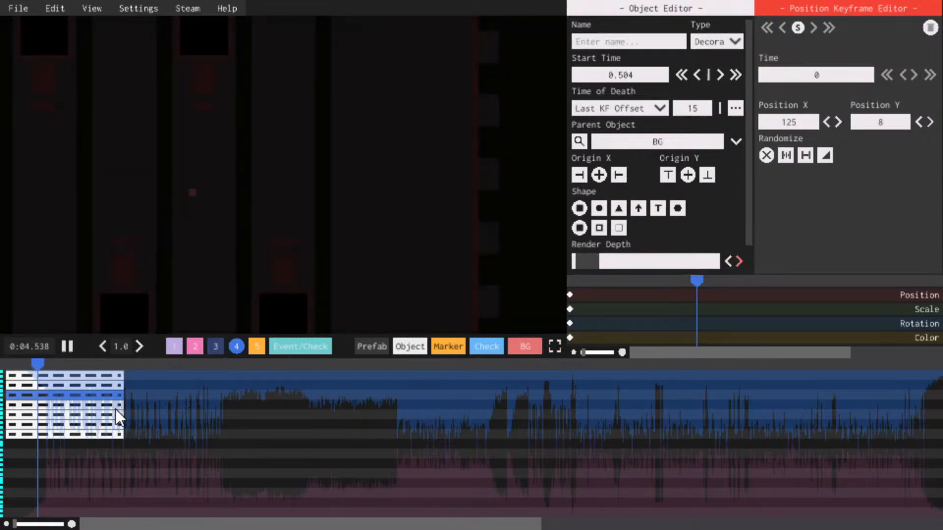
key(space)
Set the Render Depth of the squares at Position Y 16 and -8 to one increment in front of the rearmost setting
click(111, 408)
drag(662, 261, 610, 261)
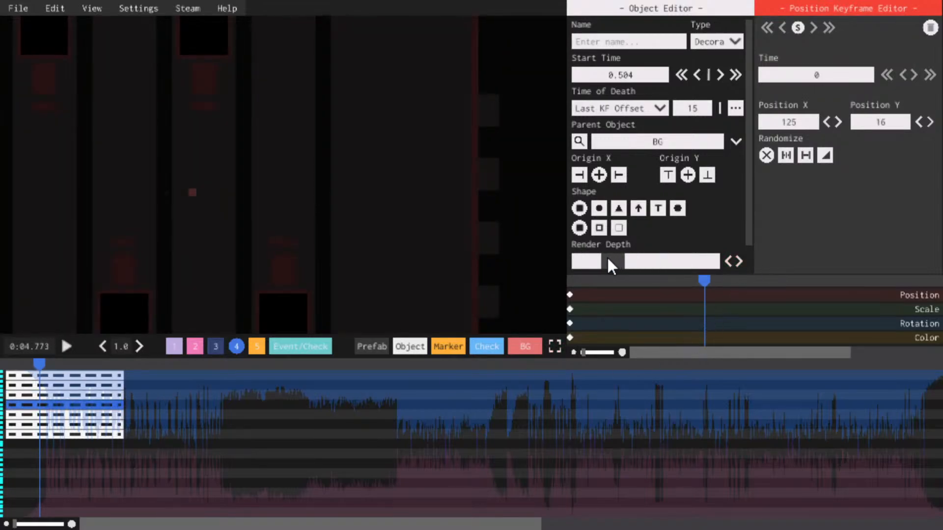
click(737, 259)
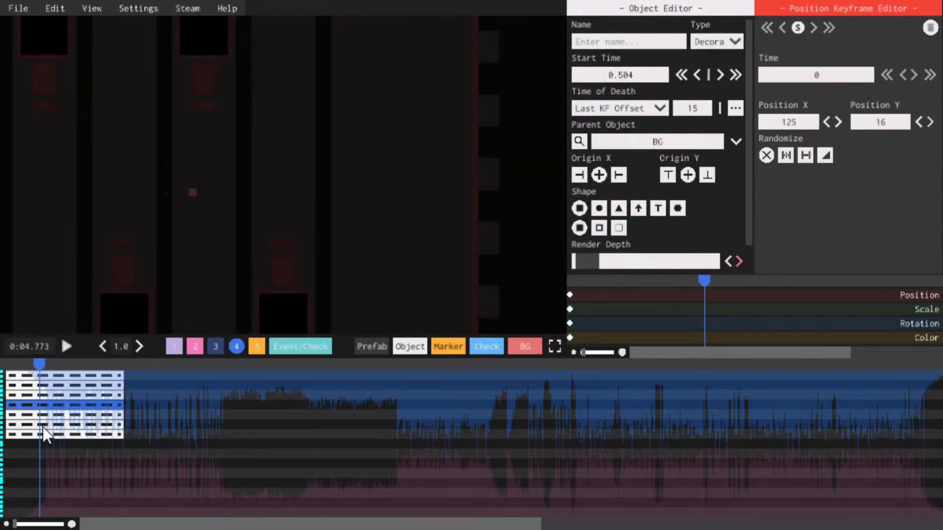
click(61, 416)
drag(600, 257, 542, 259)
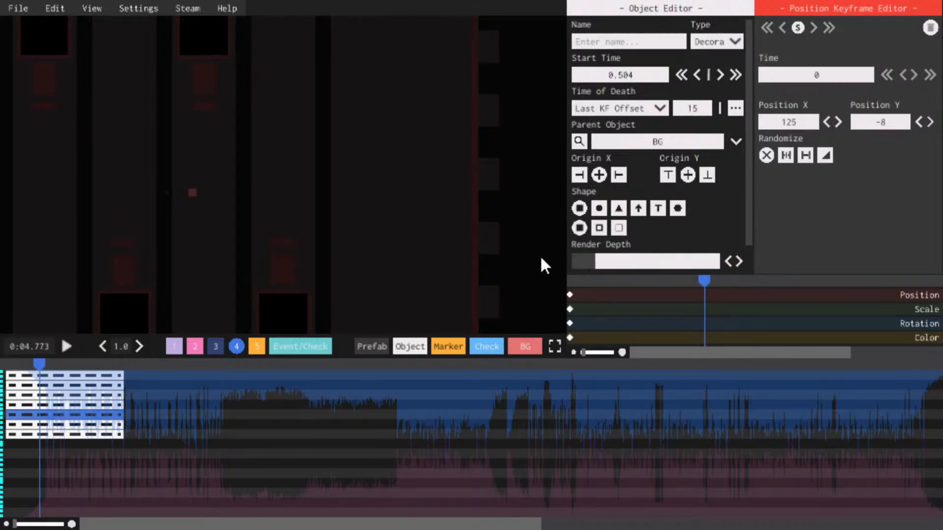
click(740, 259)
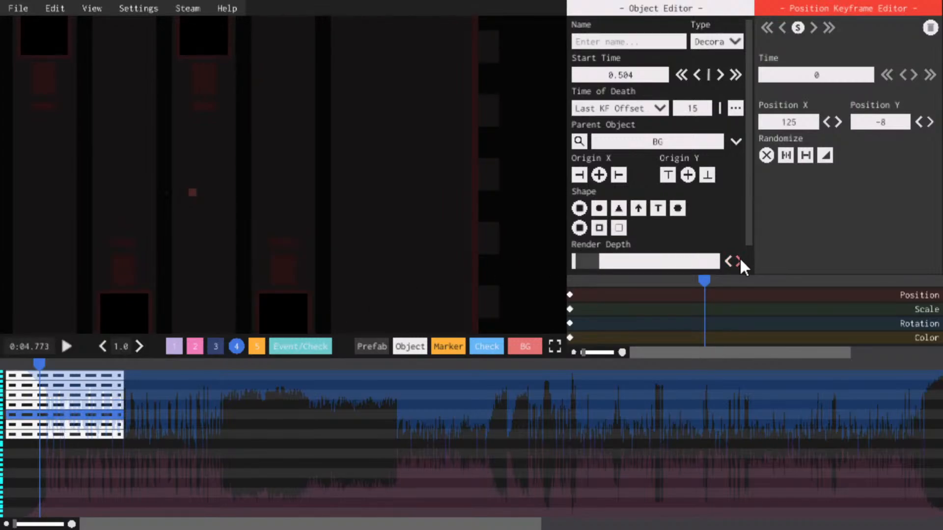
Set the Render Depth of the square at Position Y -16 and the dark red bar to one increment in front of the rearmost setting
click(99, 426)
drag(654, 259, 499, 259)
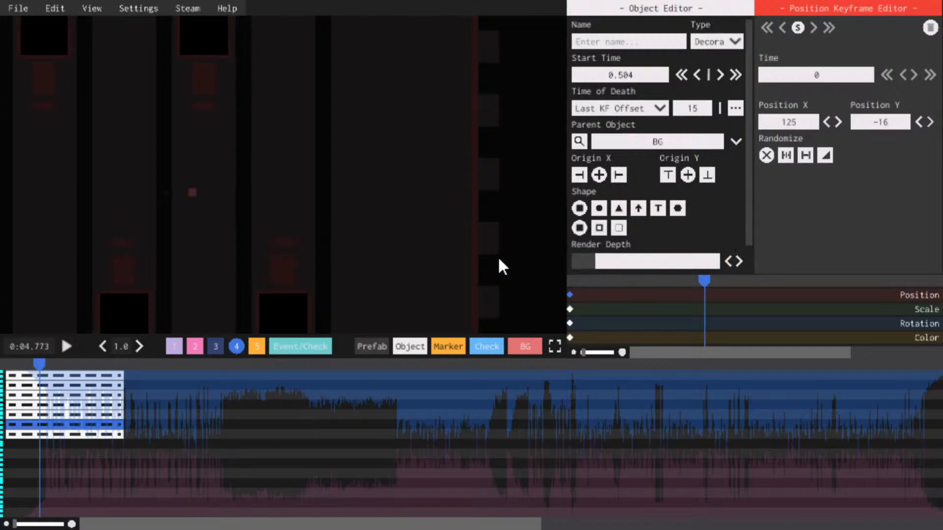
click(738, 261)
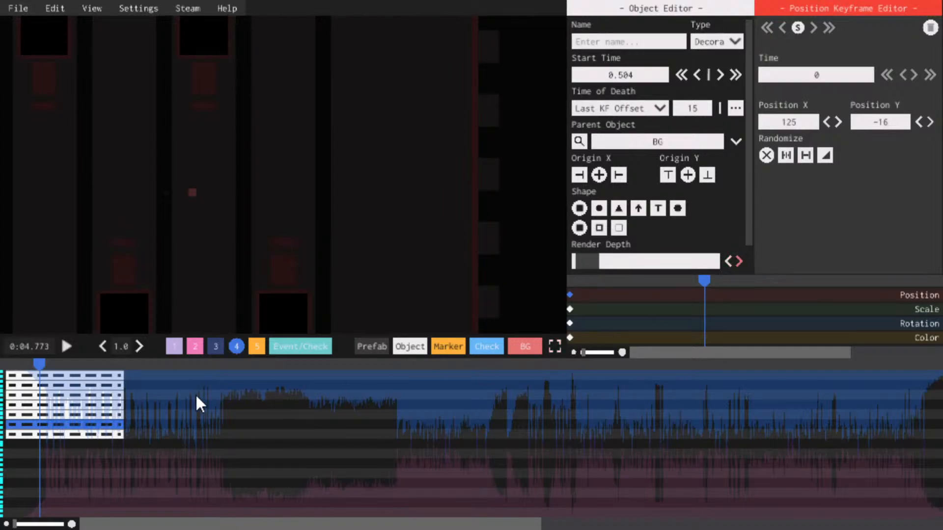
click(109, 434)
click(581, 266)
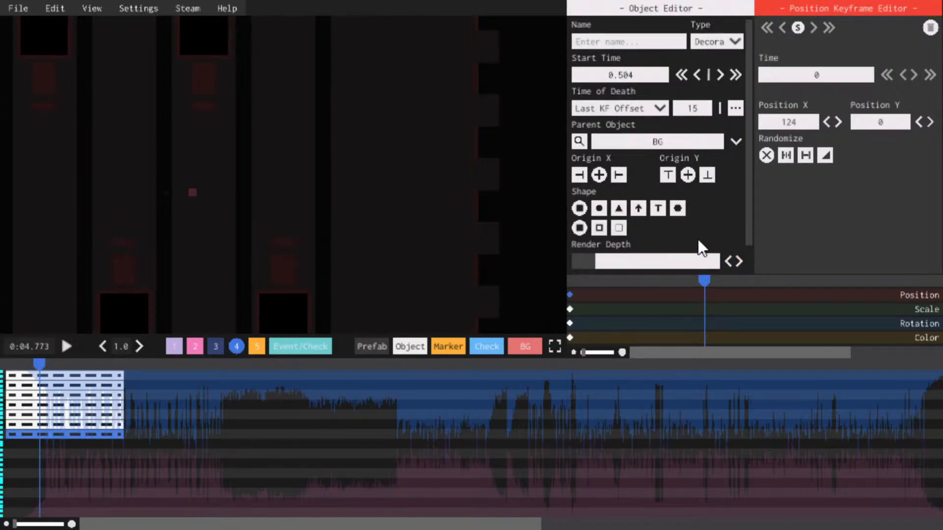
click(736, 260)
Duplicate the dark red bar, send the copy to the rearmost Render Depth, and save the level
key(ctrl+d)
click(727, 262)
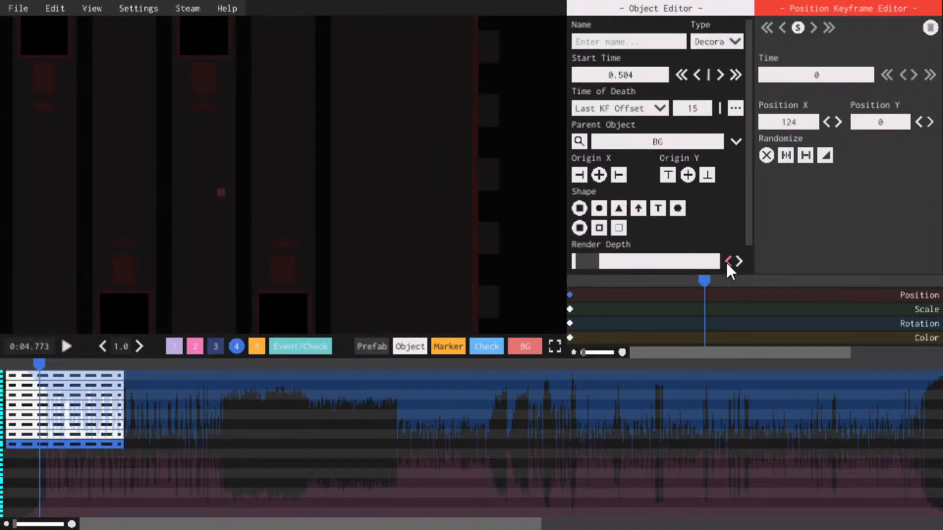
click(727, 262)
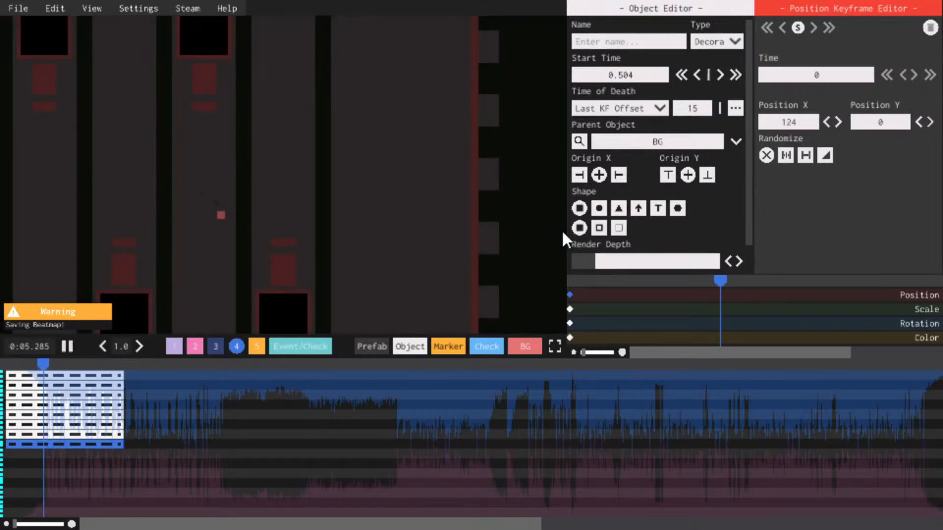
key(space)
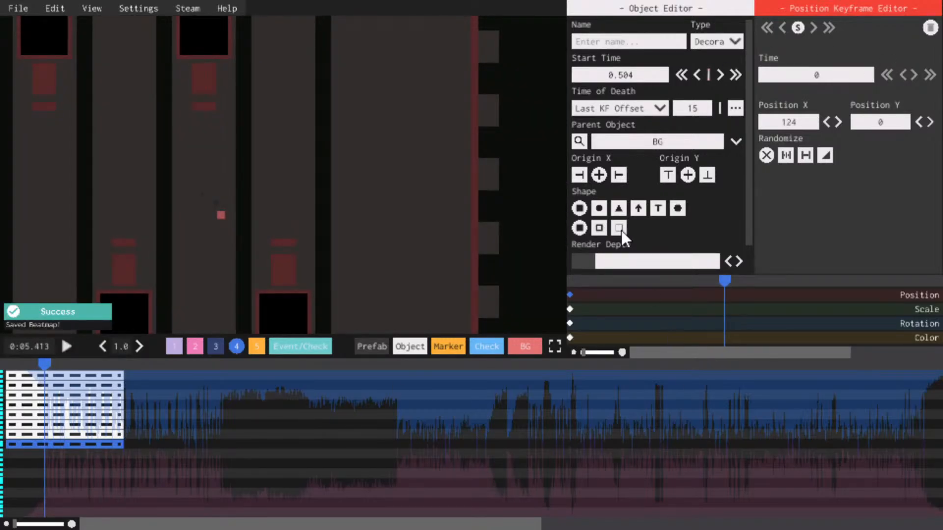
key(space)
key(space)
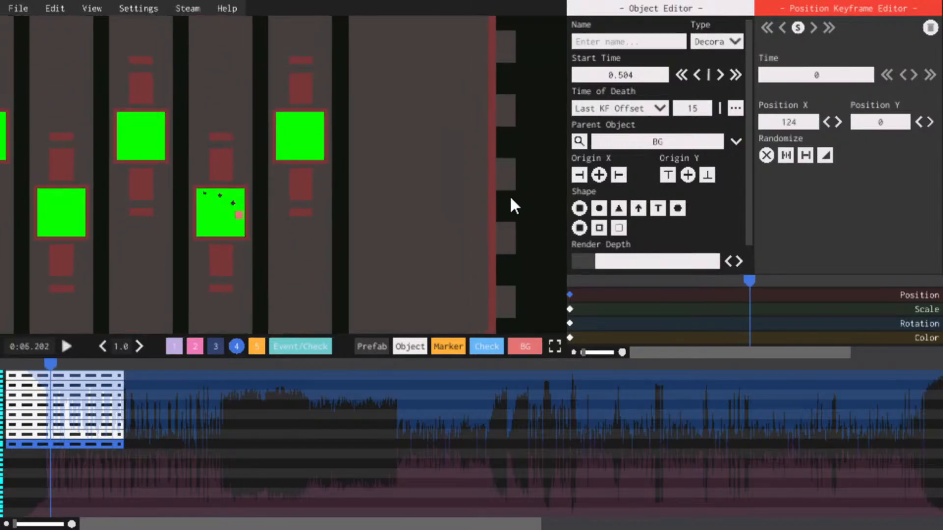
key(space)
key(space)
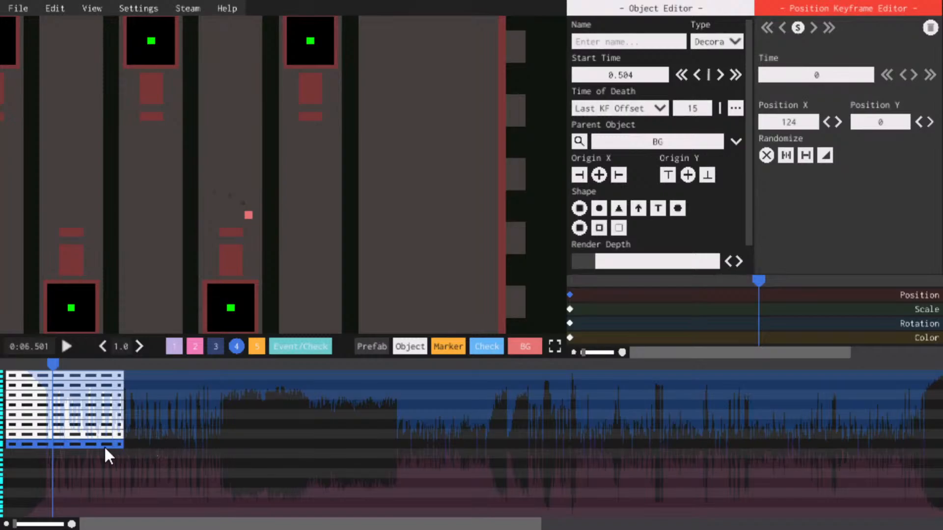
Change the rear bar copy into a text shape reading "|" and widen it to Scale X 105
click(663, 207)
text(I)
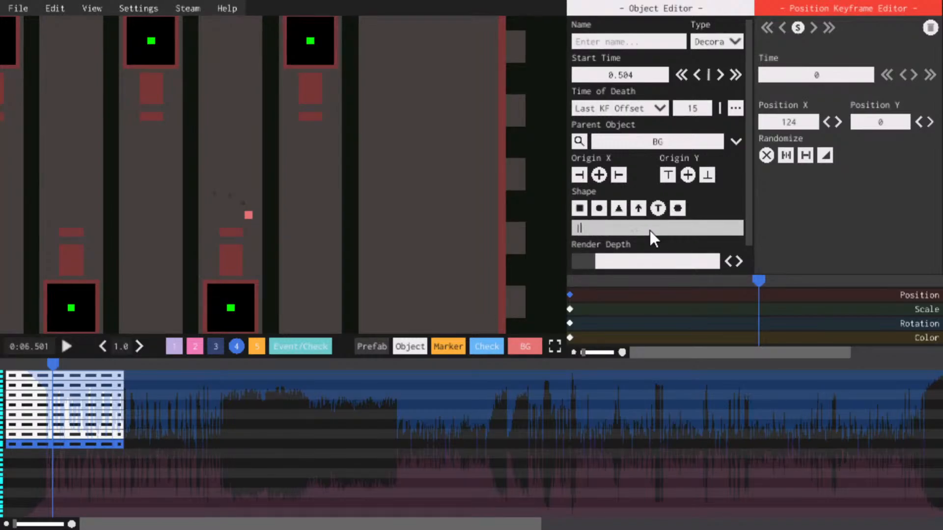
click(570, 308)
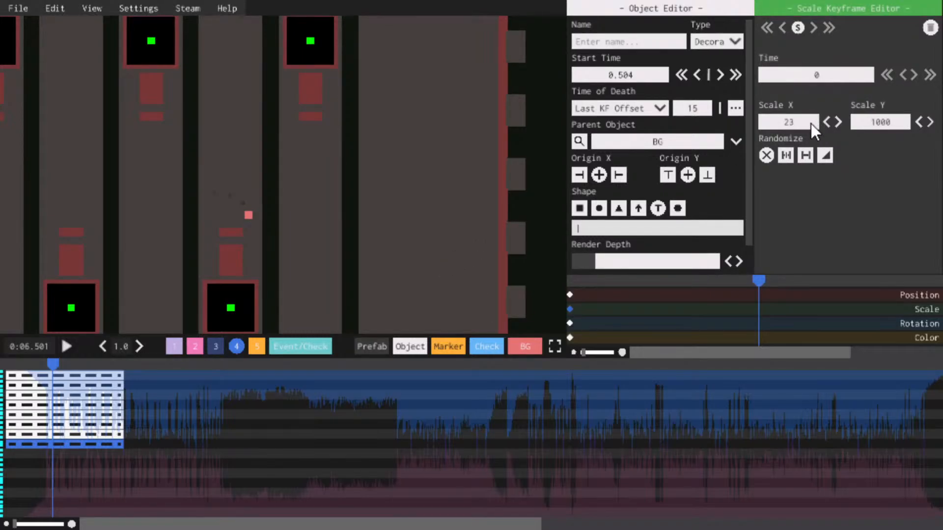
scroll(812, 123, up, 2)
click(717, 37)
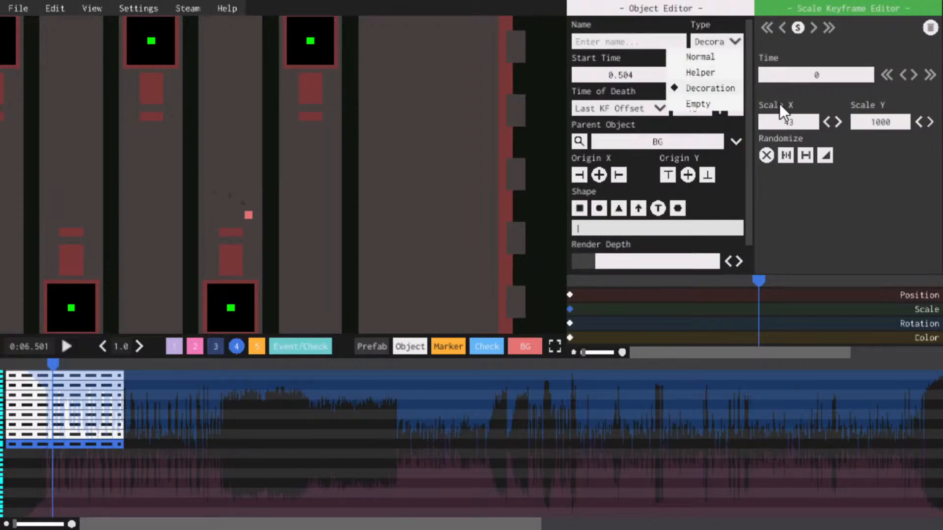
click(860, 206)
scroll(811, 122, up, 1)
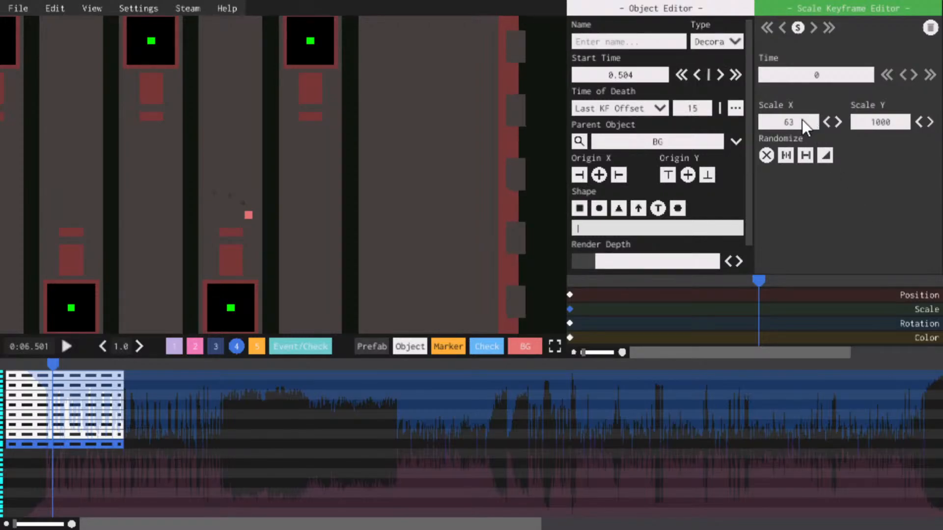
scroll(810, 118, up, 7)
scroll(811, 122, up, 2)
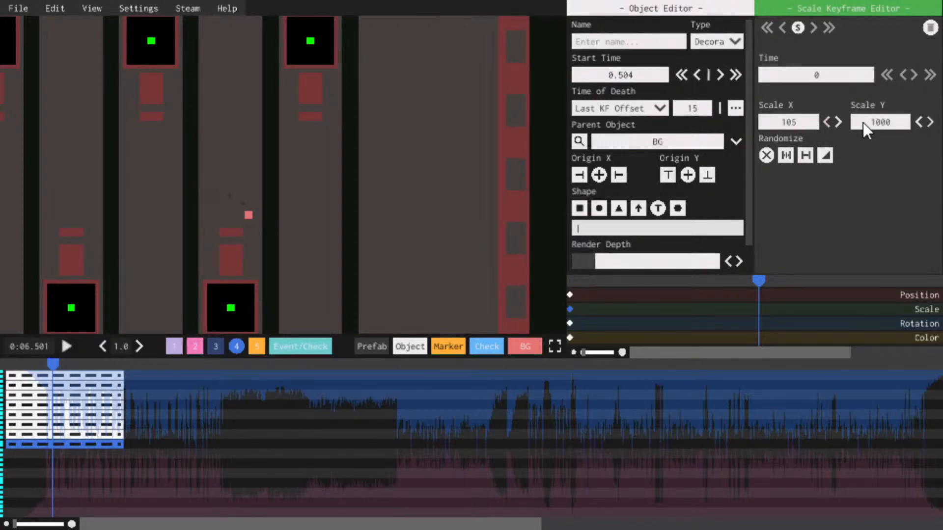
Set the text bar's Scale X to 177 and Scale Y to 43, and move it one timeline row down
click(899, 123)
text(10)
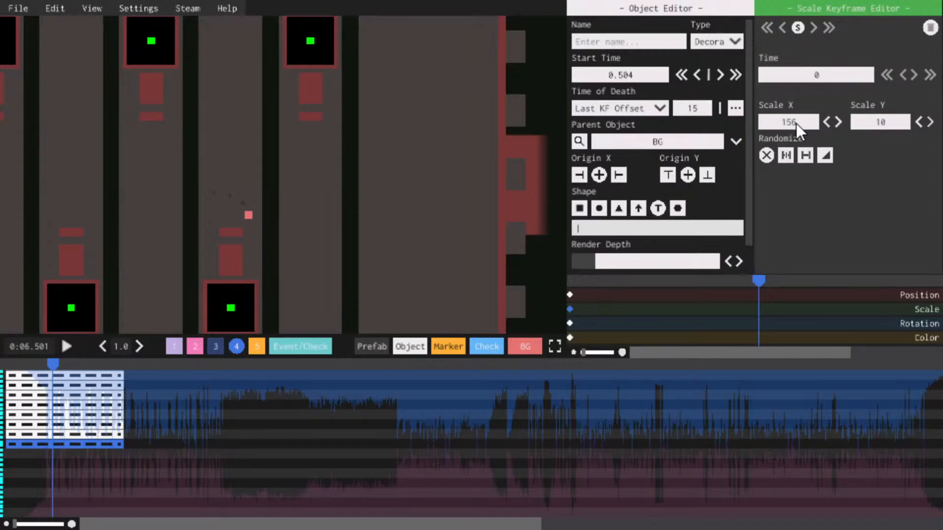
scroll(891, 123, up, 6)
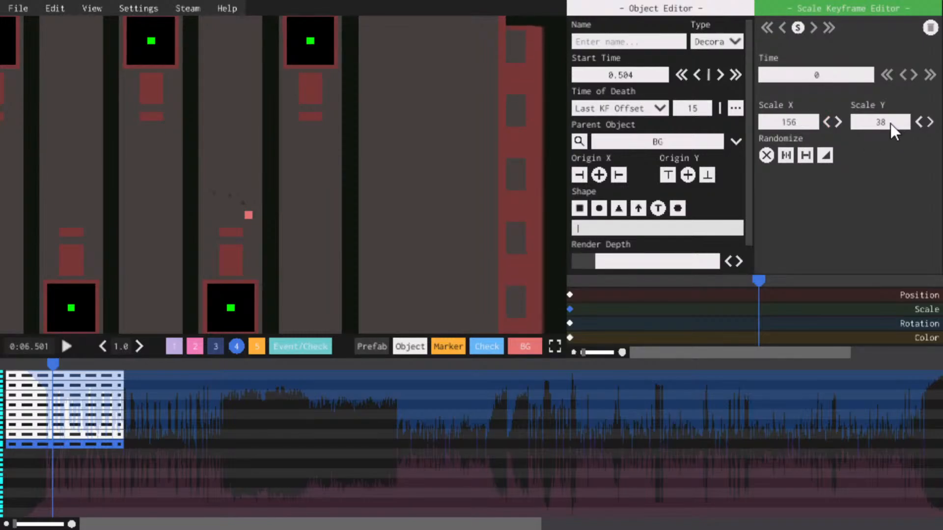
scroll(798, 126, up, 4)
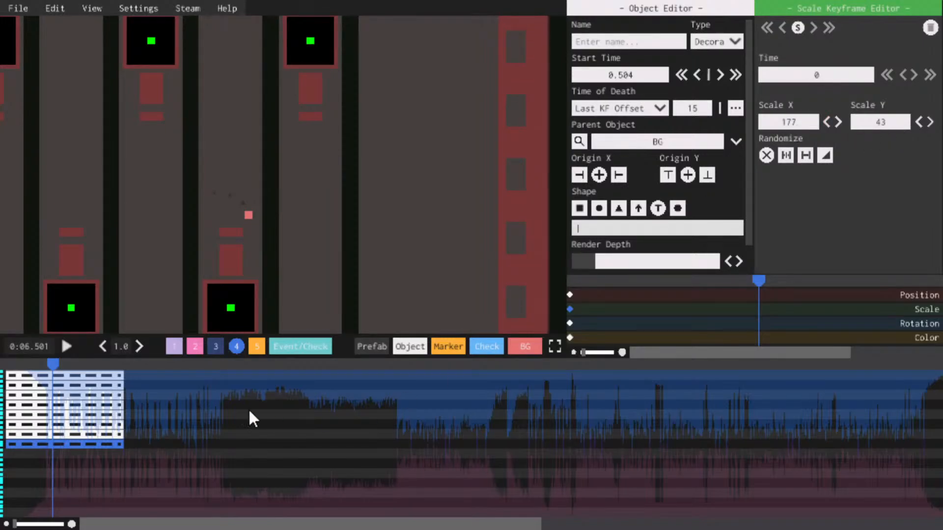
drag(87, 440, 89, 445)
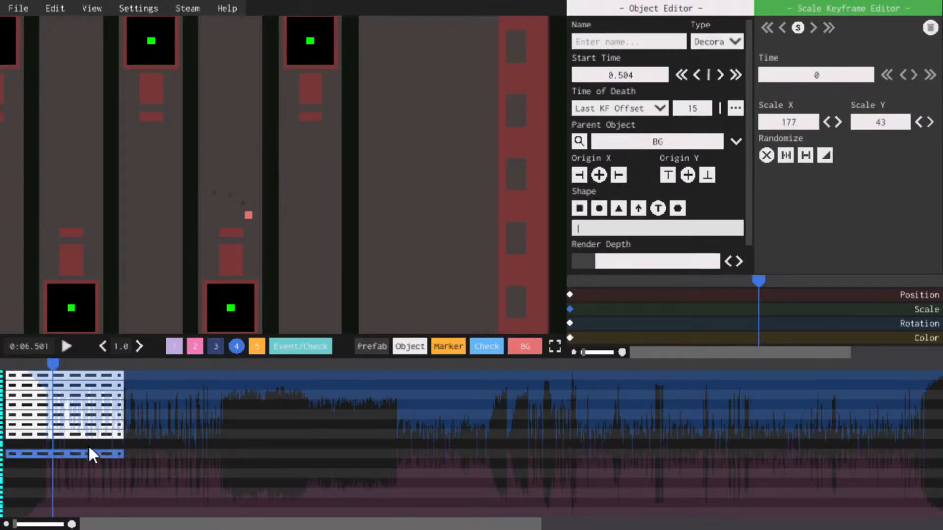
Delete the text-shape bar behind the column, check the background in a short playback, and save the level
key(Delete)
click(87, 437)
key(space)
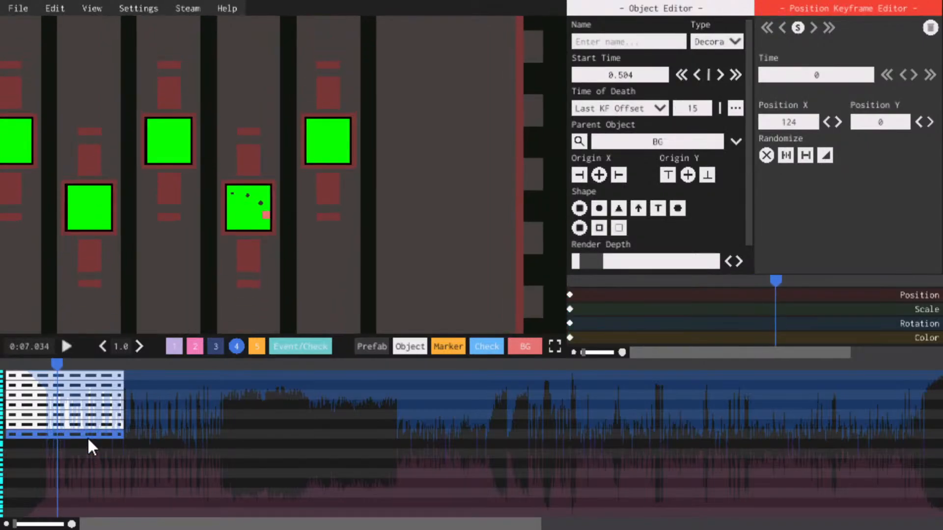
key(space)
key(ctrl+s)
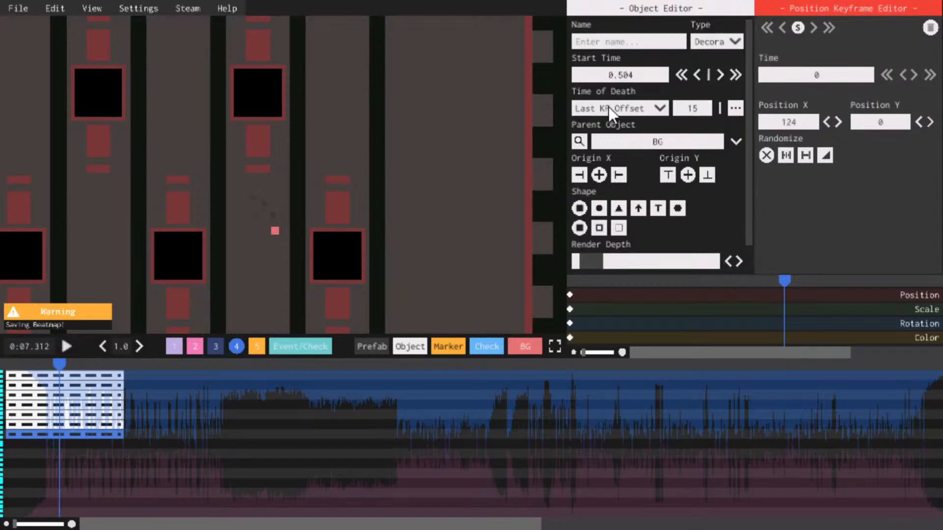
Play the level from its opening to about 0:52 to review the scrolling background, and save it
key(space)
key(space)
click(43, 360)
key(space)
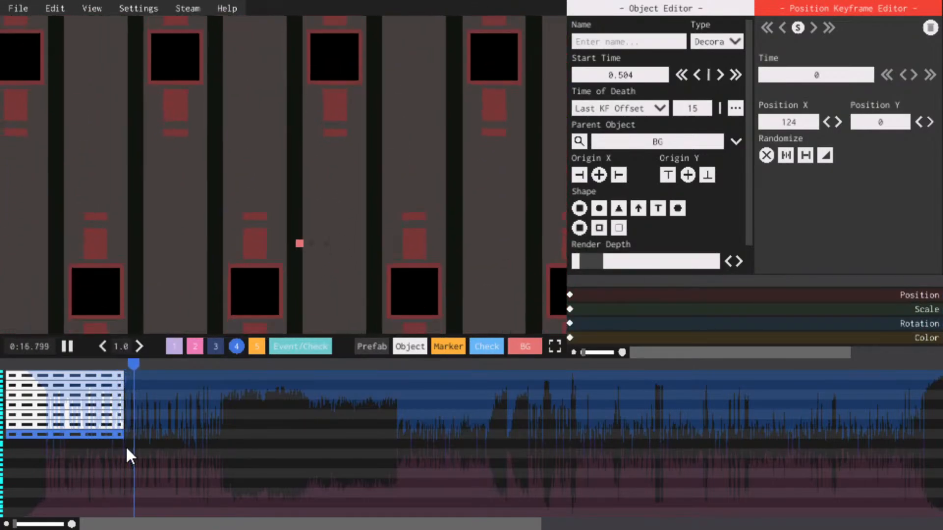
key(ctrl+s)
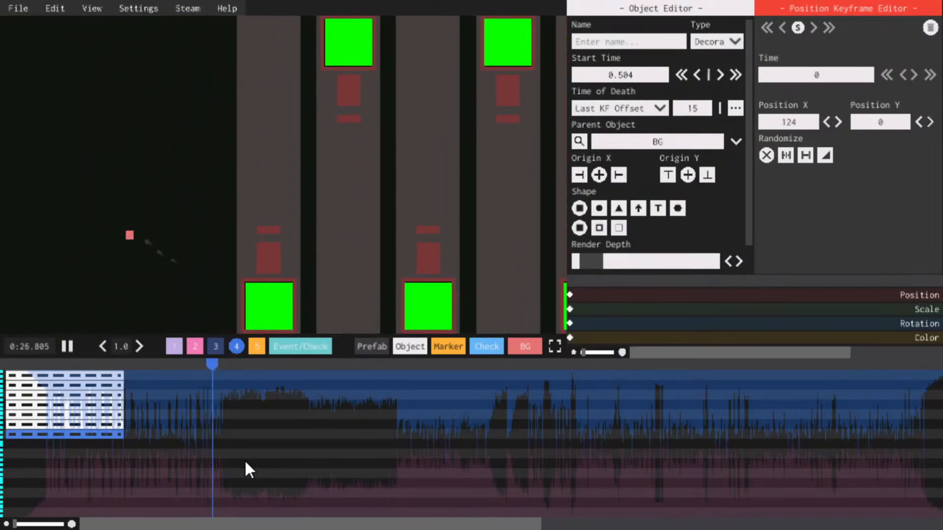
click(237, 470)
click(80, 376)
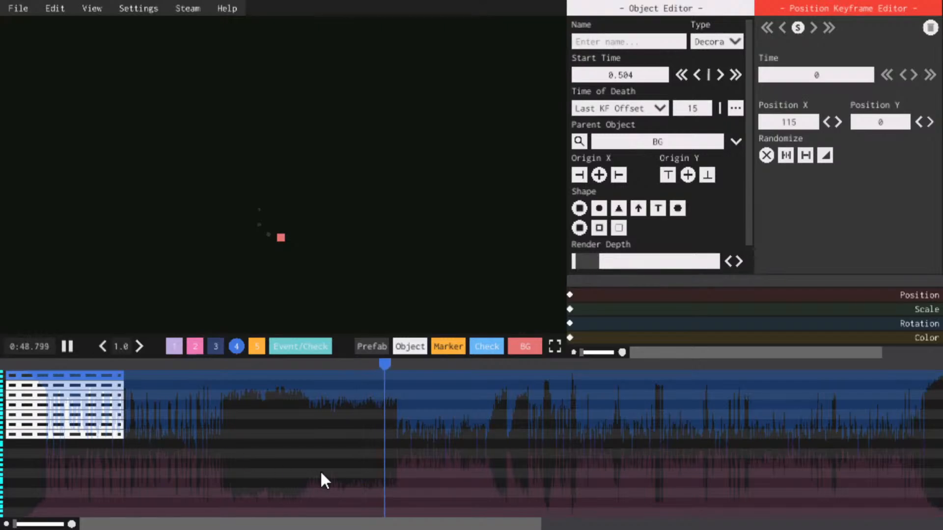
drag(379, 516, 384, 491)
key(ctrl+s)
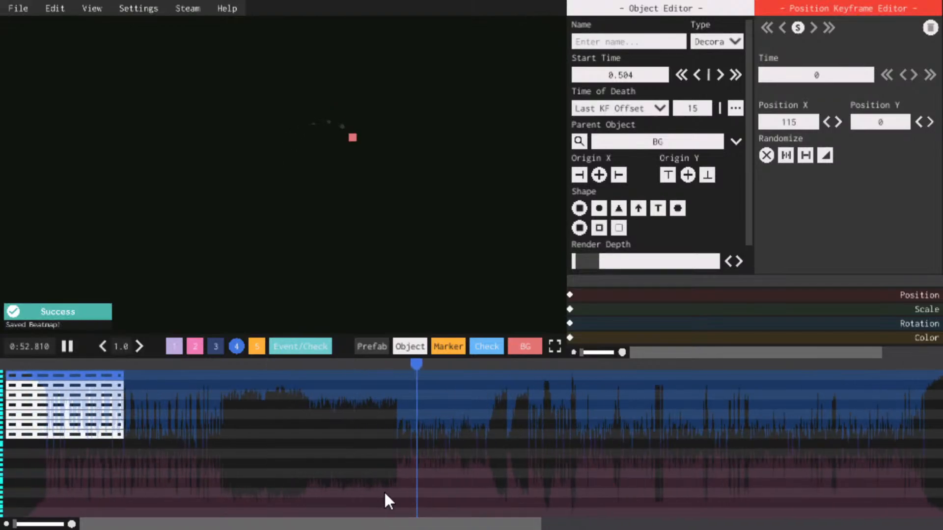
key(space)
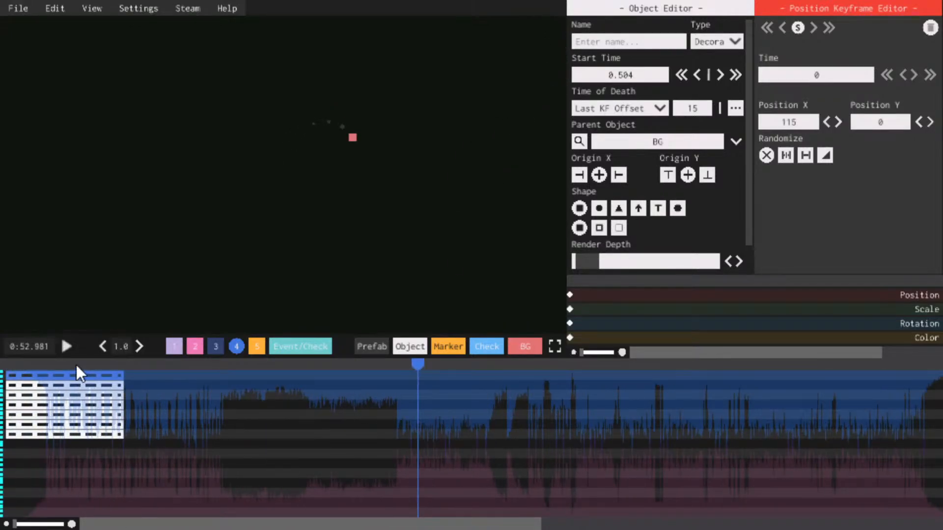
Preview the opening fade-in from about 0:04, and move the playhead to about 0:36
click(71, 367)
click(42, 367)
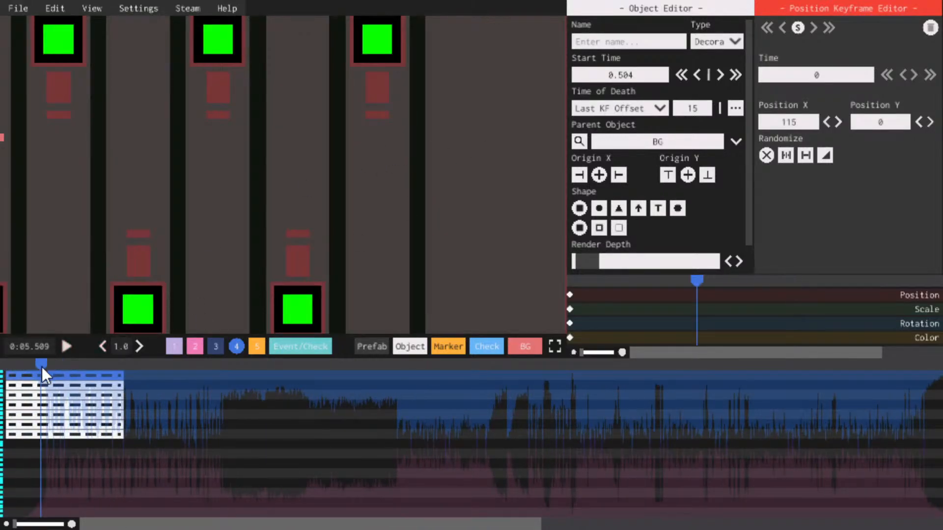
click(33, 368)
key(space)
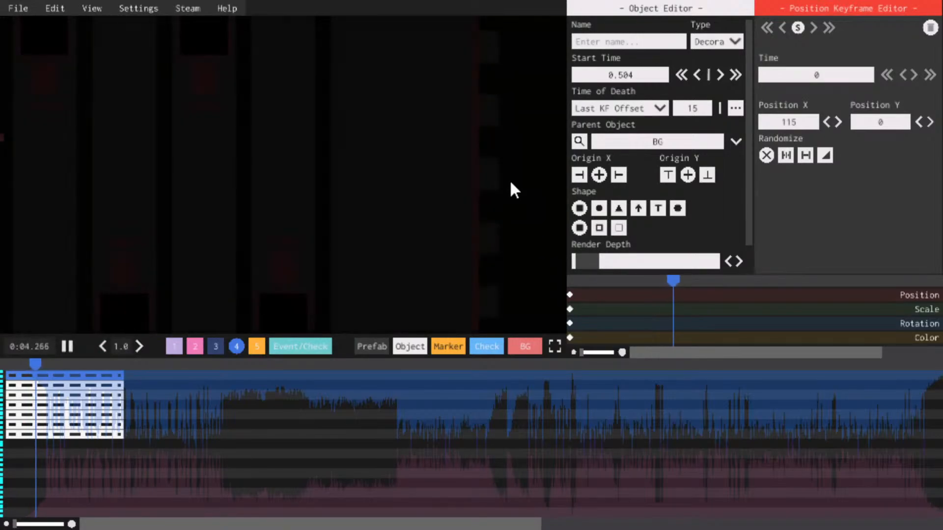
key(space)
click(287, 366)
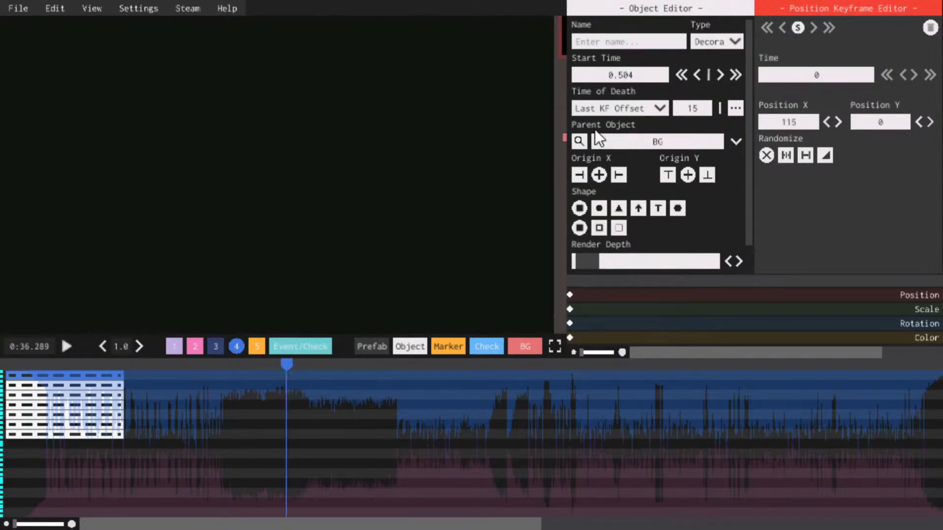
Play the section from about 0:36 to 0:56 with pauses to examine the background's end, and save the level
key(space)
key(space)
key(space)
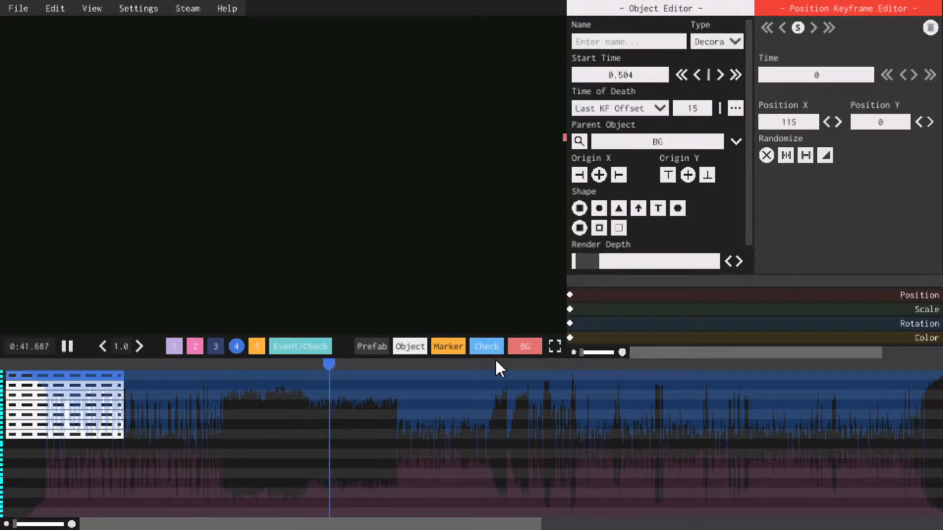
key(ctrl+s)
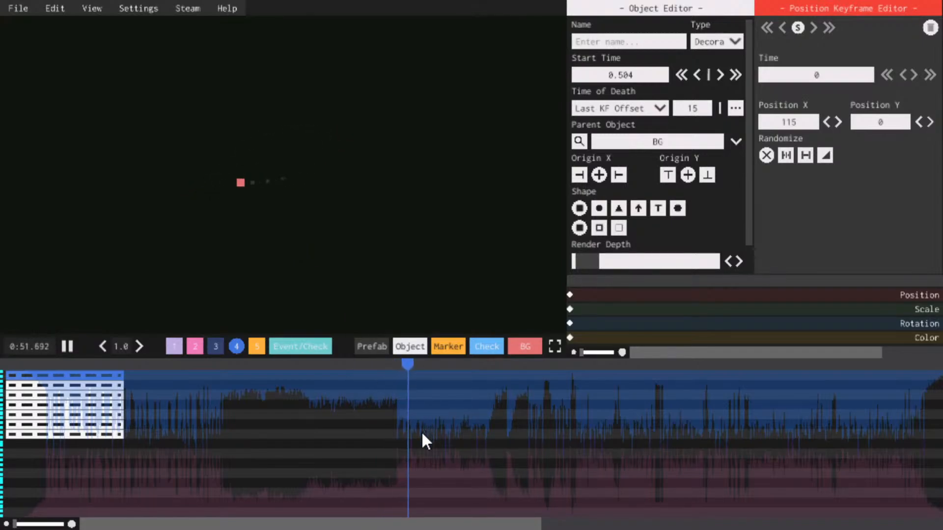
key(ctrl+s)
key(space)
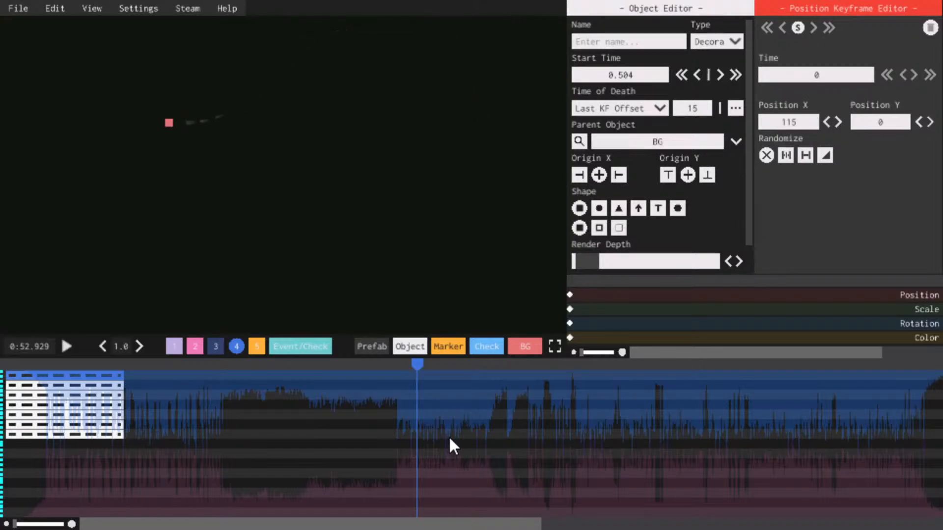
key(space)
key(space)
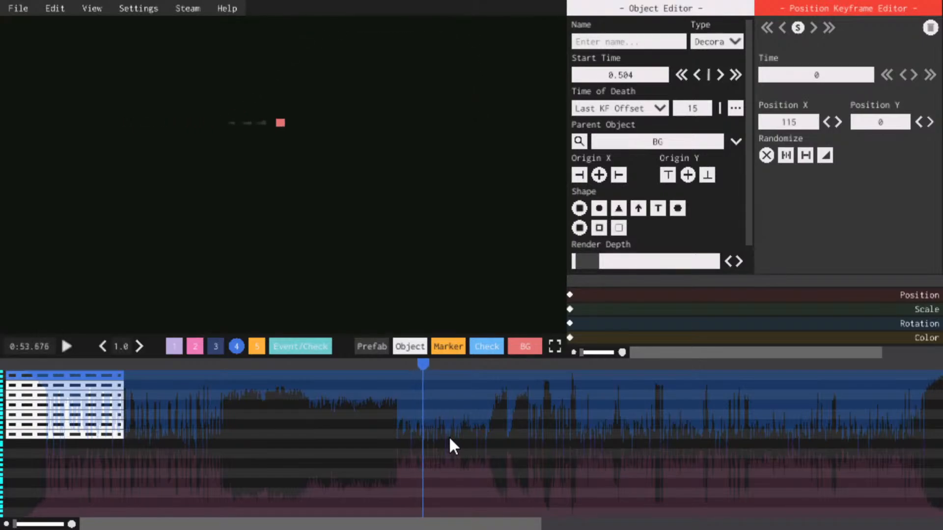
key(space)
key(space)
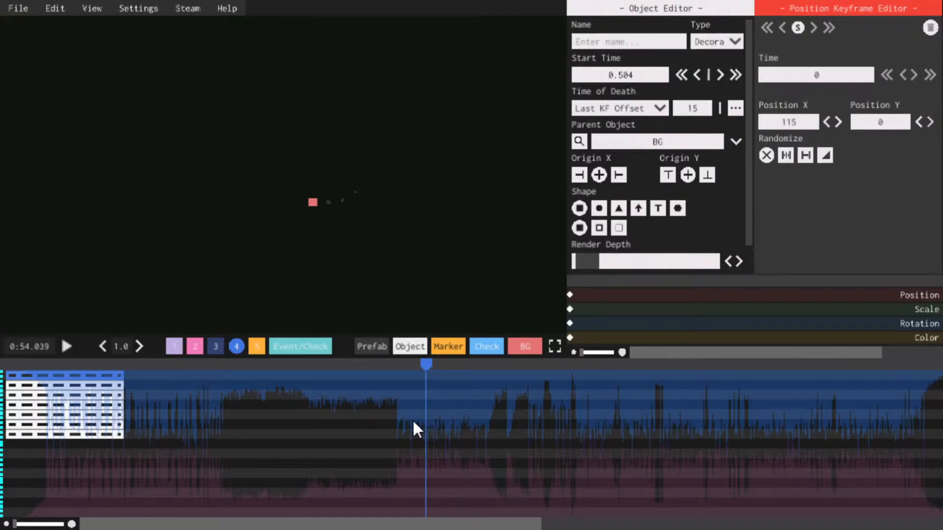
key(space)
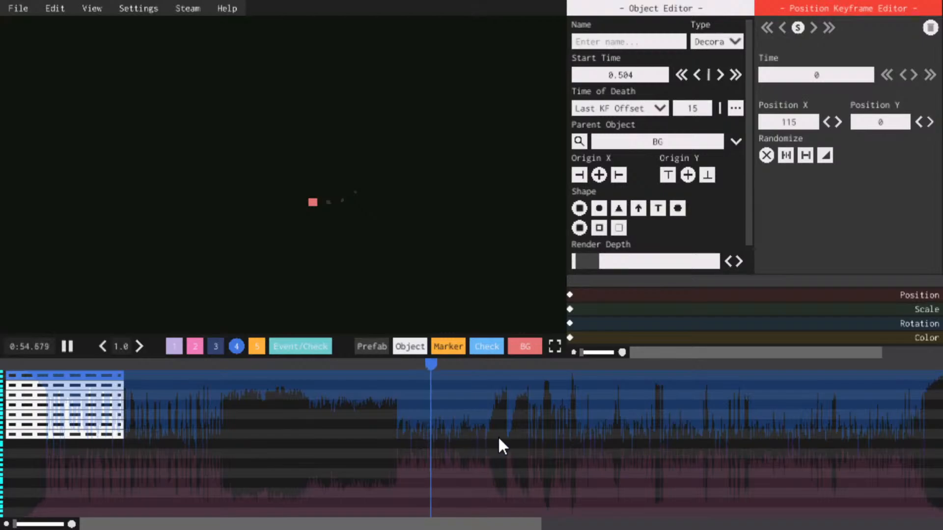
key(space)
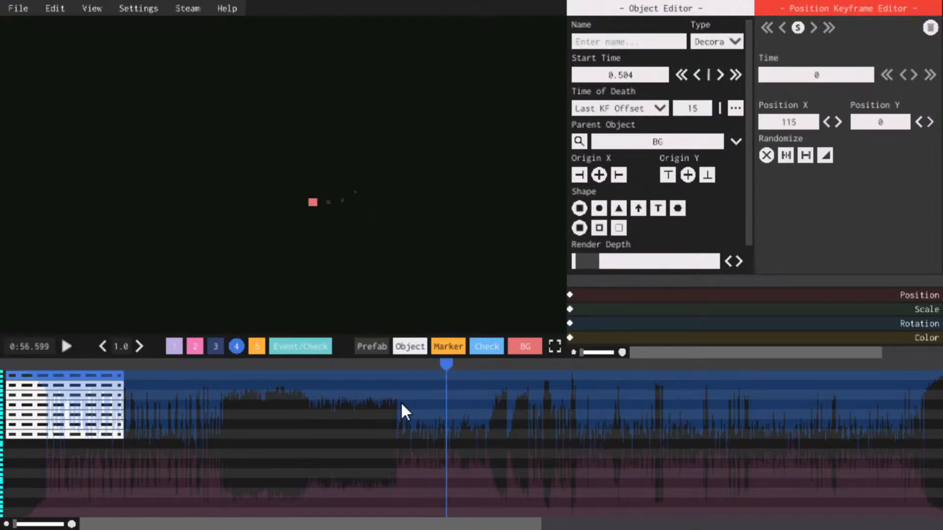
Show the event keyframes on the timeline, review the song up to about 1:50, and save the level
key(space)
click(314, 344)
key(space)
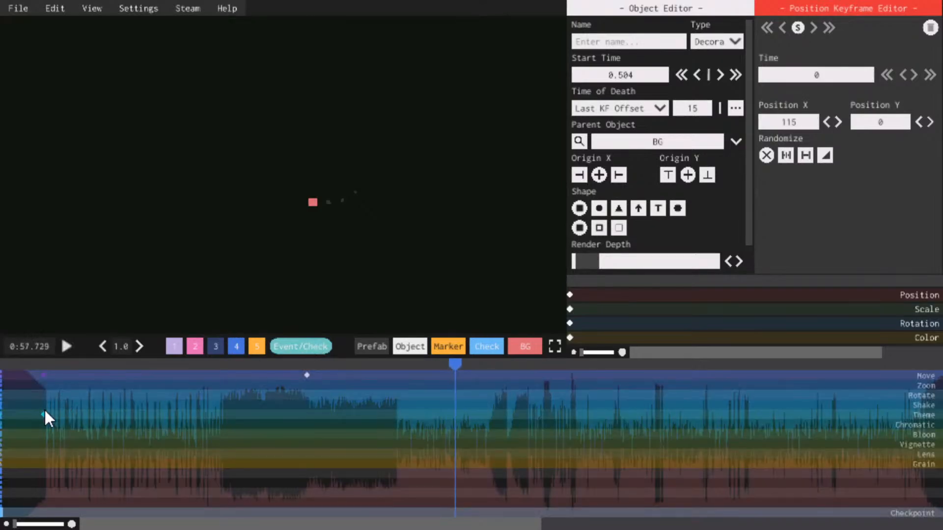
key(space)
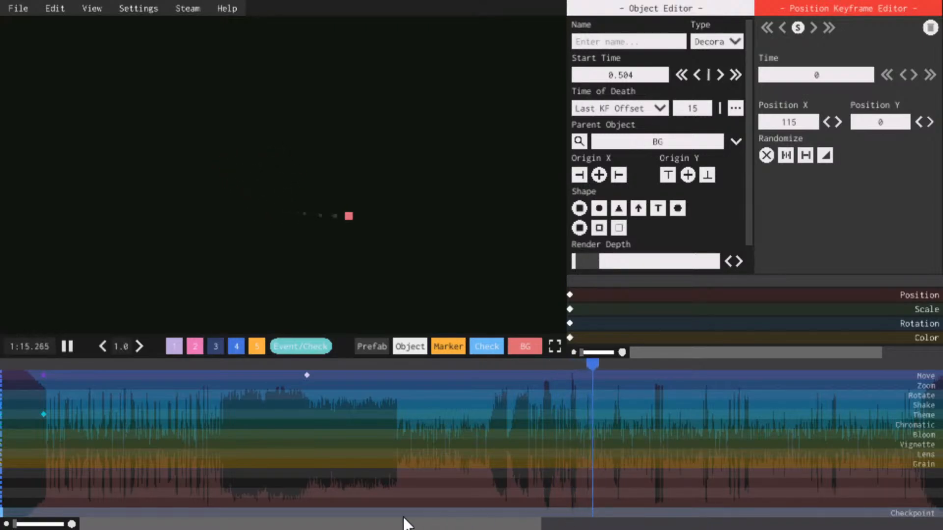
drag(405, 519, 544, 506)
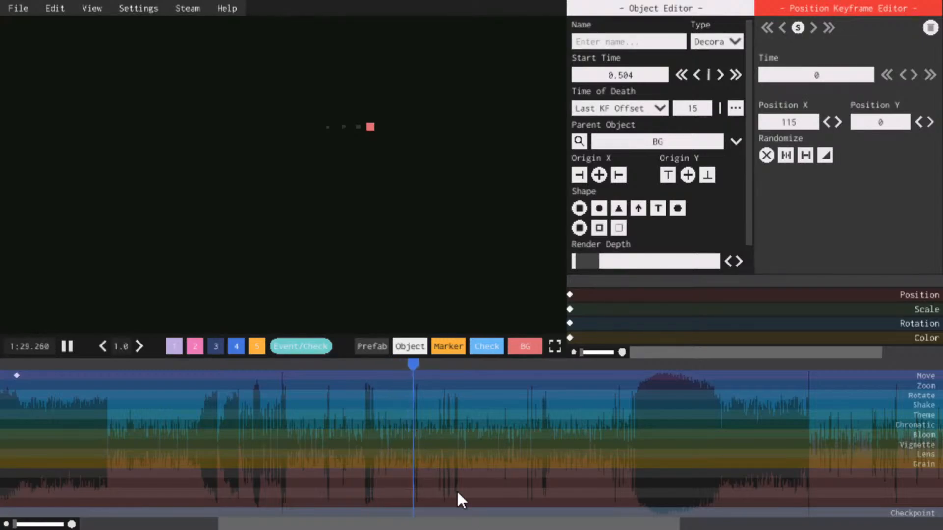
drag(493, 528, 518, 473)
key(ctrl+s)
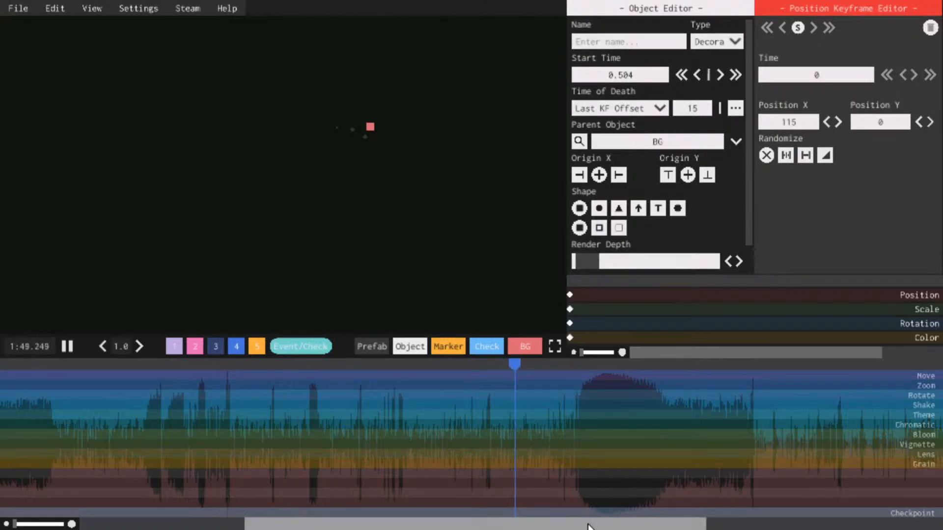
click(69, 346)
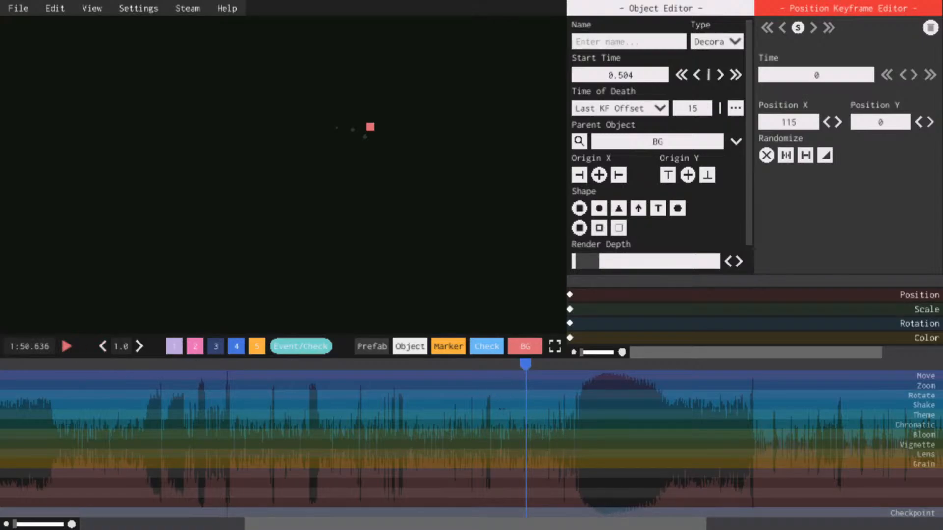
Return to the level's opening, examine the background squares with stop-and-go playback to about 0:14, and save
drag(563, 524, 260, 511)
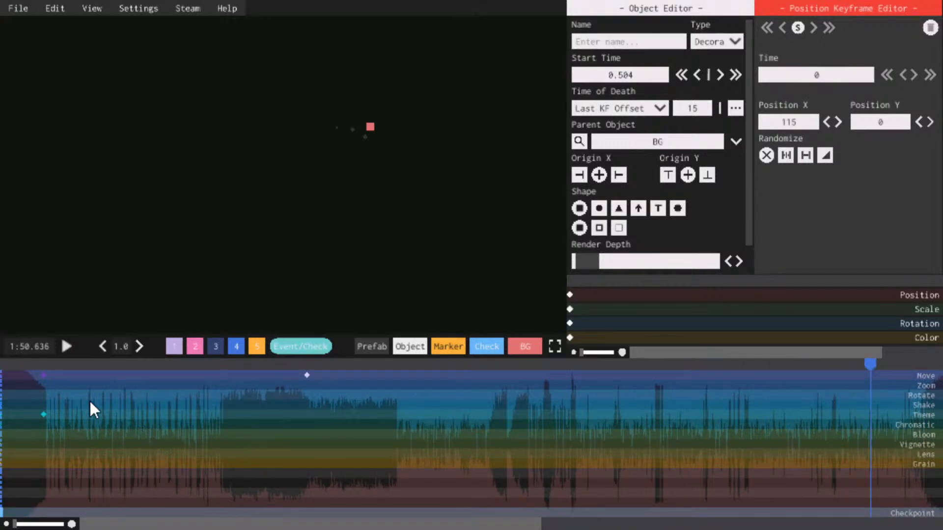
click(31, 368)
key(space)
key(ctrl+s)
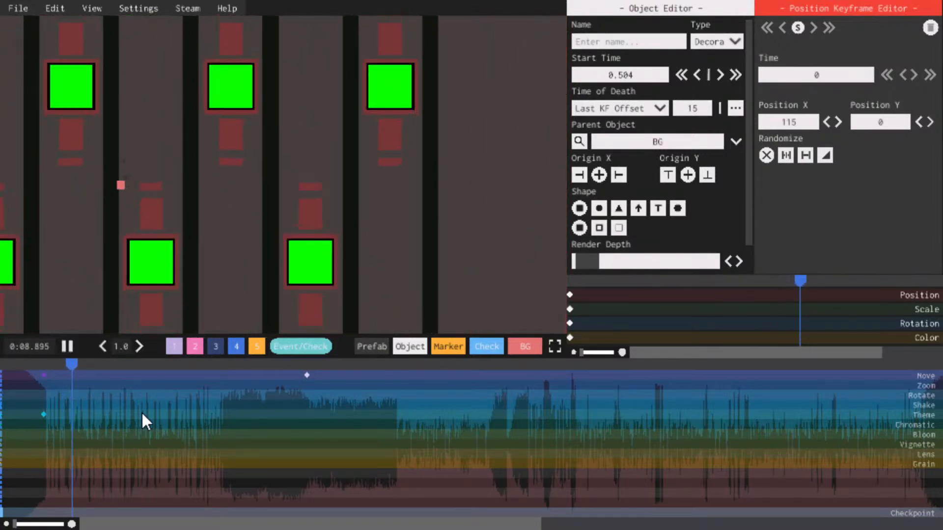
key(space)
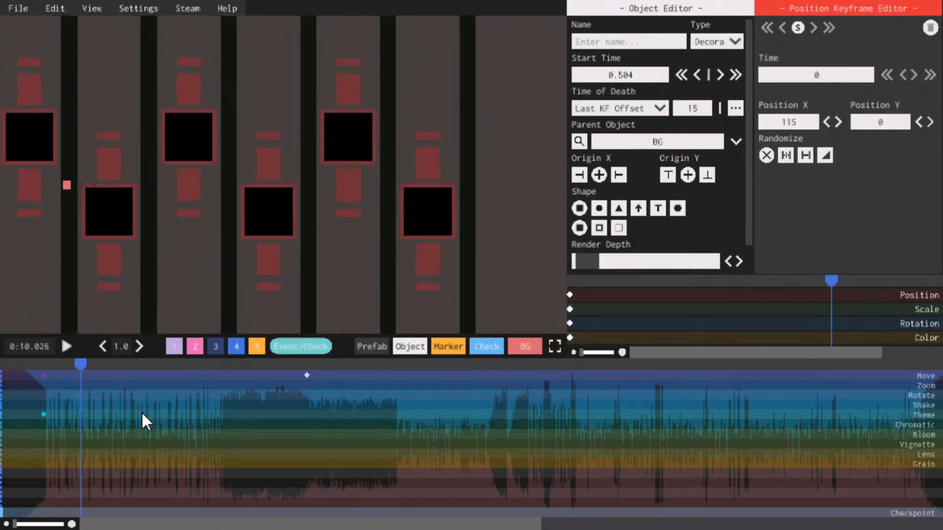
key(space)
key(space)
key(space)
key(space)
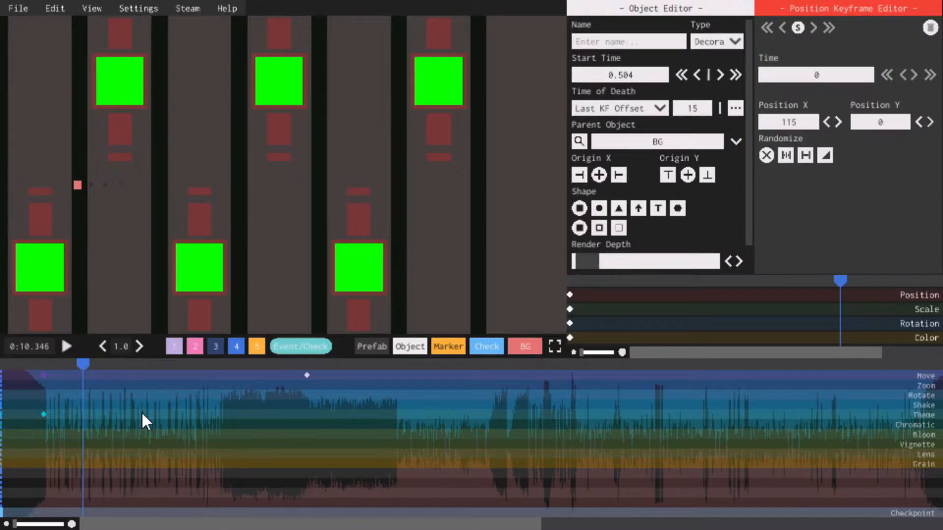
key(space)
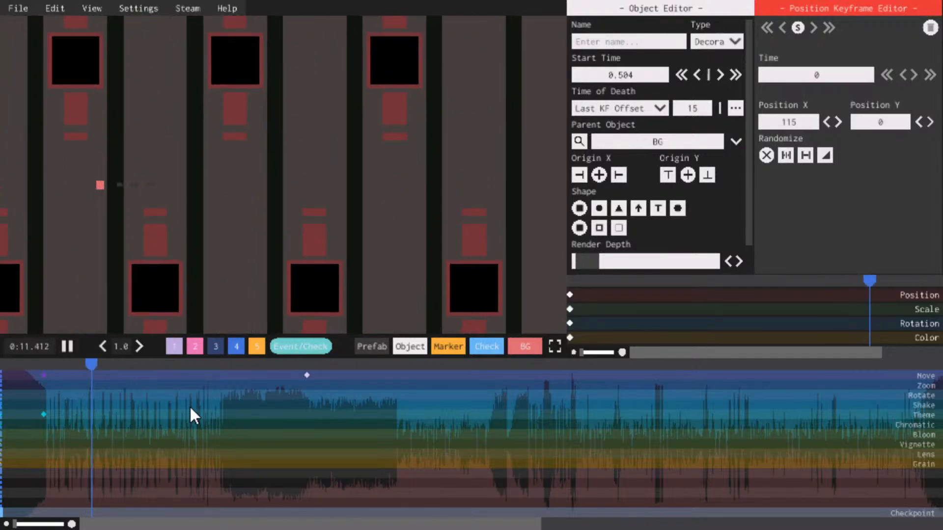
key(space)
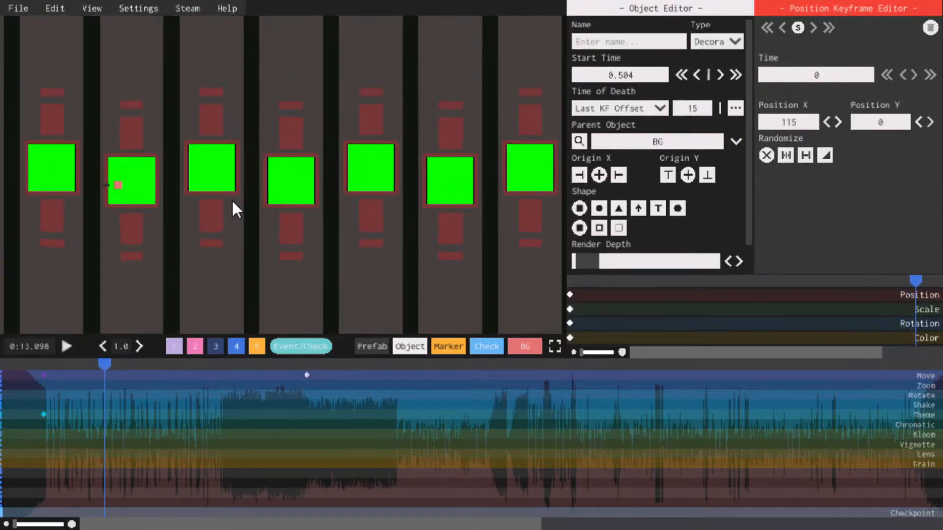
key(space)
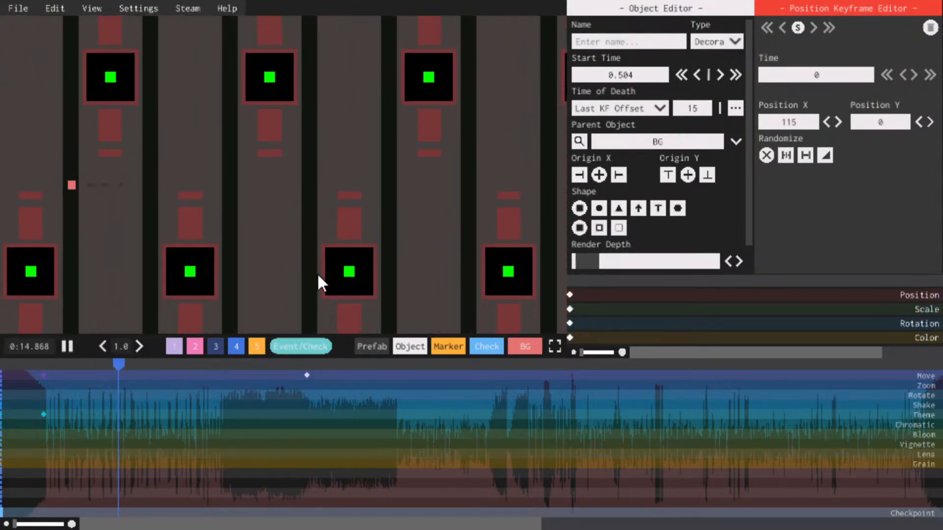
Play from about 0:30 to 0:53 to examine where the background columns scroll away, and save the level
click(251, 366)
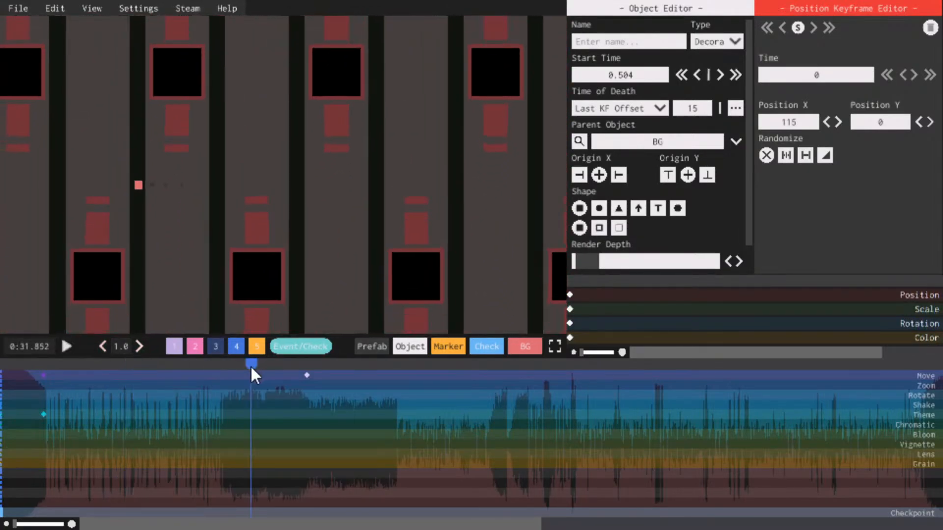
click(238, 366)
key(space)
key(space)
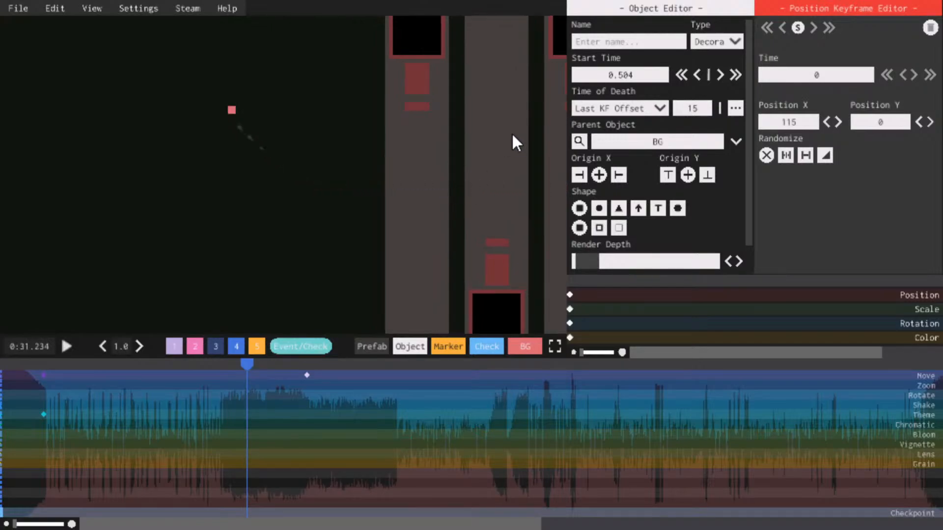
key(space)
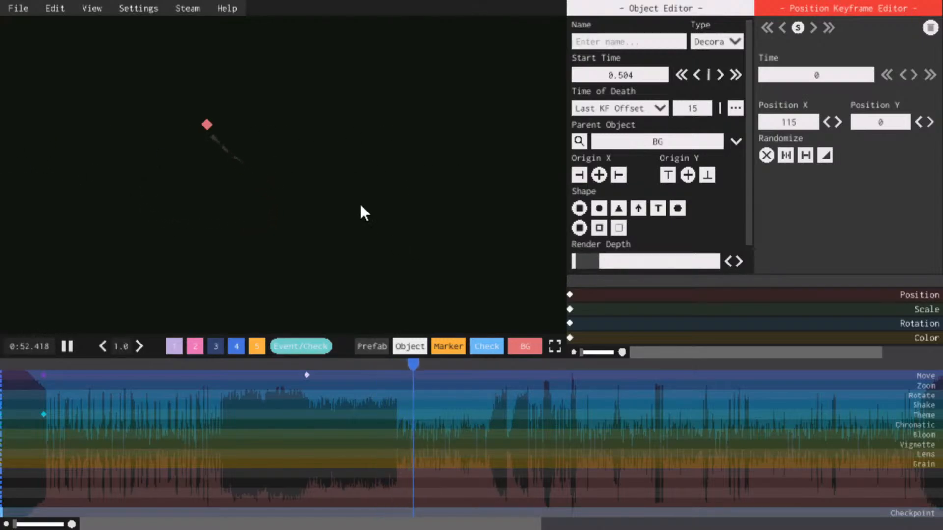
key(space)
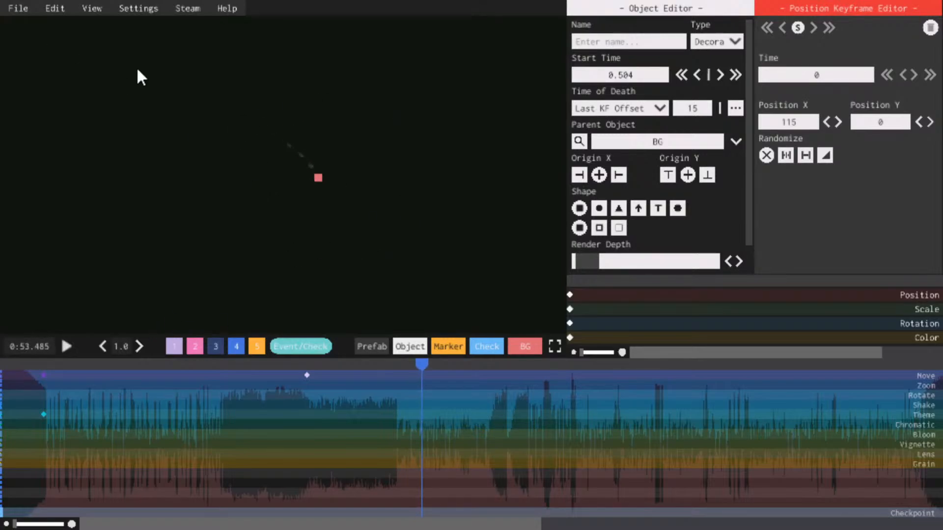
key(space)
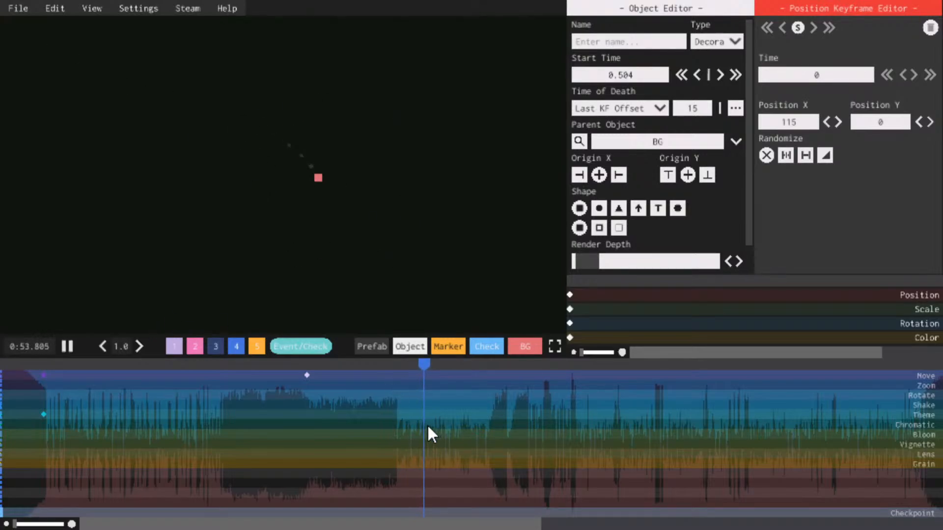
key(space)
key(ctrl+s)
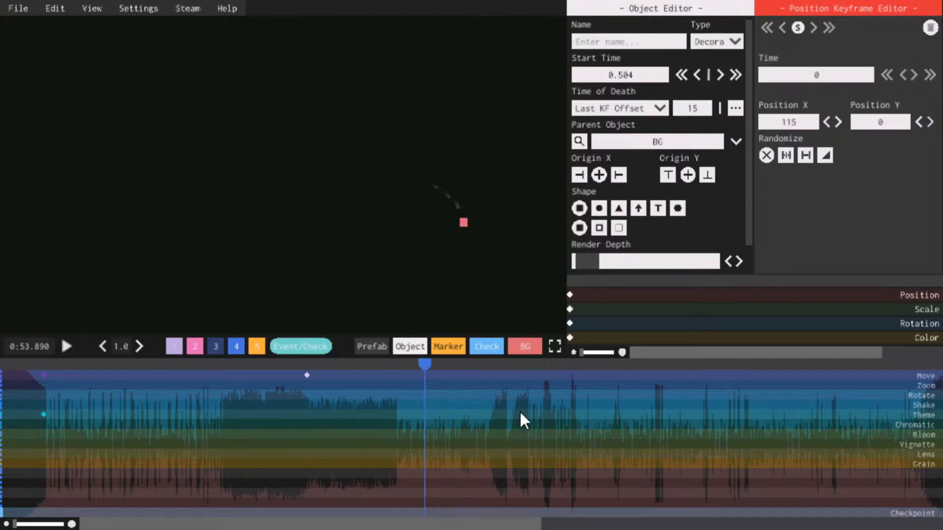
Play on from about 0:54, skip ahead, and review the level up to about 1:07
key(space)
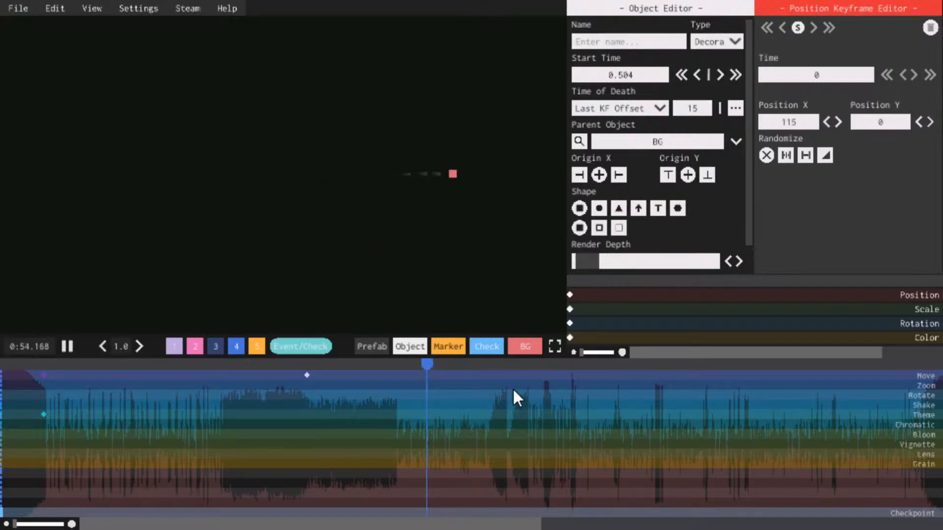
click(480, 364)
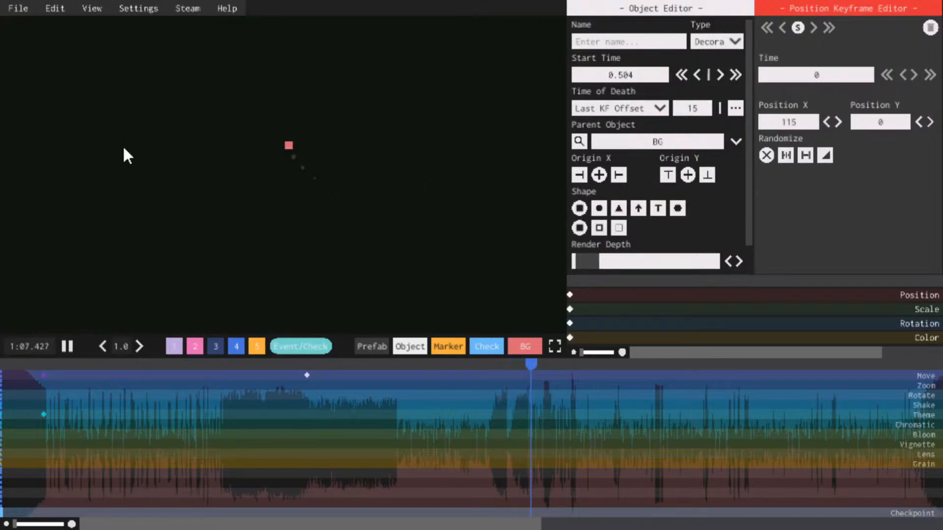
key(space)
click(19, 8)
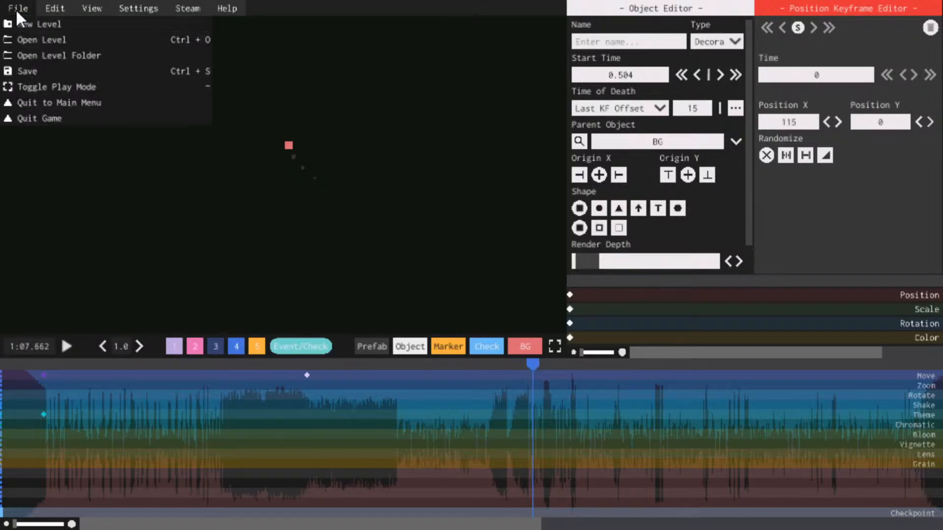
click(28, 36)
scroll(281, 166, up, 1)
scroll(283, 161, up, 15)
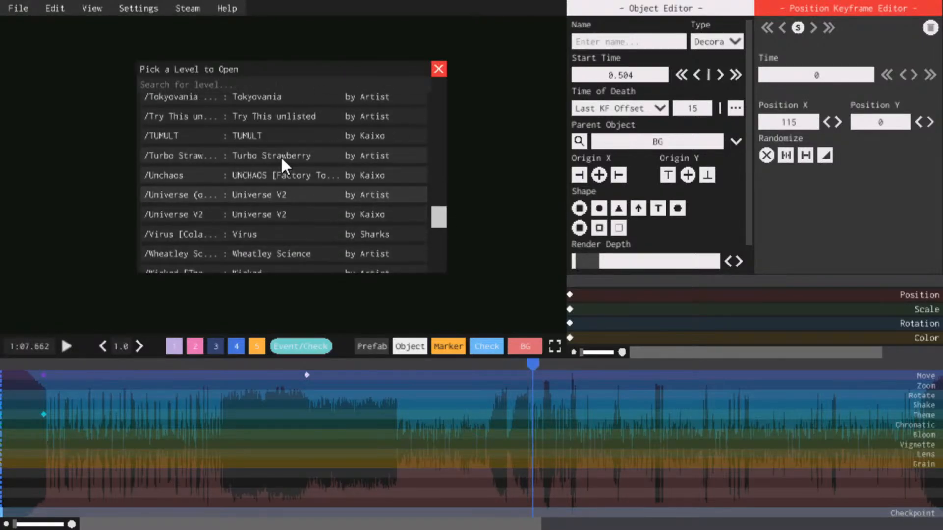
scroll(281, 157, up, 14)
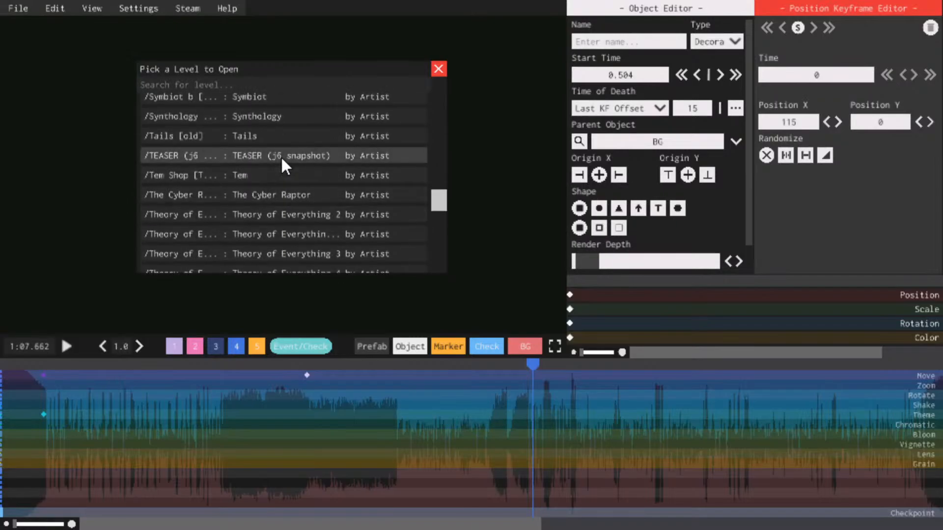
scroll(285, 151, up, 14)
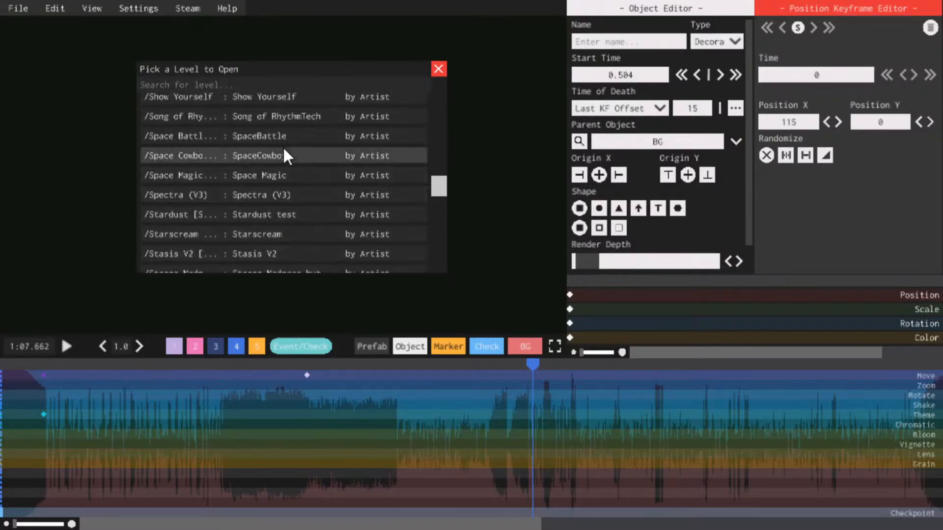
scroll(281, 146, up, 5)
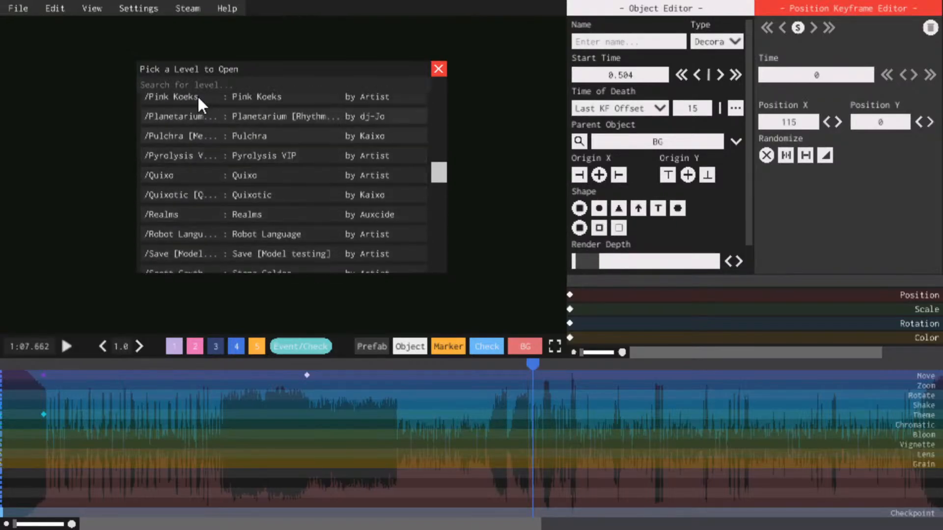
Quit the level to the main menu and start the editor again
click(15, 8)
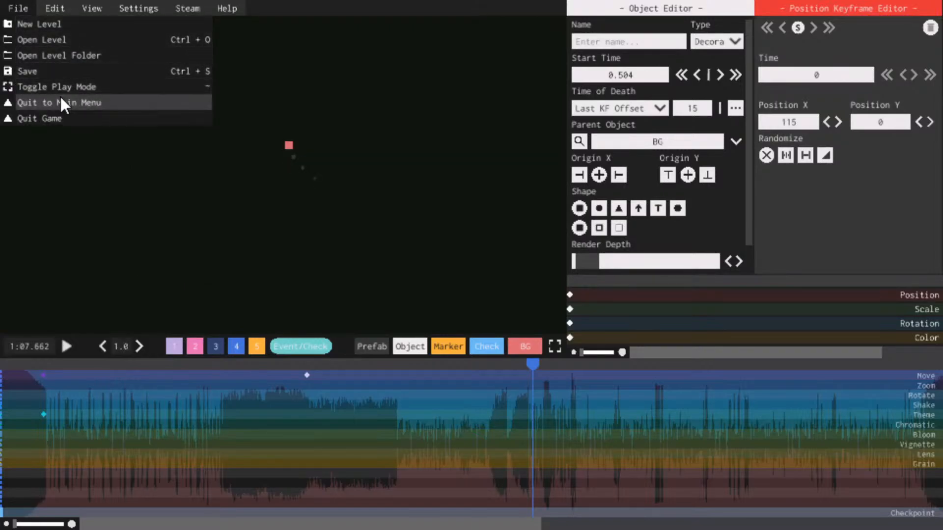
click(60, 102)
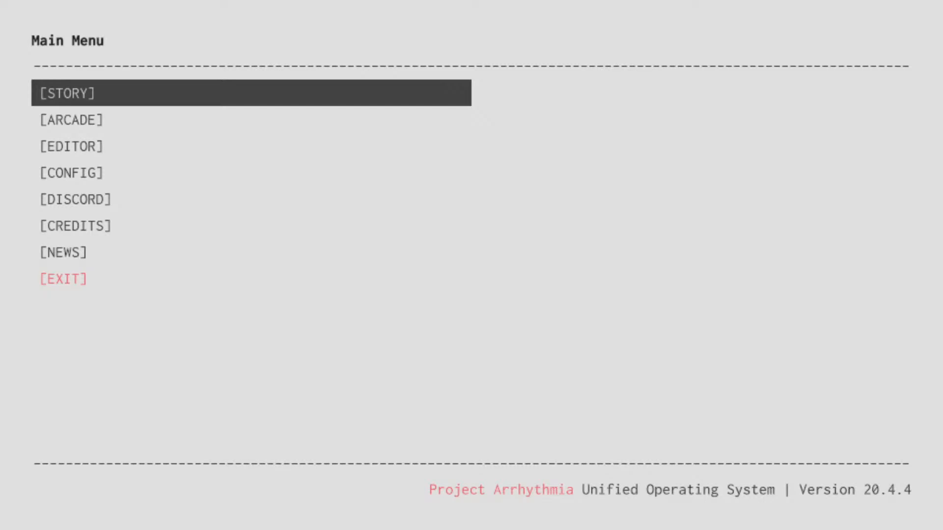
key(Down)
key(Down)
key(Return)
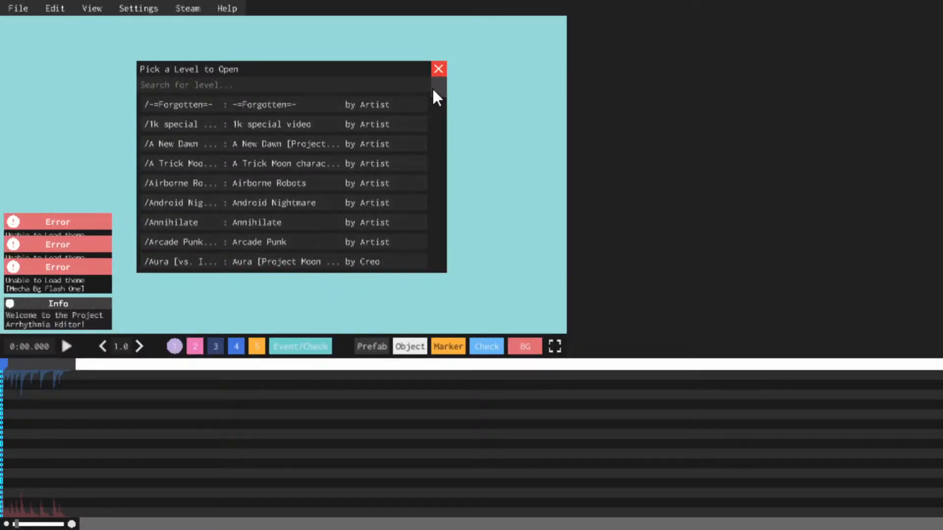
Find the Ravage V2 level stored as /Ravagev2 in the level list and open it
drag(432, 90, 429, 172)
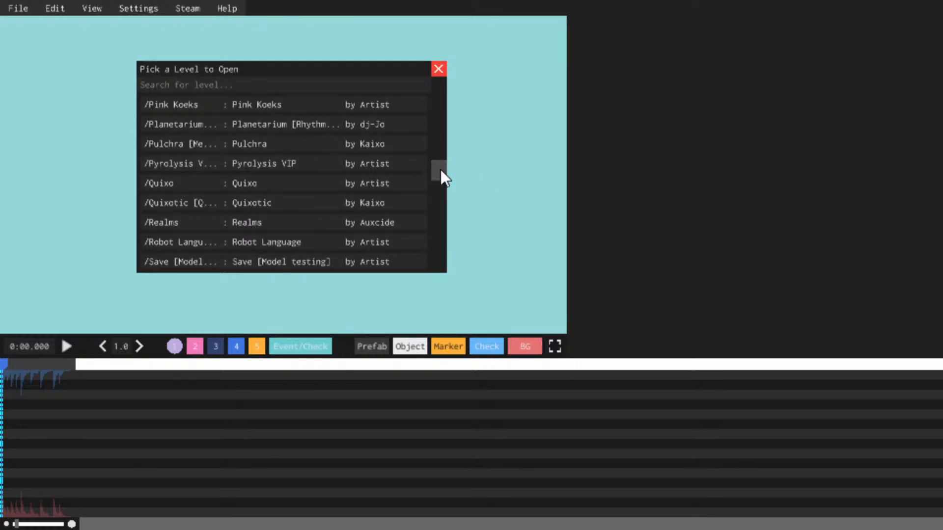
drag(440, 170, 428, 229)
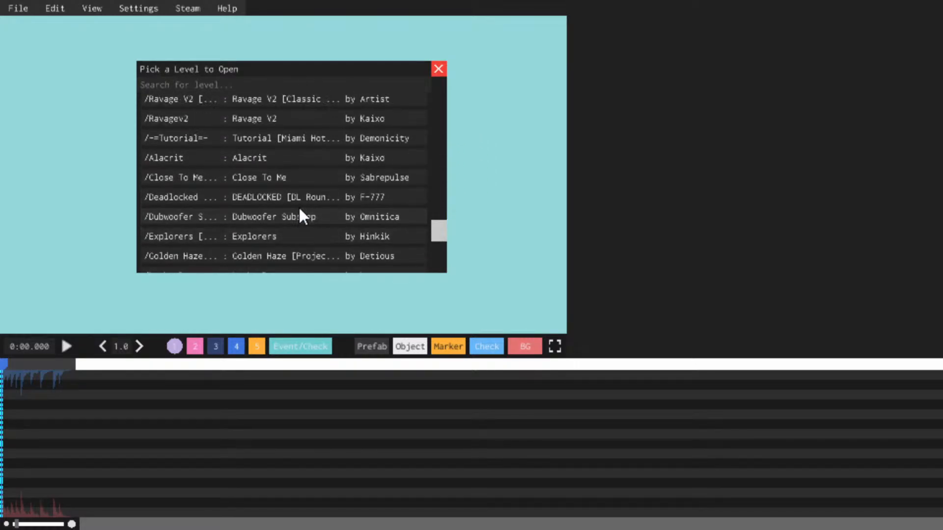
scroll(301, 211, up, 2)
scroll(300, 211, up, 1)
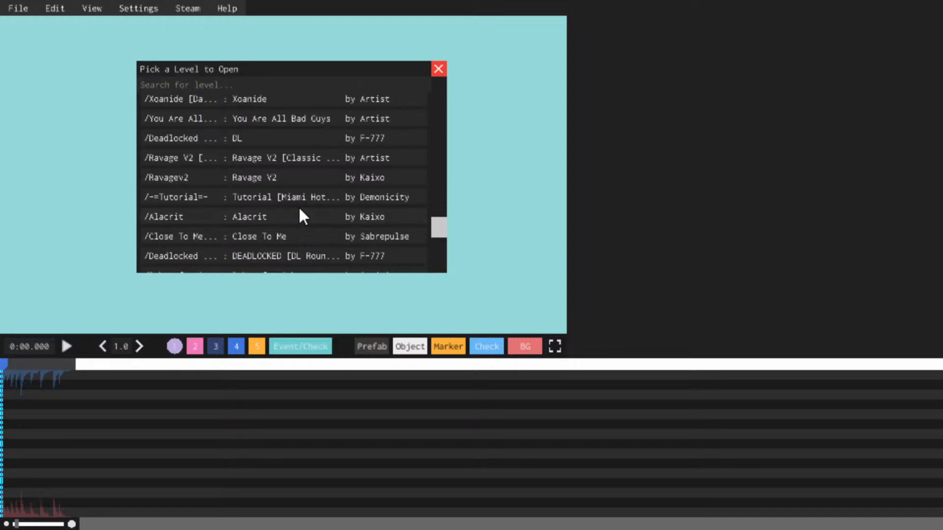
click(269, 160)
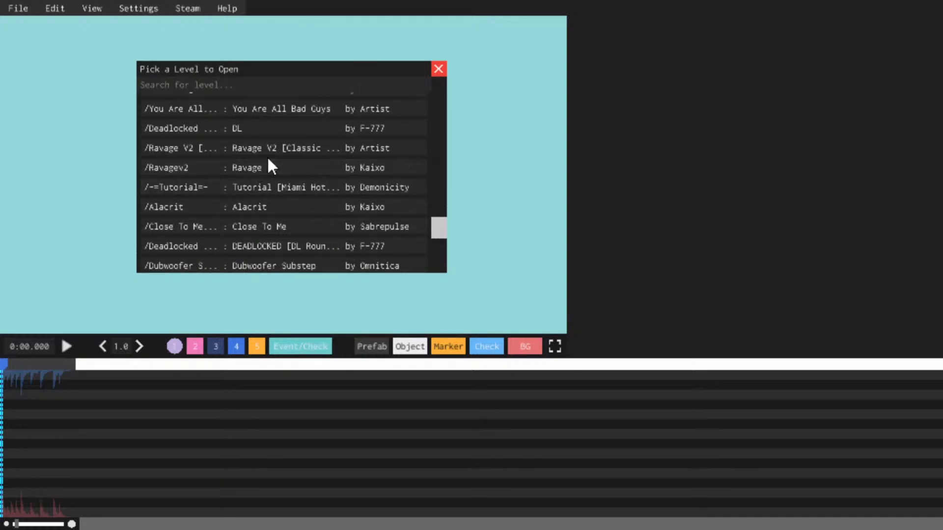
scroll(263, 155, up, 2)
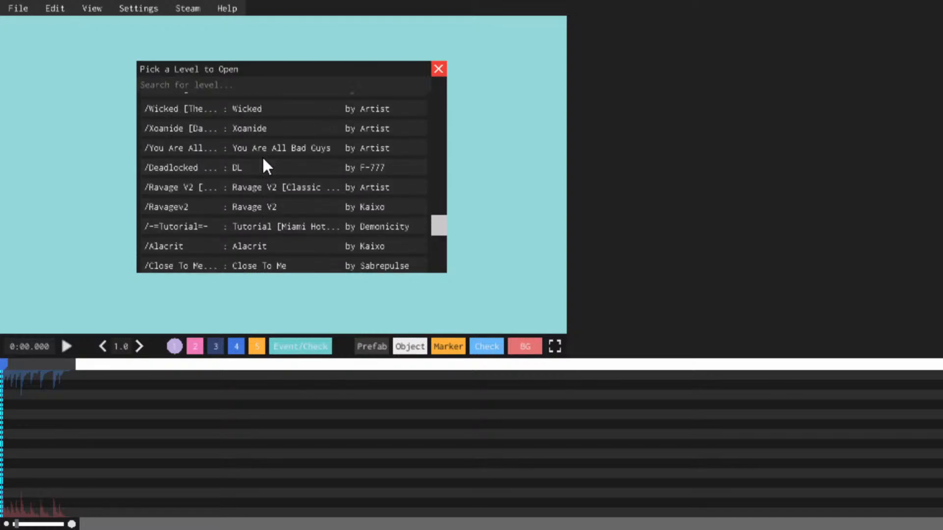
scroll(235, 179, up, 1)
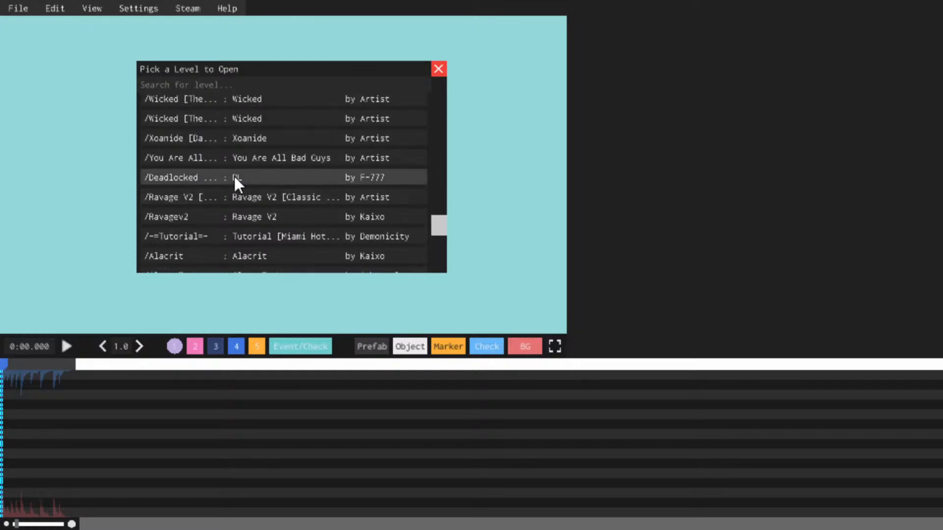
scroll(235, 176, up, 1)
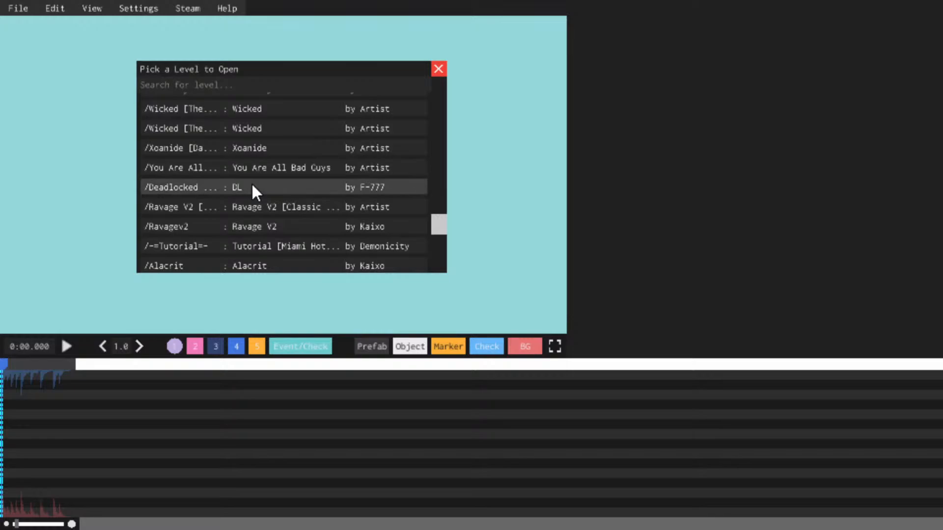
scroll(252, 185, down, 1)
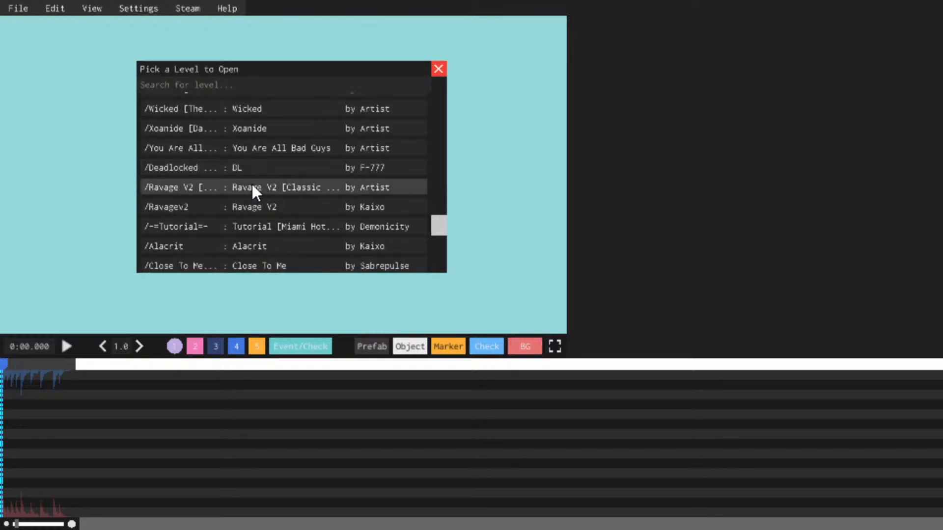
scroll(252, 187, down, 1)
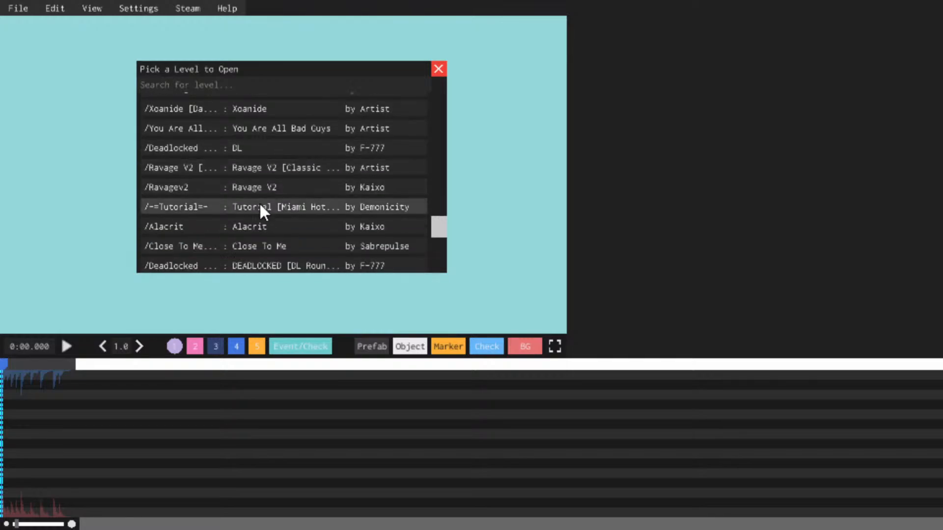
click(302, 189)
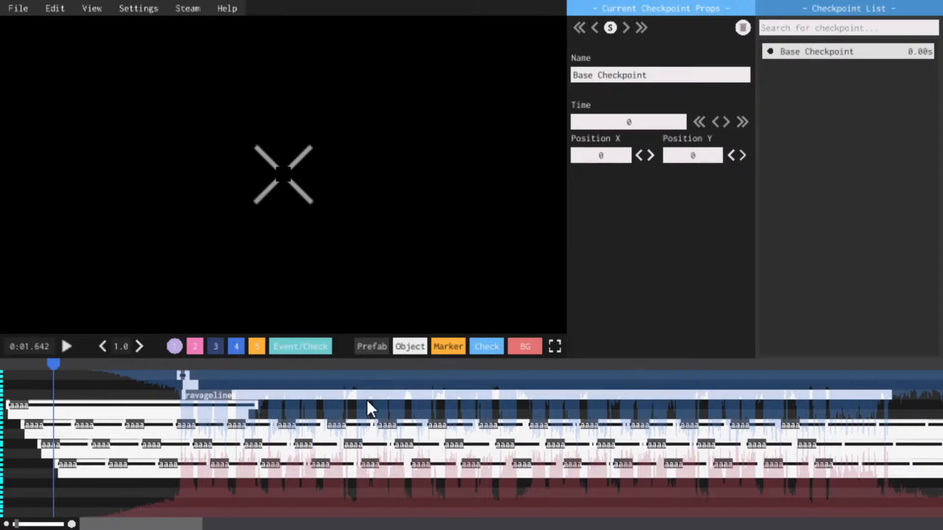
Select the ravagemainparent object and play the level's opening with a pause near 0:04, up to about 0:19
click(188, 375)
key(space)
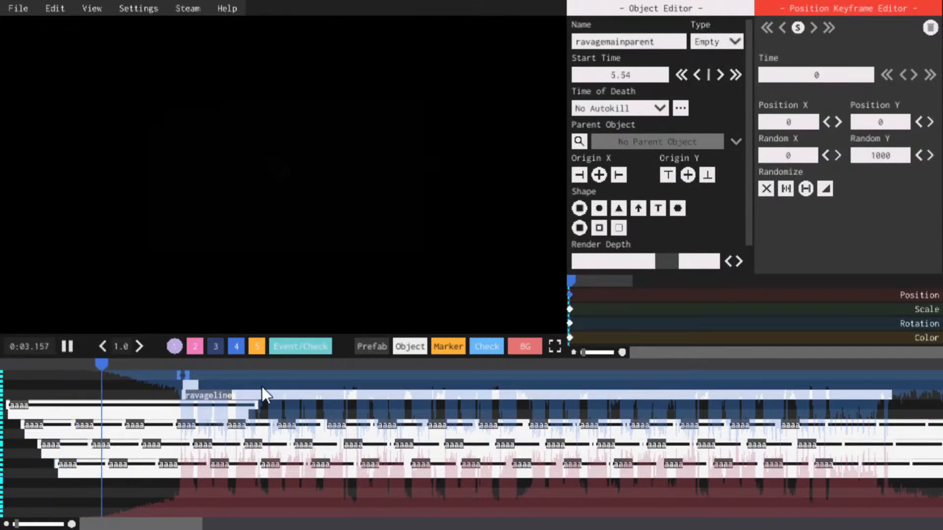
key(space)
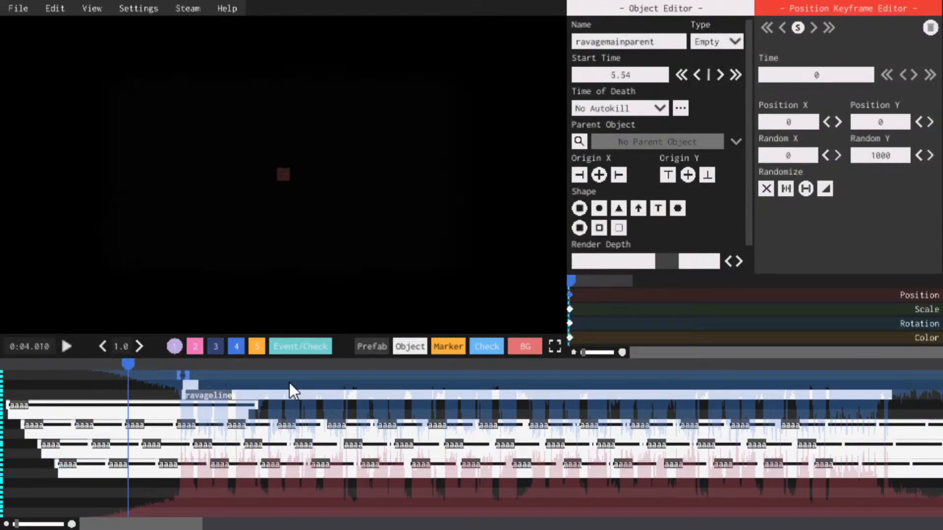
key(space)
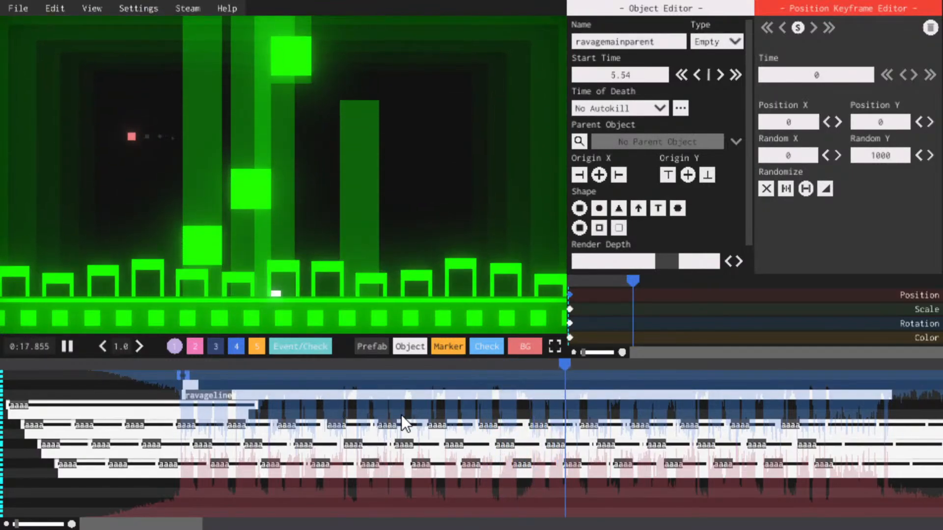
key(space)
Show a longer stretch of the timeline and play with pauses to about 0:36 to examine the horizontal green bars
scroll(399, 409, down, 5)
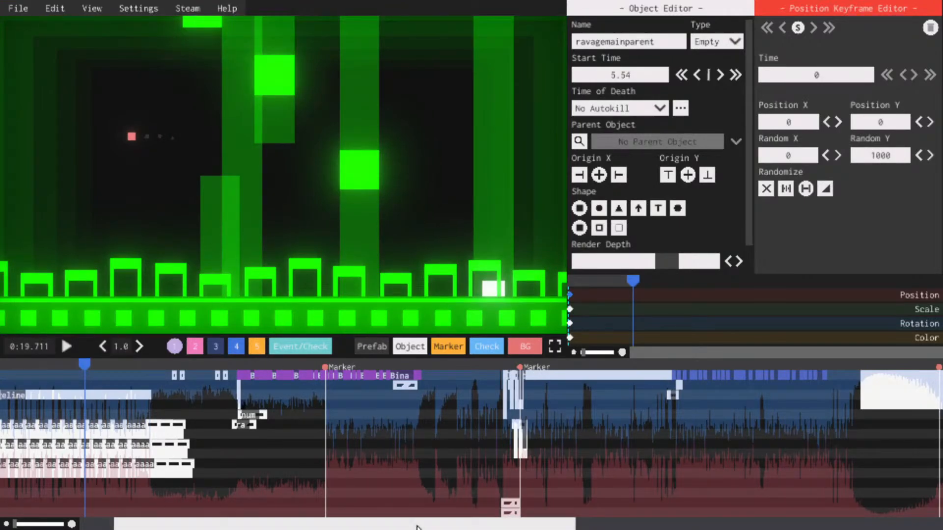
drag(416, 527, 383, 524)
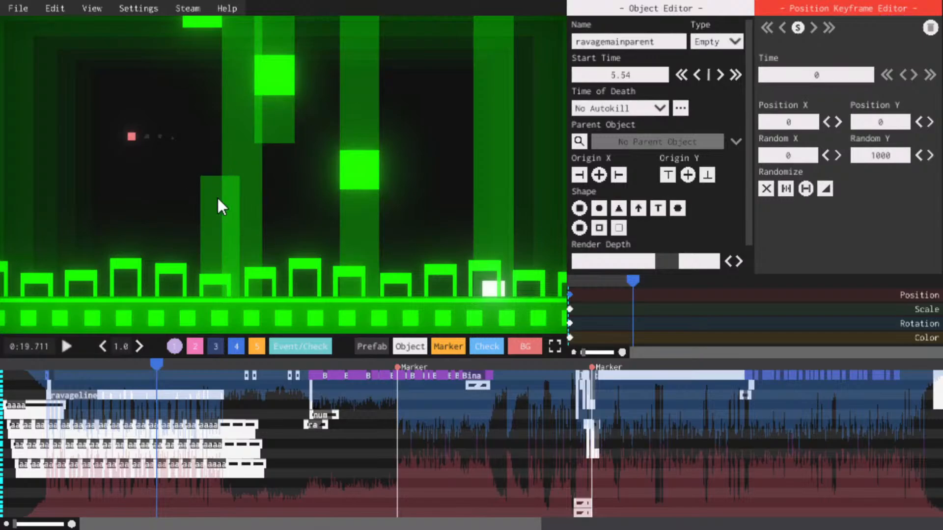
key(space)
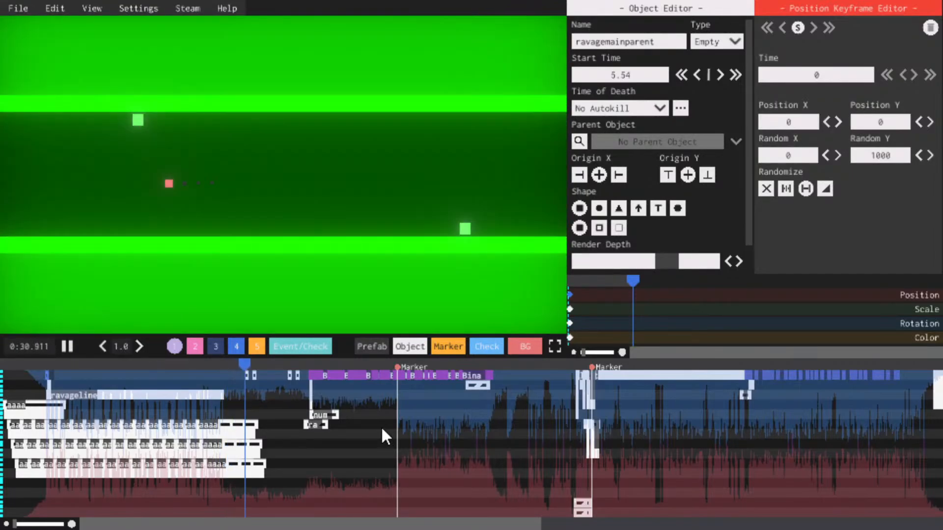
key(space)
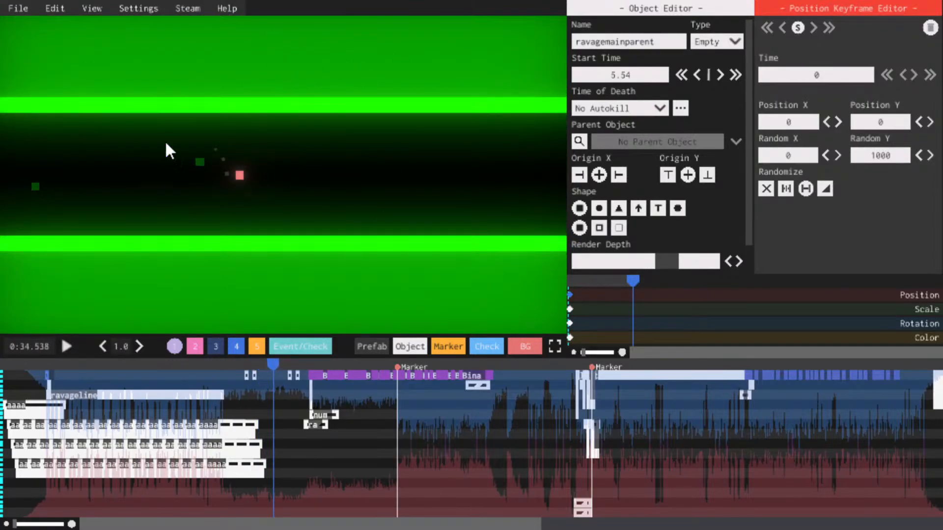
key(space)
key(space)
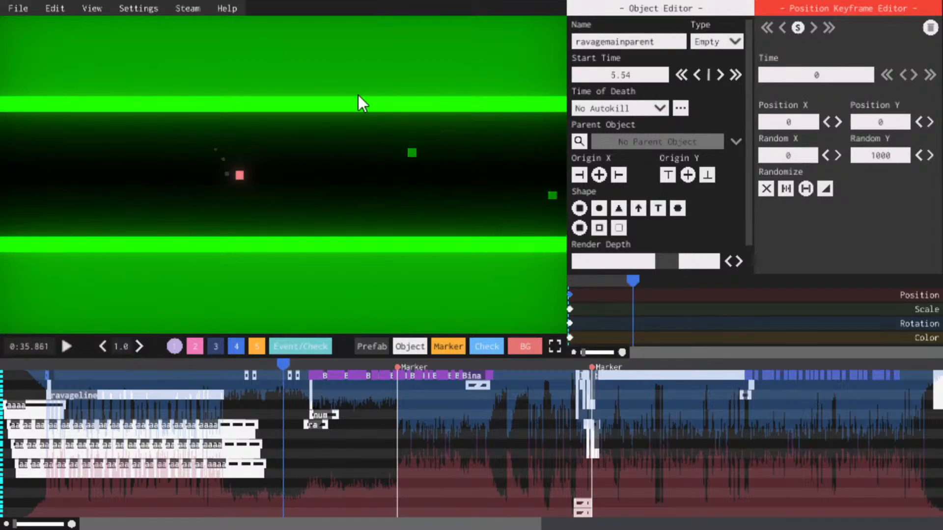
Play from about 0:36 to 1:06, pausing near 0:50 to examine the binary number rows
key(space)
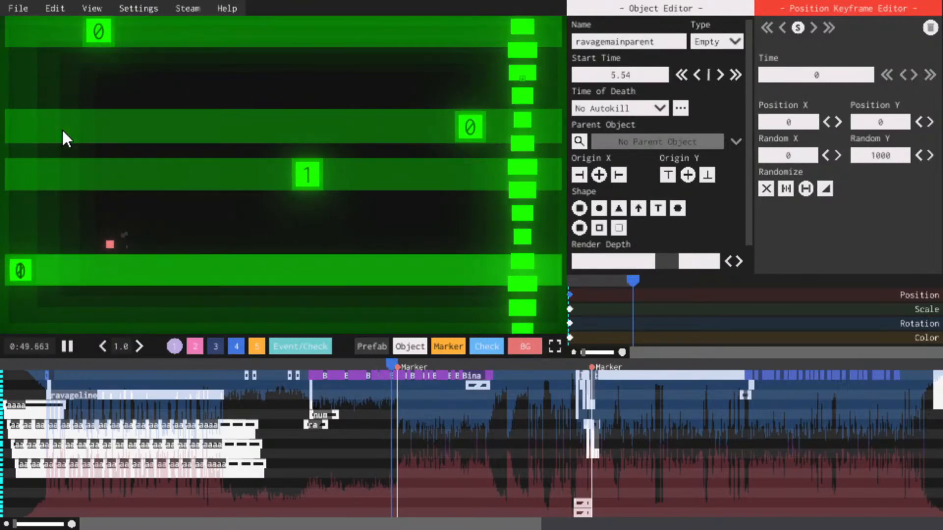
key(space)
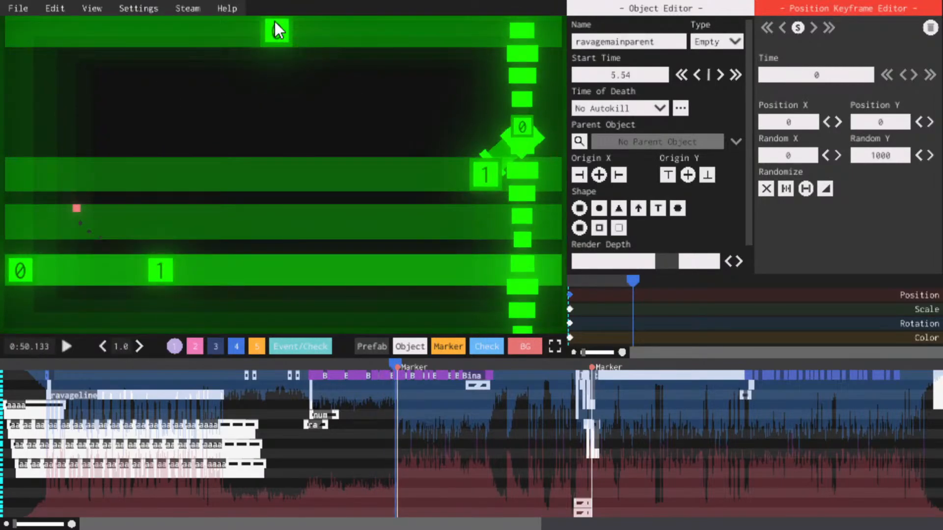
key(space)
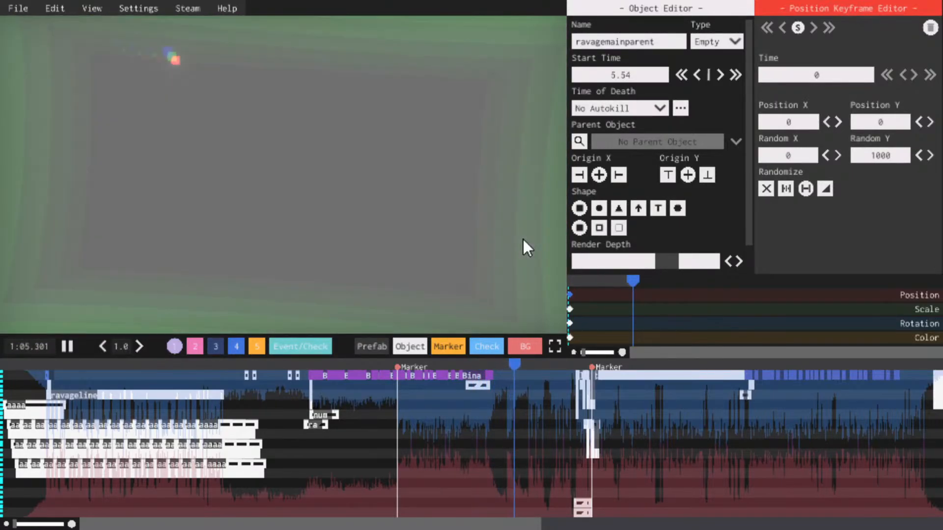
key(space)
Look through the objects on timeline layers 2 to 5, return to layer 1, and play on to about 1:11
click(201, 344)
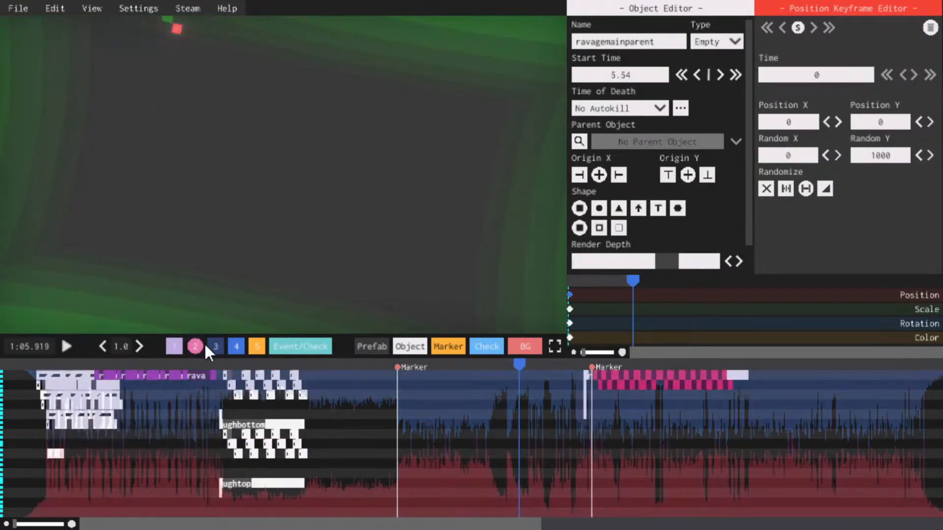
click(222, 344)
click(243, 347)
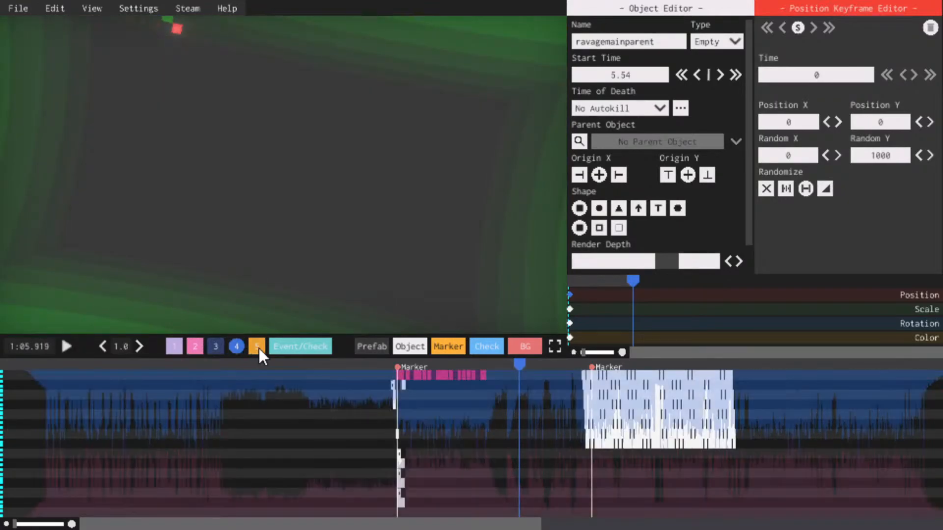
click(257, 347)
click(181, 347)
key(space)
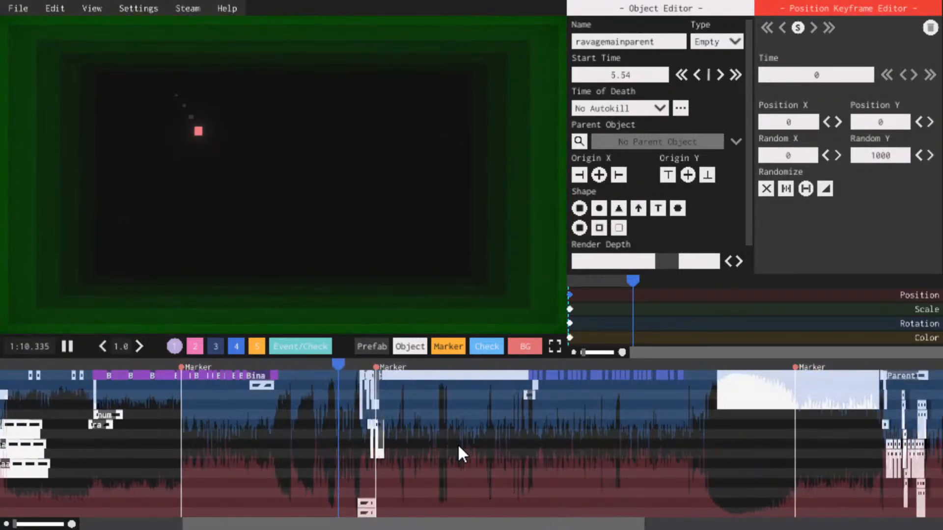
key(space)
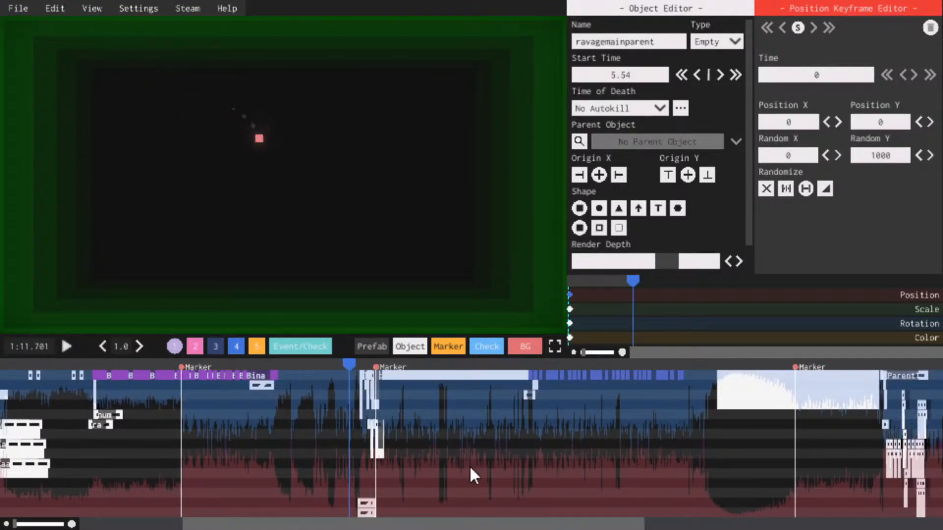
Play from about 1:11 to 1:27, pausing near 1:25 and 1:26 to examine the side cannons and horizontal beams
key(space)
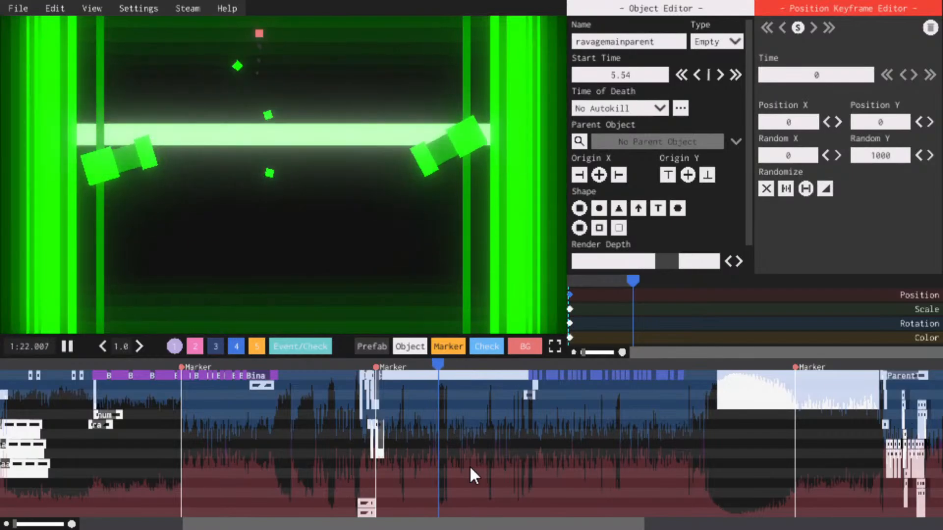
key(space)
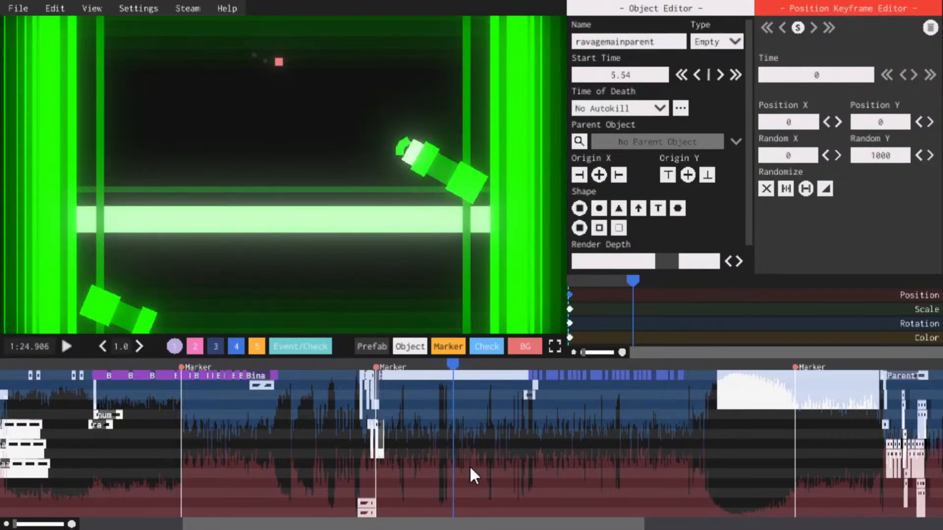
key(space)
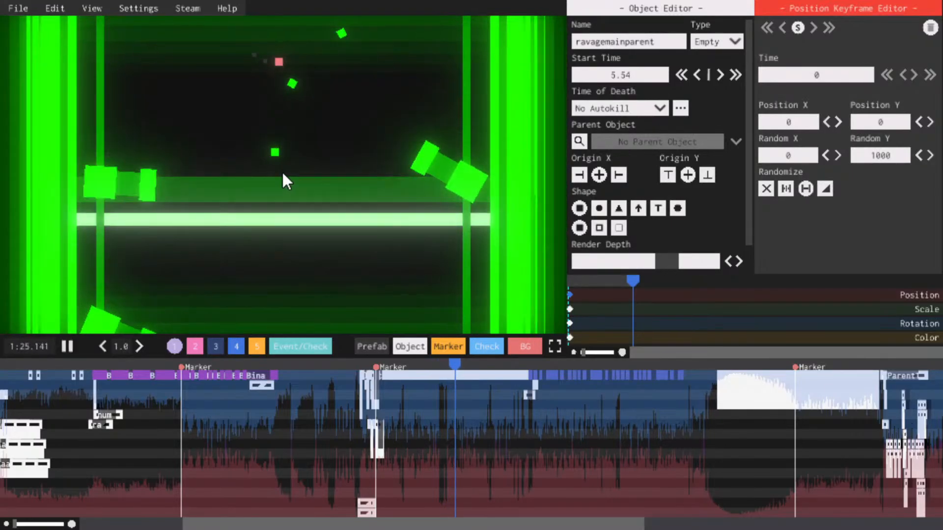
key(space)
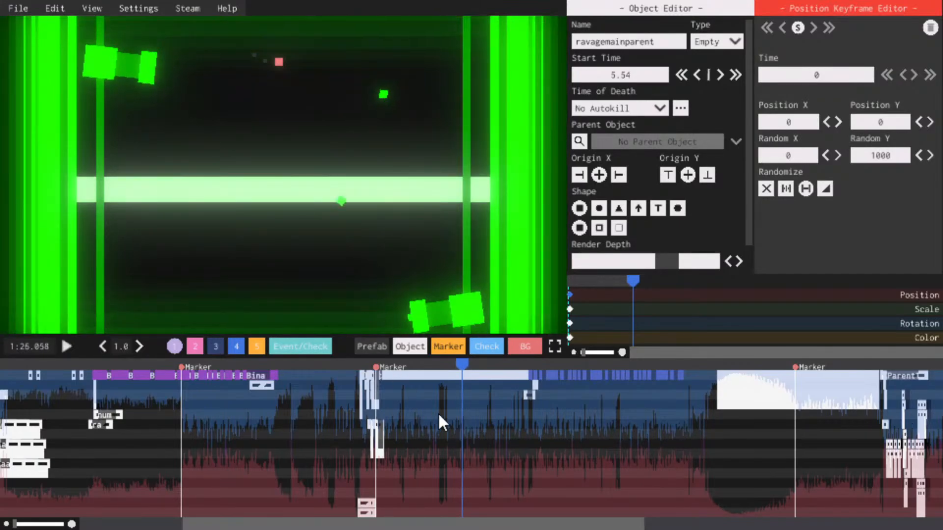
key(space)
key(space)
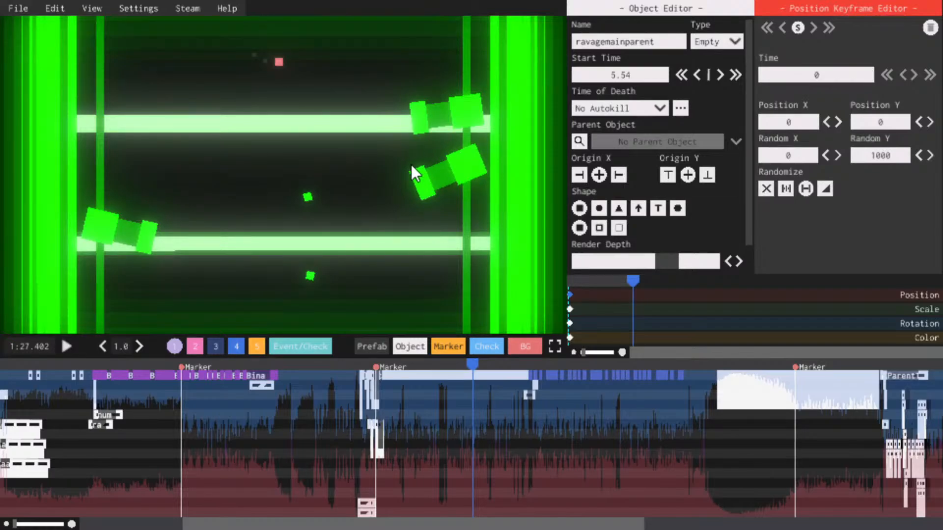
Play with pauses from about 1:27 to 2:10 to review the cannon section, the vertical beams and the framed section
key(space)
key(space)
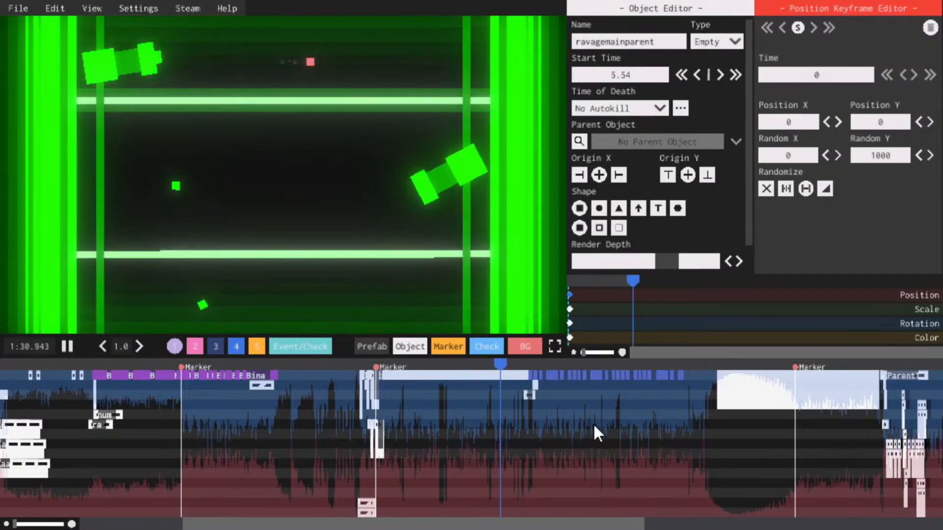
key(space)
key(space)
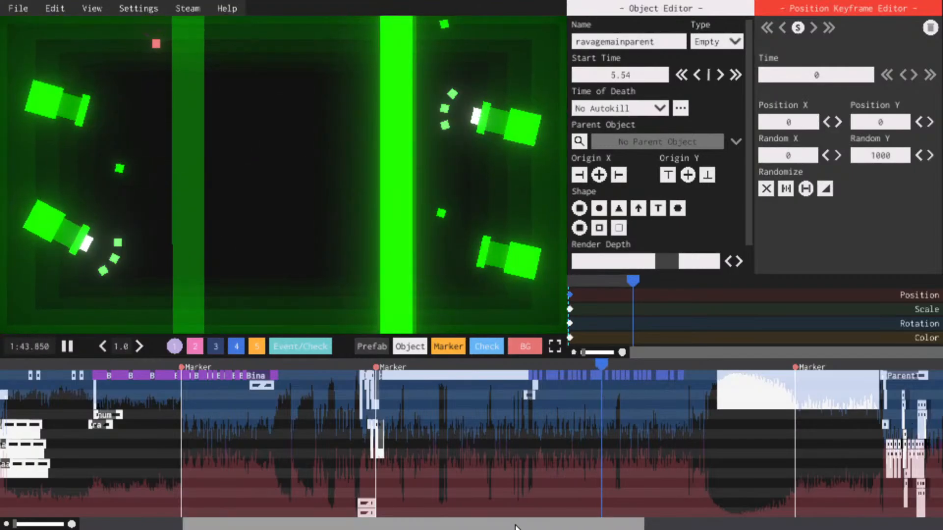
drag(514, 526, 613, 522)
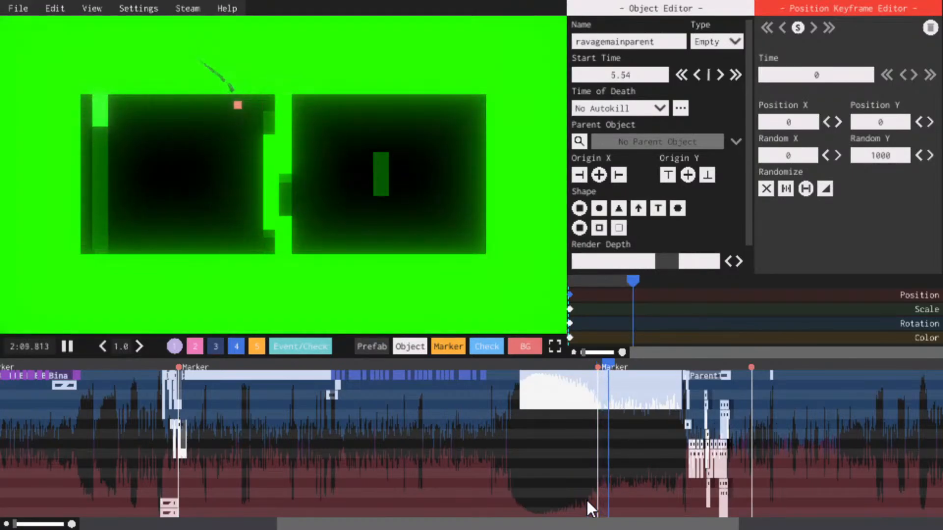
key(space)
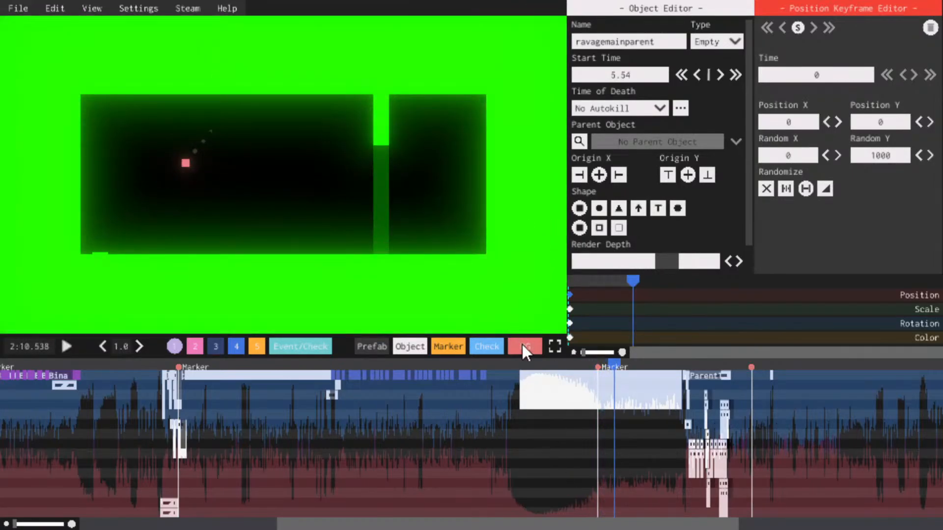
Go back and replay the rotating rectangular frame, starting again from about 2:02 and pausing near 2:05
click(522, 363)
key(space)
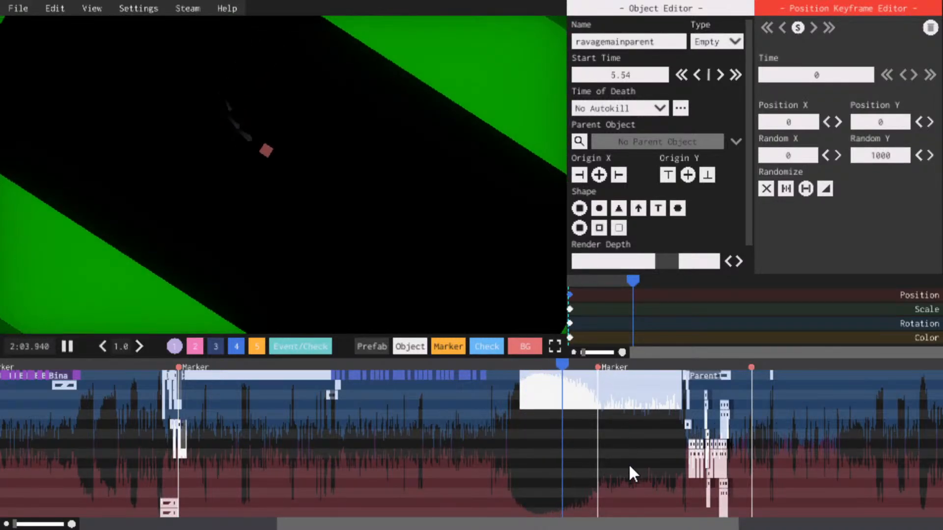
key(space)
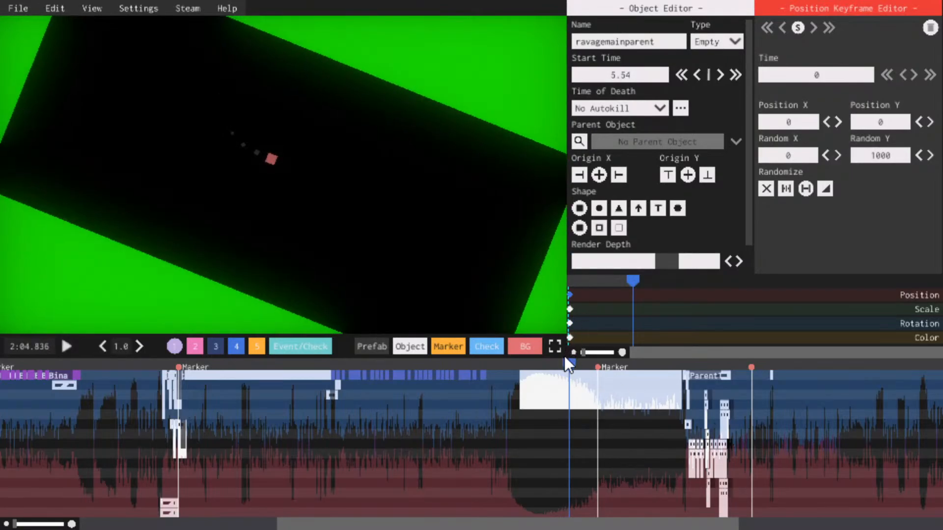
drag(564, 363, 549, 341)
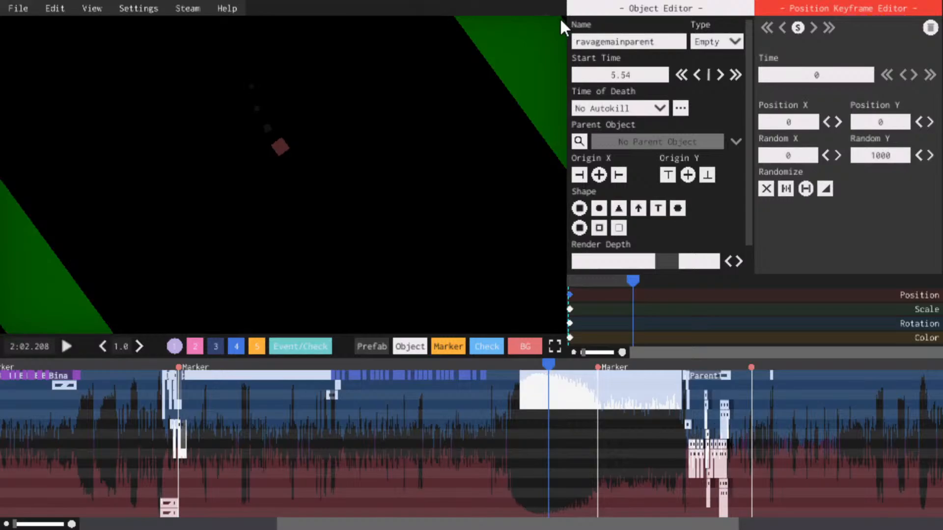
key(space)
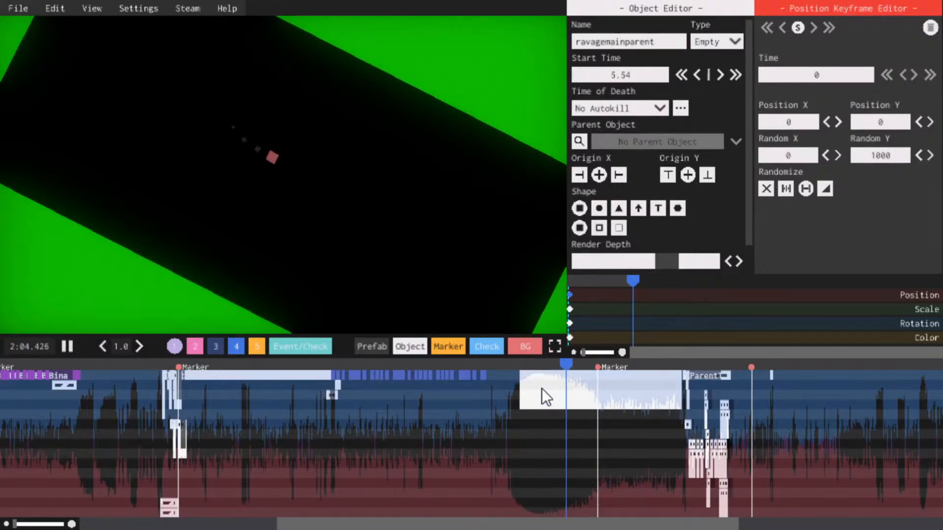
key(space)
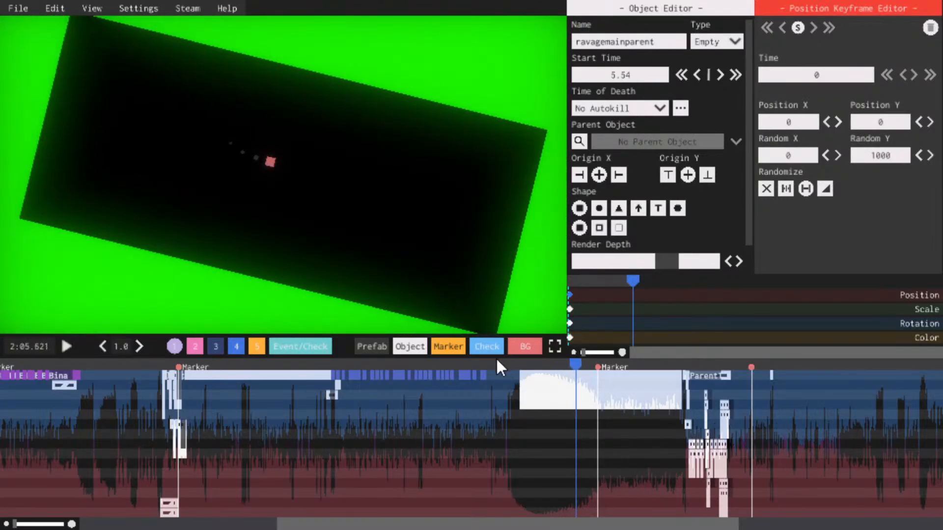
Replay from just before the large block of waveform objects, skip forward within it, and pause near 2:11 at the vertical bars
click(494, 362)
key(space)
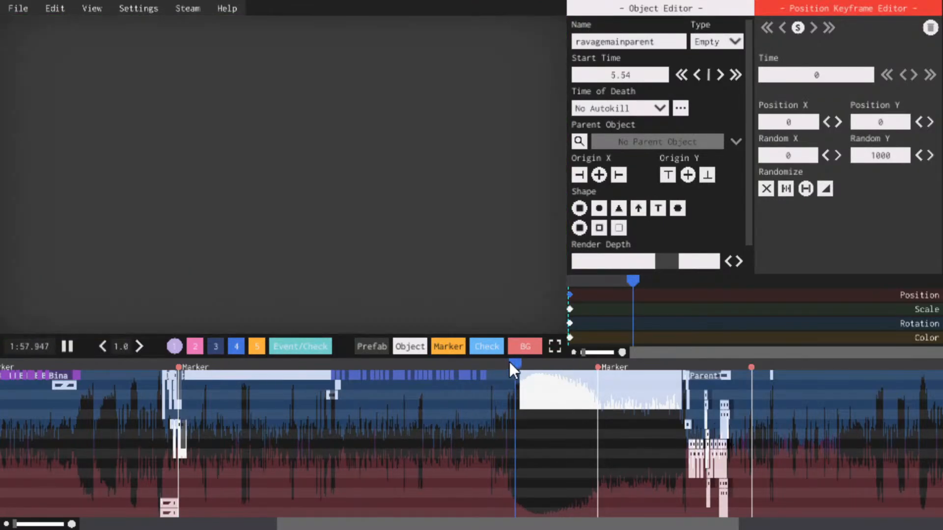
drag(509, 362, 580, 361)
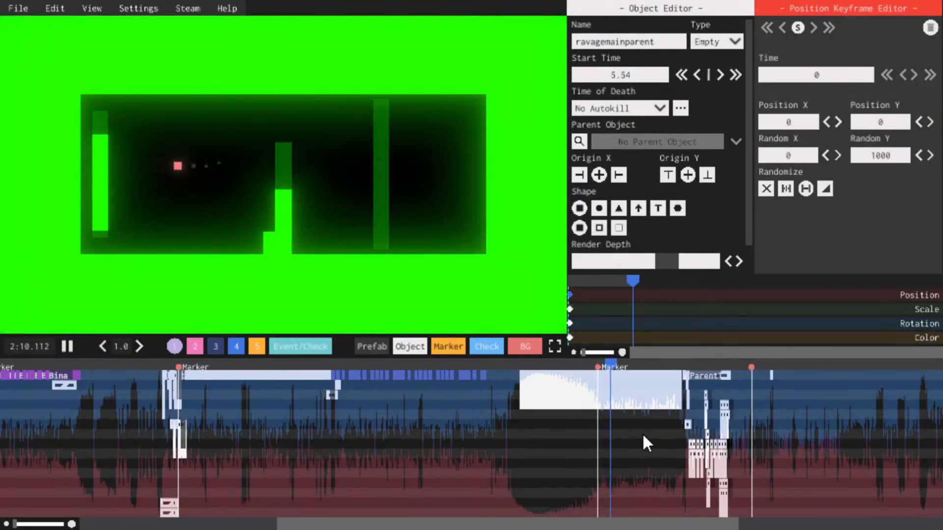
key(space)
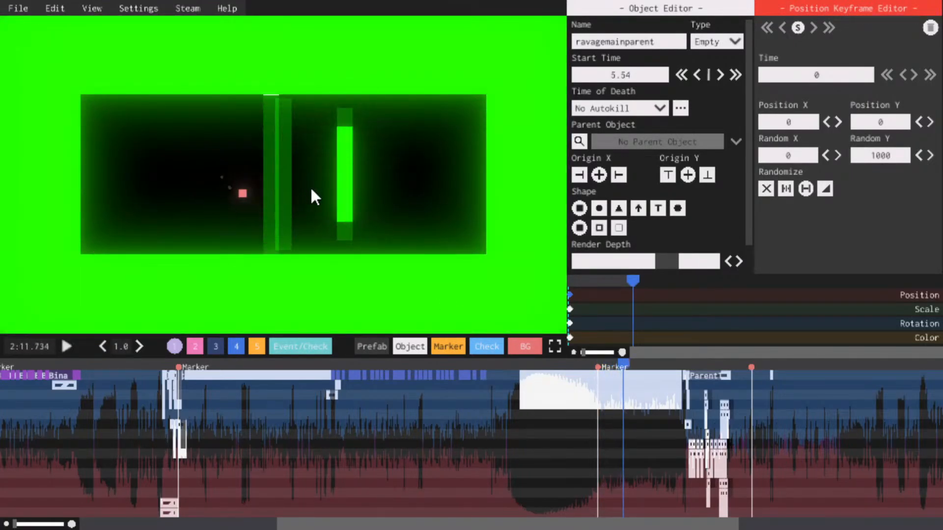
Play to about 2:26, return to 2:18, and replay with pauses to about 2:25 to examine the wall bars and cannon attacks
key(space)
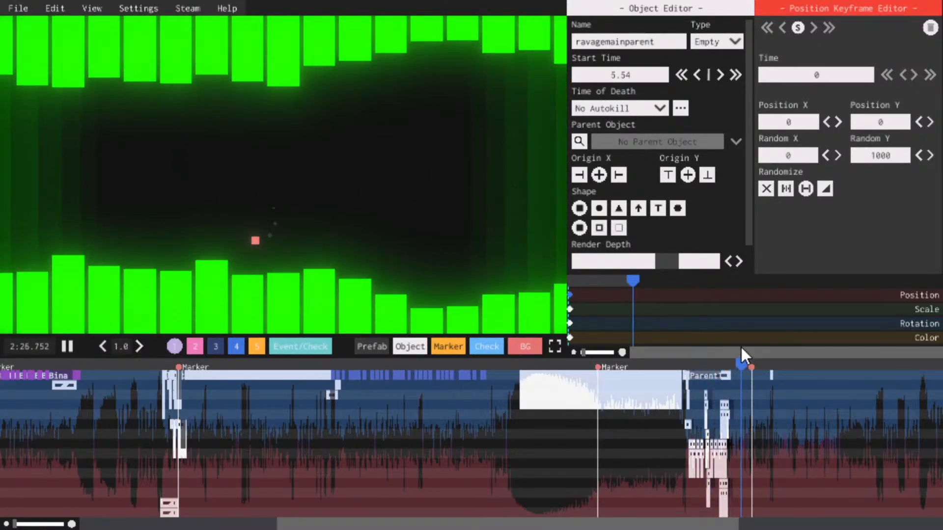
click(680, 364)
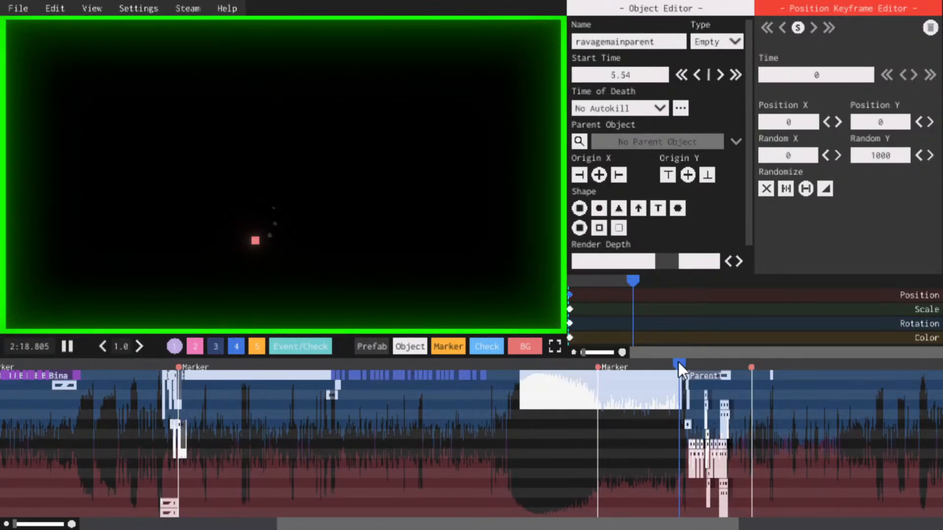
key(space)
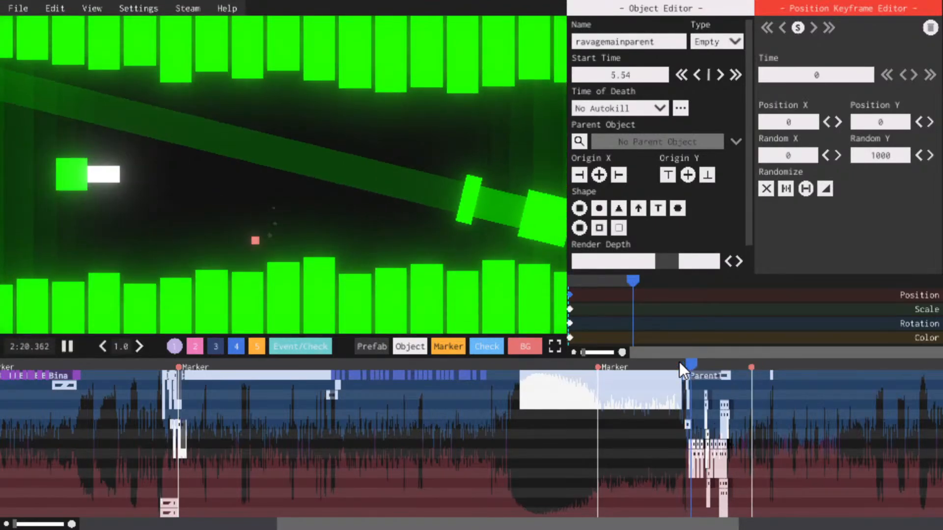
key(space)
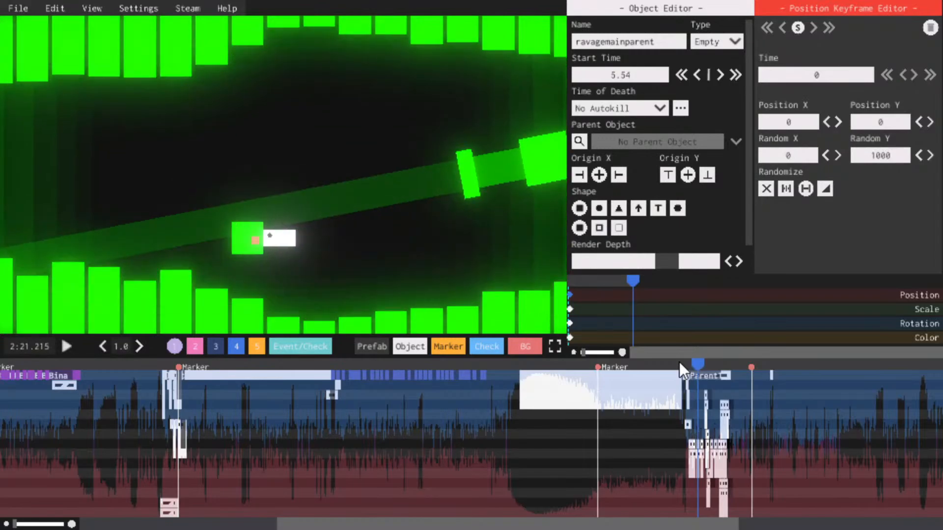
key(space)
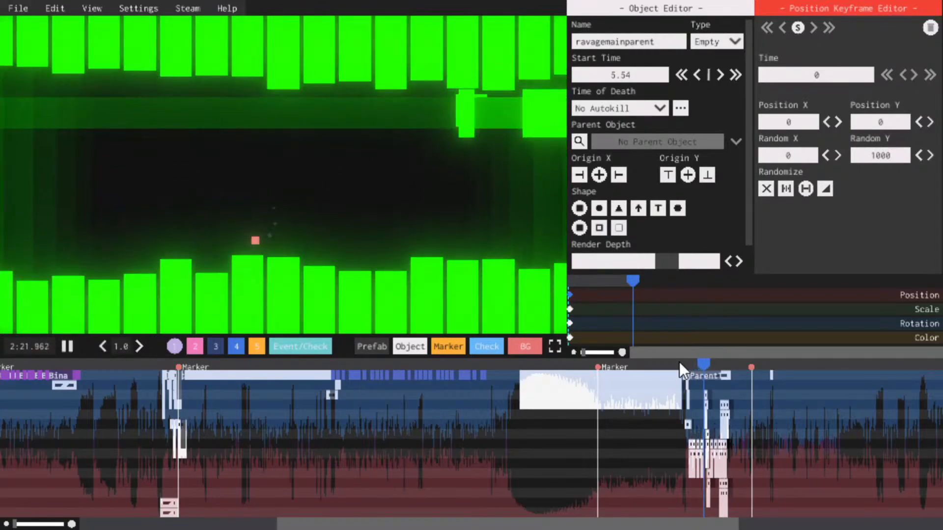
key(space)
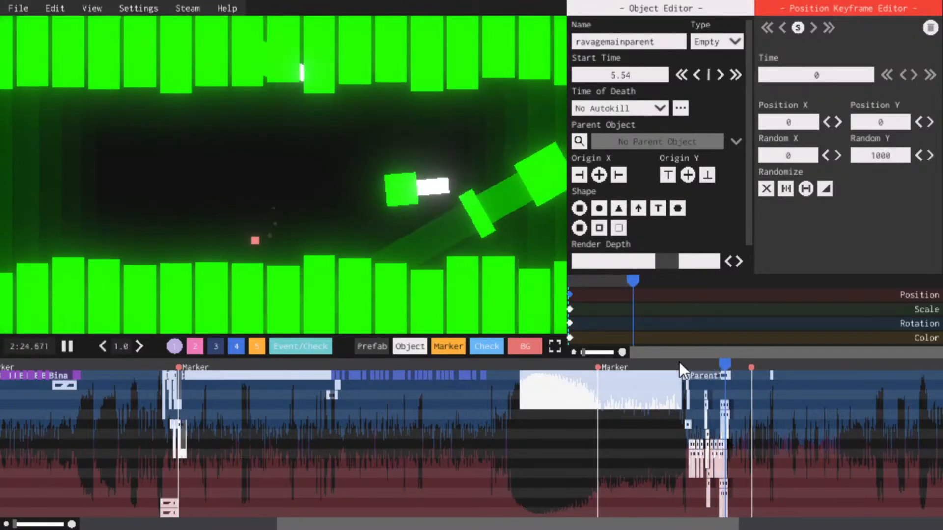
key(space)
key(space)
key(space)
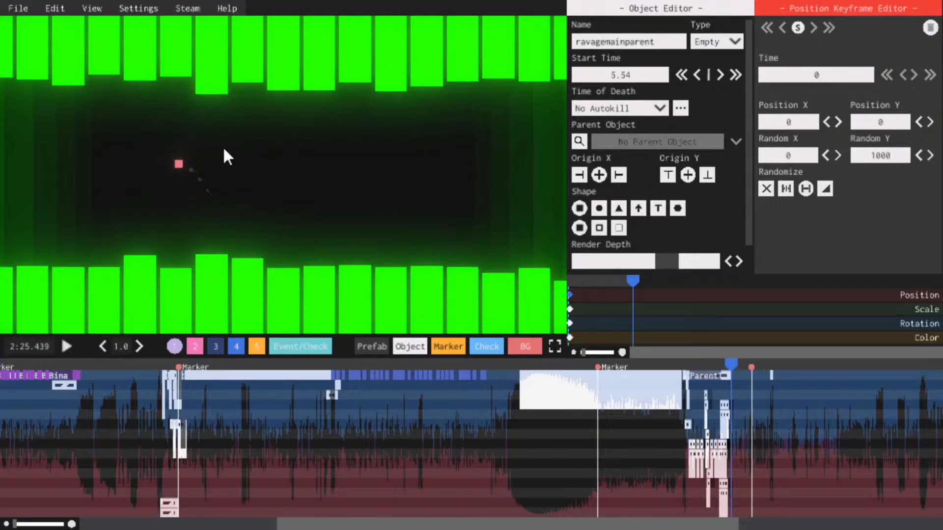
Move back to just before 2:22 and play with short pauses to about 2:23 to examine the cannon and its projectile
drag(713, 367, 698, 362)
key(space)
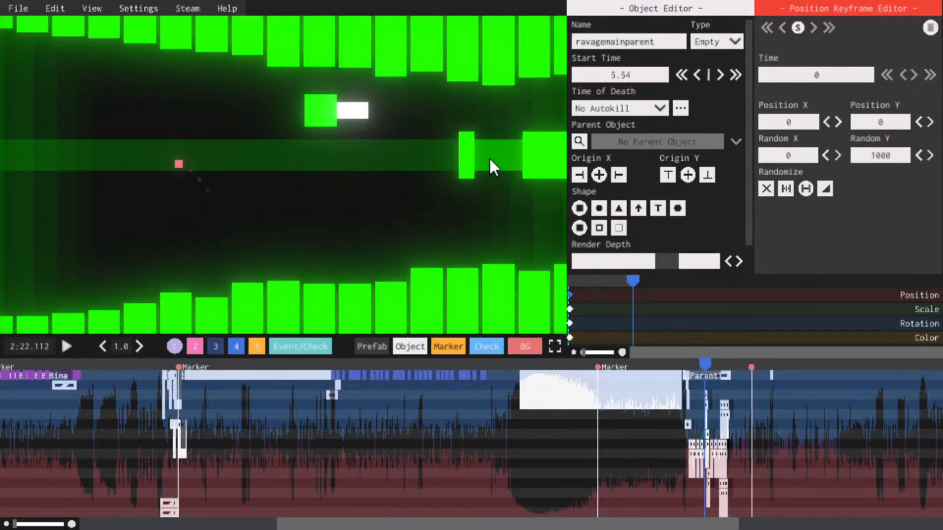
key(space)
key(space)
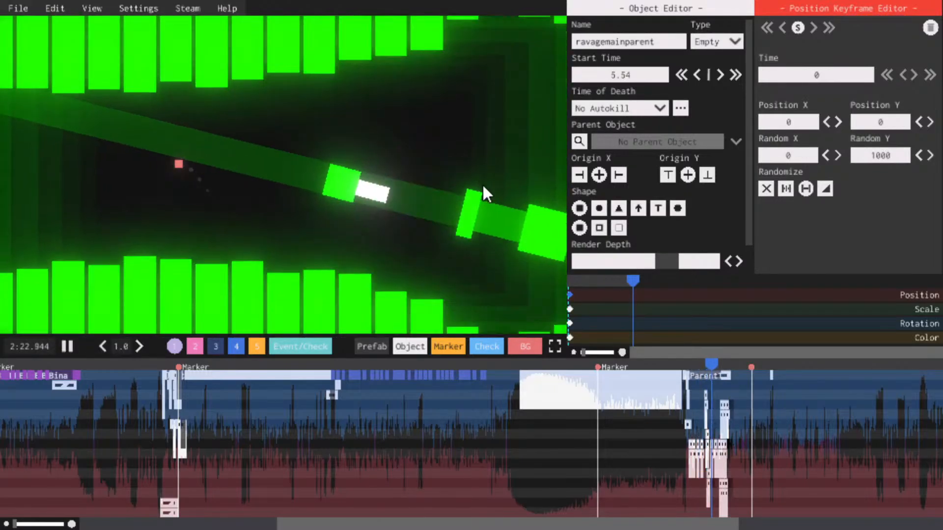
key(space)
key(space)
key(space)
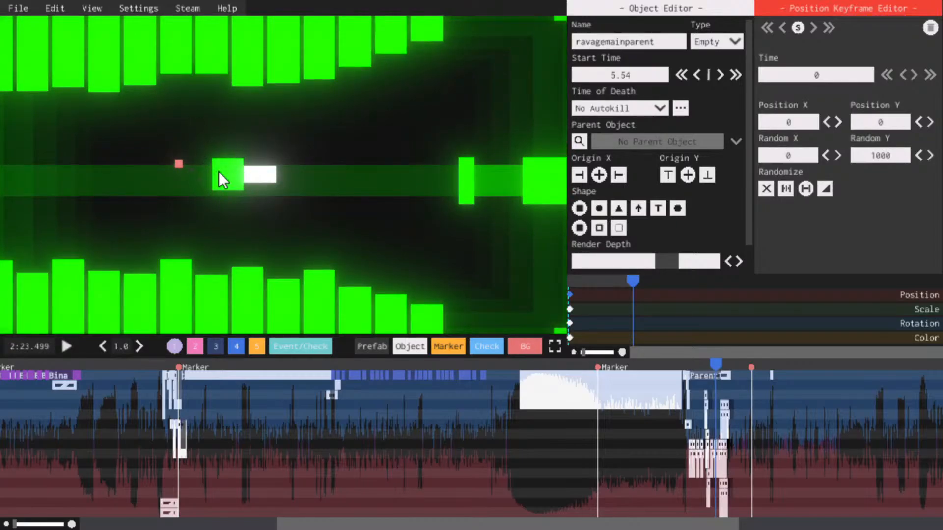
Play on from about 2:23 to 2:32, pausing near 2:29 and 2:31 to review the fading wall bars at the section's end
key(space)
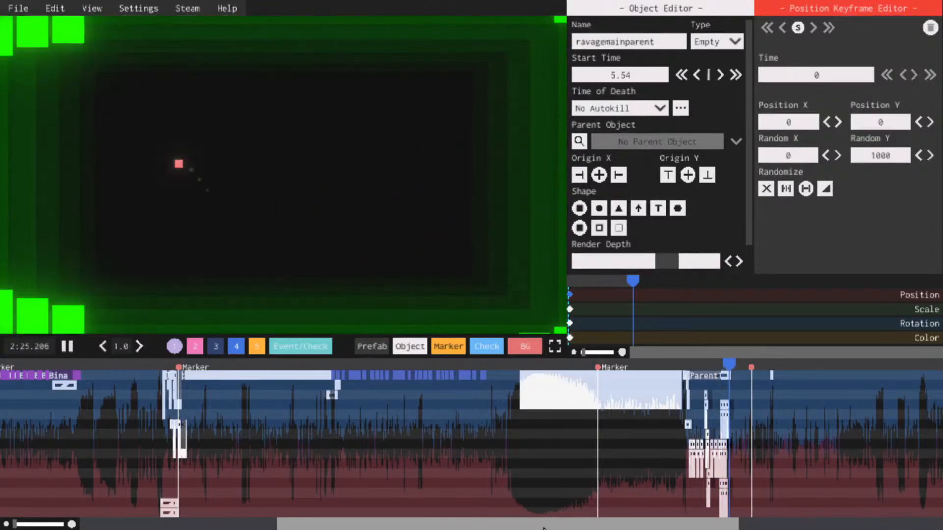
drag(543, 526, 652, 494)
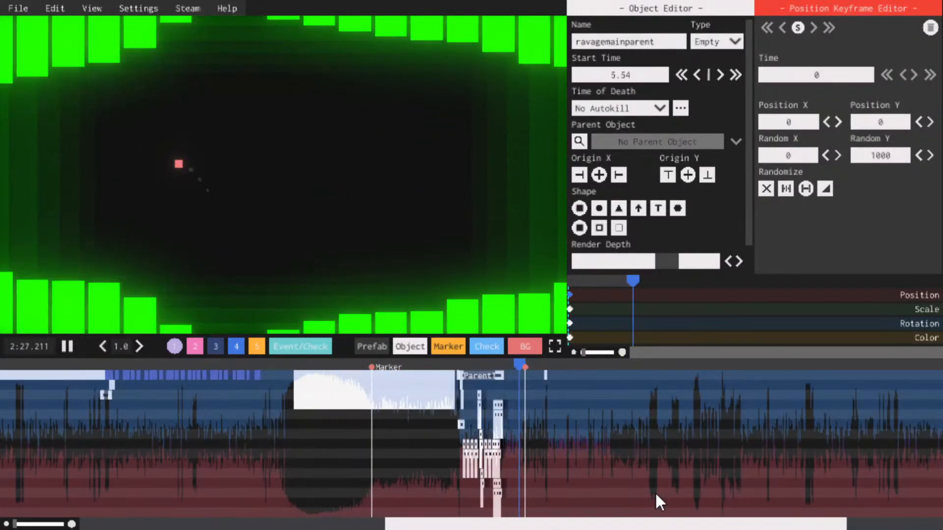
scroll(671, 495, right, 3)
key(space)
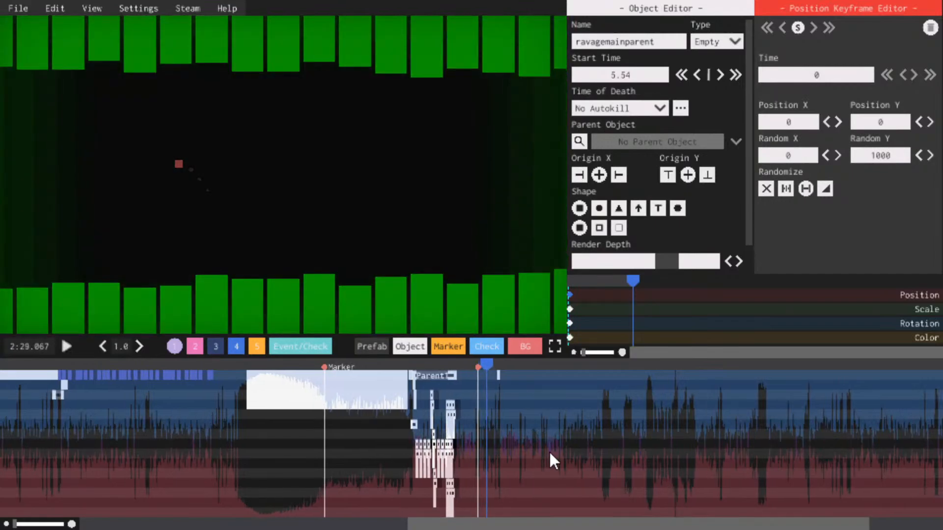
key(space)
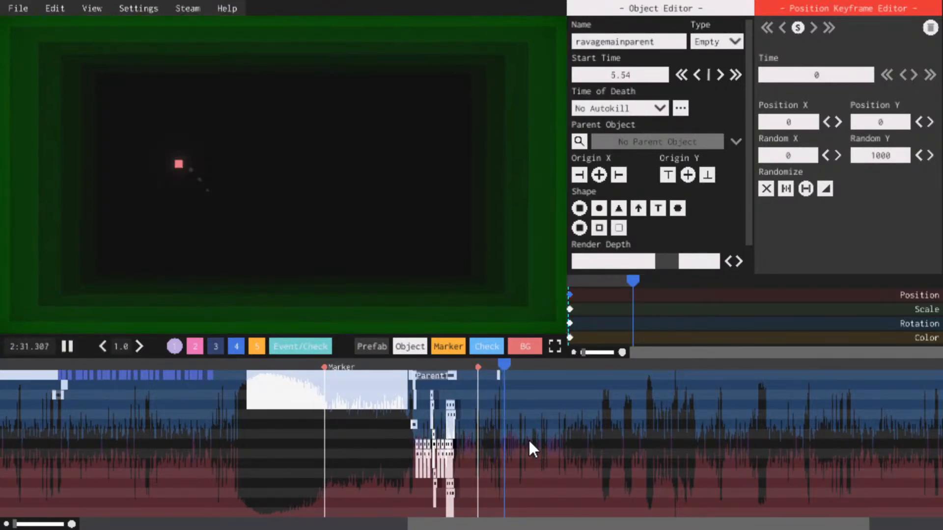
key(space)
key(space)
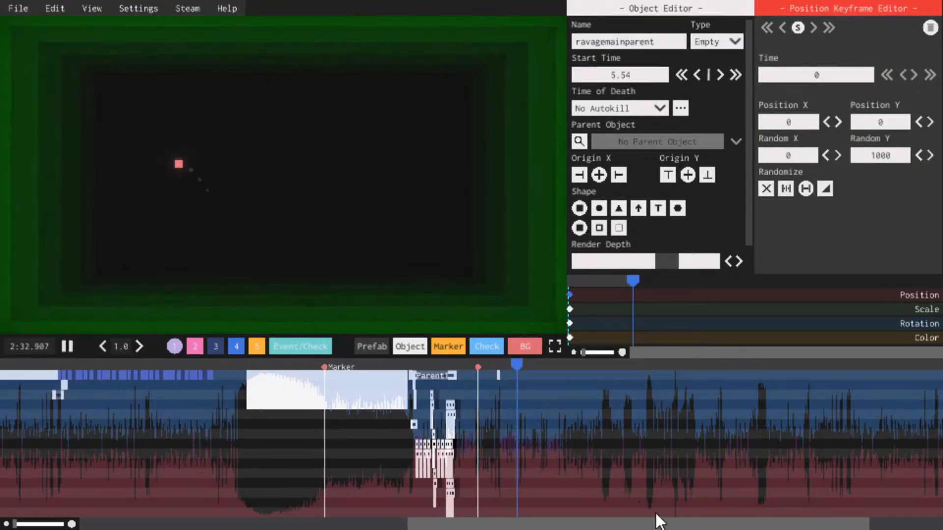
Show the remaining timeline and jump playback ahead, first to about 2:45 and again to about 3:26, to inspect the unbuilt part
scroll(655, 521, right, 5)
drag(737, 524, 786, 520)
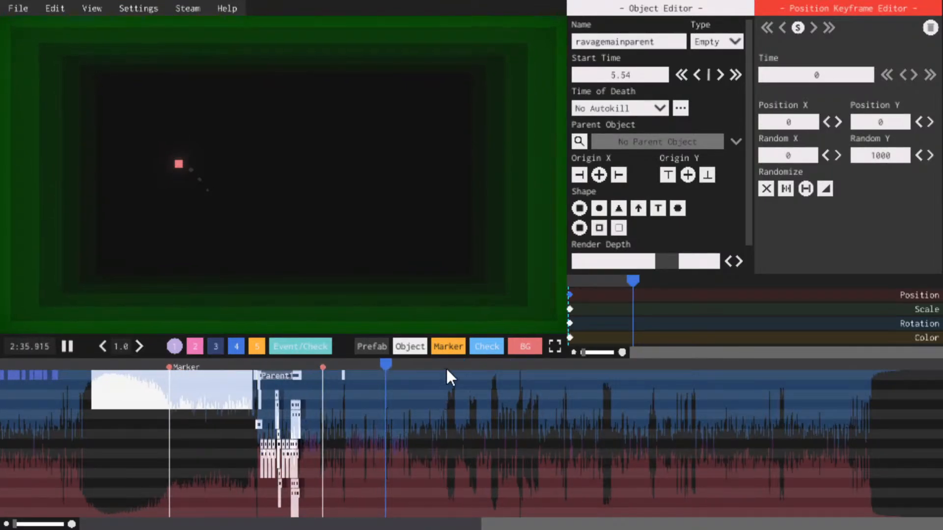
click(447, 366)
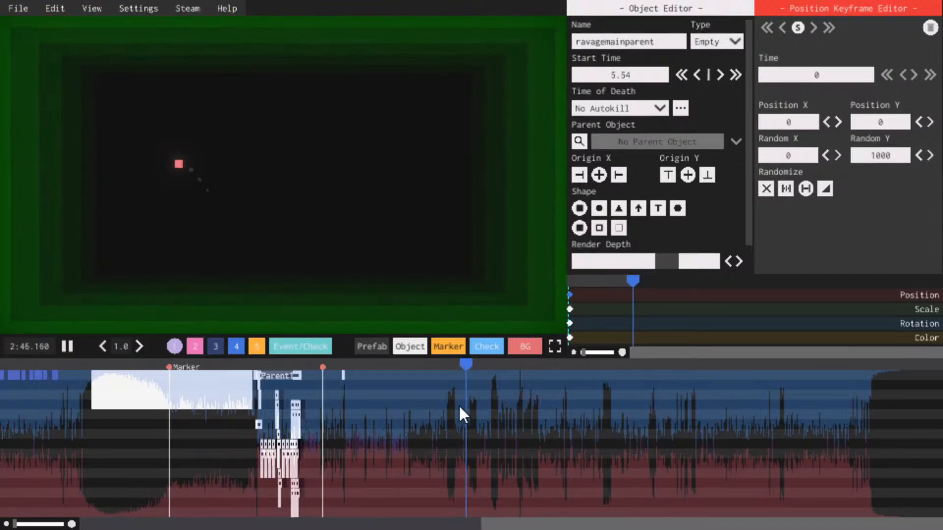
click(777, 364)
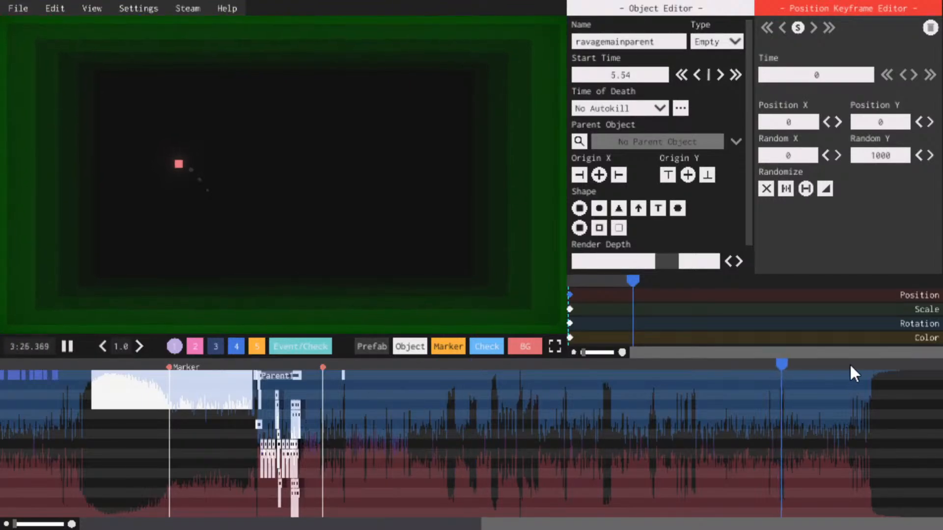
Stop playback near 3:28, return to about 2:19, and replay to 2:26 to review the wall bars and cannon
key(space)
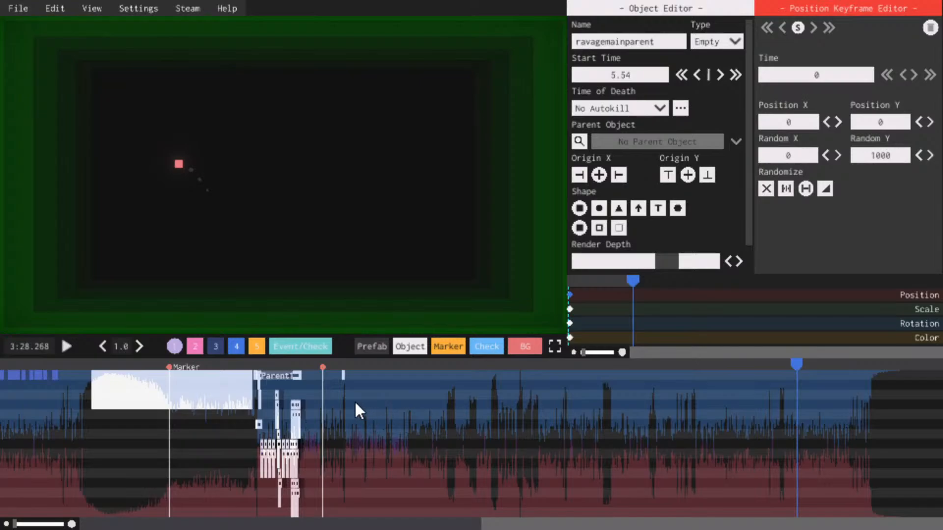
click(255, 367)
key(space)
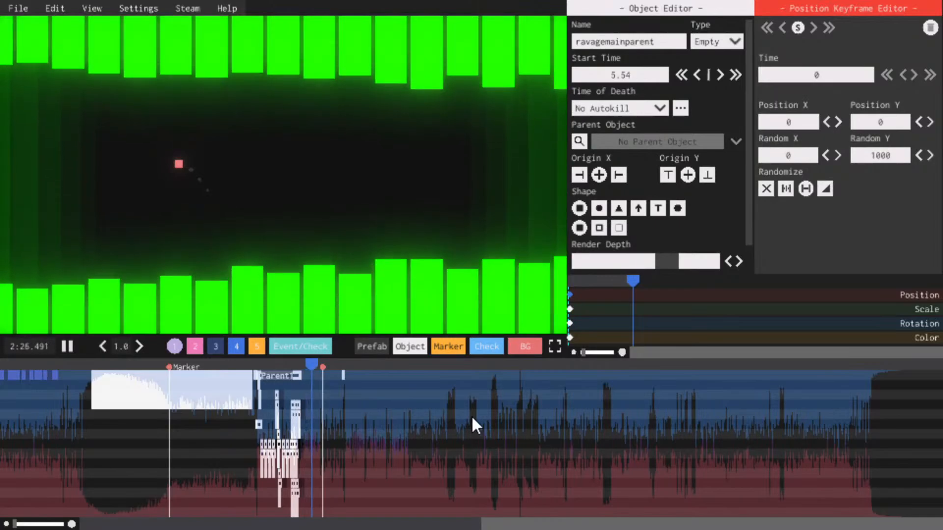
key(space)
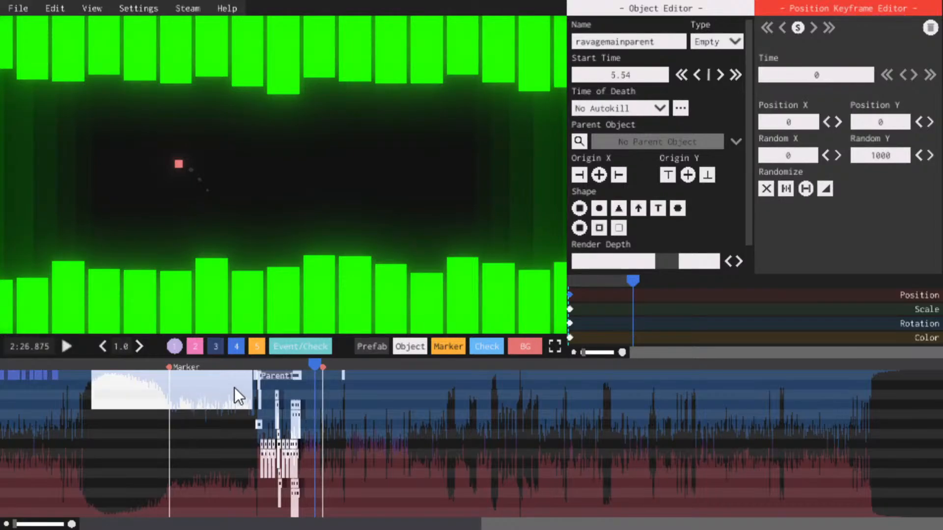
Replay from about 2:20 to 2:23 and save the level
click(261, 363)
key(space)
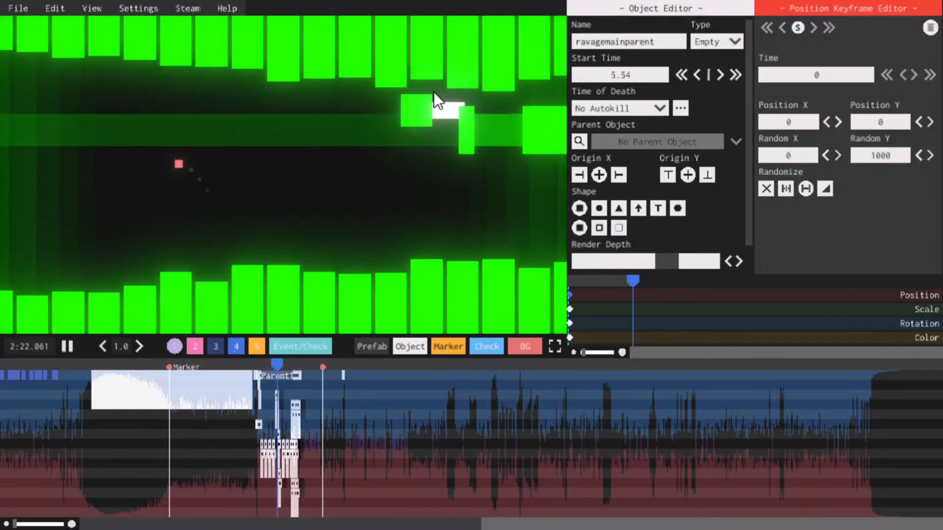
key(ctrl+s)
key(space)
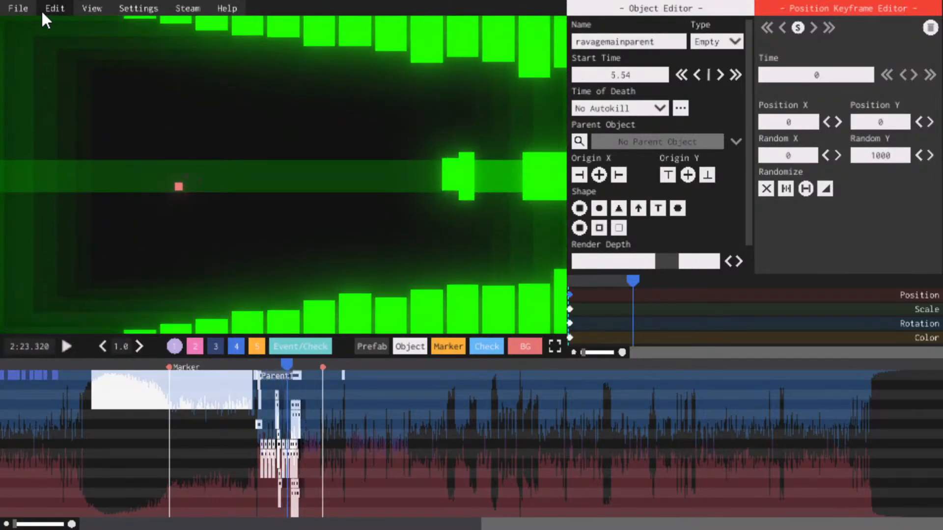
Look through the list of levels around the Ravage V2 entries for another level to open
click(20, 6)
click(48, 39)
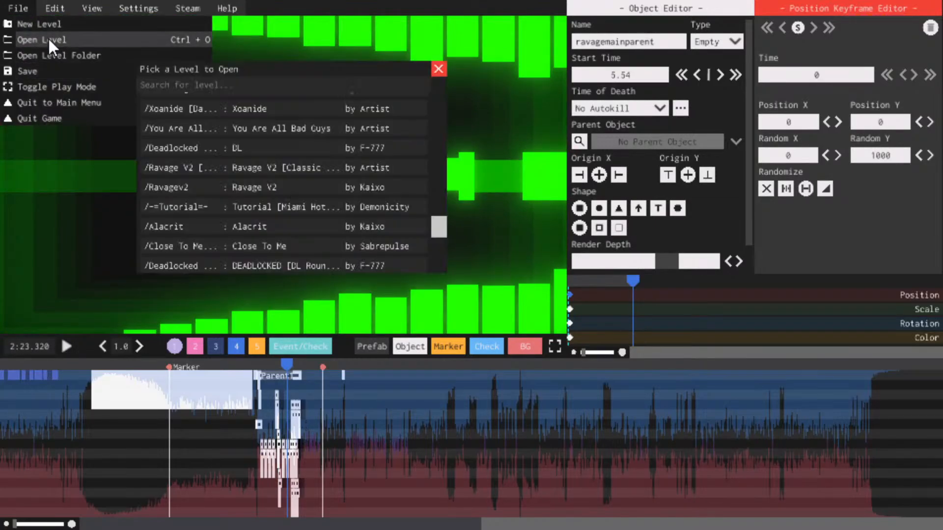
scroll(332, 220, up, 1)
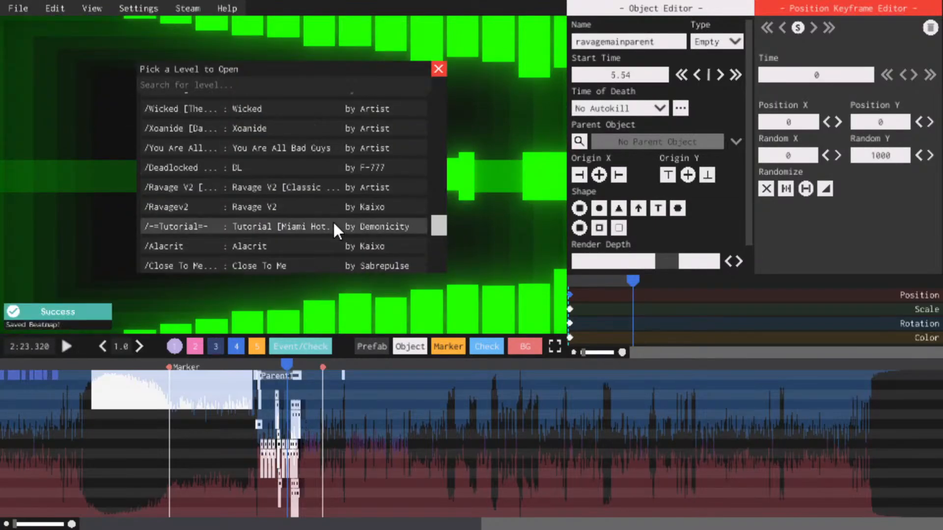
scroll(332, 221, up, 2)
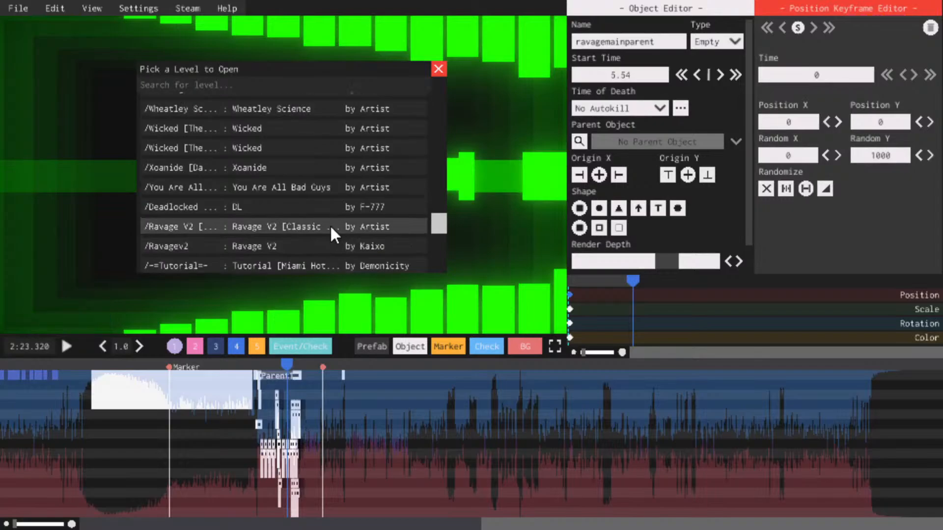
scroll(327, 228, up, 1)
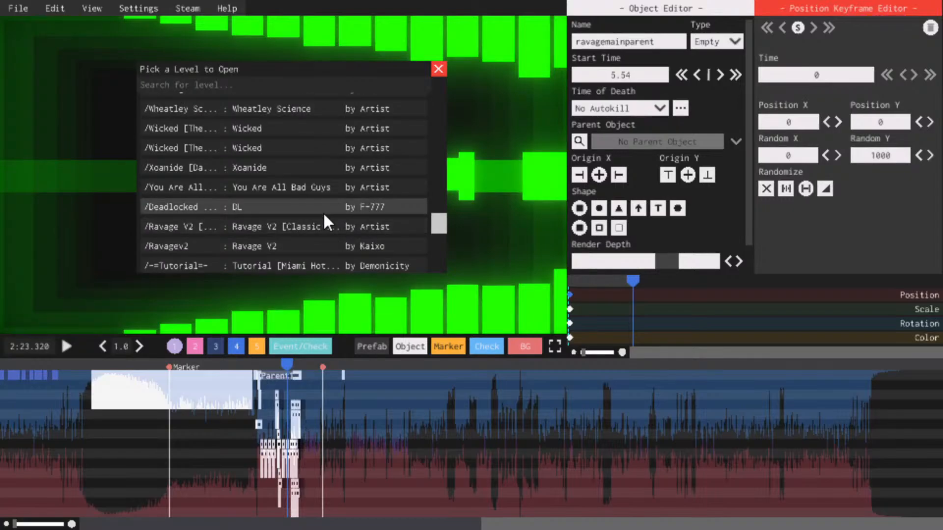
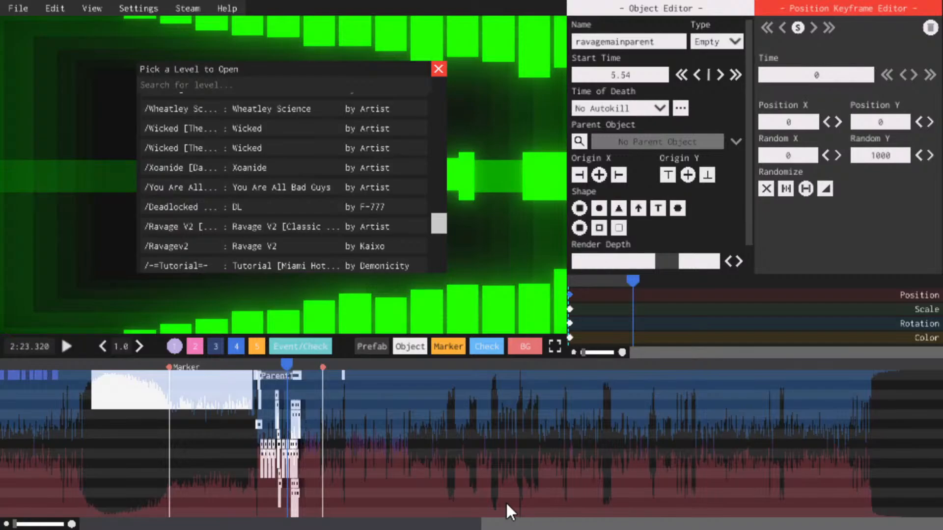
Quit the level to the main menu and enter the editor again
click(6, 10)
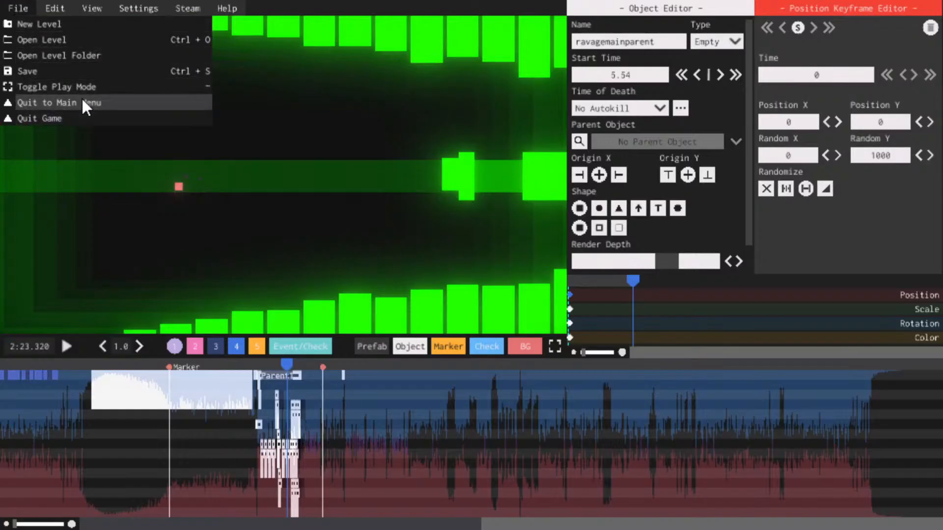
click(84, 100)
key(Down)
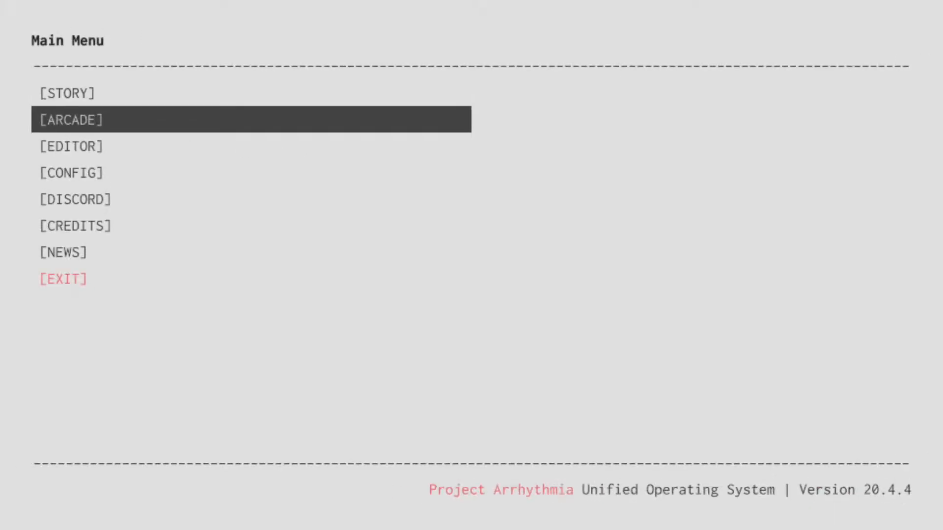
key(Return)
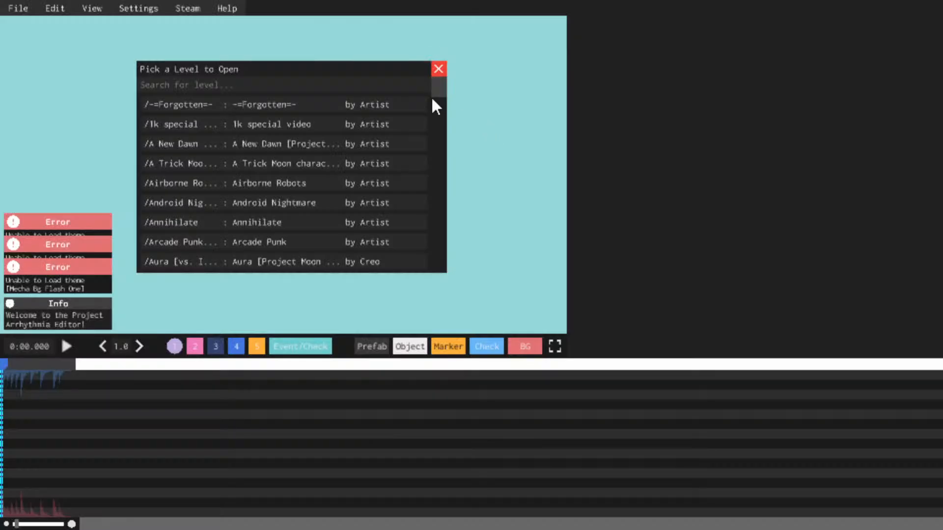
Find the Pyrolysis V2 level by Artist among the available levels and open it
drag(431, 95, 426, 225)
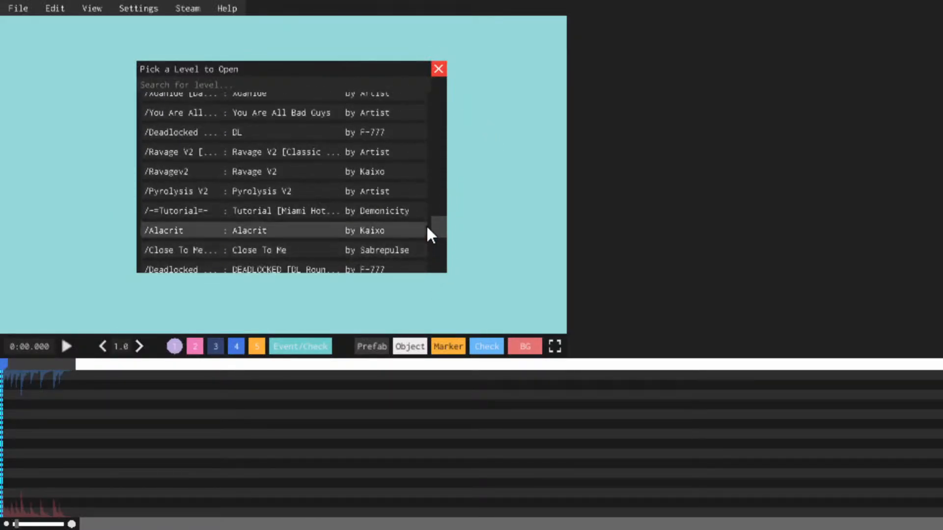
scroll(278, 201, up, 1)
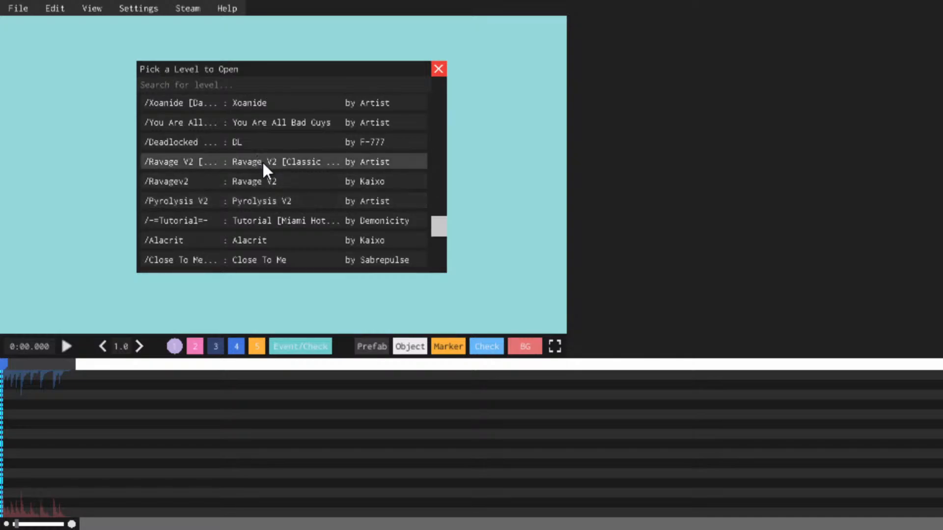
scroll(273, 166, up, 5)
scroll(274, 166, up, 5)
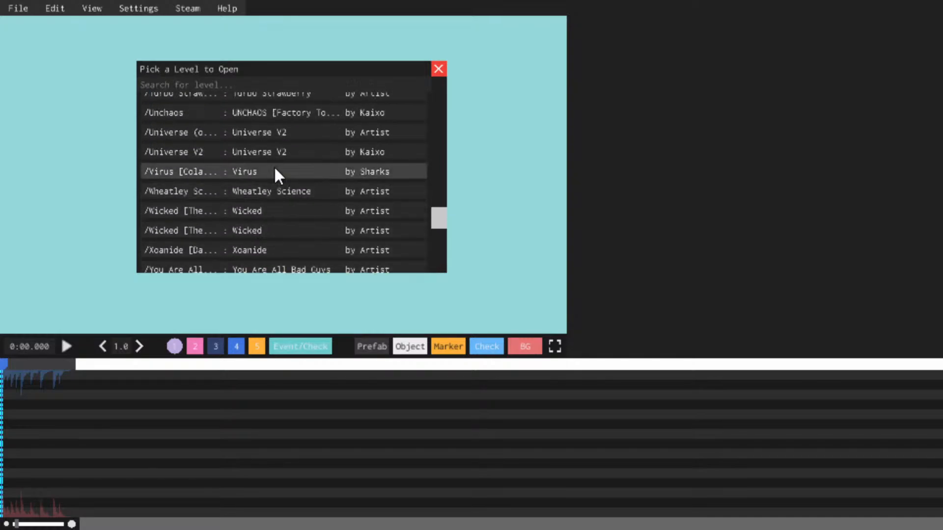
scroll(244, 172, up, 1)
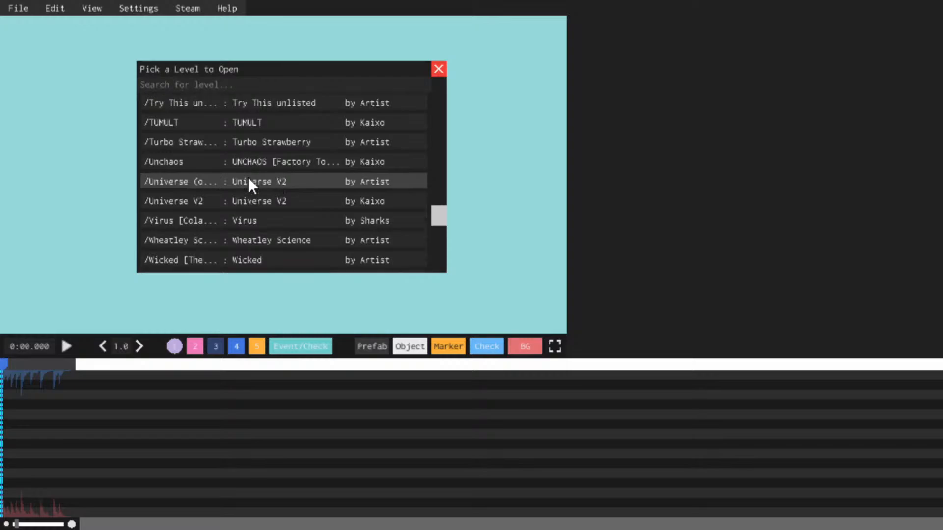
scroll(258, 185, up, 4)
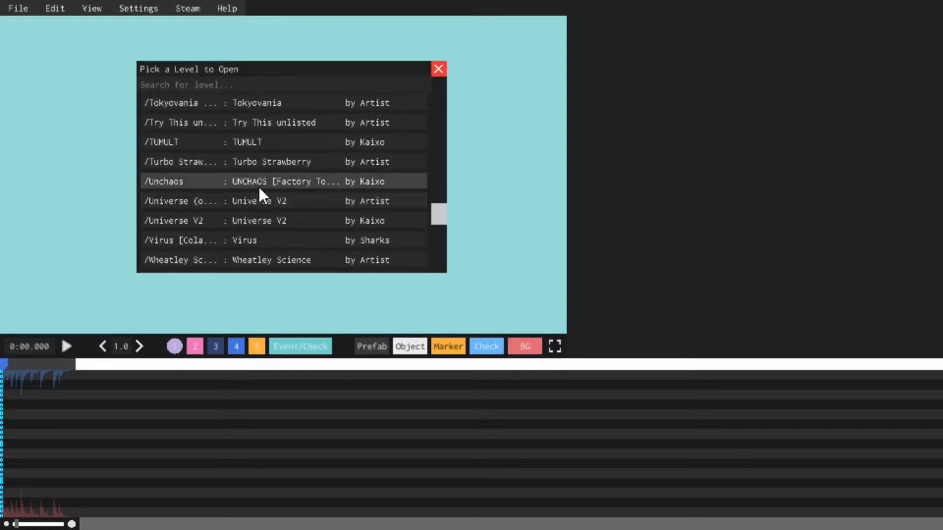
scroll(259, 189, down, 11)
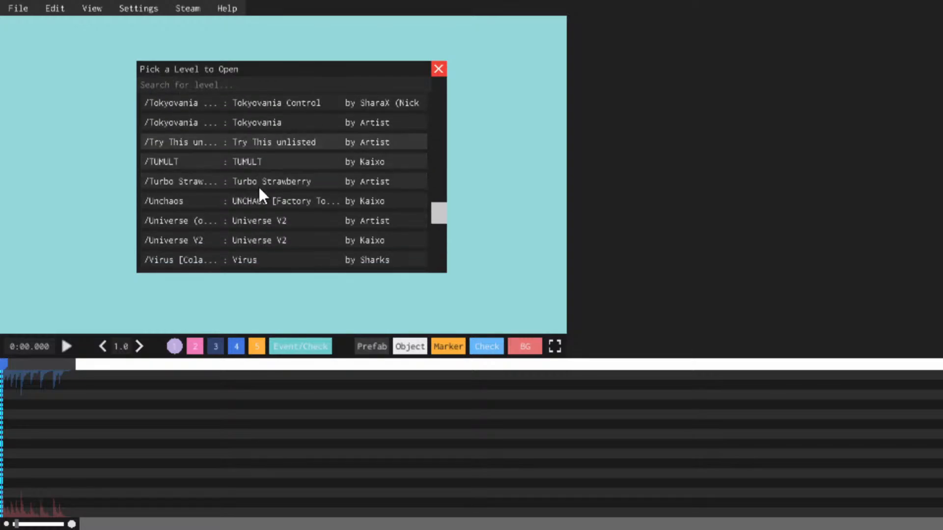
scroll(314, 199, down, 10)
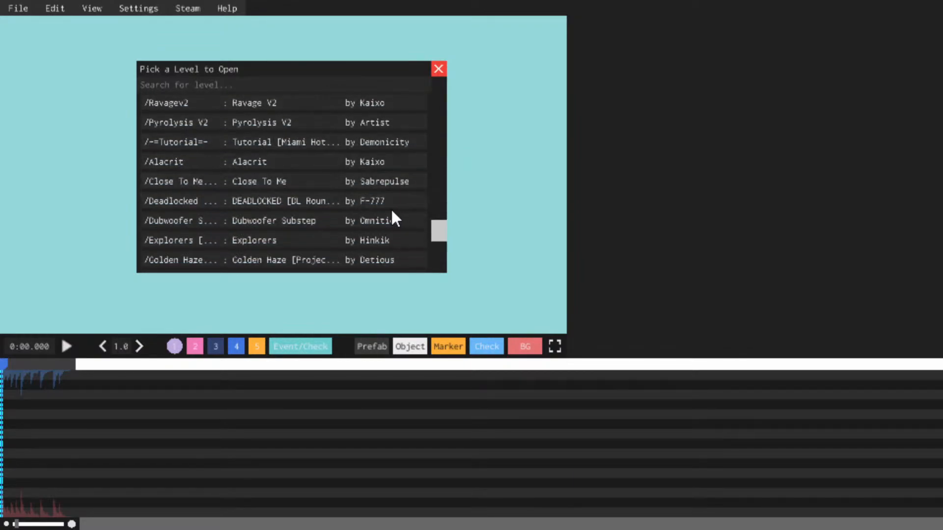
scroll(249, 195, down, 4)
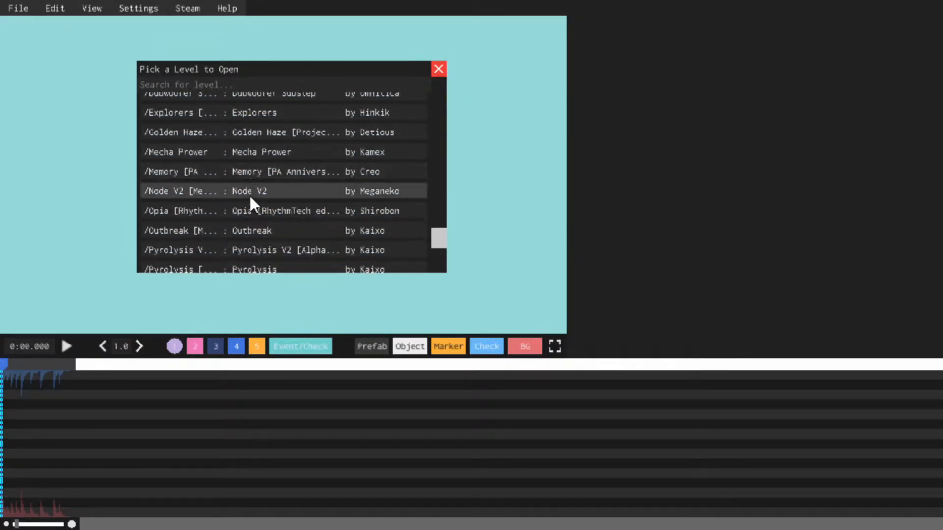
scroll(330, 193, up, 3)
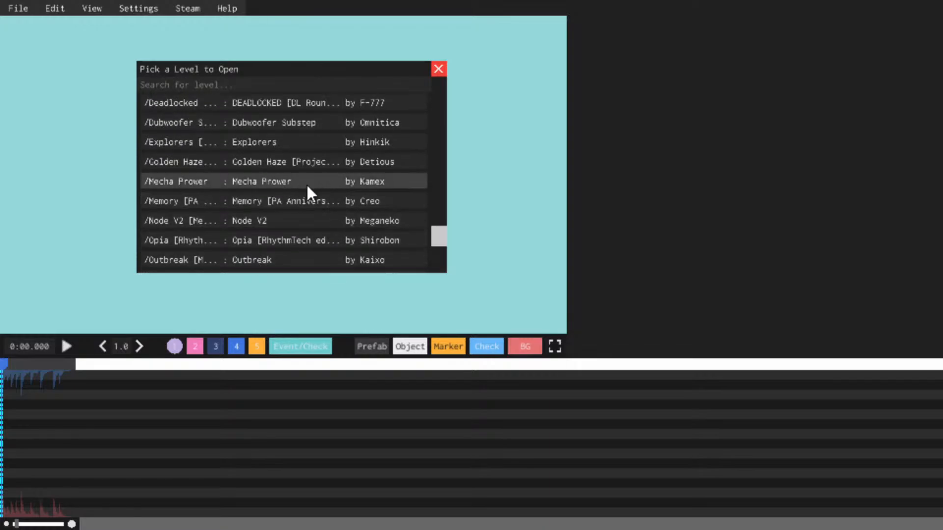
scroll(272, 167, up, 2)
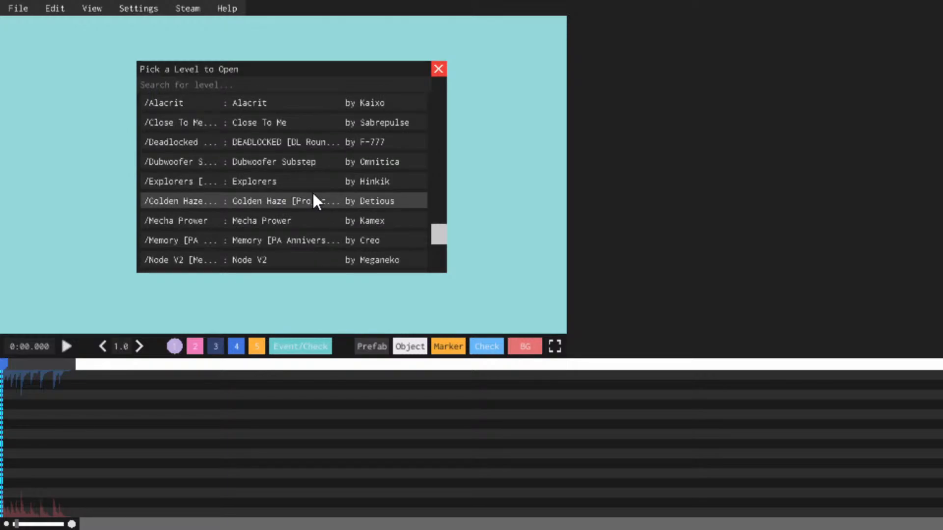
scroll(288, 175, up, 2)
scroll(289, 175, up, 1)
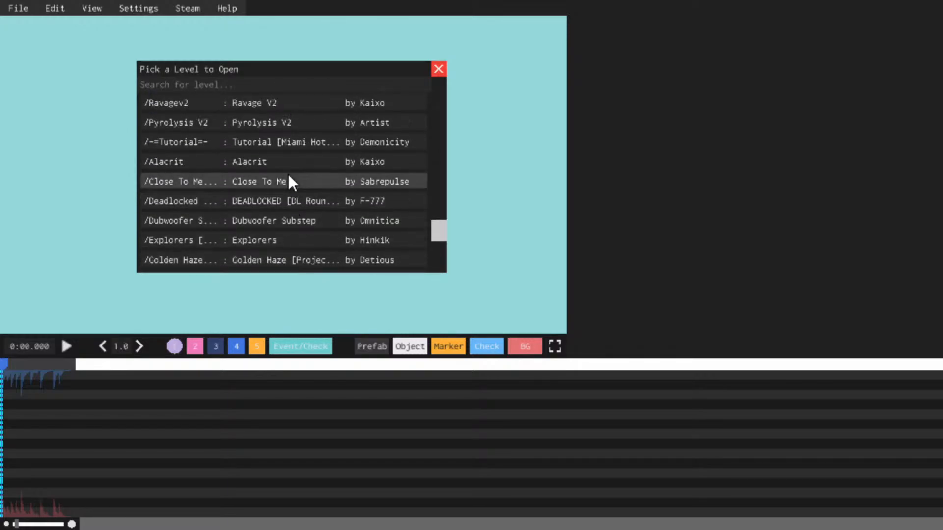
click(269, 129)
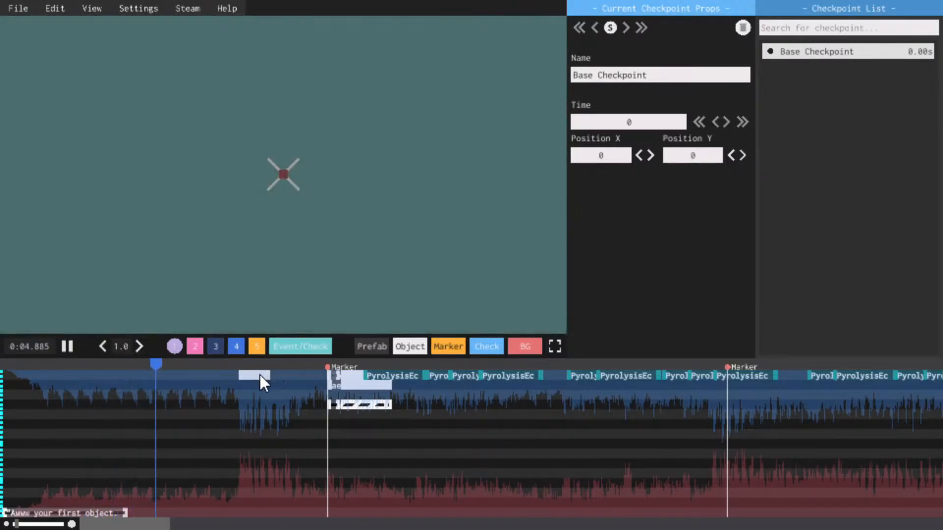
Go back to about 0:07.8 and assign the Destruction theme to the theme event keyframe at 8.29 s
click(260, 376)
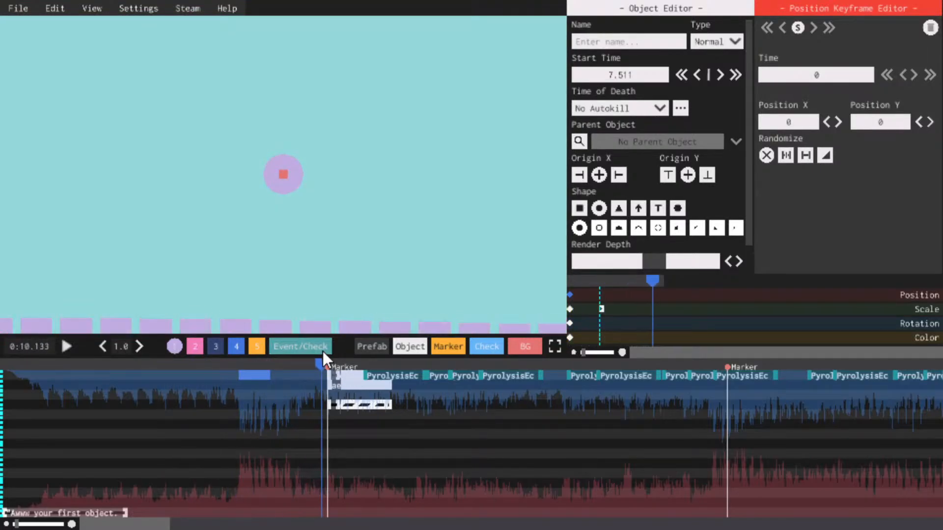
click(322, 352)
click(236, 368)
key(space)
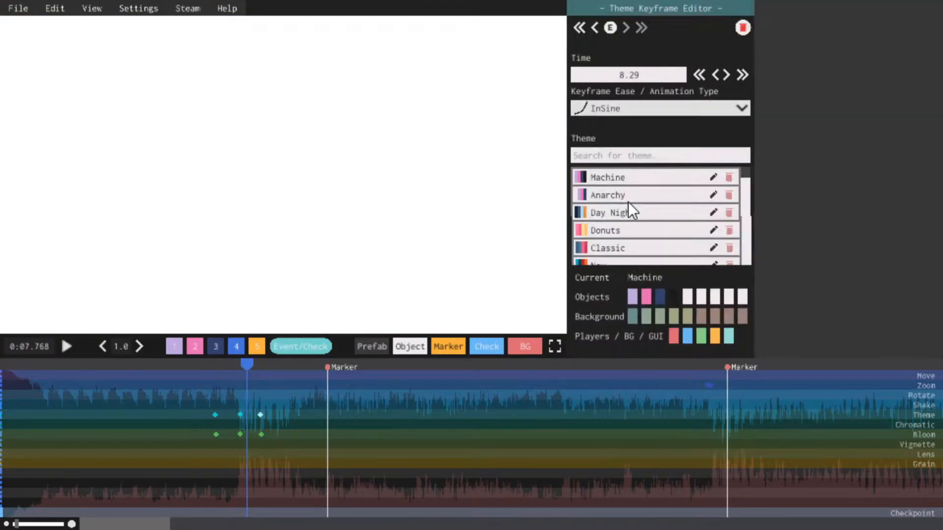
text(destr)
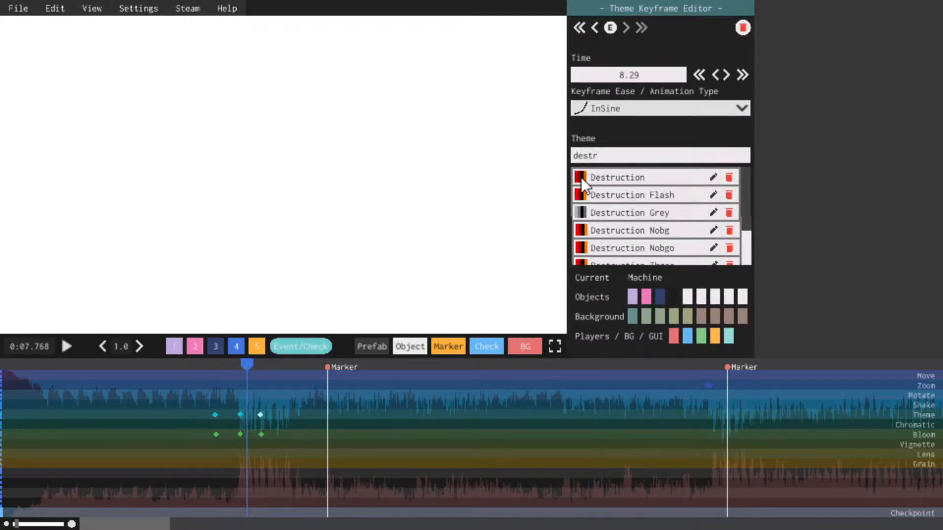
click(581, 178)
Play to about 0:12, return to about 0:10, and replay to about 0:11 to review the ring with the Destruction theme
key(space)
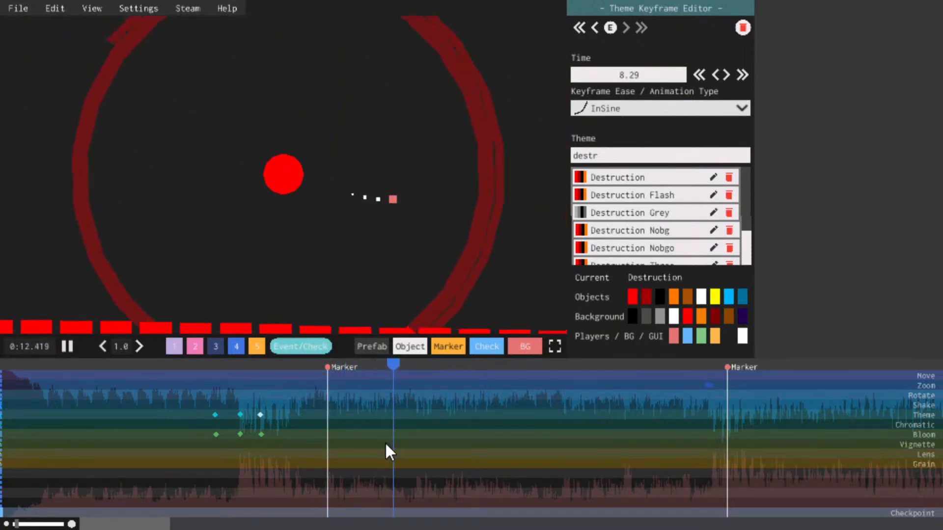
click(324, 366)
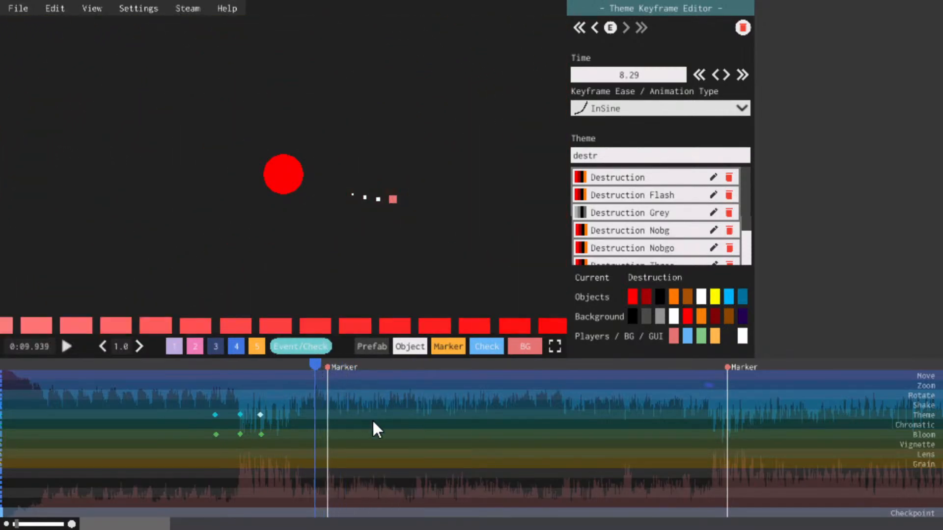
key(space)
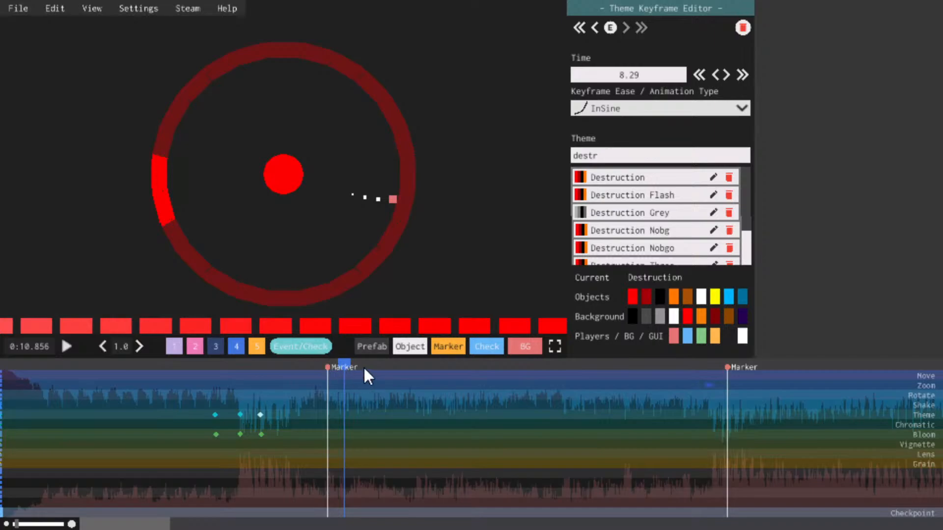
Move to about 0:12, return to about 0:11, and play past 0:14 to review the expanding ring attacks
mouse_move(364, 367)
mouse_down()
mouse_move(325, 367)
mouse_move(378, 358)
mouse_move(348, 372)
mouse_move(348, 360)
mouse_move(313, 367)
mouse_move(389, 351)
mouse_move(301, 373)
mouse_move(300, 361)
mouse_move(378, 362)
mouse_move(378, 354)
mouse_up()
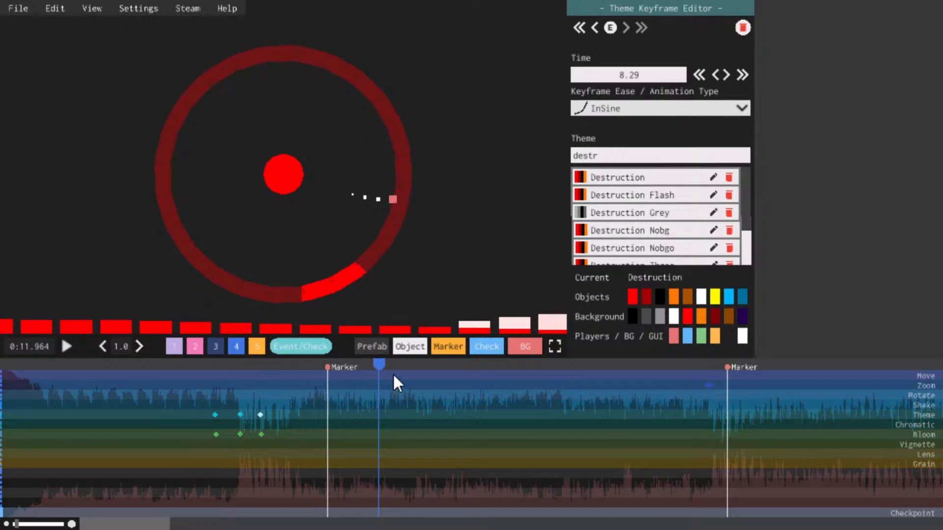
drag(390, 365, 347, 364)
key(space)
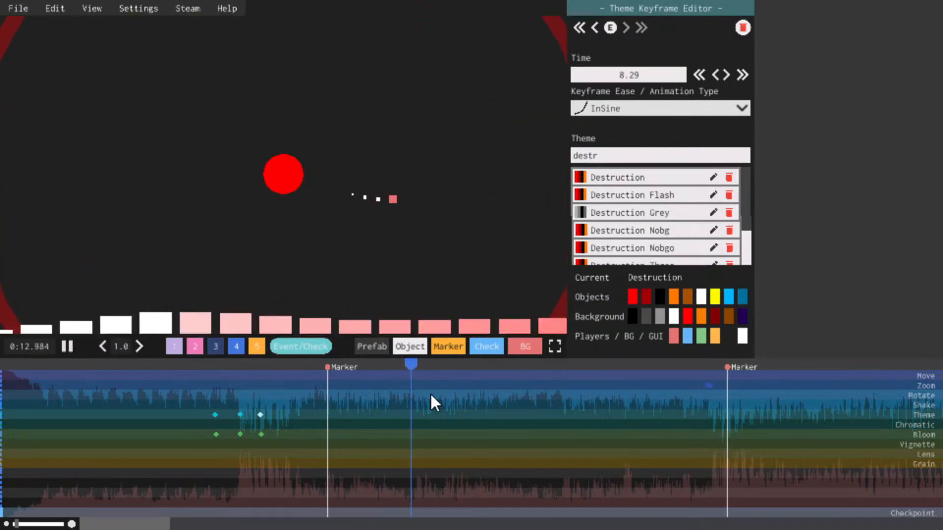
key(space)
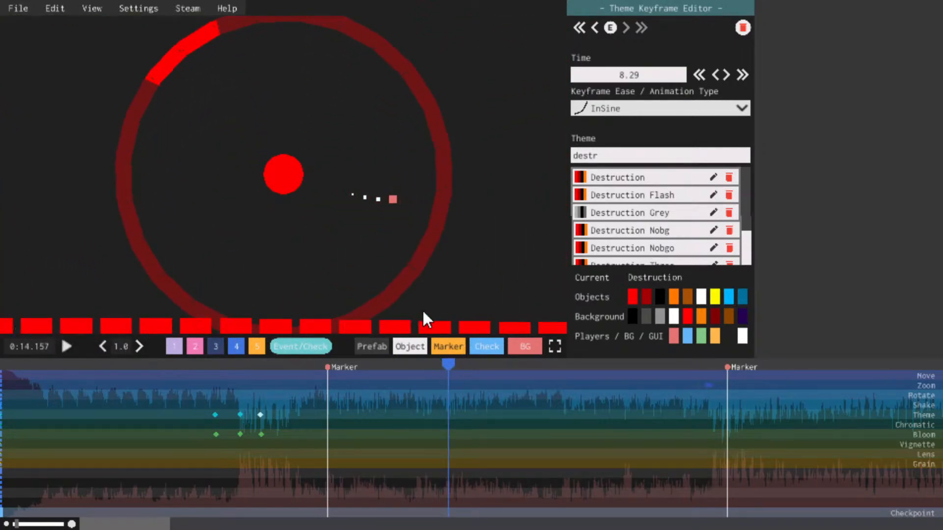
key(space)
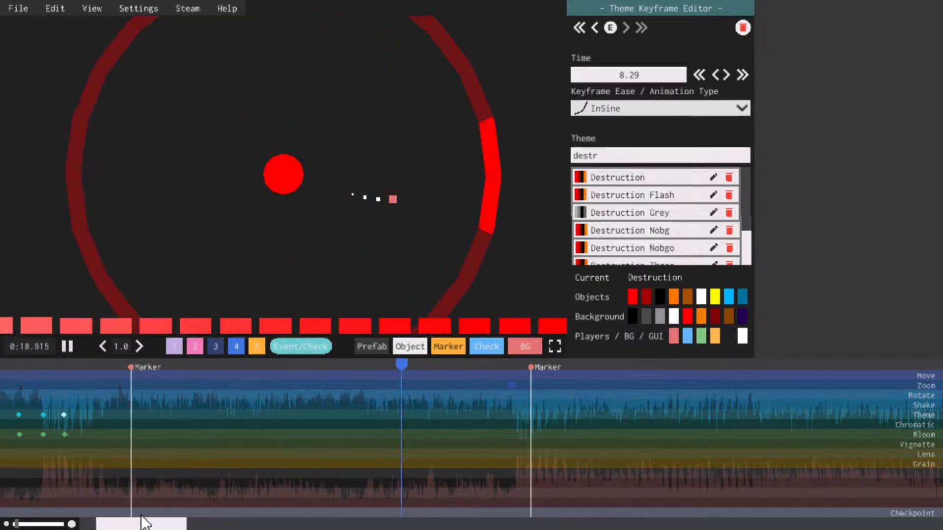
Follow playback to about 0:38, pausing at about 0:27, to examine the beam, bullet and ring attacks around the central circle
mouse_move(151, 508)
mouse_down()
mouse_move(175, 508)
mouse_move(167, 506)
mouse_up()
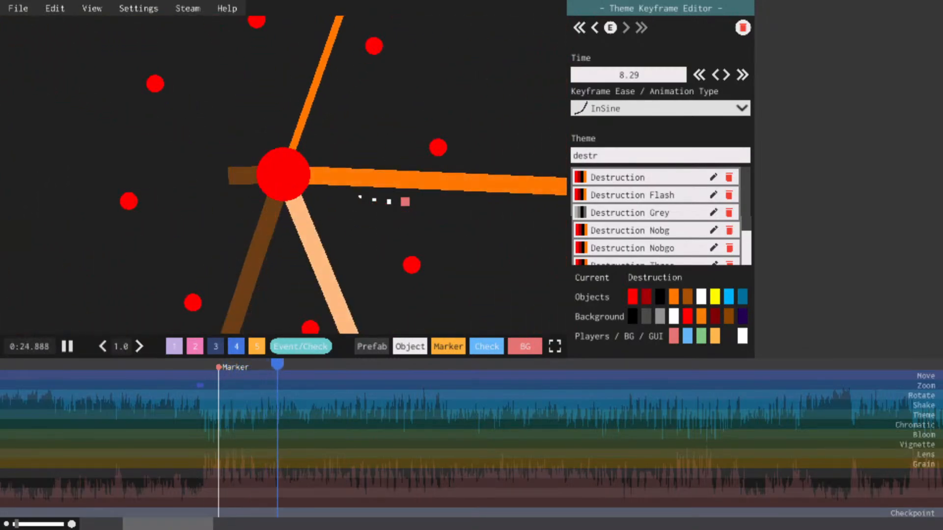
key(space)
drag(203, 525, 244, 480)
key(space)
key(space)
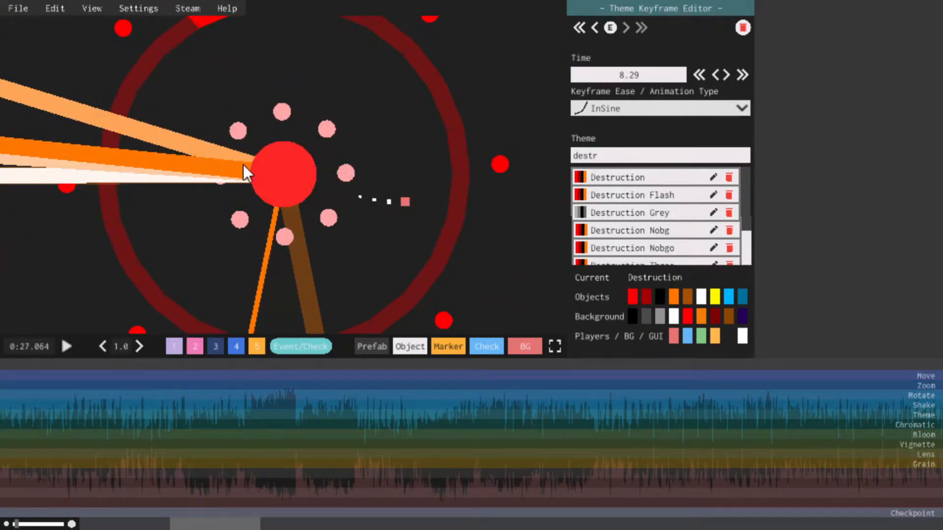
key(space)
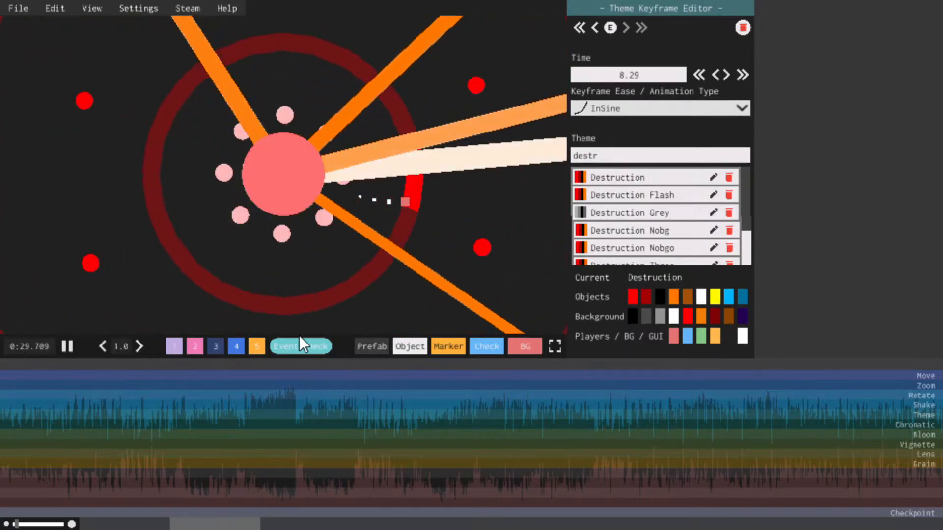
key(space)
key(space)
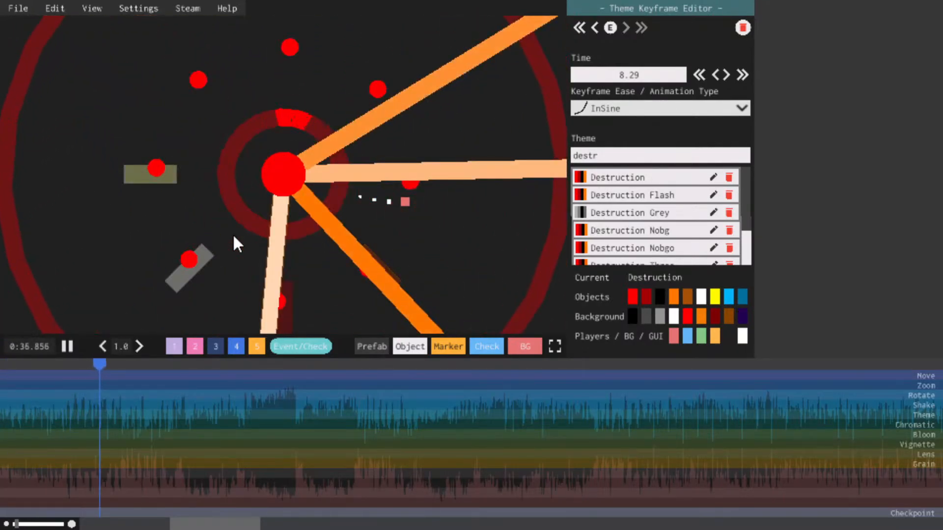
key(space)
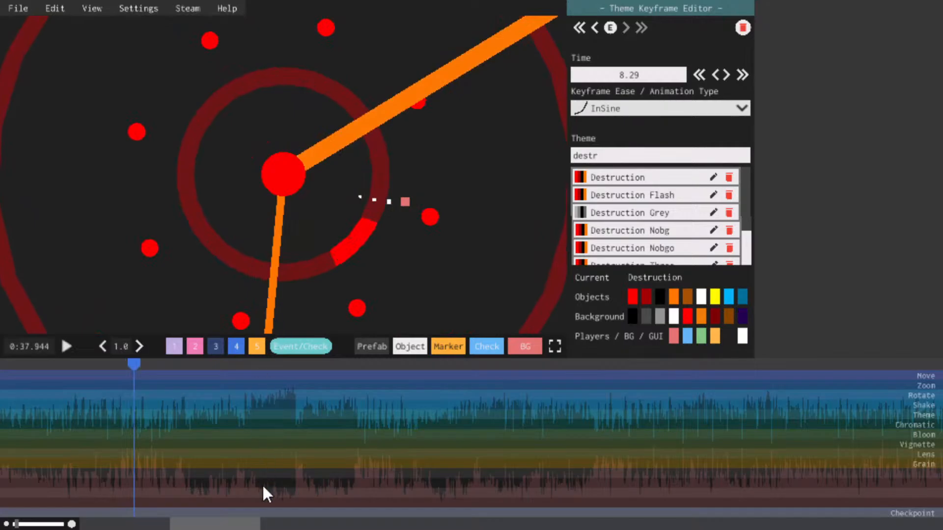
Examine the objects on layers 1 and 2 up to about 1:09, and return to the start of layer 1's timeline
key(space)
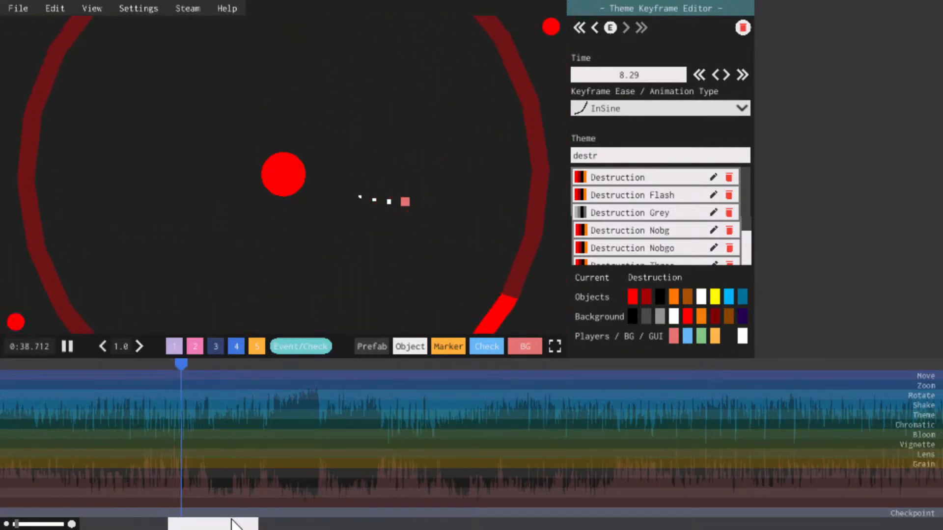
drag(232, 525, 227, 523)
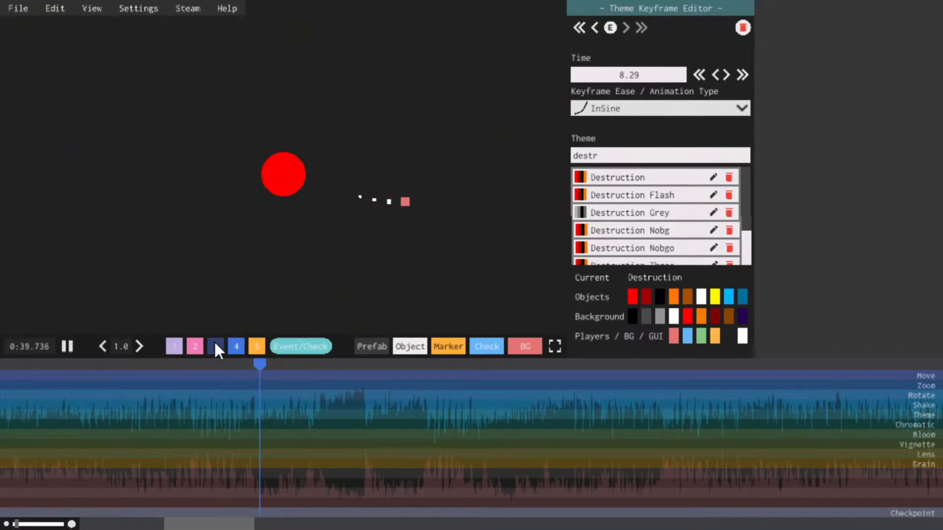
click(175, 346)
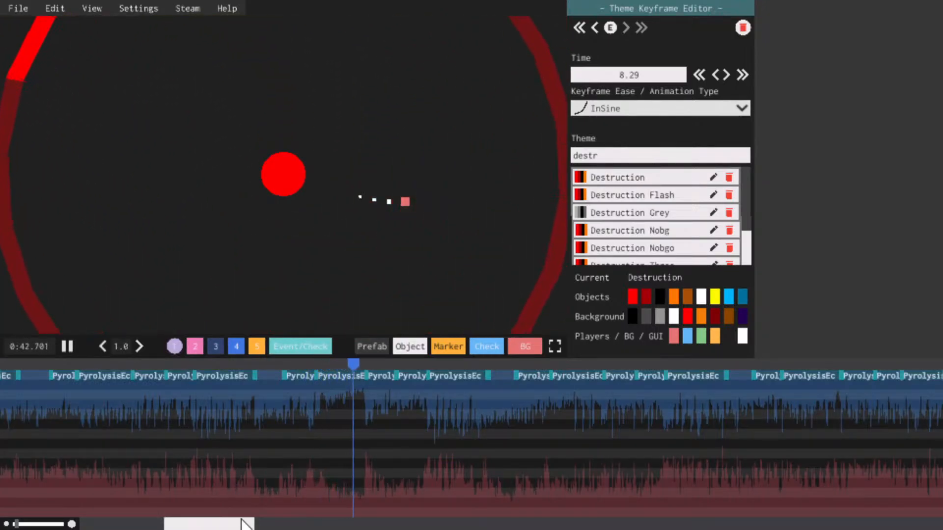
drag(244, 523, 261, 488)
click(200, 346)
click(413, 362)
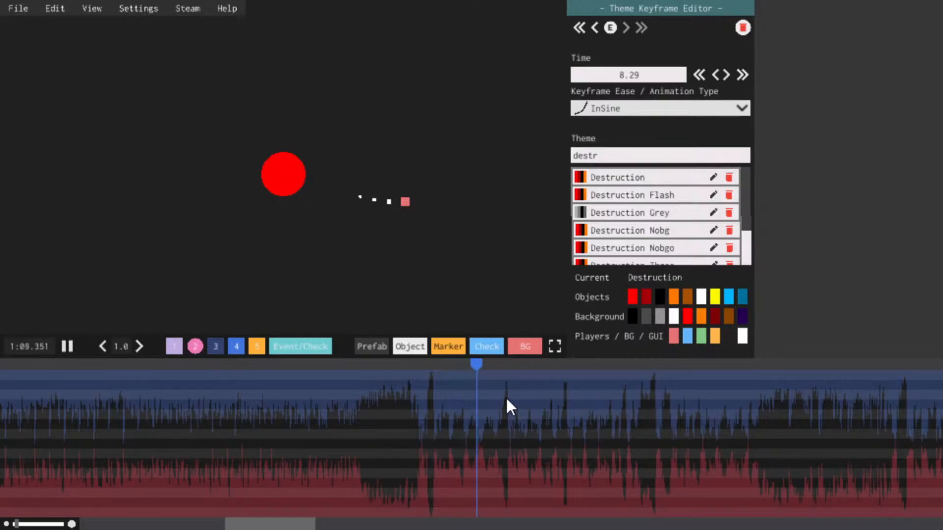
key(space)
click(173, 346)
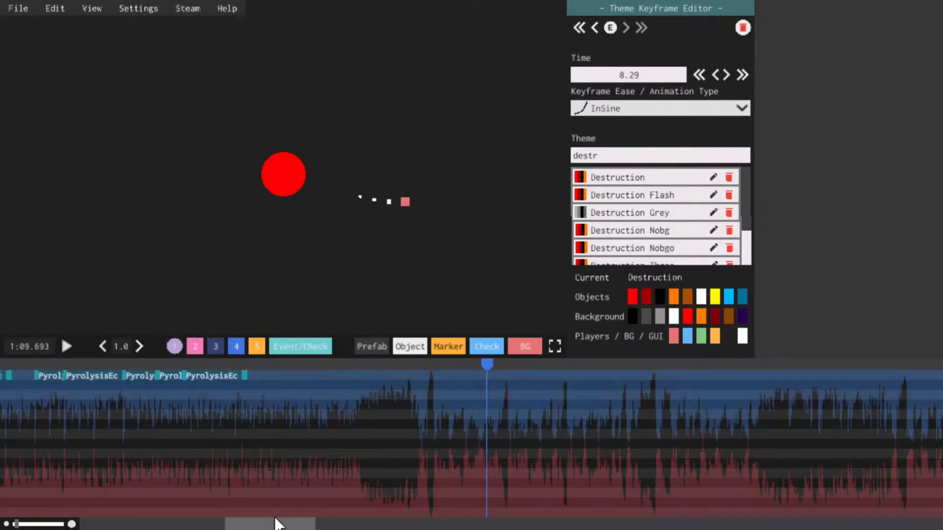
drag(276, 520, 105, 505)
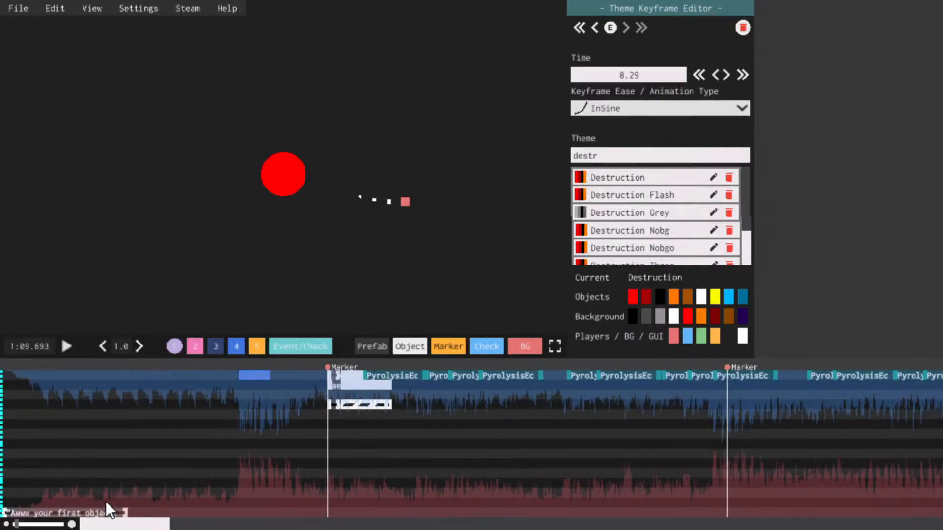
Replay the opening from about 0:07 to 0:09 and check layers 1 and 2 for the central circle's object
key(space)
click(317, 366)
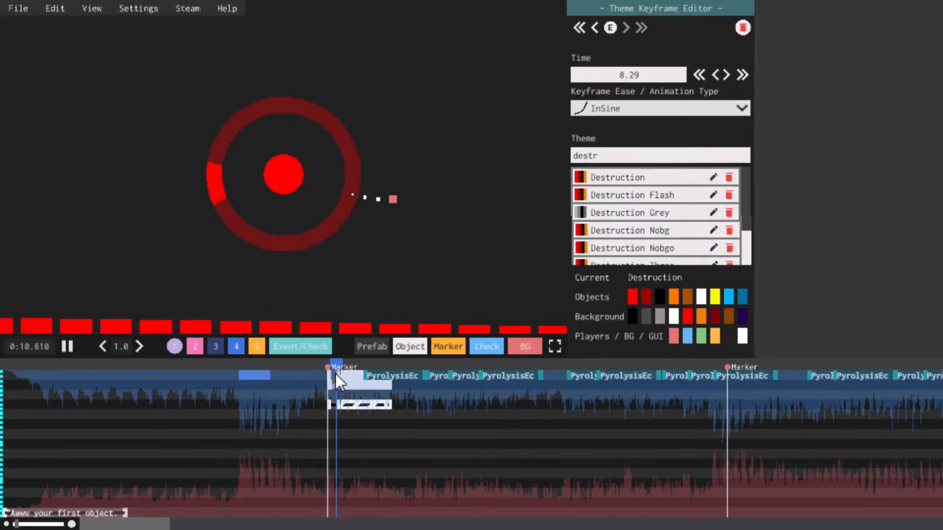
click(210, 362)
key(space)
key(space)
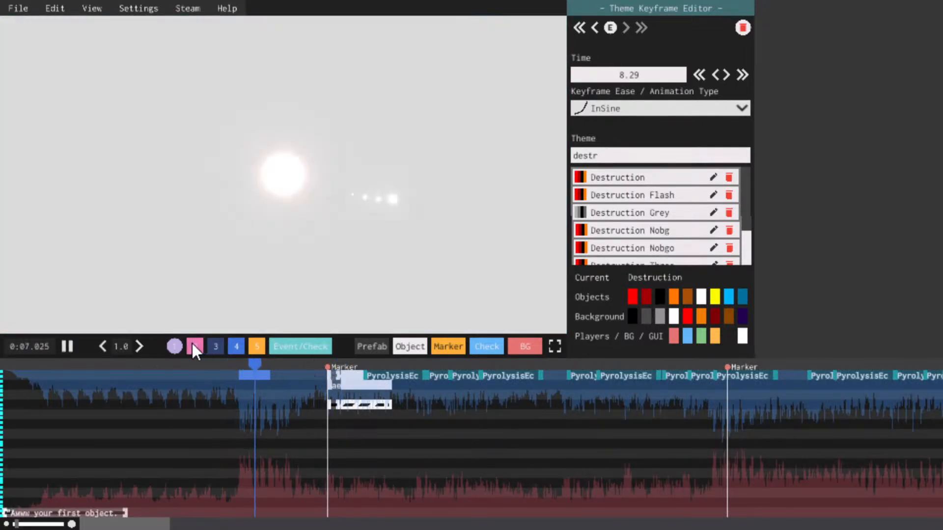
click(194, 346)
key(space)
click(175, 345)
key(space)
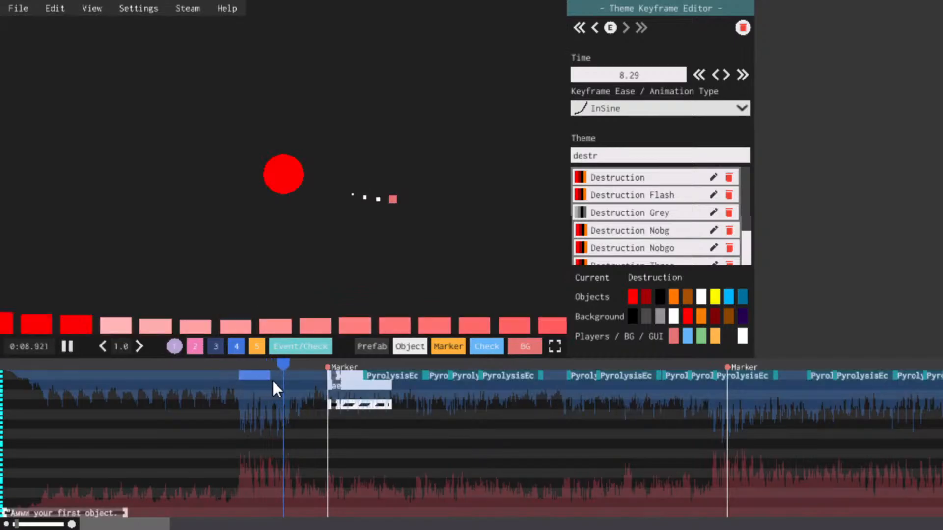
key(space)
Select the layer 1 object starting at 7.511 s and change its object type to Empty
click(255, 375)
key(space)
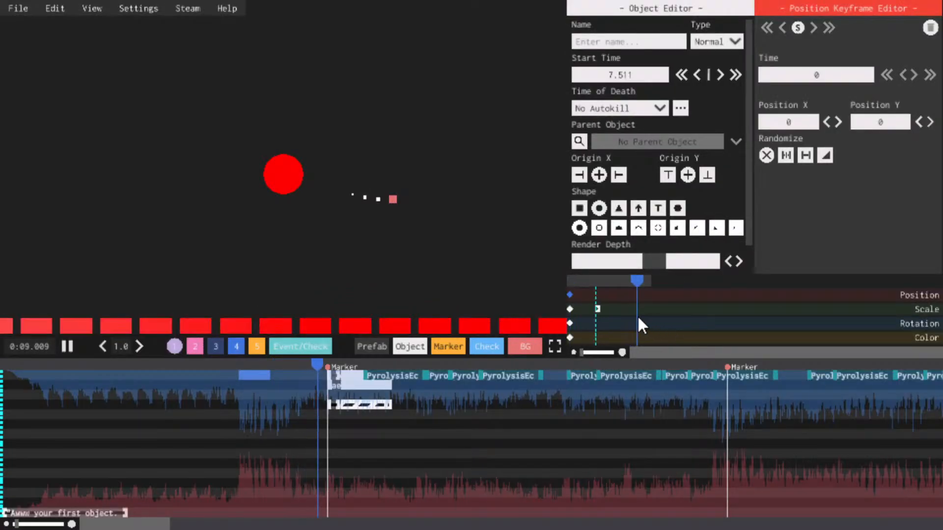
key(space)
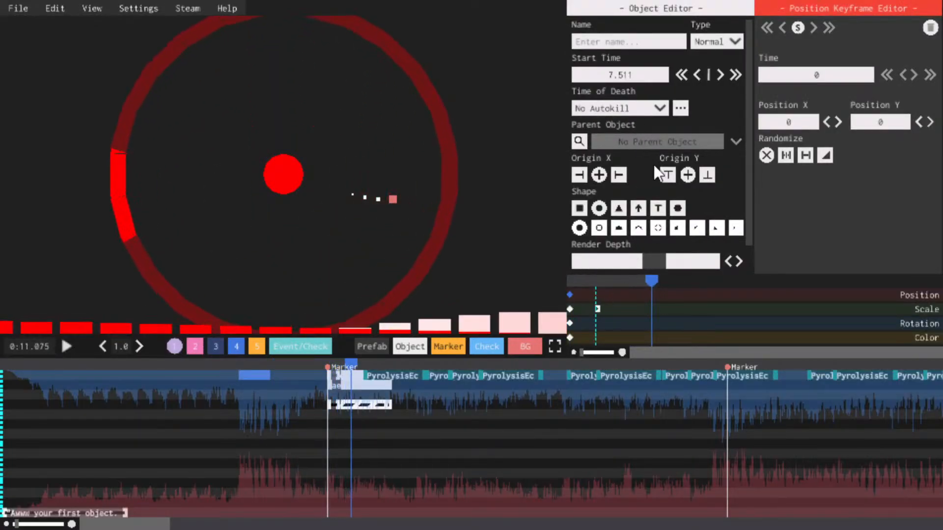
click(722, 34)
click(707, 100)
Replay from about 0:10 to 0:11.5 to check the ring attacks with the central circle's object set to Empty
key(space)
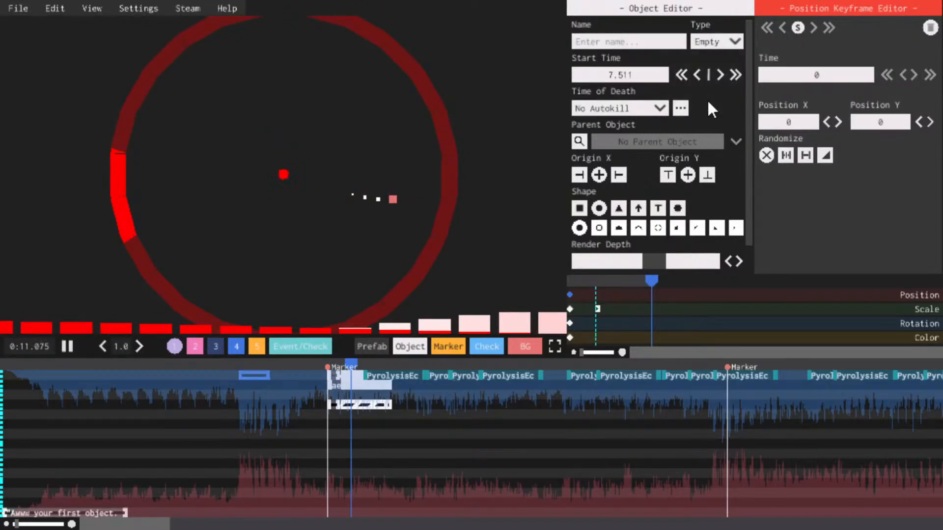
key(space)
click(320, 364)
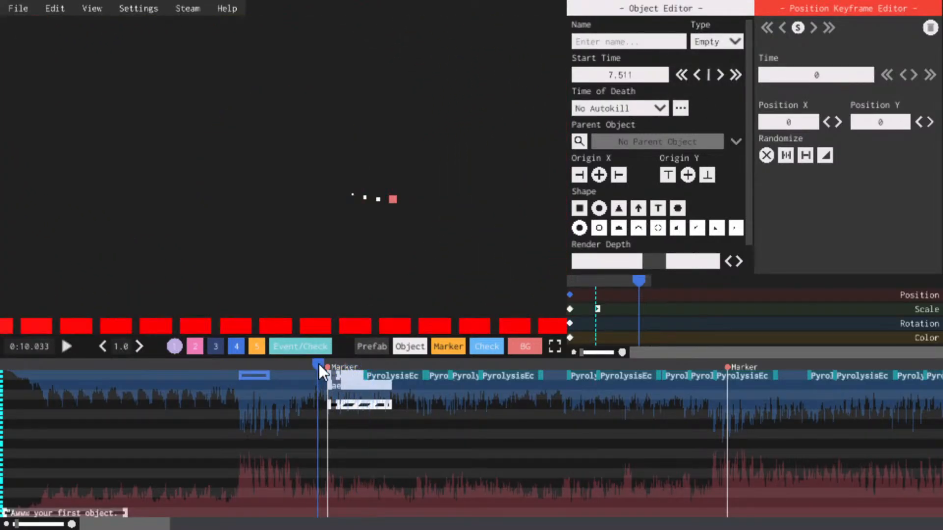
key(space)
key(space)
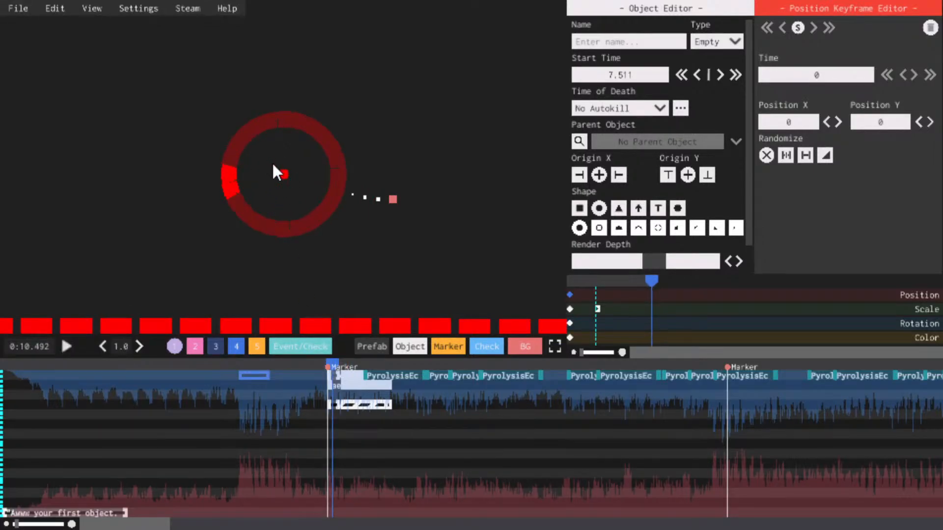
key(space)
key(space)
scroll(472, 425, down, 3)
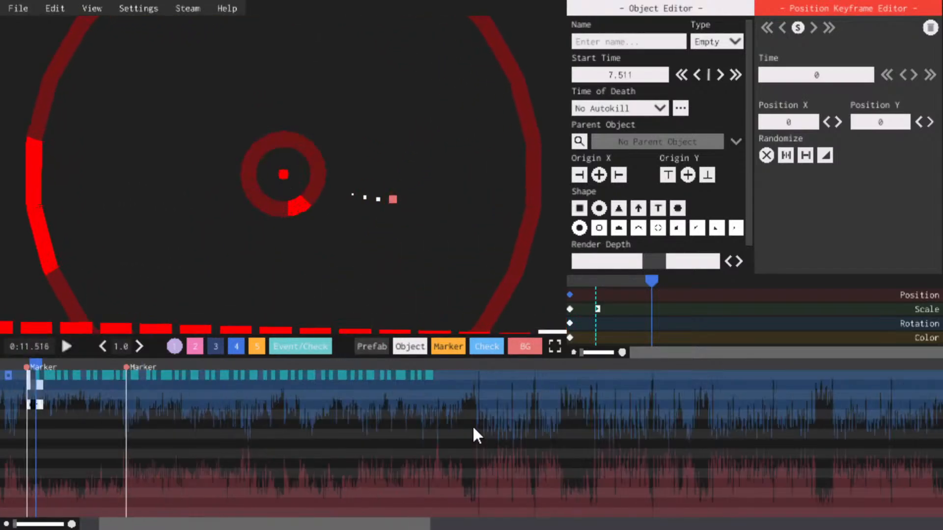
Jump to about 1:01 and replay to about 1:02 to check the centre as the last ring attack ends
key(space)
click(428, 364)
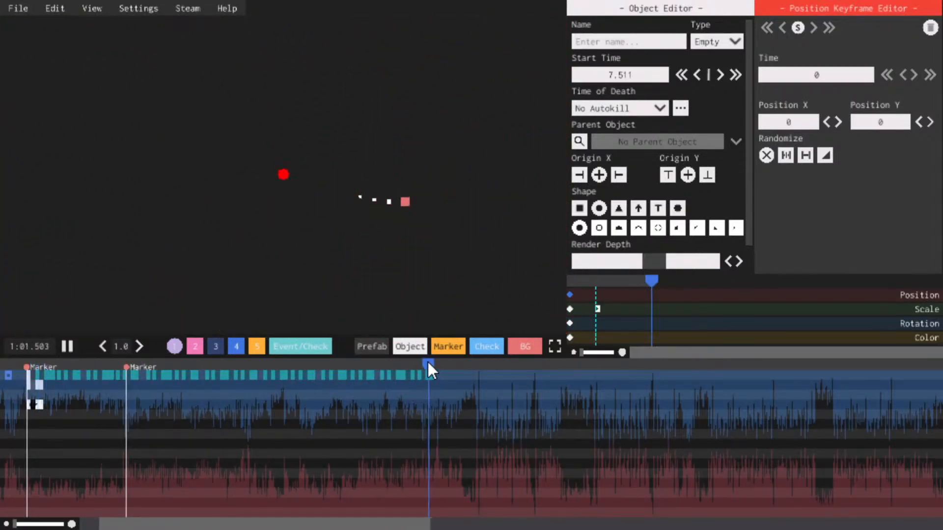
key(space)
key(space)
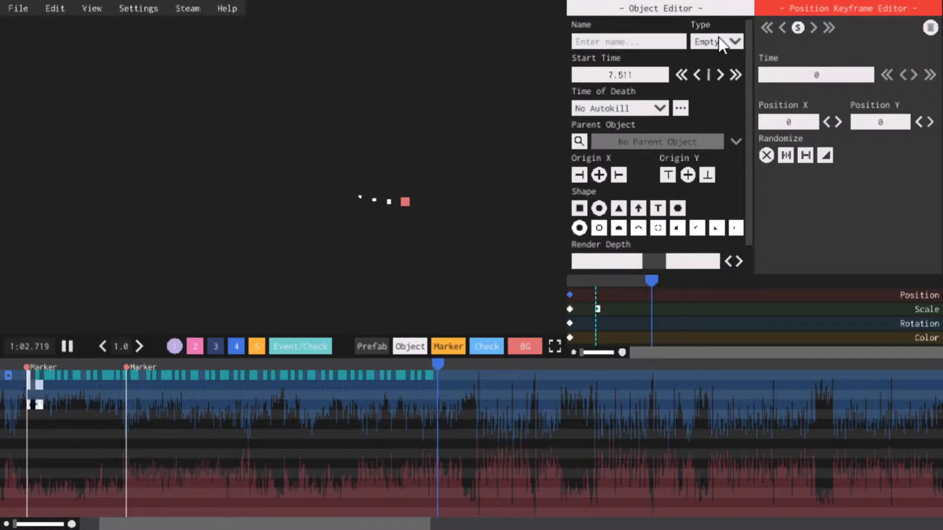
key(space)
click(422, 364)
key(space)
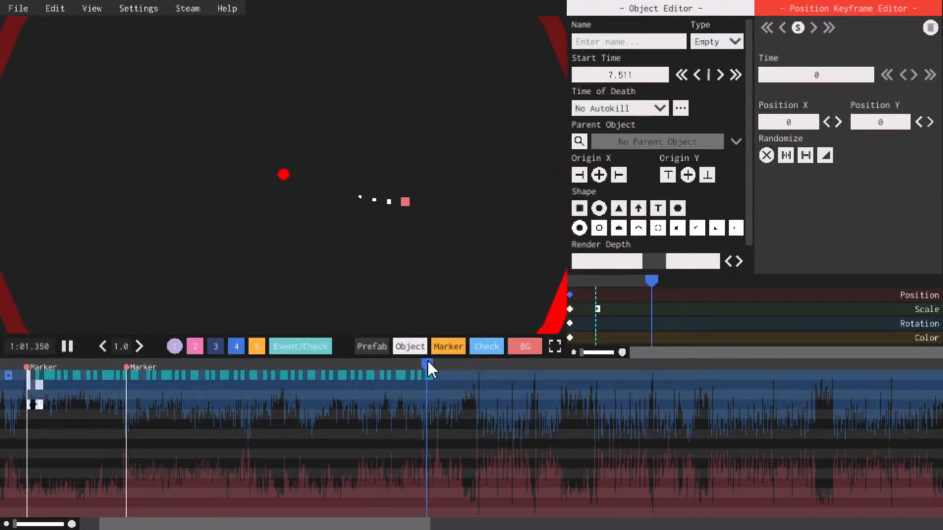
key(space)
key(space)
key(space)
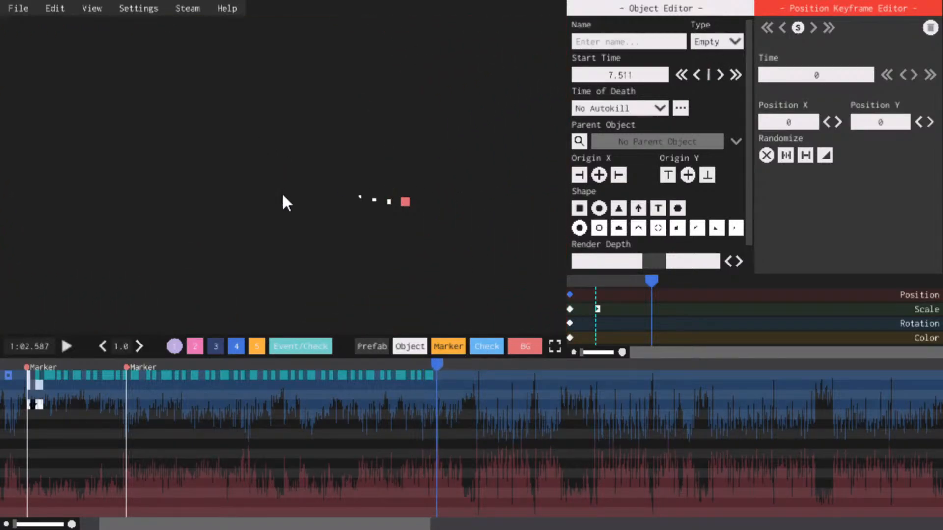
Set the central circle's object type to Normal and review the beam attack from about 0:32 to 0:33
click(714, 46)
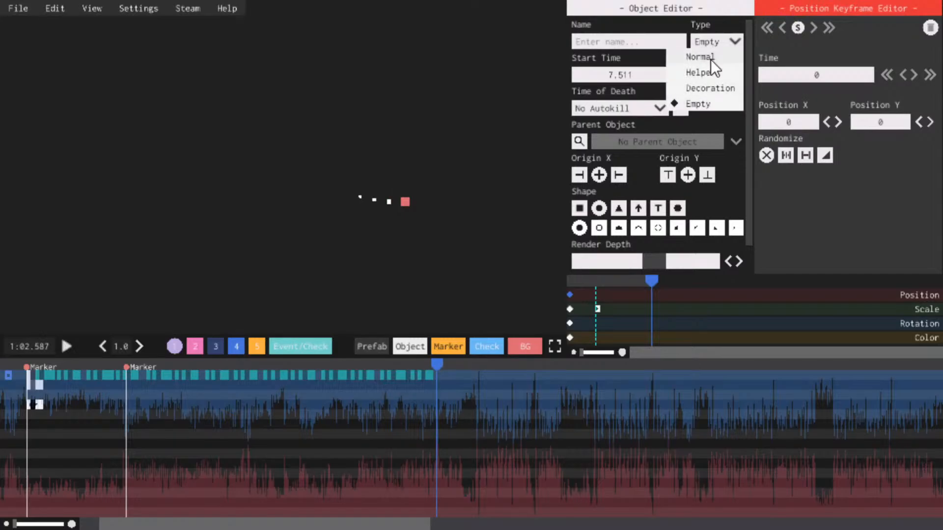
click(711, 60)
key(space)
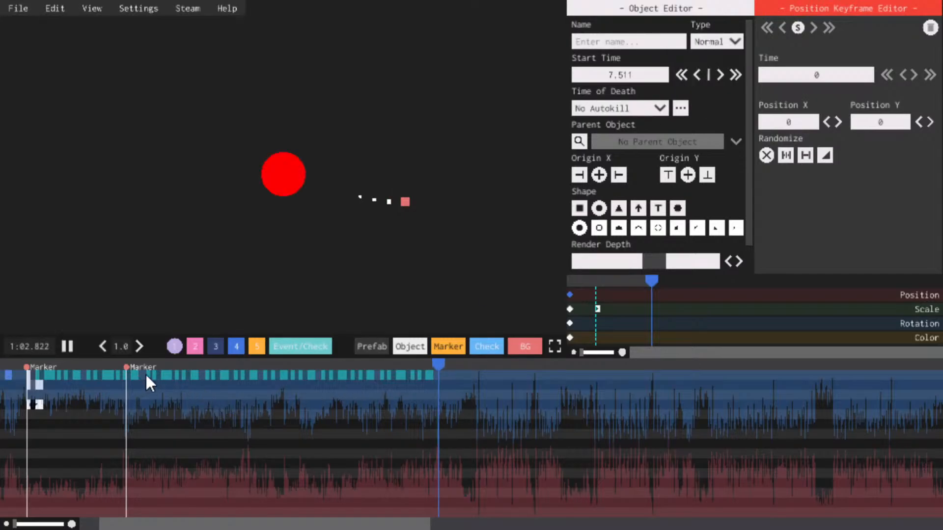
click(196, 363)
scroll(221, 373, up, 2)
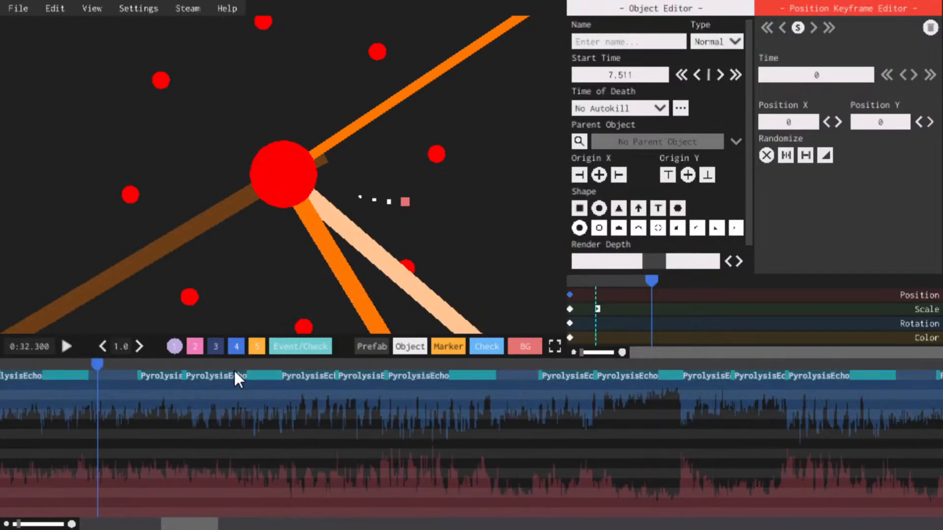
key(space)
key(space)
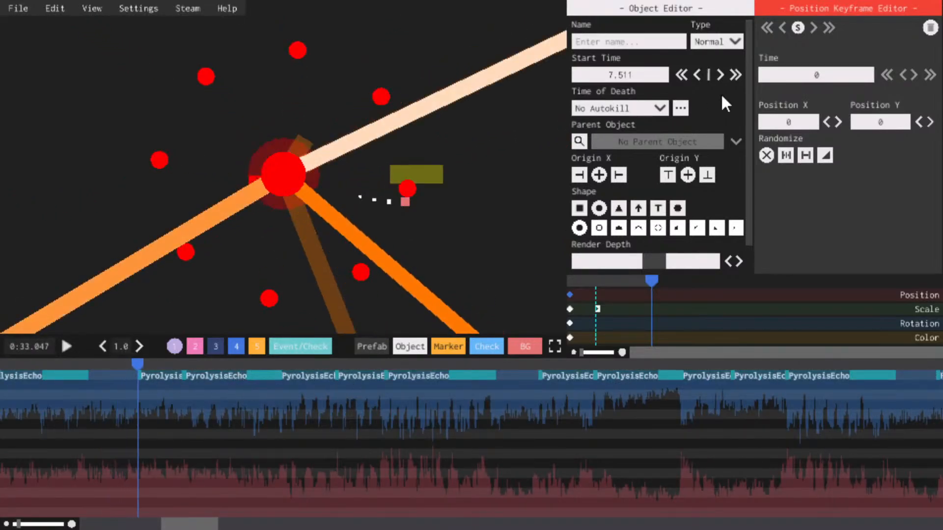
Set the central circle's object type to Empty and compare the attacks at about 0:32 and 0:41
click(721, 34)
click(700, 99)
click(63, 361)
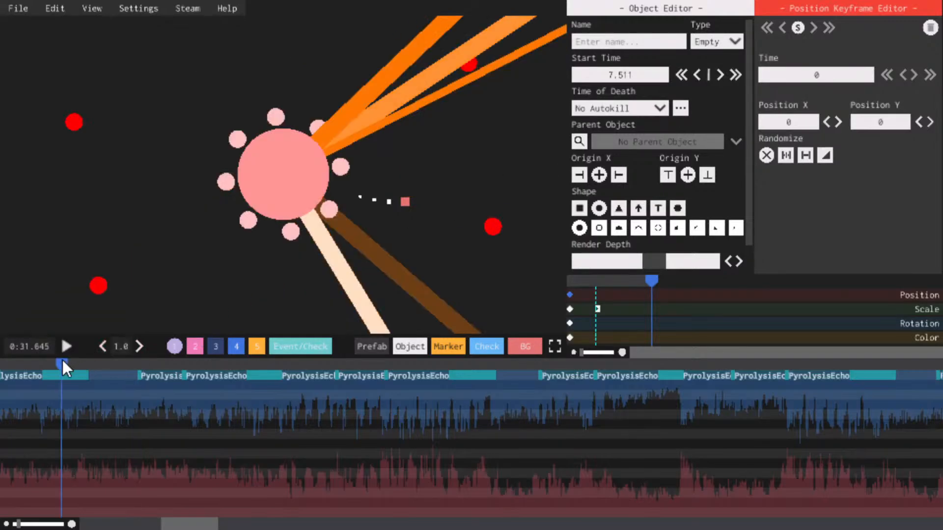
key(space)
key(space)
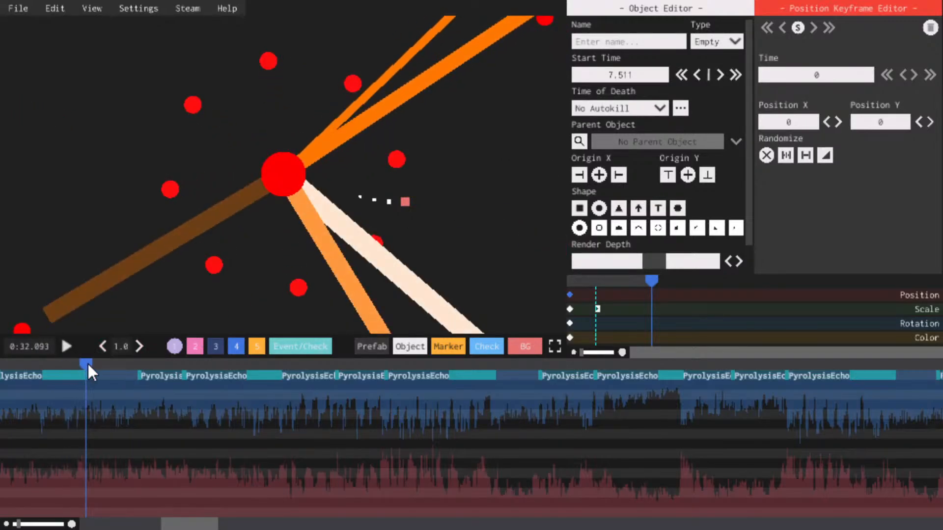
drag(88, 363, 555, 361)
Set the central circle's object type to Normal and replay the ring attacks from about 0:41 to 0:43
click(730, 39)
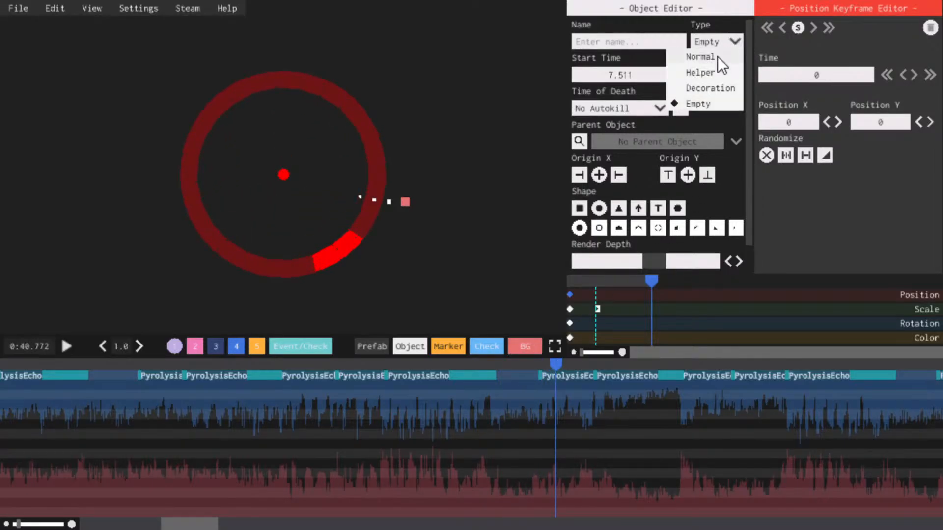
click(718, 57)
key(space)
scroll(240, 482, down, 5)
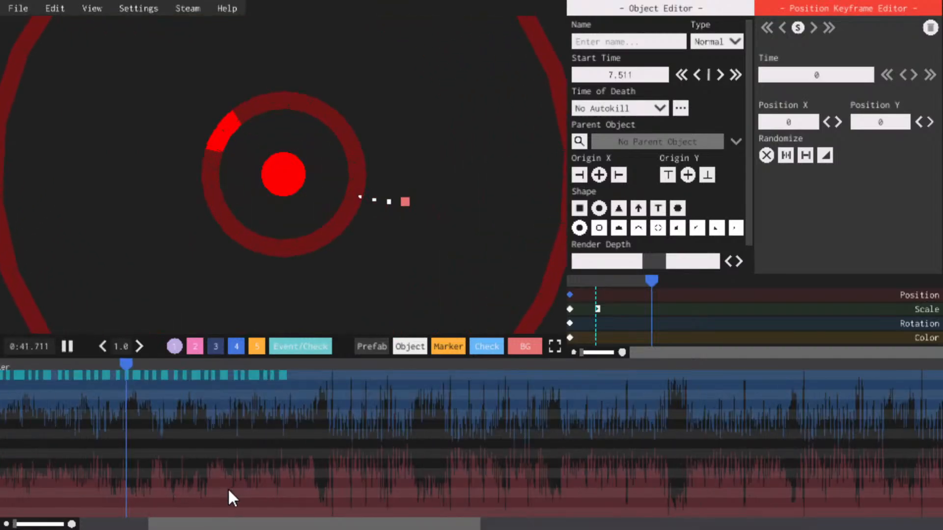
key(space)
scroll(244, 526, up, 3)
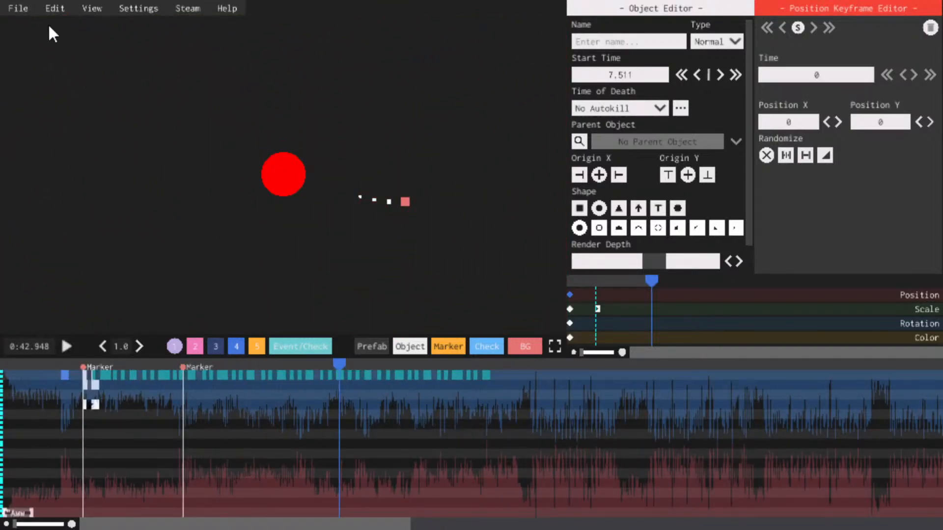
Find the explorers remake level in the list of saved levels and open it
click(18, 7)
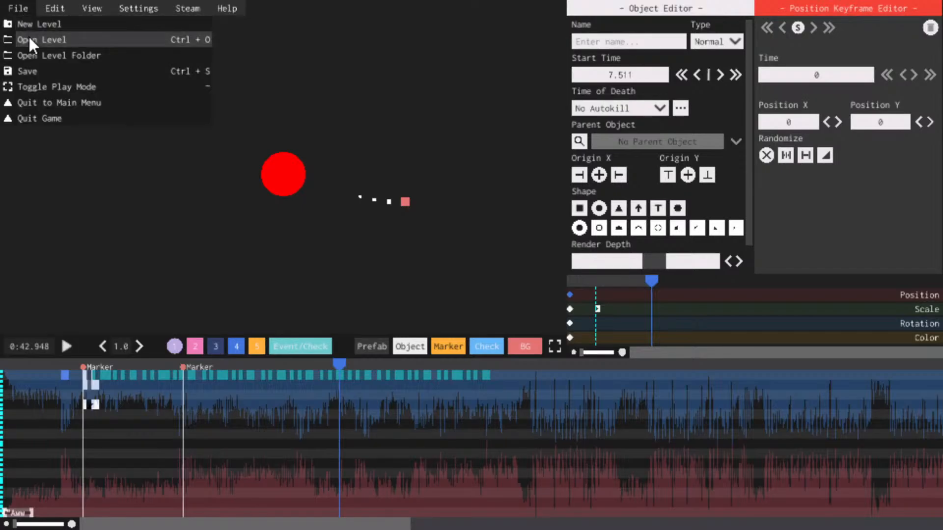
click(28, 40)
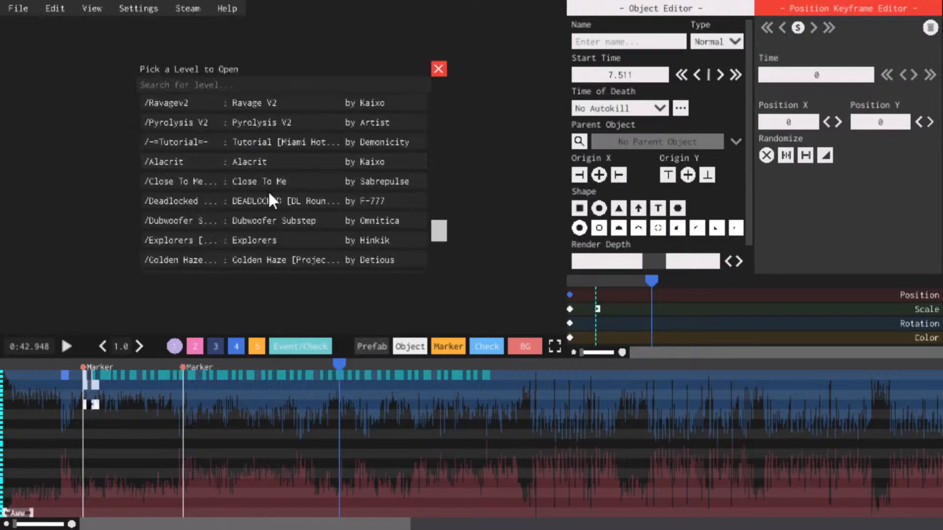
scroll(268, 190, down, 1)
scroll(268, 191, up, 2)
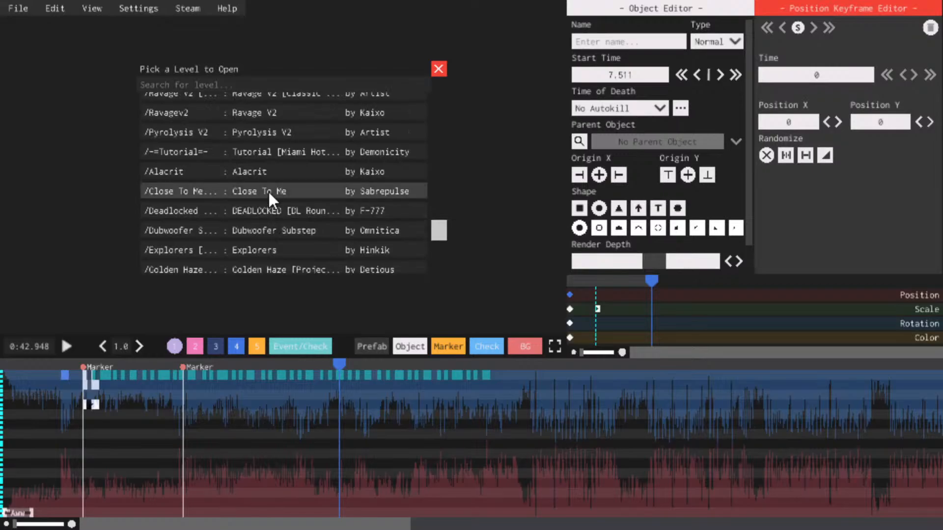
scroll(268, 191, up, 1)
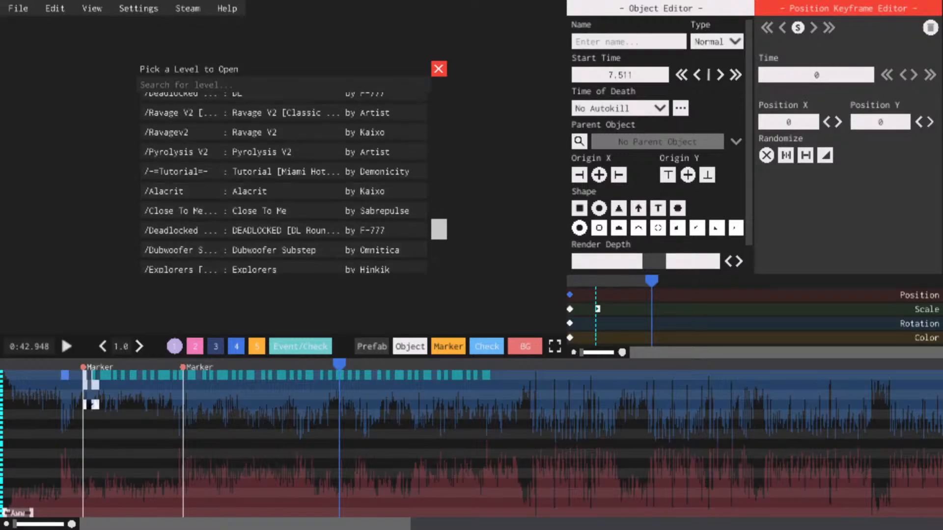
scroll(326, 210, up, 8)
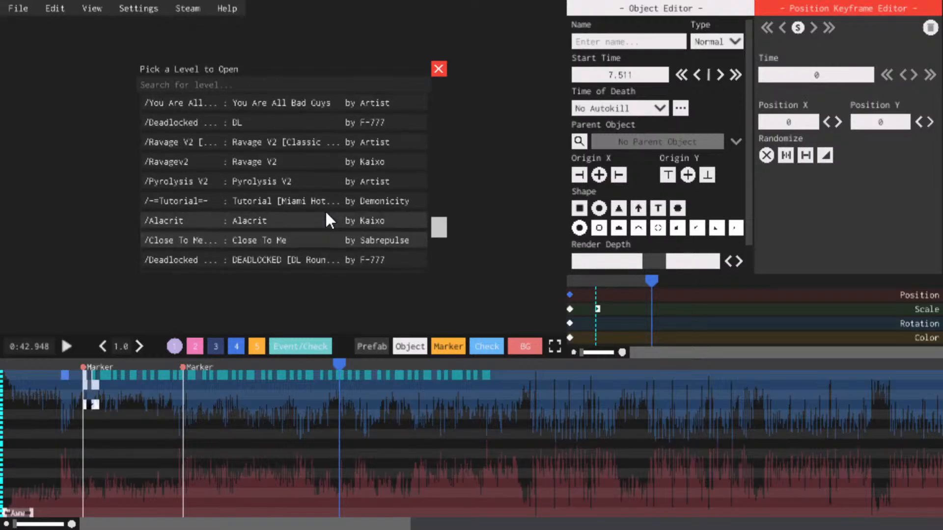
drag(443, 212, 432, 166)
scroll(352, 167, up, 8)
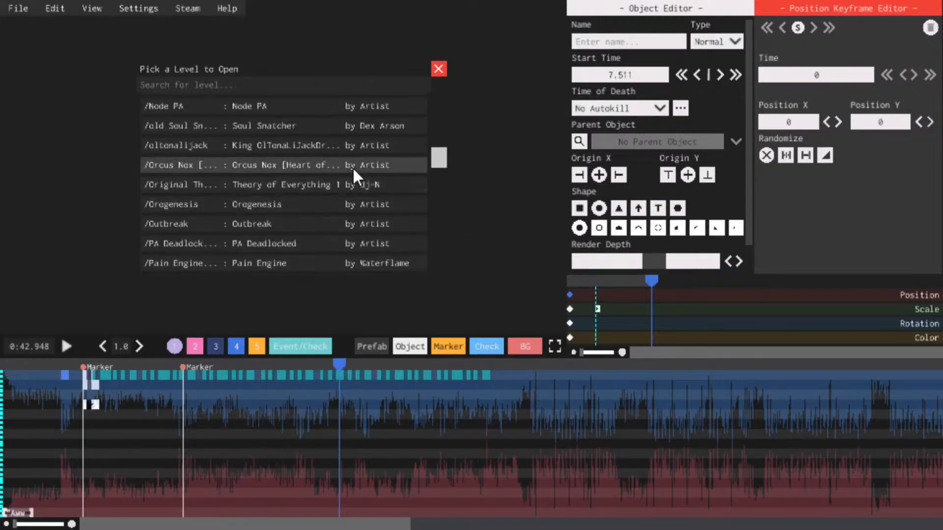
scroll(352, 167, up, 12)
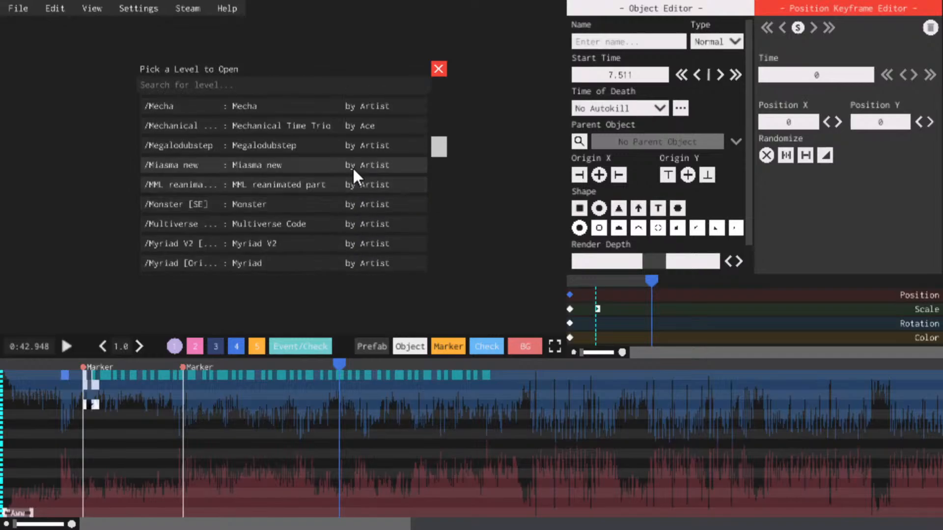
scroll(353, 167, up, 10)
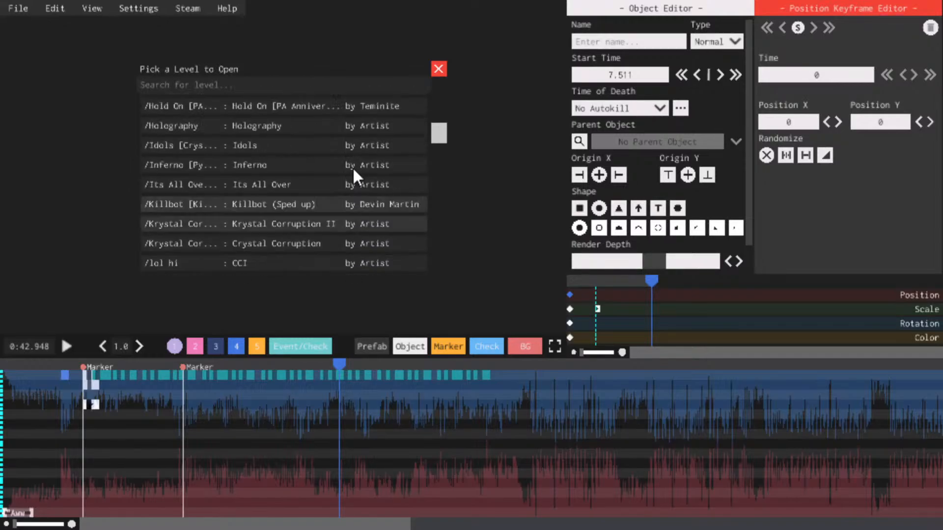
scroll(353, 167, up, 4)
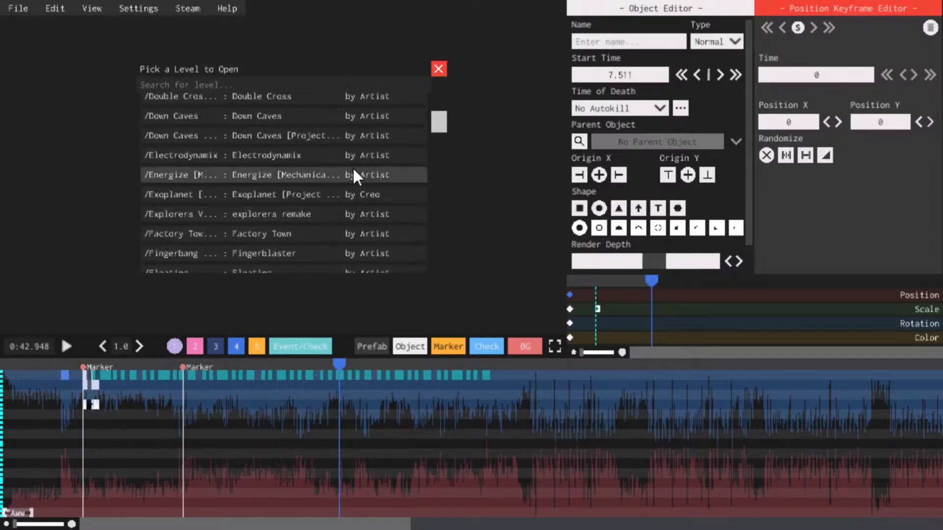
scroll(282, 225, up, 1)
click(284, 225)
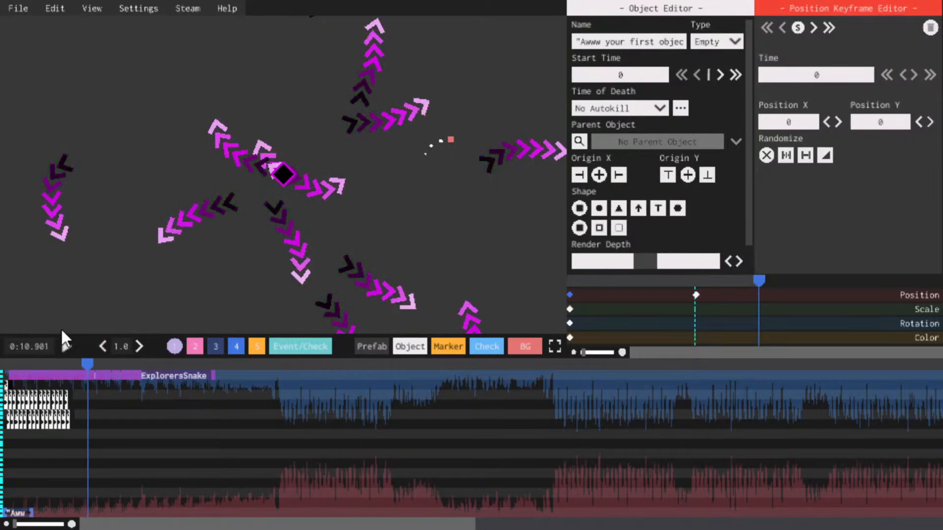
Return to the level's start and play the snake attack to about 0:13, pausing within the first second
key(space)
key(Home)
key(space)
key(space)
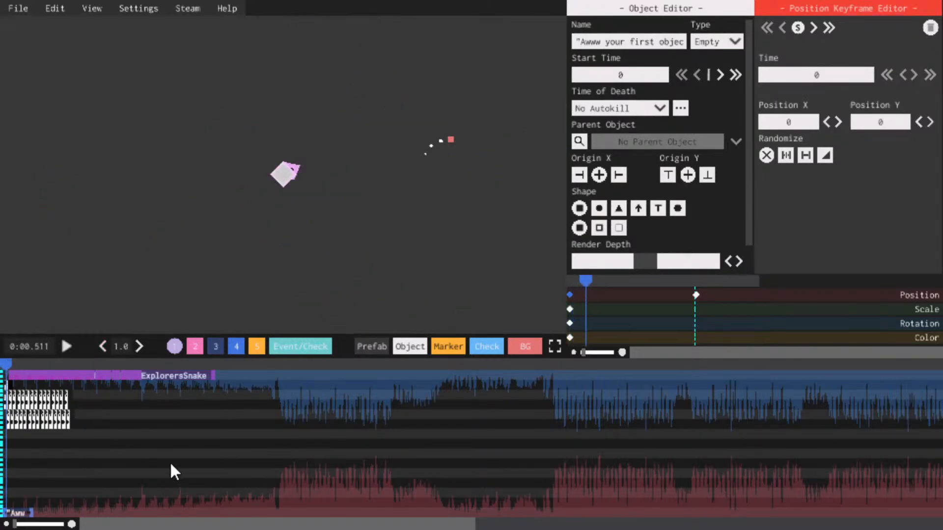
key(space)
key(space)
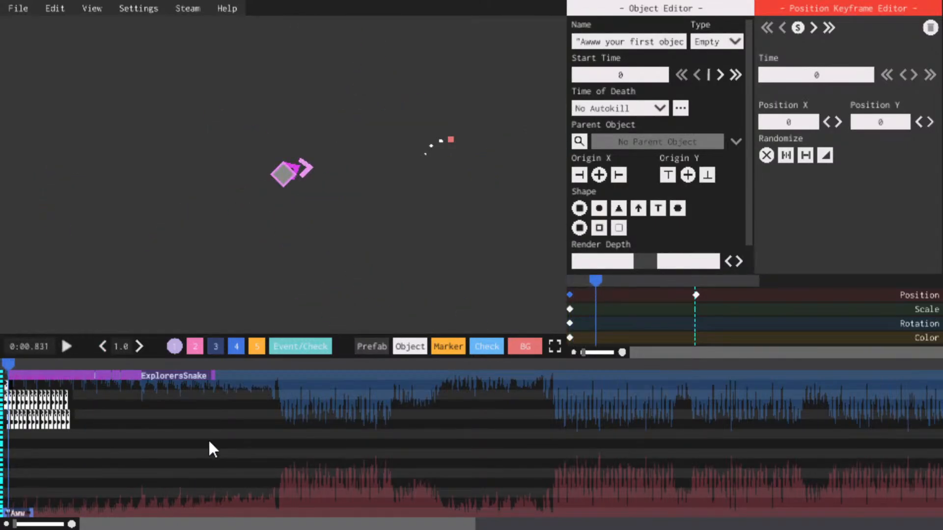
key(space)
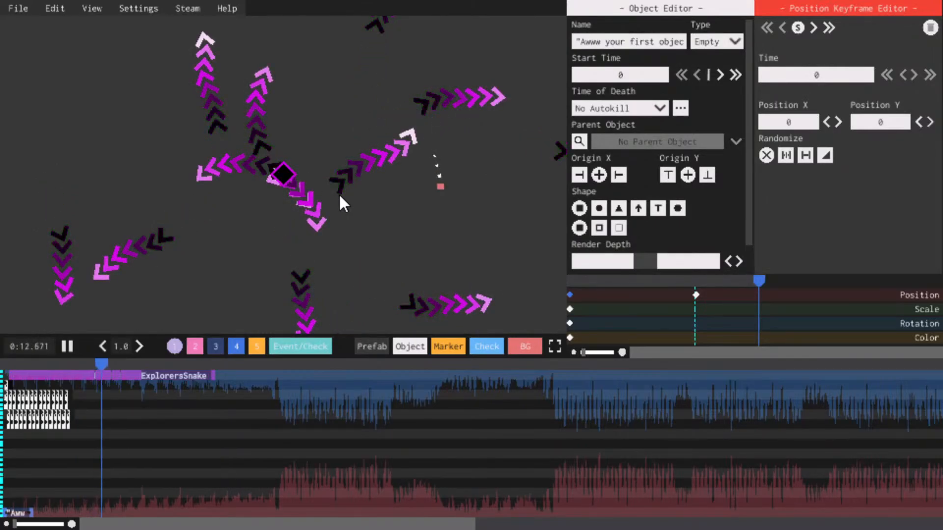
key(space)
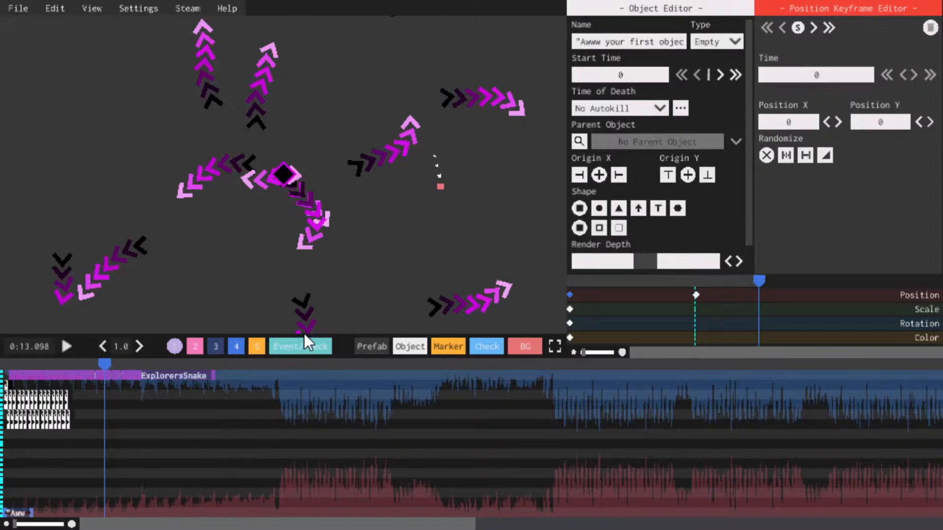
Show the event and checkpoint timeline and play on past 0:19, pausing at the beam attack at about 0:18.4
click(290, 346)
key(space)
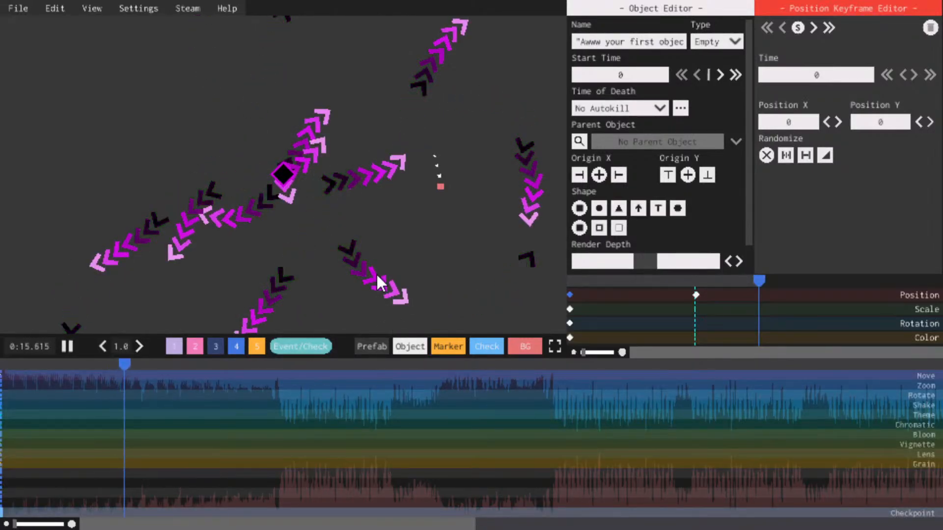
key(space)
key(space)
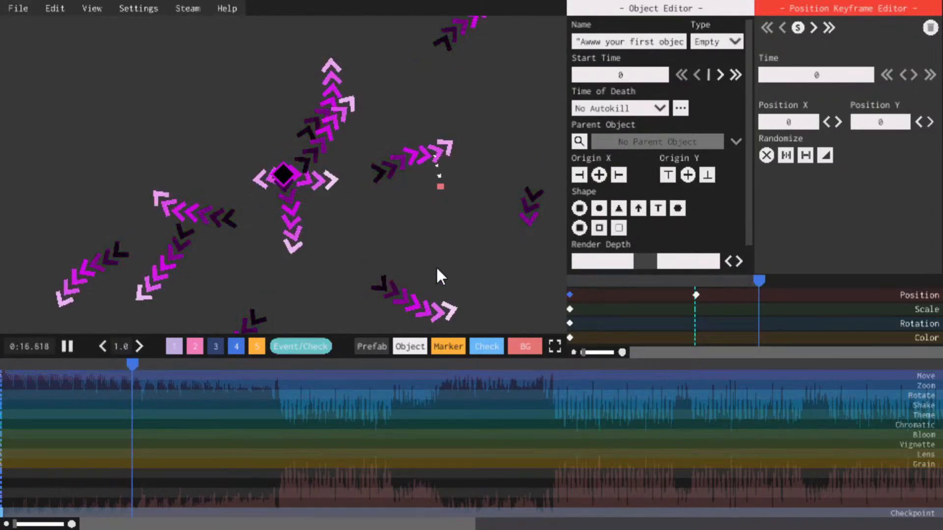
key(space)
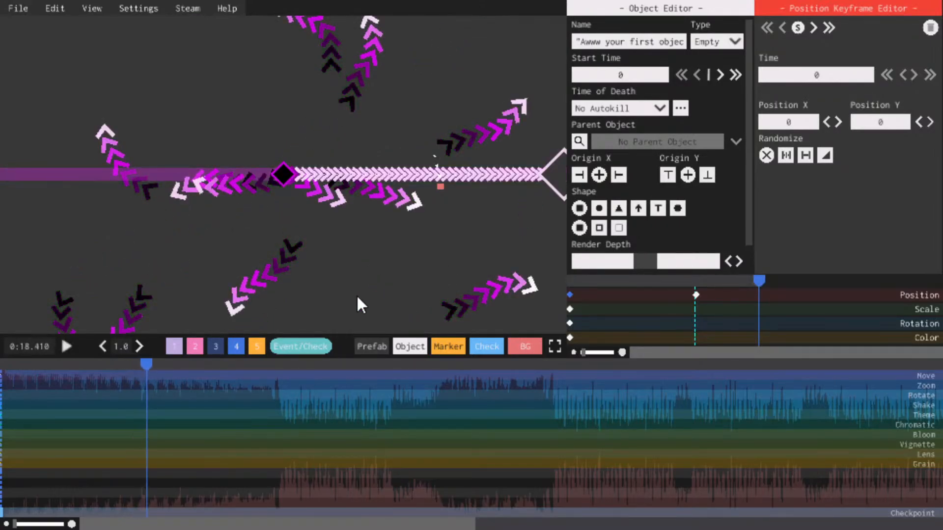
key(space)
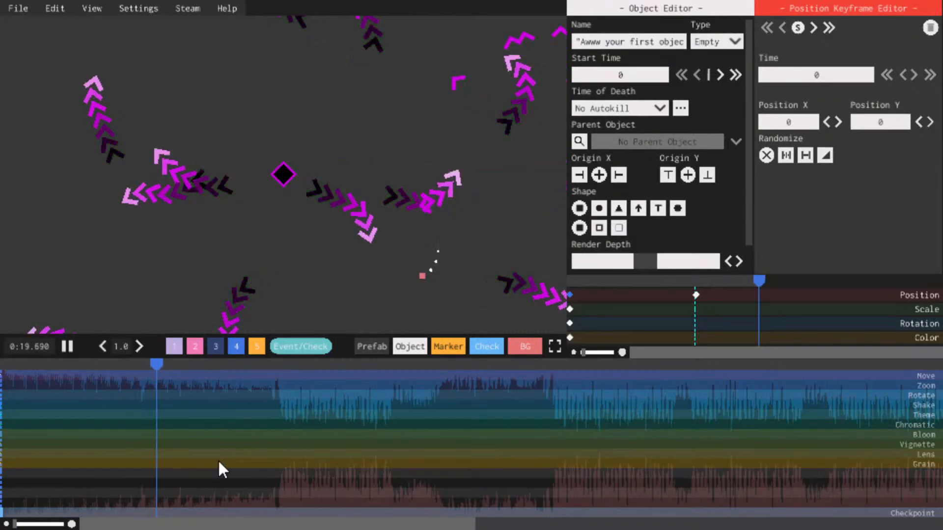
Replay the approach to the beam attack from about 0:14 to 0:20 to examine the snakes' colours and the beam's warning
click(128, 366)
key(space)
key(space)
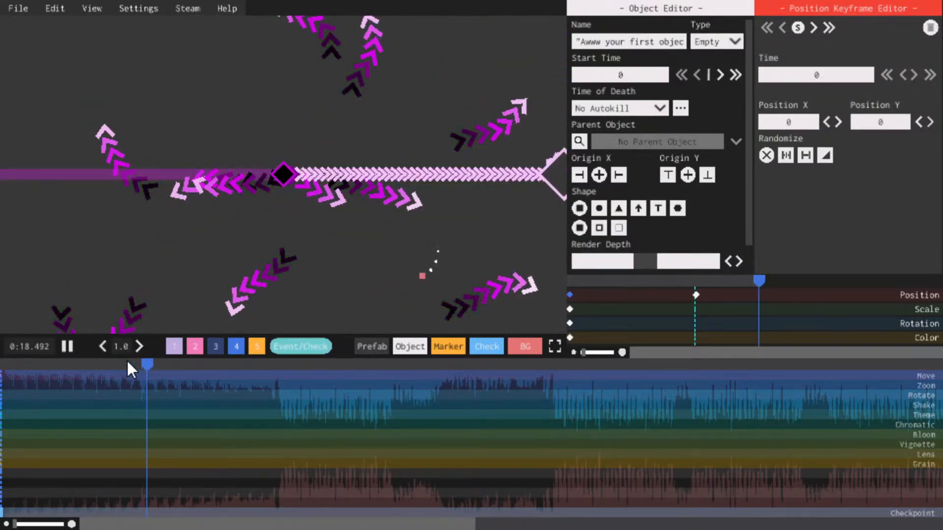
click(114, 362)
key(space)
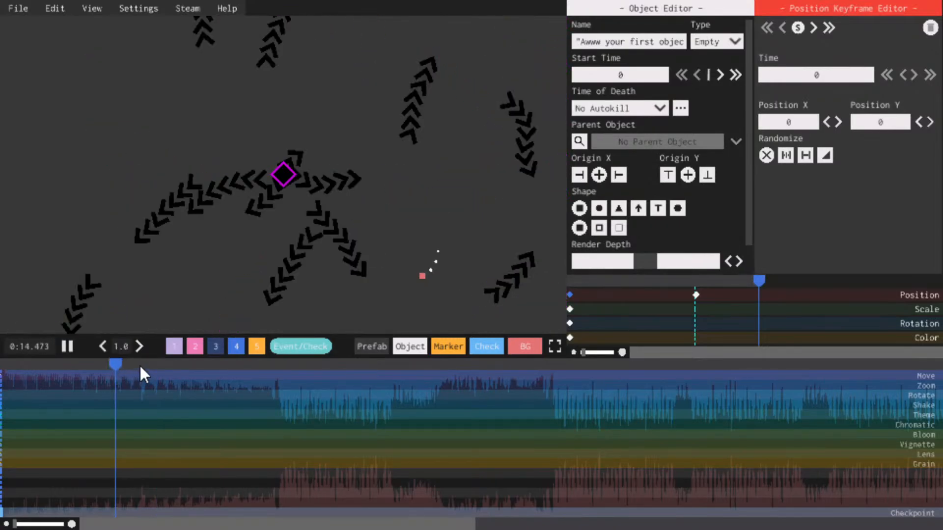
click(137, 364)
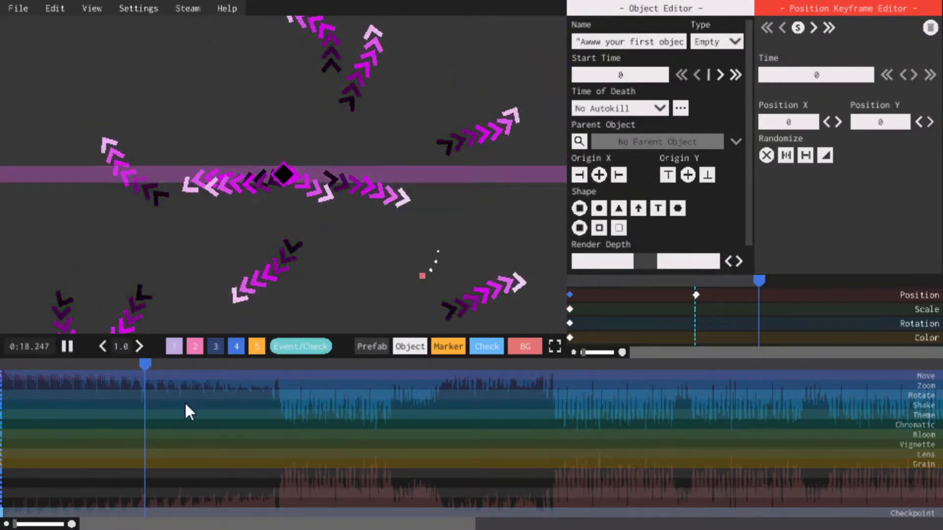
key(space)
key(space)
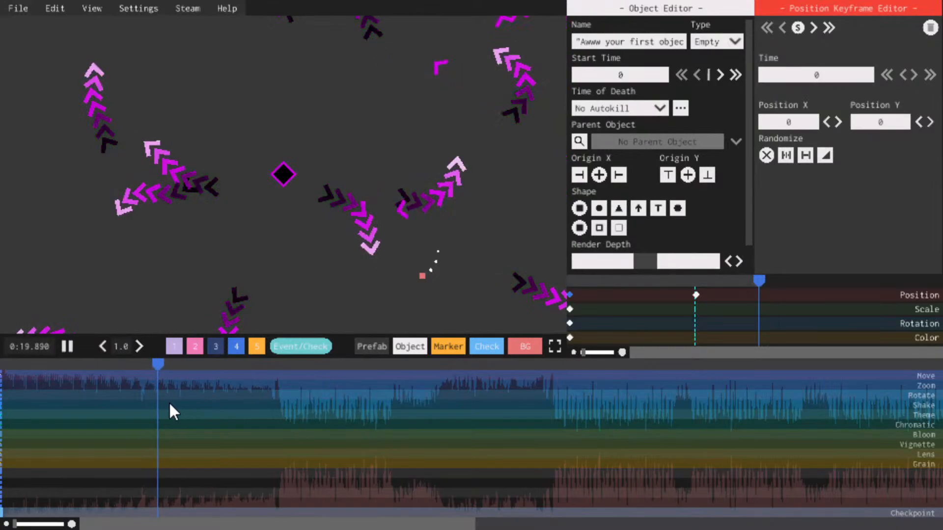
Move back to about 0:18.4 and replay the beam firing until about 0:19.2
key(space)
click(153, 363)
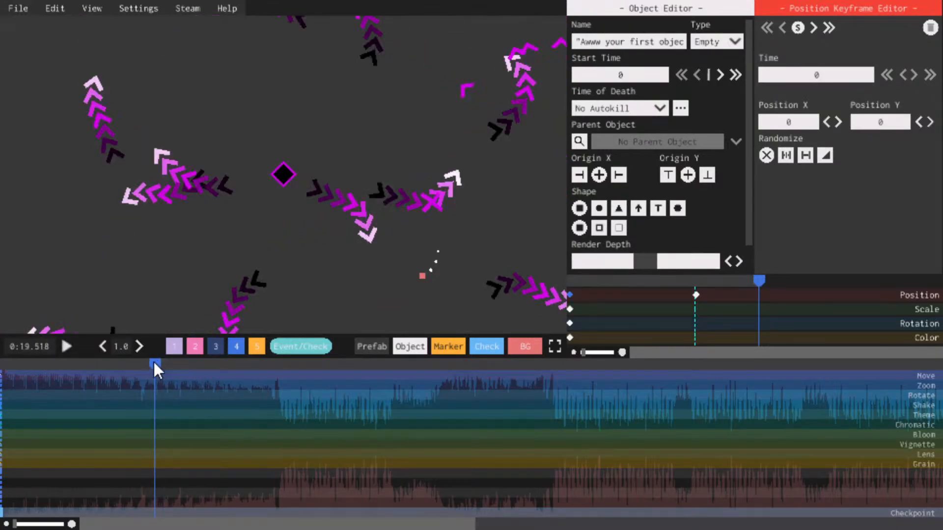
drag(153, 361, 144, 362)
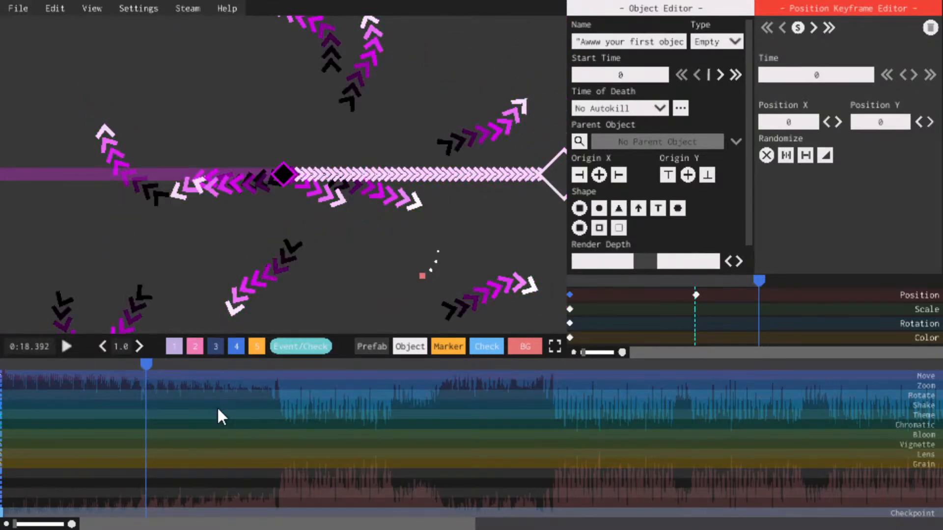
key(space)
key(space)
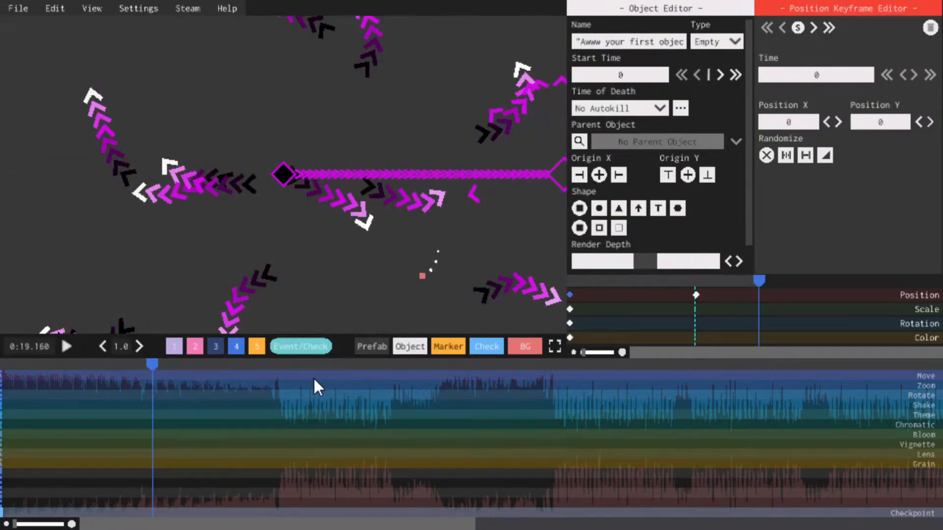
Jump ahead and replay from about 0:35.5 to 0:36.4 to examine the central diamond and its surrounding arrows
click(262, 368)
key(space)
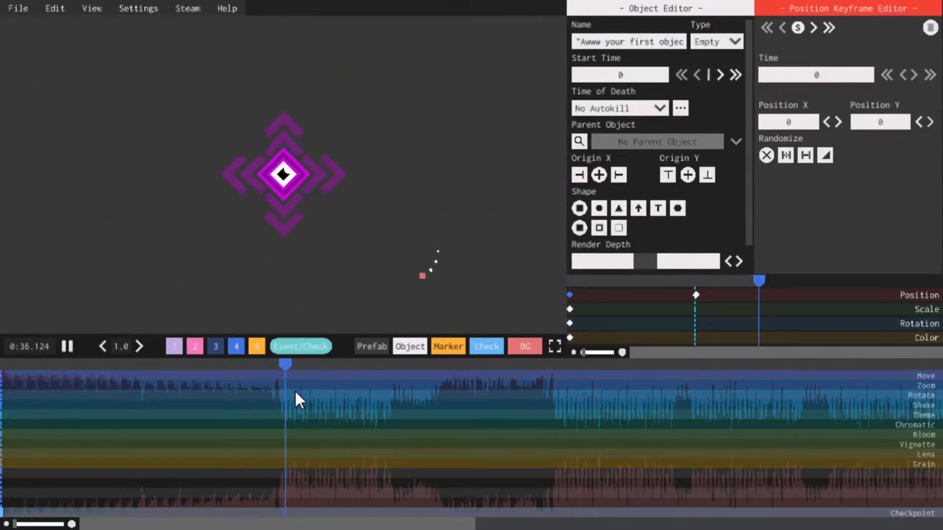
key(space)
click(280, 364)
key(space)
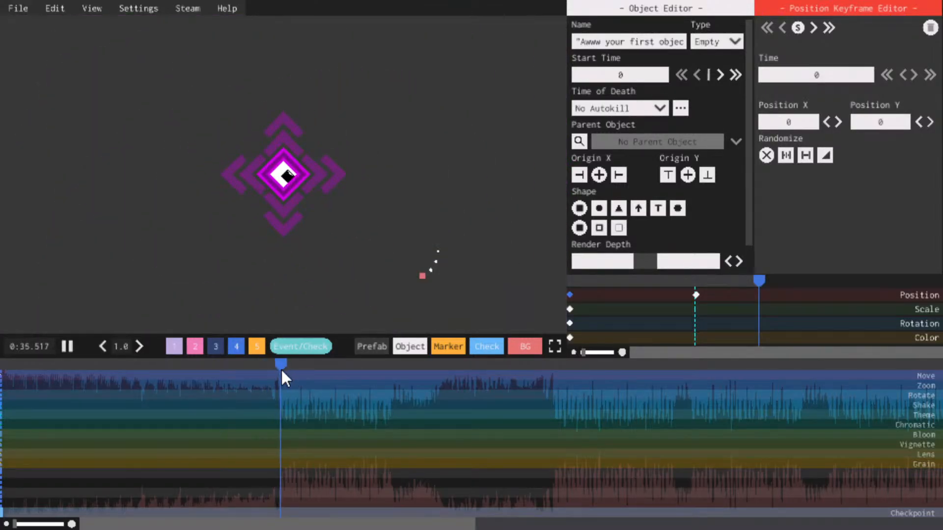
key(space)
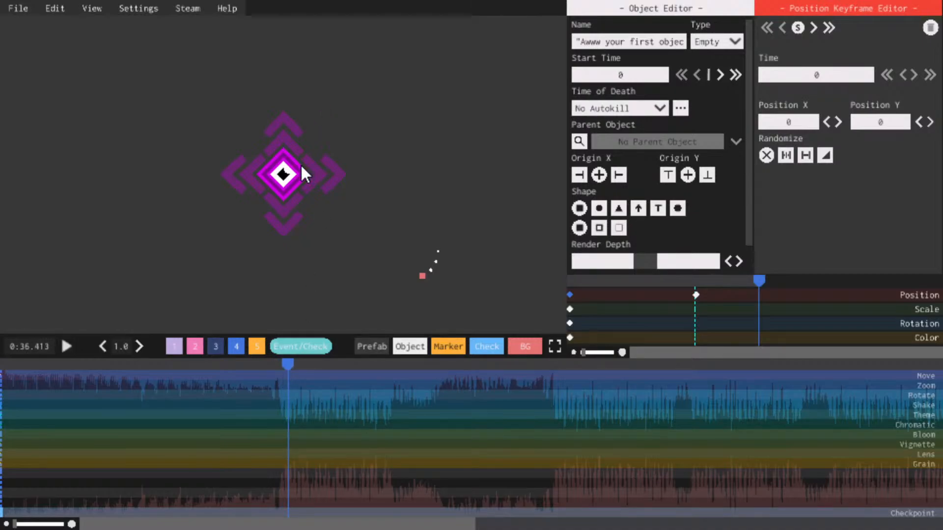
click(23, 4)
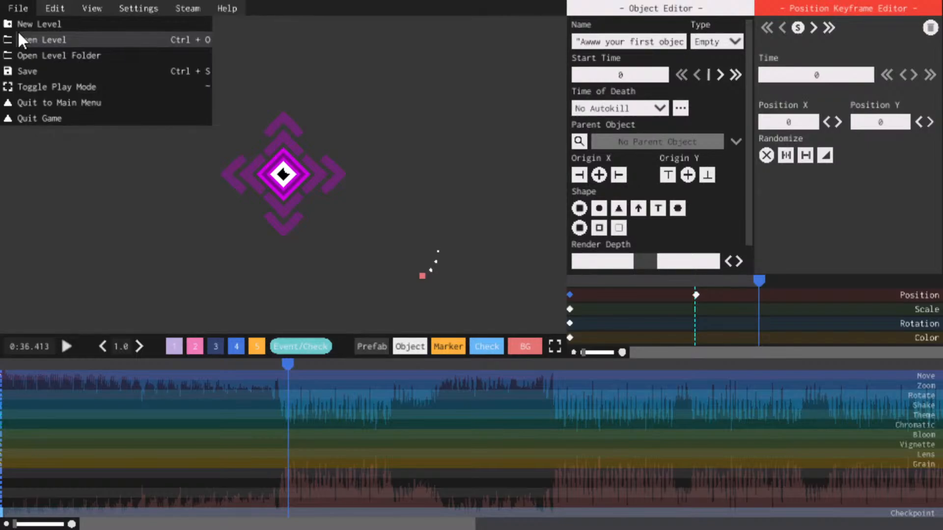
click(19, 34)
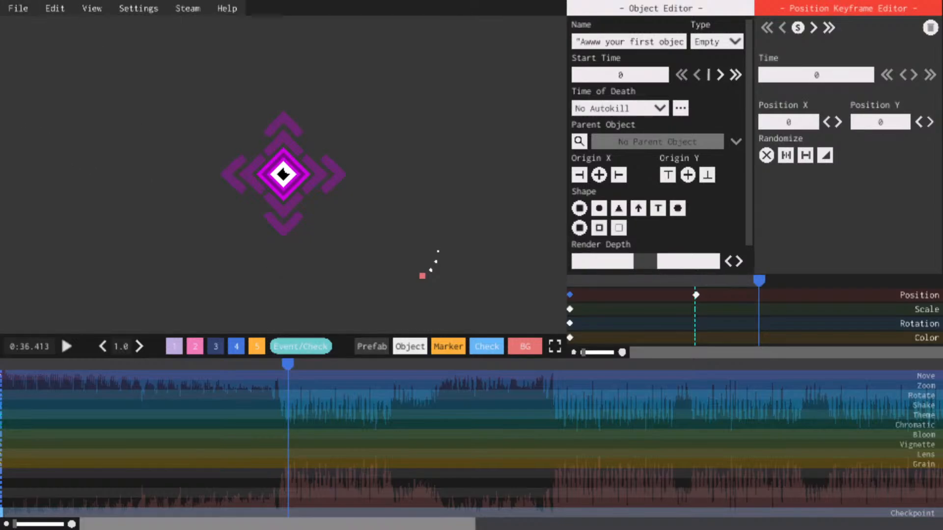
scroll(598, 479, down, 10)
scroll(804, 460, down, 2)
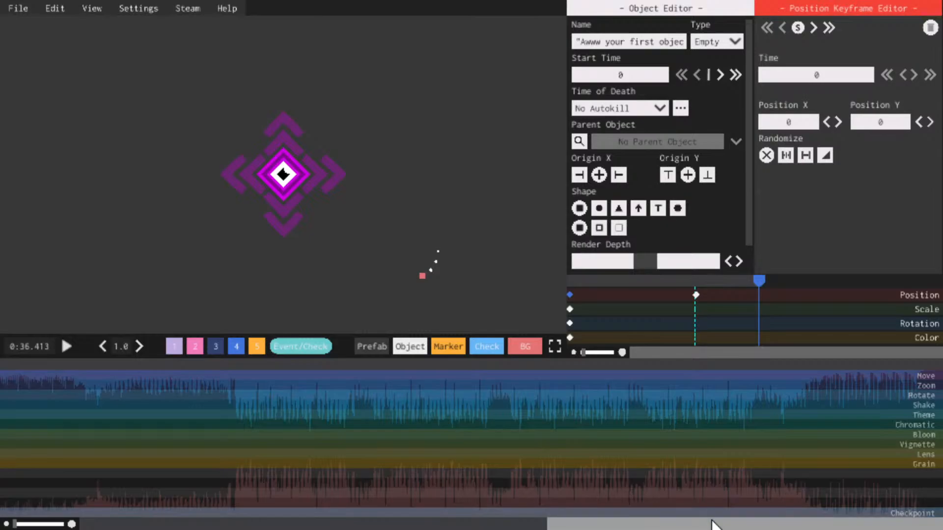
drag(711, 524, 137, 491)
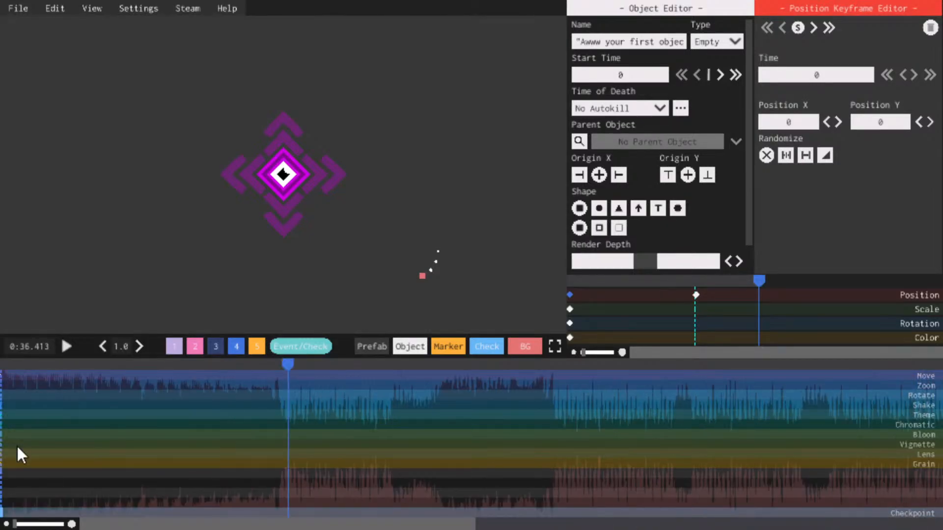
Open the level picker and look through the levels around explorers remake, Pyrolysis V2 and Ravage V2
click(22, 6)
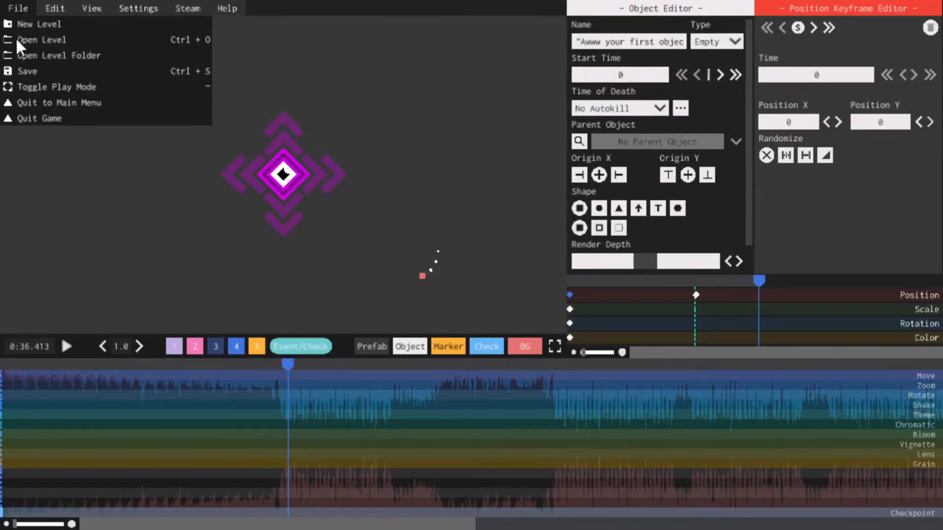
click(18, 42)
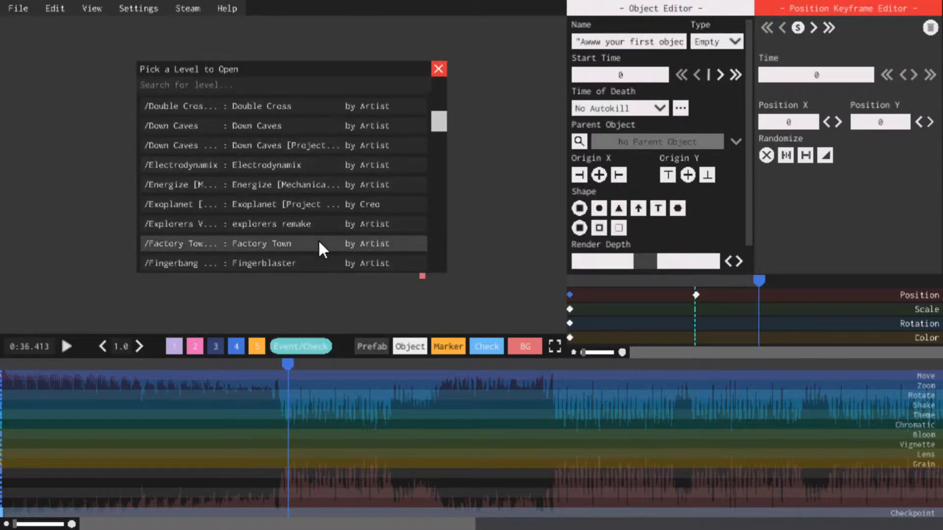
scroll(317, 240, down, 3)
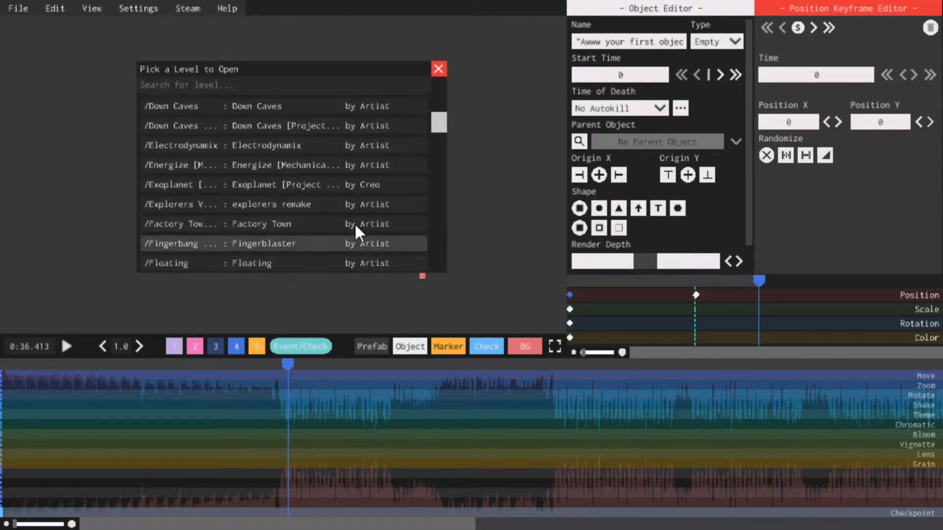
drag(441, 123, 419, 232)
scroll(238, 210, up, 2)
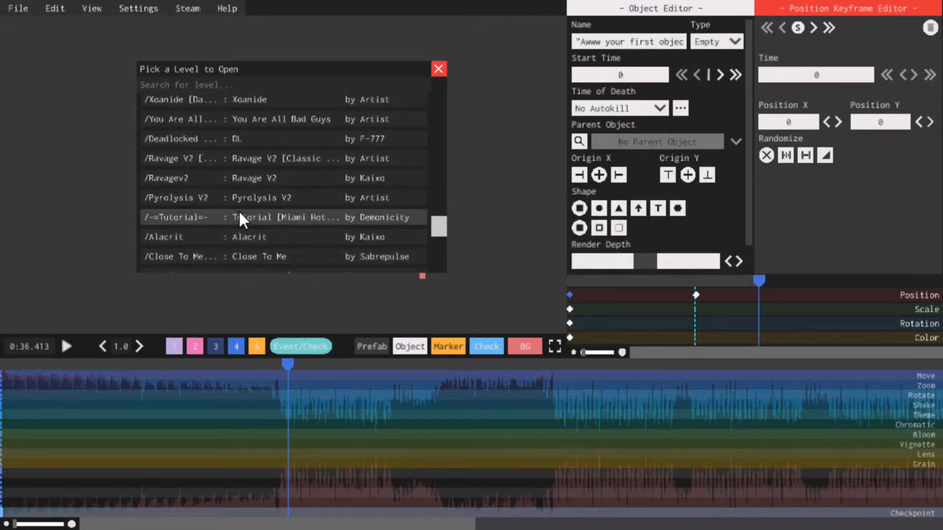
scroll(239, 210, up, 1)
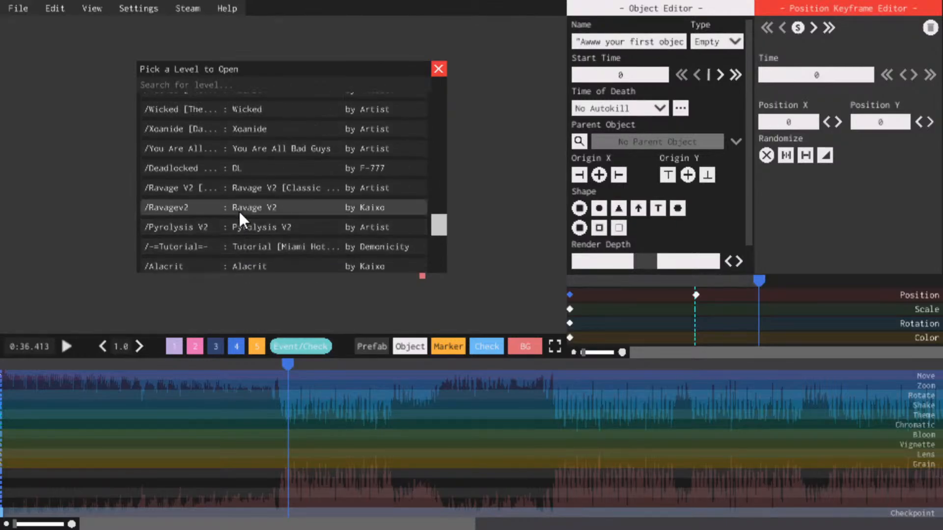
scroll(239, 210, up, 1)
scroll(239, 210, up, 1)
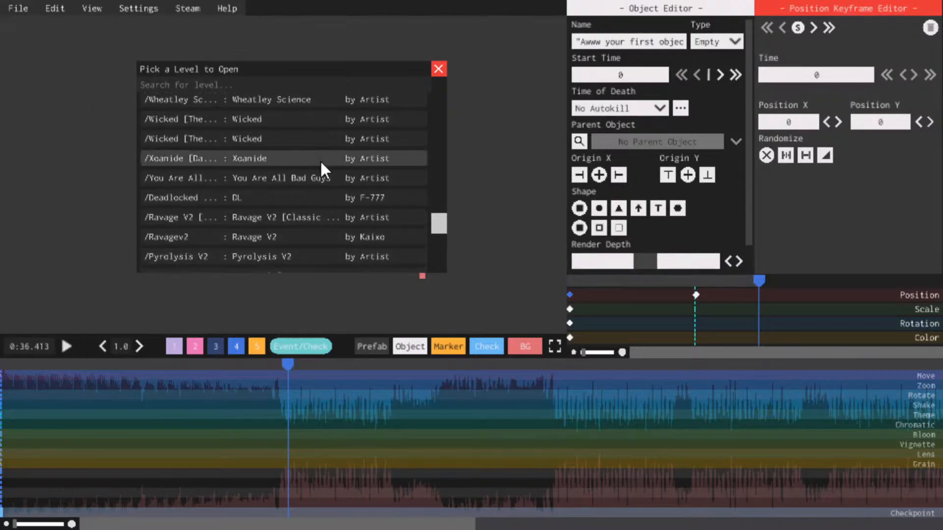
scroll(322, 163, down, 1)
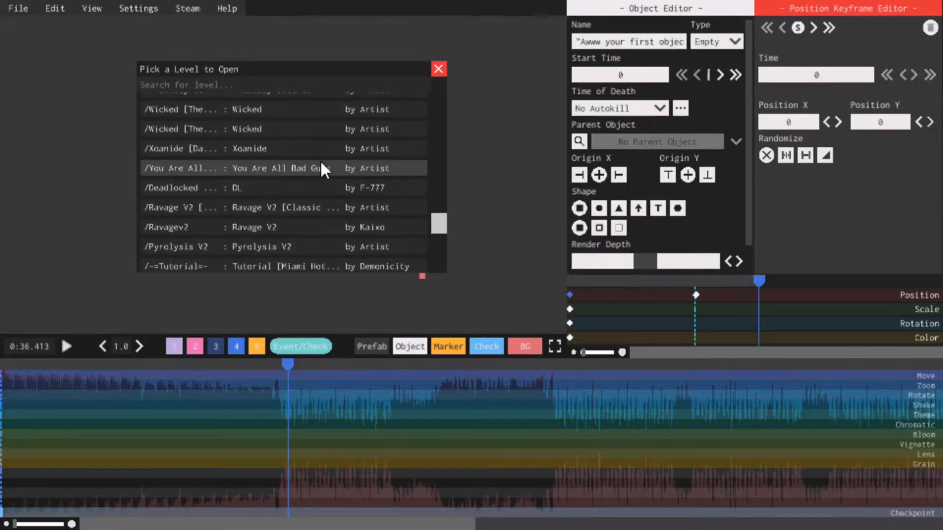
scroll(320, 168, down, 1)
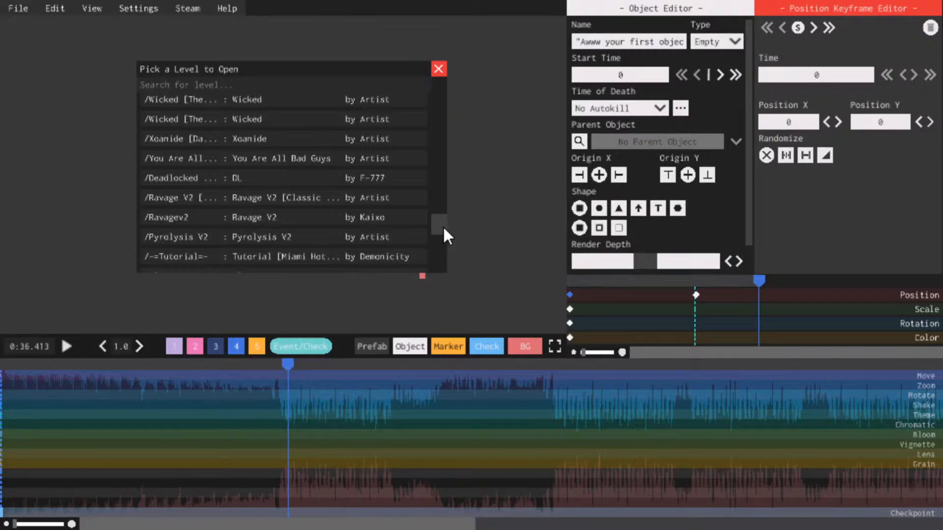
scroll(443, 226, down, 3)
scroll(379, 218, up, 1)
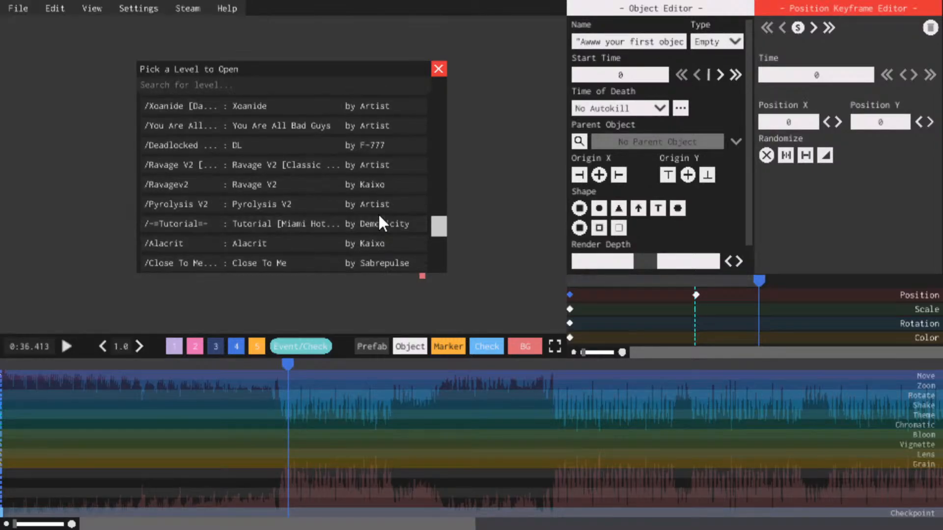
scroll(380, 218, up, 1)
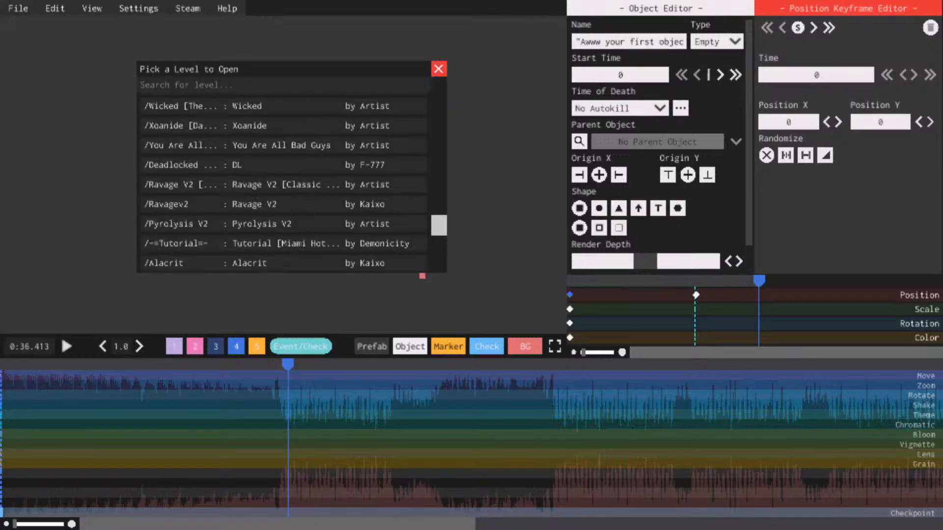
scroll(374, 186, up, 5)
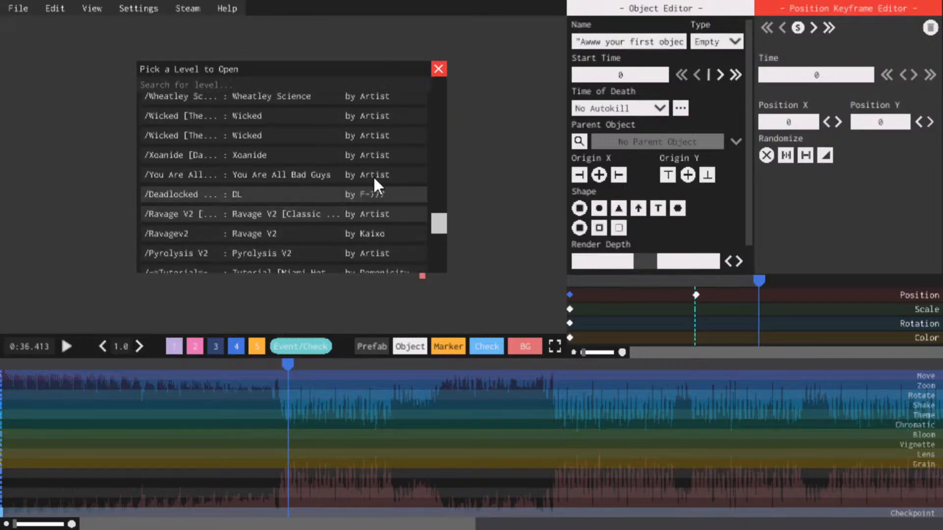
Find the Universe V2 level by Artist in the level list, open it and pause playback at about 0:06
drag(438, 227, 431, 105)
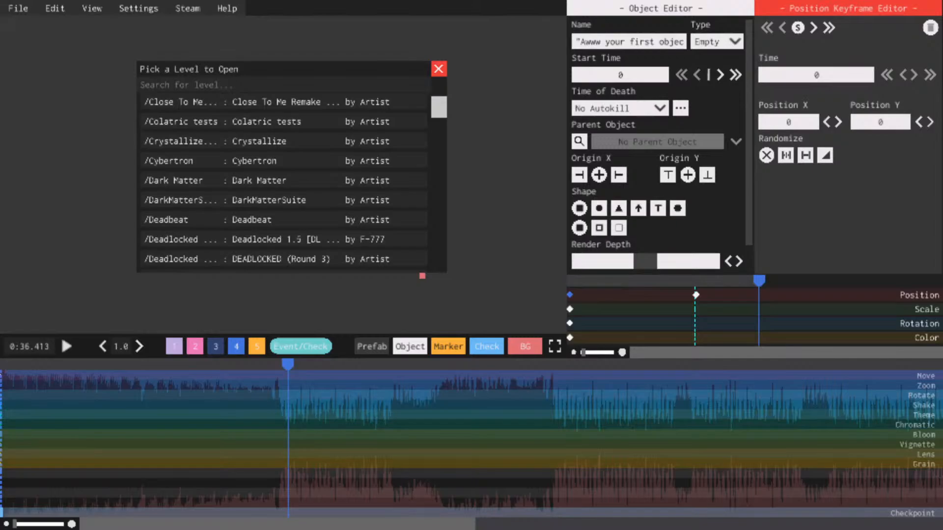
scroll(279, 179, down, 5)
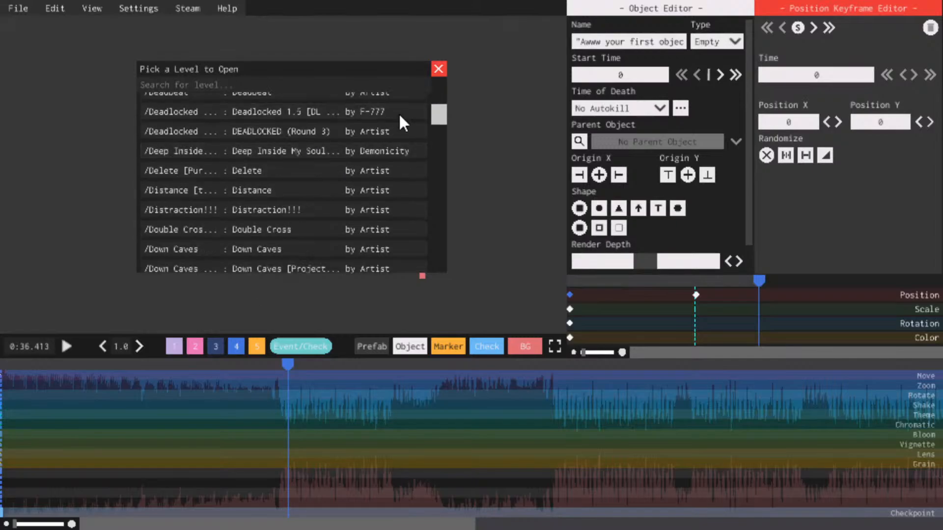
drag(438, 114, 442, 227)
scroll(271, 227, up, 2)
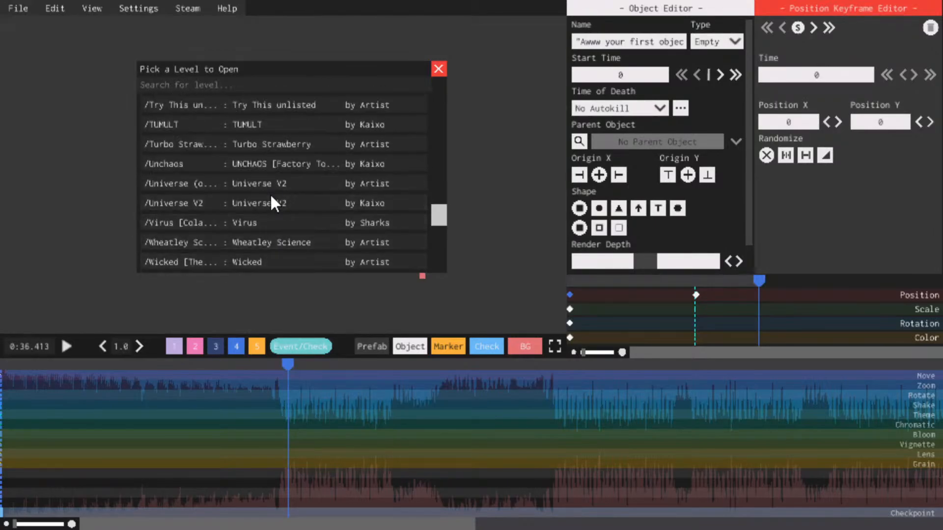
click(256, 184)
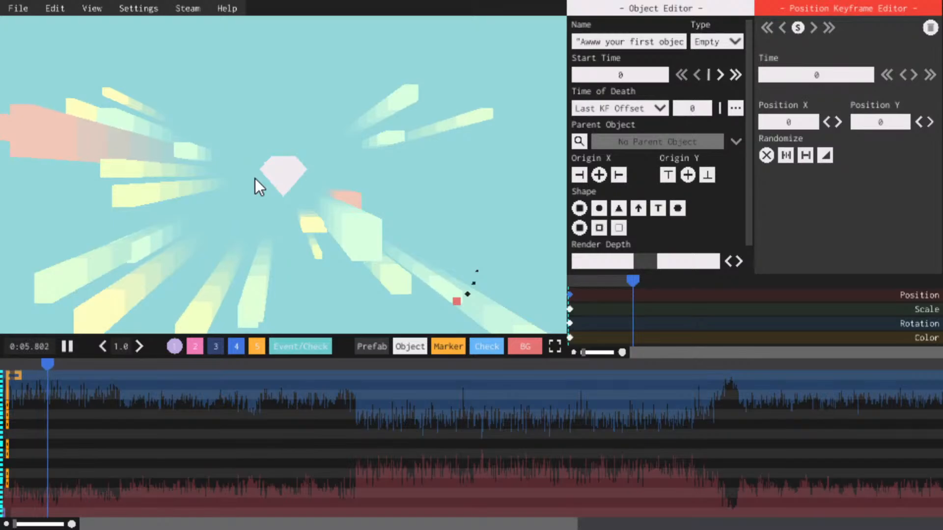
key(space)
Show the event and checkpoint timeline, apply the Destruction theme to the theme keyframe at 0.85, and preview it briefly
click(281, 347)
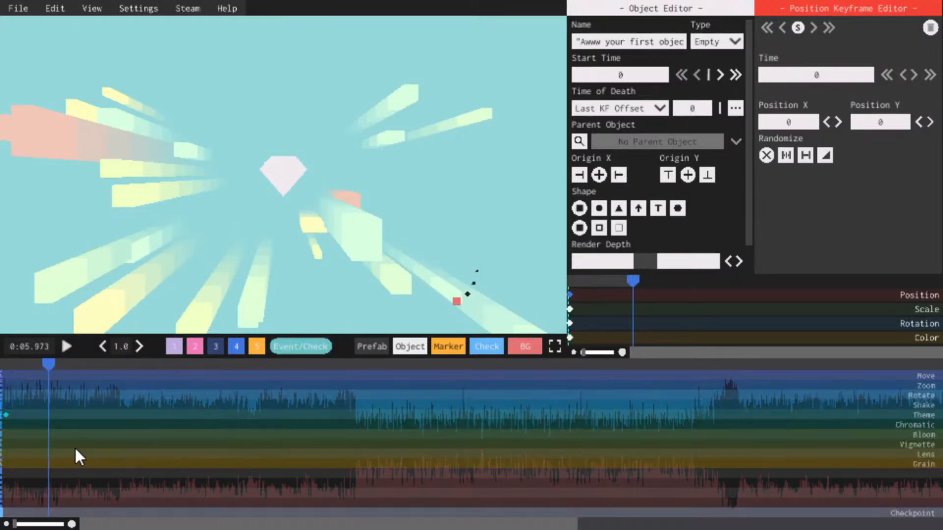
click(7, 415)
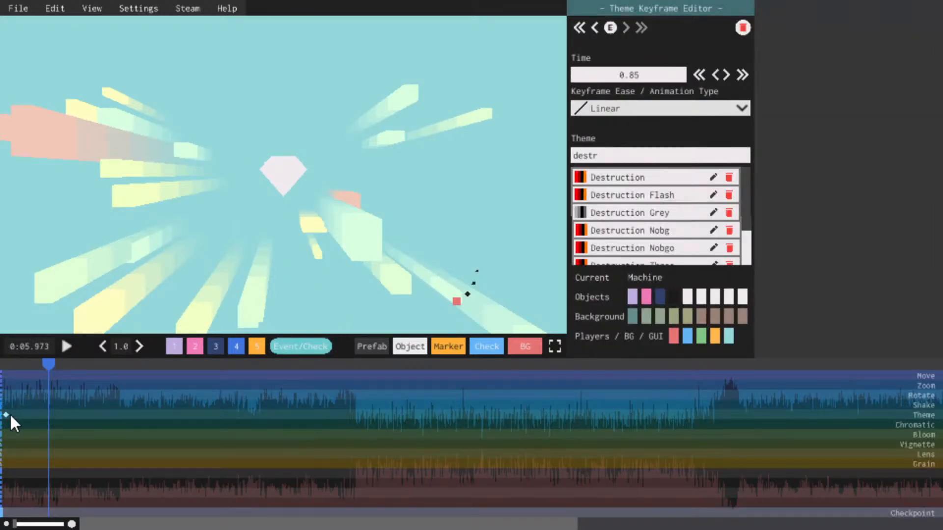
click(582, 177)
key(space)
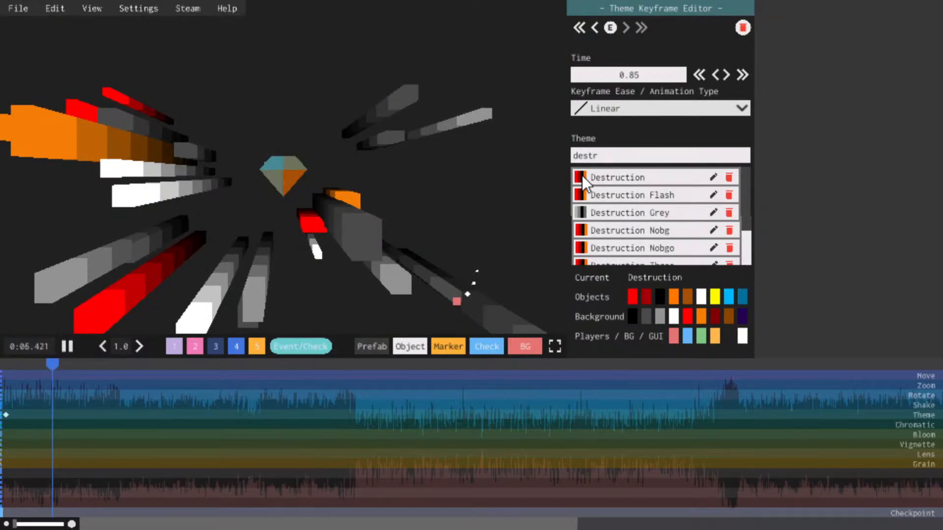
key(space)
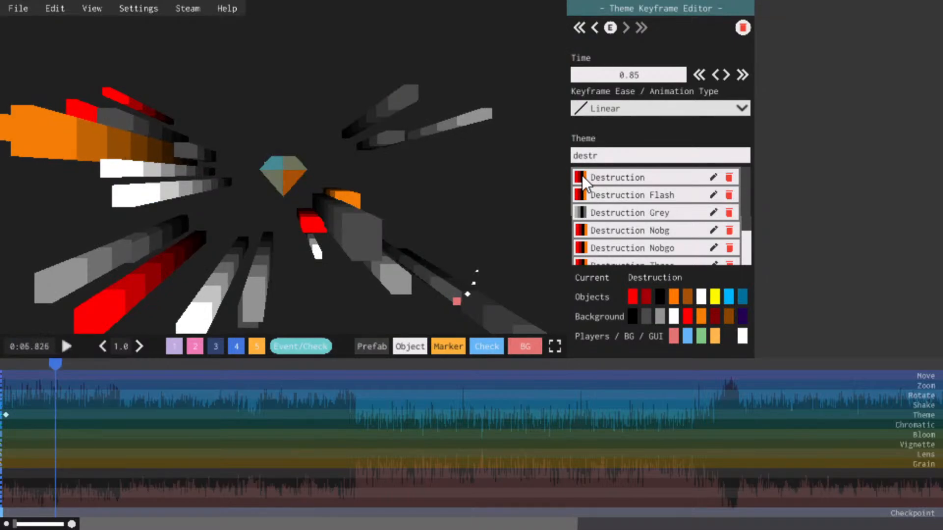
Search the themes for "vir", apply Dark Virus to the theme keyframe and preview it until about 0:07
click(623, 152)
text(vitr)
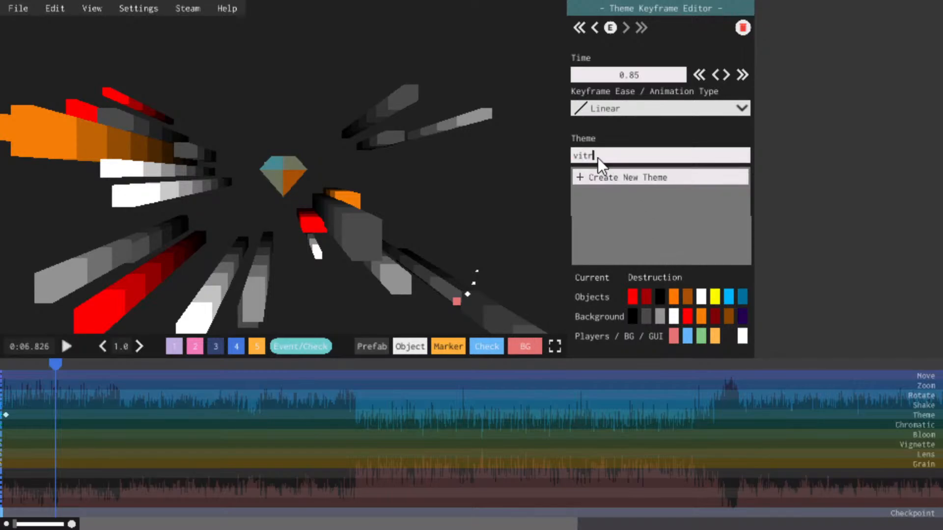
key(BackSpace)
key(BackSpace)
text(r)
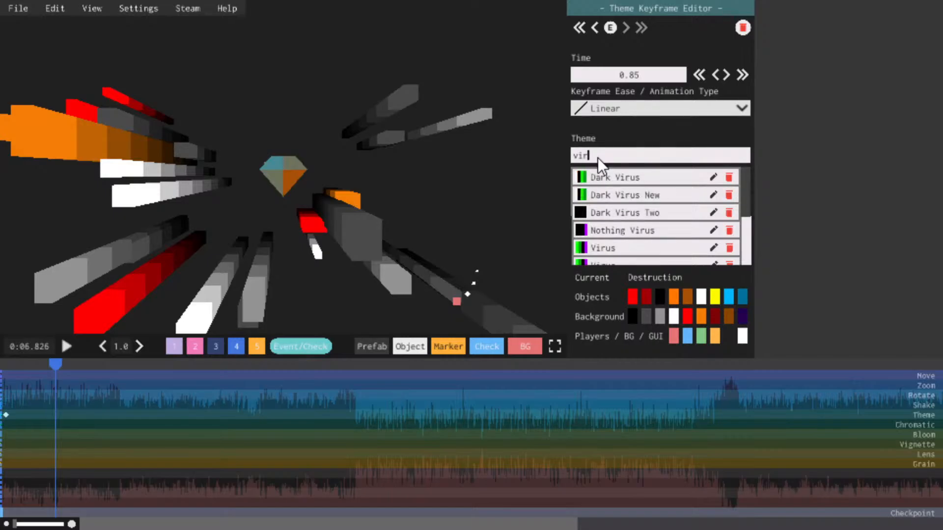
click(585, 179)
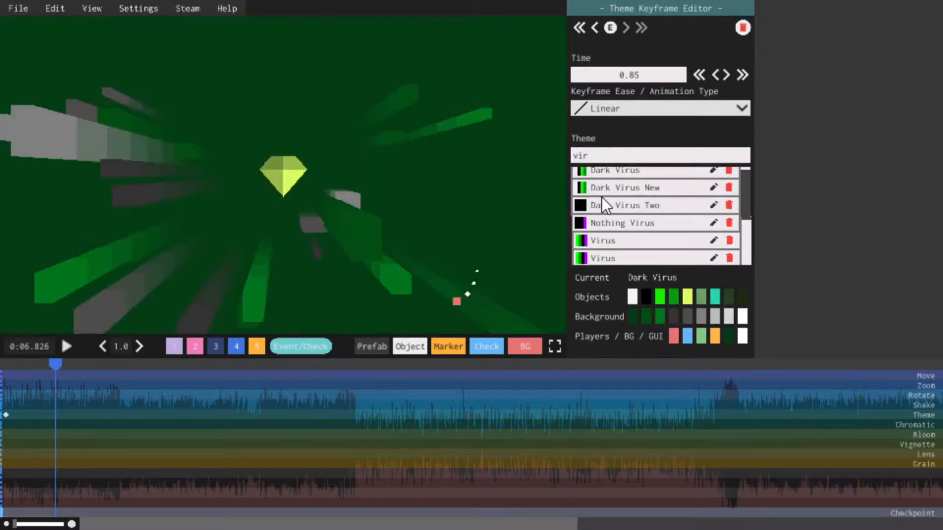
scroll(602, 196, down, 2)
key(space)
key(space)
Try both themes named Virus on the theme keyframe to compare their colours on the tunnel and central diamond
click(579, 211)
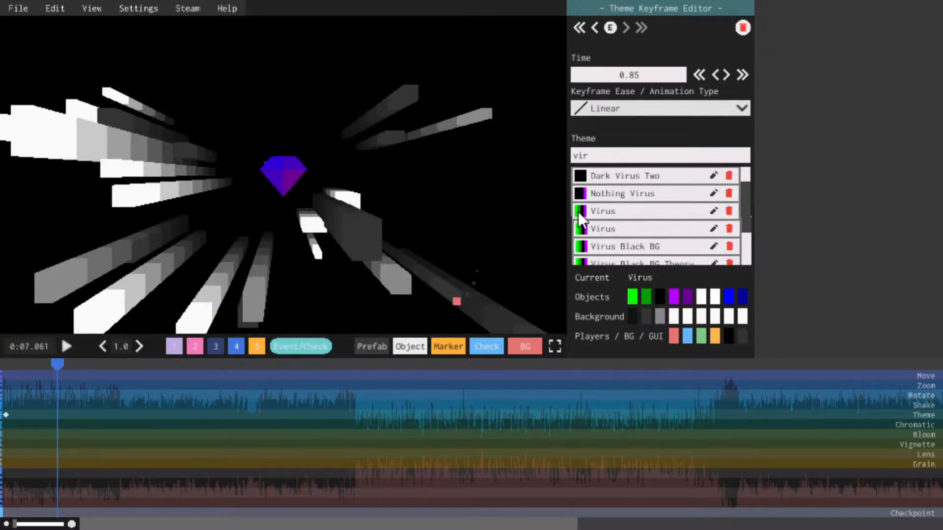
scroll(579, 211, down, 1)
click(579, 214)
scroll(579, 214, up, 2)
scroll(579, 214, up, 1)
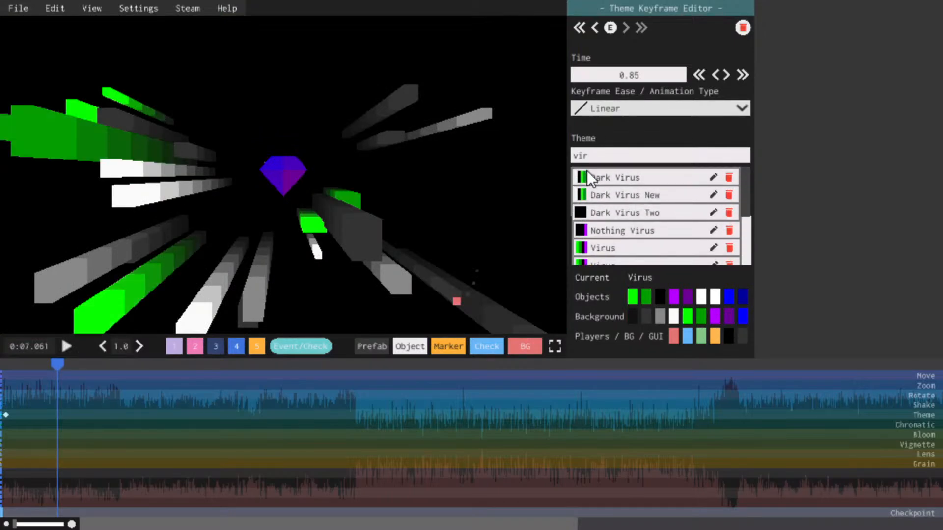
Switch the theme keyframe back to Dark Virus and play on to about 0:07.7
click(584, 176)
key(space)
key(space)
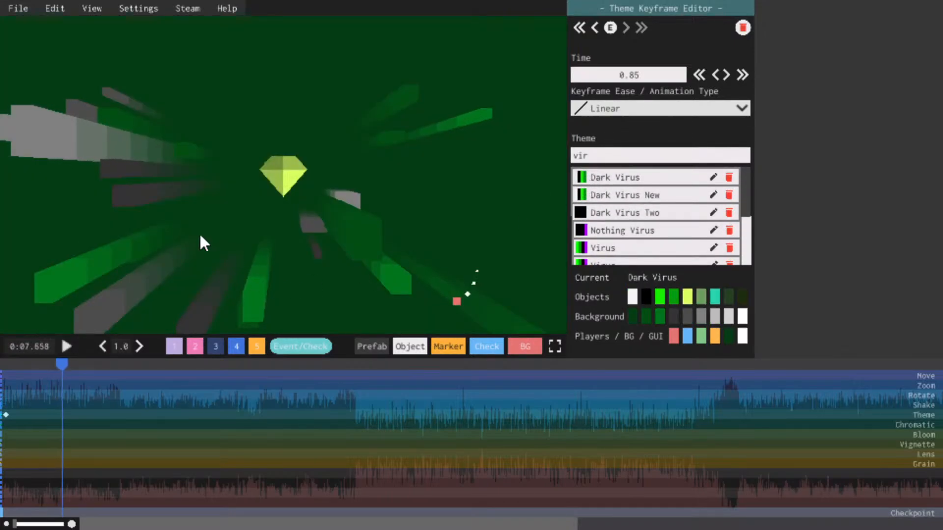
Reopen the level picker and look through the levels between TUMULT and Dubwoofer Substep for another level to examine
click(31, 10)
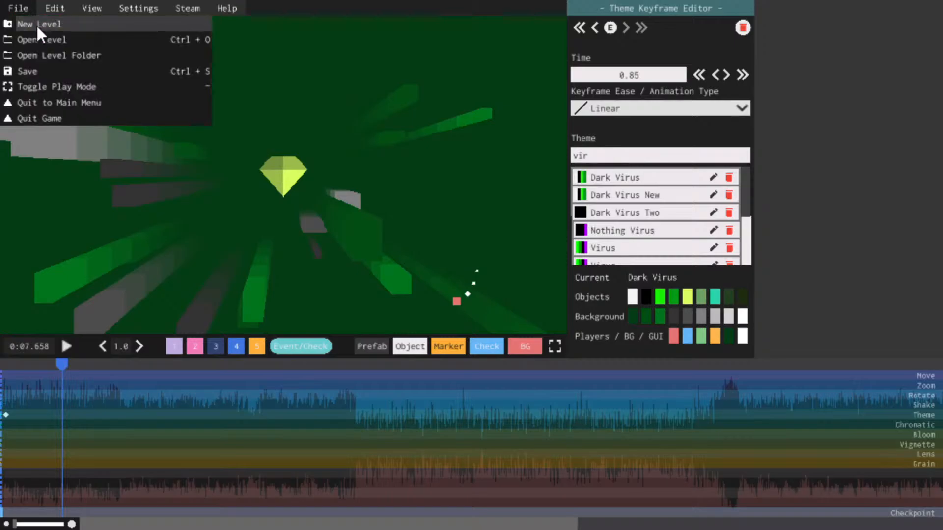
click(44, 37)
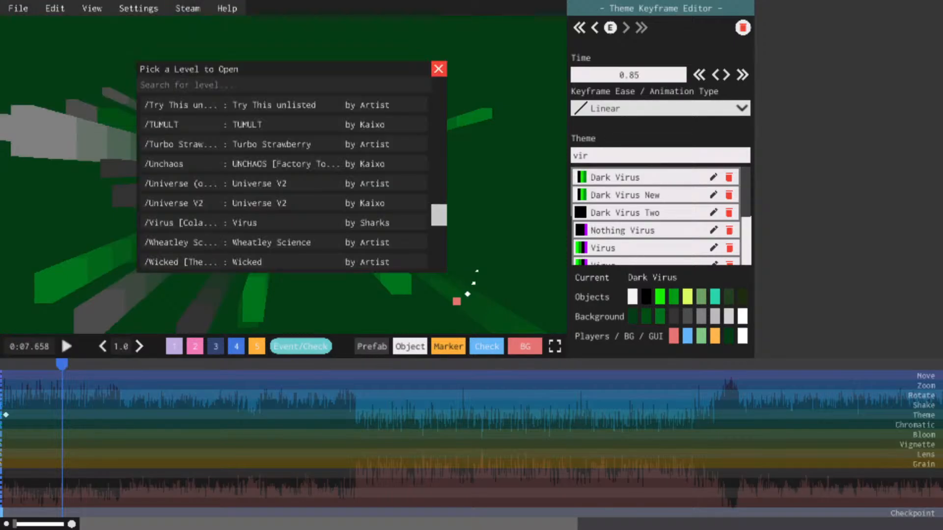
scroll(305, 177, down, 3)
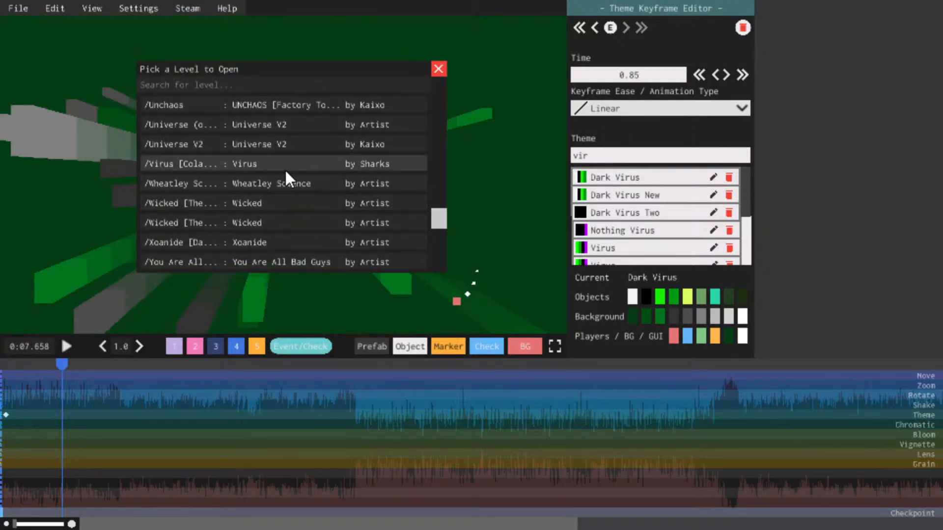
scroll(286, 171, down, 5)
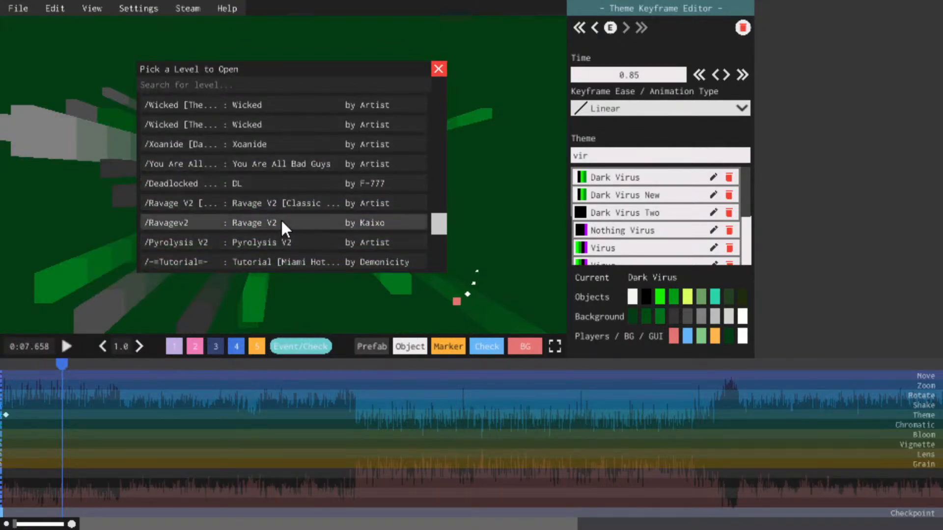
scroll(281, 221, down, 1)
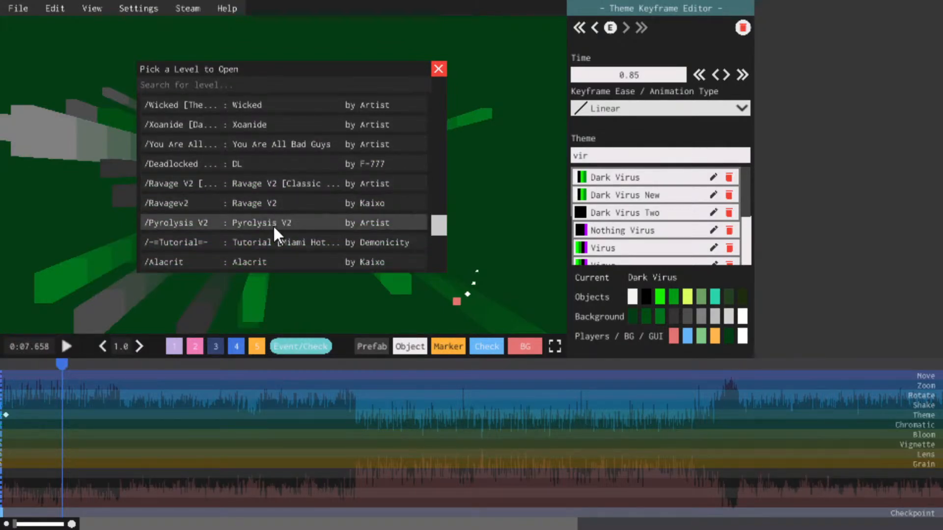
scroll(278, 223, down, 3)
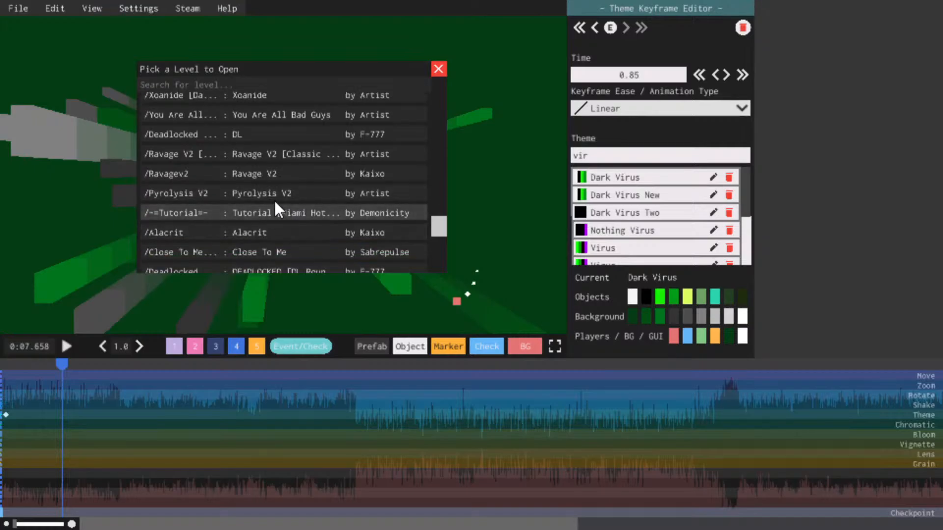
scroll(221, 158, down, 1)
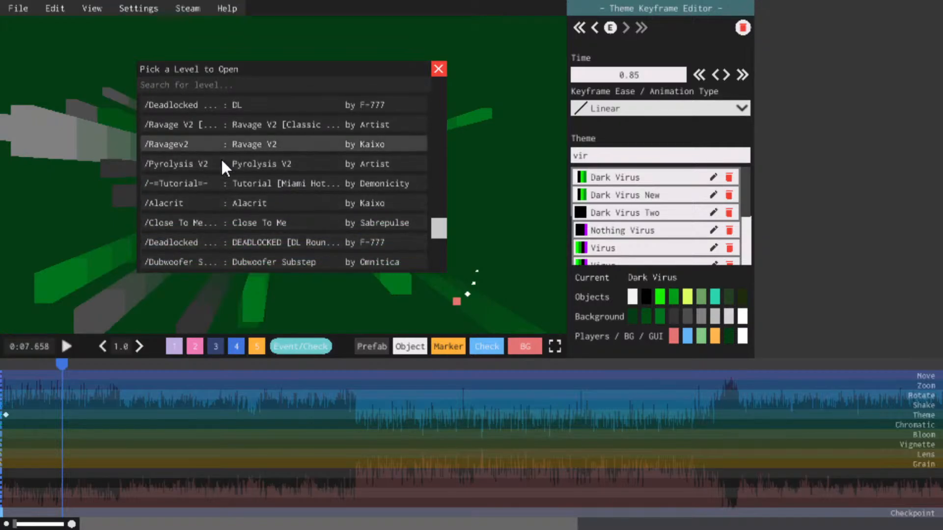
scroll(323, 162, up, 15)
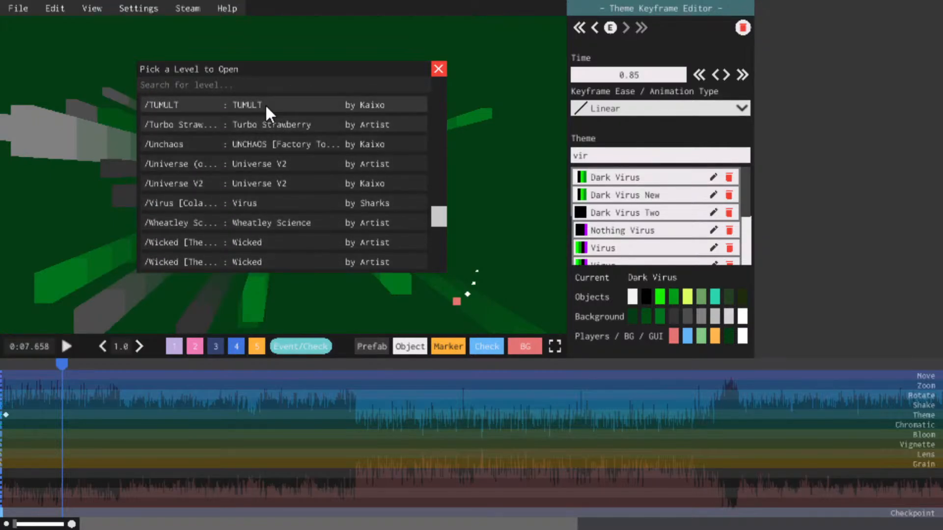
Find the Close To Me Remake level in the level list, open it and pause its playback
scroll(404, 171, up, 2)
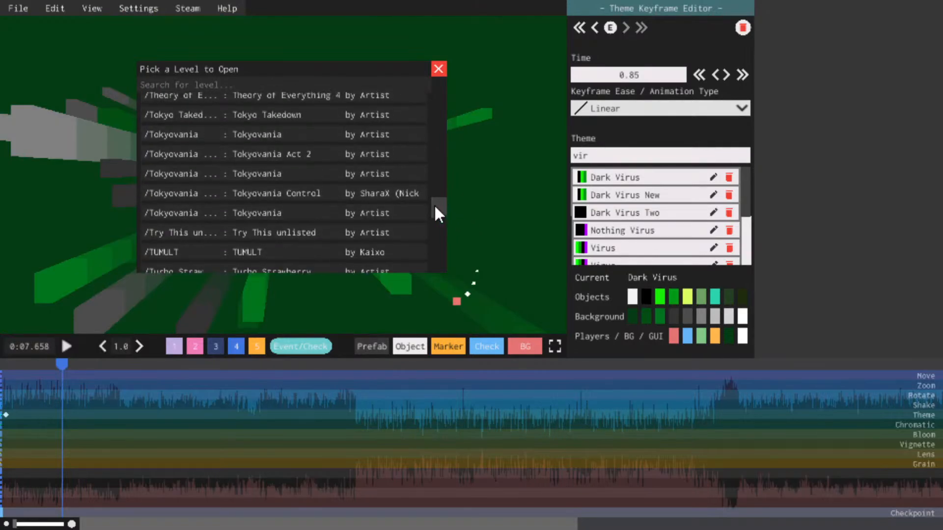
drag(435, 212, 423, 107)
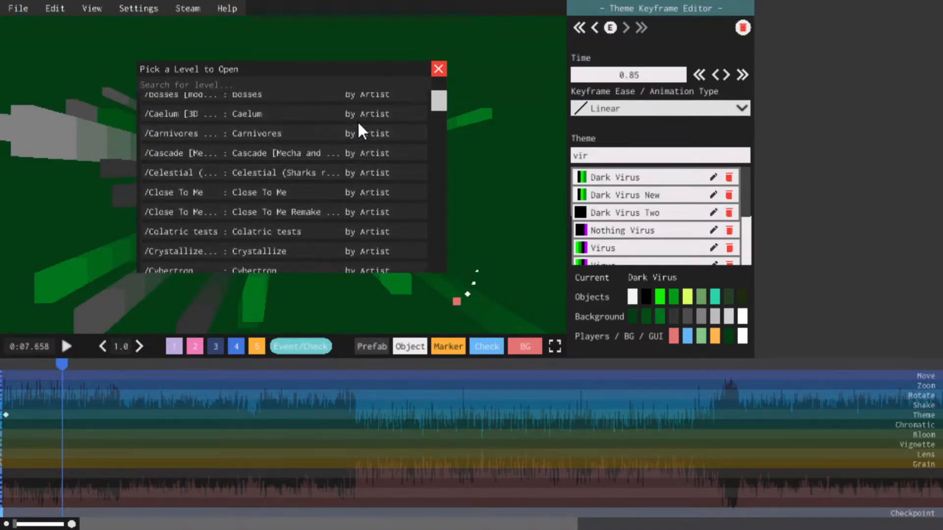
scroll(285, 243, up, 3)
scroll(282, 240, down, 3)
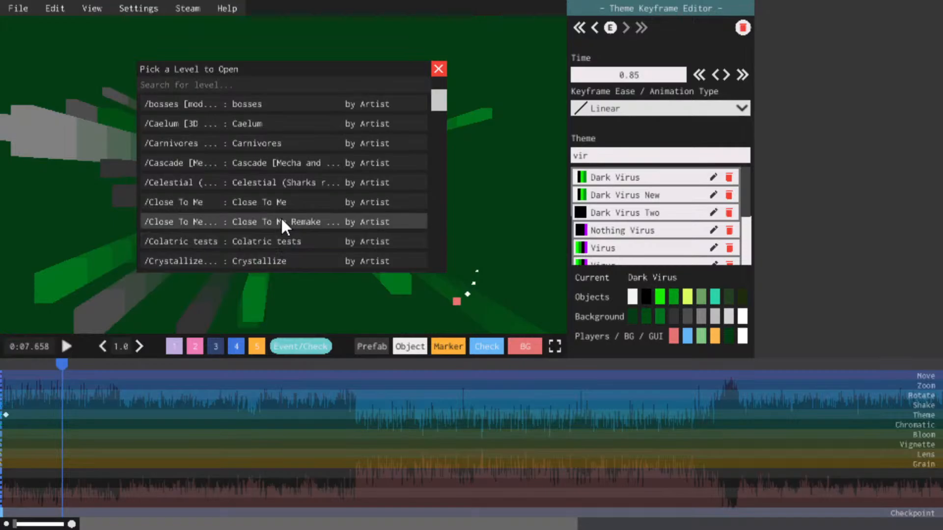
click(283, 222)
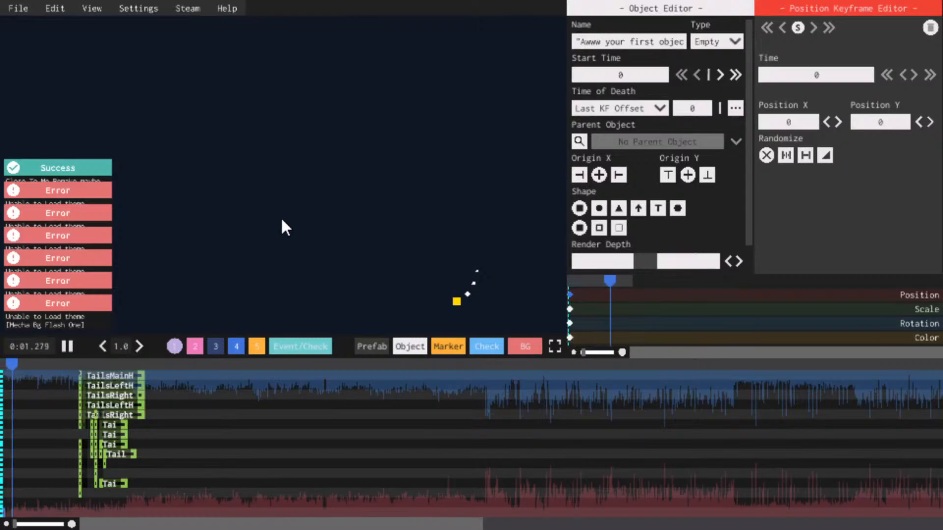
key(space)
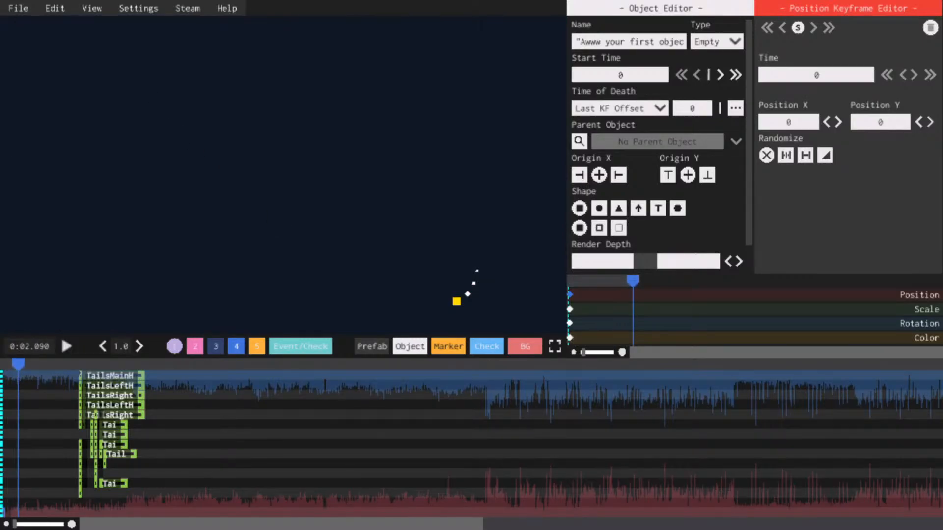
Open the Close To Me level and pause its playback a few seconds in
click(18, 7)
click(42, 38)
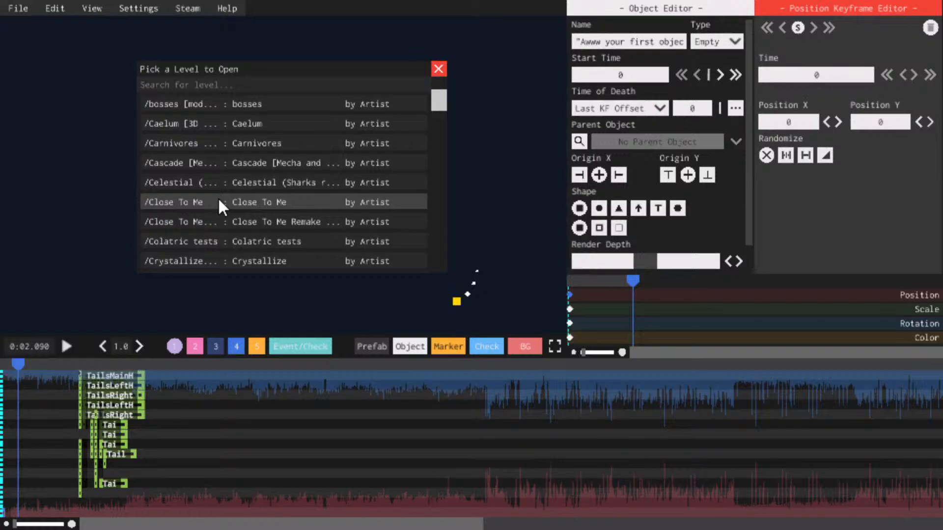
click(219, 201)
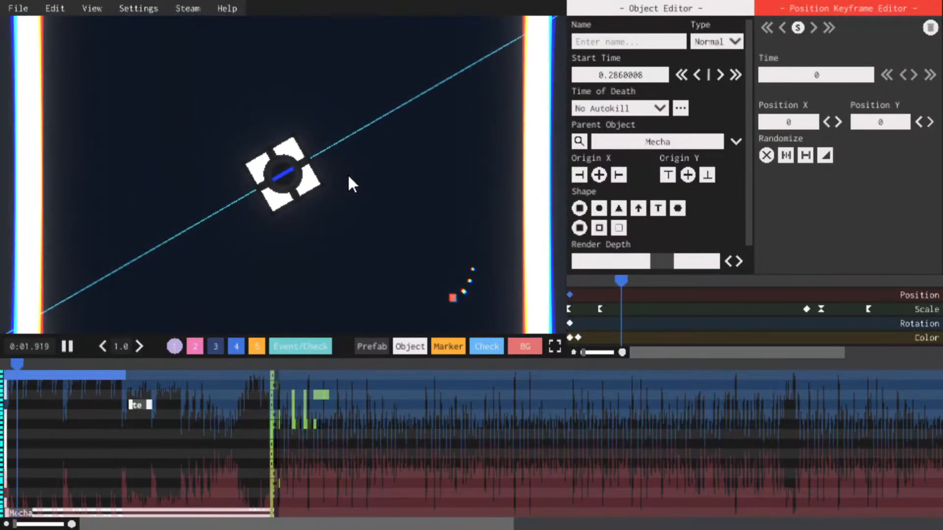
key(space)
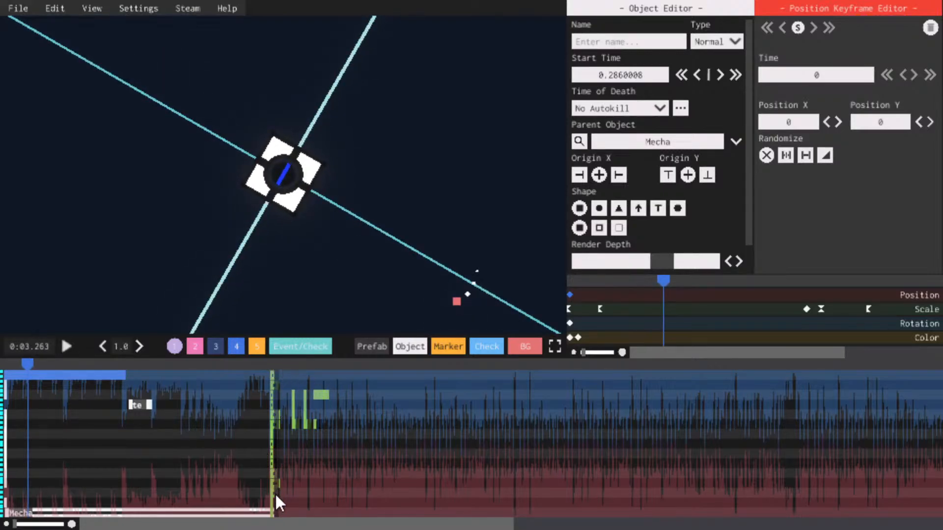
Change both text objects on layer 2, starting at 34.159 seconds, to the Empty type
scroll(236, 405, up, 5)
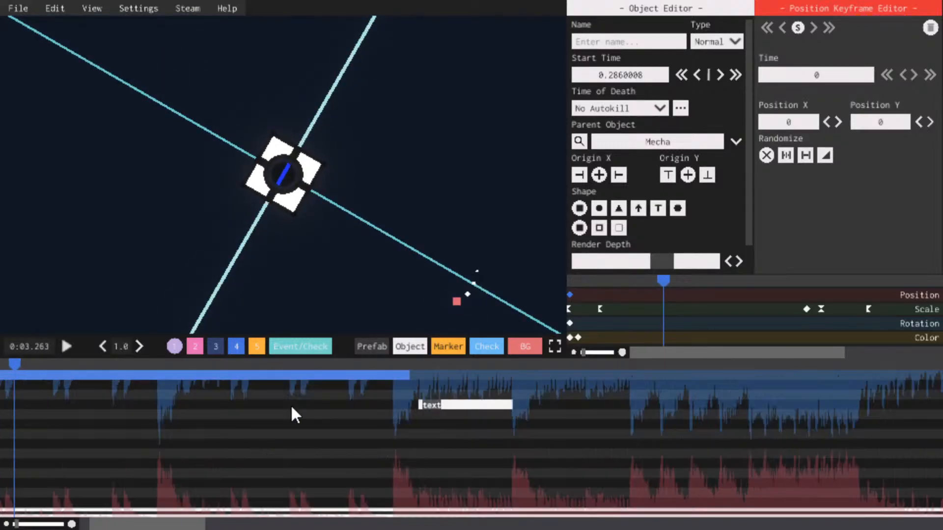
drag(150, 524, 235, 403)
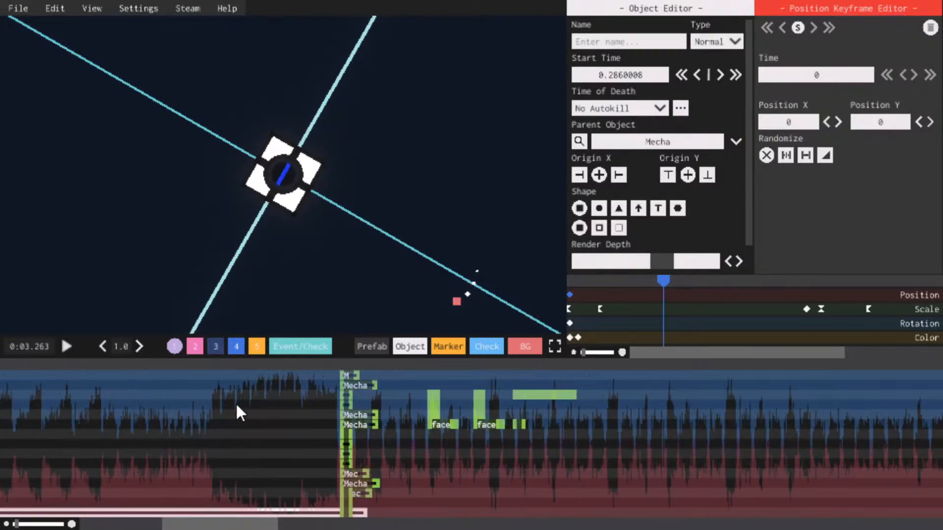
click(197, 346)
click(373, 426)
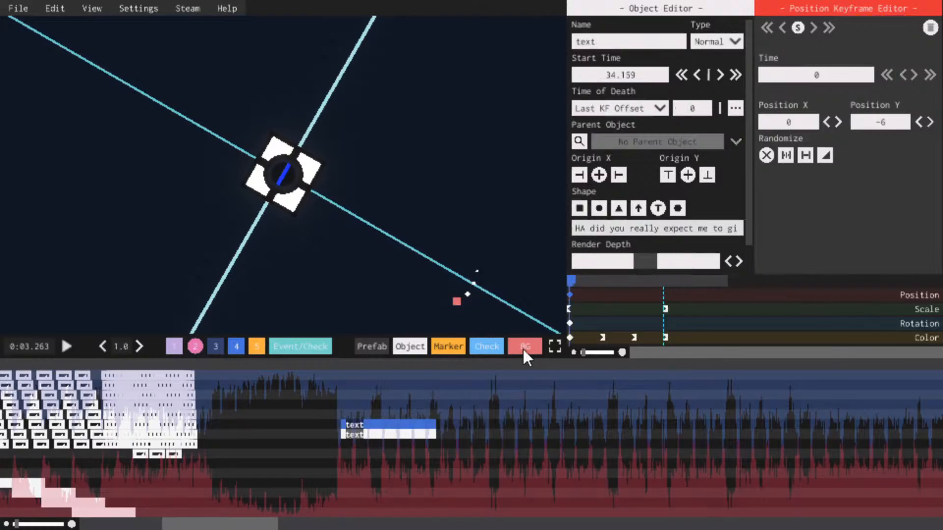
click(722, 41)
click(702, 104)
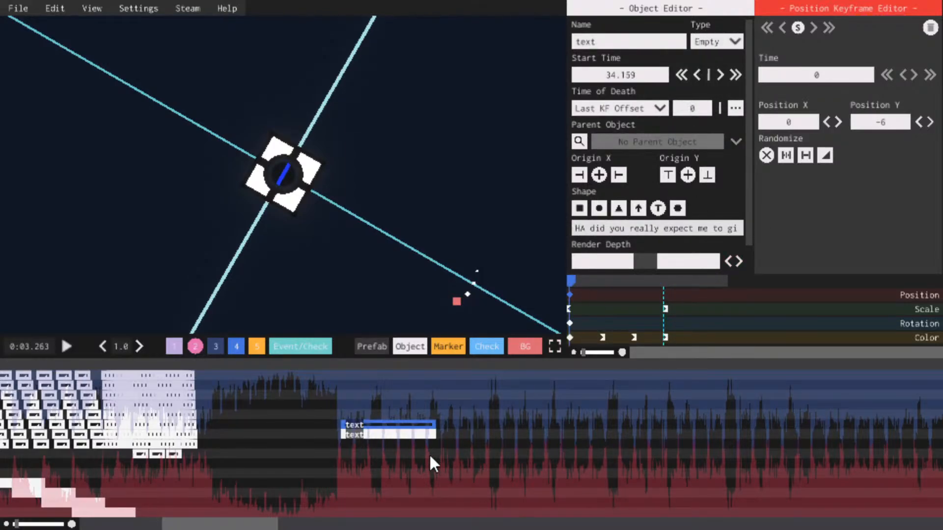
click(424, 433)
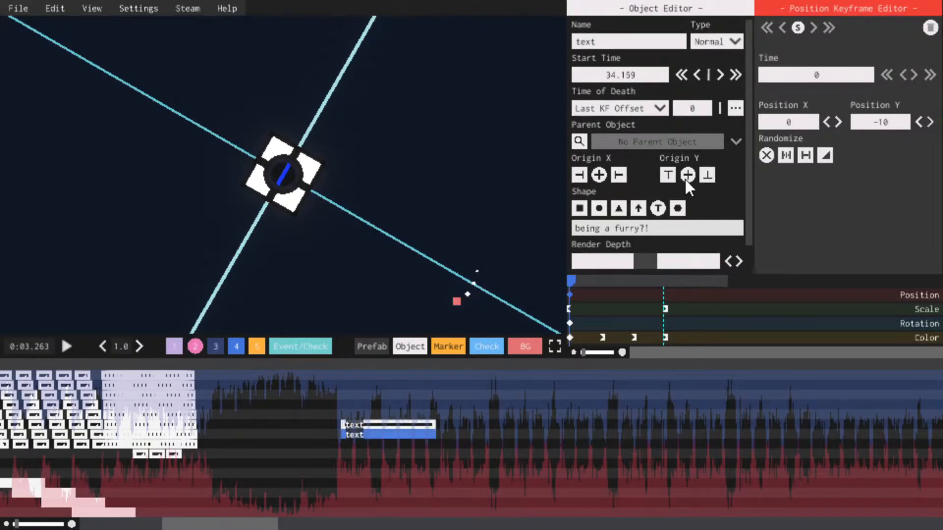
click(731, 43)
click(707, 106)
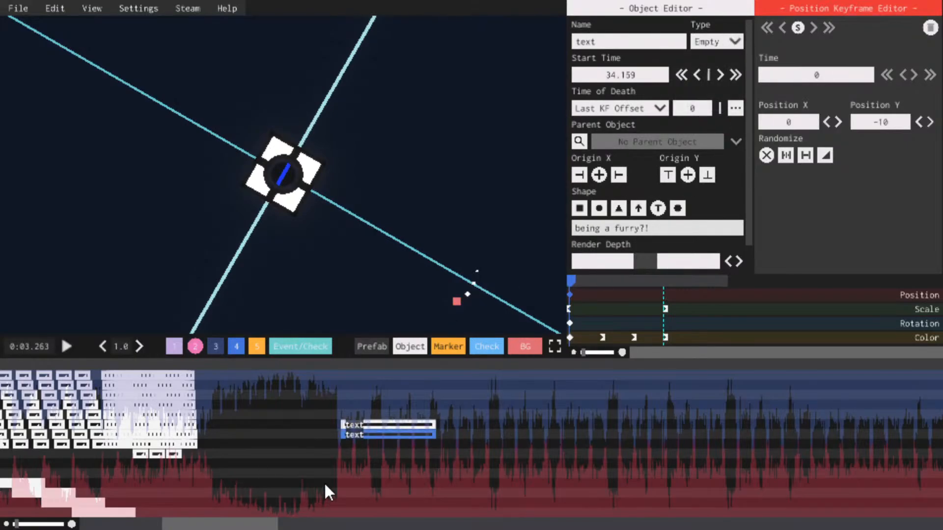
Play the level from its start to about 8.5 seconds to preview the opening animation
click(359, 426)
drag(278, 361, 55, 357)
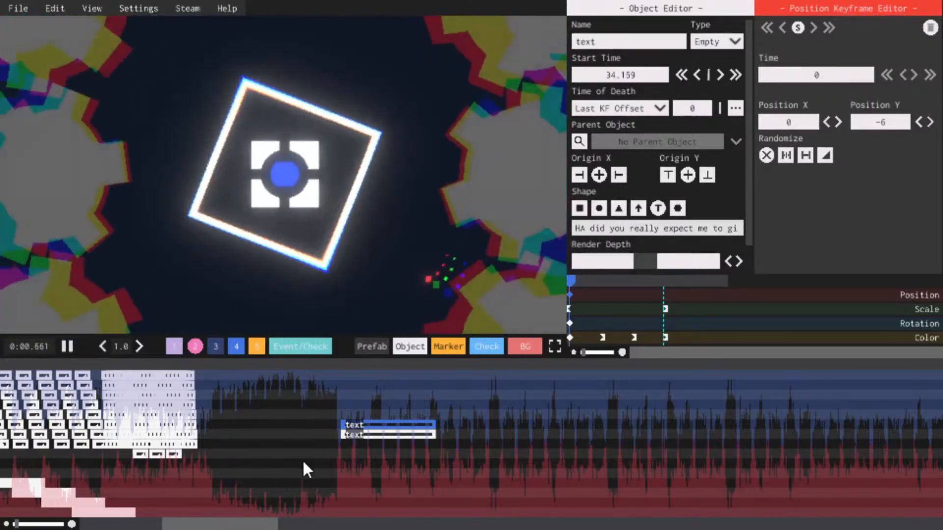
key(space)
scroll(226, 491, down, 4)
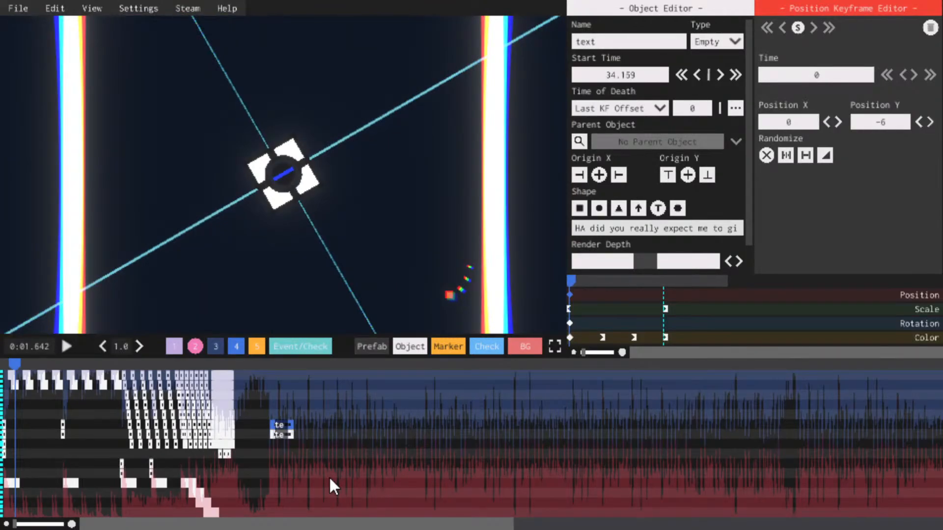
key(space)
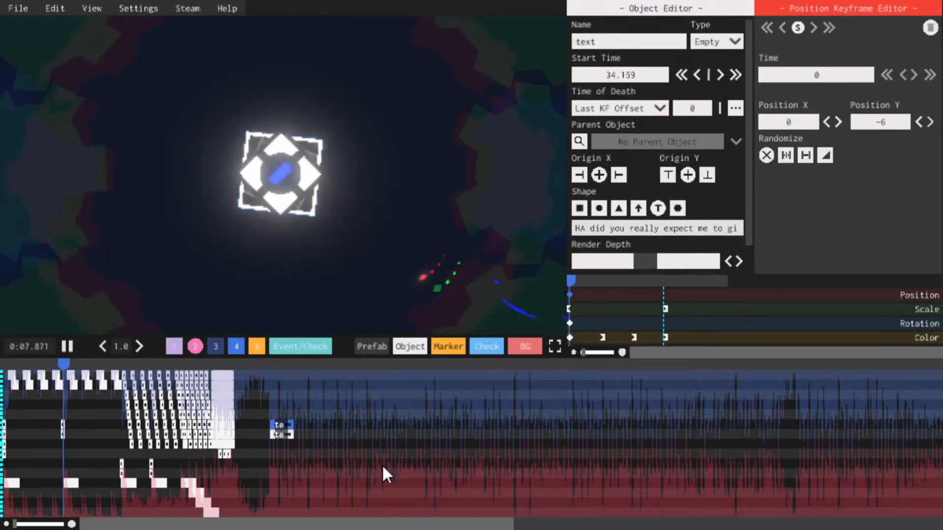
key(space)
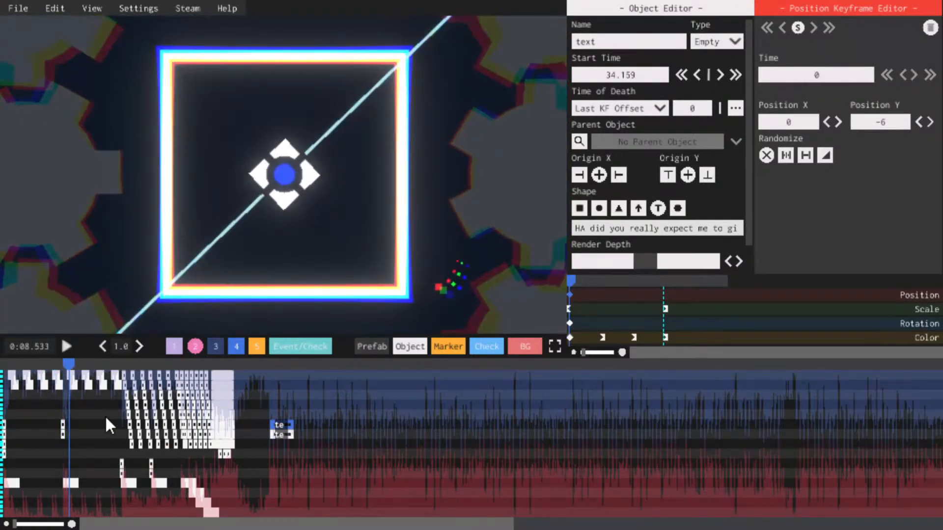
Replay the section from about 6.6 to 9.4 seconds in short bursts to examine the flash and gear effects
click(58, 365)
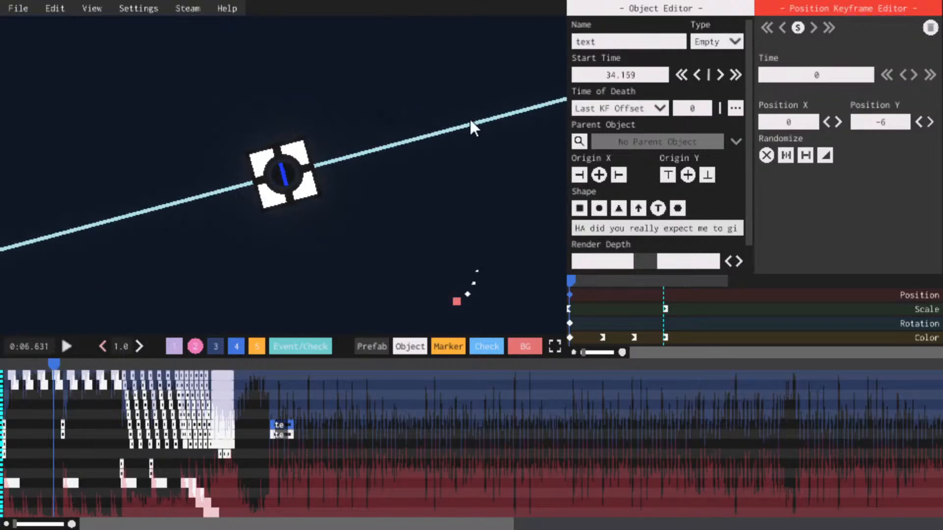
key(space)
key(space)
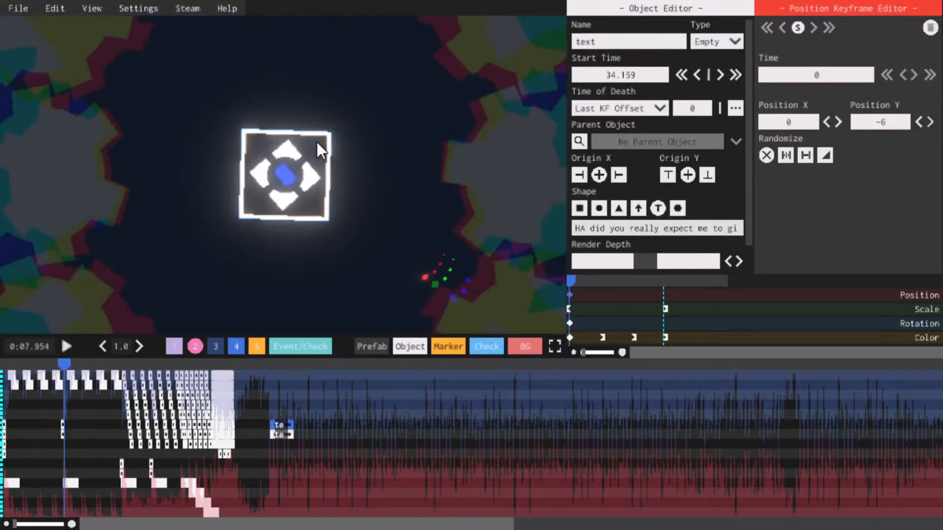
key(space)
key(space)
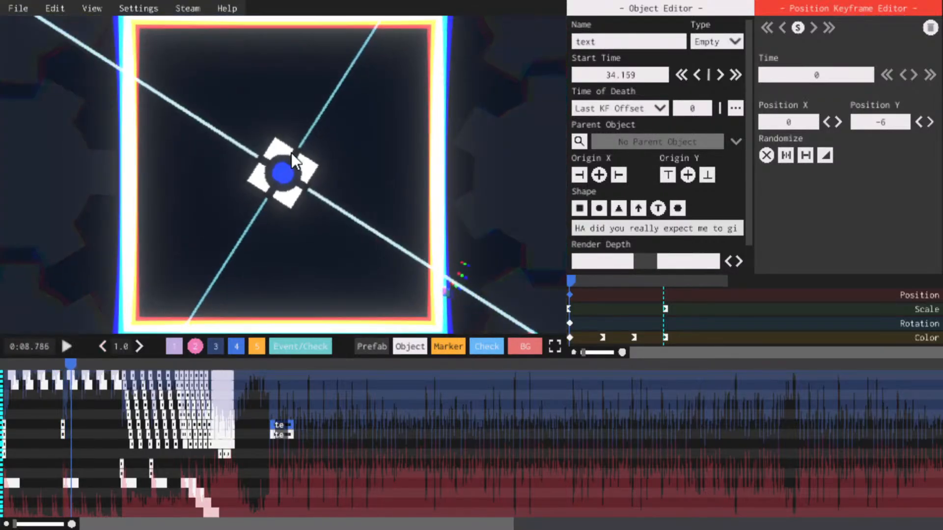
key(space)
key(space)
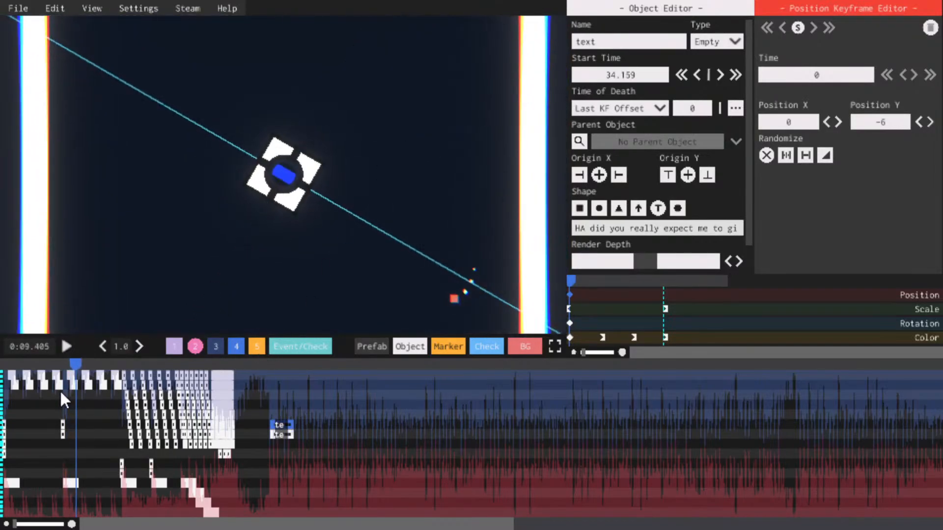
Go back to about 7.9 seconds and play the build-up to about 24.8 seconds, pausing to examine the rotating squares
drag(78, 361, 66, 364)
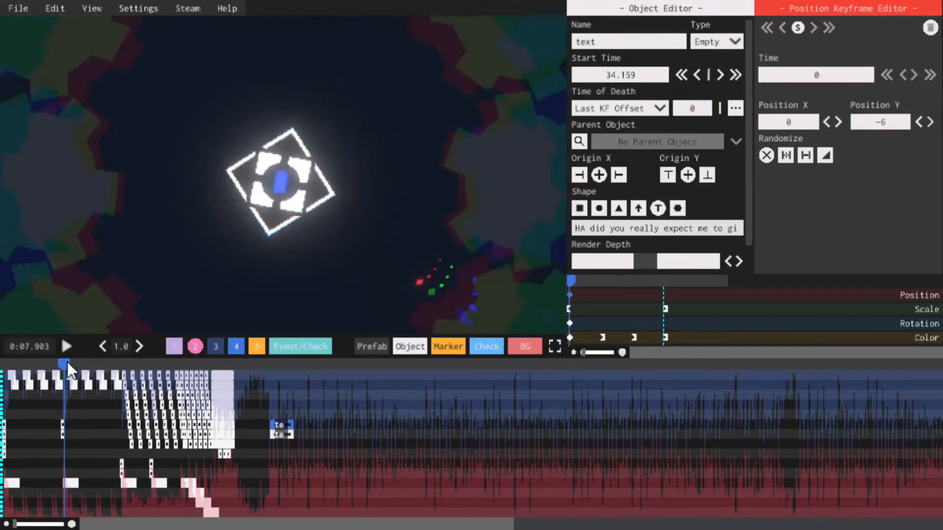
key(space)
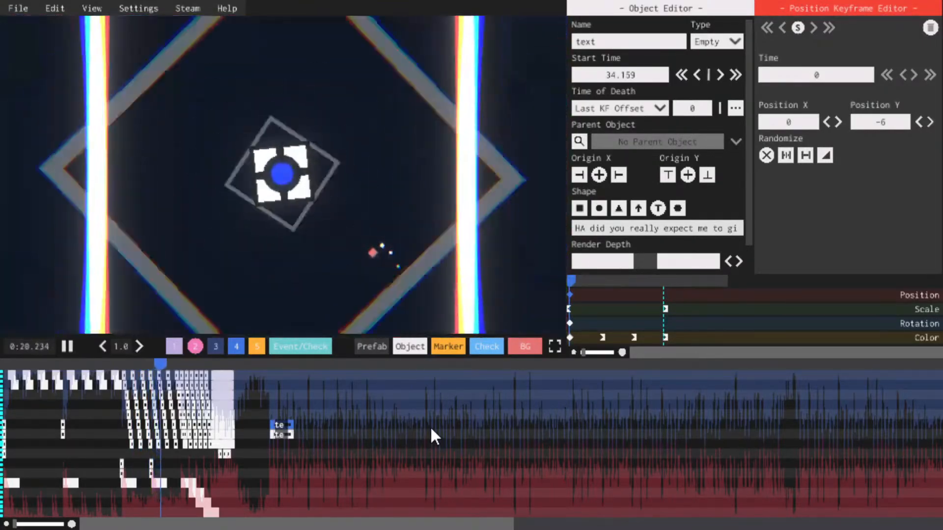
key(space)
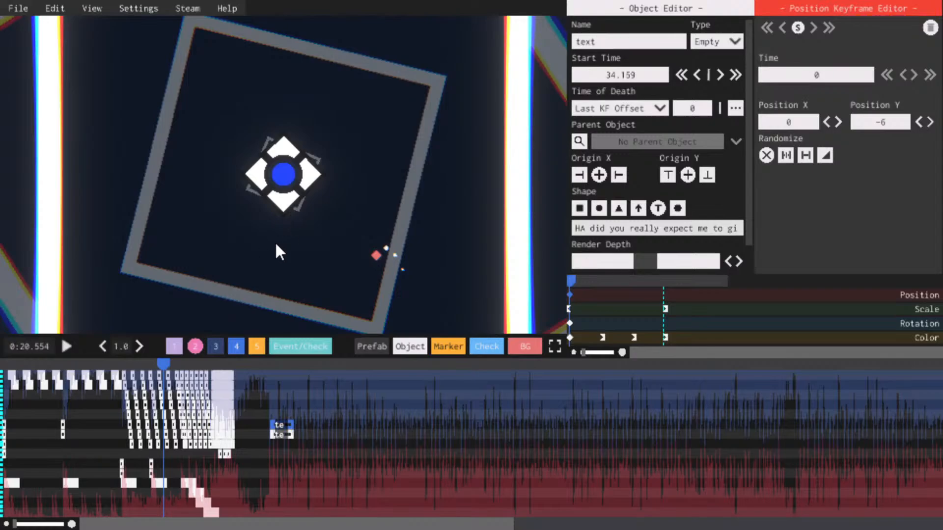
key(space)
key(space)
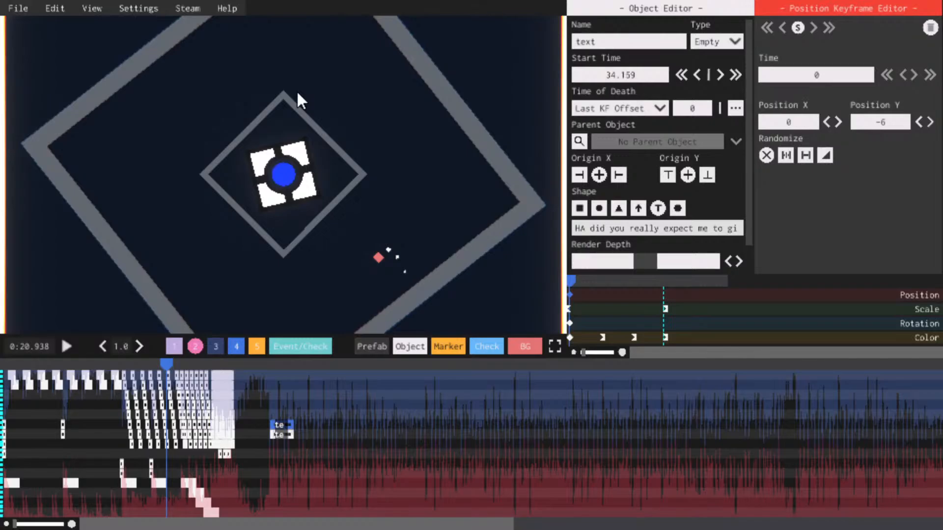
key(space)
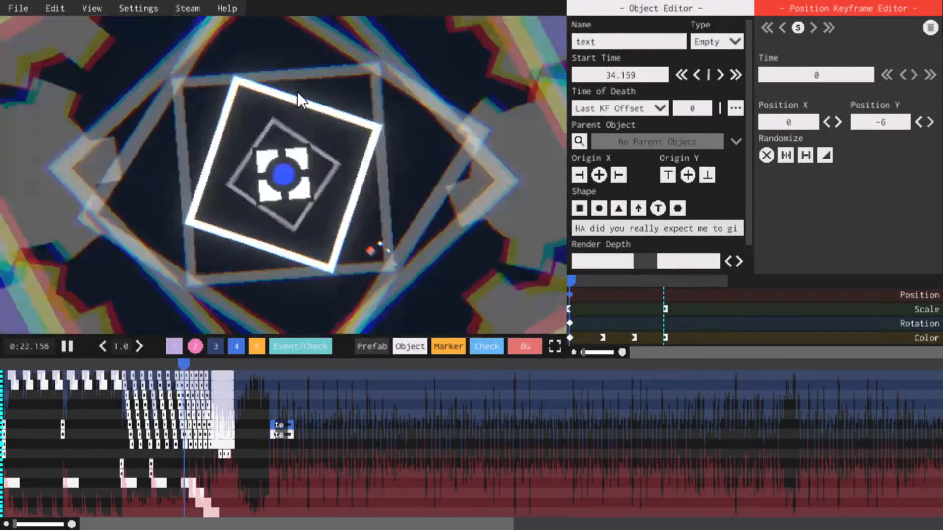
key(space)
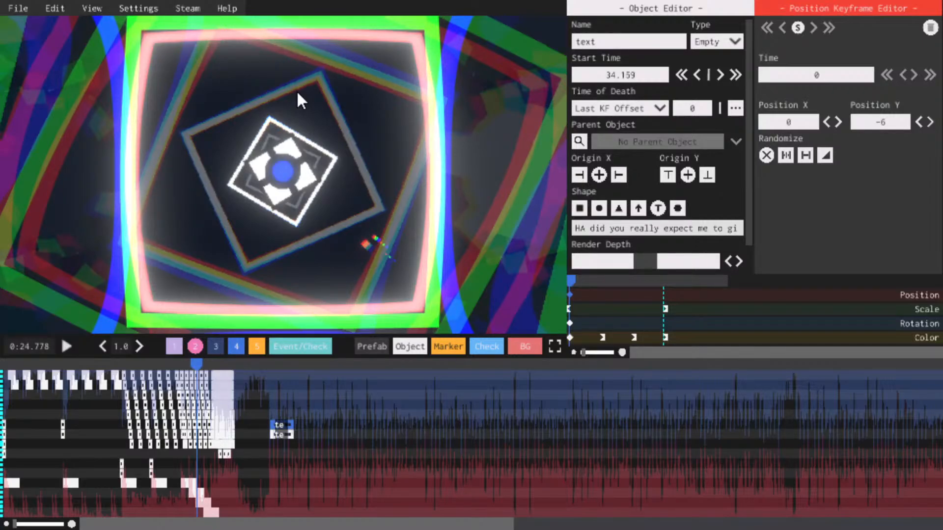
Play on through the character's face section to about 37.7 seconds and look over the remaining timeline
key(space)
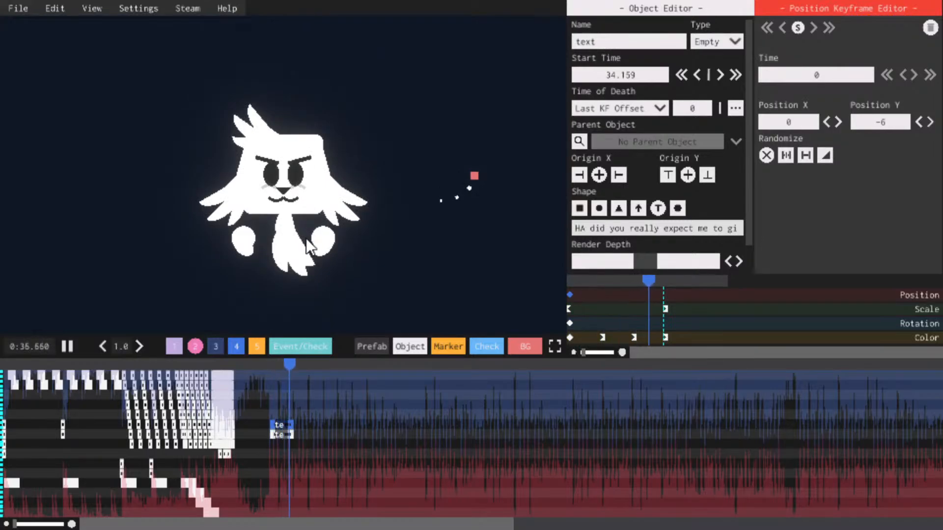
key(space)
scroll(655, 494, right, 5)
scroll(848, 467, left, 1)
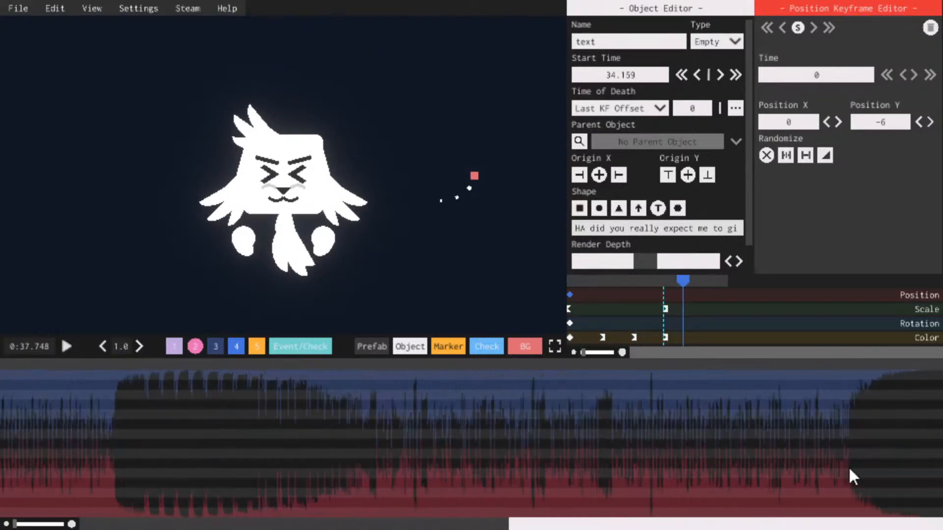
scroll(502, 467, left, 4)
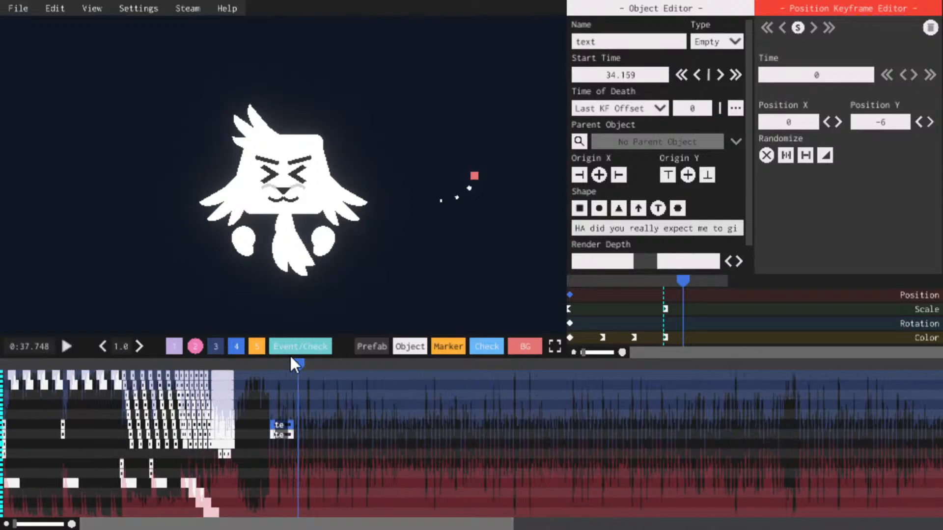
click(26, 3)
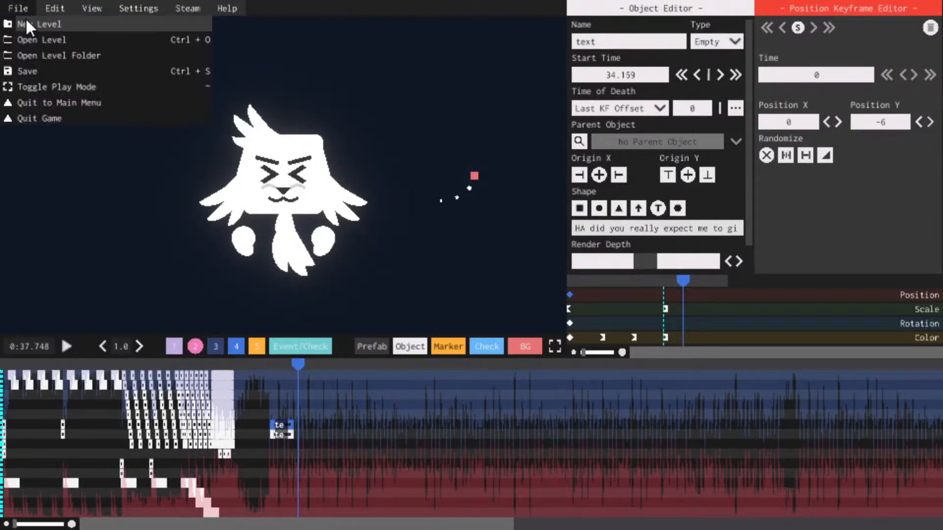
click(36, 33)
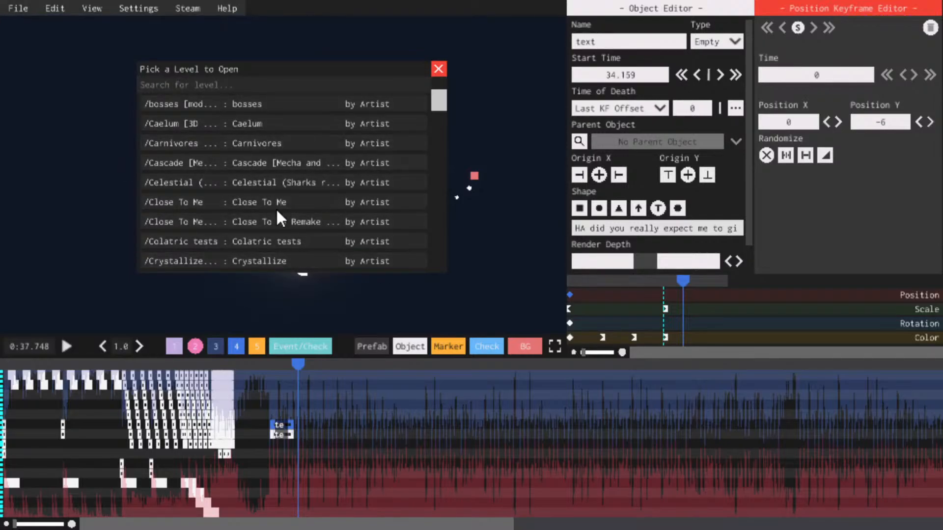
scroll(276, 207, up, 1)
scroll(277, 232, up, 1)
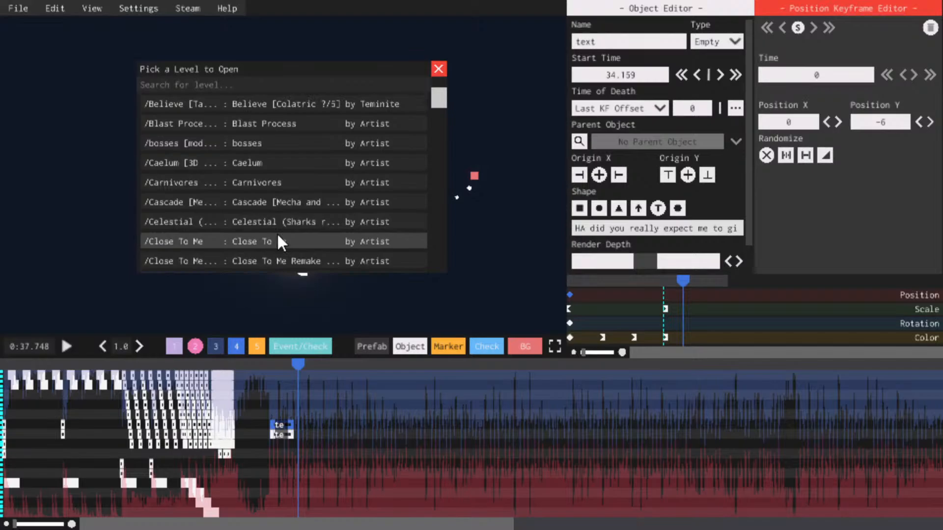
scroll(276, 232, down, 2)
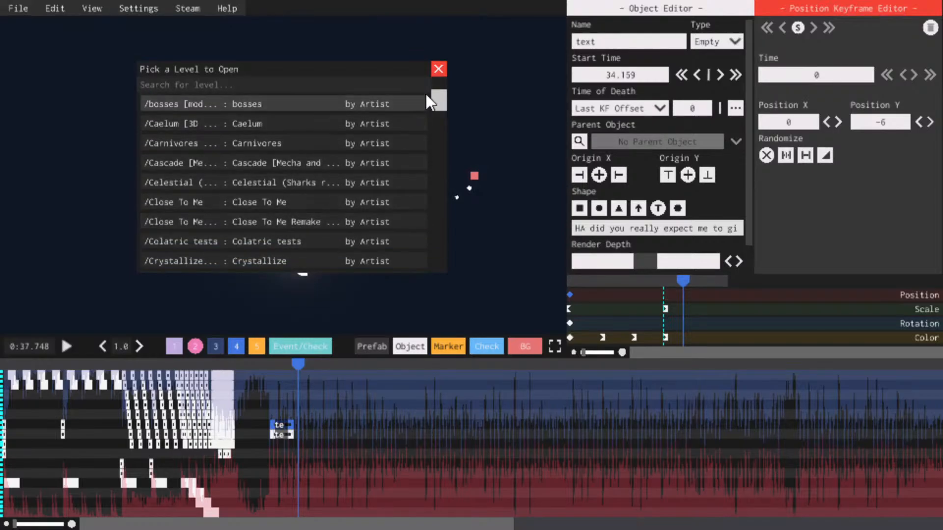
drag(441, 100, 400, 126)
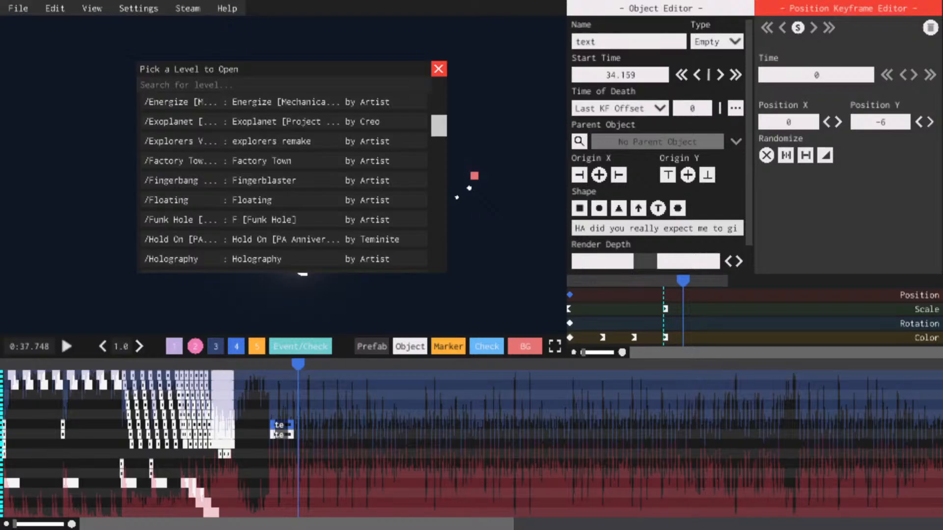
click(438, 68)
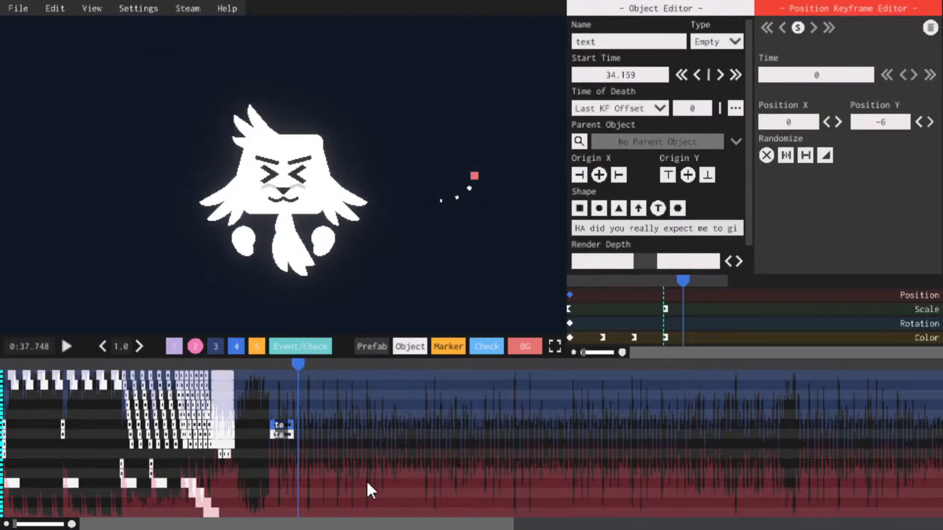
Browse the list of saved levels and open the Ravage V2 [Classic ...] level credited to Artist
click(17, 8)
click(30, 38)
scroll(290, 222, down, 6)
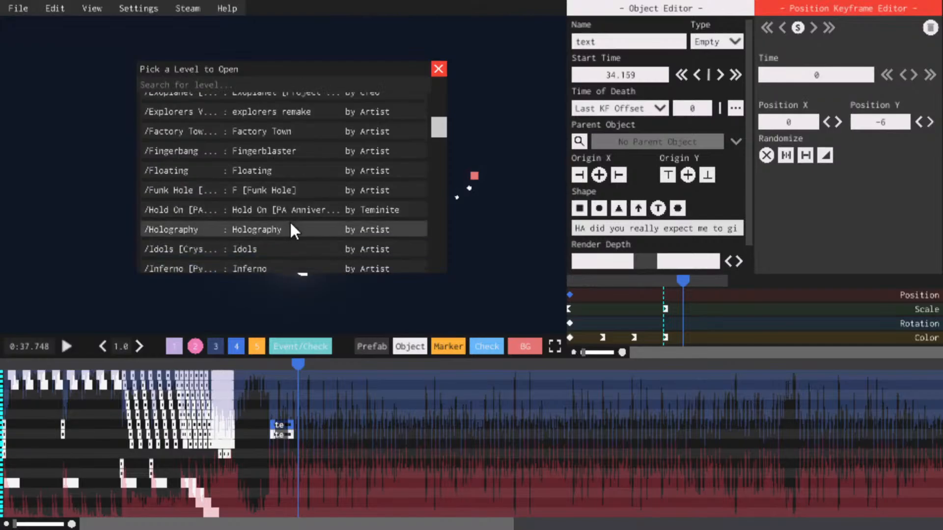
scroll(290, 209, down, 10)
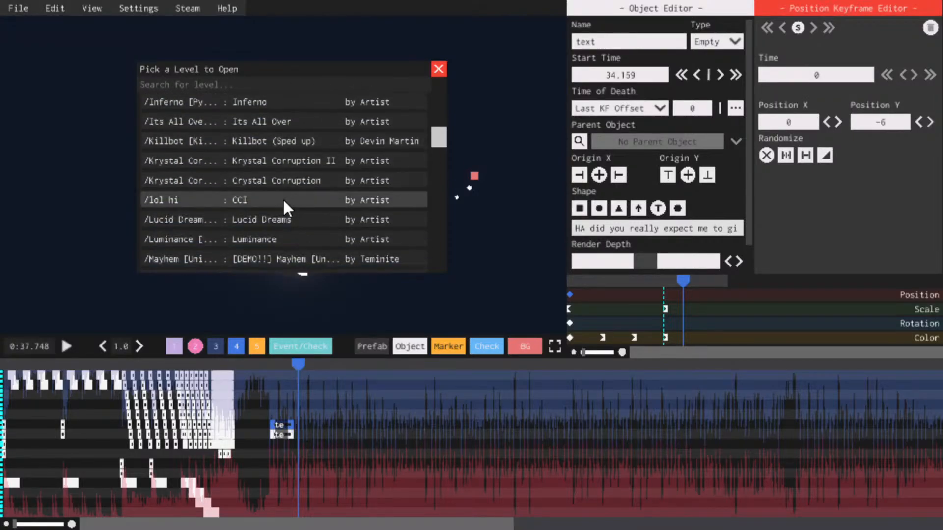
scroll(442, 134, down, 4)
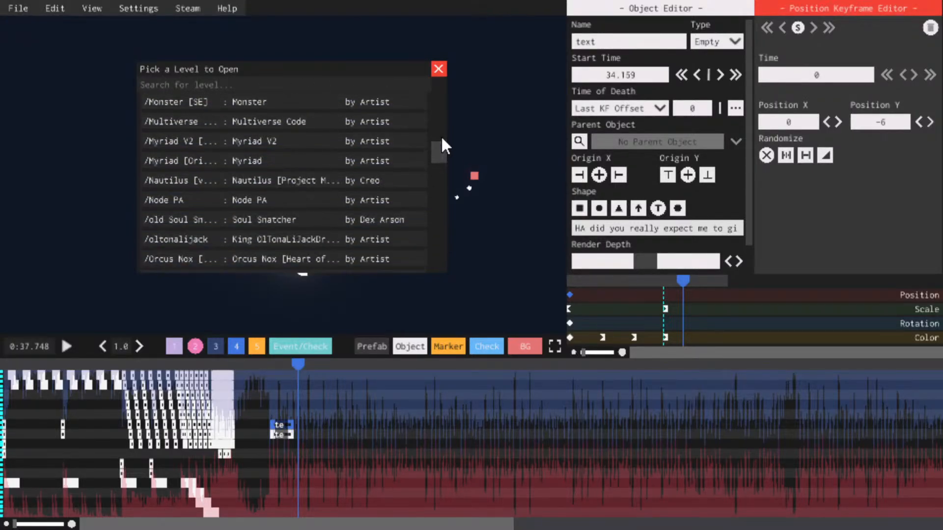
scroll(438, 152, down, 2)
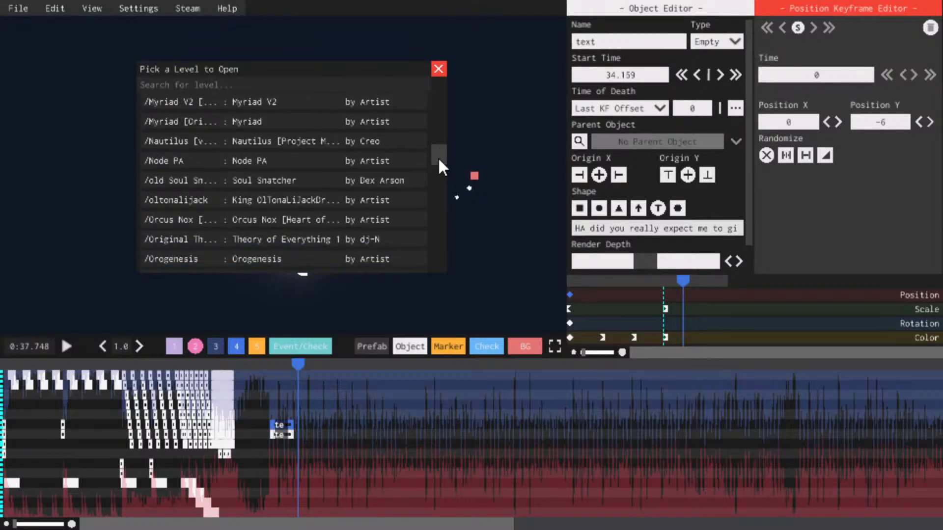
drag(437, 157, 435, 205)
scroll(349, 217, down, 1)
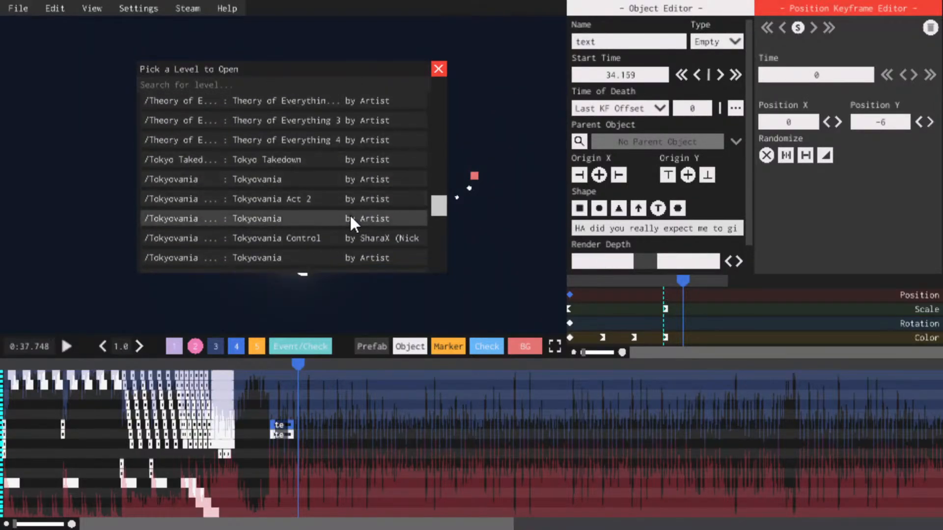
scroll(352, 224, down, 15)
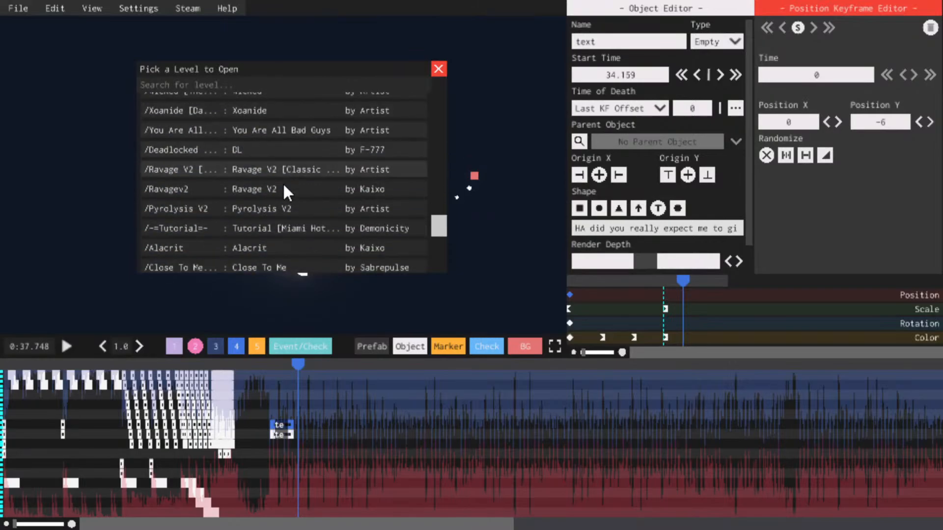
scroll(296, 225, down, 5)
scroll(296, 225, up, 5)
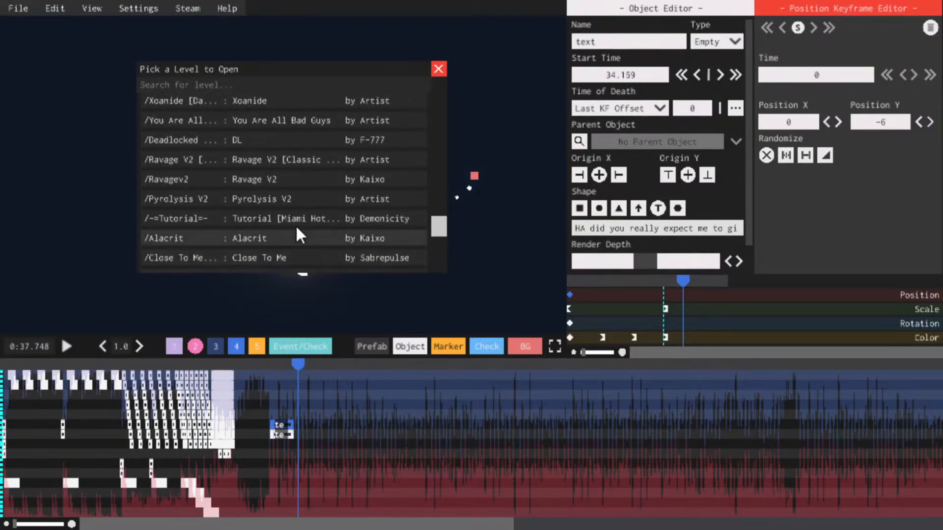
scroll(296, 225, up, 3)
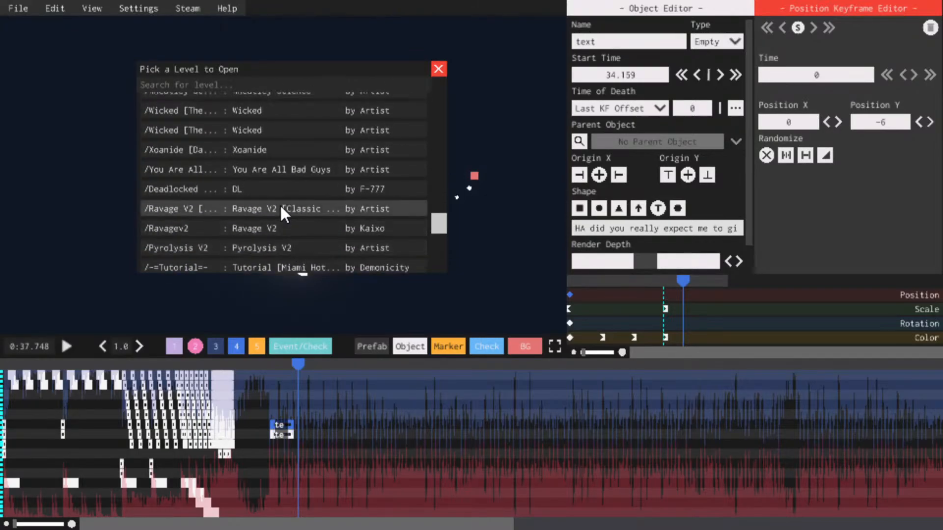
click(282, 212)
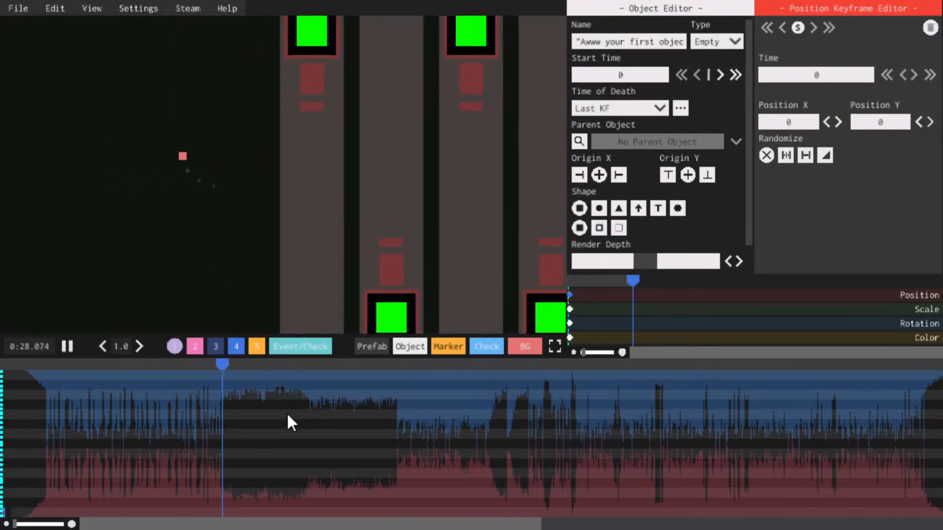
Go back to about 3.9 seconds and play to about 13.1 seconds, pausing to examine the moving green squares and columns
key(space)
drag(226, 364, 34, 365)
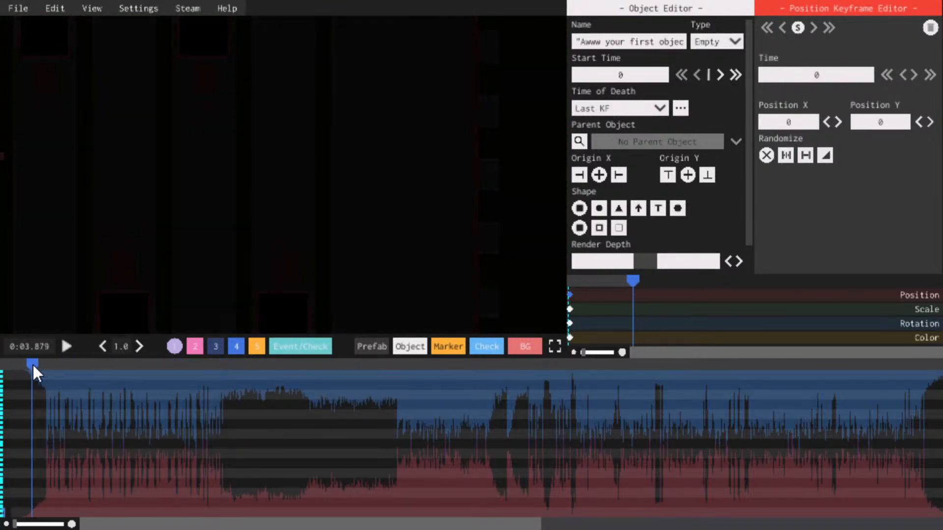
key(space)
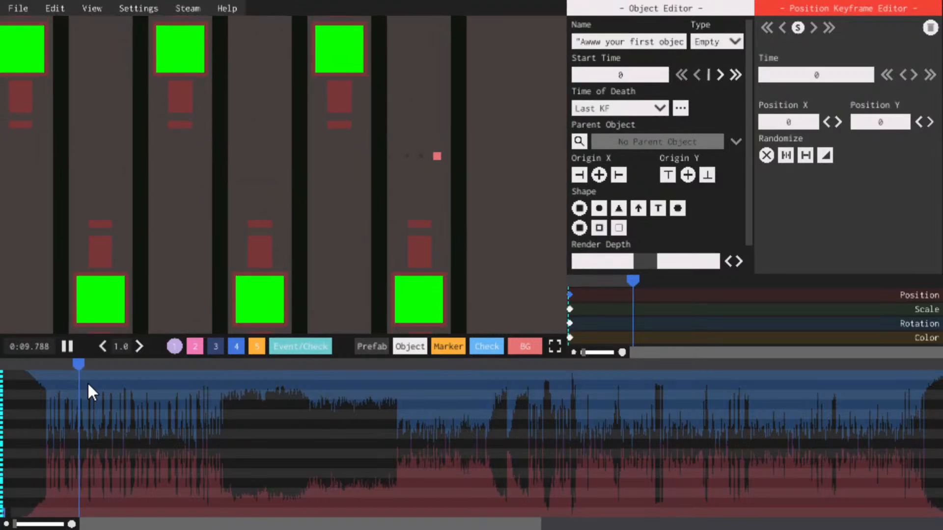
key(space)
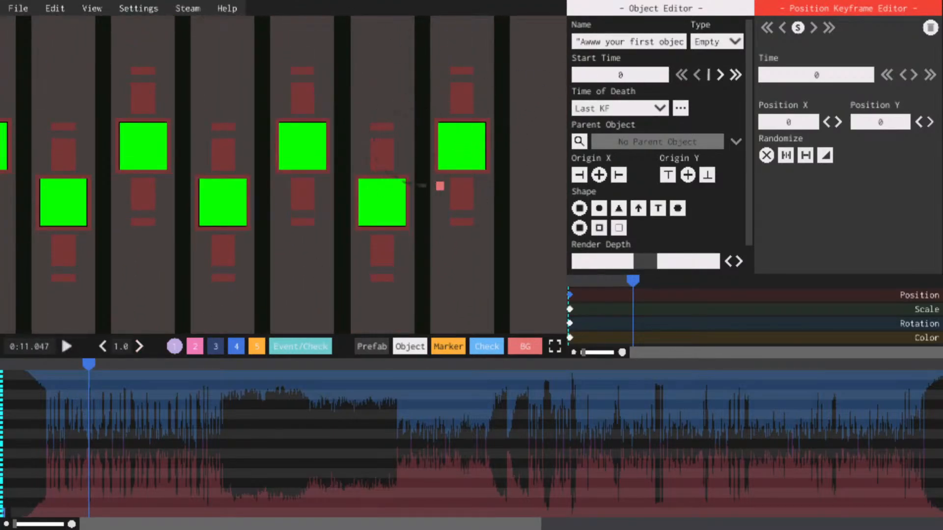
key(space)
key(space)
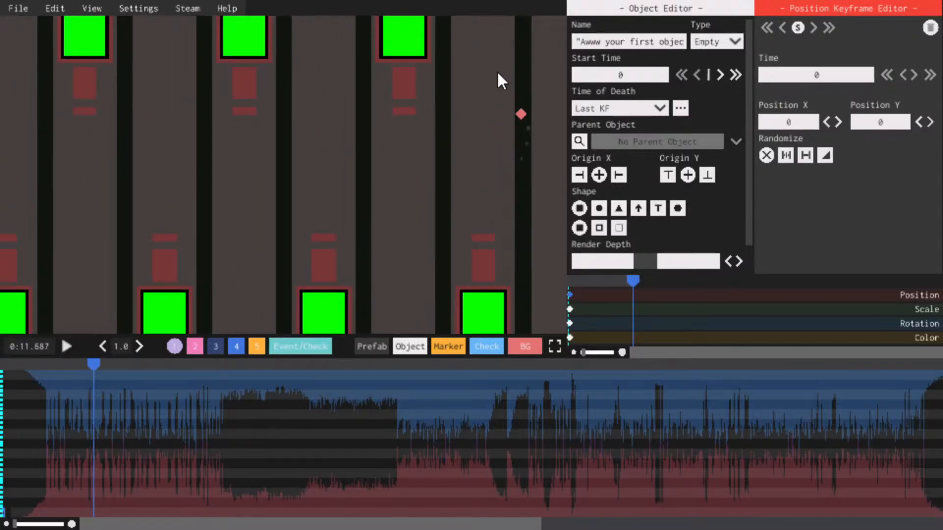
key(space)
key(space)
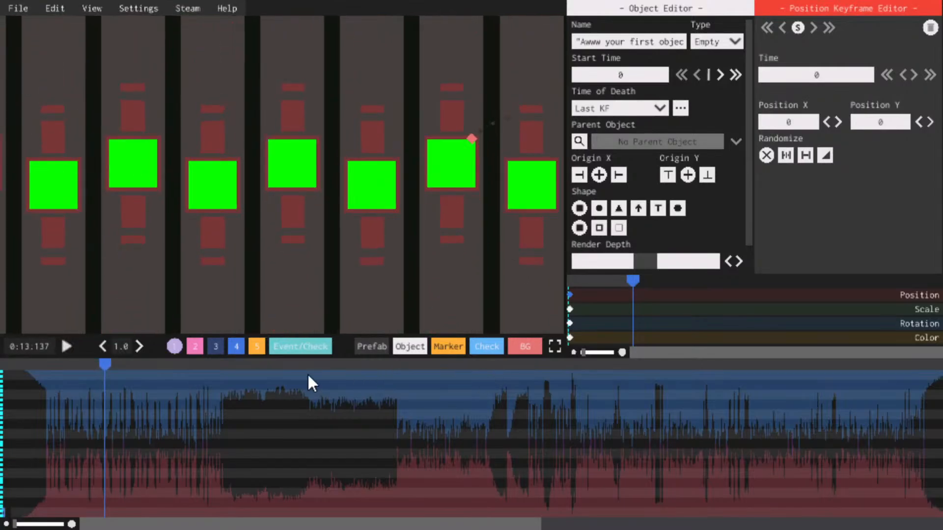
Jump ahead to about 28 seconds and sample successive sections of the level up to about 1:03
click(220, 365)
key(space)
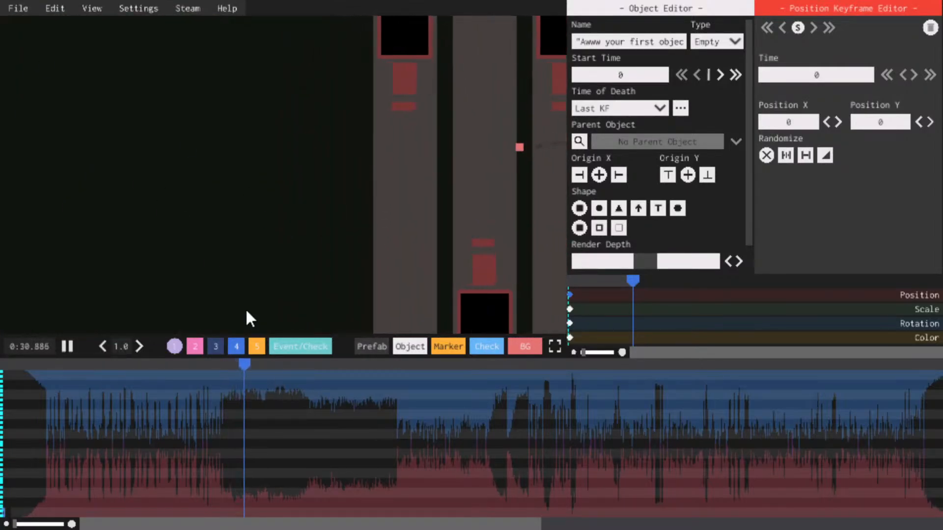
click(299, 364)
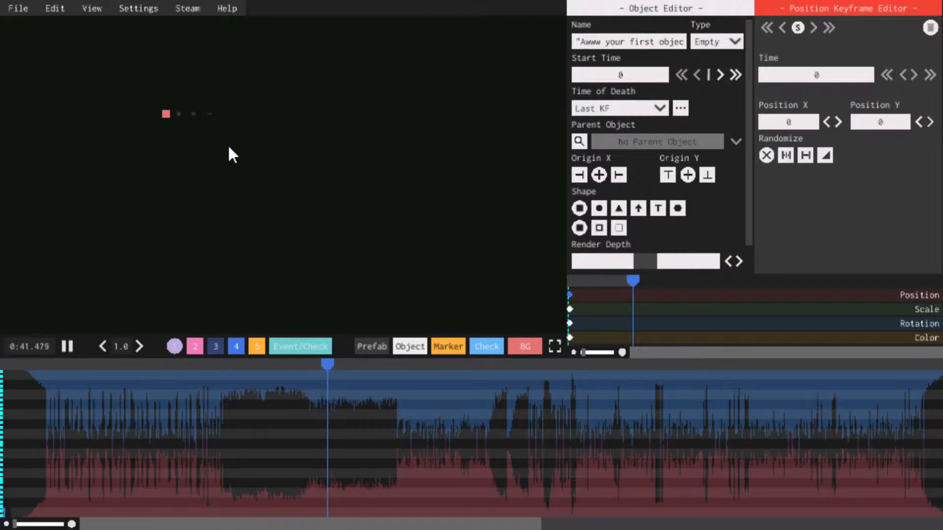
click(388, 363)
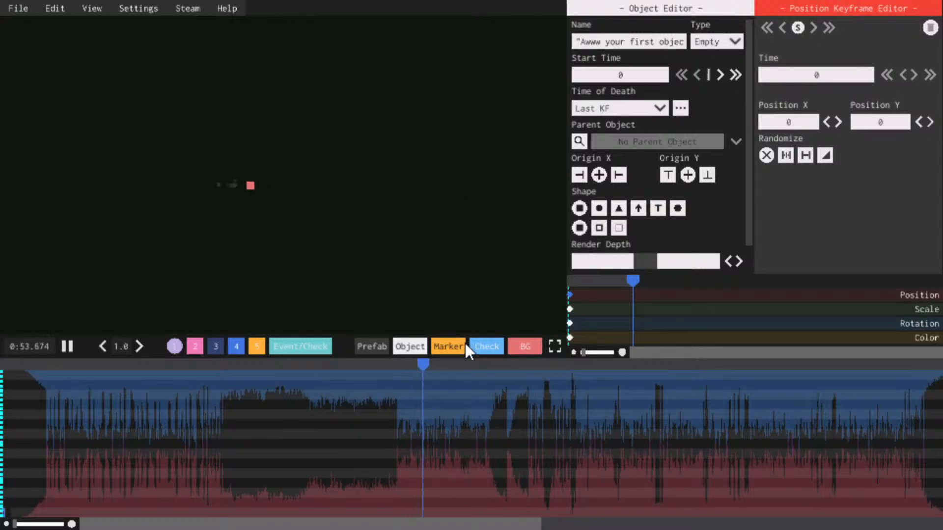
click(479, 363)
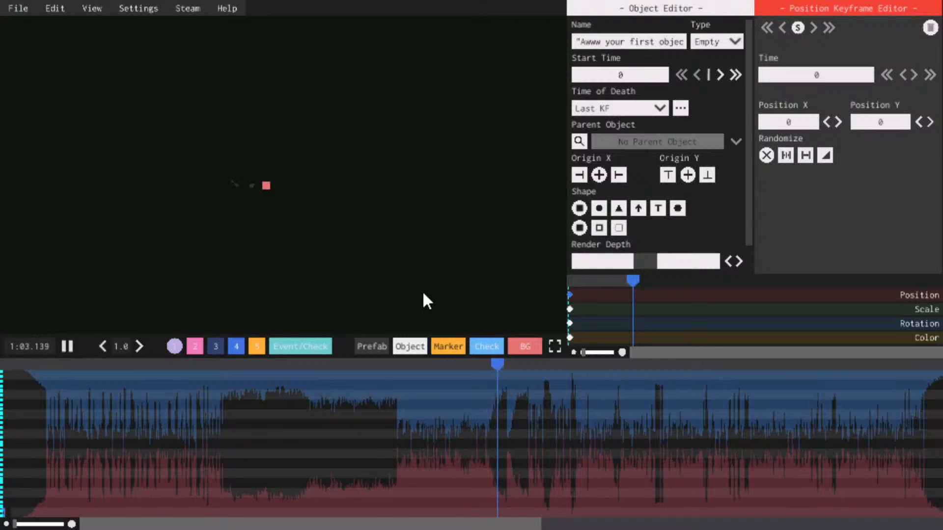
key(space)
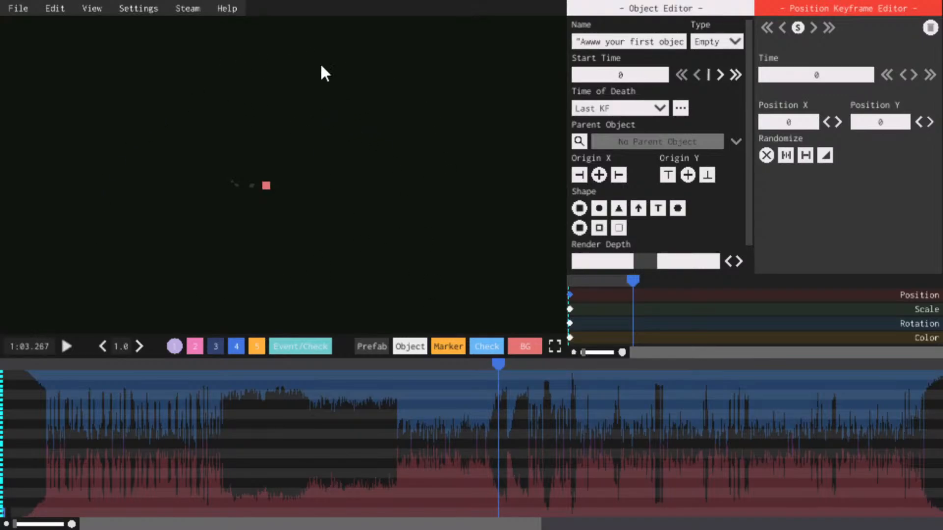
Skip further ahead and check the level in short bursts through 1:13 and 1:21, stopping at about 1:23.7
click(527, 365)
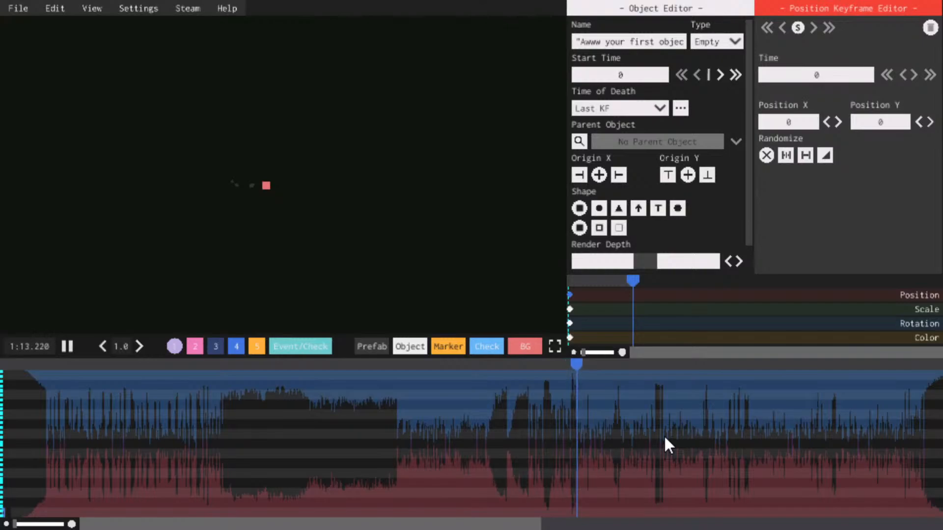
key(space)
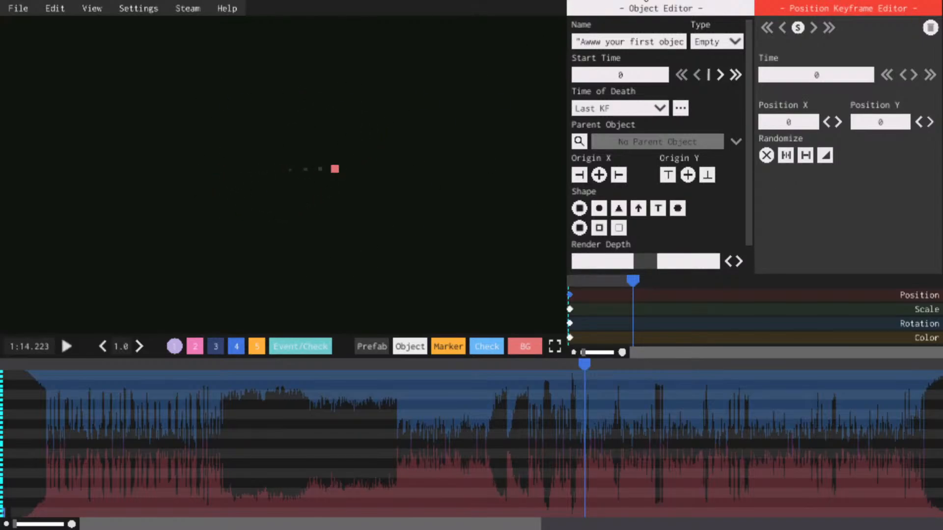
key(space)
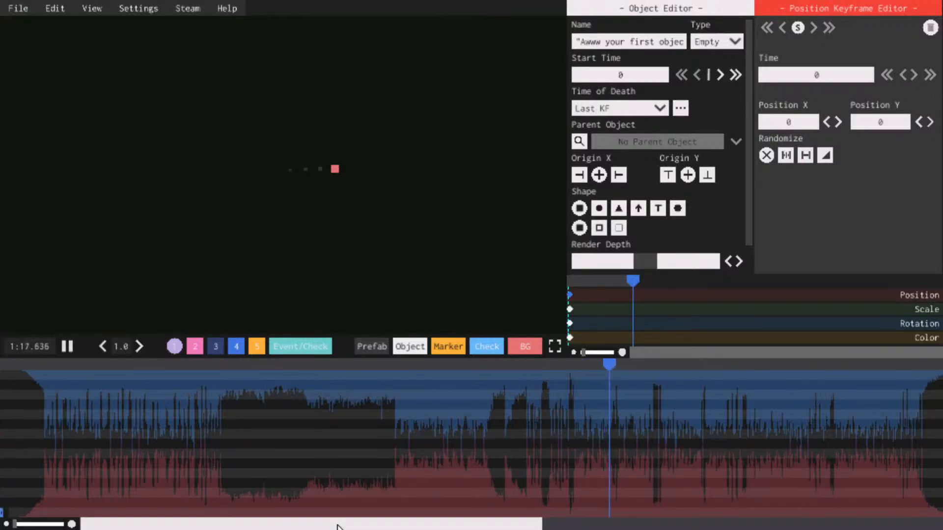
drag(336, 525, 427, 505)
key(space)
key(space)
key(space)
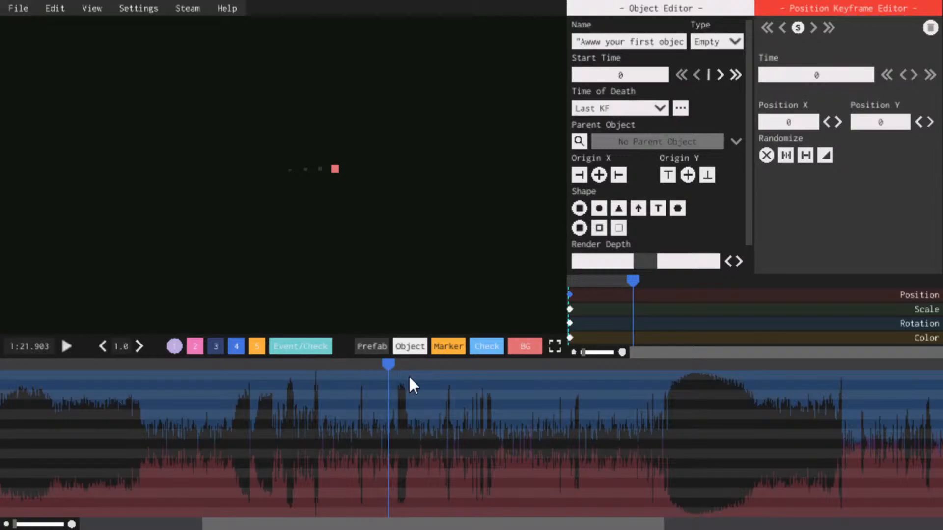
click(402, 364)
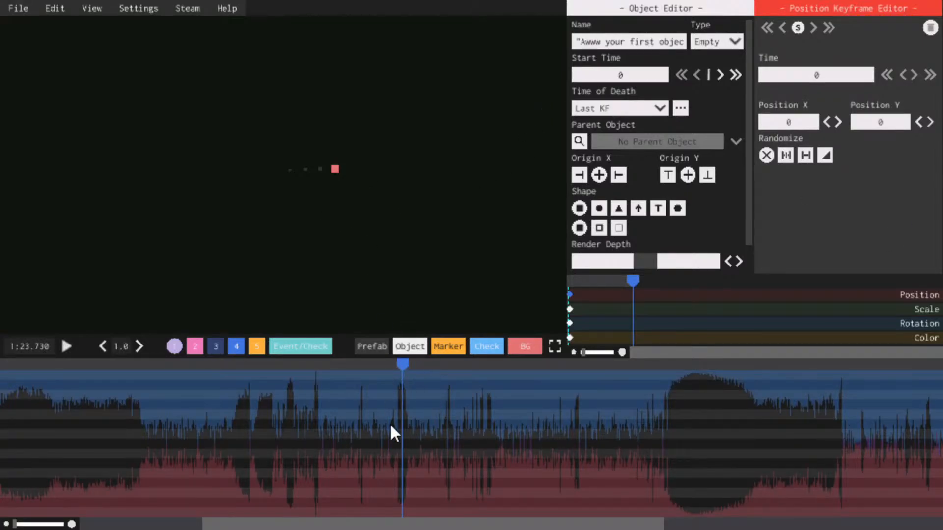
Return to the level's opening and replay from about 5 to 7.4 seconds, pausing to examine the squares turning green
drag(409, 508, 142, 373)
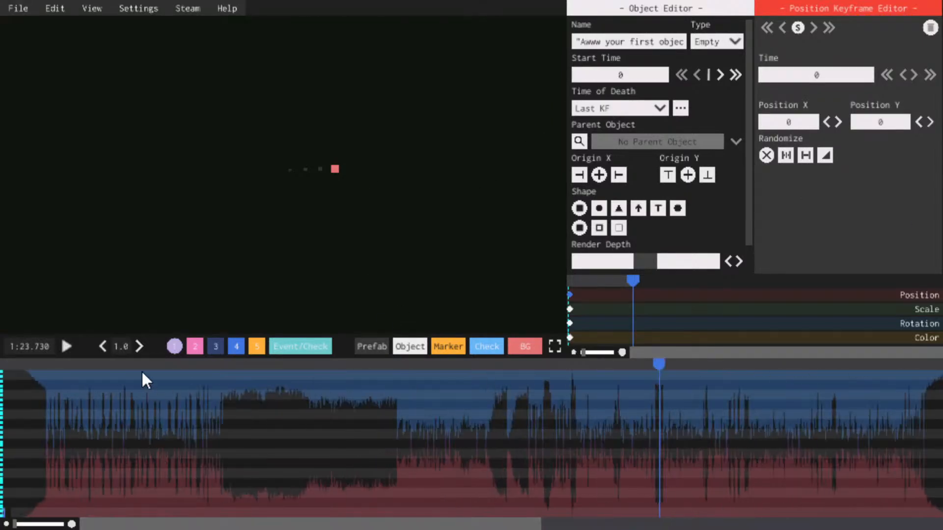
key(space)
click(43, 365)
key(space)
key(space)
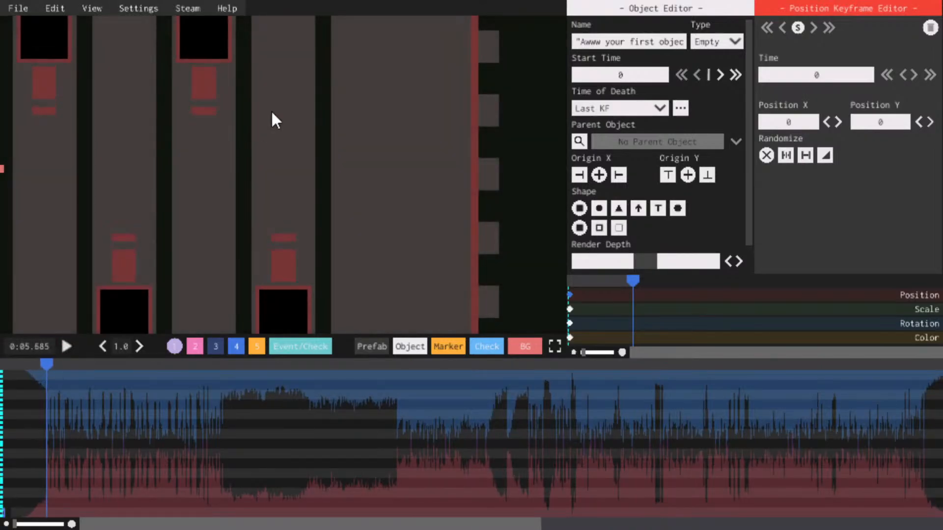
key(space)
key(space)
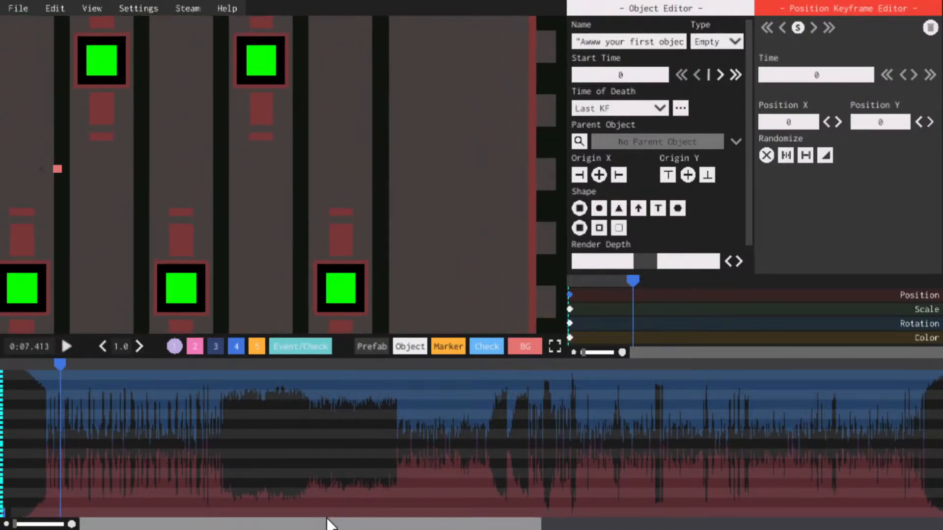
Jump to just before the drop and play to about 1:13.2 to check that section
drag(328, 524, 420, 497)
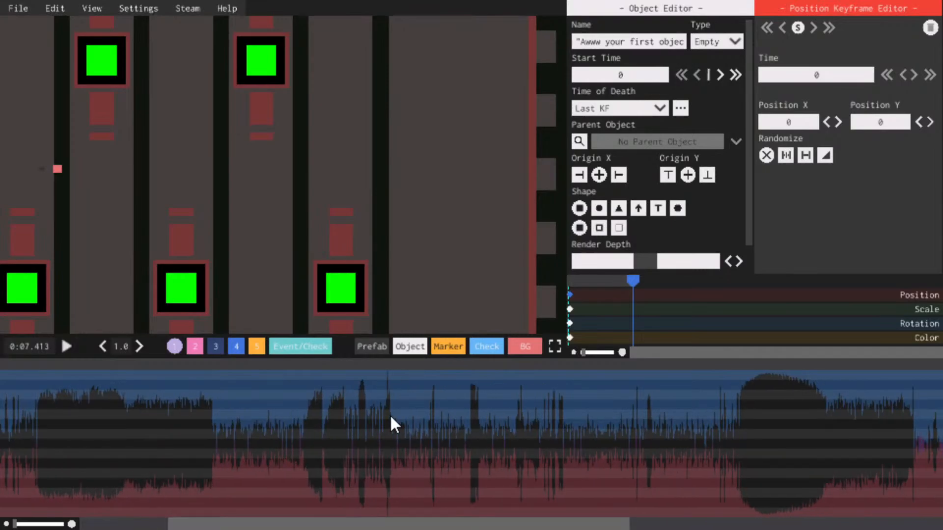
click(381, 364)
key(space)
key(space)
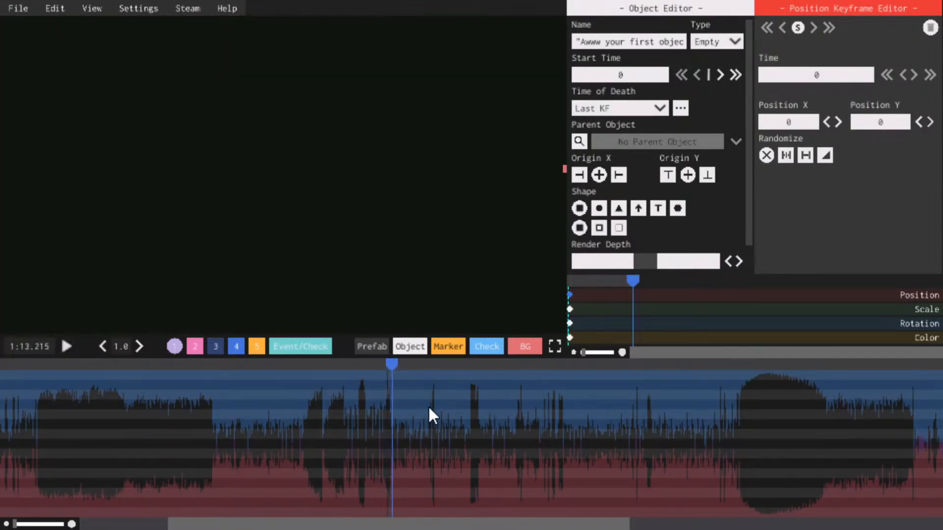
Check the later part of the level between about 1:56 and 2:06, replaying the loud section up to about 2:03.8
drag(464, 525, 604, 485)
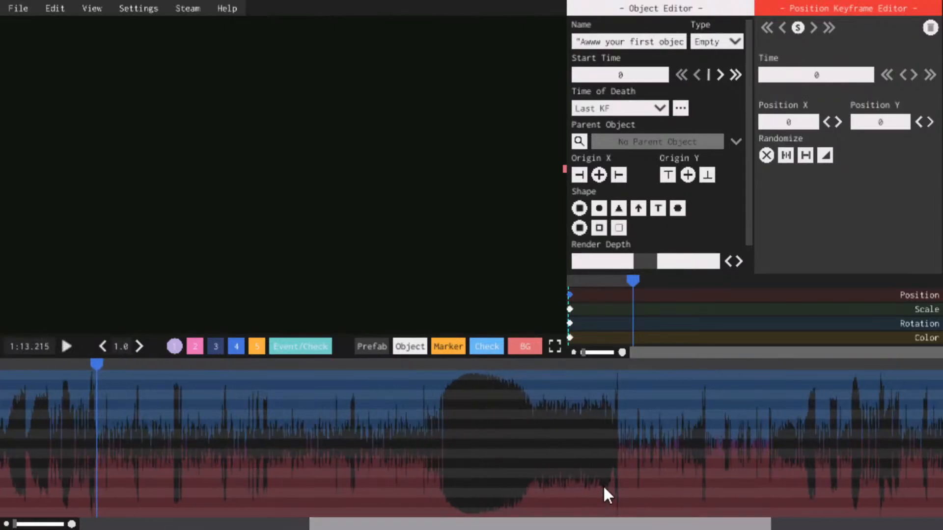
click(436, 367)
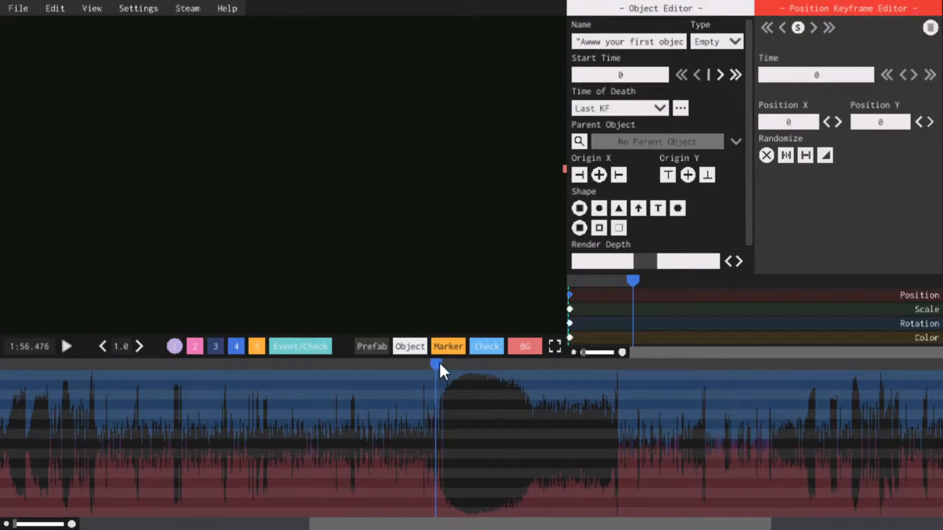
drag(439, 363, 499, 359)
key(space)
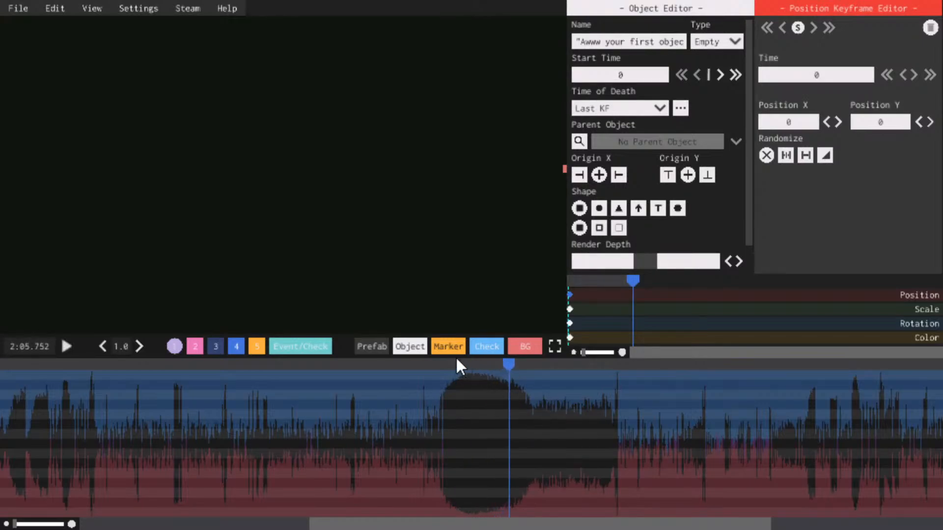
click(459, 359)
key(space)
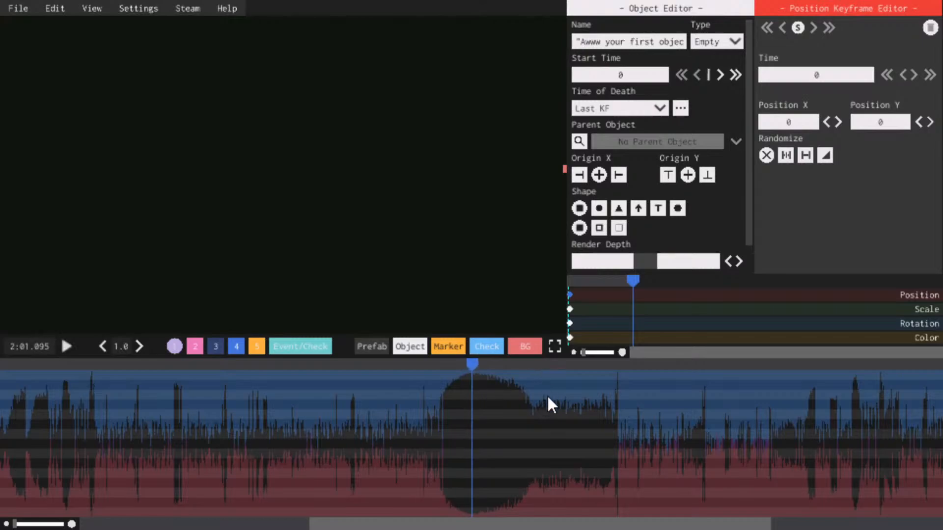
key(space)
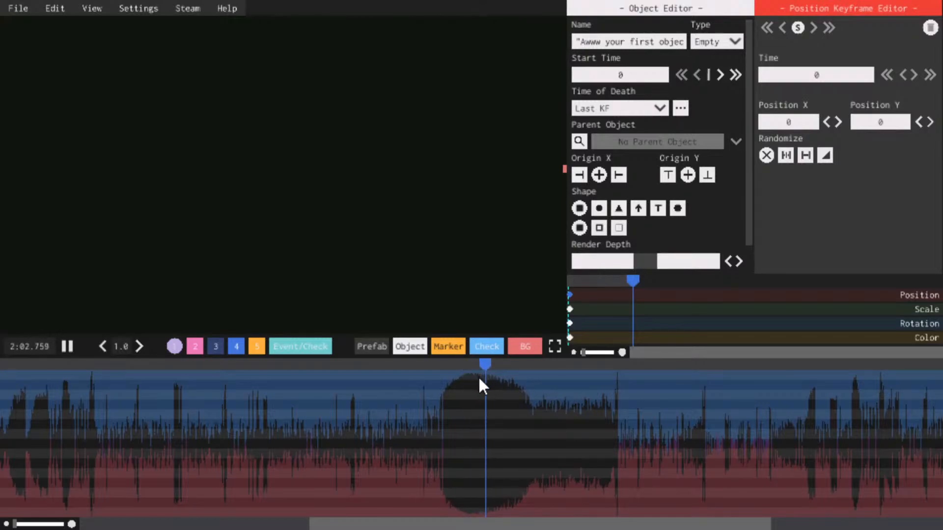
key(space)
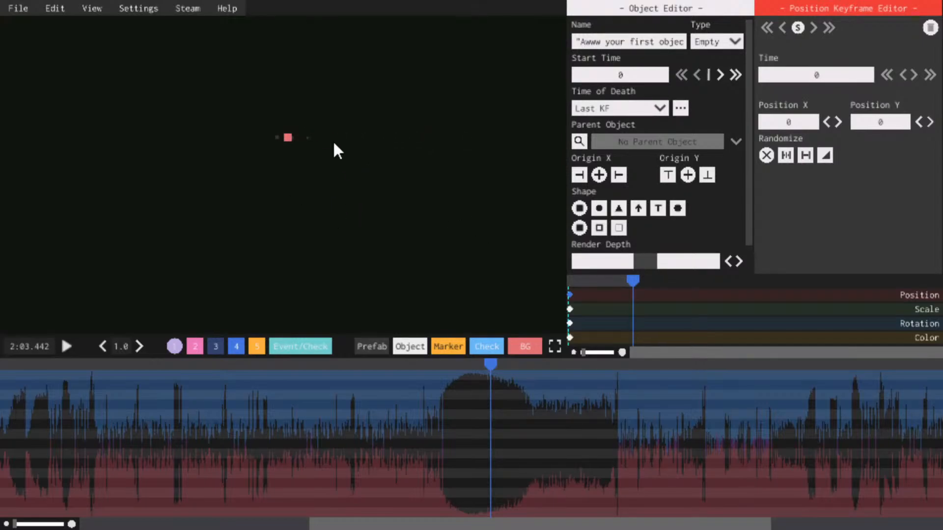
key(space)
key(space)
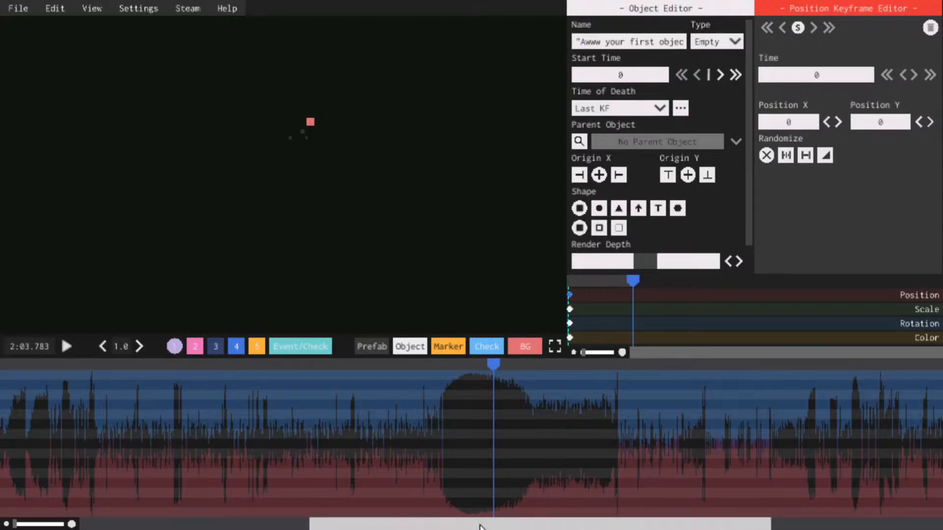
Go back to where the first loud section starts and add a timeline marker at about 28.06 seconds
drag(480, 523, 193, 522)
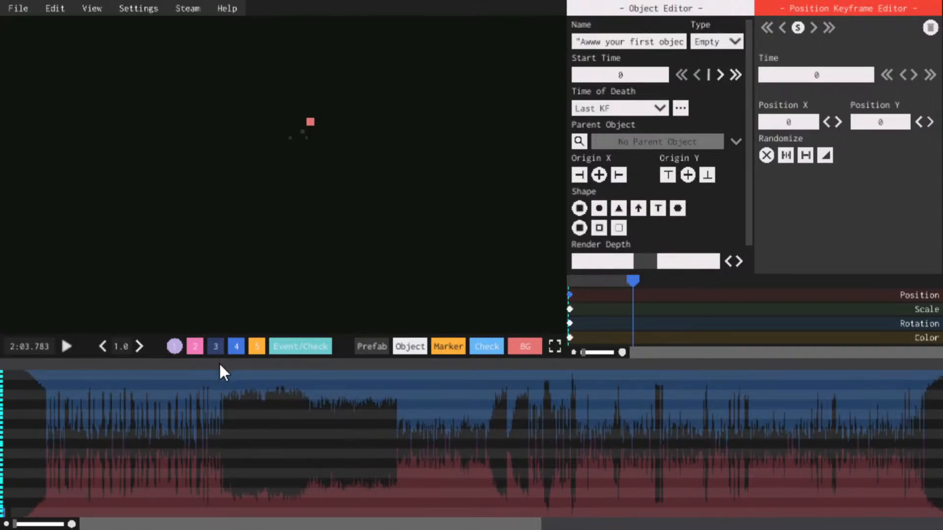
drag(215, 364, 207, 361)
key(space)
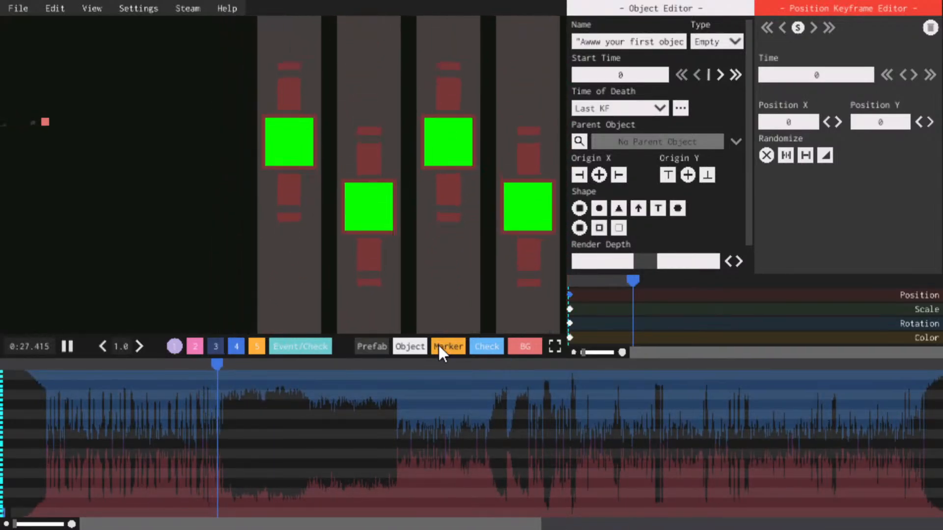
key(space)
click(224, 365)
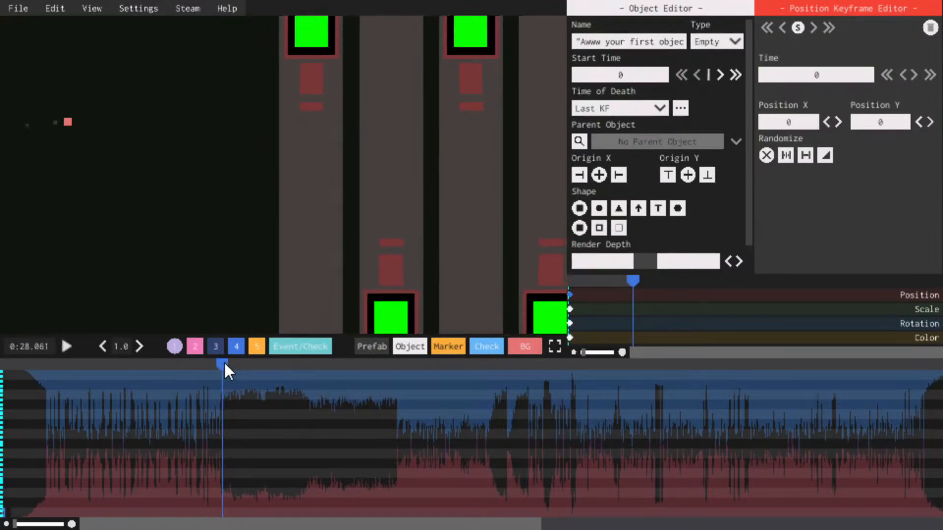
click(444, 347)
key(space)
key(space)
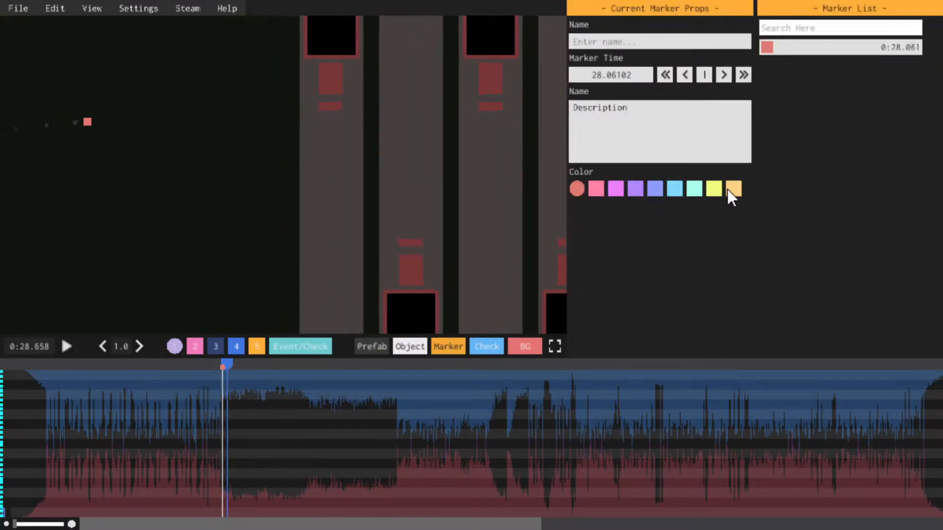
Color the 28-second marker light orange, name it "Note" and enter "Bullets" as its description
click(733, 188)
click(618, 43)
text(Note)
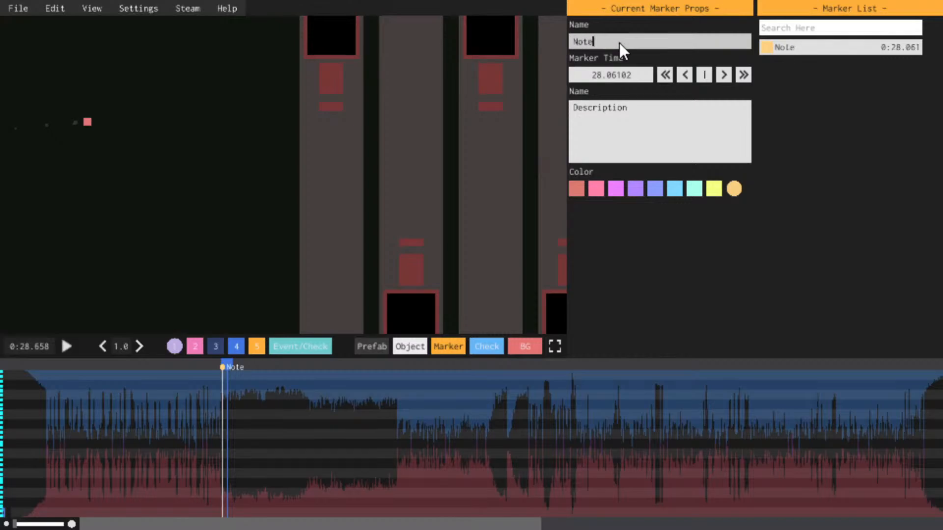
click(638, 119)
text(B)
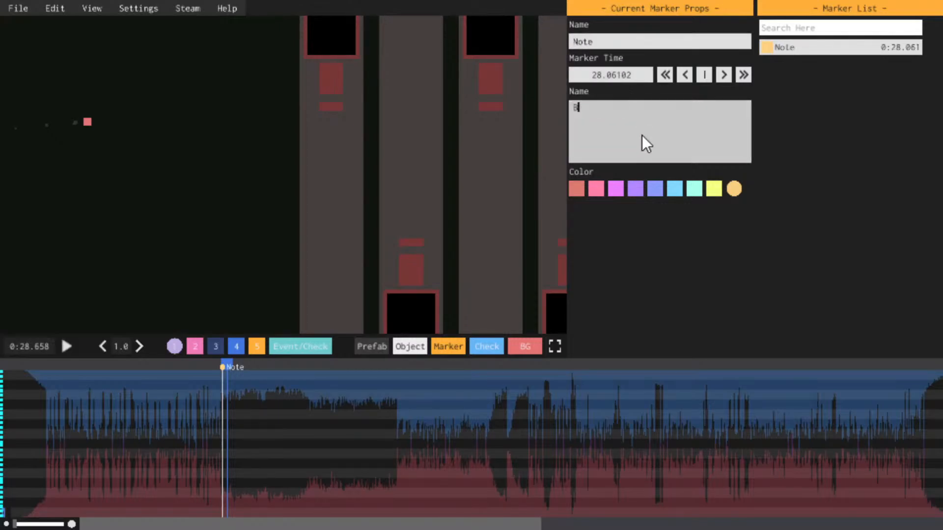
text(ullets)
click(749, 278)
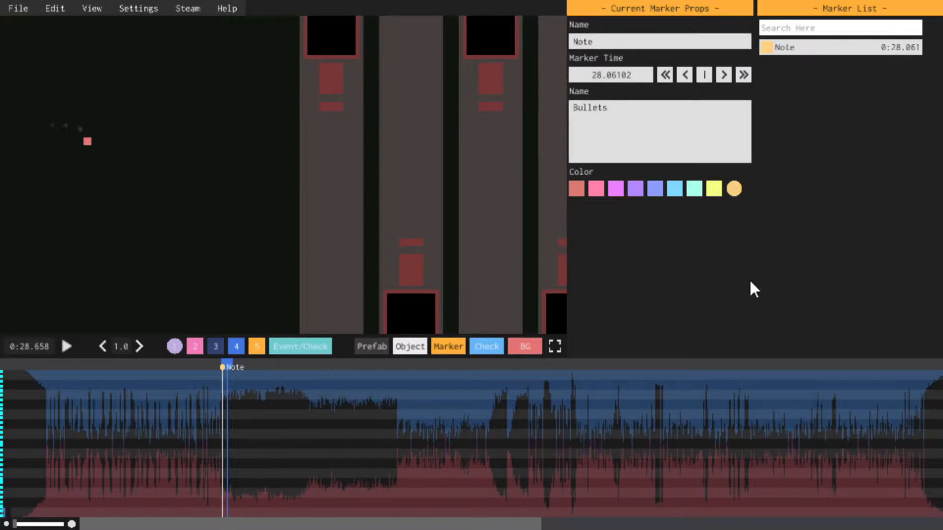
Find the next change in the music by playing from about 37 seconds and add a marker at about 39.13 seconds
key(space)
click(310, 364)
key(space)
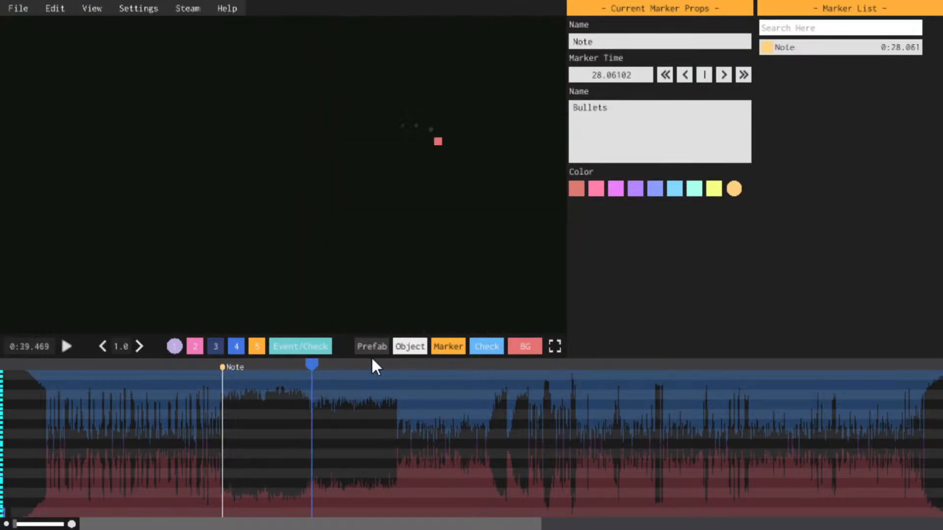
click(295, 364)
key(space)
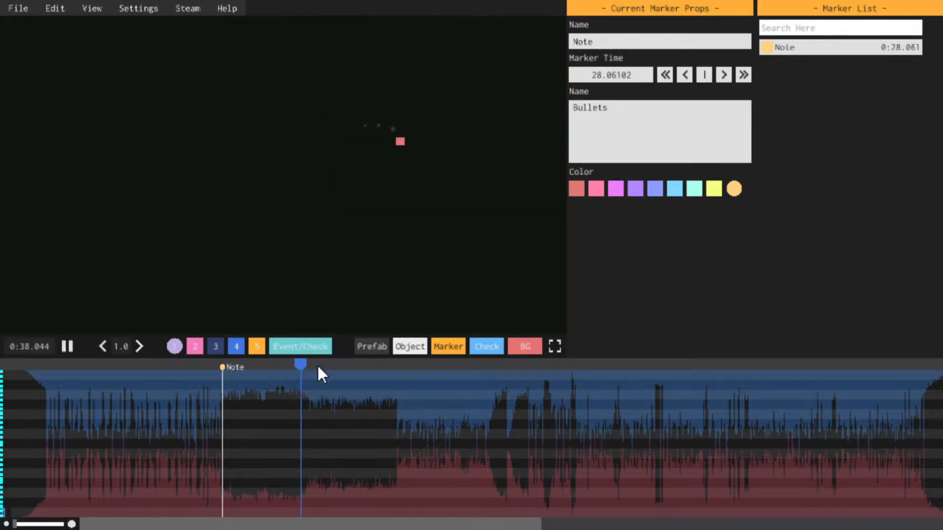
key(space)
click(443, 346)
key(space)
key(space)
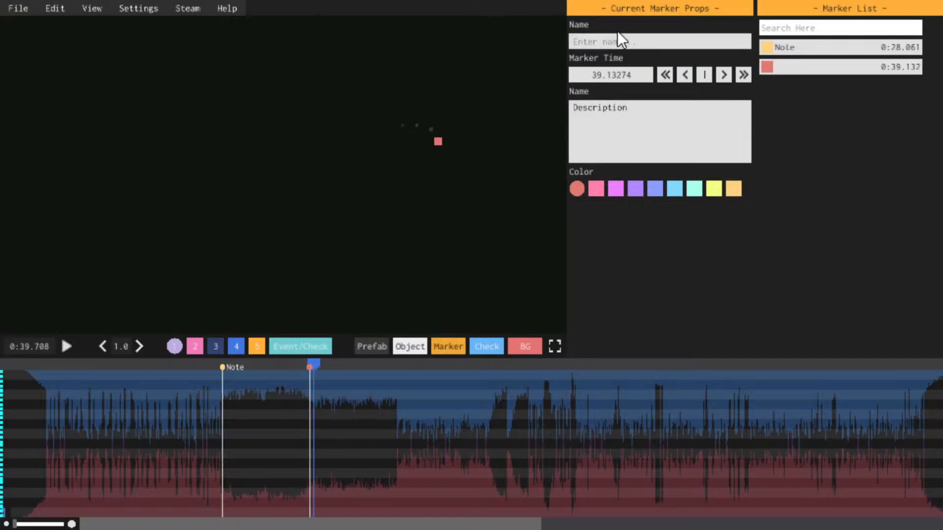
Name the marker at 39.13 seconds "Note"
click(618, 39)
text(Note)
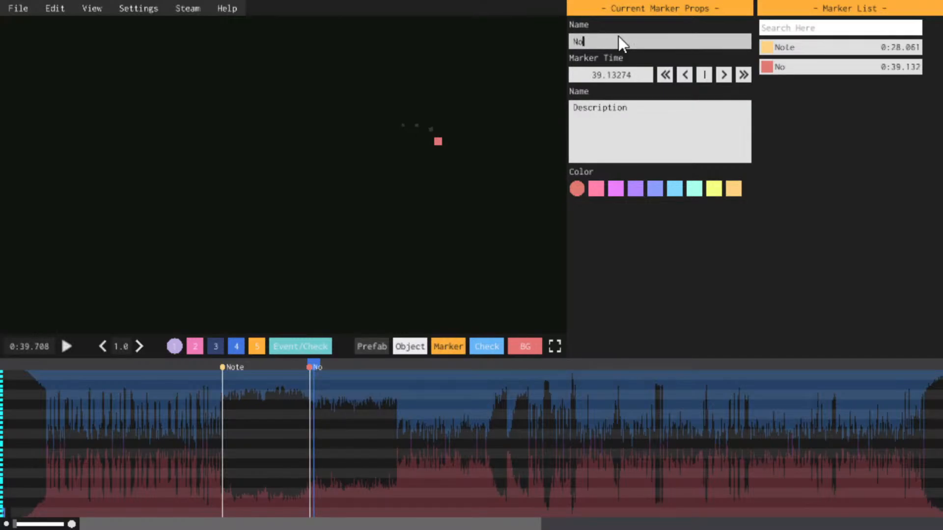
click(676, 137)
text(Bo)
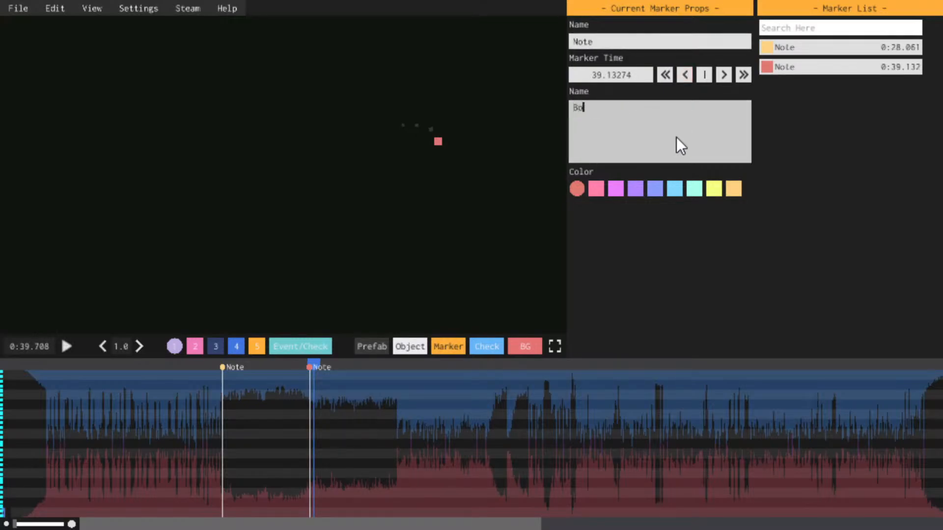
text(rders c)
key(BackSpace)
key(BackSpace)
key(BackSpace)
key(BackSpace)
key(BackSpace)
key(BackSpace)
key(BackSpace)
key(BackSpace)
key(BackSpace)
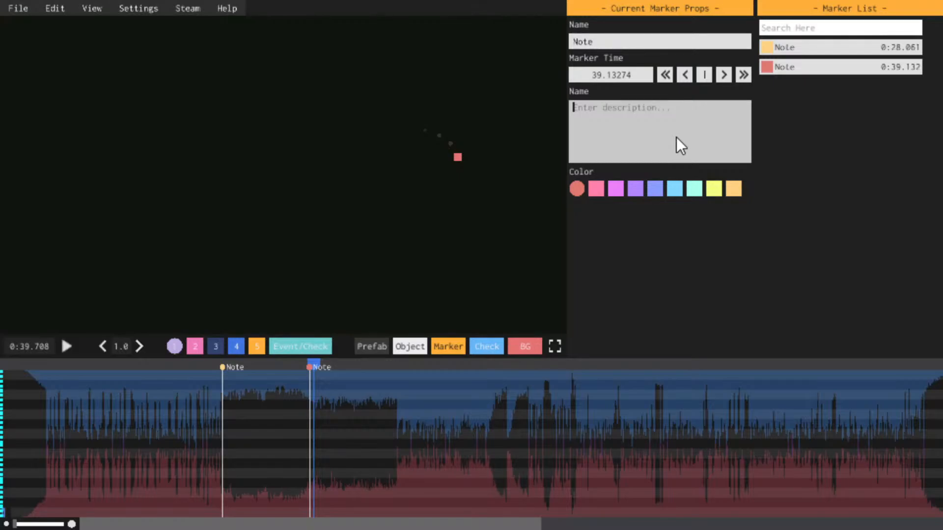
Enter "Beams and more bullets" as the 39-second marker's description and color the marker light orange
text(Beams and)
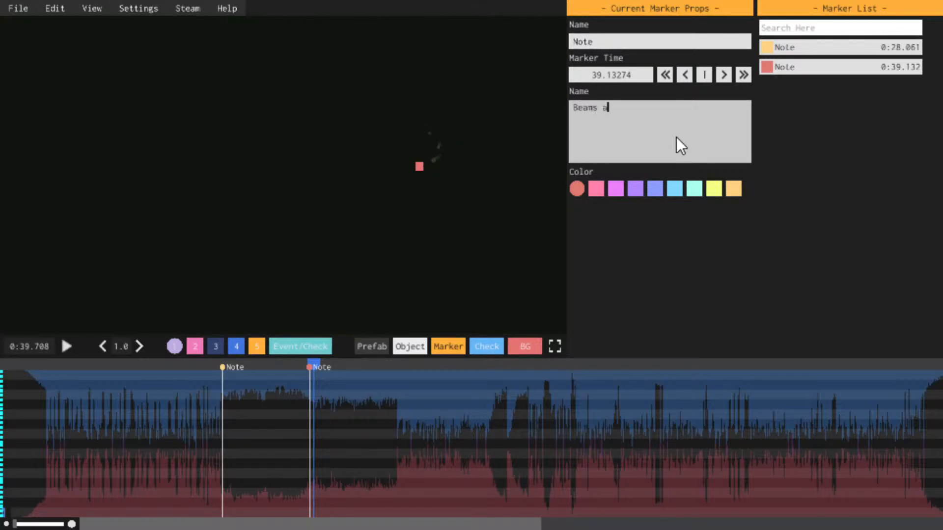
key(BackSpace)
key(BackSpace)
key(BackSpace)
key(BackSpace)
text(and more bullets)
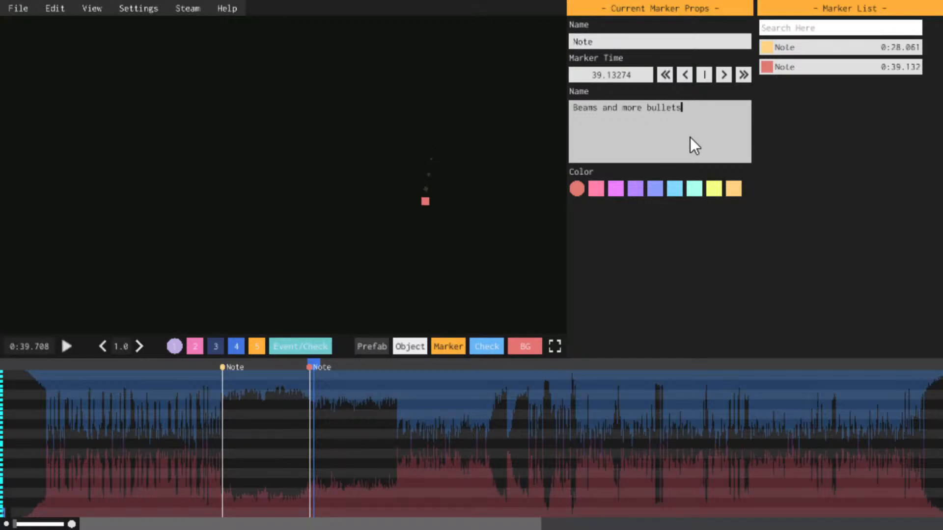
click(761, 321)
key(space)
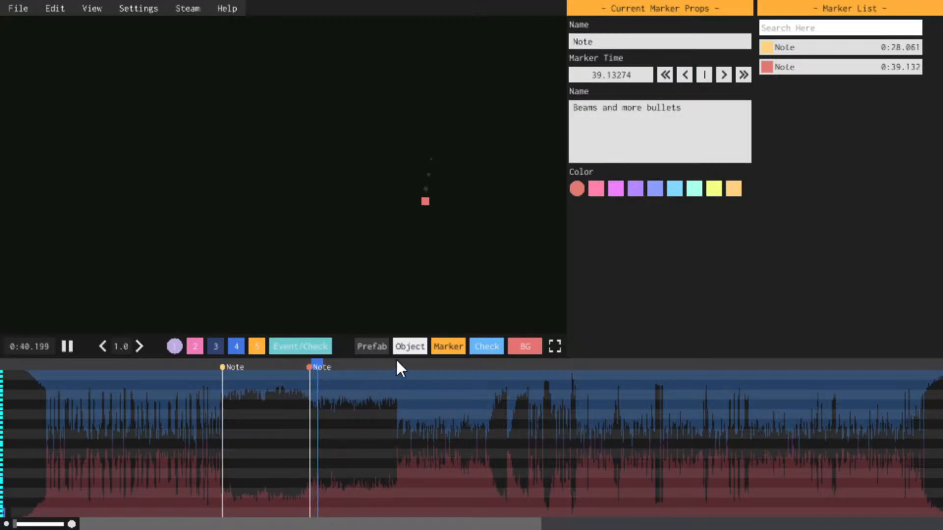
click(734, 188)
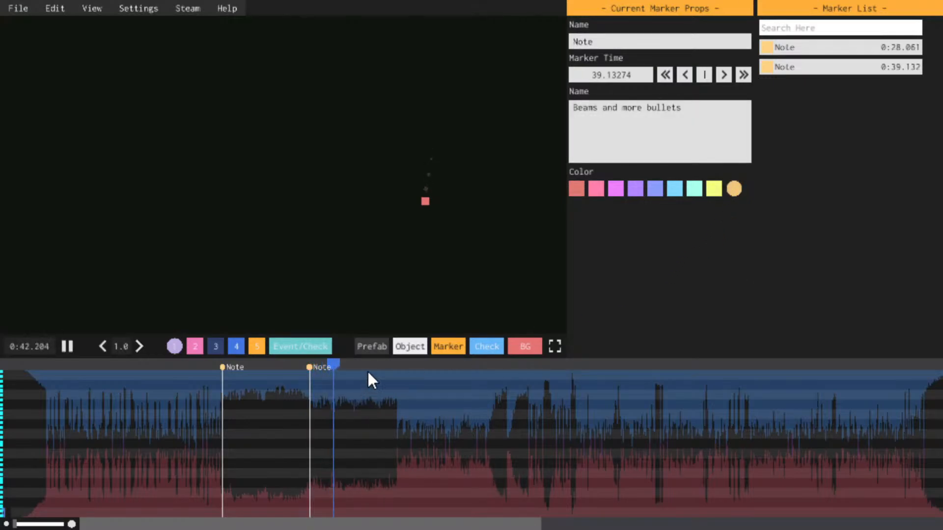
Play from about 48 seconds to the end of the loud section and add a marker at about 50.22 seconds
click(396, 365)
drag(396, 365, 383, 367)
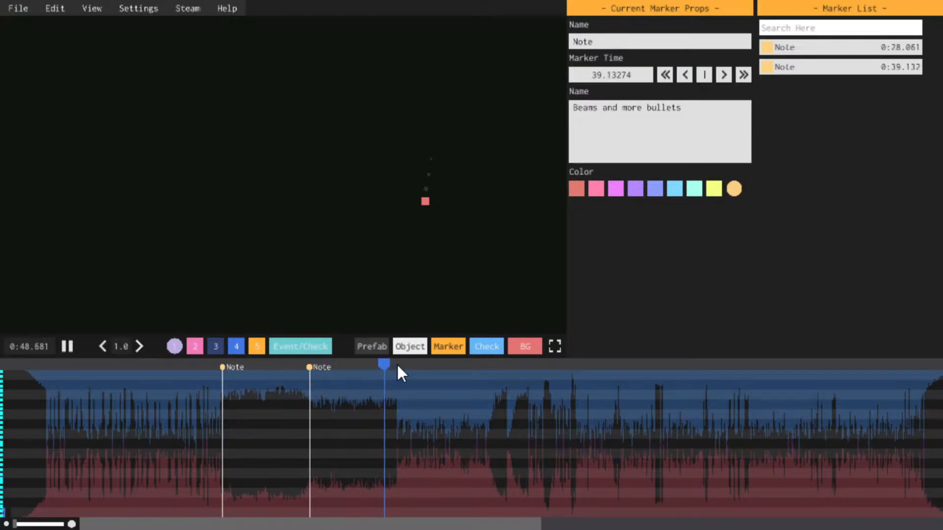
key(space)
click(449, 345)
key(space)
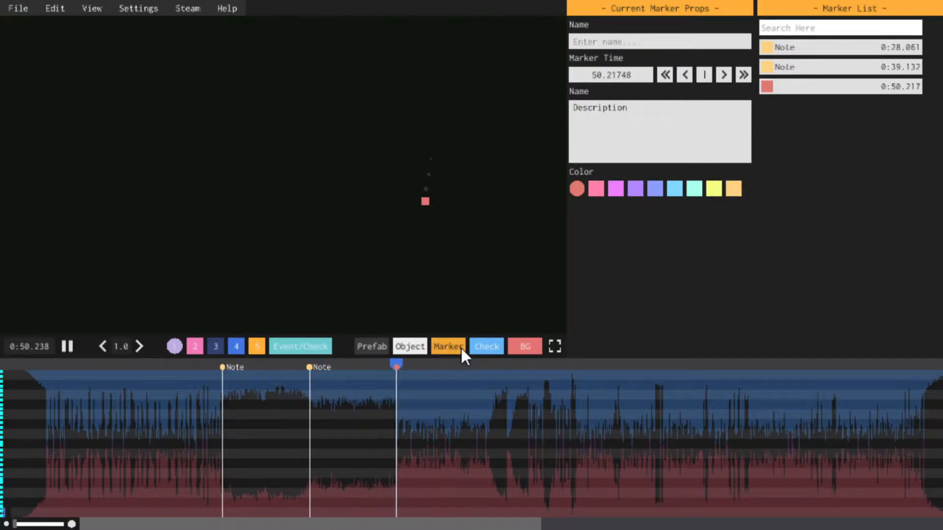
Name the 50-second marker "Note", describe it as "Same as before but more explosions" and color it light orange
click(618, 40)
text(Note)
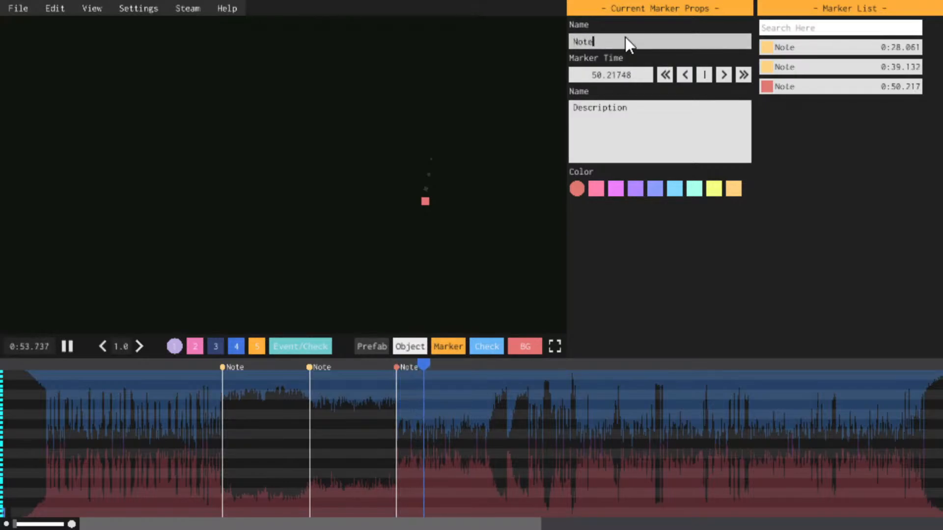
click(627, 120)
text(Sam)
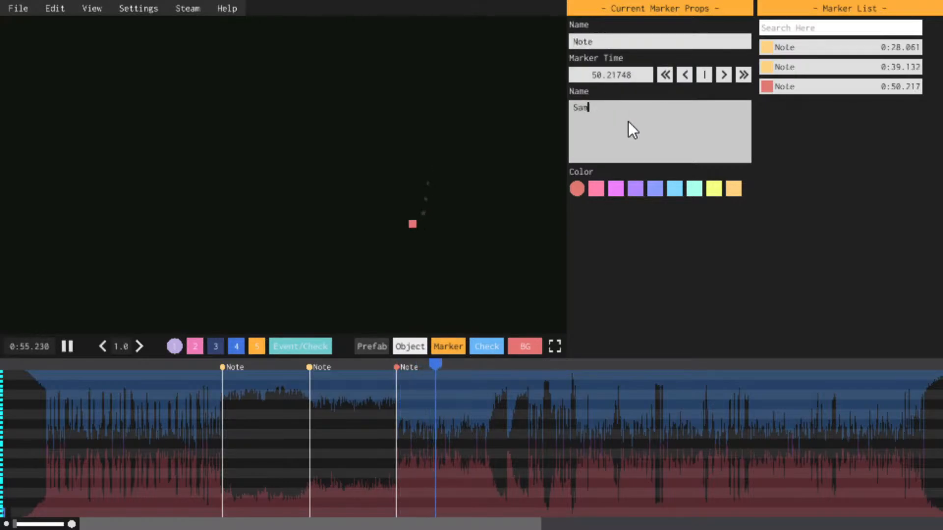
text(e as befo)
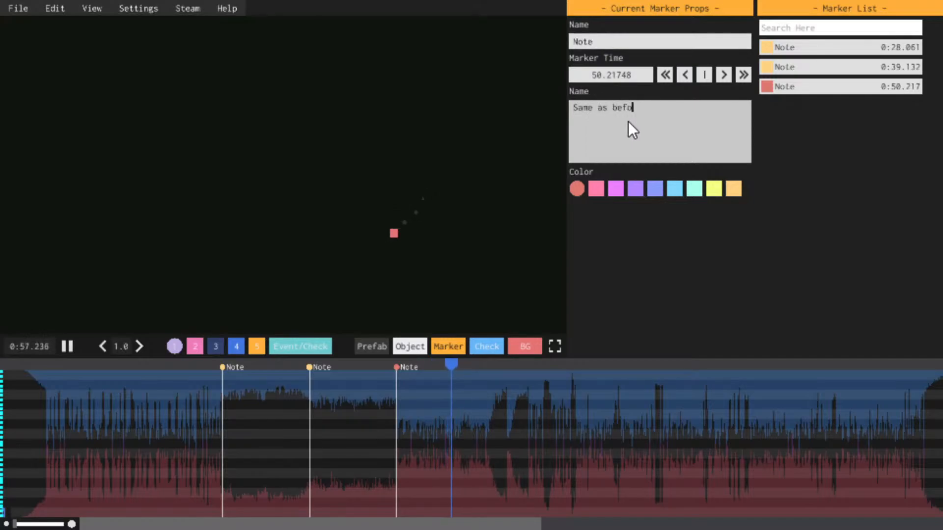
text(re but mor)
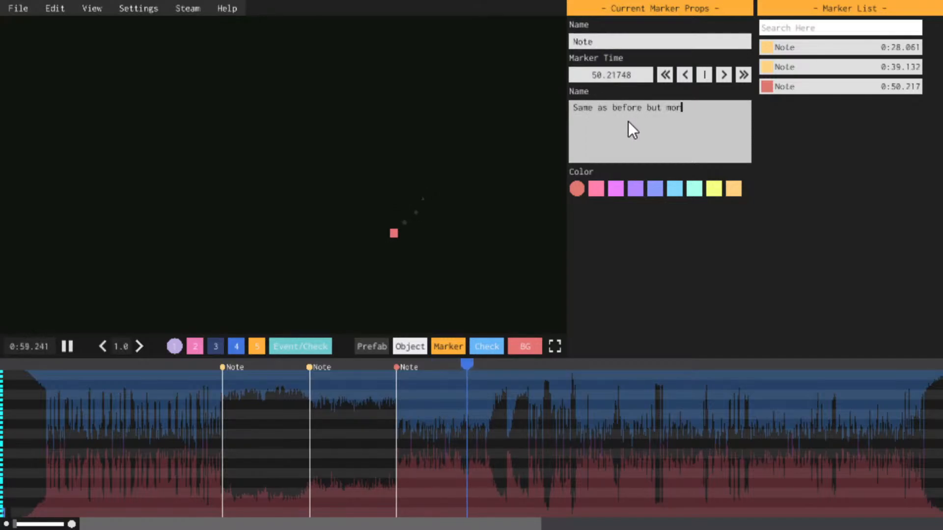
text(e explosions)
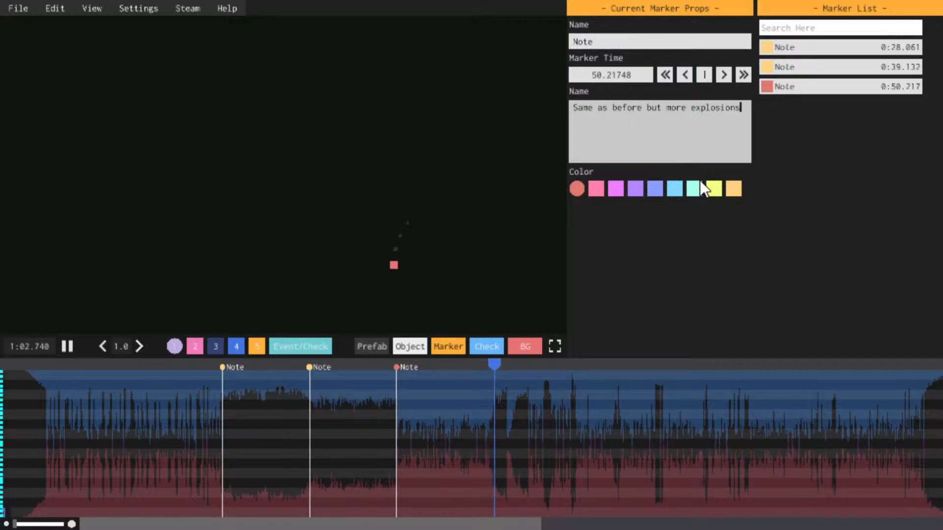
click(739, 190)
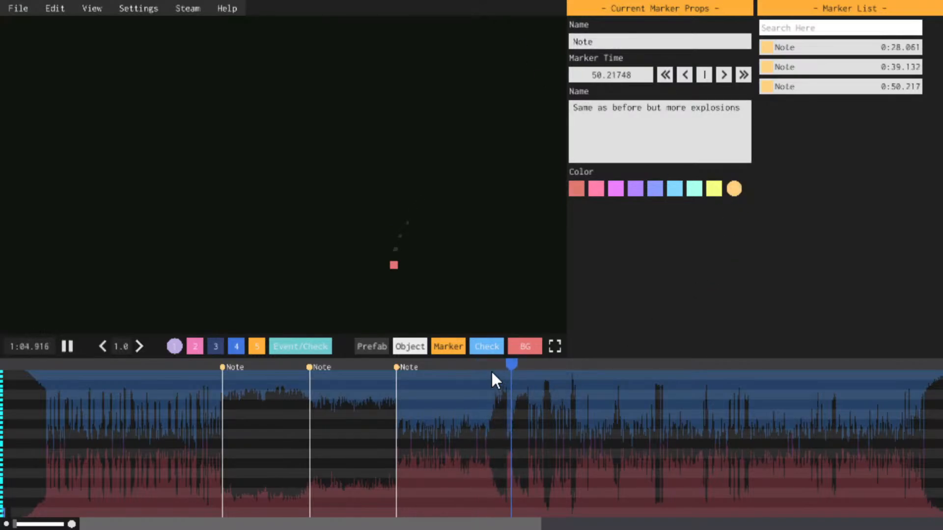
Move playback to the start of the swelling section and add a marker at about 61.55 seconds
key(space)
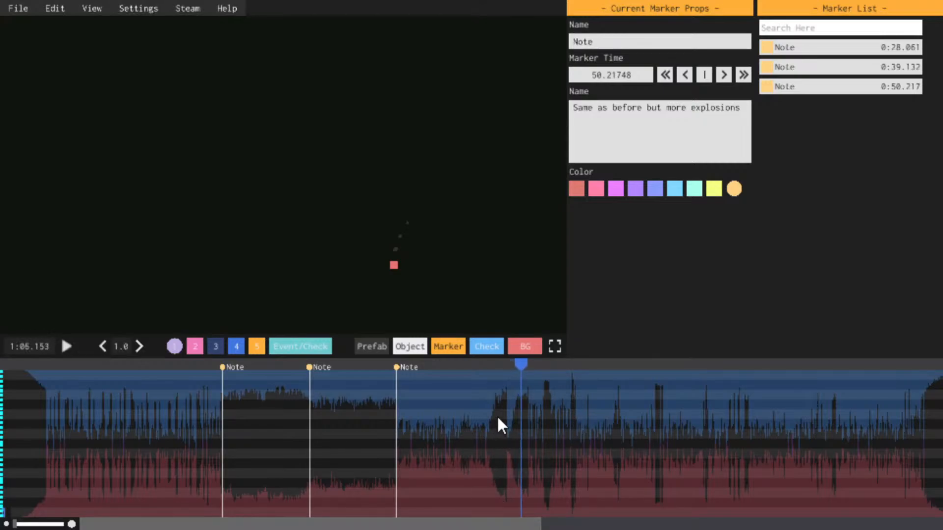
key(space)
click(480, 369)
key(space)
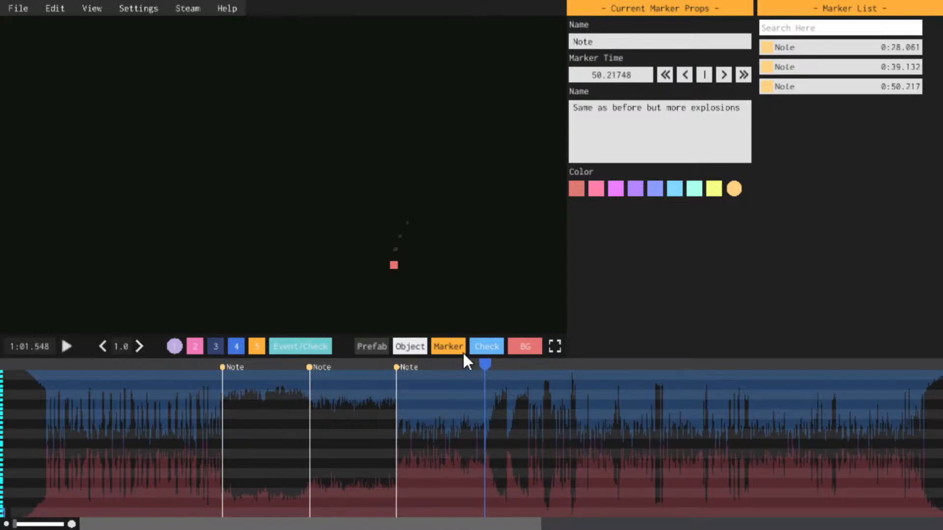
click(448, 347)
Name the marker at 61.55 seconds "Note"
key(space)
click(624, 42)
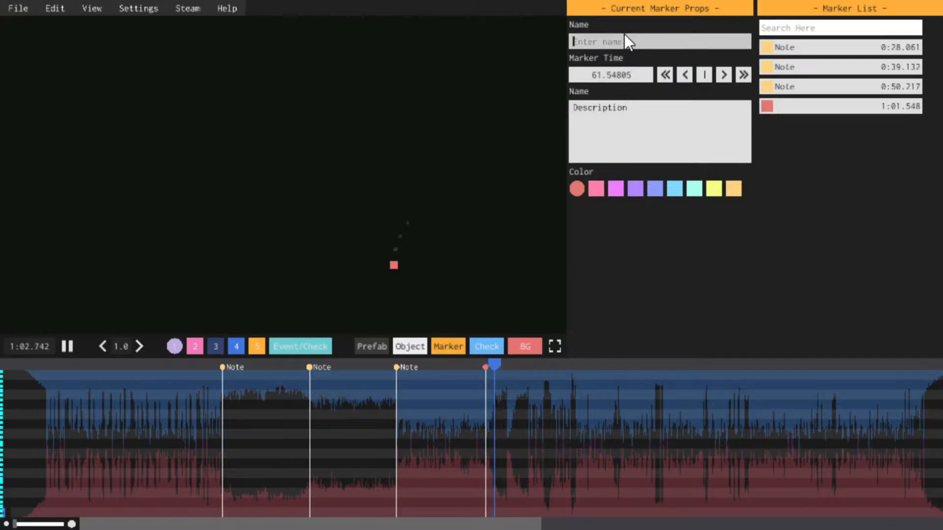
text(NO)
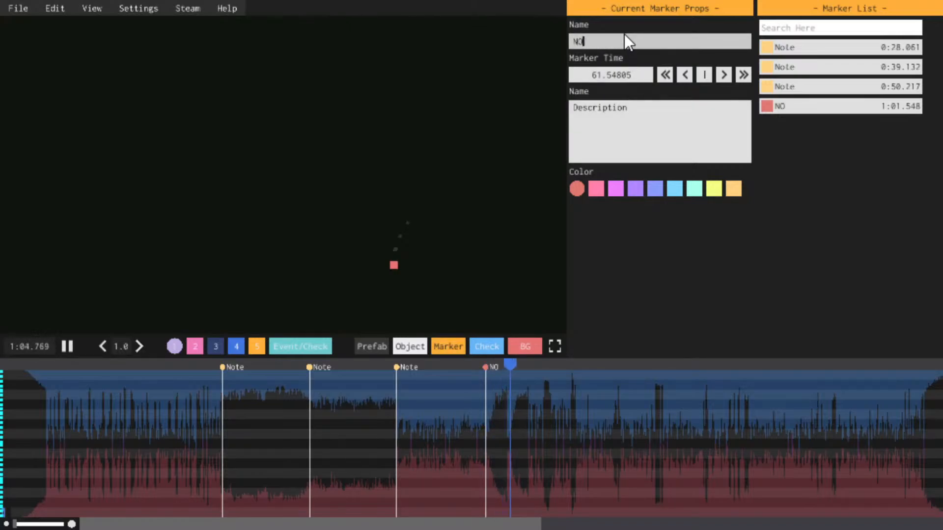
text(T)
key(BackSpace)
key(BackSpace)
text(ote)
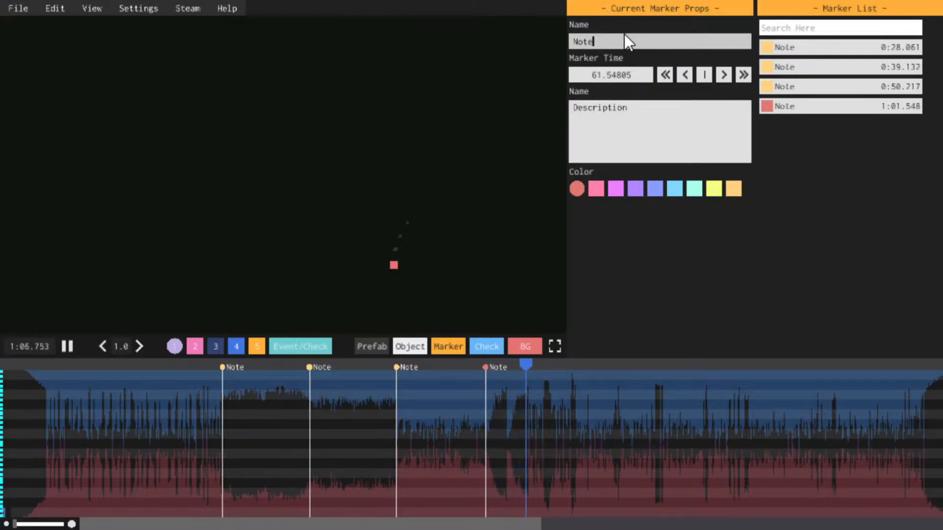
Describe the 61-second marker as "Either a charge sequence or cogs / saws doing stuff" and color it light orange
click(621, 143)
click(679, 326)
key(space)
click(668, 119)
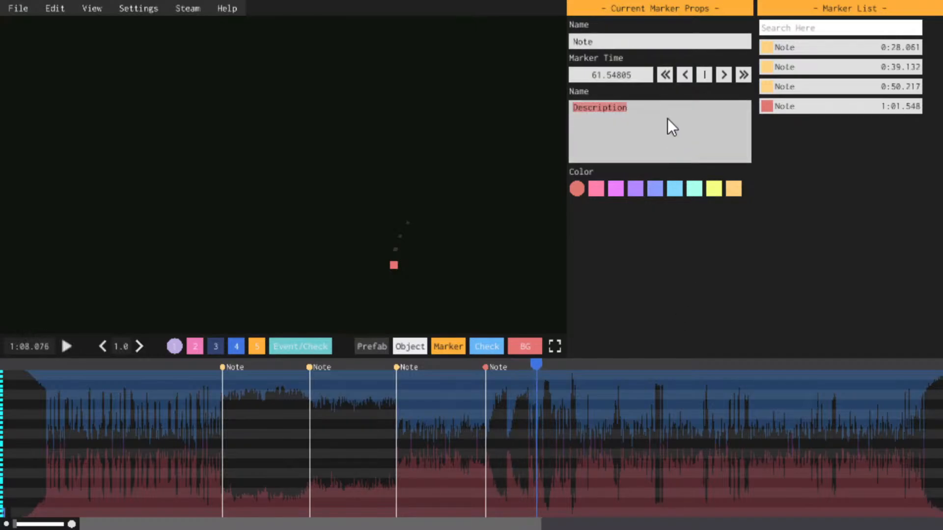
text(Either a d)
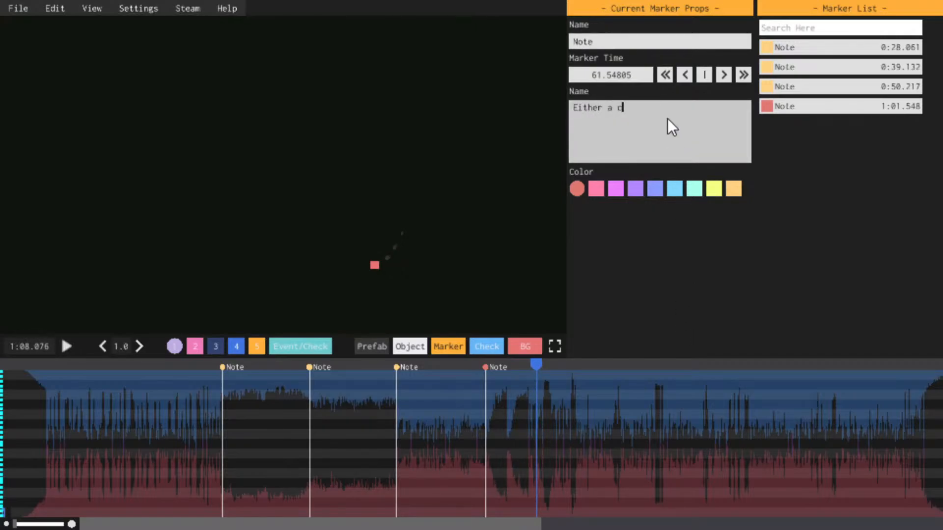
text(harge sequence or )
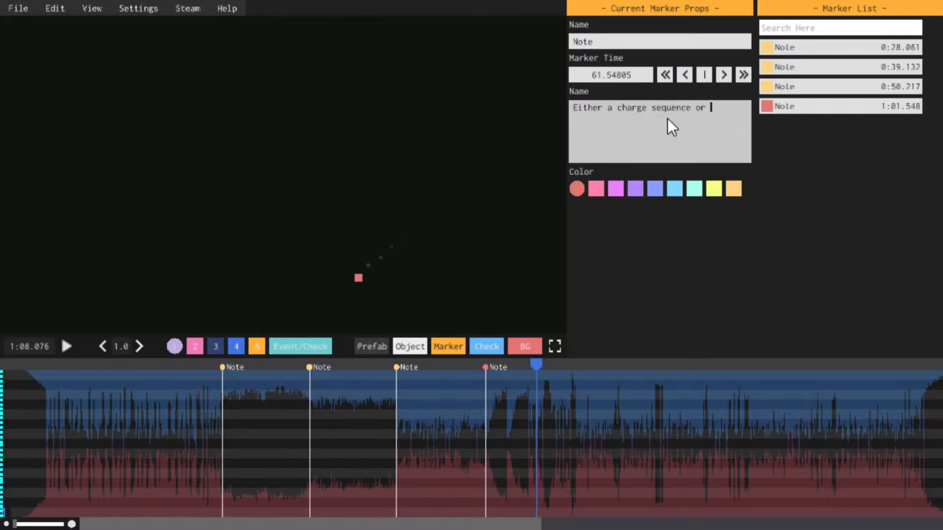
text(cogs / saws doi)
text(ng stuff)
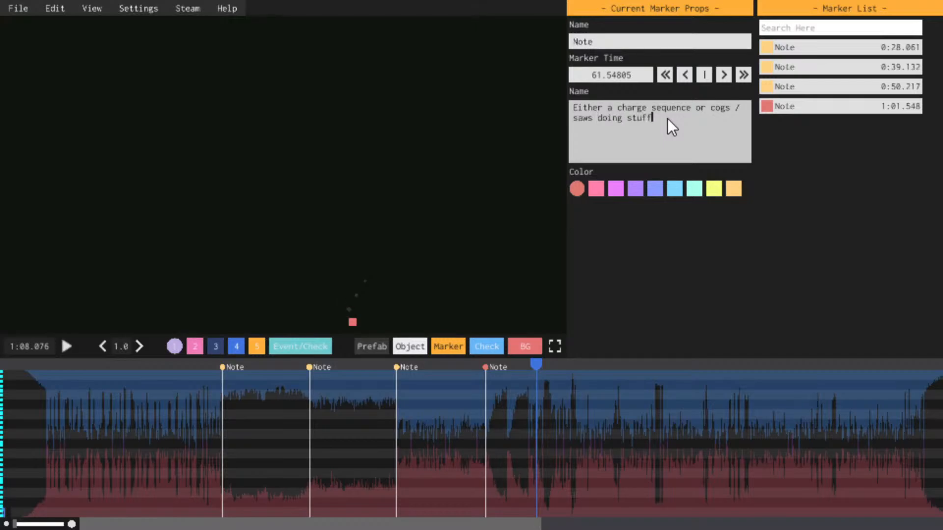
click(734, 188)
Play on from about 68 seconds to the end of the swelling section and add a marker at about 73.05 seconds
key(space)
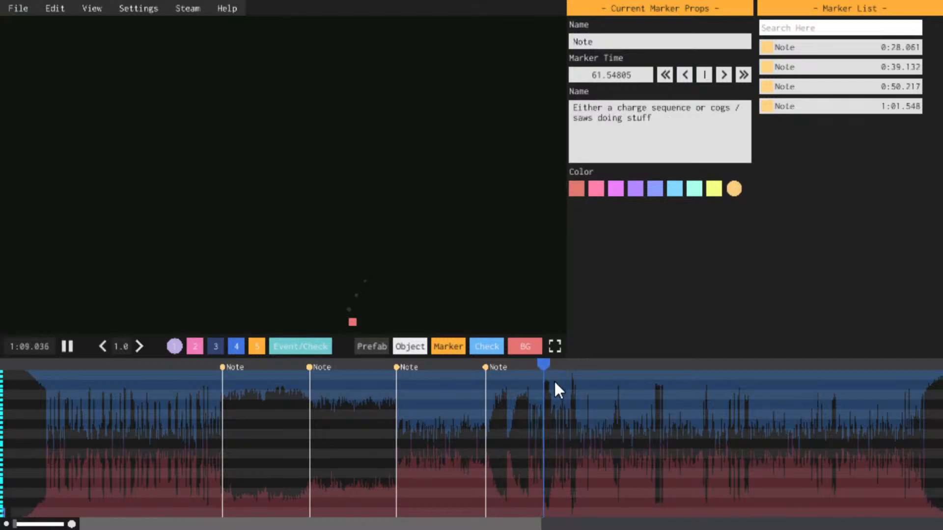
drag(479, 523, 518, 524)
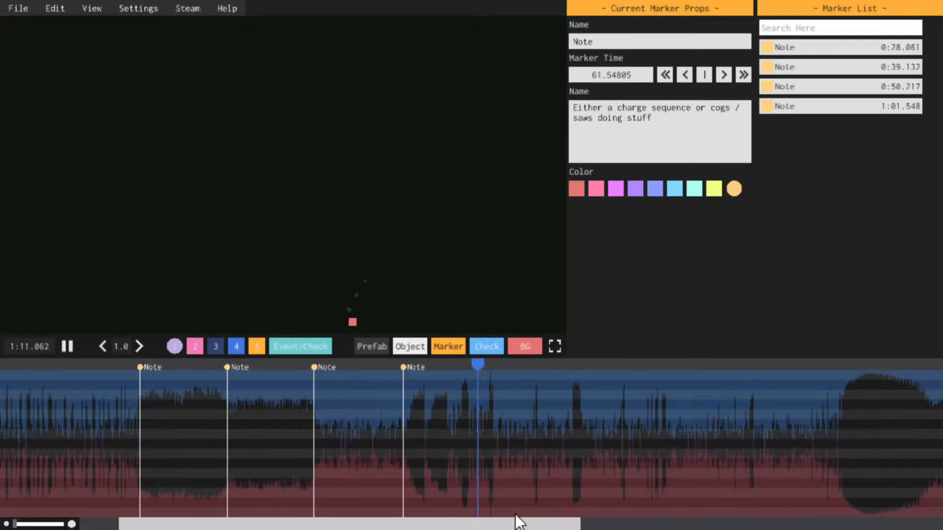
key(space)
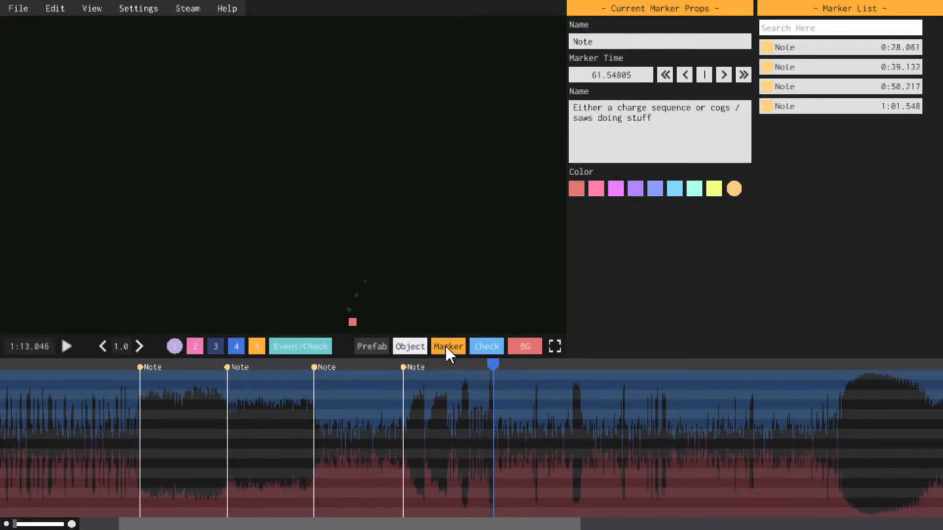
key(m)
Name the marker at 73.05 seconds "Note" and color it light orange
key(space)
click(612, 44)
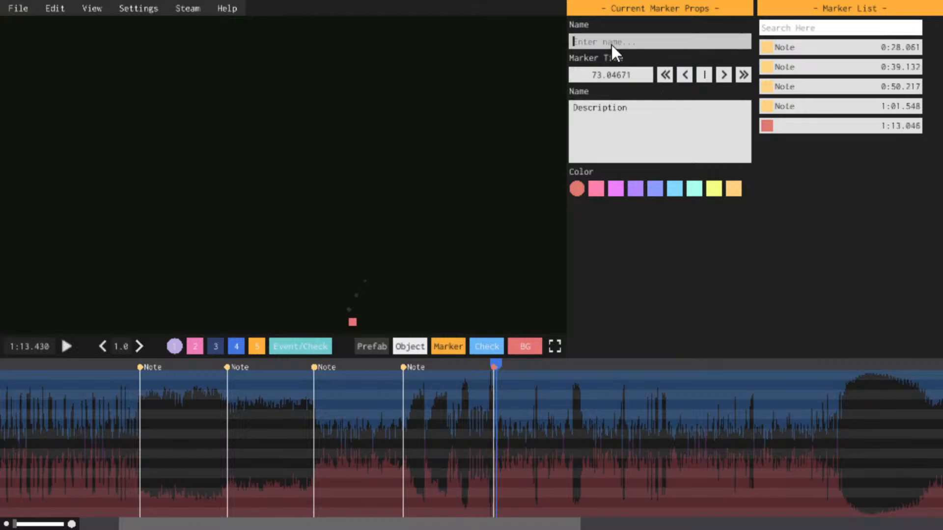
text(Note)
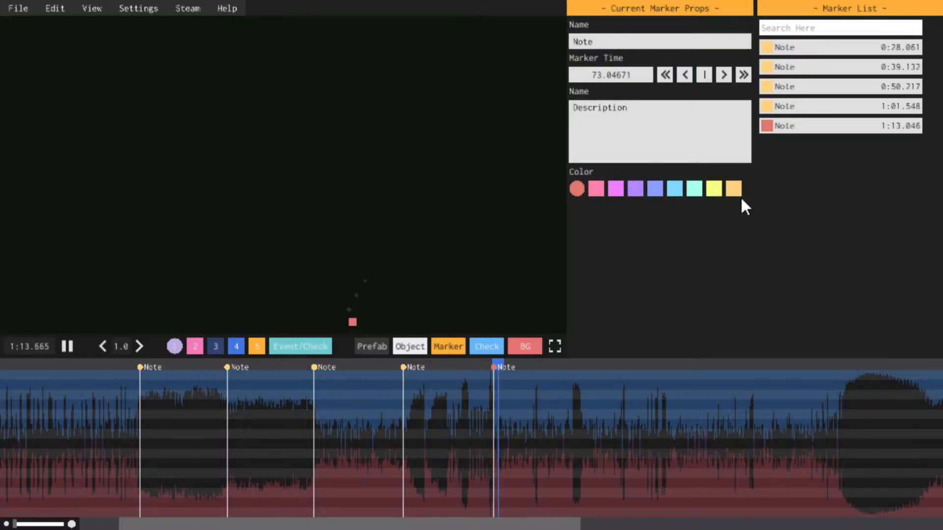
click(714, 188)
click(733, 189)
Enter "Cannons on either side doing stuff while stuff happens in the middle" as the 73-second marker's description
click(687, 152)
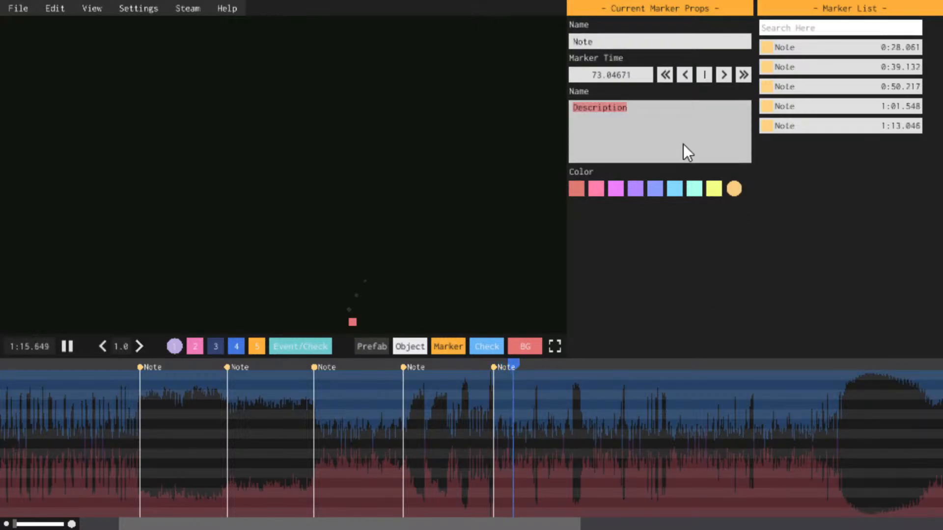
text(C)
key(BackSpace)
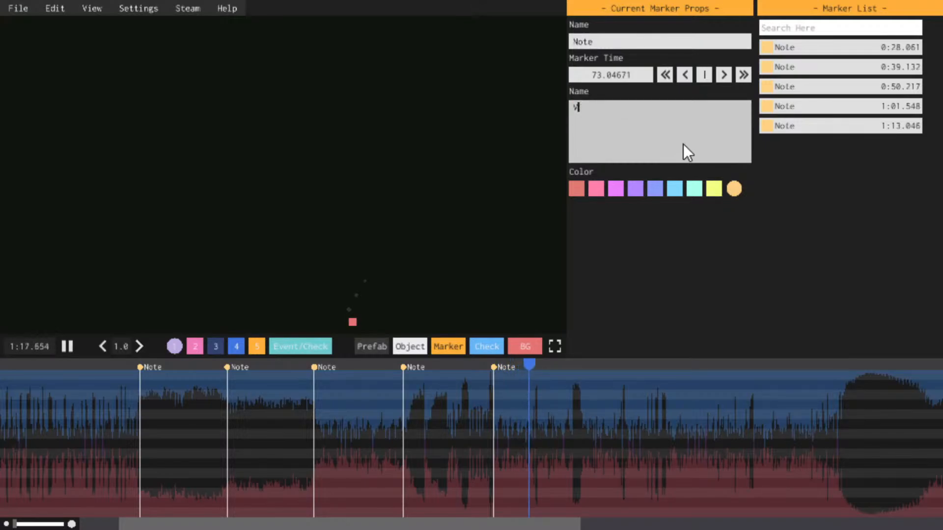
text(Cannons)
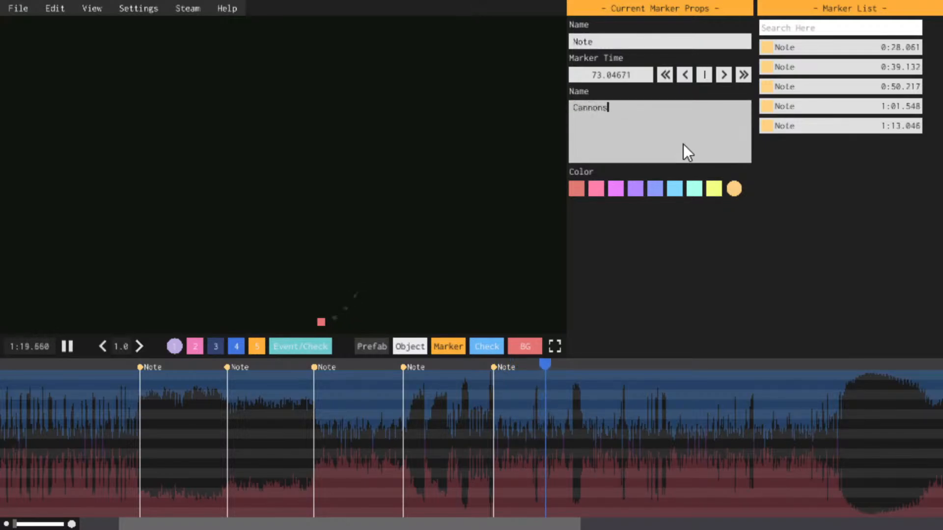
text( on either sid)
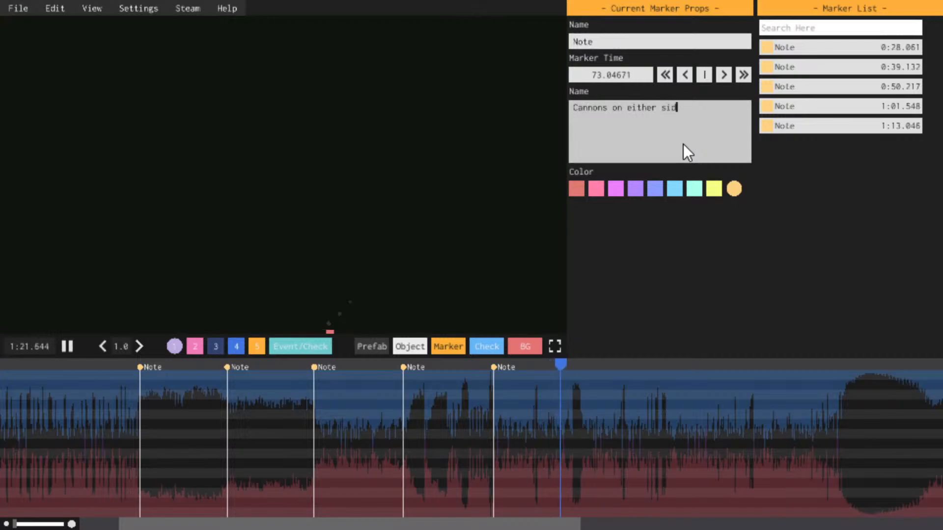
text(e doing stuf)
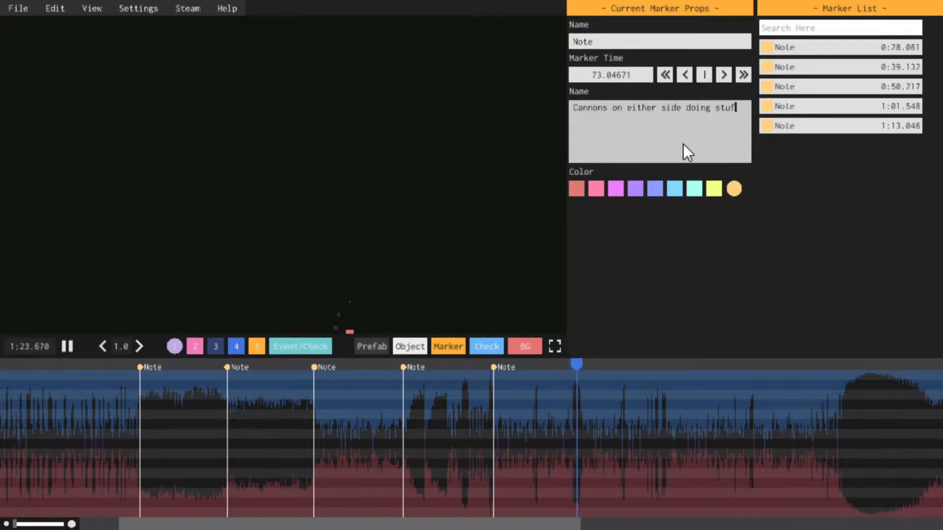
text(f while stuf)
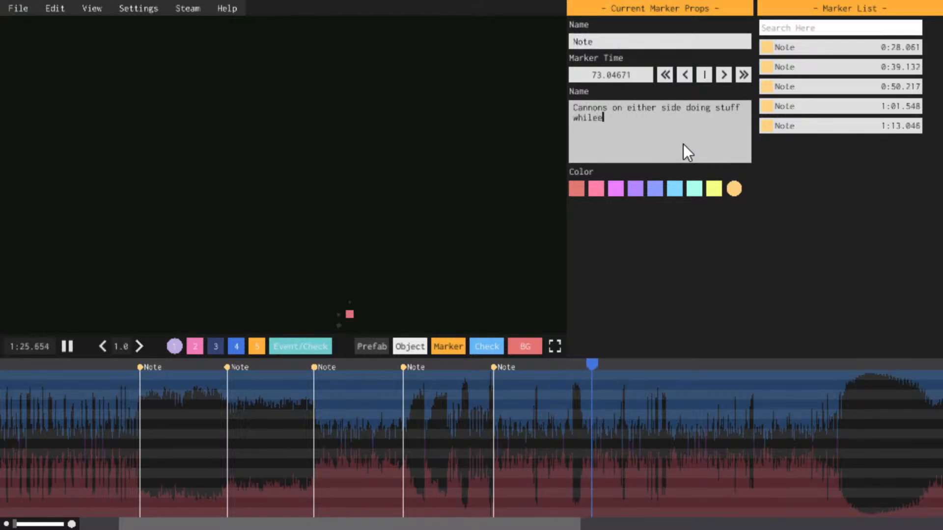
text(f happ)
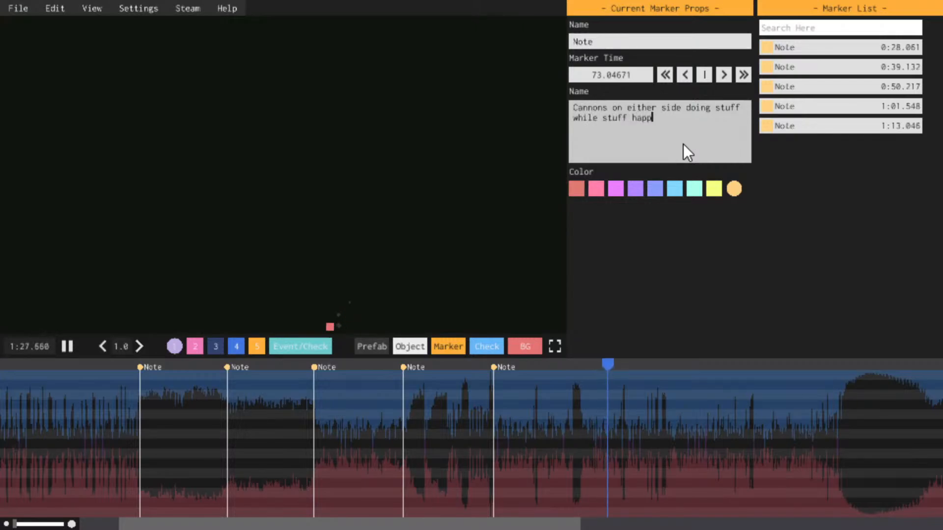
text(ens in the mid)
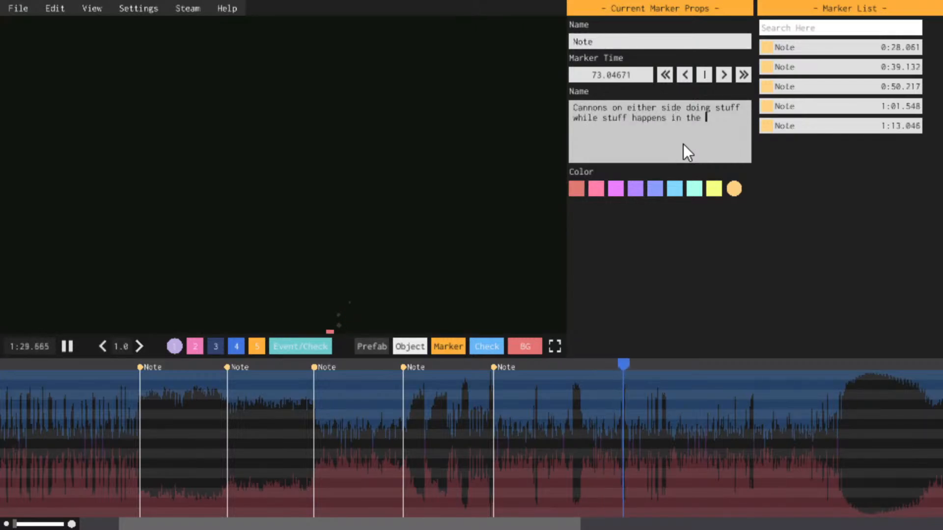
key(BackSpace)
text(ddle)
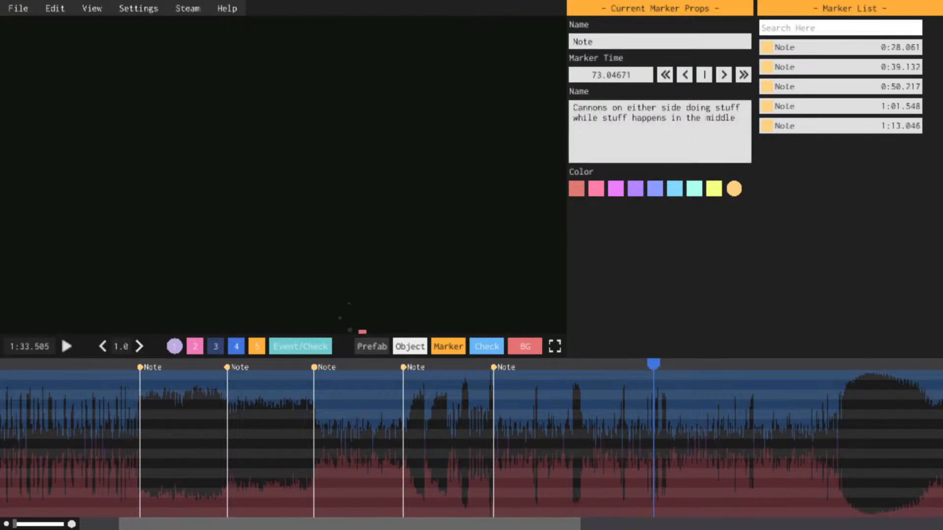
Add a marker at about 117.34 seconds, where the bulging waveform section begins, and name it "Note"
drag(533, 523, 662, 461)
key(space)
click(570, 368)
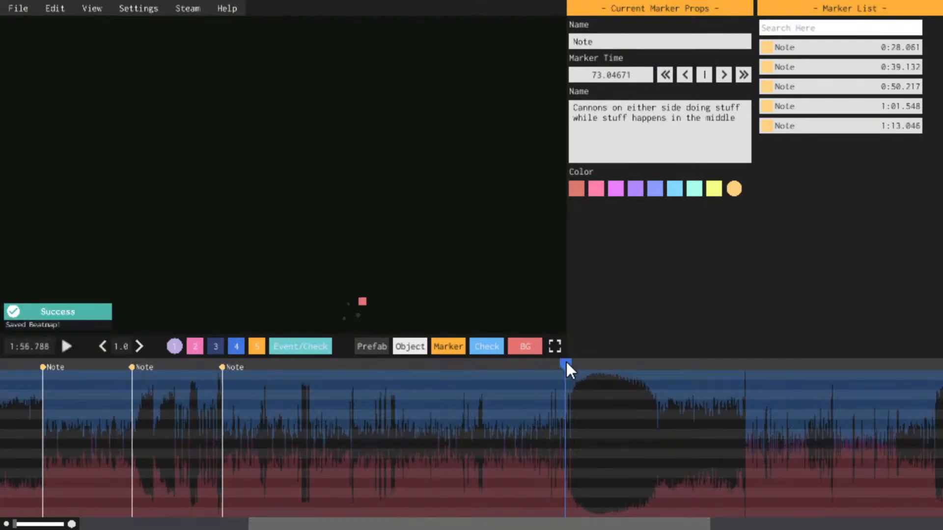
key(space)
key(space)
click(435, 343)
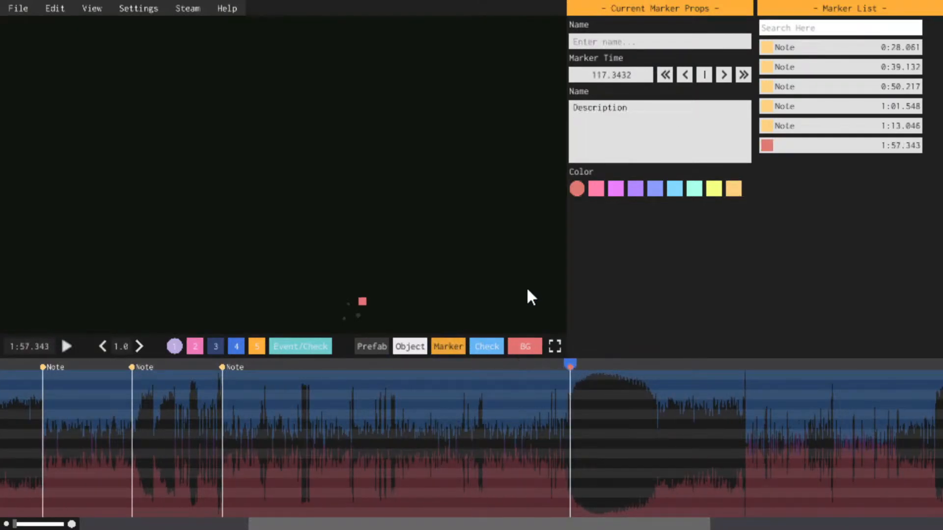
click(626, 43)
text(Note)
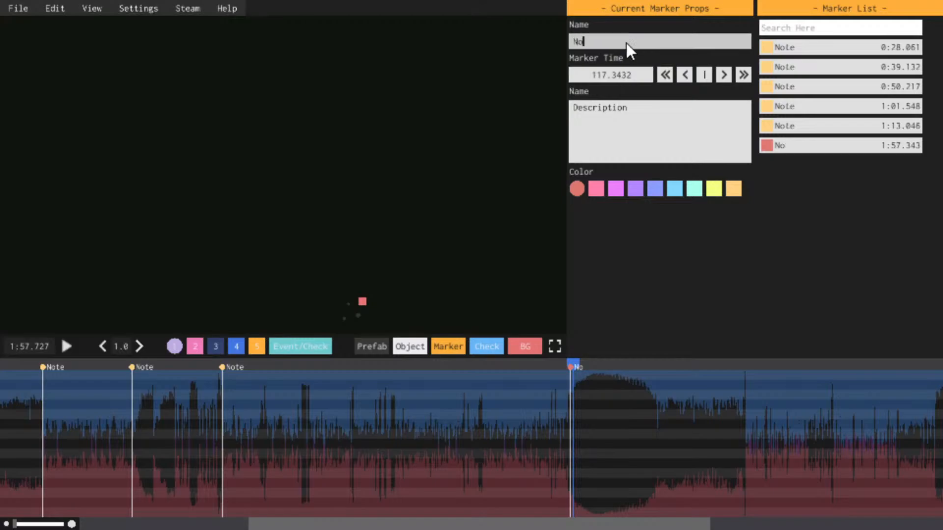
Describe the 117-second marker as "transition: Zooms out and rotates to a green border" and color it light orange
click(681, 135)
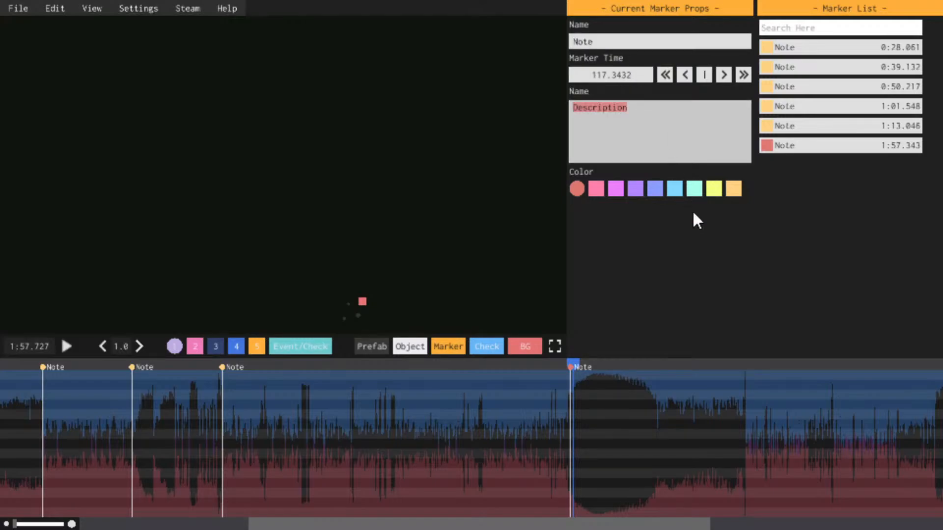
key(space)
click(618, 116)
text(transi)
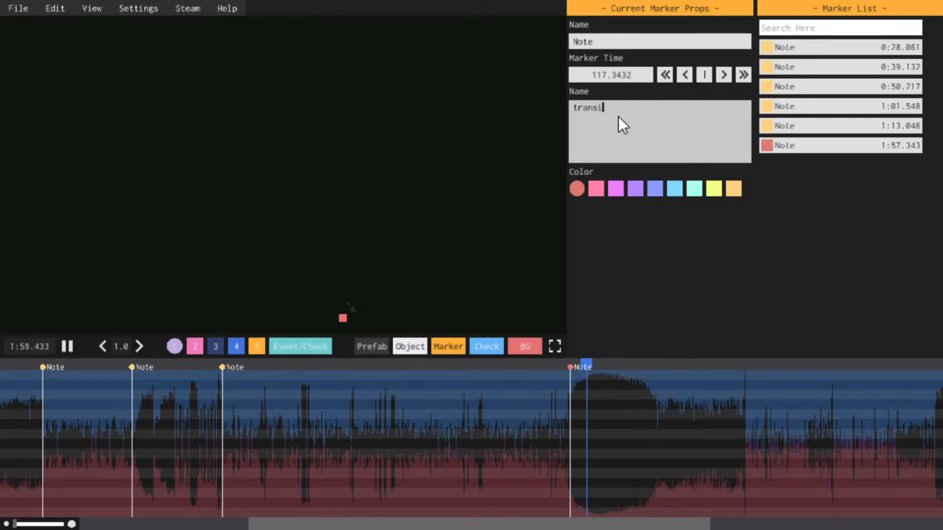
text(tion: )
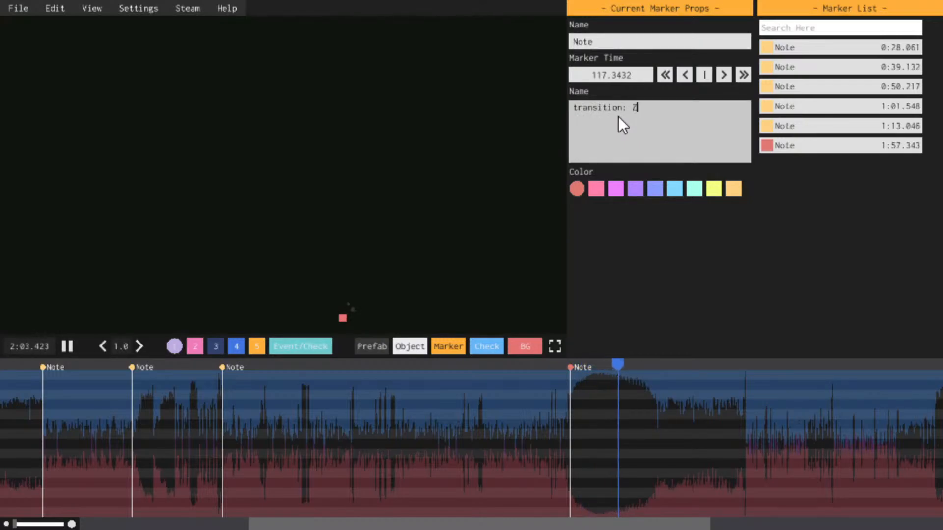
text(Zoo)
text(ms in)
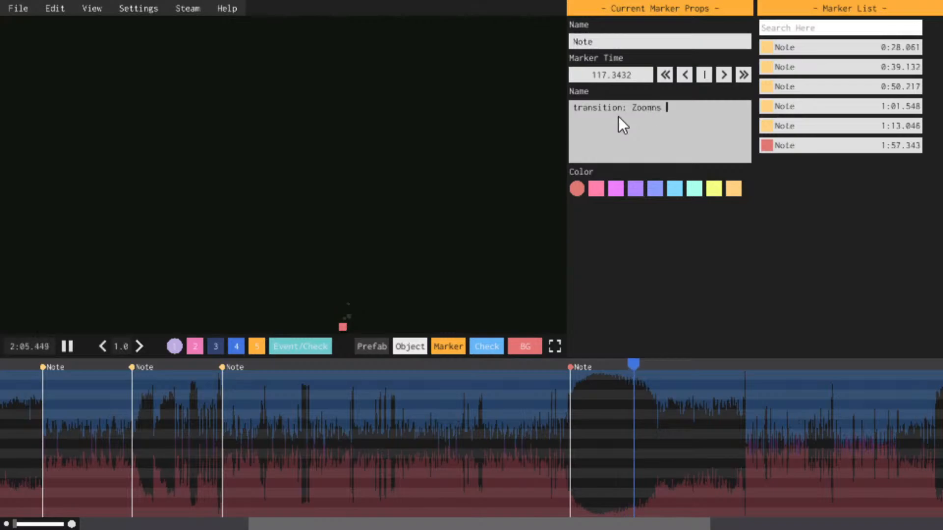
key(BackSpace)
key(BackSpace)
key(BackSpace)
key(BackSpace)
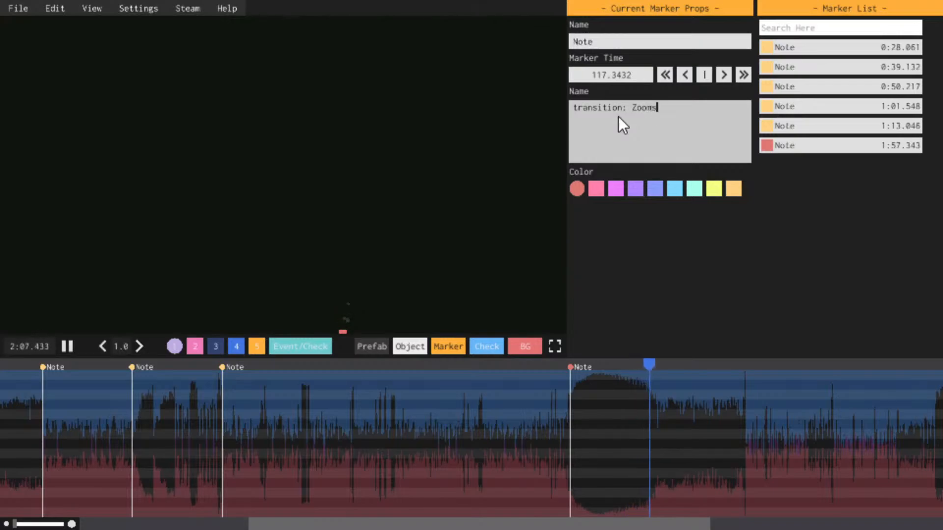
text(out )
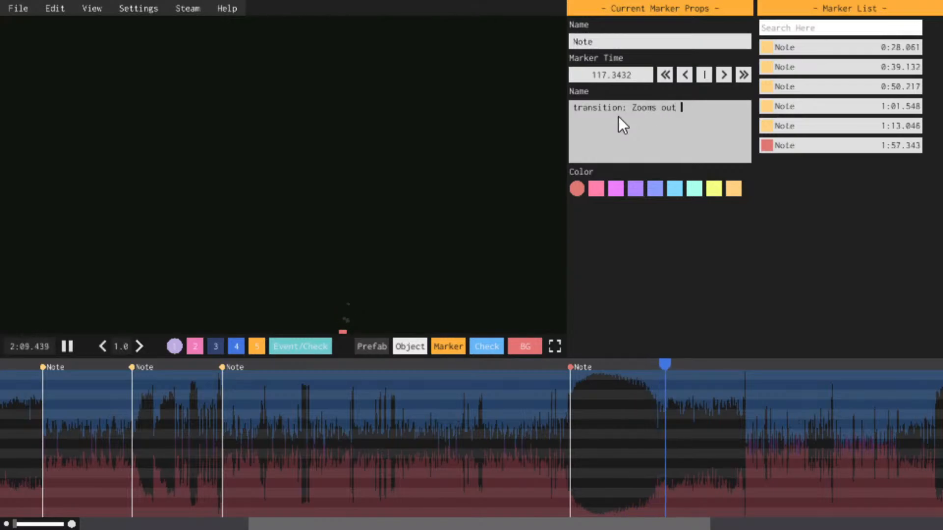
text(and )
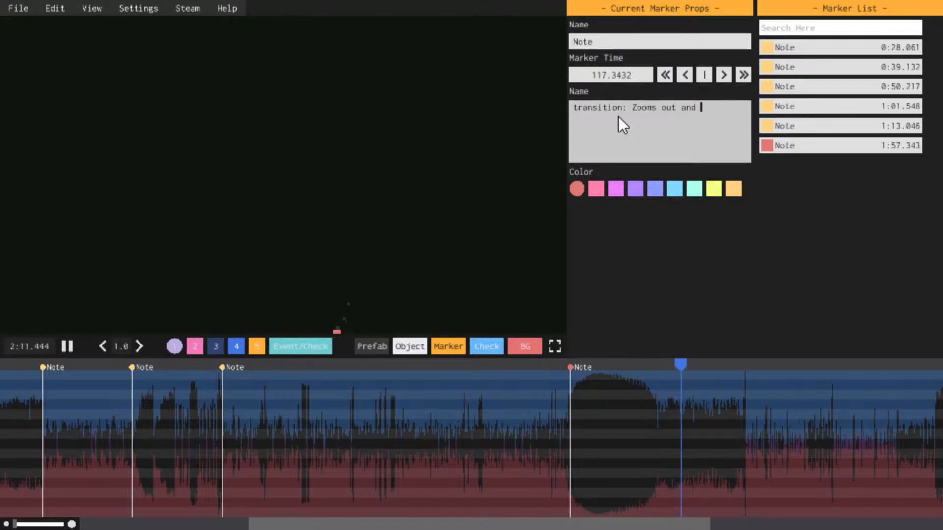
text(rotate)
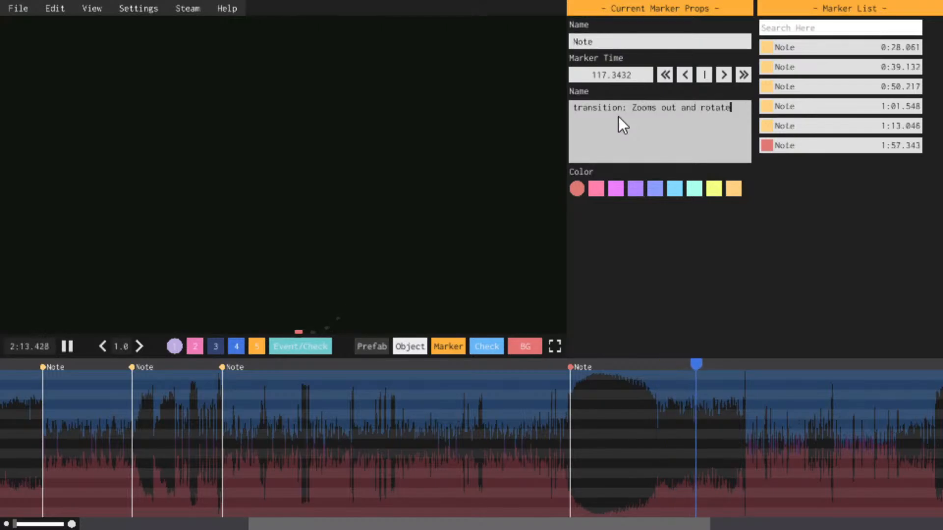
text(s to a gr)
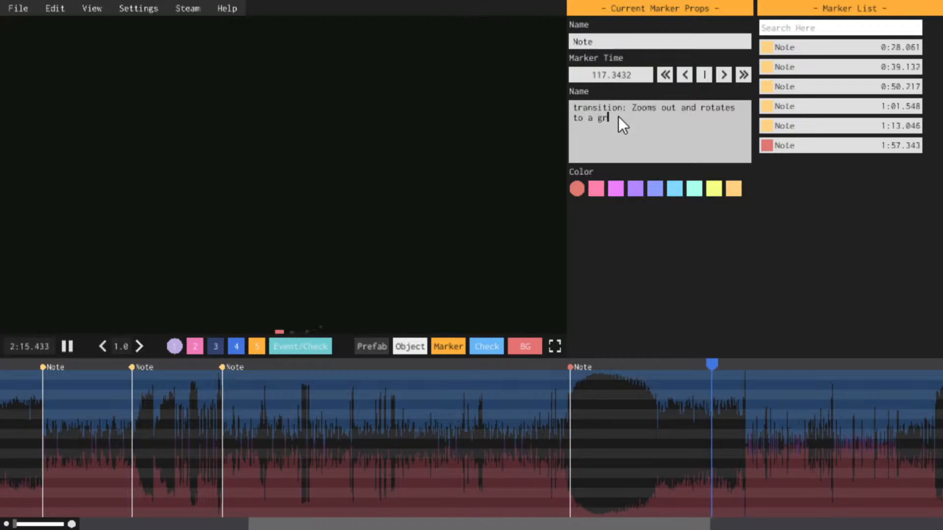
text(een border)
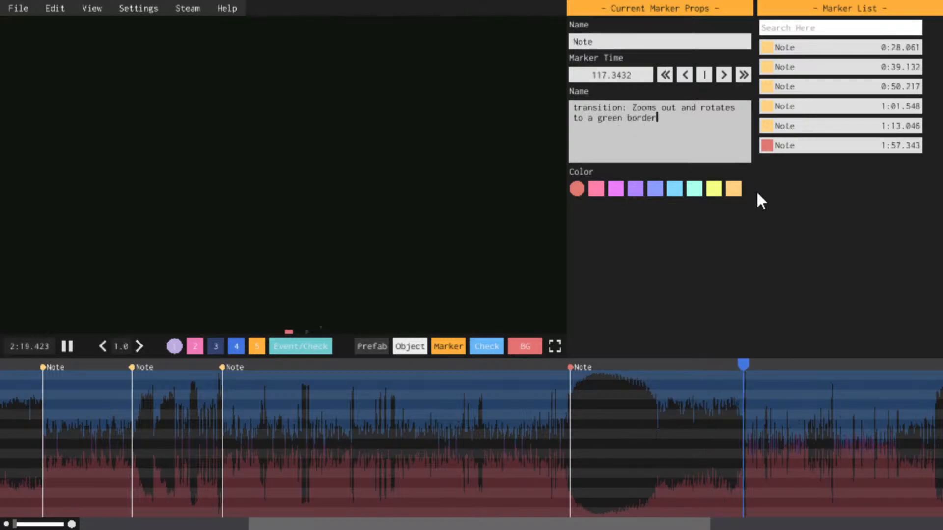
click(732, 191)
Add a marker at about 139.57 seconds, where the bulging waveform section ends, and name it "Note"
key(space)
key(space)
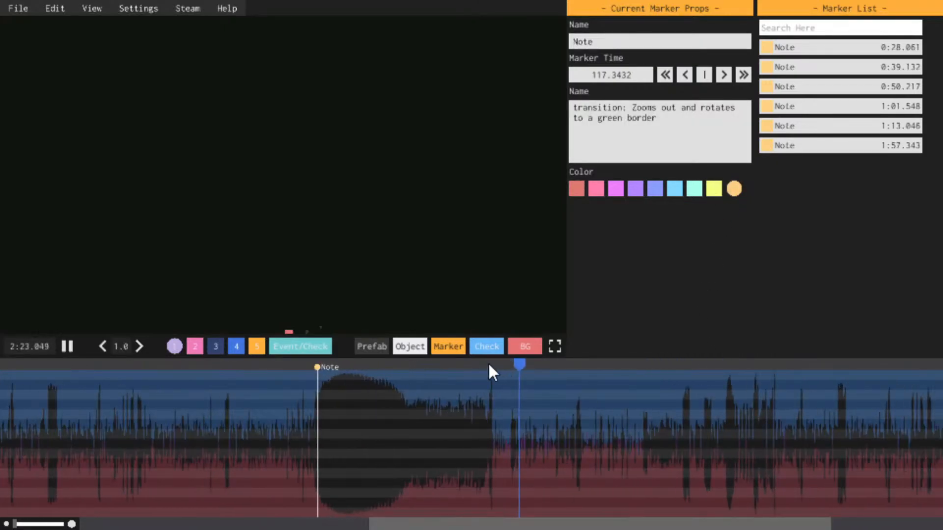
click(488, 364)
key(space)
click(445, 346)
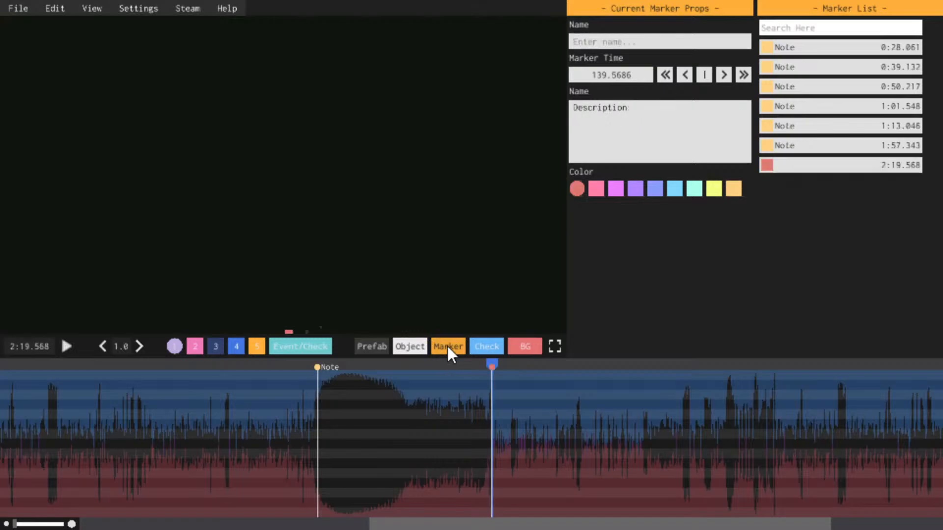
key(space)
key(space)
text(Note)
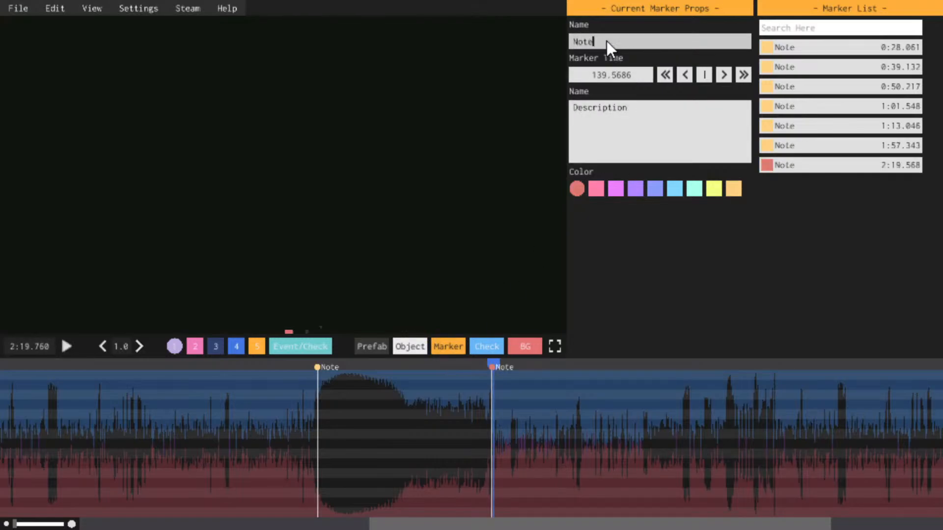
Enter "MACHINE GUN" as the 139-second marker's description and color the marker light orange
click(633, 128)
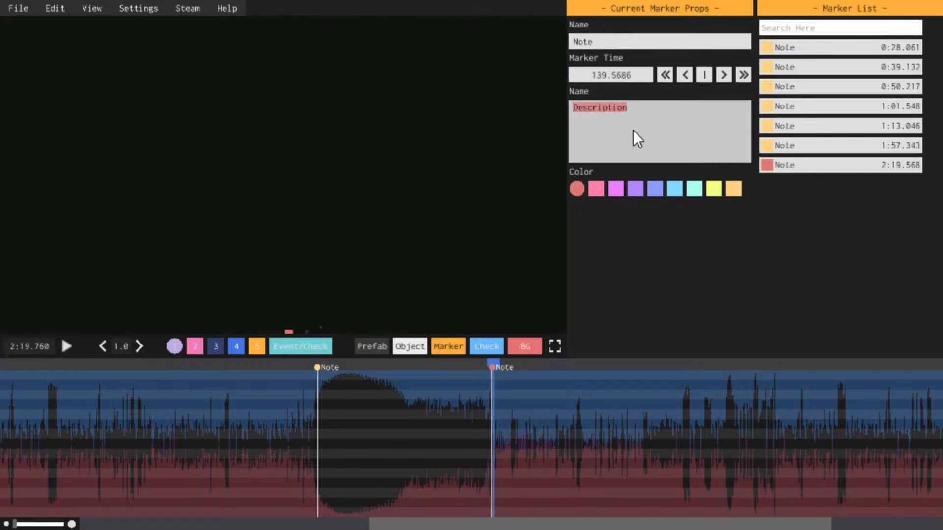
text(MACHII)
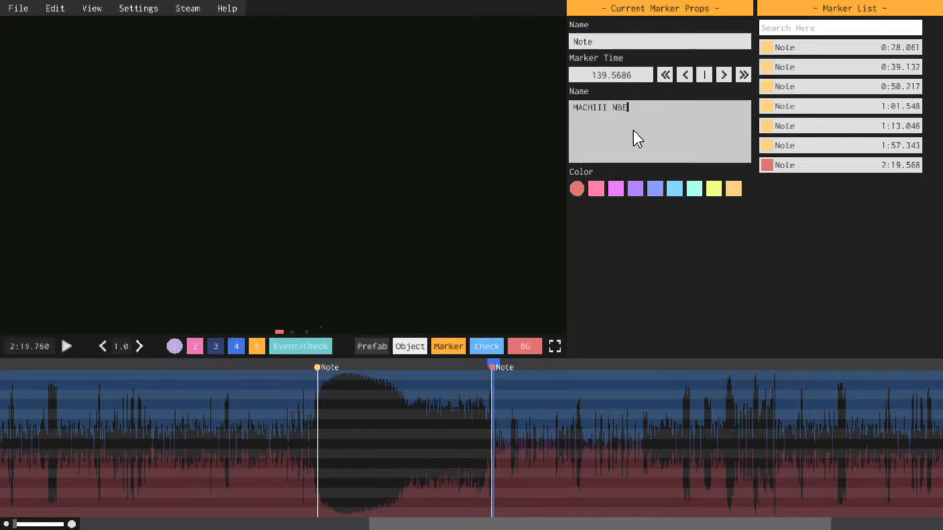
text(I N)
key(BackSpace)
key(BackSpace)
key(BackSpace)
key(BackSpace)
text(NE GUN)
click(733, 188)
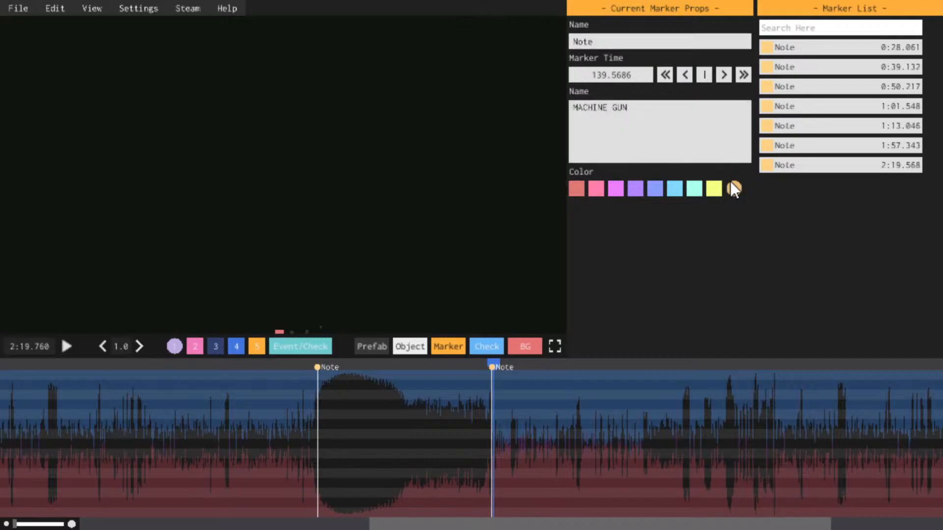
Play on from the 139-second marker and save the level
key(space)
drag(543, 525, 587, 521)
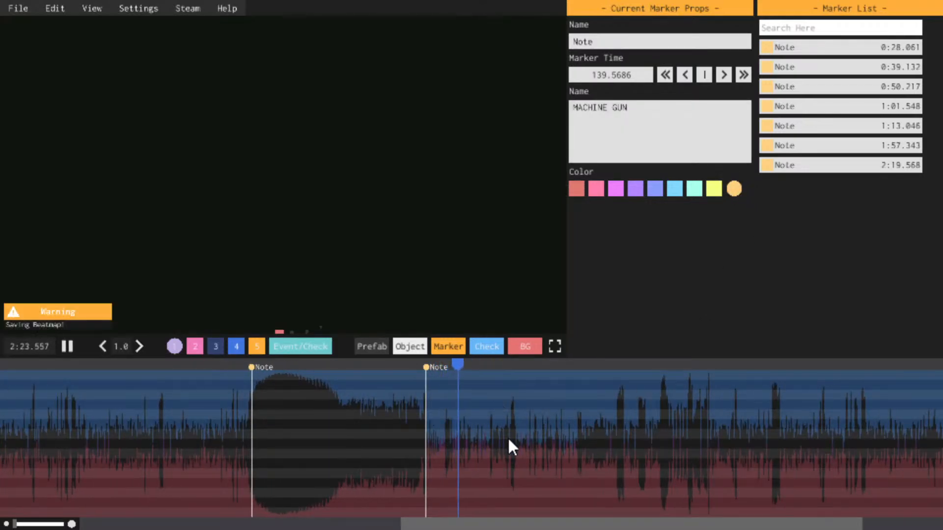
key(ctrl+s)
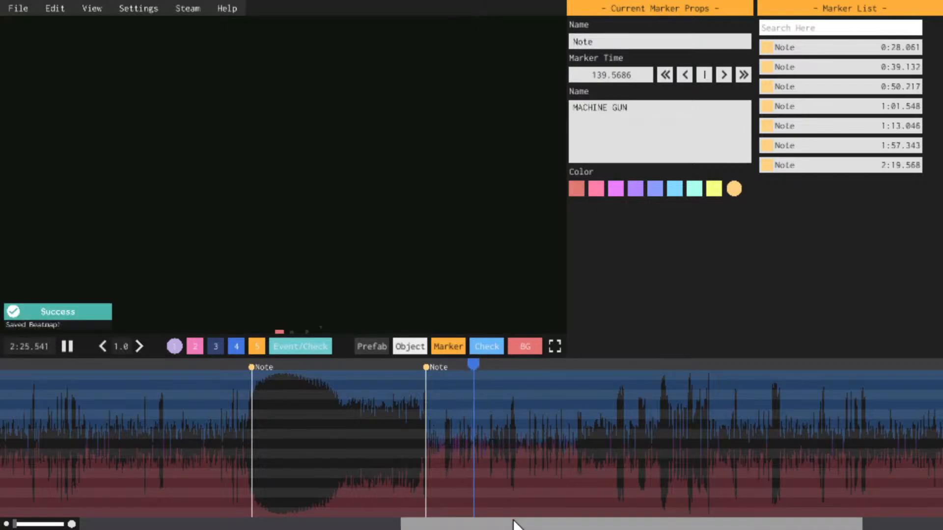
Play the section after the 139-second marker through to about 171 seconds and save the level
drag(514, 523, 553, 509)
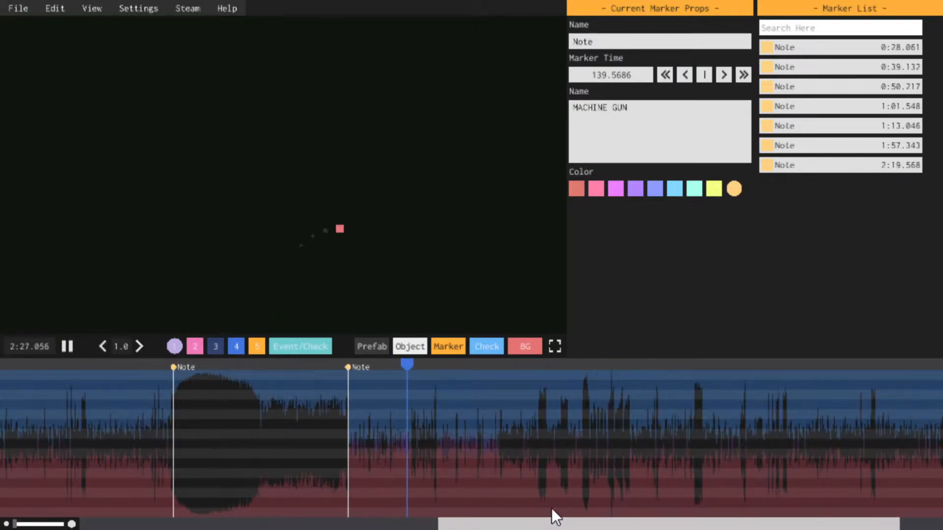
click(436, 365)
click(417, 364)
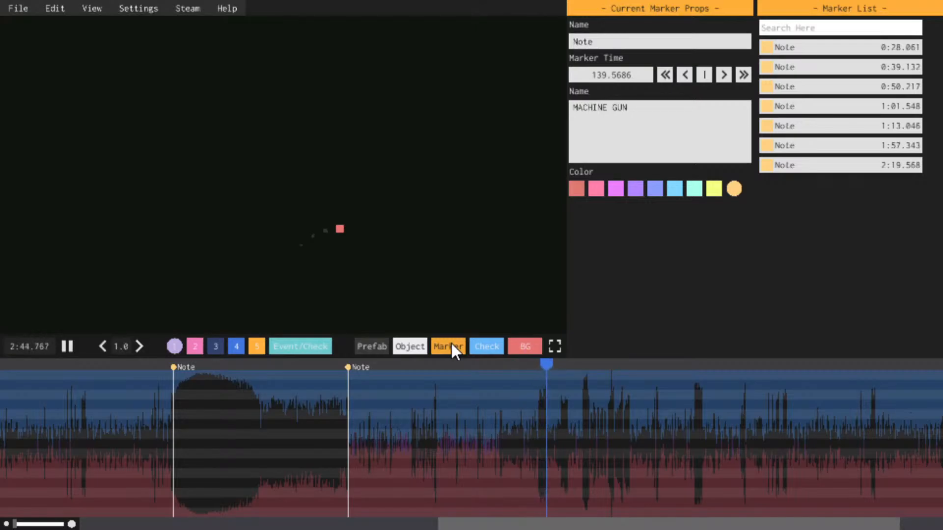
drag(589, 526, 657, 516)
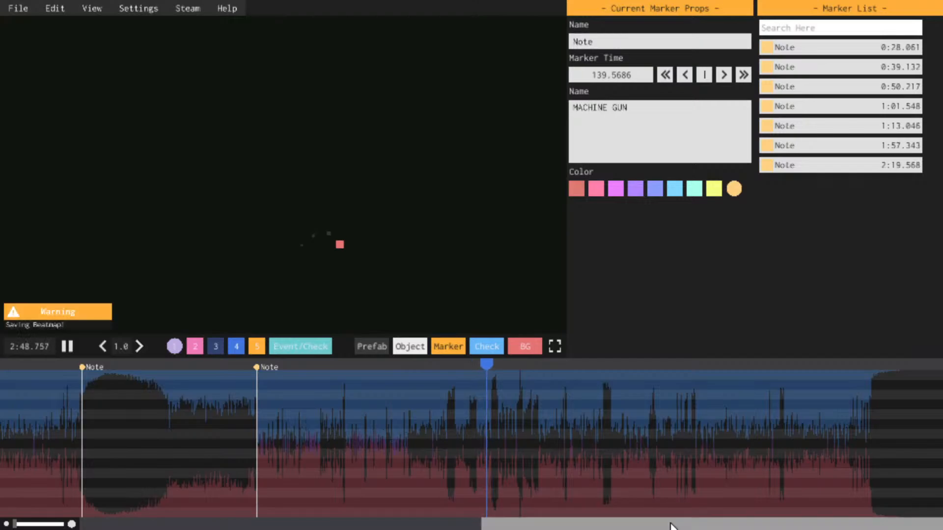
drag(670, 522, 679, 505)
key(ctrl+s)
key(space)
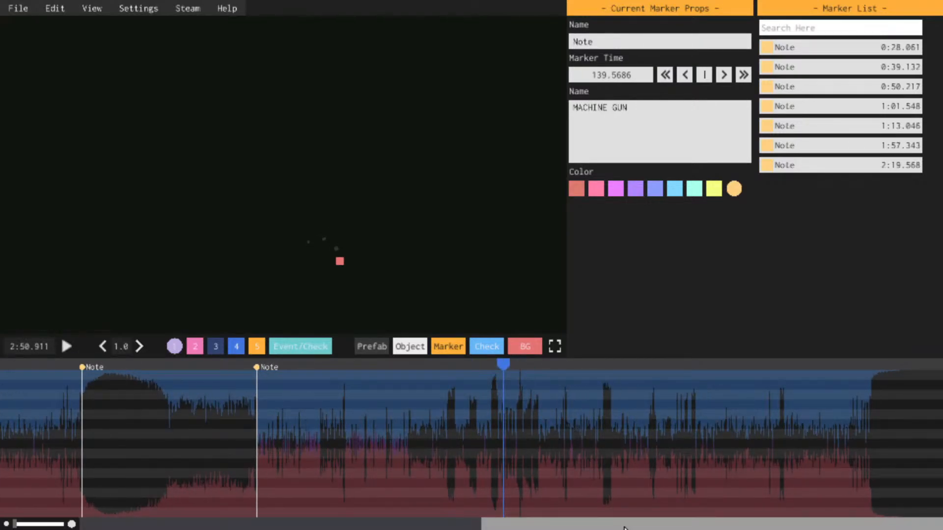
Play on in short bursts from about 171 to 175 seconds to hear the spiky waveform section
key(space)
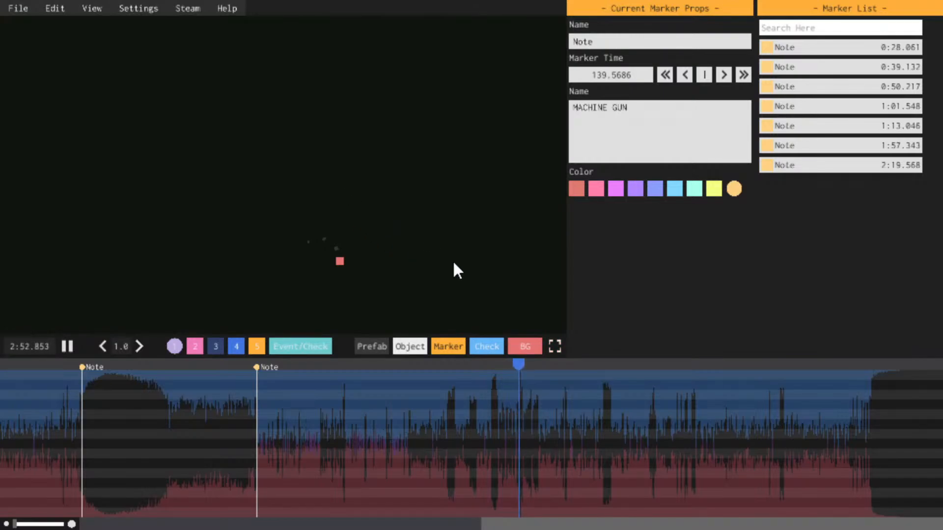
key(space)
key(space)
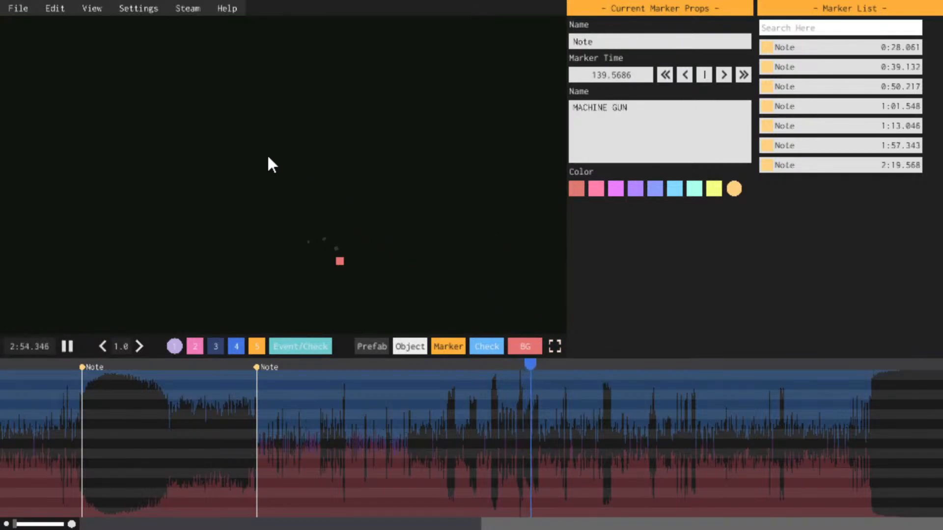
key(space)
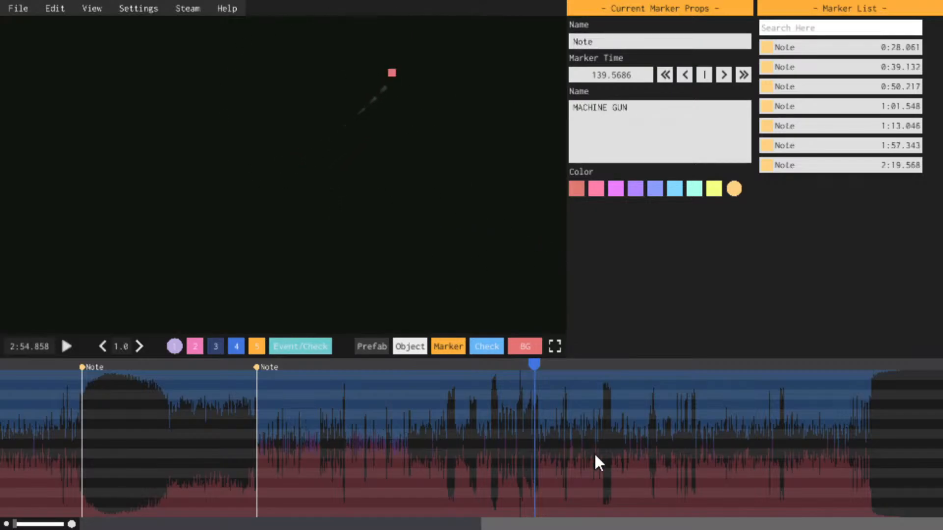
Replay short passages between about 155 and 165 seconds to examine how the music builds into the spiky waveform section
drag(658, 525, 599, 479)
click(569, 373)
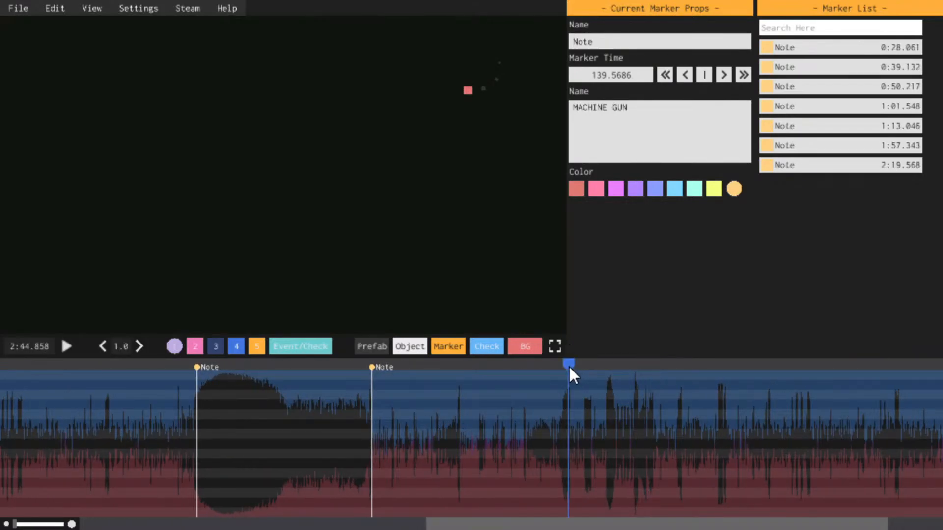
key(space)
key(space)
drag(616, 516, 629, 473)
key(space)
key(space)
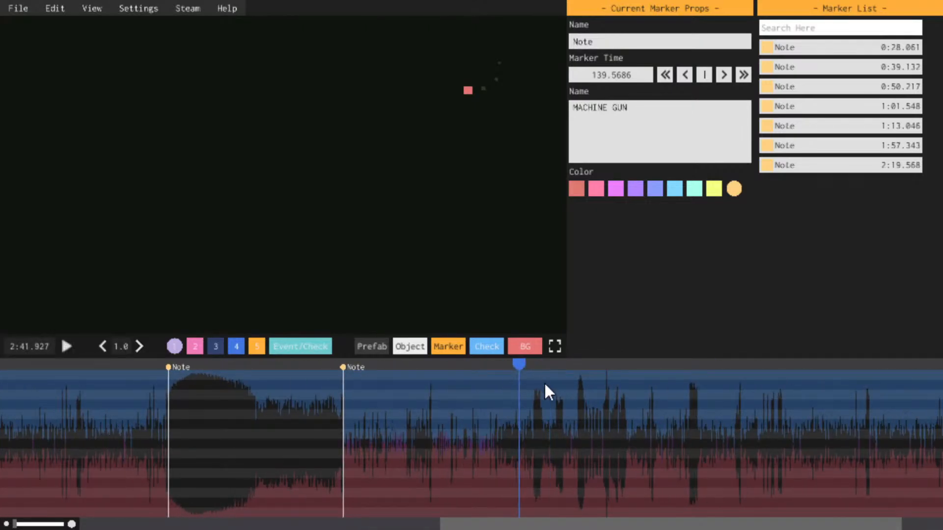
key(space)
click(457, 366)
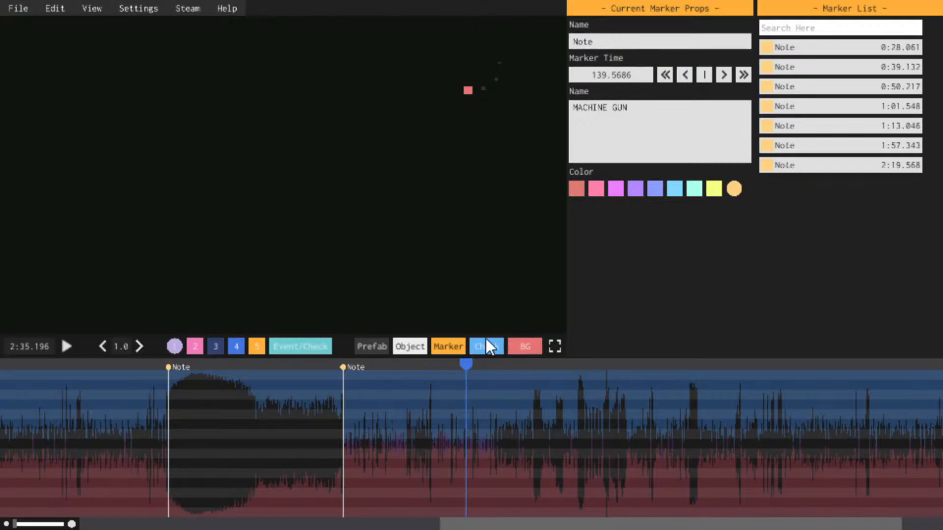
key(space)
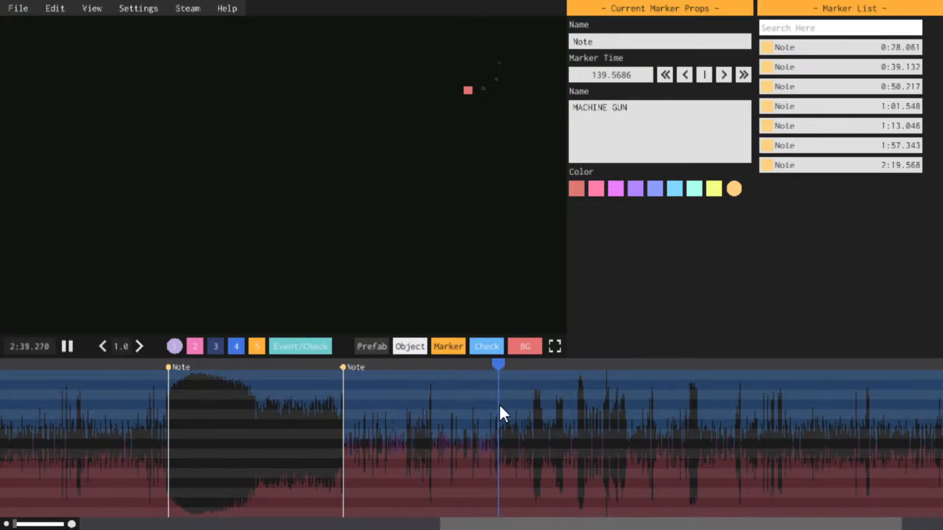
key(space)
key(space)
Play the level from about 5 seconds near its start until just before the 39-second marker
drag(610, 524, 196, 422)
click(45, 366)
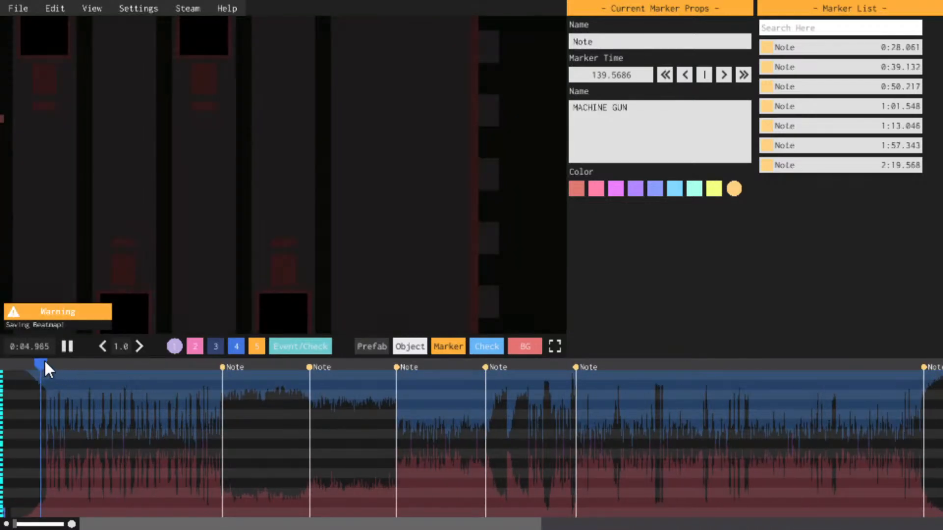
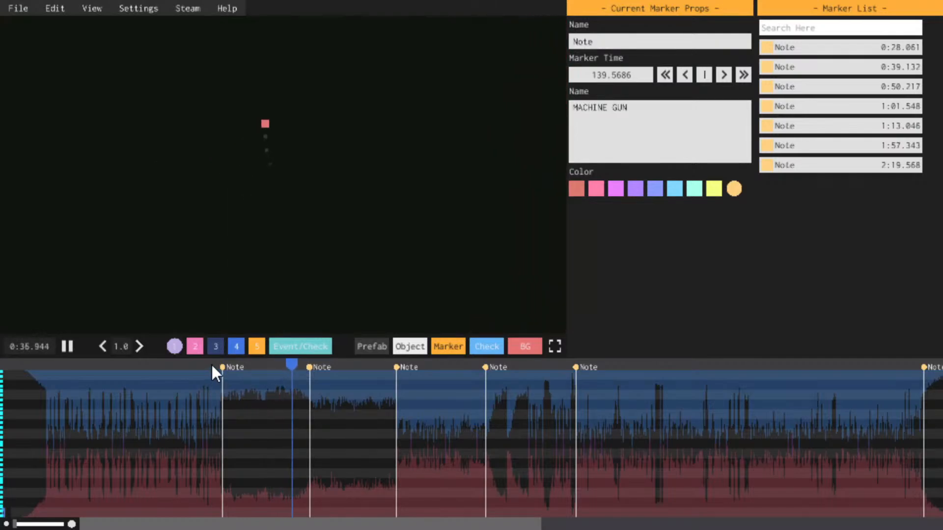
key(space)
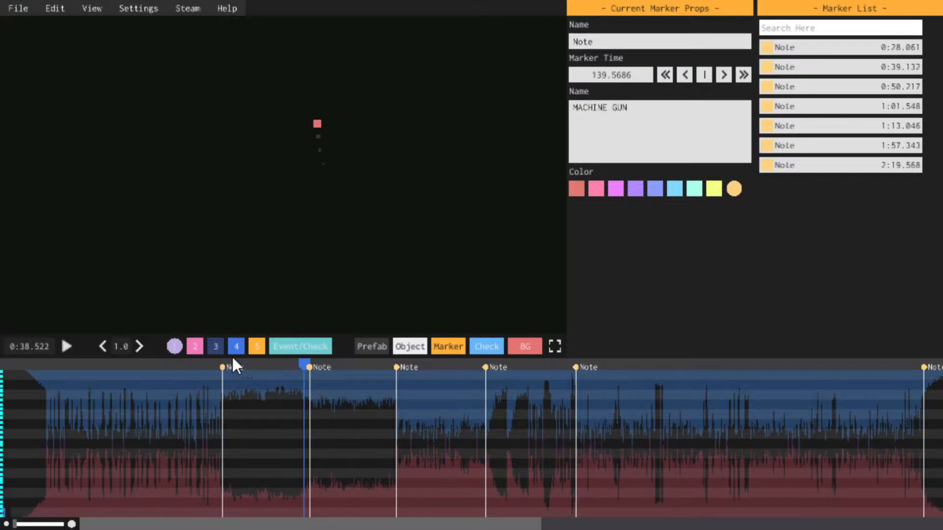
Place the playhead at the first note marker, at about 28.22 seconds
drag(236, 362, 224, 362)
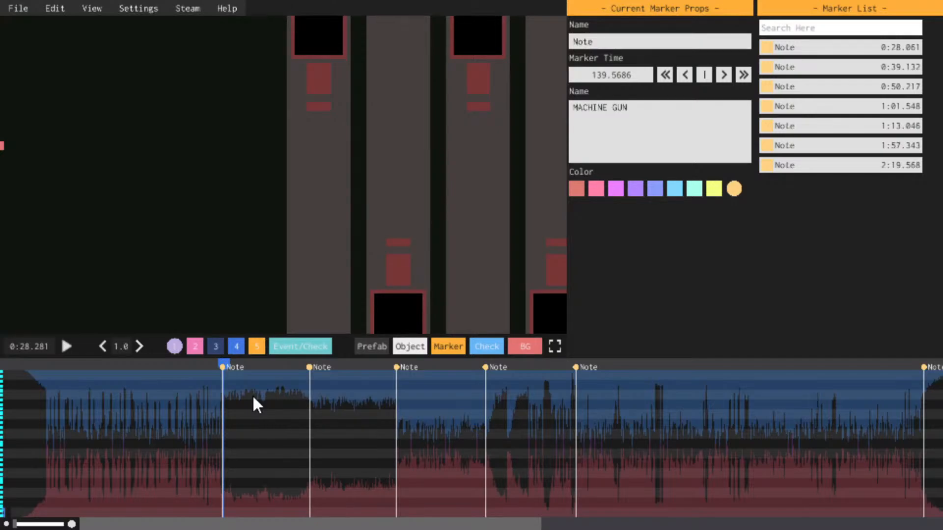
key(space)
key(space)
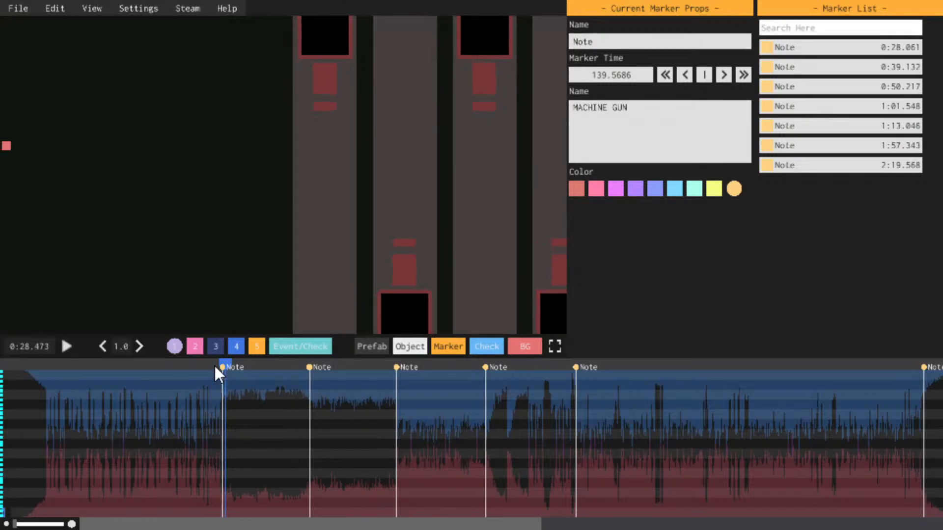
click(222, 360)
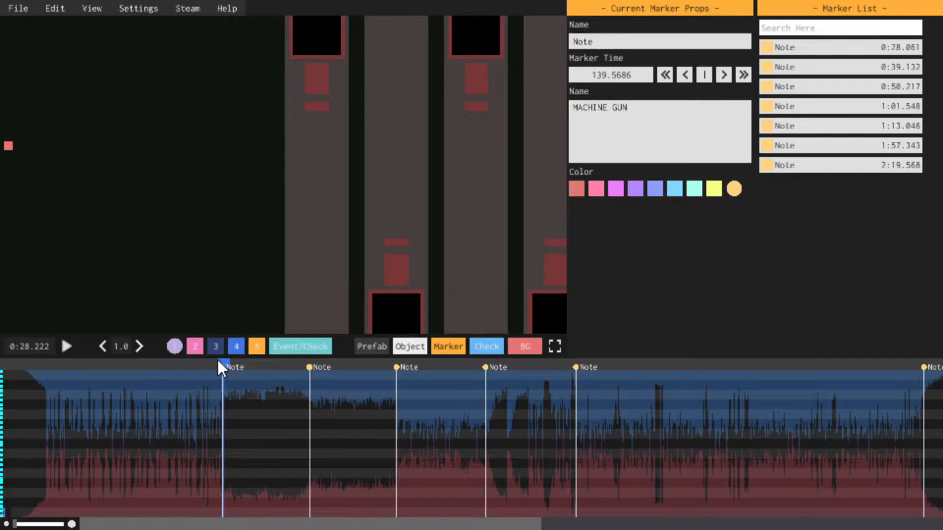
Replay short passages around the 28-second and 39-second note markers to hear the section changes
drag(219, 361, 226, 361)
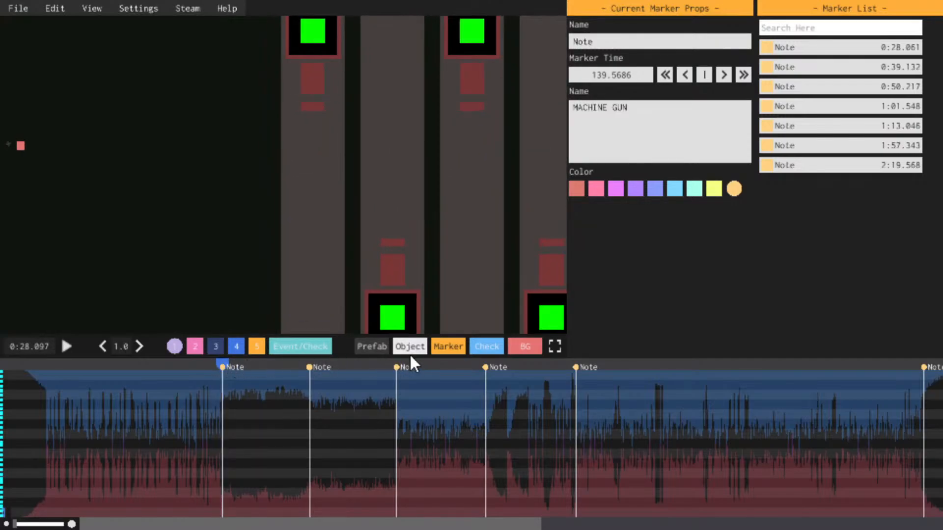
key(space)
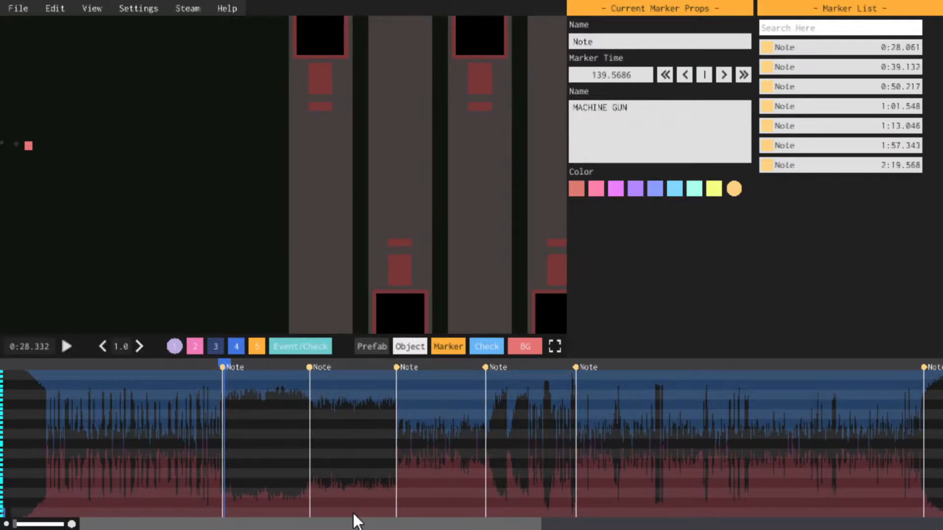
drag(354, 519, 277, 402)
click(303, 354)
click(305, 361)
key(space)
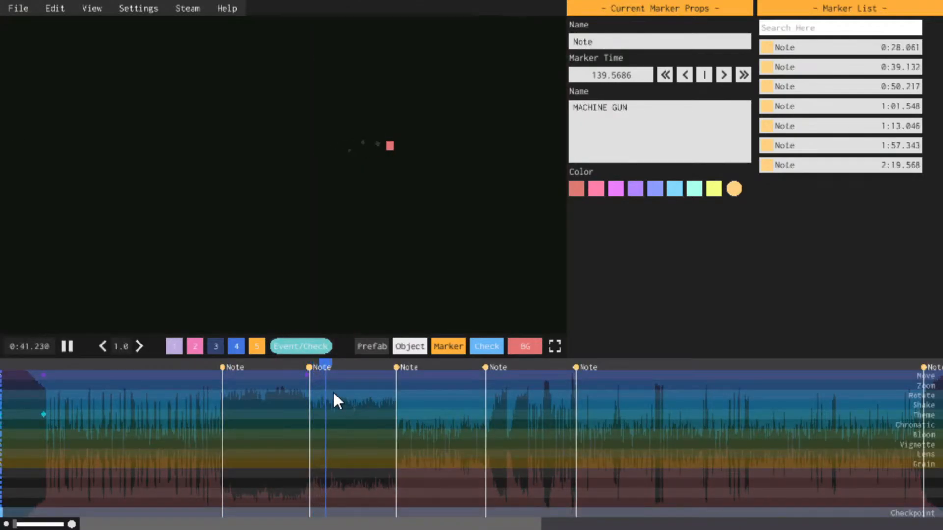
key(space)
drag(330, 366, 314, 368)
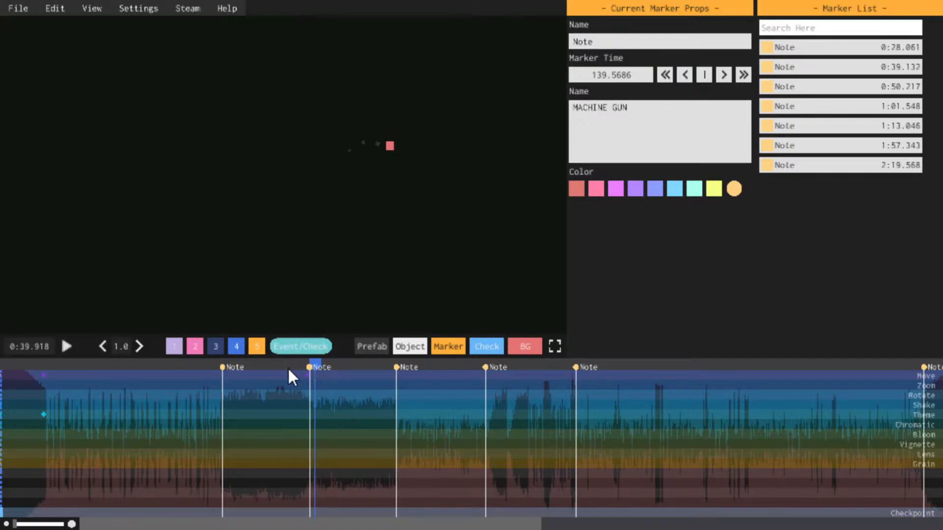
Open the first note marker's properties and replay the transition into its Bullets section from shortly before the marker
click(223, 368)
key(space)
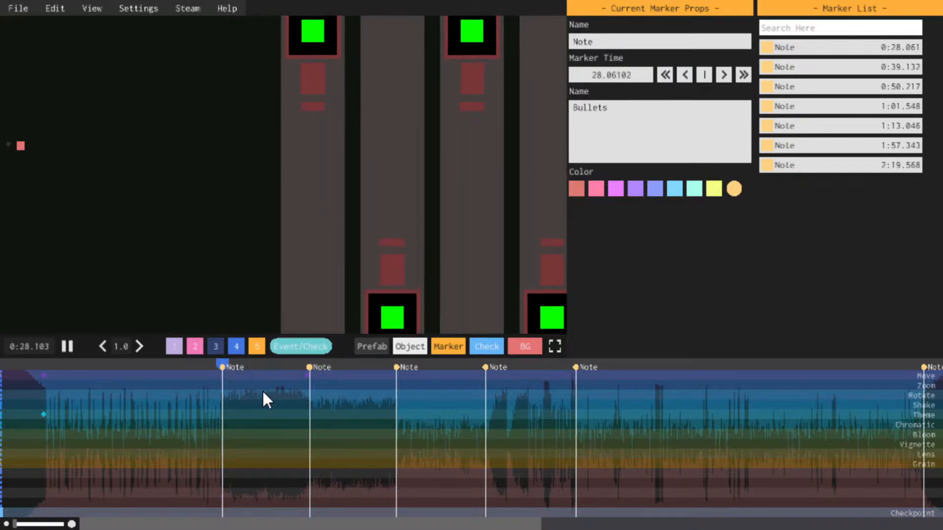
key(space)
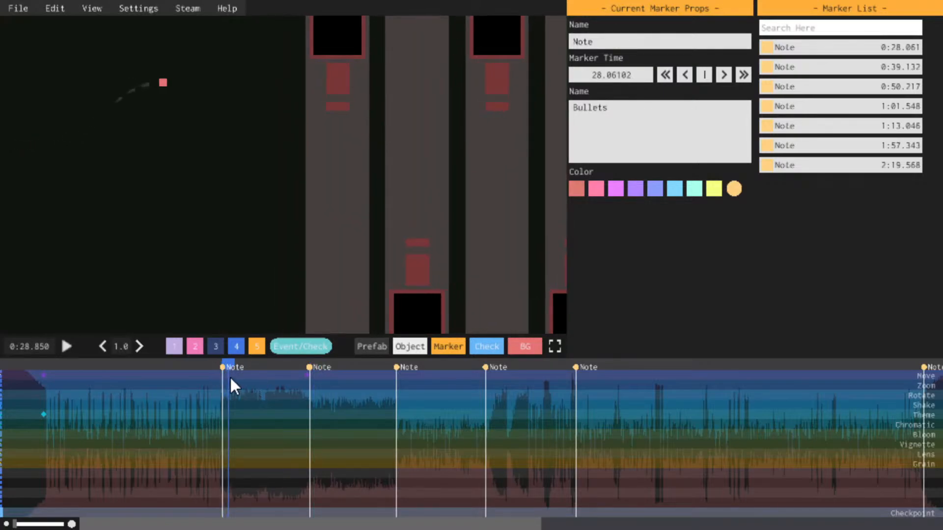
click(204, 366)
key(space)
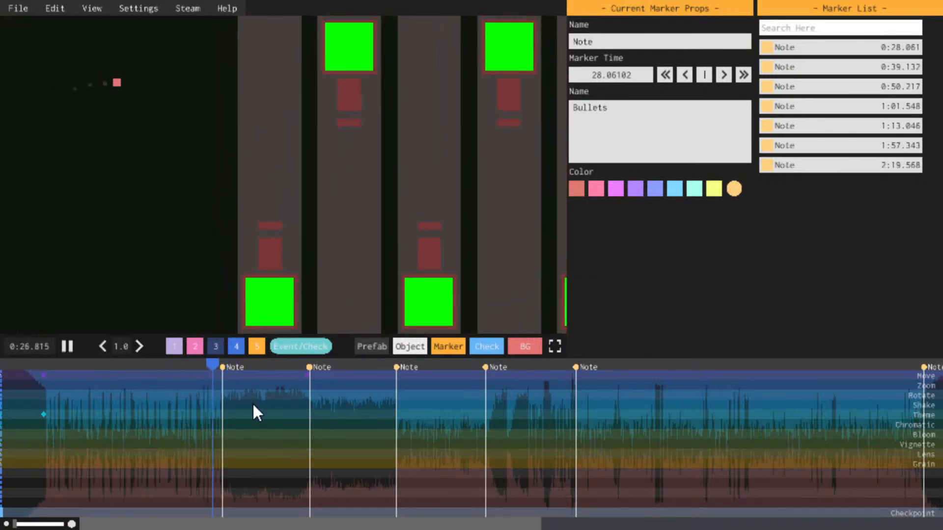
key(space)
Play the level from about 5 seconds in short bursts, continuing past the 39-second marker to about 42 seconds
click(39, 368)
key(space)
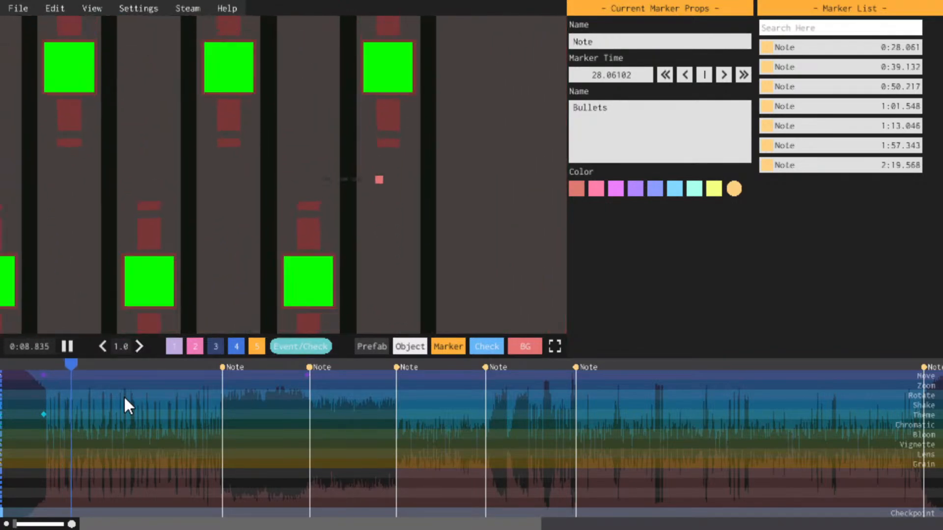
key(space)
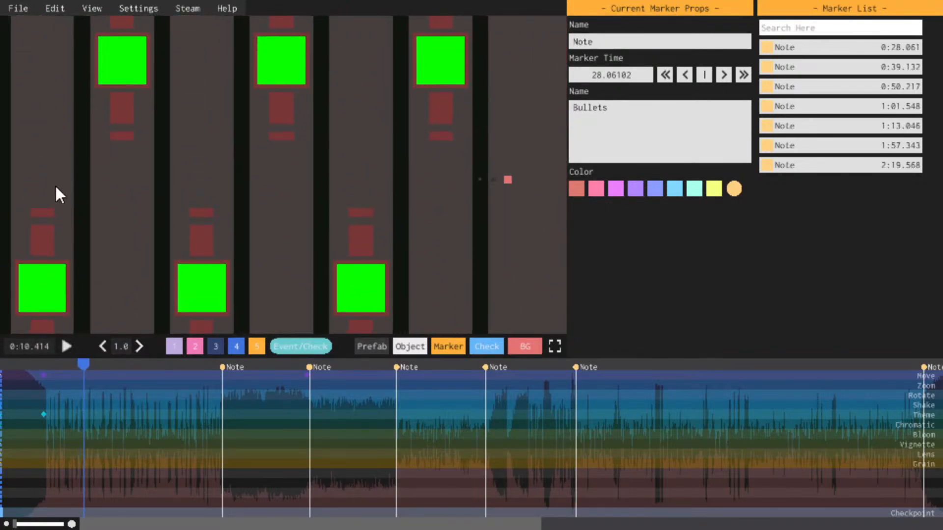
key(space)
key(space)
key(space)
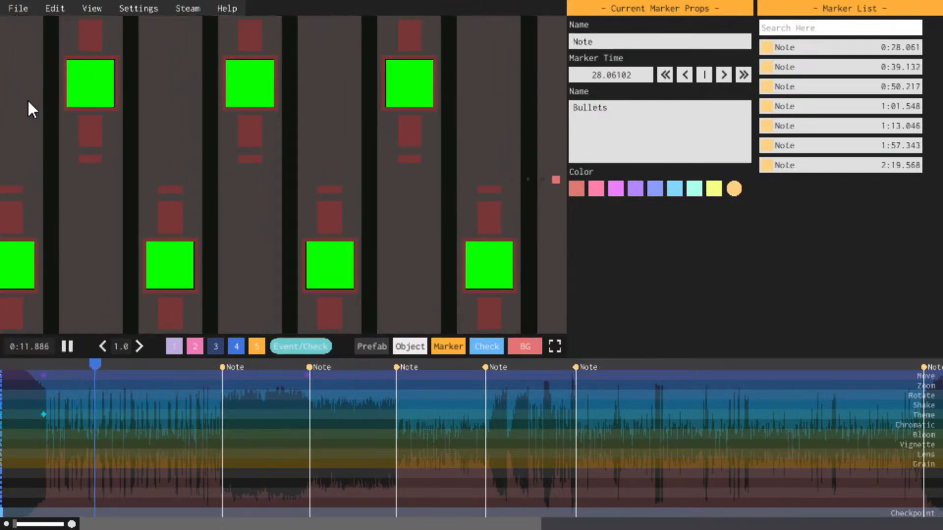
key(space)
key(space)
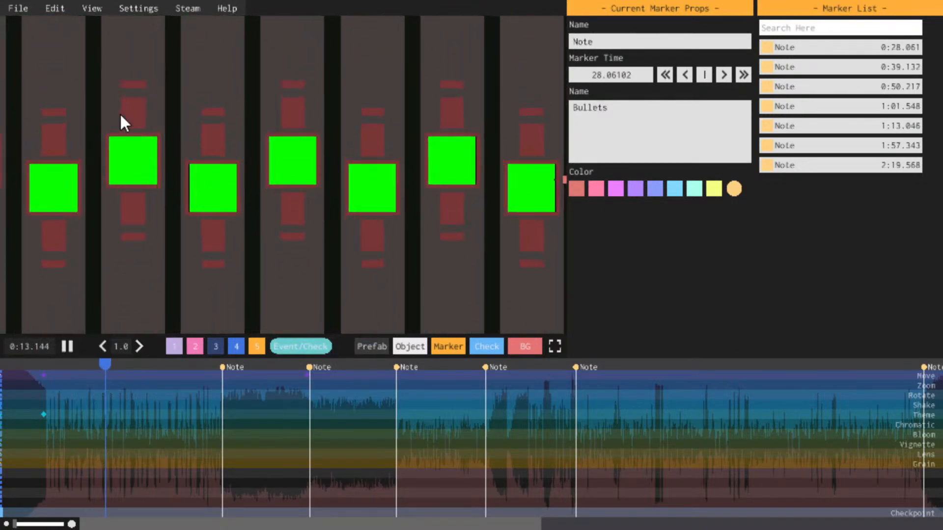
key(space)
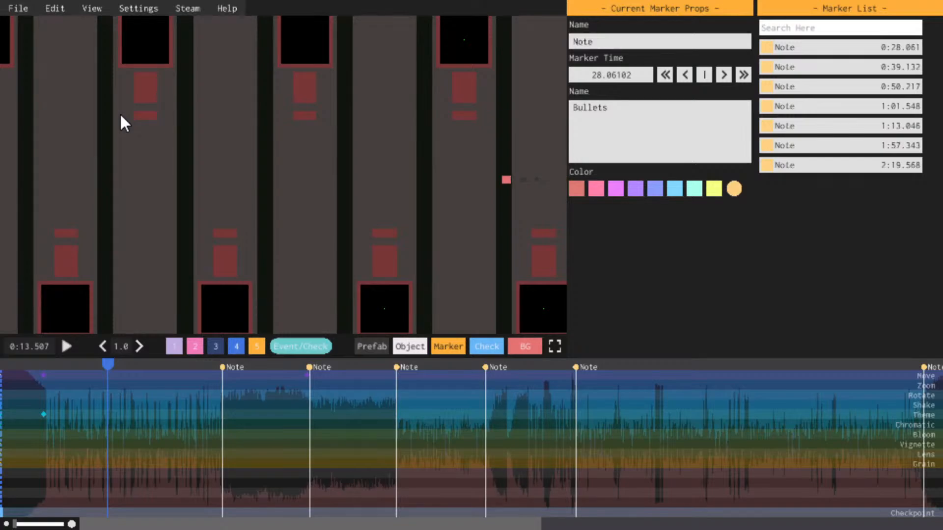
key(space)
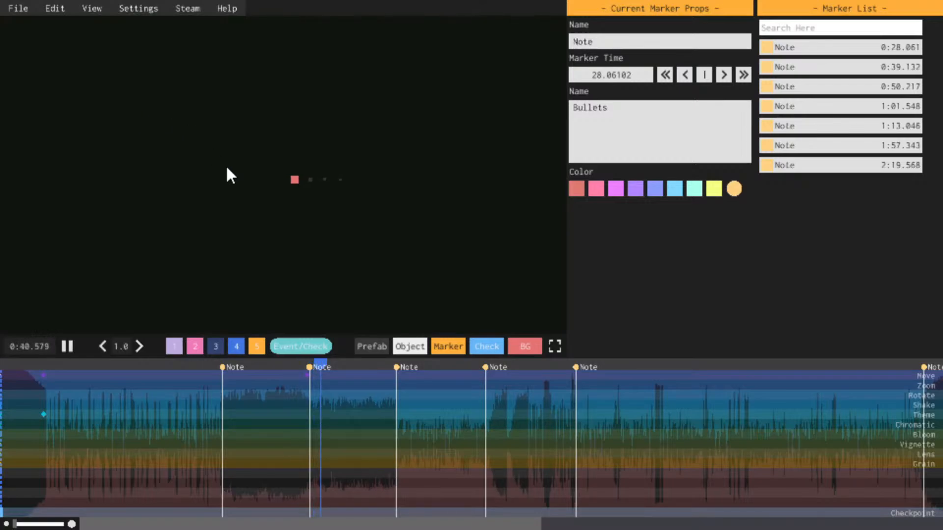
key(space)
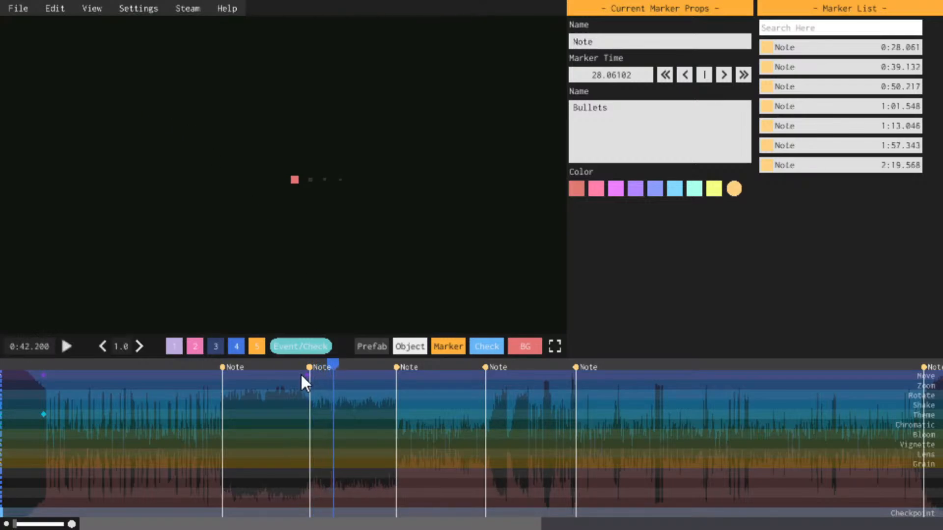
Save the level
key(ctrl+s)
click(12, 9)
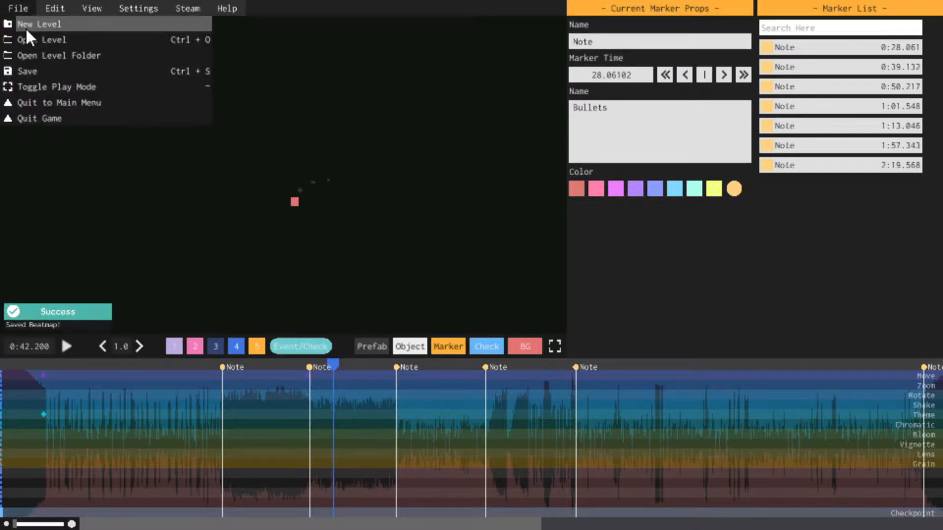
click(41, 34)
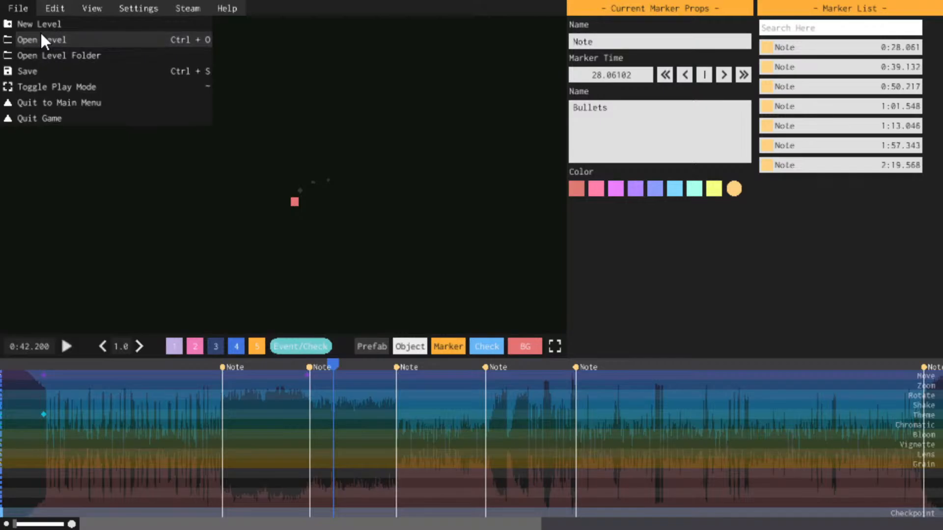
click(438, 70)
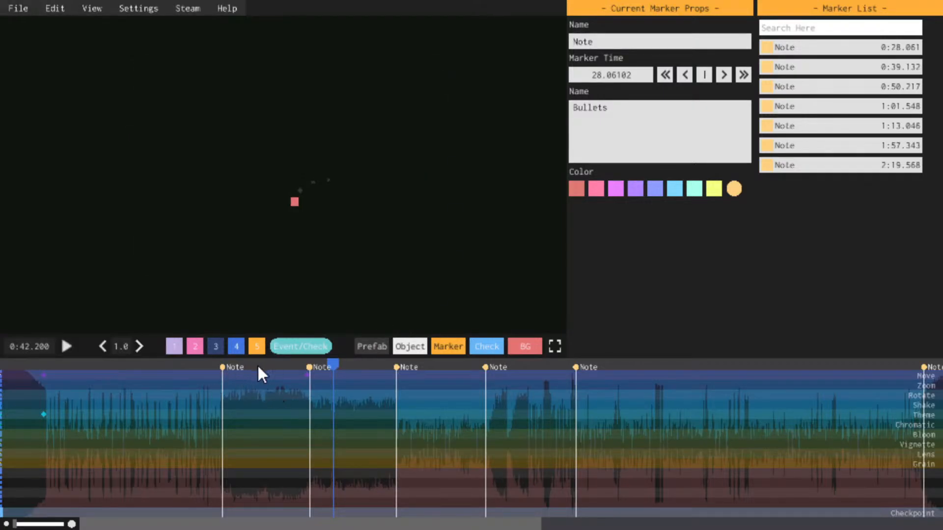
Add an empty object near the 39-second note marker on editor layer 1
drag(317, 364, 310, 364)
click(178, 352)
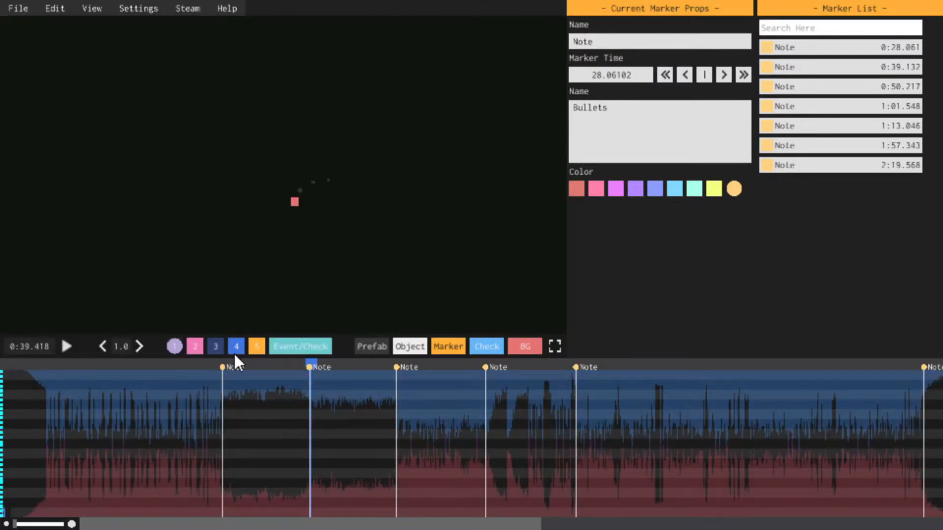
click(440, 349)
click(423, 257)
scroll(350, 365, up, 5)
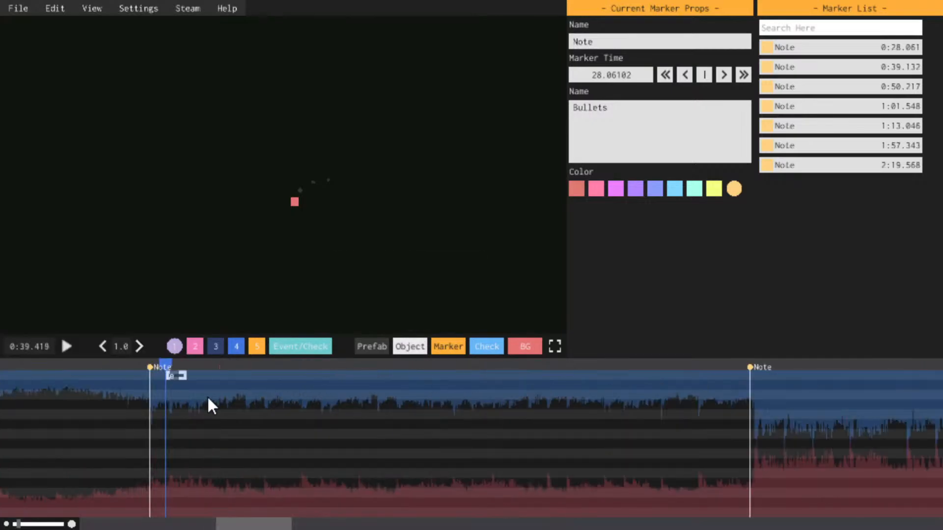
Align the empty object's start with the second note marker at 39.128 seconds, checking it against the music
mouse_move(166, 376)
mouse_down()
mouse_move(176, 374)
mouse_move(152, 373)
mouse_up()
click(130, 363)
key(space)
key(space)
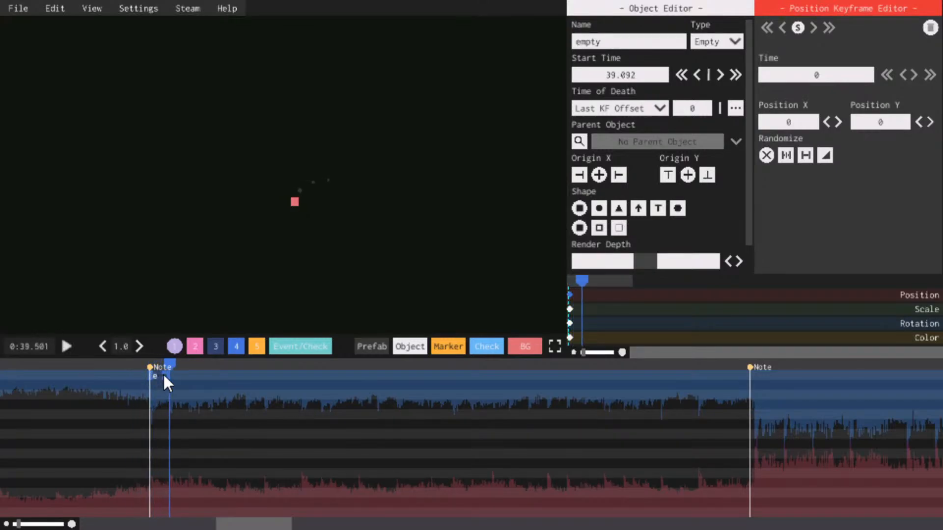
click(138, 366)
key(space)
key(space)
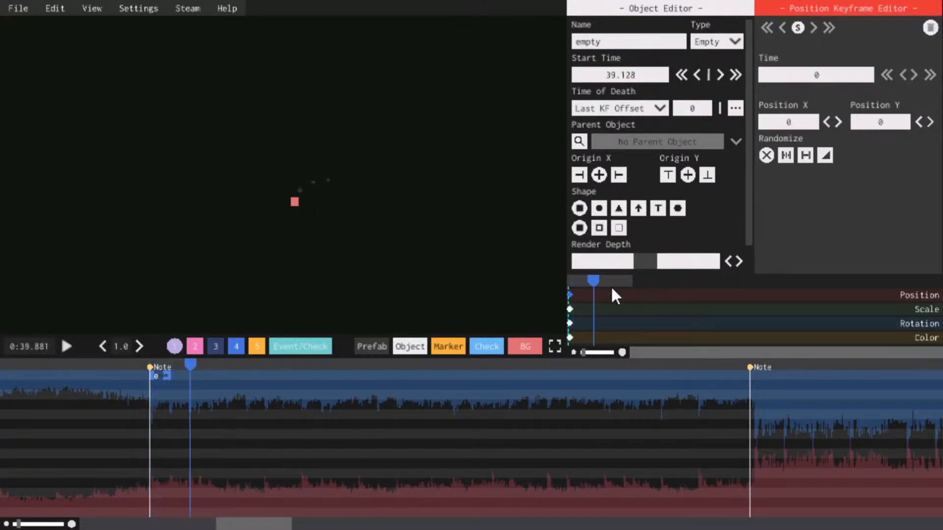
Inspect the empty object's scale and position keyframes and replay from its start
click(570, 309)
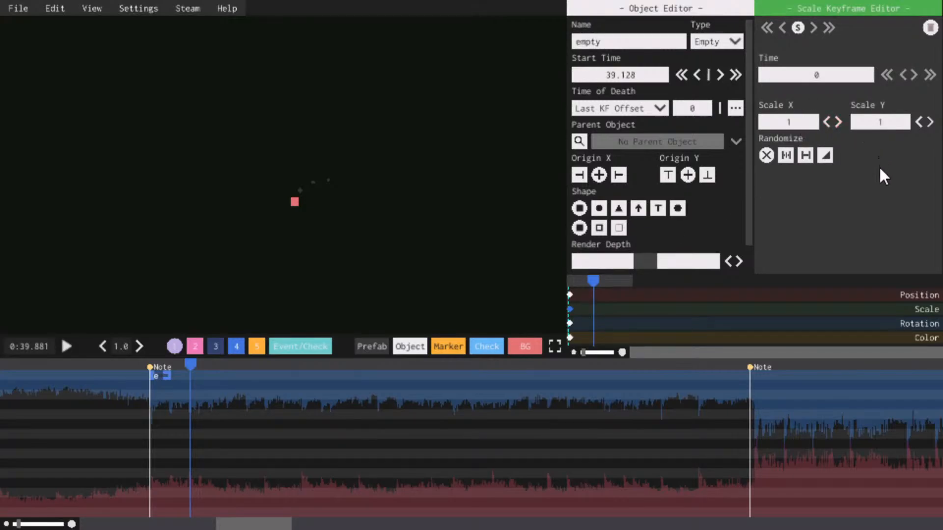
key(space)
click(568, 284)
click(570, 294)
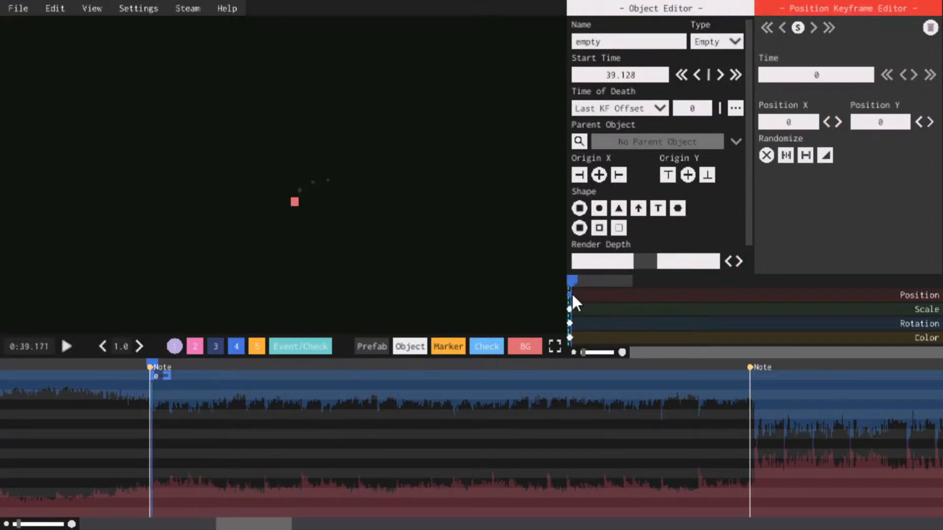
key(space)
key(space)
Duplicate the empty object and name the upper one in the timeline LongBullet01
key(ctrl+c)
key(ctrl+v)
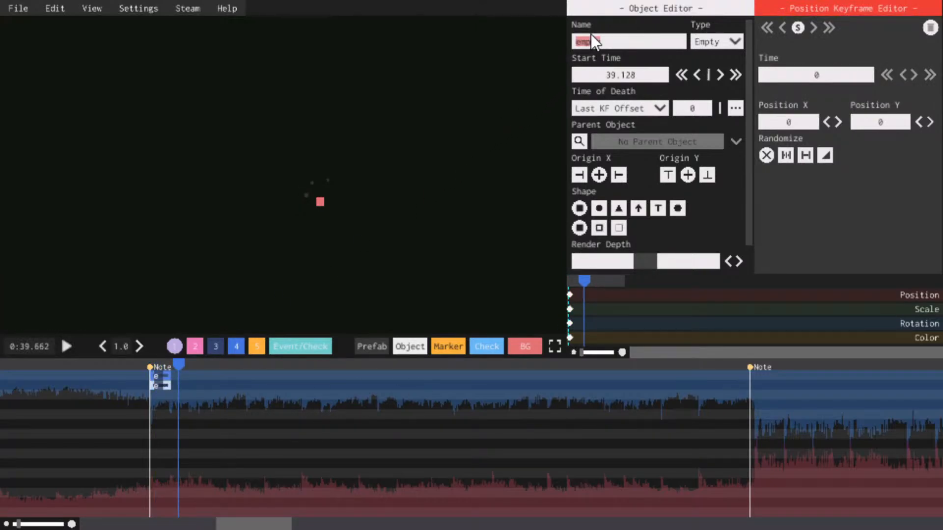
text(LongBullet01)
Select the lower duplicate in the timeline and clear its name
click(161, 384)
click(655, 36)
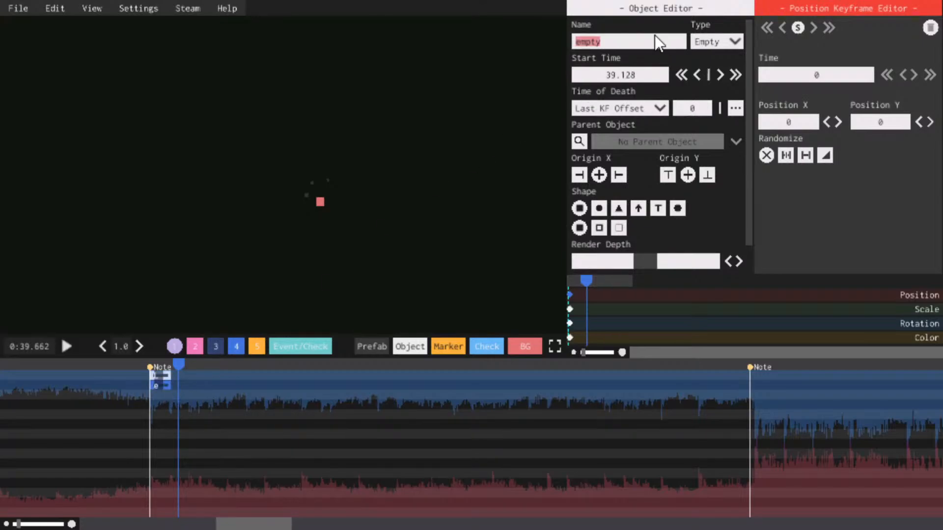
text(Longbul)
key(BackSpace)
key(BackSpace)
key(BackSpace)
key(BackSpace)
key(BackSpace)
key(BackSpace)
key(BackSpace)
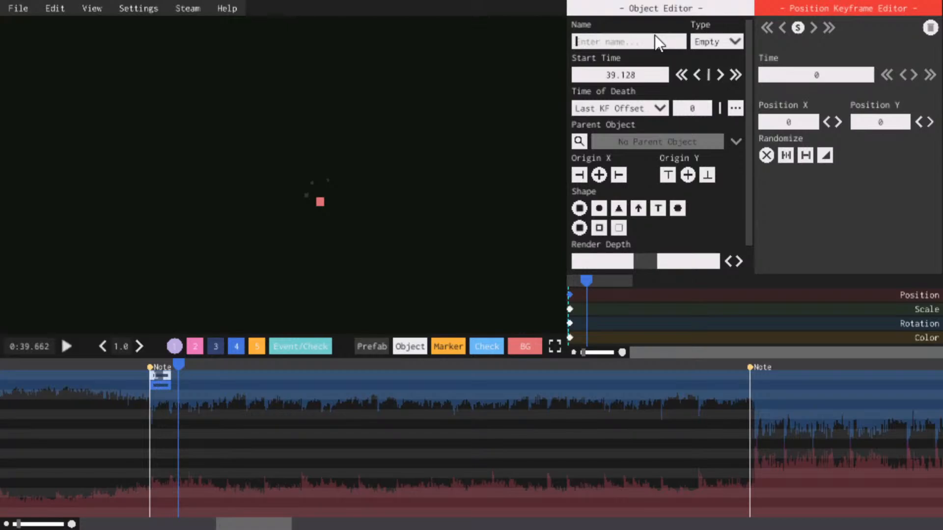
Parent the unnamed object to LongBullet01 and show its parenting options
click(578, 141)
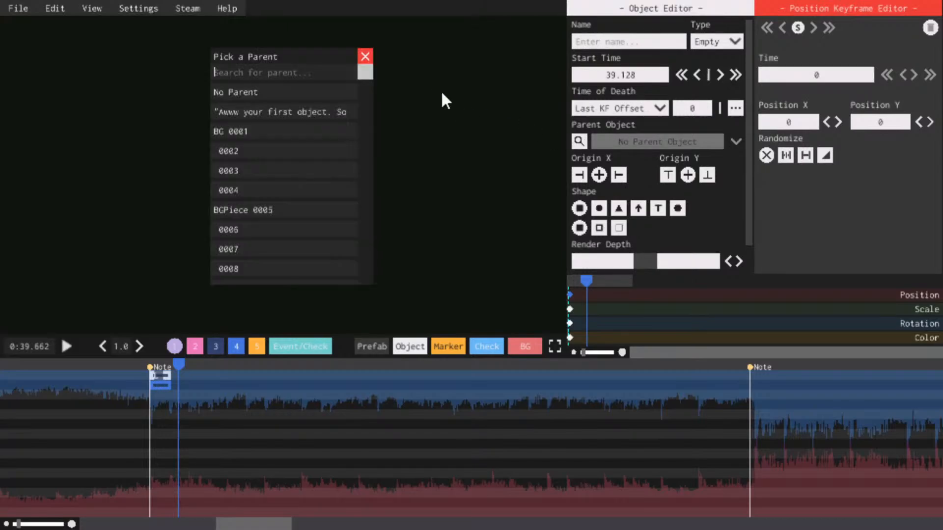
text(long)
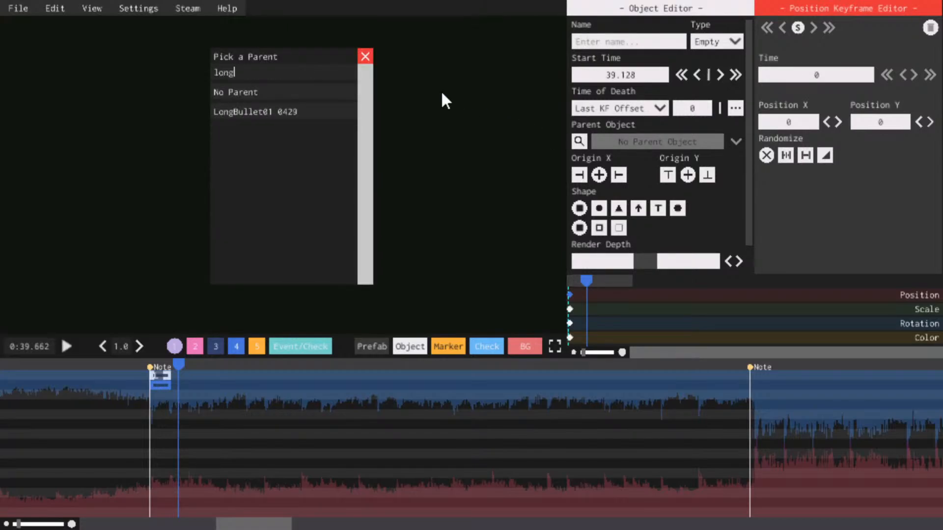
click(320, 115)
click(736, 142)
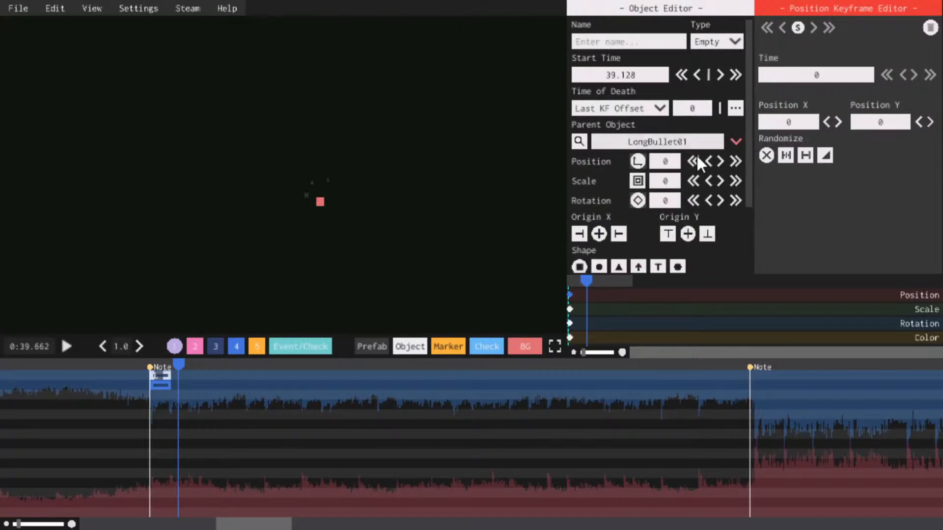
Give the child object a death offset of 1, a starting scale of 5 by 5 and the Normal type
click(570, 309)
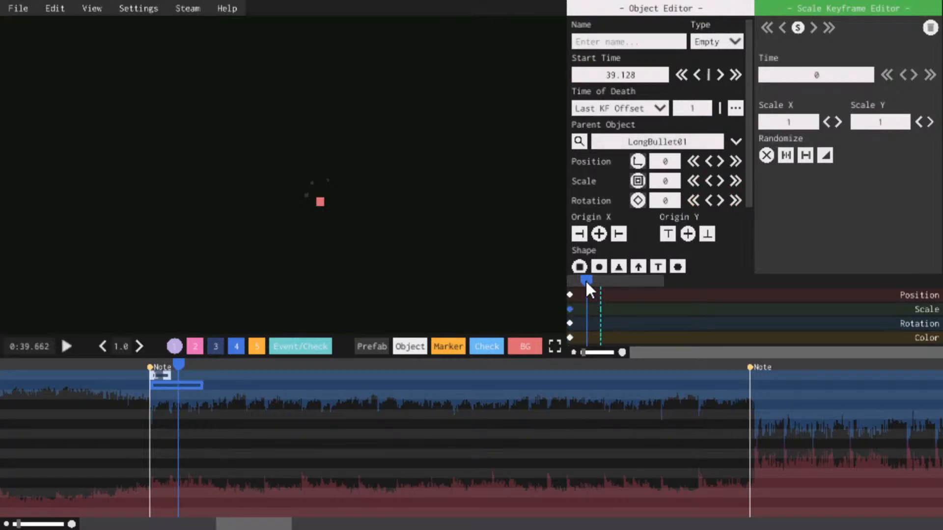
drag(586, 281, 573, 286)
key(space)
key(space)
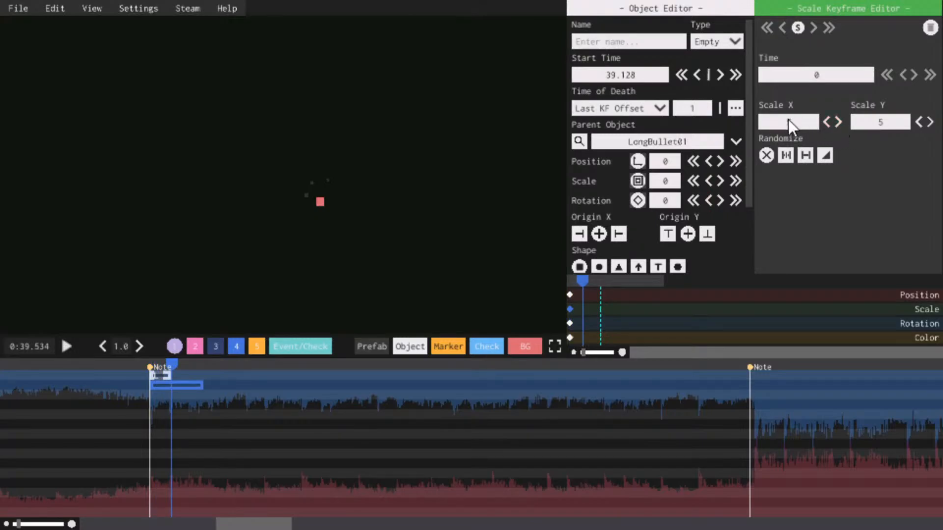
click(731, 45)
click(710, 57)
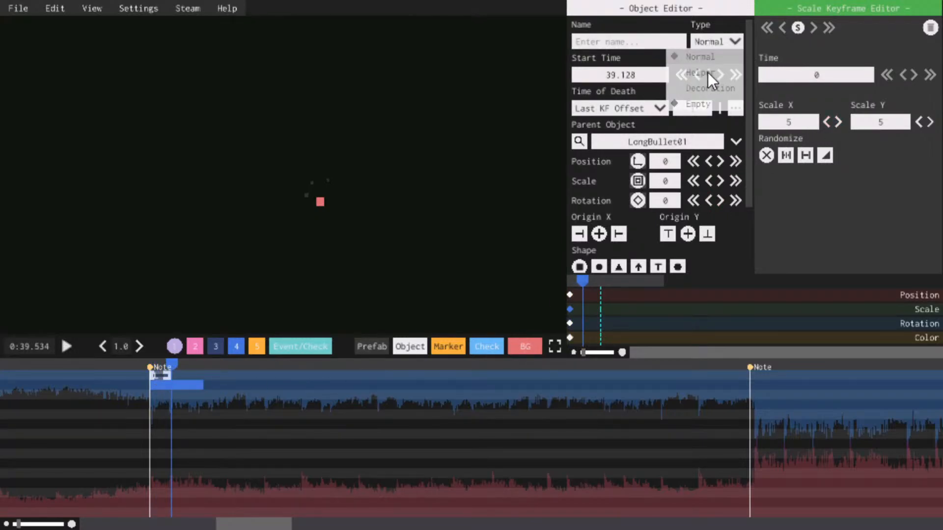
Shift the starting X position of the LongBullet01 parent until the bullet sits at the right edge of the playfield
click(161, 375)
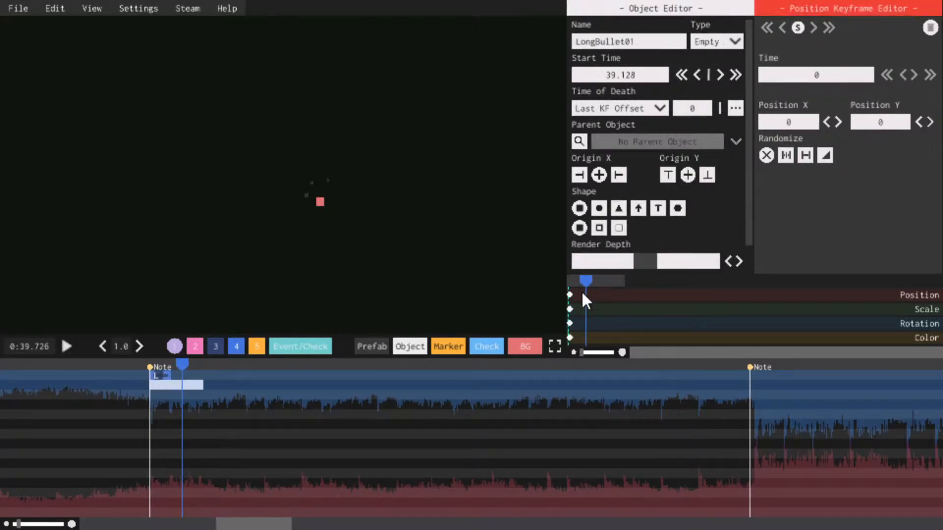
scroll(794, 114, down, 16)
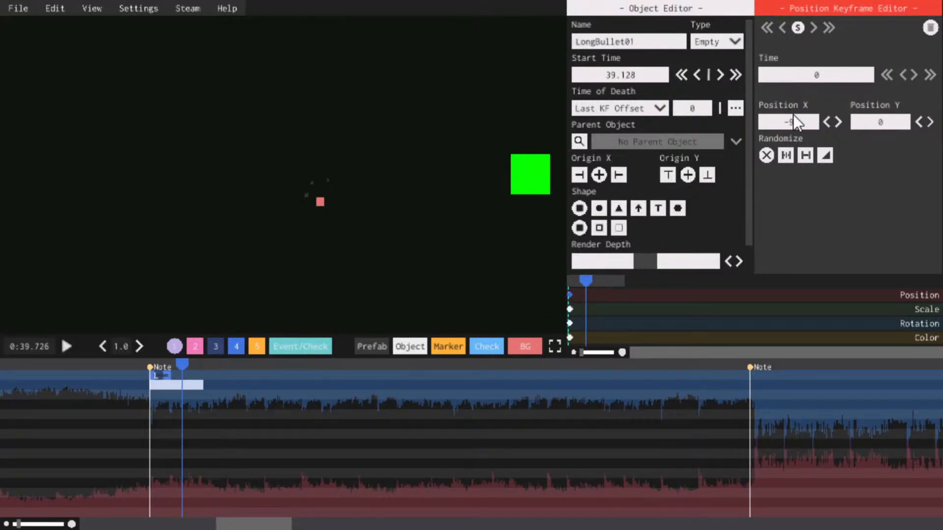
scroll(793, 114, up, 4)
scroll(794, 114, up, 8)
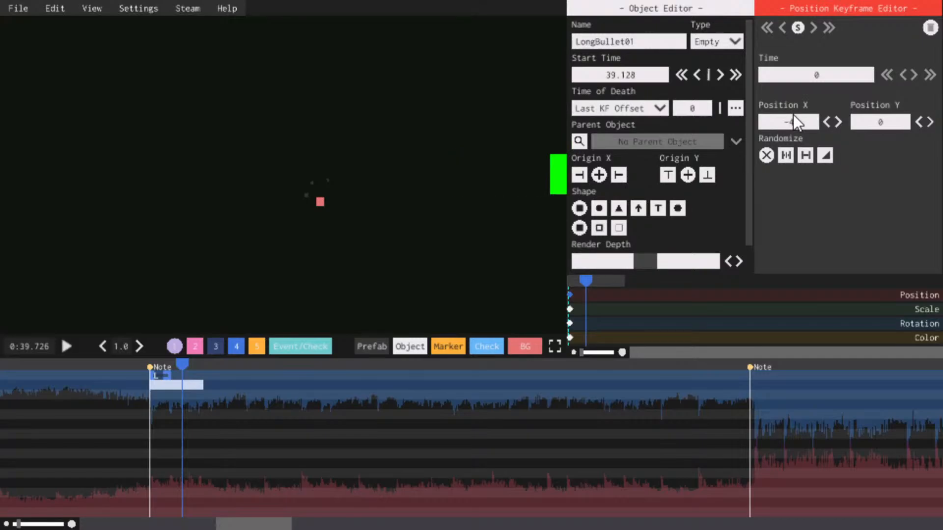
Set the child bullet's starting scale to 0 in X and 1 in Y
click(185, 385)
click(584, 310)
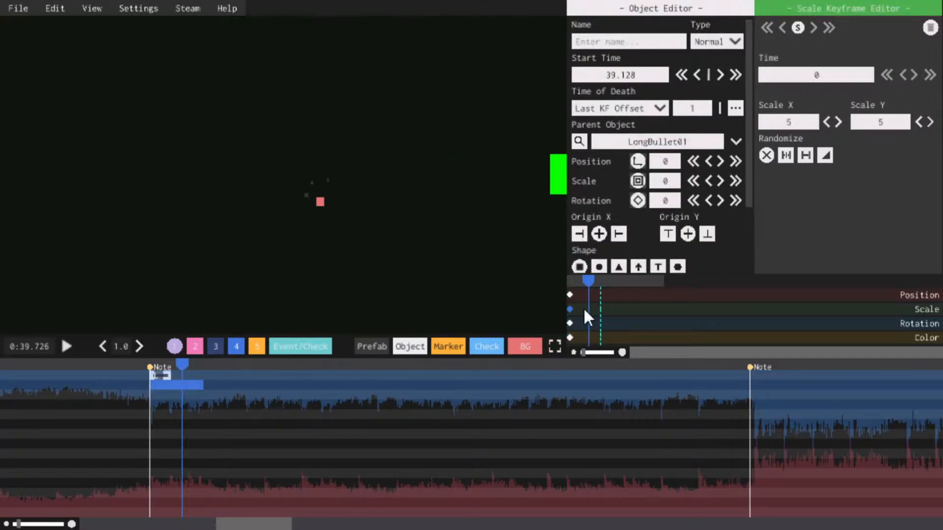
scroll(891, 128, down, 4)
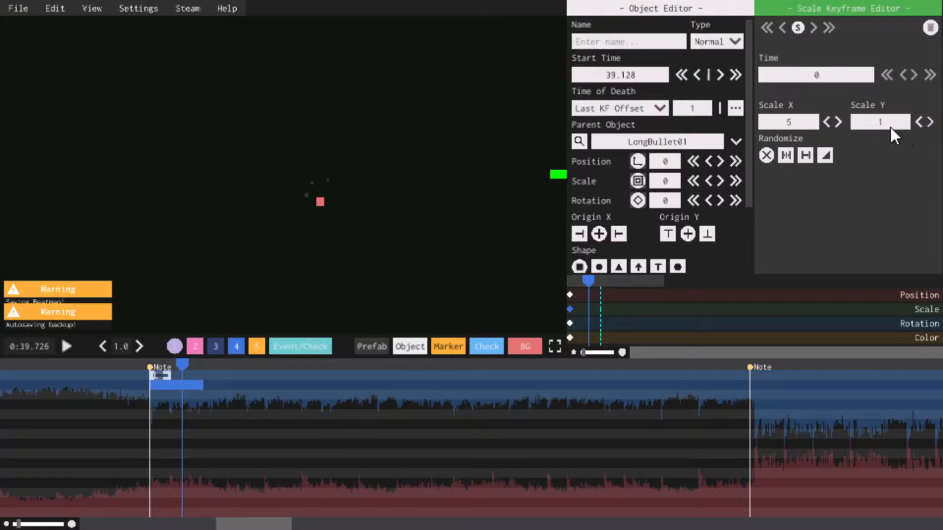
scroll(891, 128, up, 1)
scroll(891, 128, down, 1)
scroll(806, 119, down, 4)
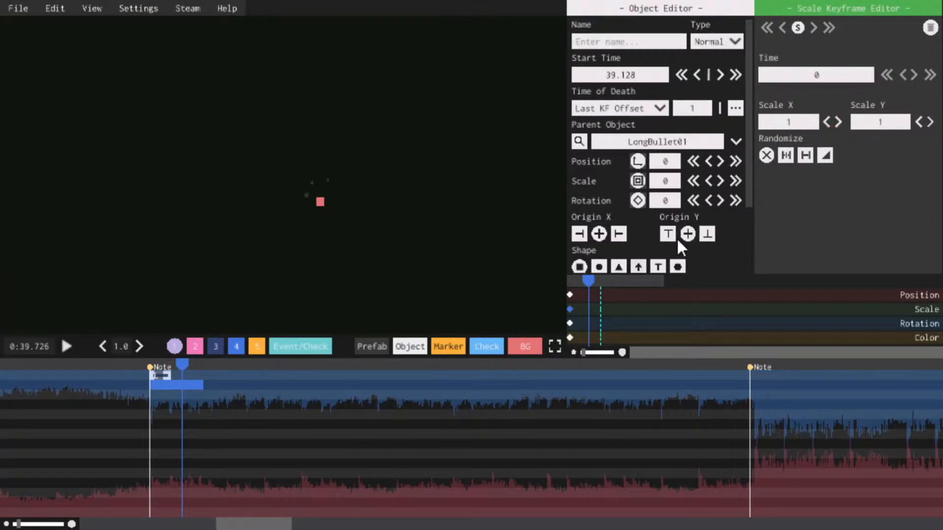
scroll(797, 122, down, 1)
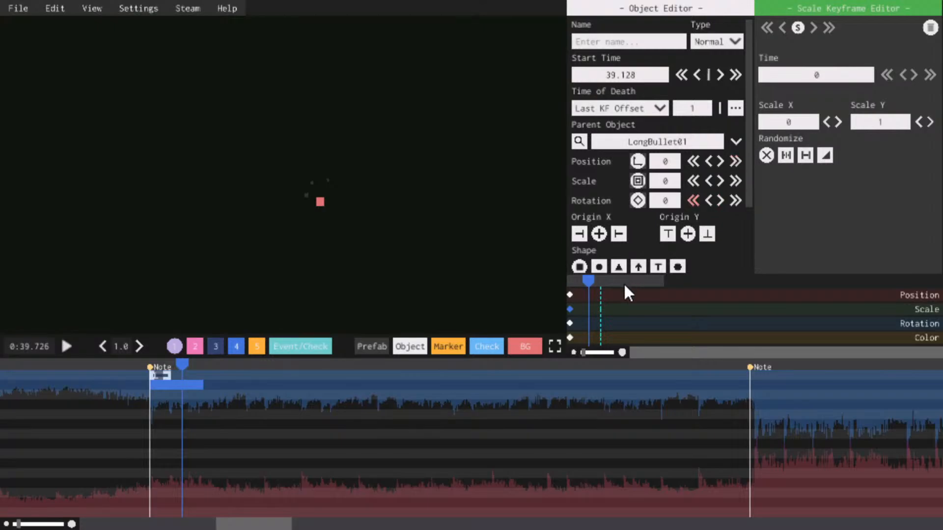
Add a scale keyframe at time 1 to the child bullet with OutSine easing and Scale X 8, and preview the stretch
click(595, 310)
click(841, 71)
text(1)
click(812, 108)
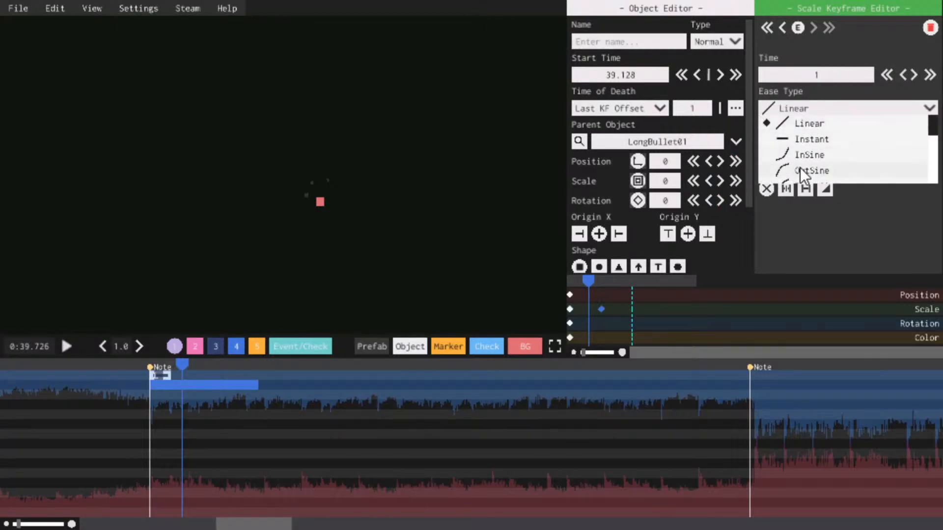
click(811, 171)
text(8)
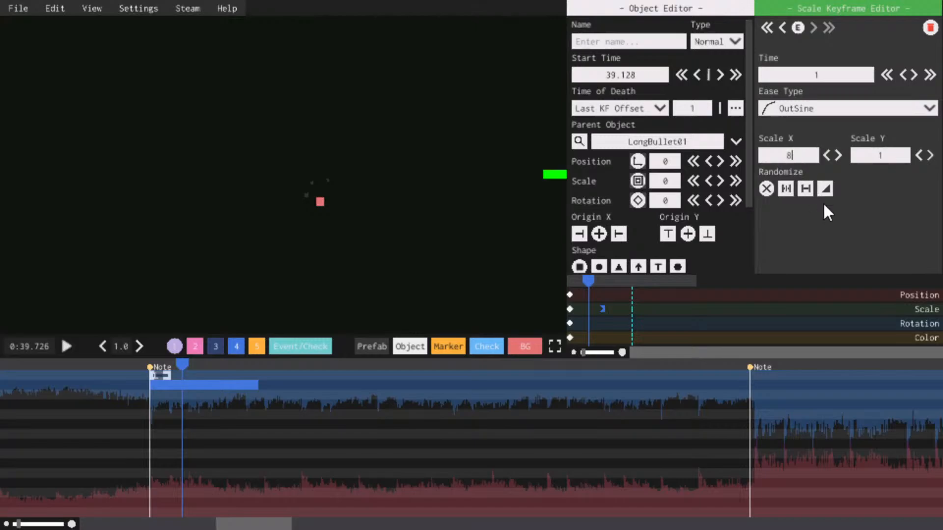
key(space)
click(578, 280)
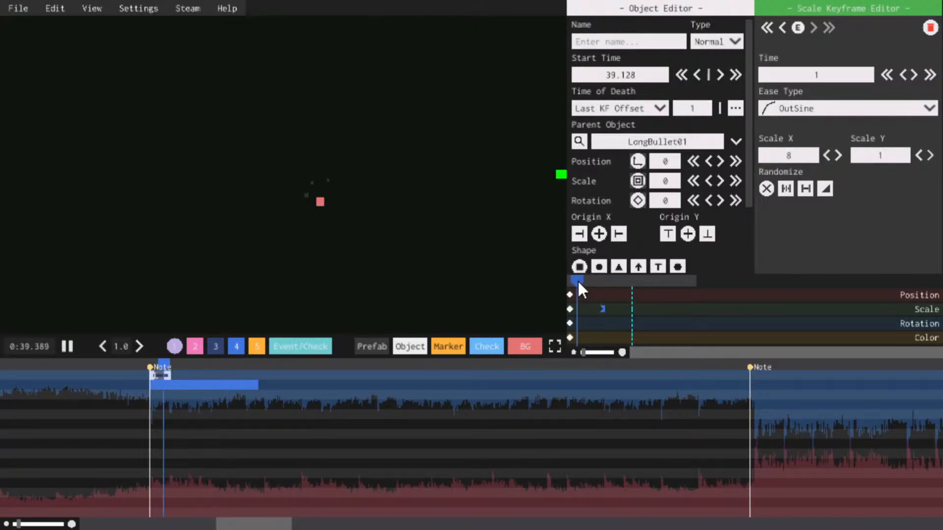
Add a position keyframe at time 4 to the child bullet and set its Position X to -80
click(626, 294)
click(850, 68)
text(4)
key(Return)
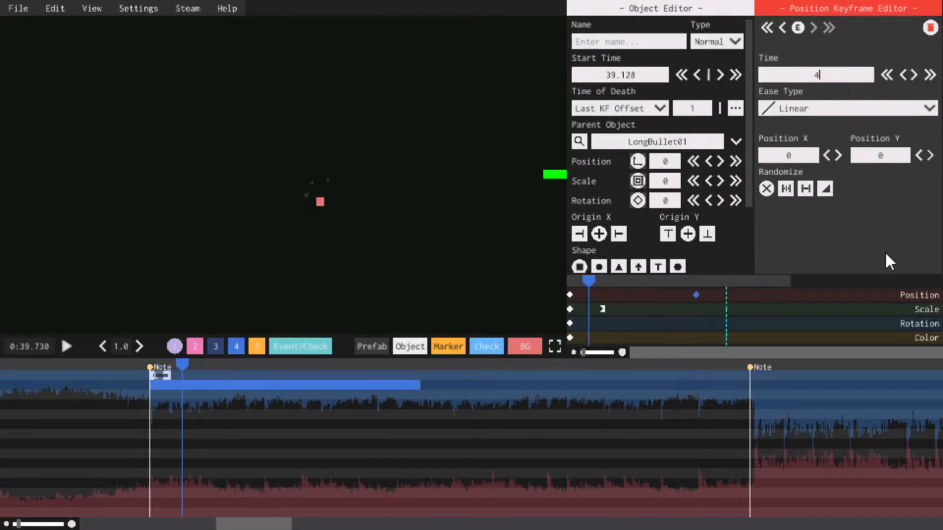
key(space)
click(785, 156)
text(47)
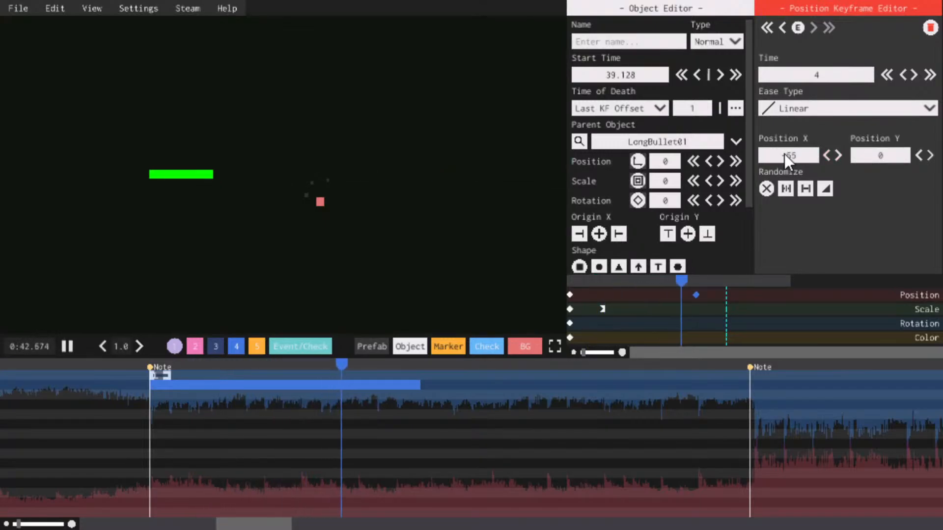
text(6)
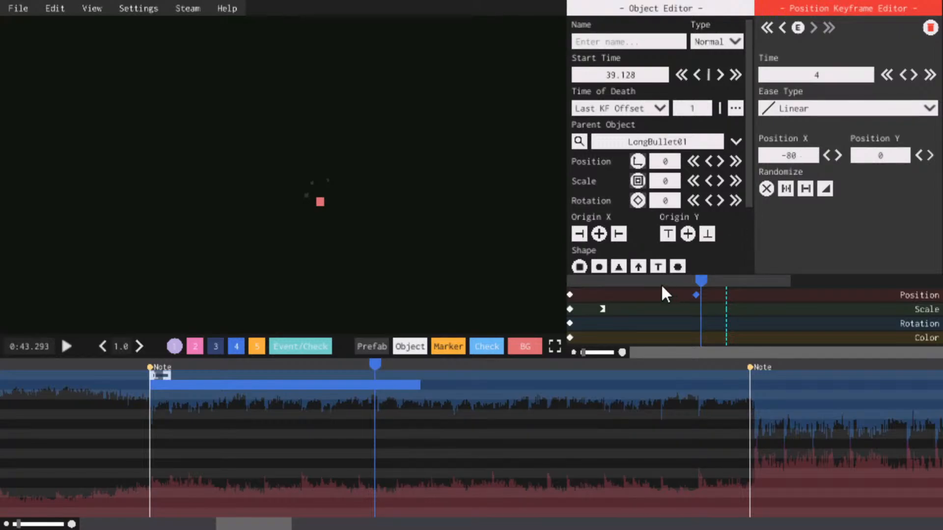
Set the bullet's last position keyframe to time 3 and replay the movement from its start
click(632, 280)
key(space)
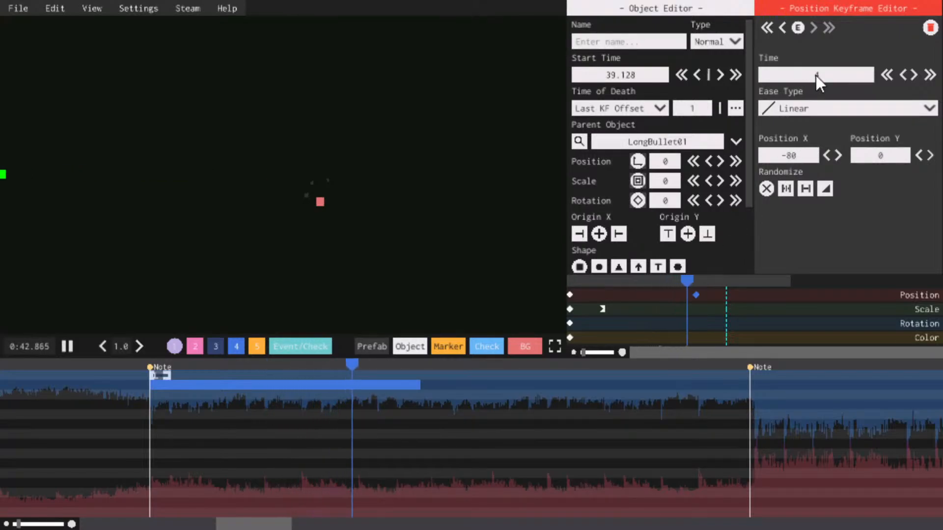
click(586, 281)
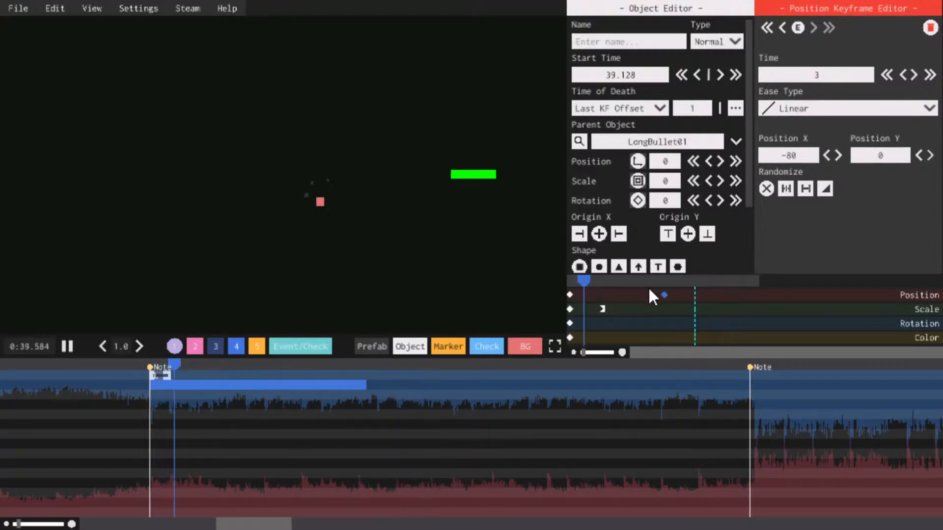
click(572, 281)
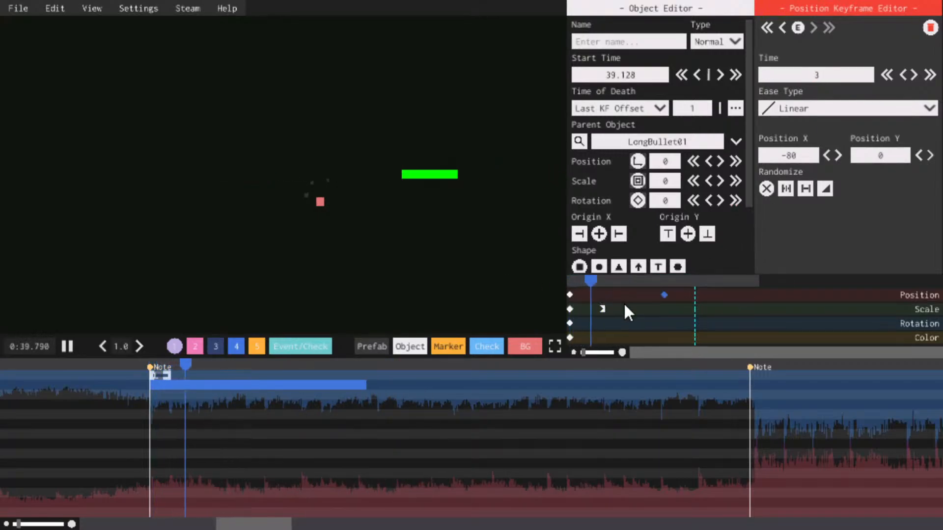
key(space)
Move the bullet's second scale keyframe to about time 0.5 and add an intermediate position keyframe at time 0.5
click(602, 308)
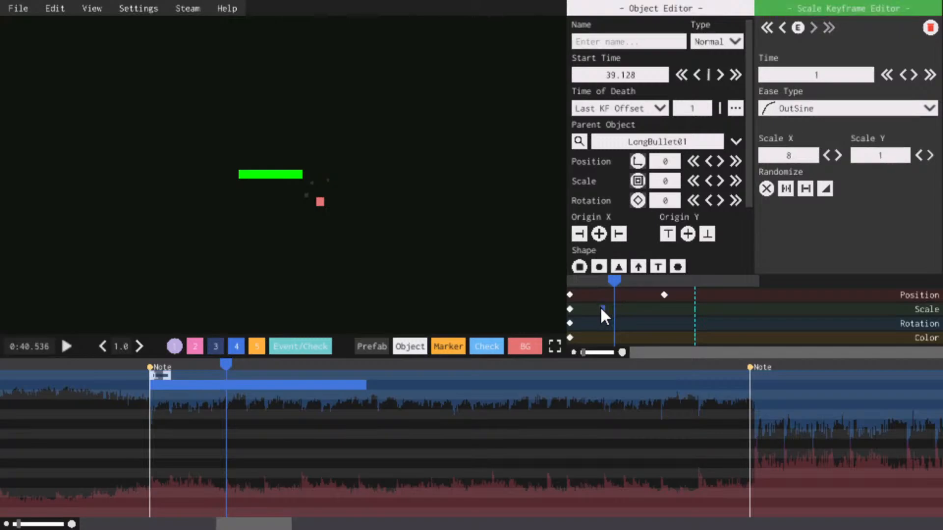
drag(600, 285, 562, 279)
key(space)
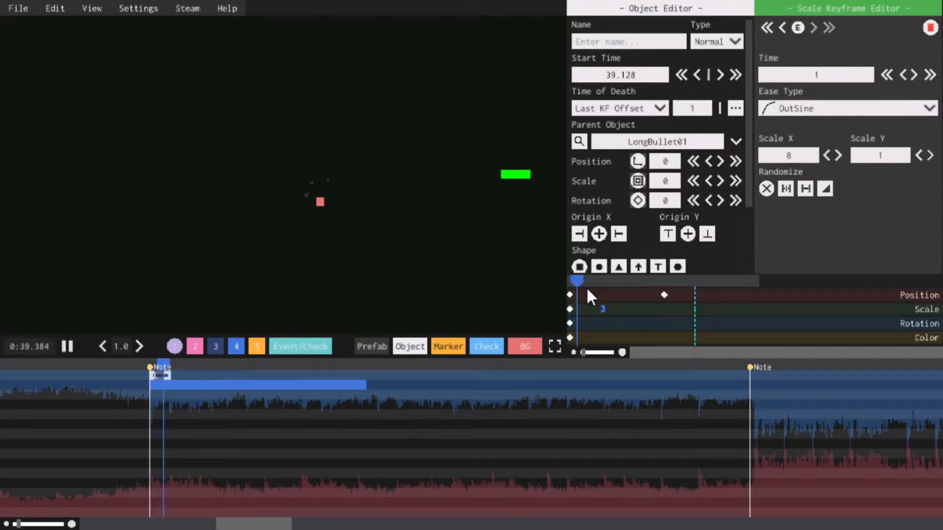
key(space)
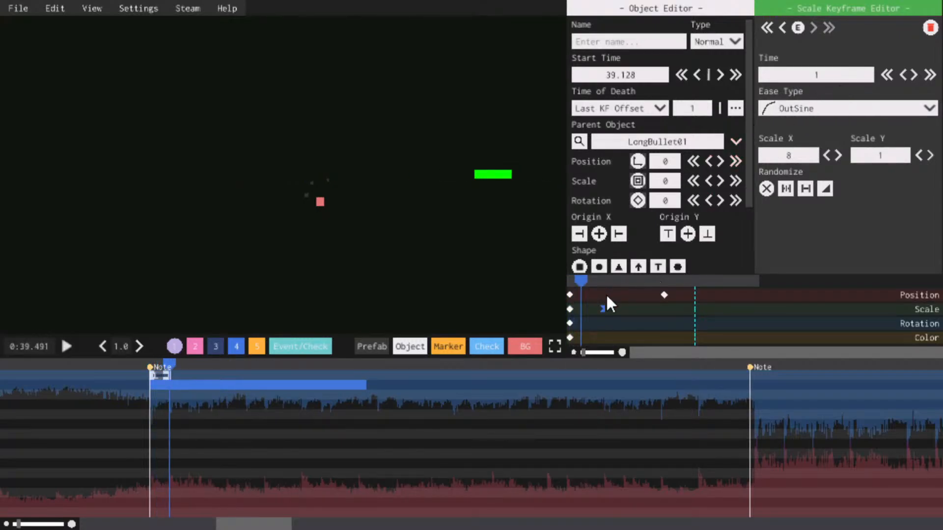
click(902, 77)
click(841, 76)
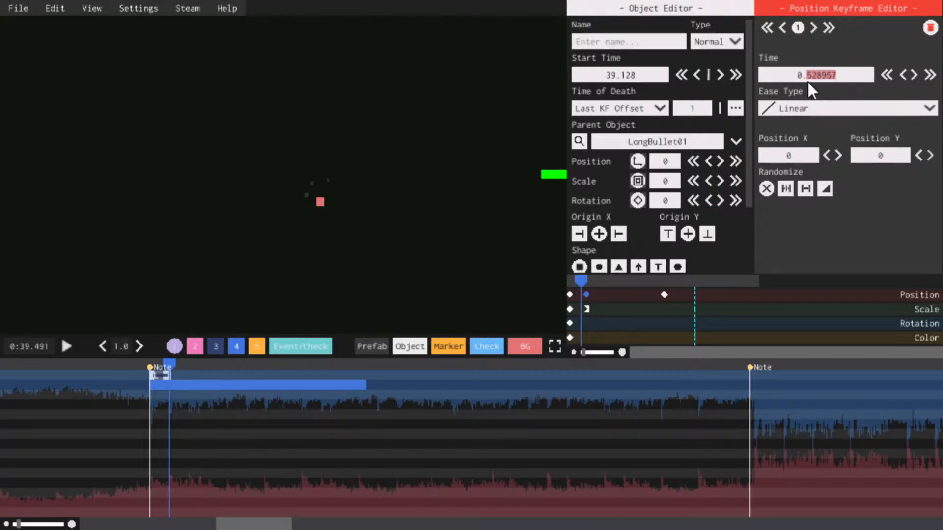
text(5)
Save the level and look through the list of levels that can be opened without loading one
key(ctrl+s)
key(ctrl+o)
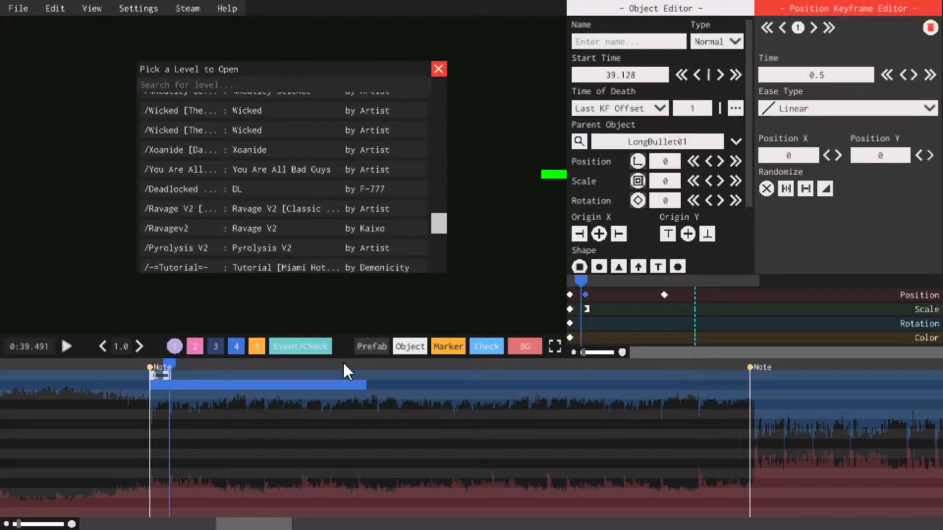
click(439, 68)
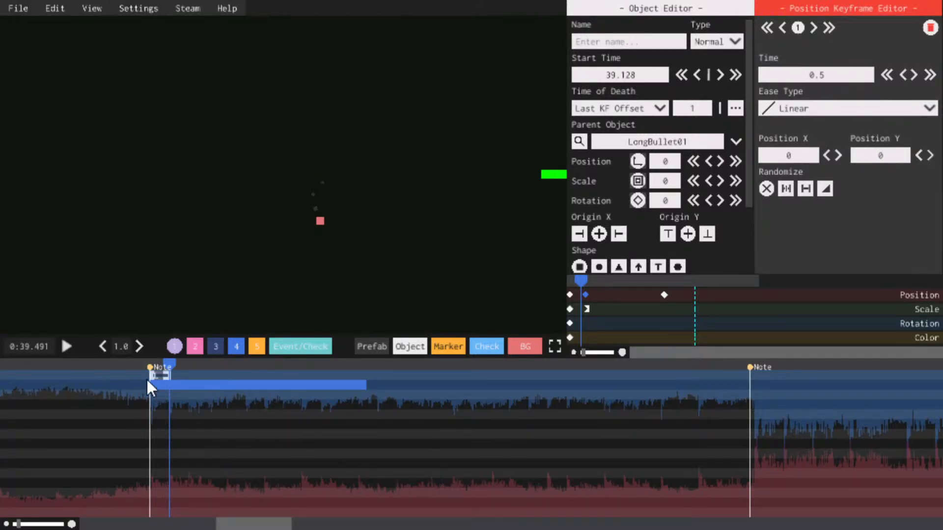
Replay the section around the 39-second note marker several times to check the long bullet's stretch and movement against the music
click(136, 361)
key(space)
click(135, 360)
key(space)
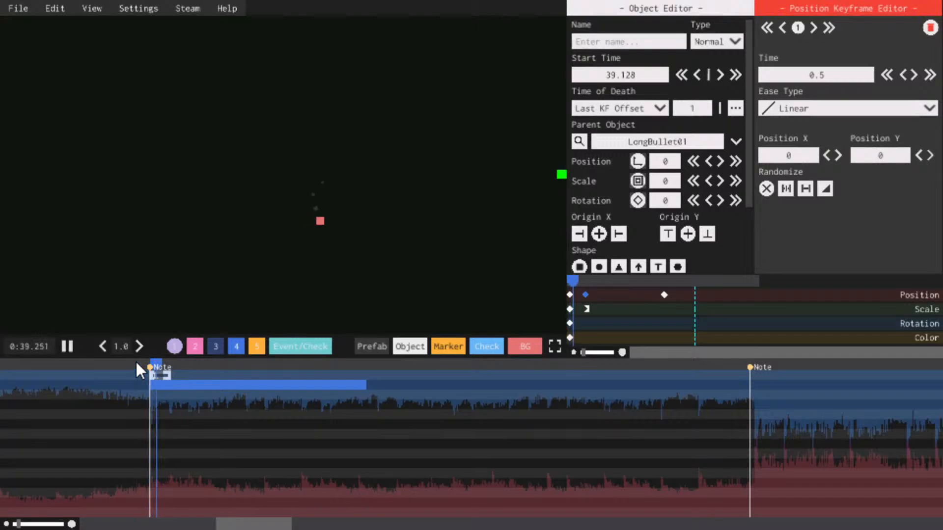
key(space)
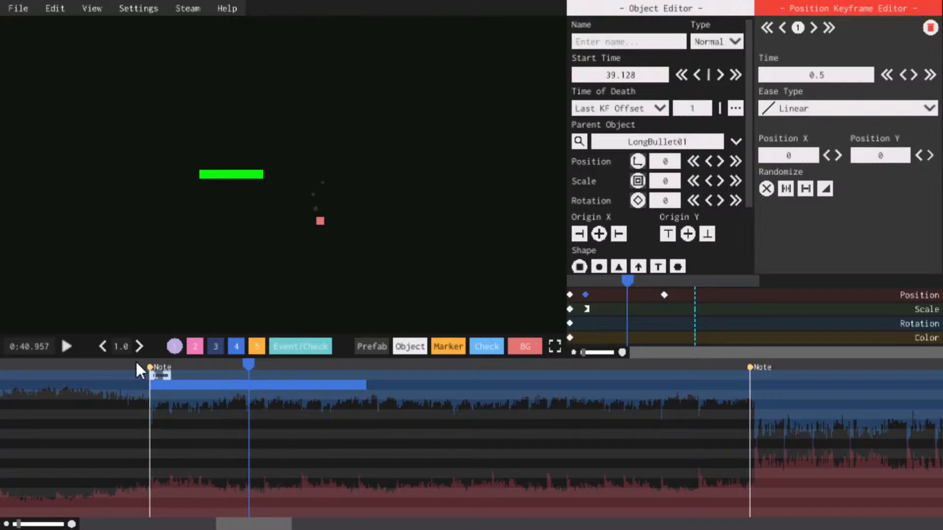
click(133, 364)
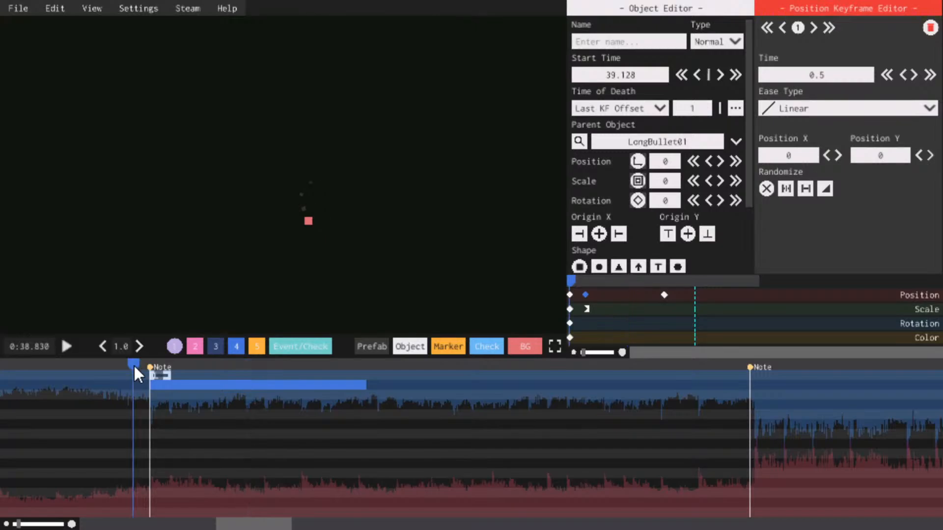
key(space)
key(space)
key(space)
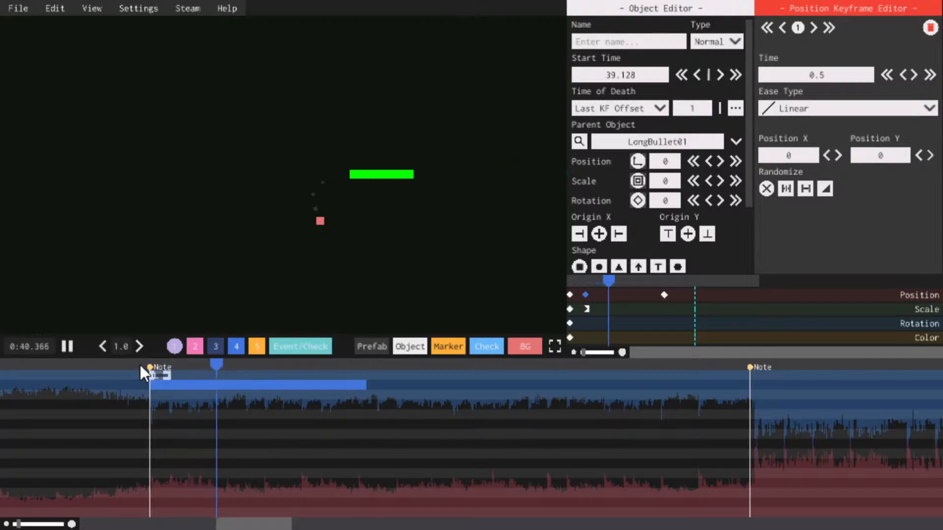
click(138, 364)
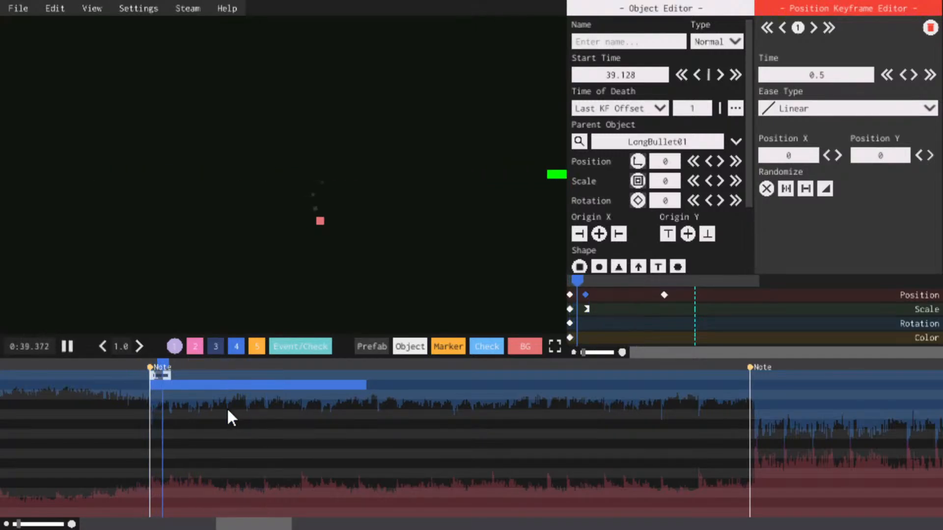
key(space)
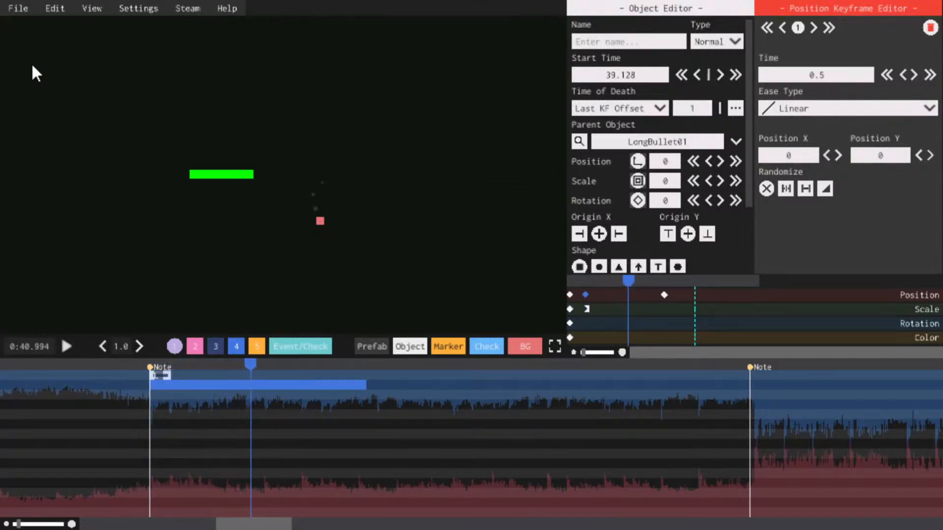
click(23, 14)
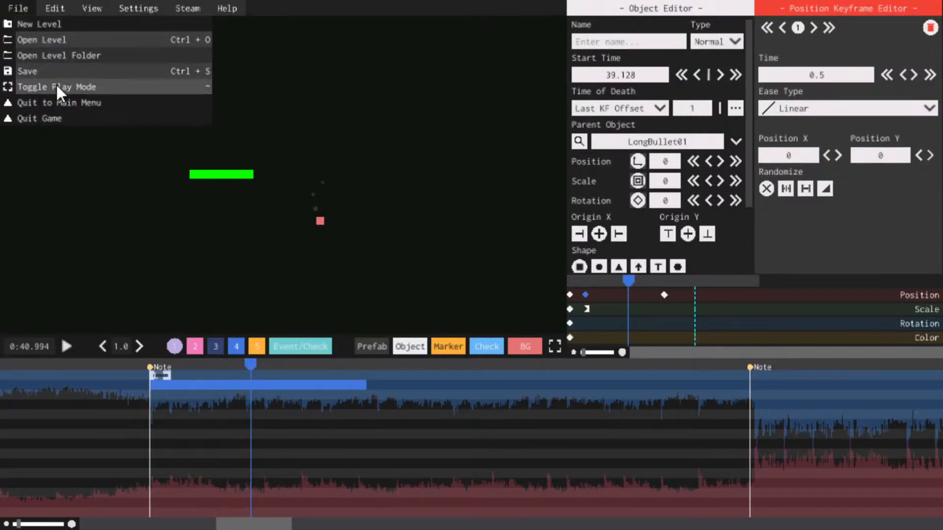
click(17, 13)
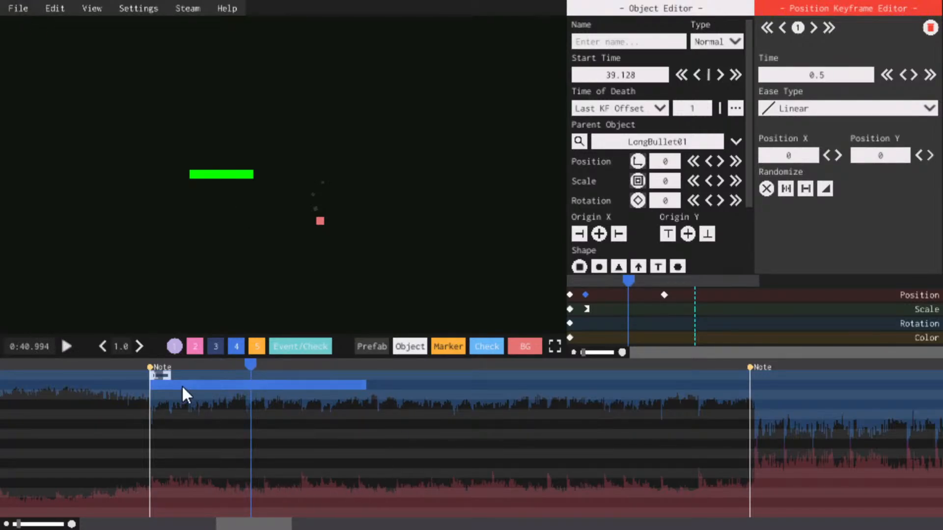
mouse_move(168, 366)
mouse_down()
mouse_move(152, 363)
mouse_move(168, 366)
mouse_up()
key(space)
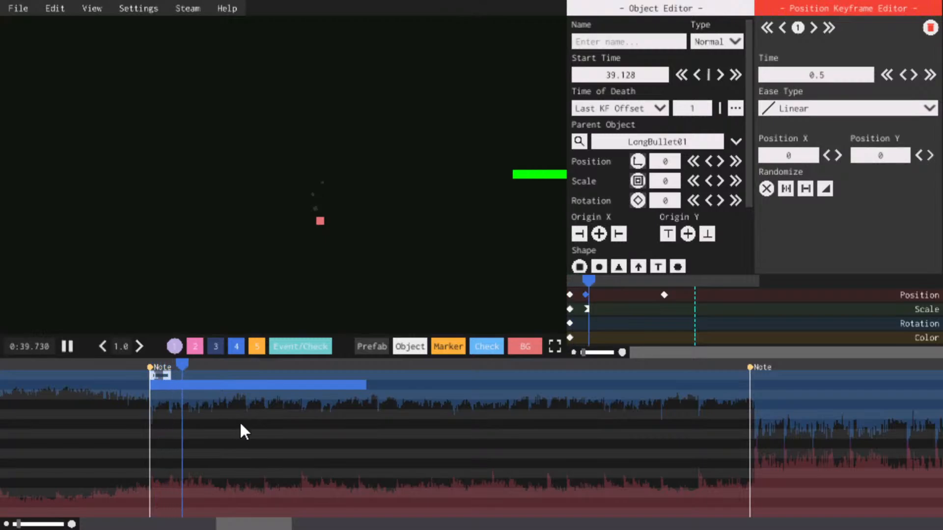
key(space)
click(158, 364)
key(space)
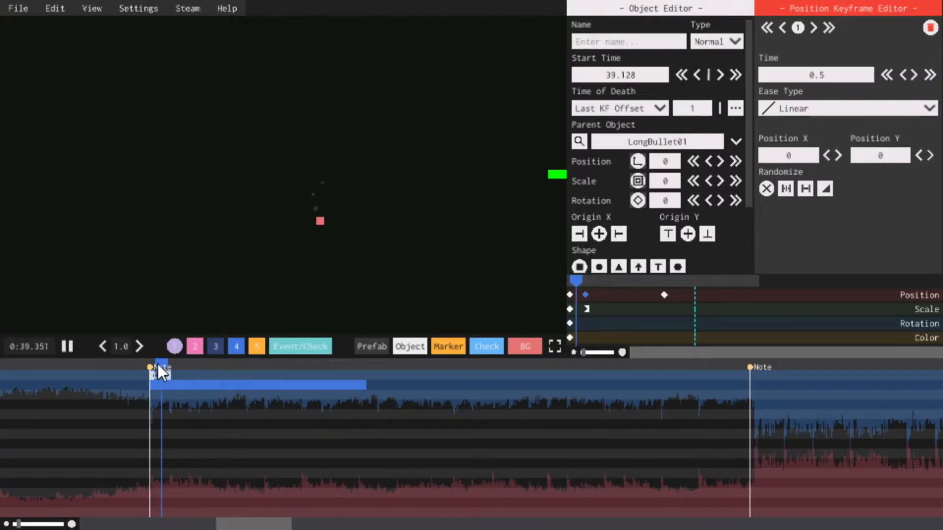
click(126, 366)
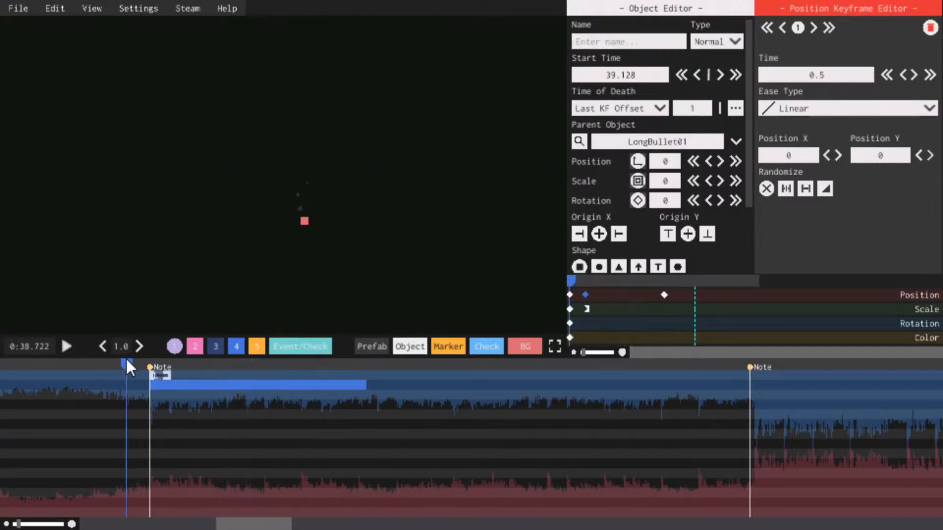
key(space)
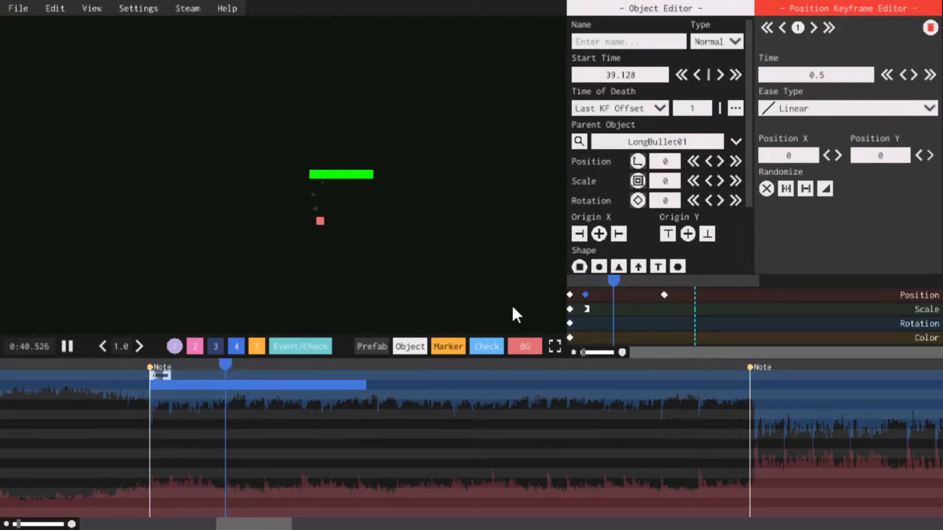
click(571, 281)
key(space)
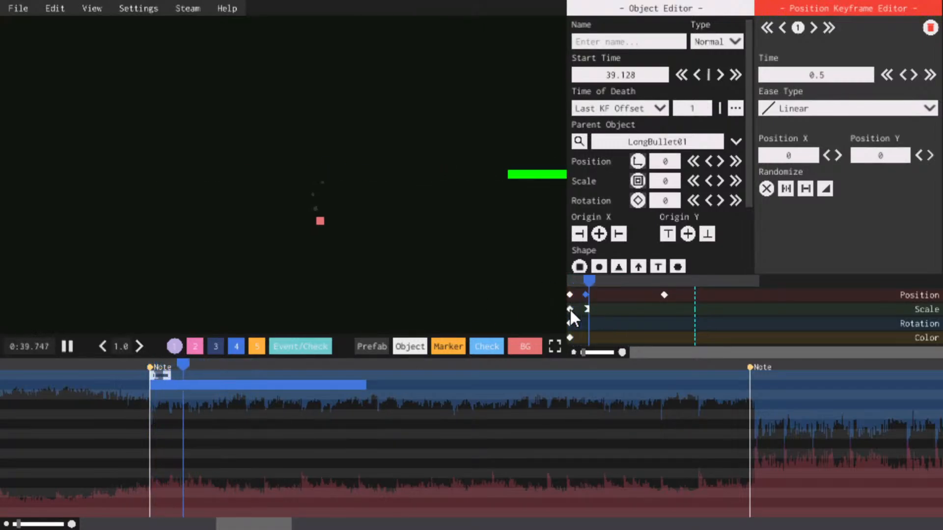
Select the bullet together with its parent, move both to start slightly before the 39-second note marker, and replay the attack
shift+click(157, 376)
drag(155, 375, 138, 368)
click(137, 364)
key(space)
key(space)
key(space)
key(space)
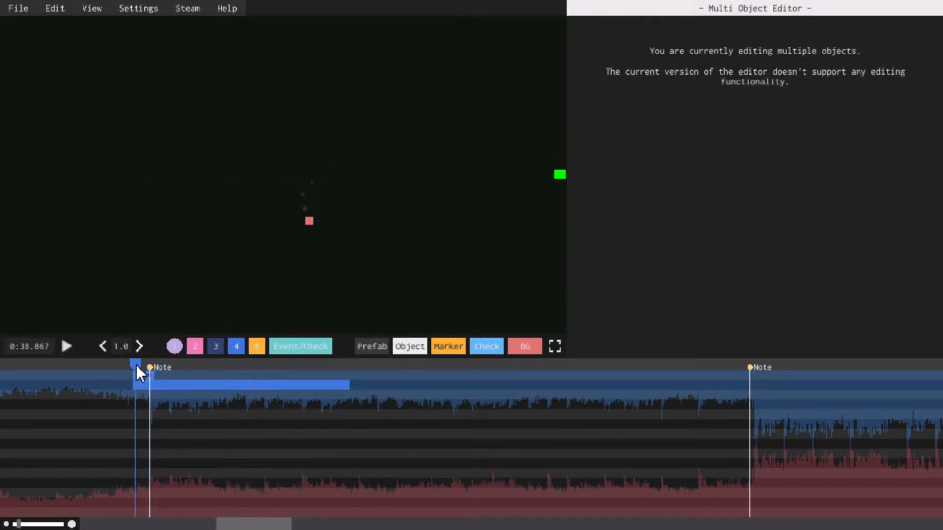
key(space)
key(space)
key(space)
key(space)
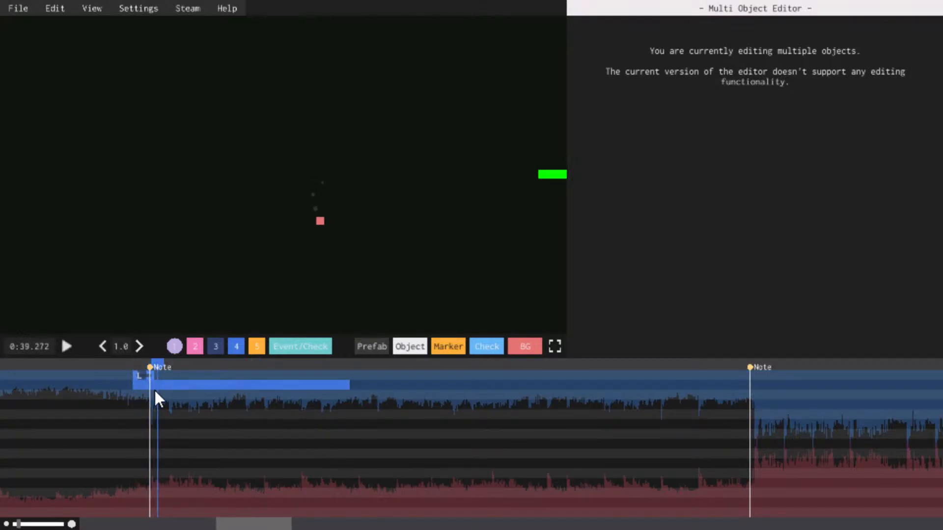
Shift the bullet and its parent slightly earlier to a start time of 38.747 and replay the attack
drag(165, 388, 155, 384)
click(137, 367)
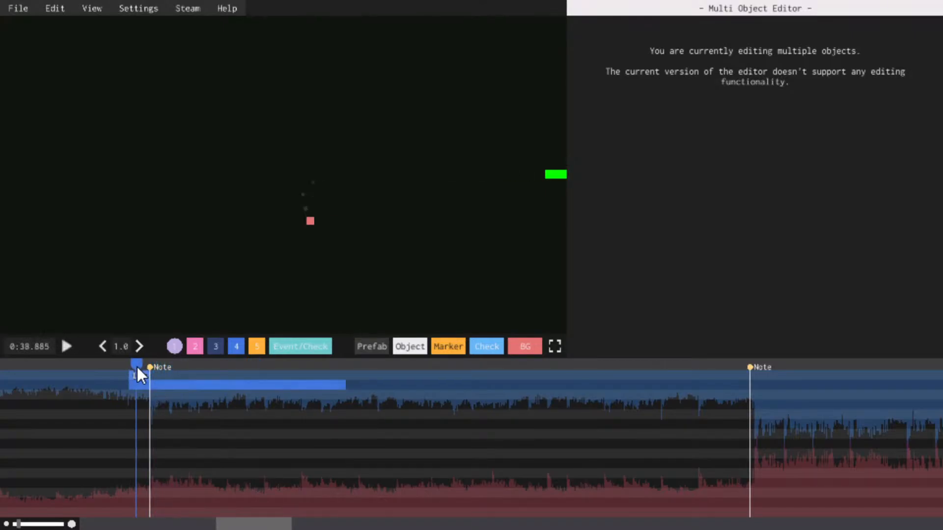
key(space)
key(space)
key(space)
key(space)
key(space)
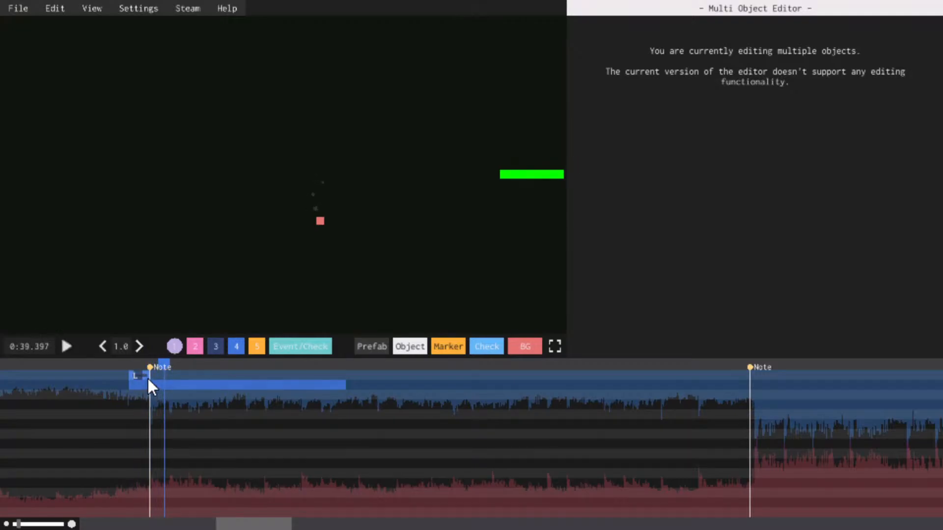
Replay the bullet's entrance twice from just before the note marker to check its timing against the music
click(138, 368)
key(space)
key(space)
click(140, 368)
key(space)
key(space)
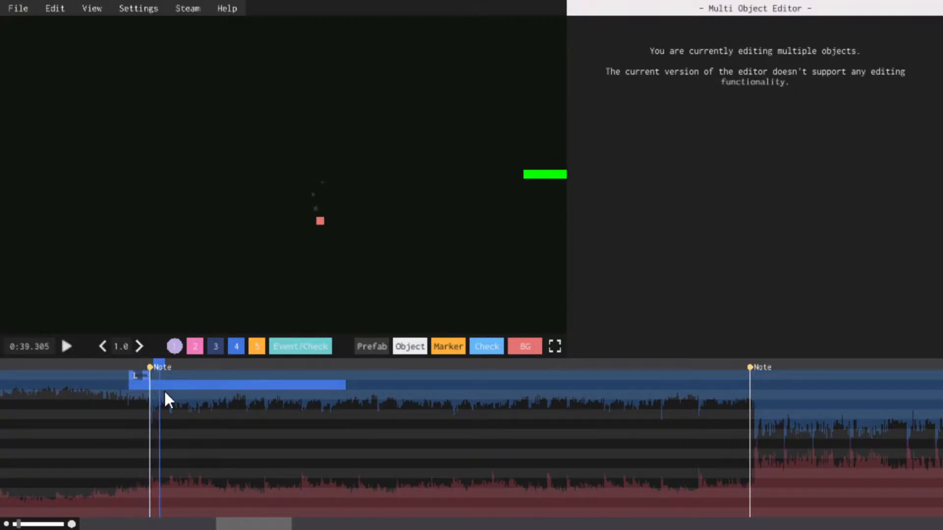
Add a color keyframe to the bullet at time 0.5 with InExpo easing and the white color
click(164, 386)
click(583, 337)
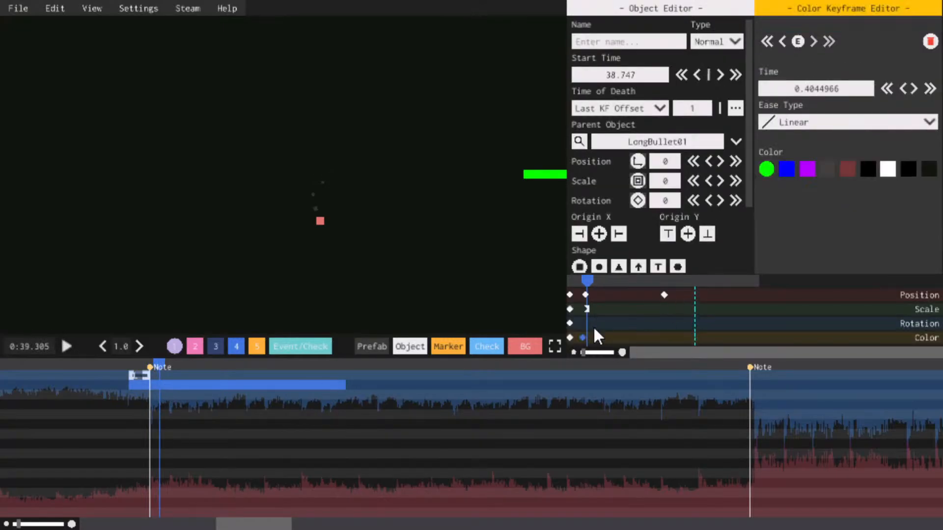
text(5)
key(Return)
click(806, 123)
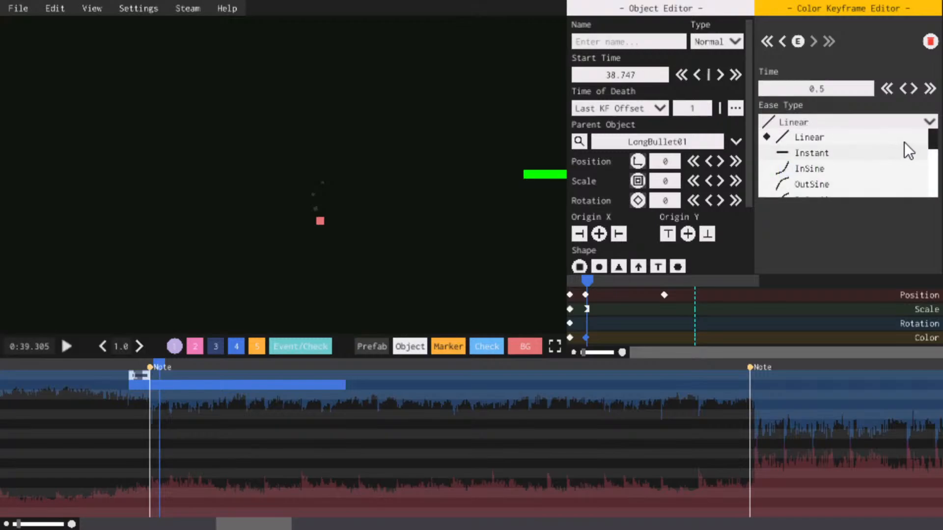
drag(932, 144, 932, 194)
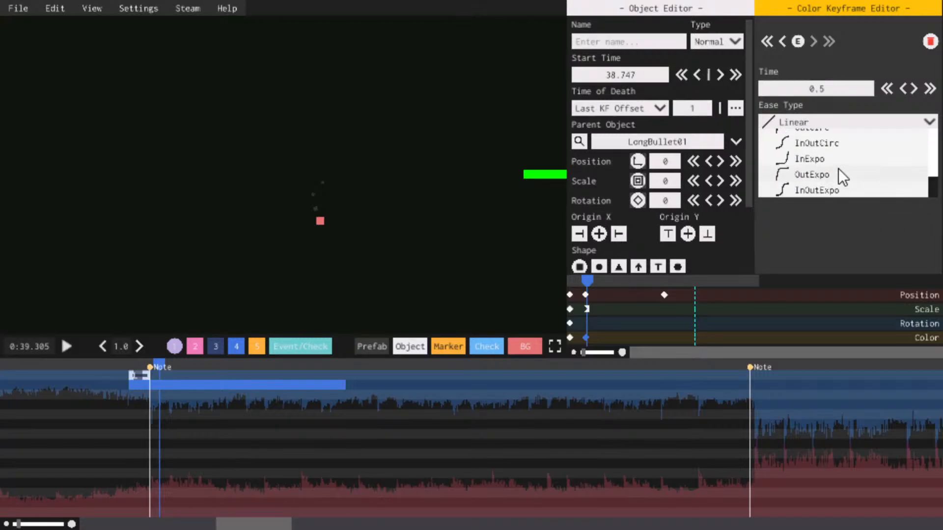
click(841, 167)
click(887, 169)
Add another color keyframe to the bullet at time 1 with InSine easing and the green color
drag(585, 337, 615, 338)
double_click(819, 88)
text(1)
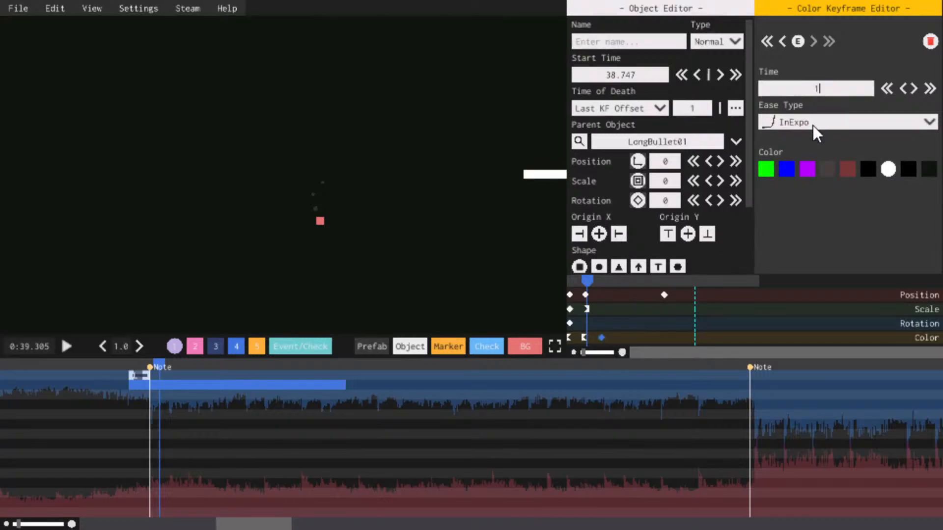
click(813, 123)
click(797, 164)
click(770, 170)
Replay the attack from the bullet's start to check the color flash against the note marker
key(space)
key(space)
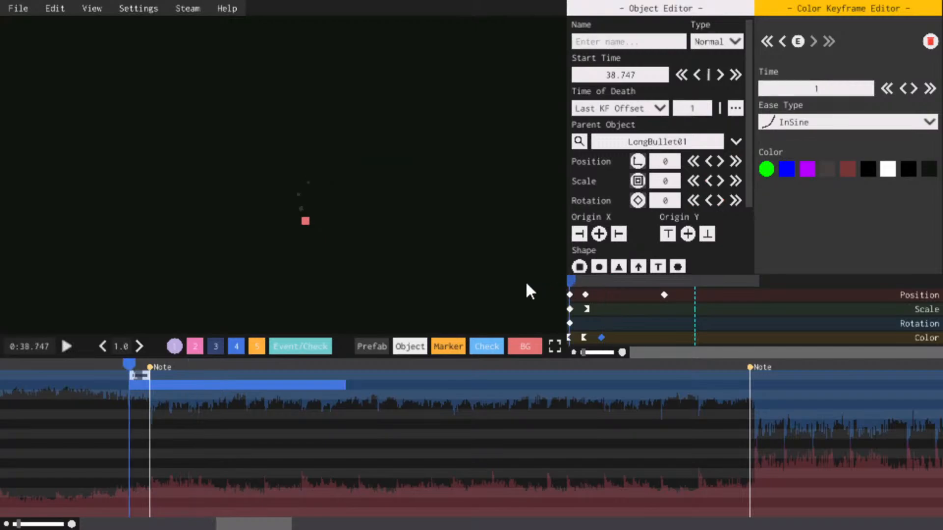
key(space)
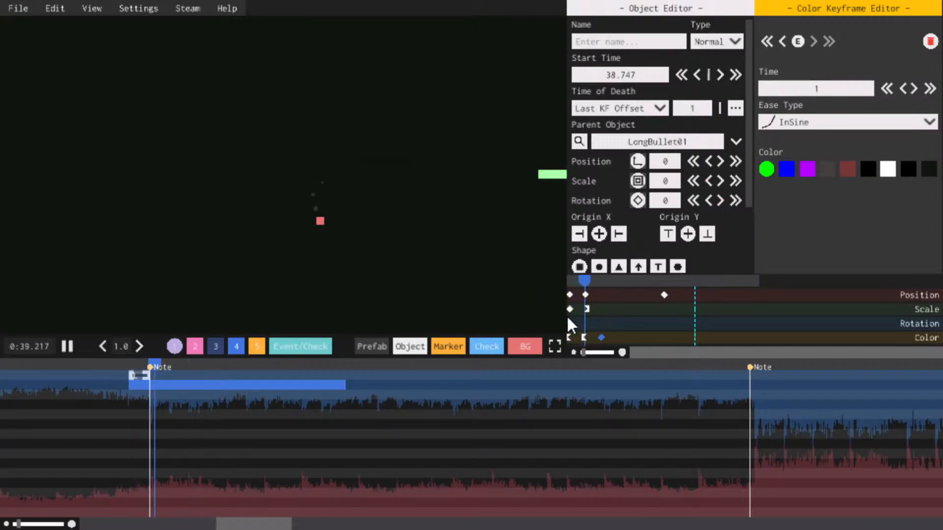
click(134, 361)
key(space)
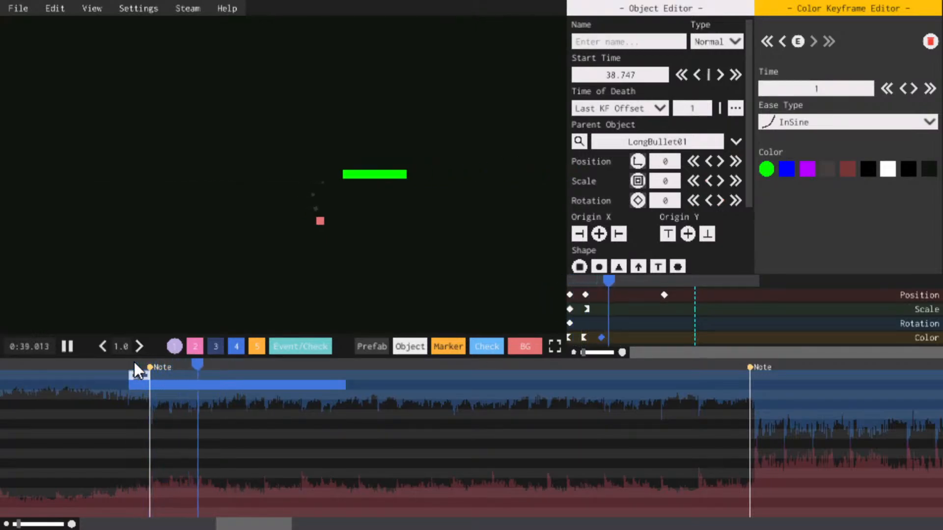
click(145, 367)
Randomize the parent LongBullet01's starting position, with Position X -4, Position Y 19, Random X -4 and Random Y -19
click(150, 376)
key(space)
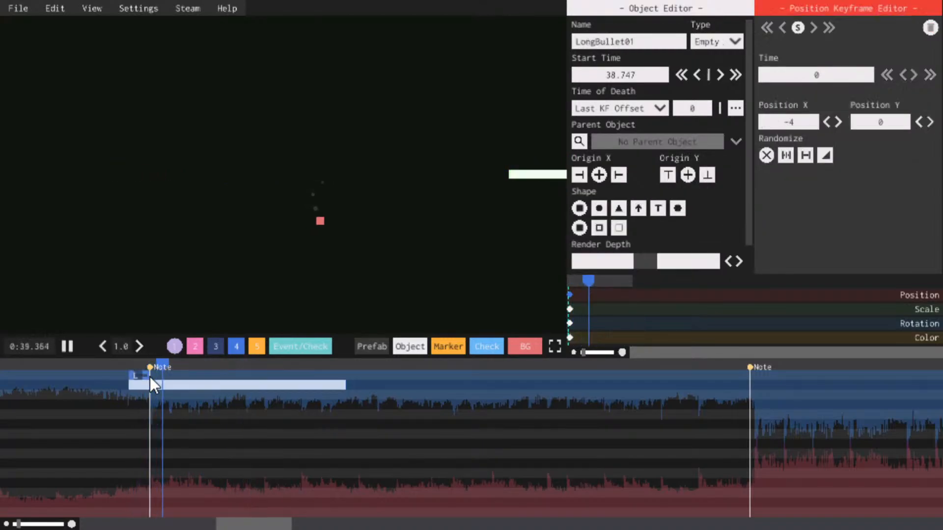
key(space)
key(space)
key(space)
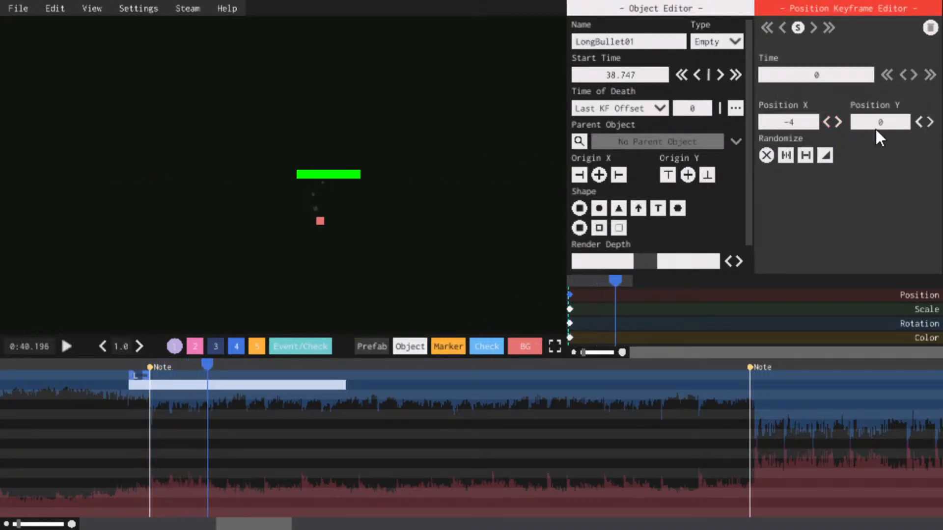
scroll(877, 129, up, 17)
scroll(876, 129, up, 2)
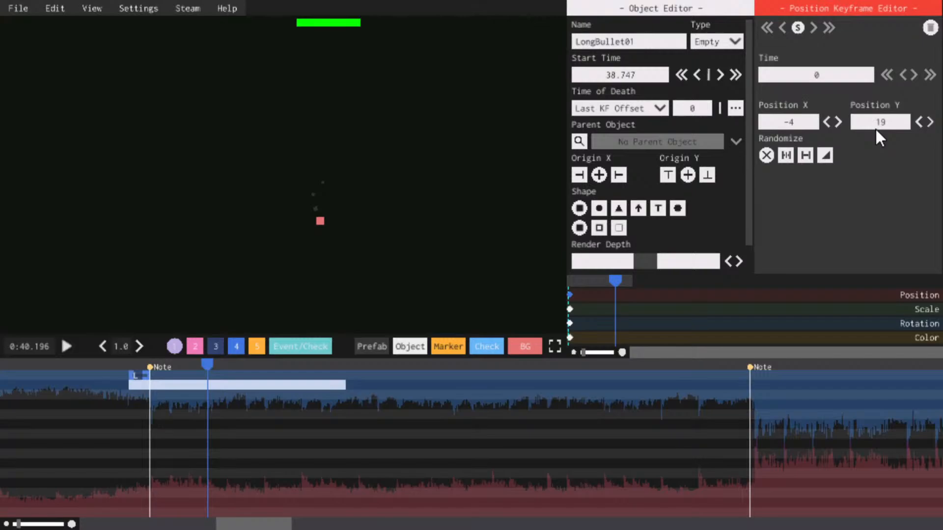
click(786, 155)
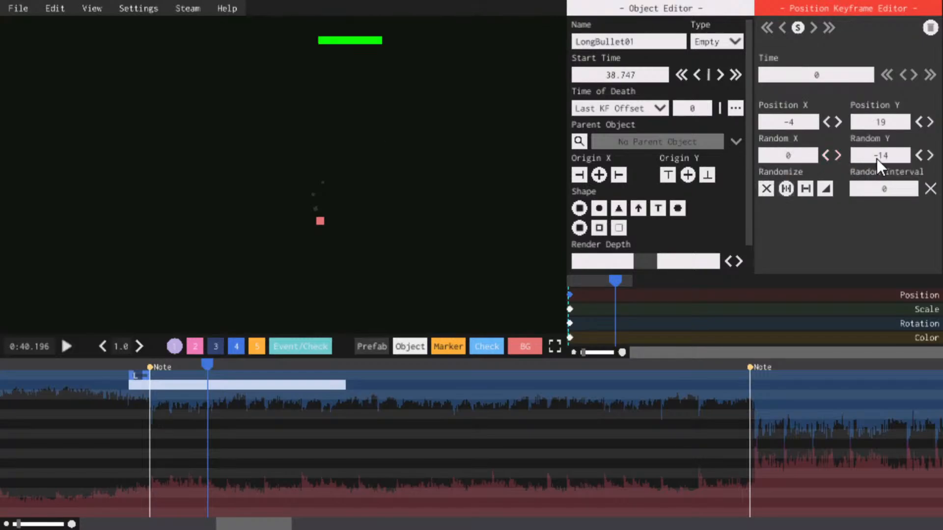
scroll(877, 158, down, 3)
scroll(792, 157, down, 5)
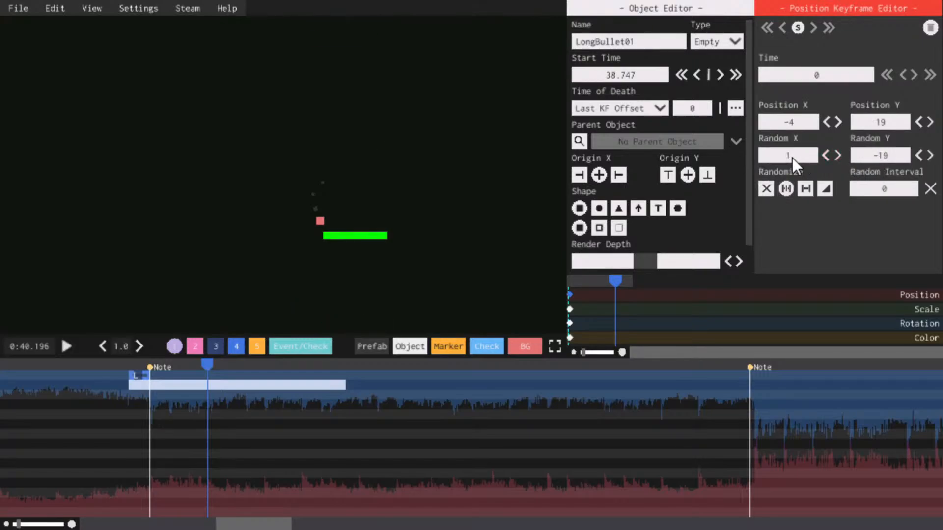
scroll(791, 158, up, 1)
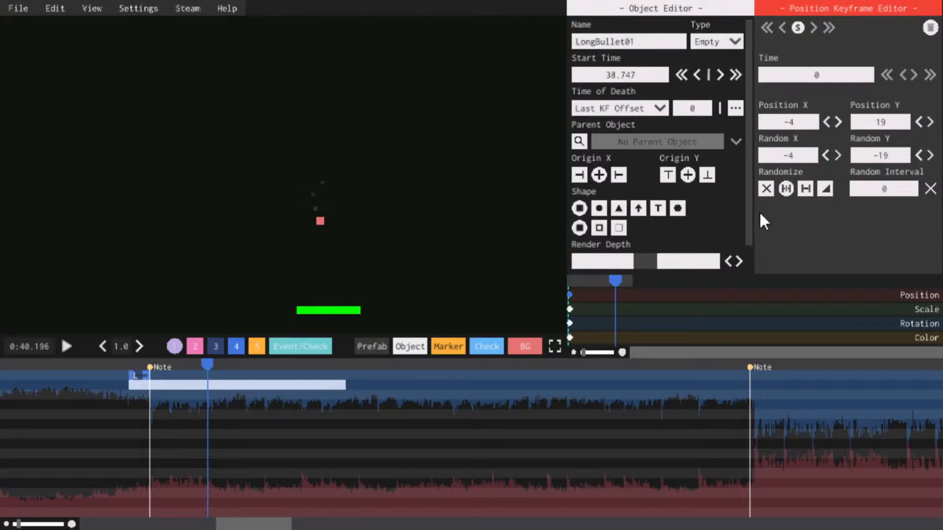
Try randomizing LongBullet01's starting rotation between -15 and 15
click(570, 321)
scroll(823, 135, down, 15)
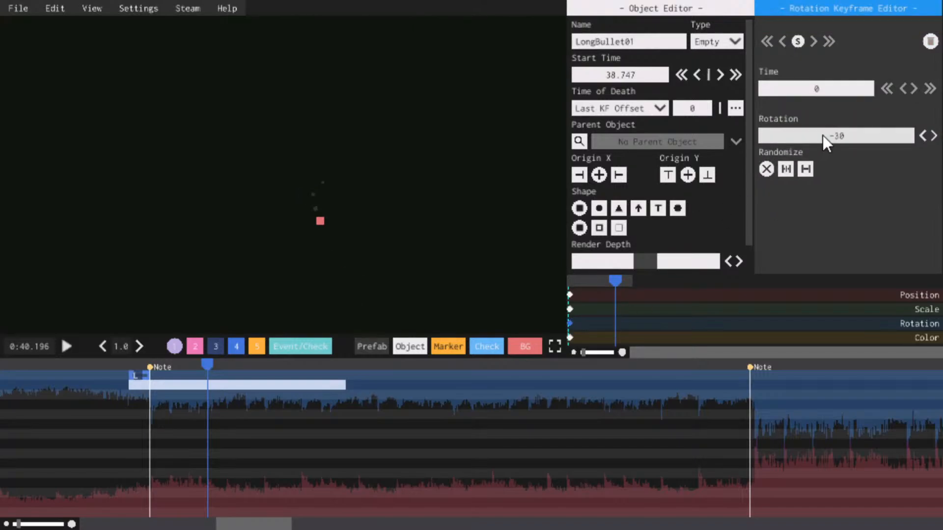
click(786, 169)
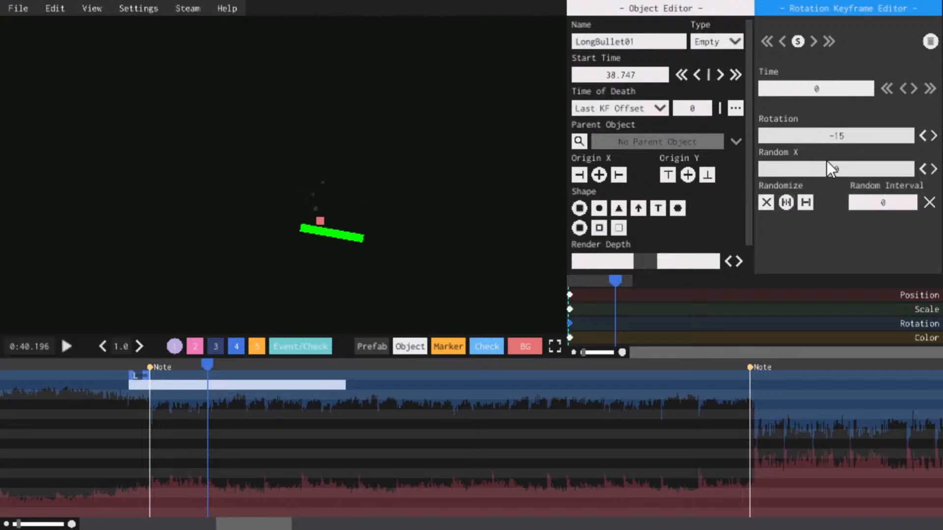
Replay the attack several times from before the note marker to compare the randomized positions and rotations
key(space)
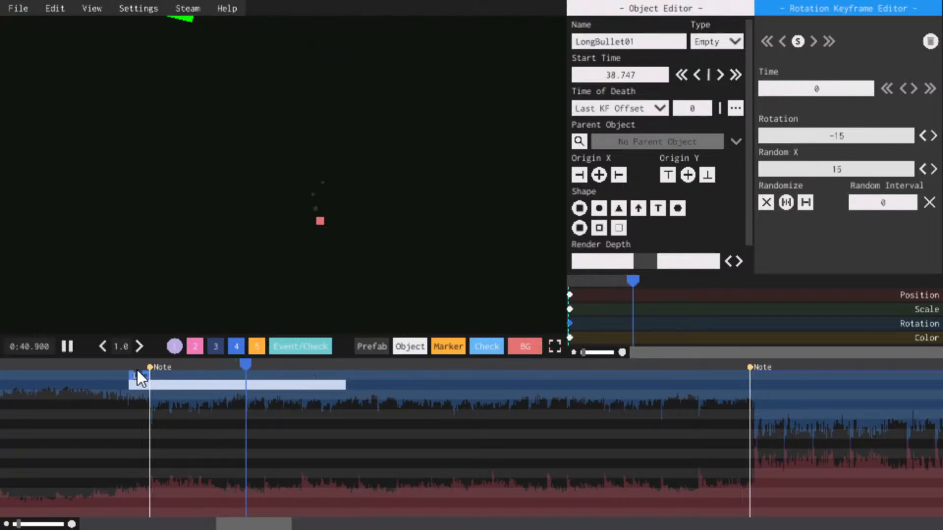
click(119, 364)
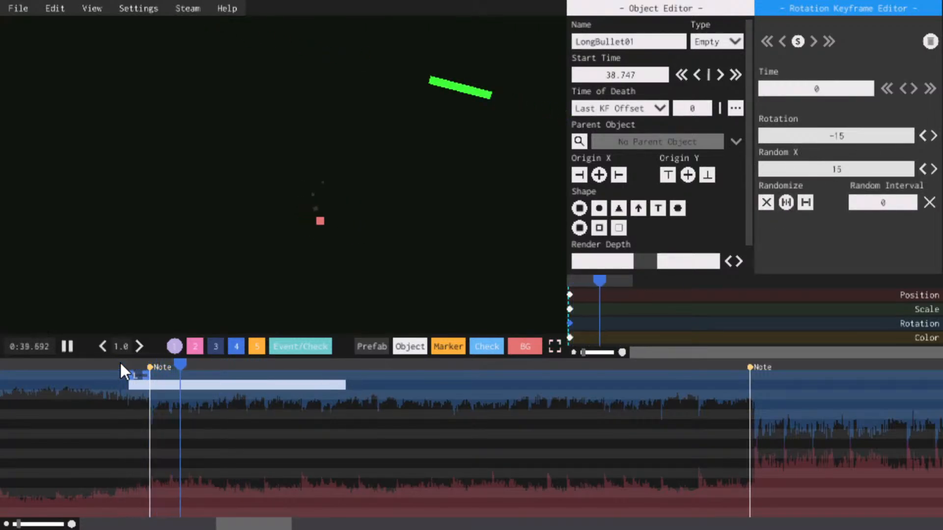
click(120, 363)
key(space)
key(space)
click(120, 363)
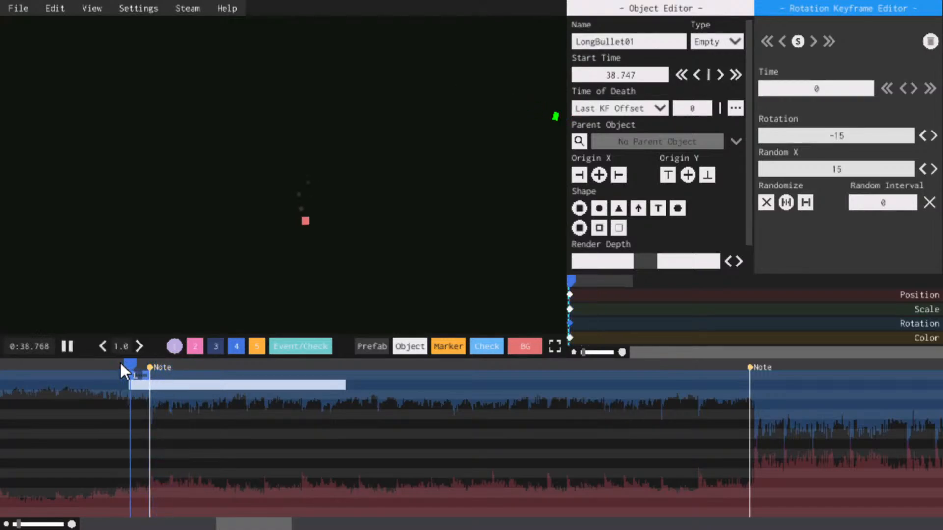
click(120, 363)
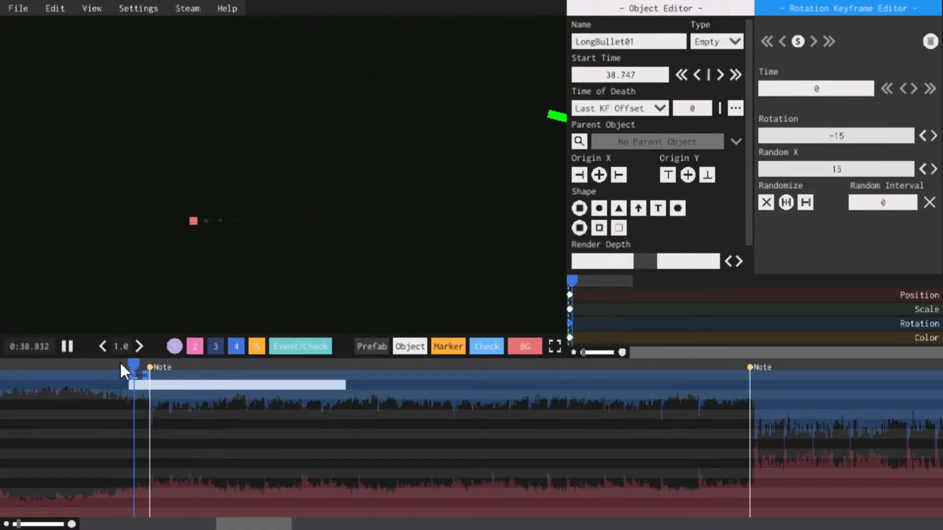
key(space)
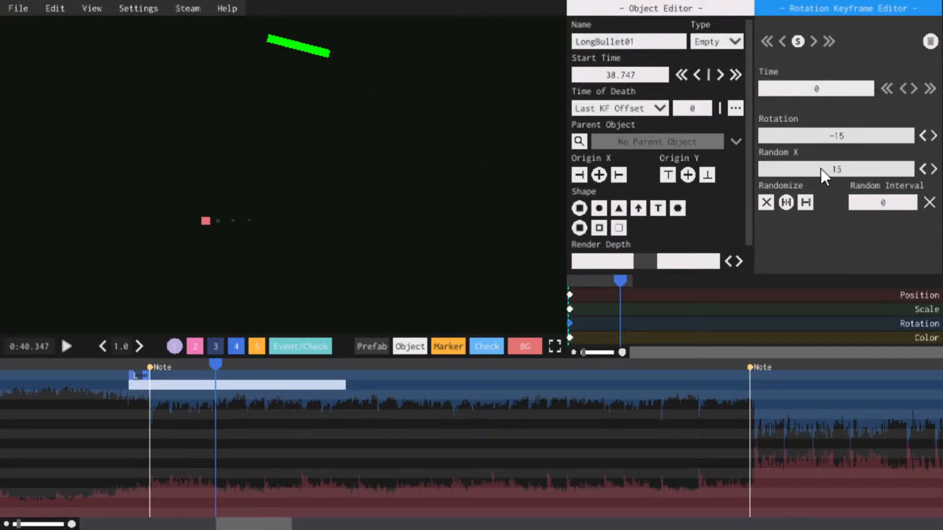
Clear LongBullet01's rotation randomization, set its rotation to 15 and randomize it again with Random X -15
click(766, 202)
double_click(836, 136)
key(BackSpace)
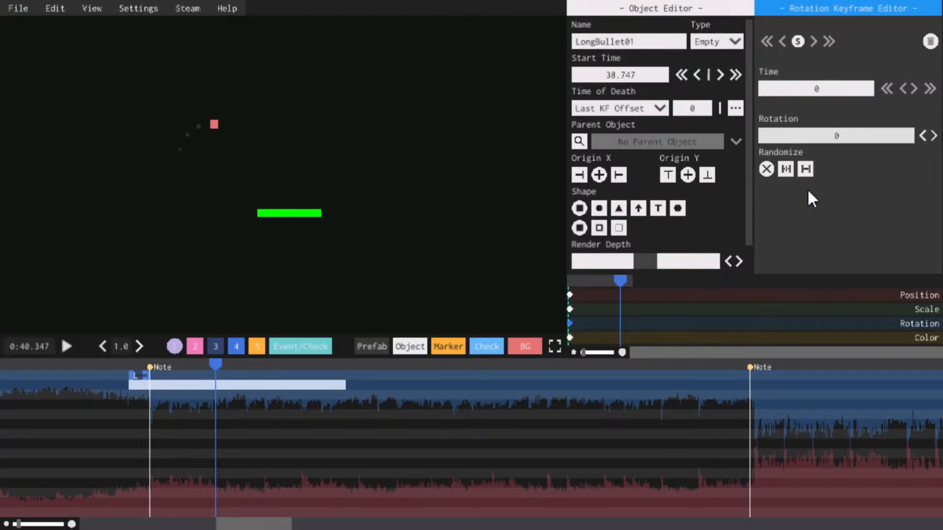
scroll(814, 135, up, 1)
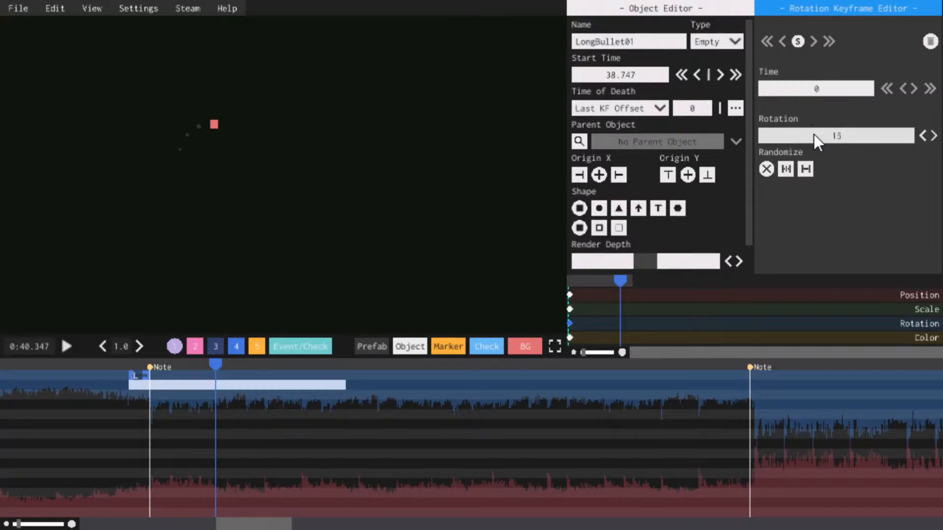
click(786, 169)
scroll(797, 170, down, 2)
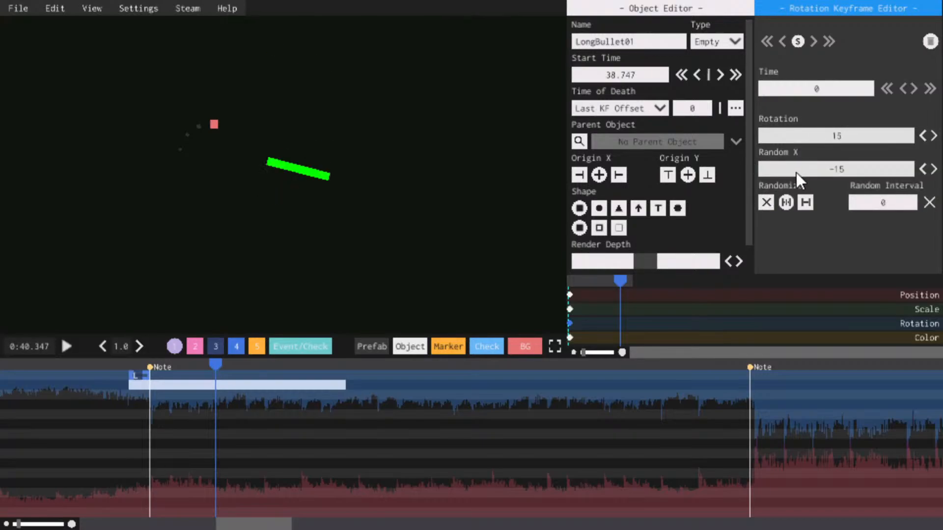
Replay the attack from before the note marker to check the revised random rotation
key(space)
click(123, 361)
key(space)
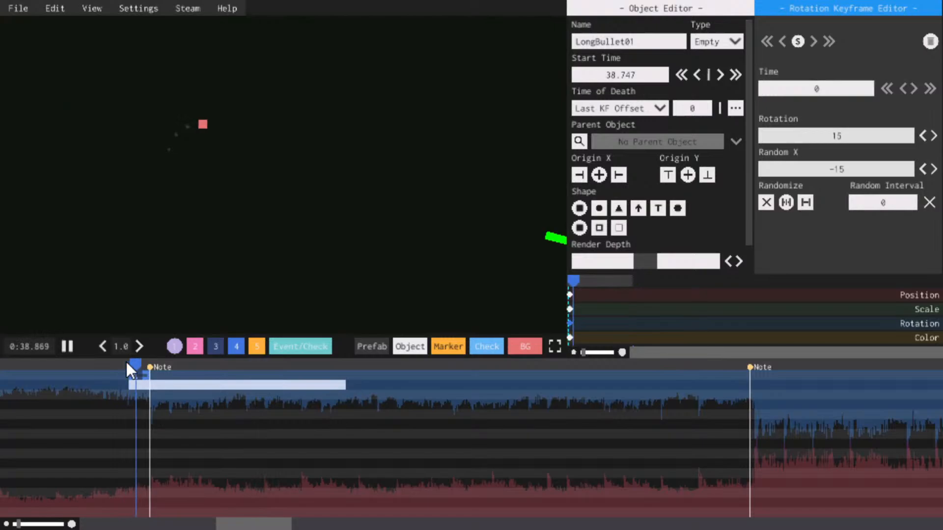
key(space)
key(space)
key(space)
Replay the bullet's flight with both objects selected, reselect the parent LongBullet01, and play on to examine the variation in its path
ctrl+click(162, 384)
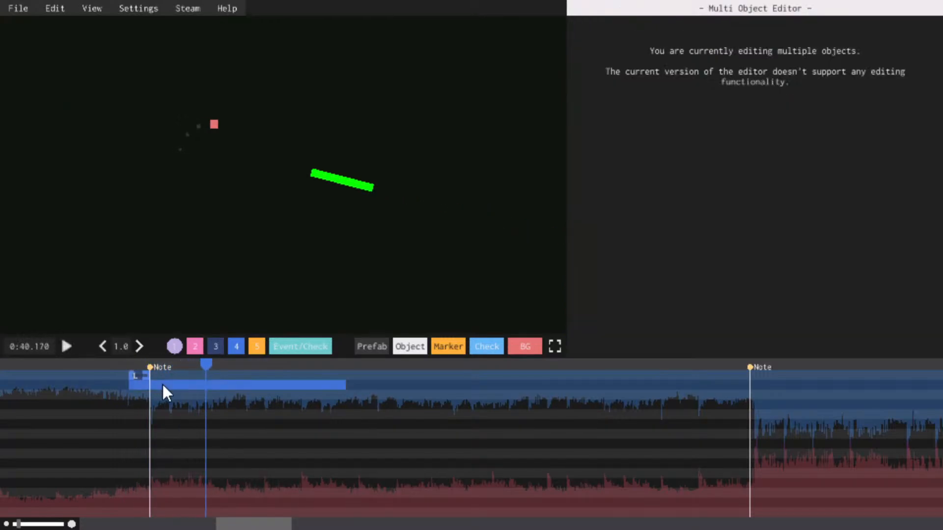
key(space)
key(space)
click(132, 362)
key(space)
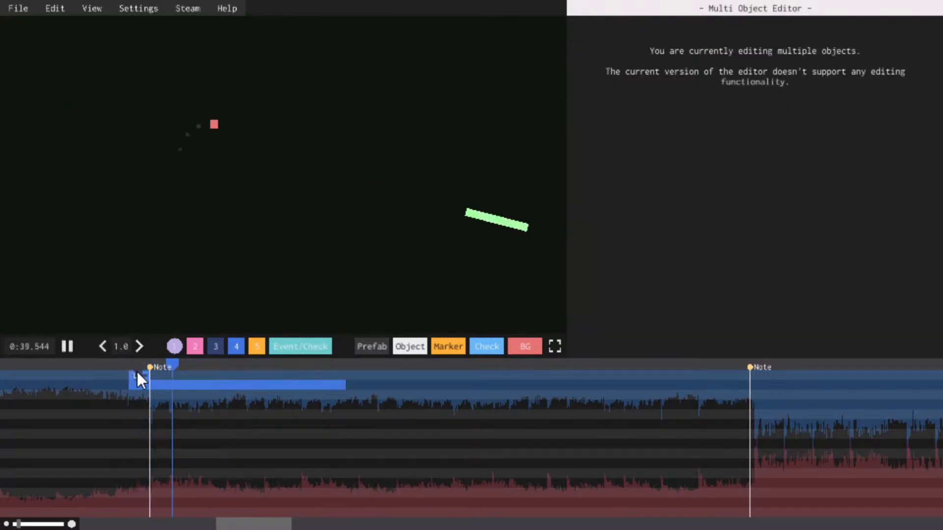
key(space)
click(135, 375)
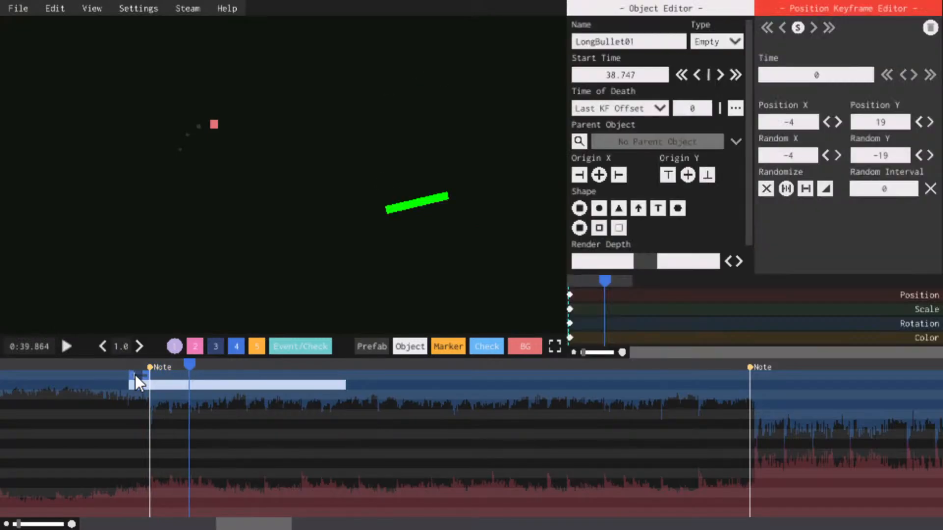
key(space)
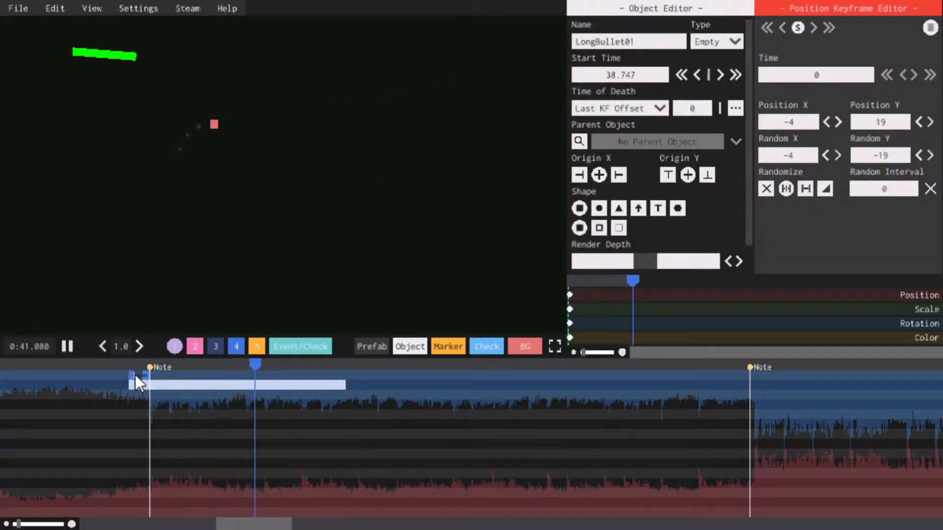
key(space)
Select LongBullet01 together with its bullet, replay the entrance, and place the playhead on the 39-second note marker
shift+click(166, 389)
click(119, 360)
key(space)
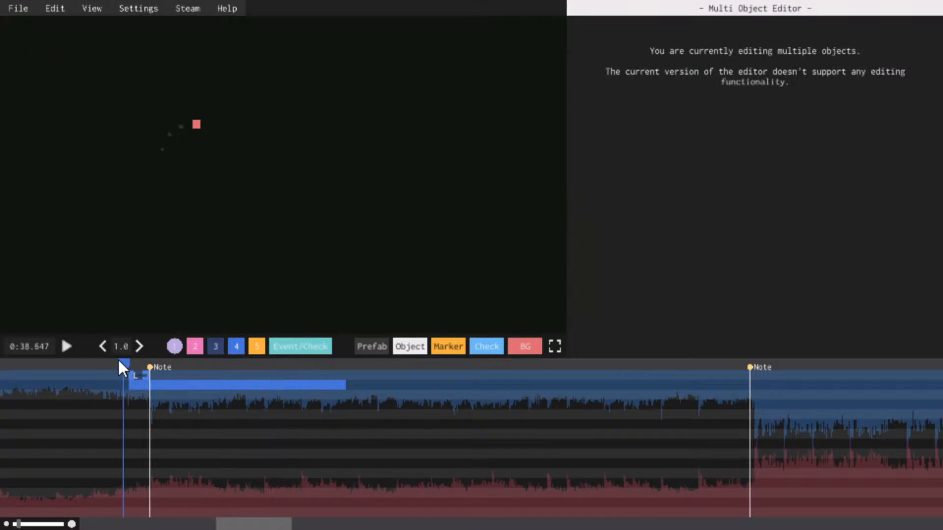
key(space)
key(space)
click(150, 367)
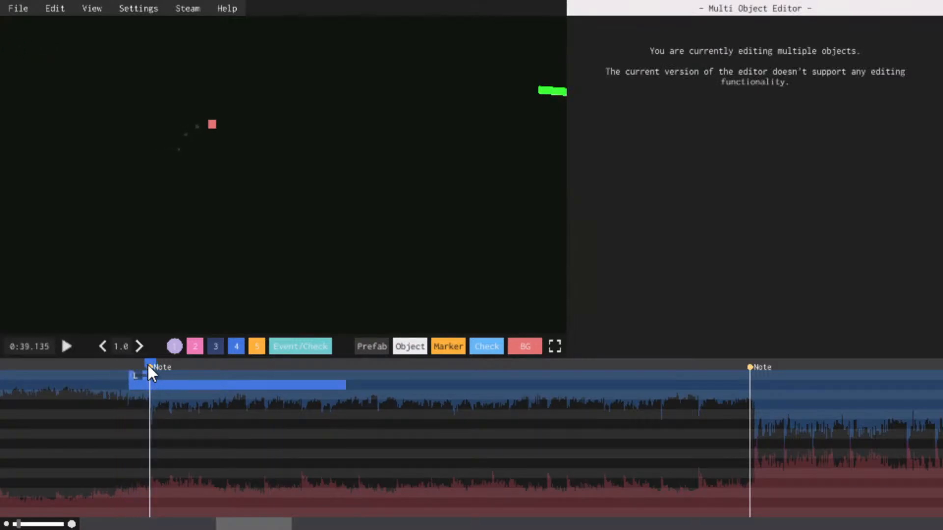
Select LongBullet01 together with its bullet, search the external prefabs for Ravage, and start a new external prefab from the selection
key(space)
key(space)
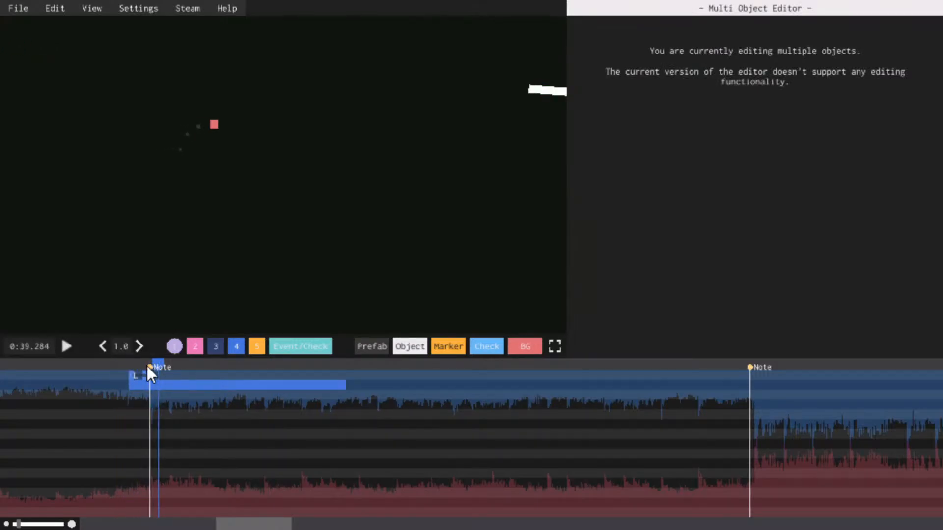
click(150, 367)
click(141, 382)
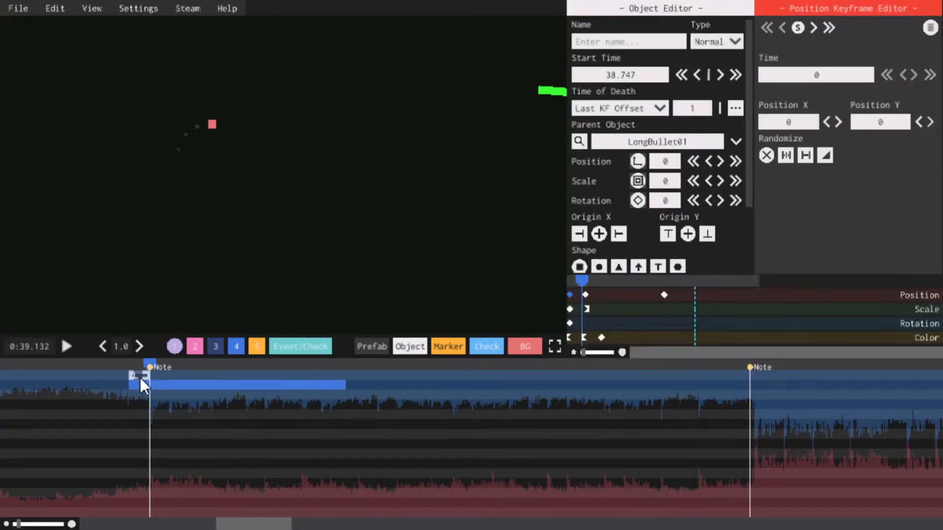
drag(141, 379, 354, 356)
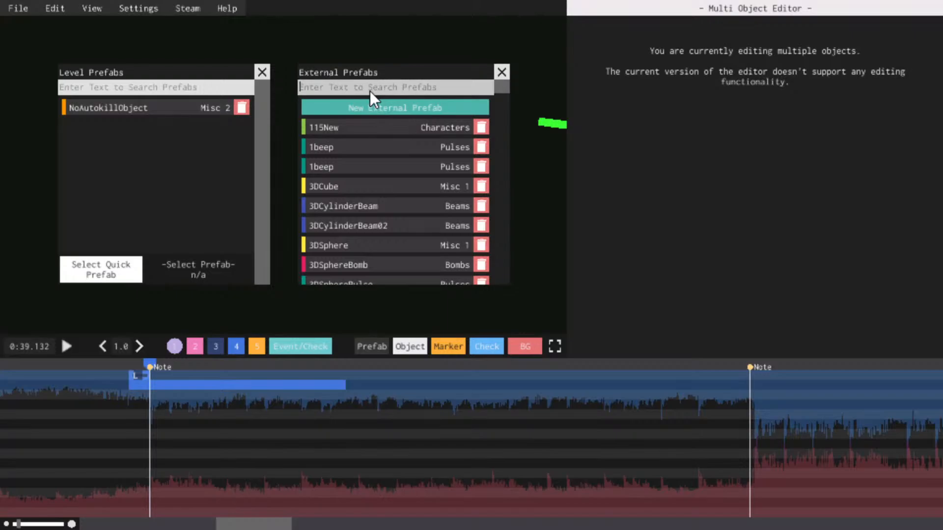
text(Ravage)
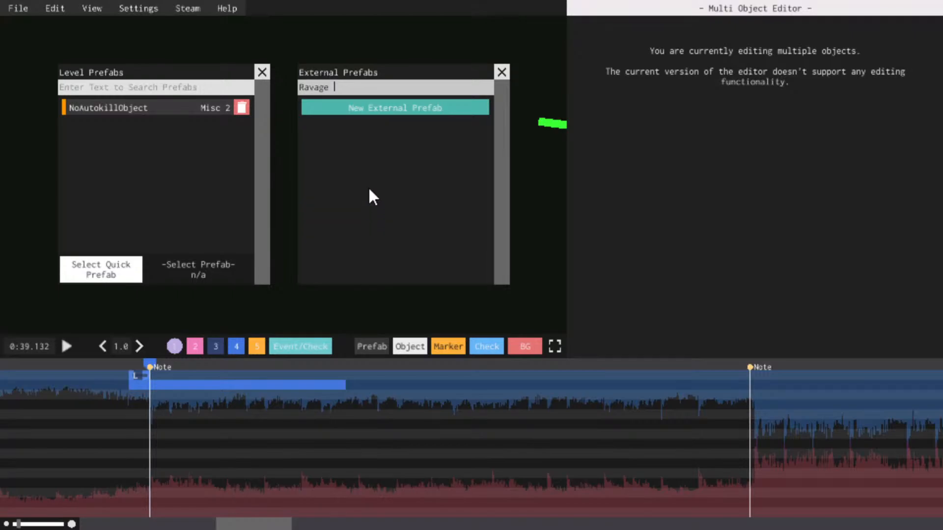
key(BackSpace)
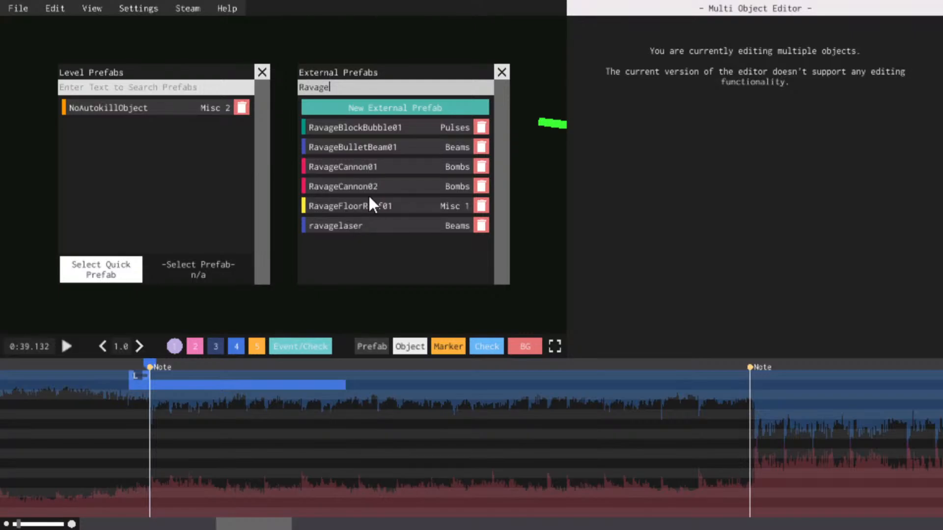
click(343, 108)
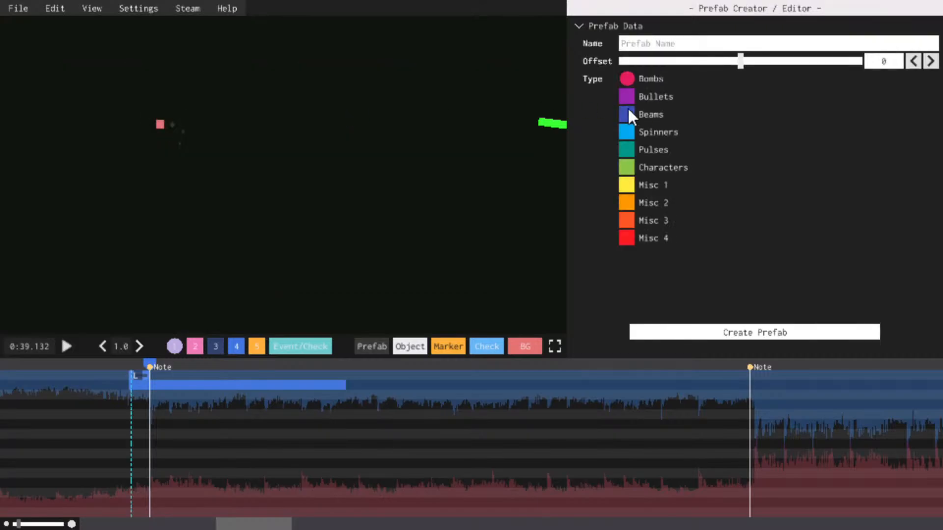
Create the external prefab RavageLongbullet01 with type Bullets and offset -0.37
click(721, 43)
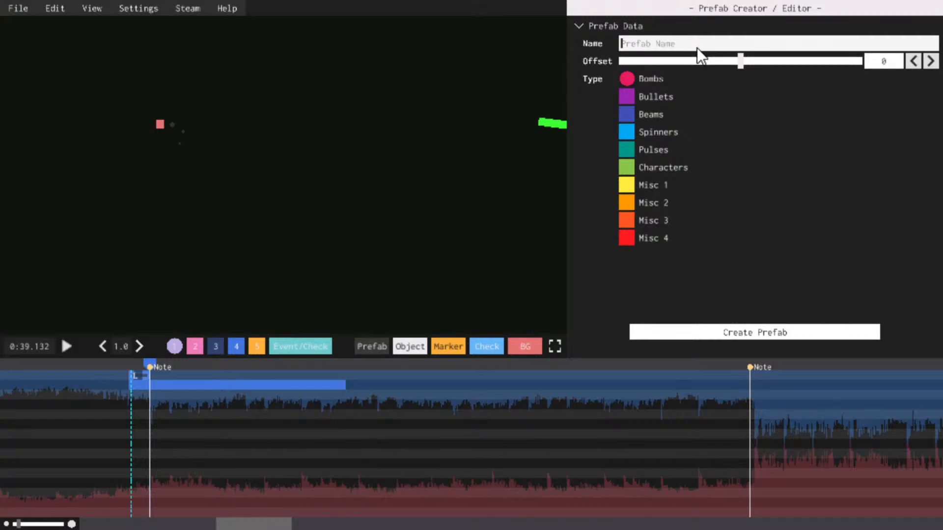
text(Ravage)
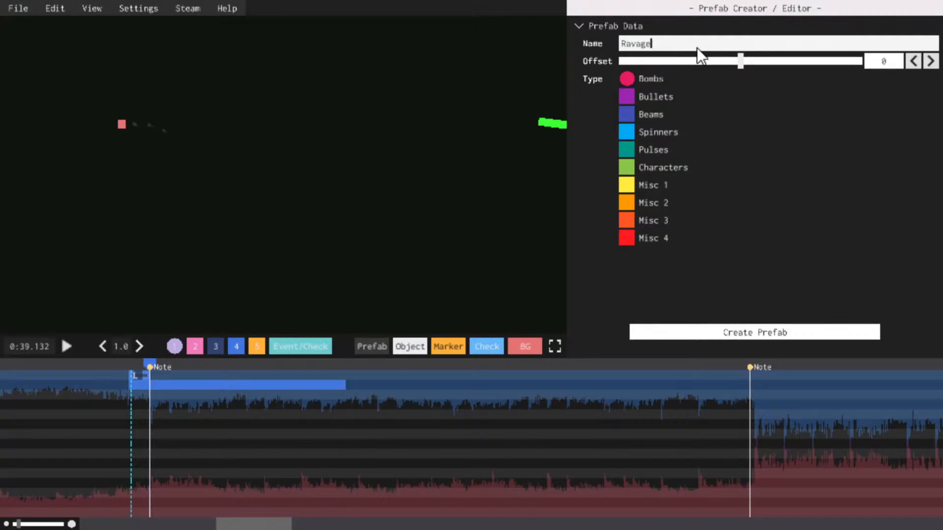
text(Longbullet01)
click(627, 96)
drag(741, 54, 748, 53)
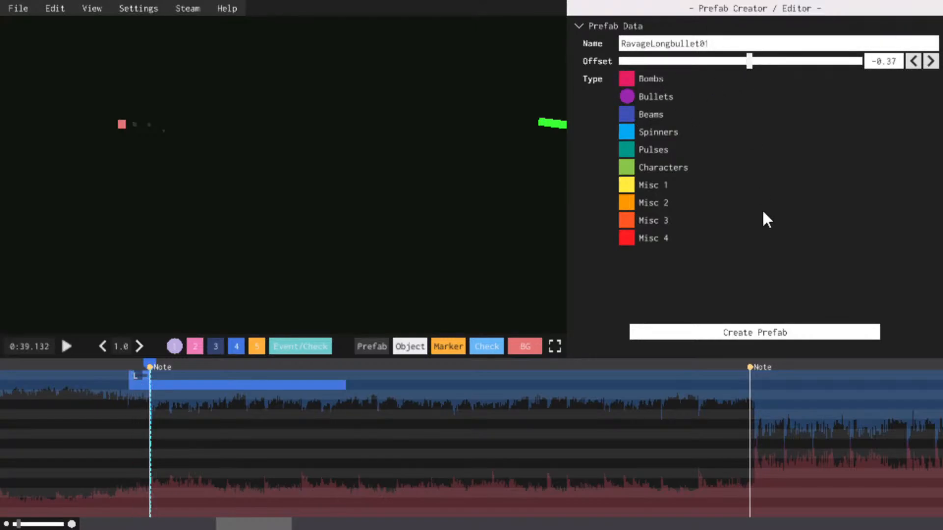
key(space)
key(space)
key(space)
key(space)
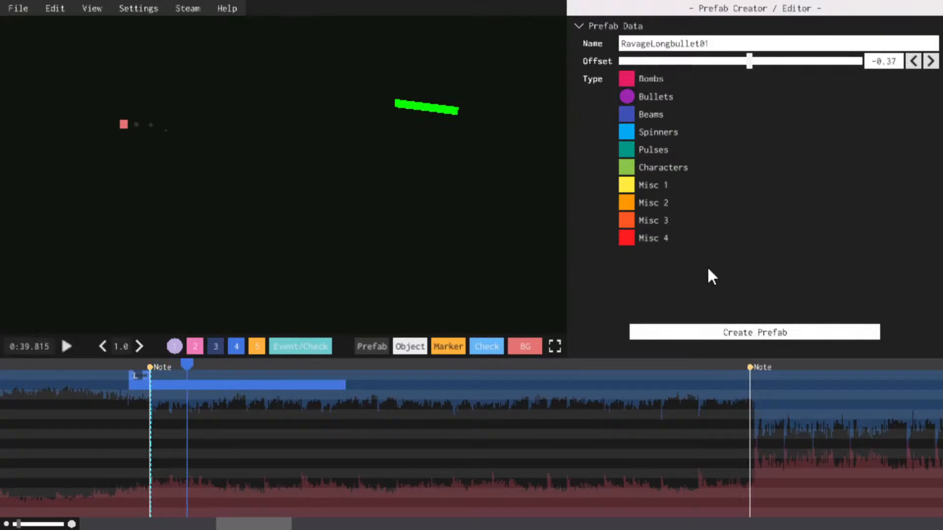
click(726, 332)
Import RavageLongbullet01 into the level prefabs and assign it as the quick prefab
click(373, 347)
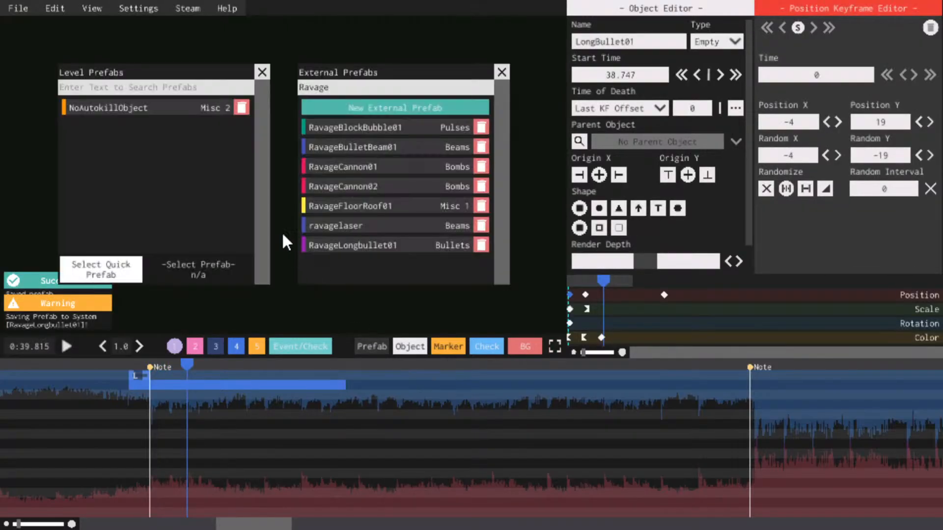
click(350, 245)
click(120, 265)
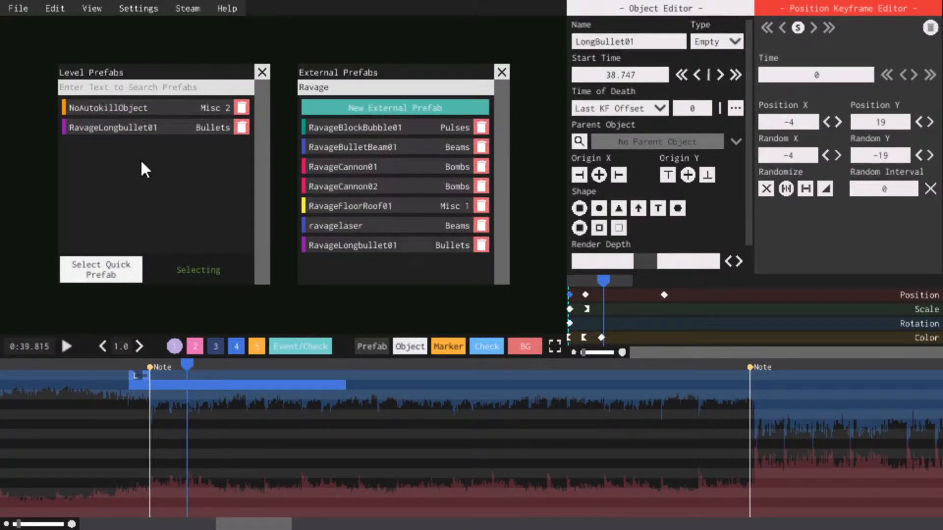
click(135, 126)
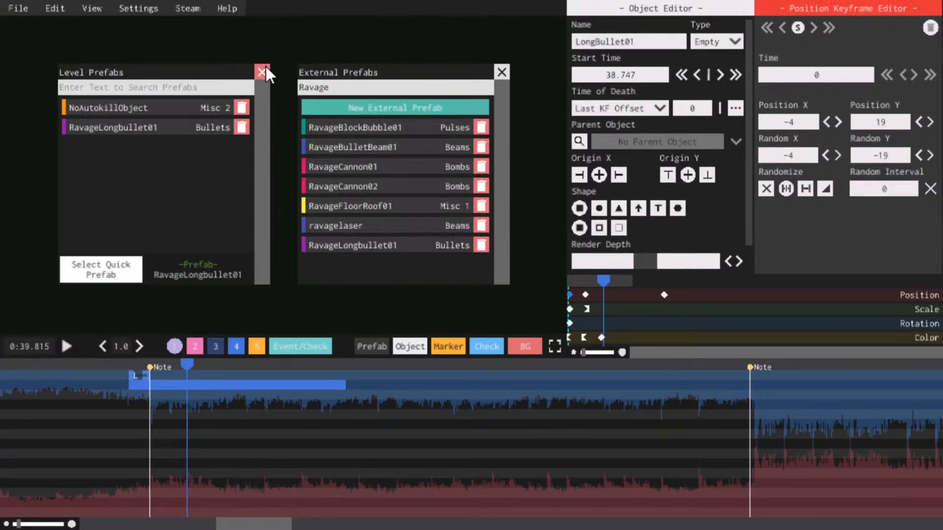
click(265, 69)
click(182, 383)
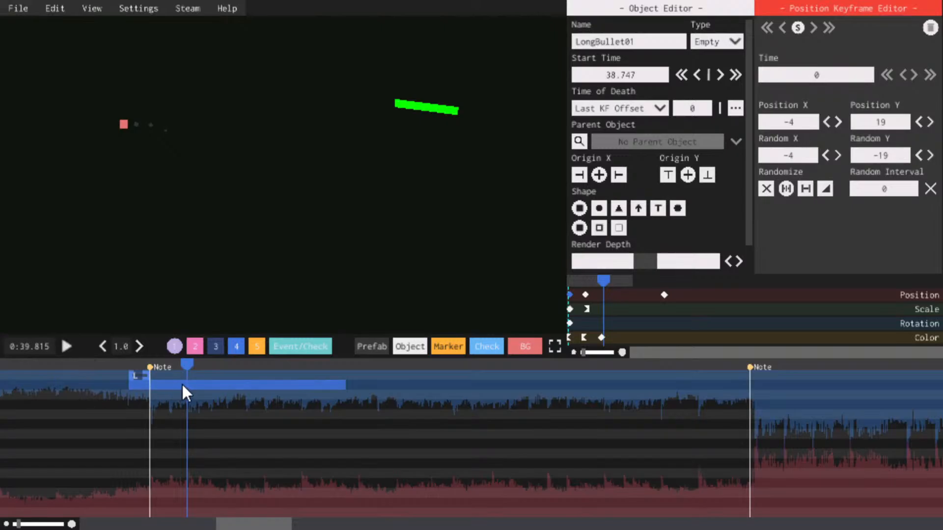
click(364, 345)
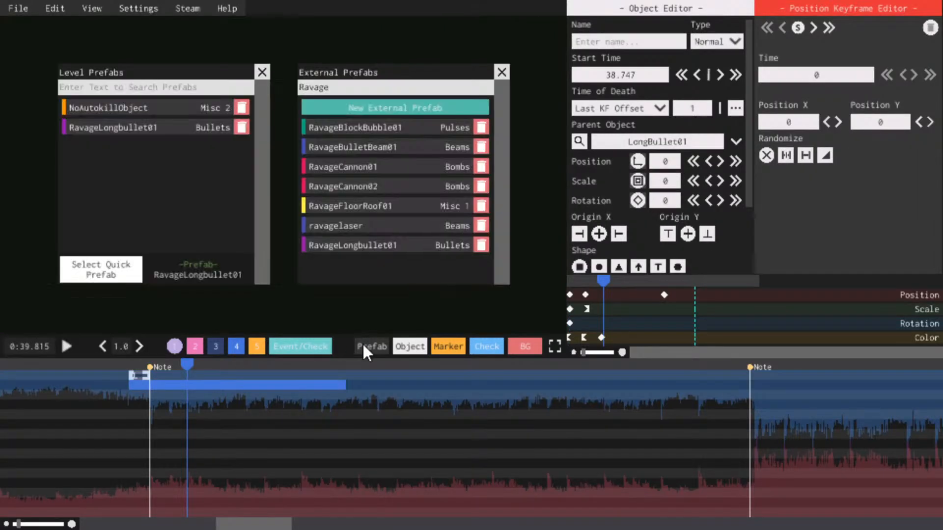
click(261, 69)
Slow playback to 0.5 and place RavageLongbullet01 instances in time with the music from the 39-second note marker to about 42 seconds
key(space)
click(119, 364)
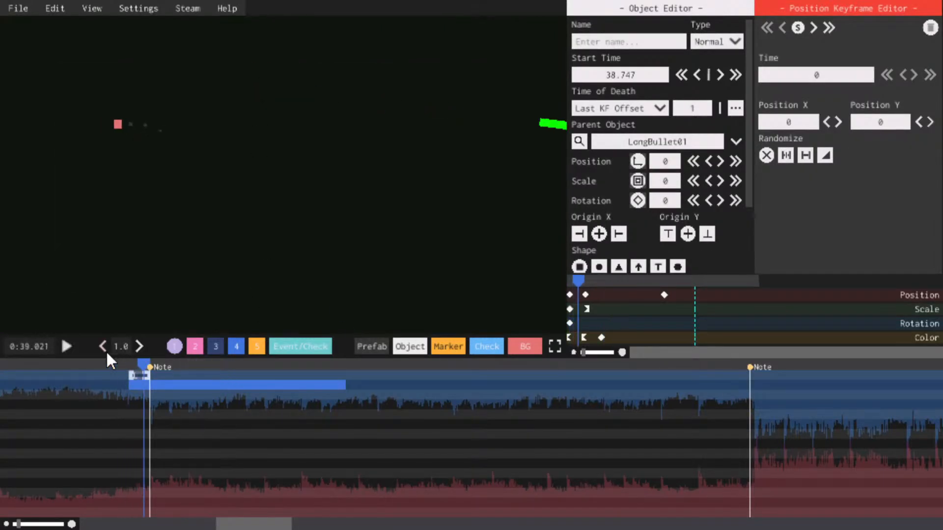
click(103, 346)
key(space)
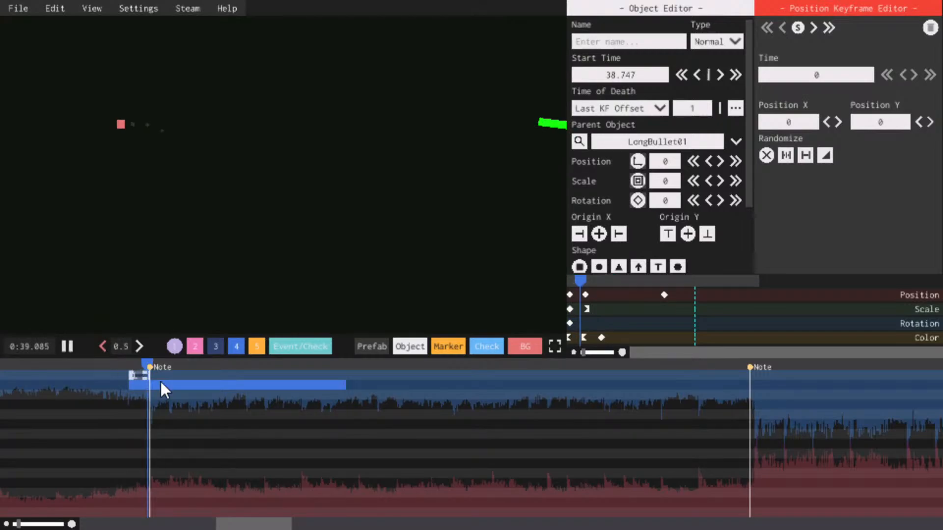
click(129, 368)
key(space)
key(space)
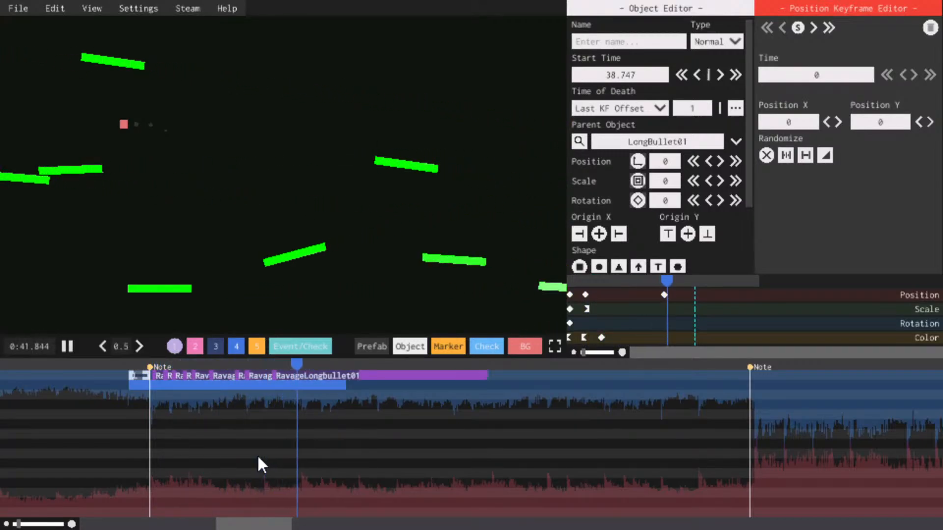
key(space)
Delete the last RavageLongbullet01 instance and replay the remaining ones from about 40 seconds
click(339, 386)
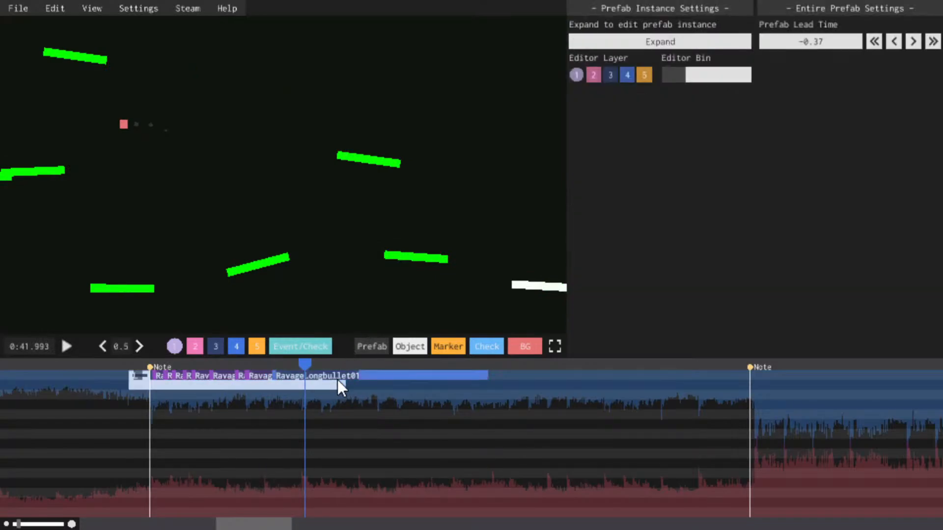
click(337, 379)
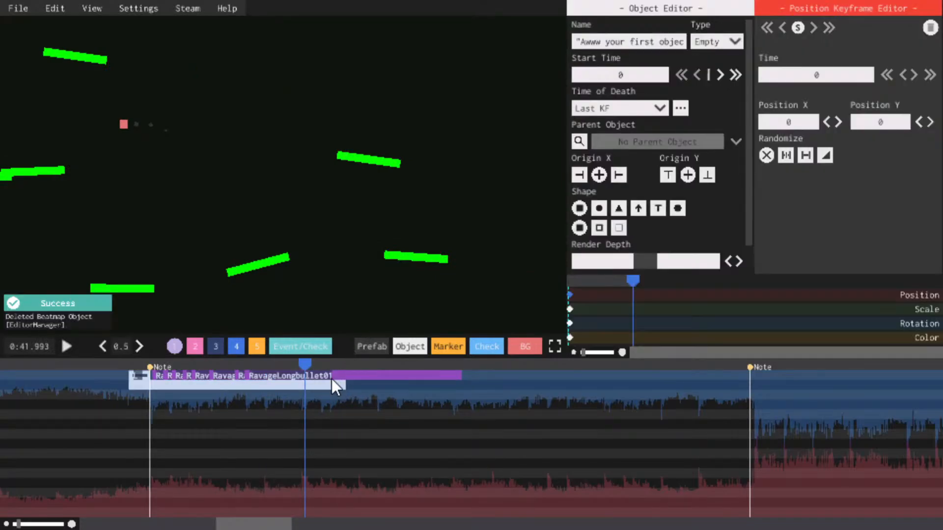
click(219, 364)
key(space)
click(216, 364)
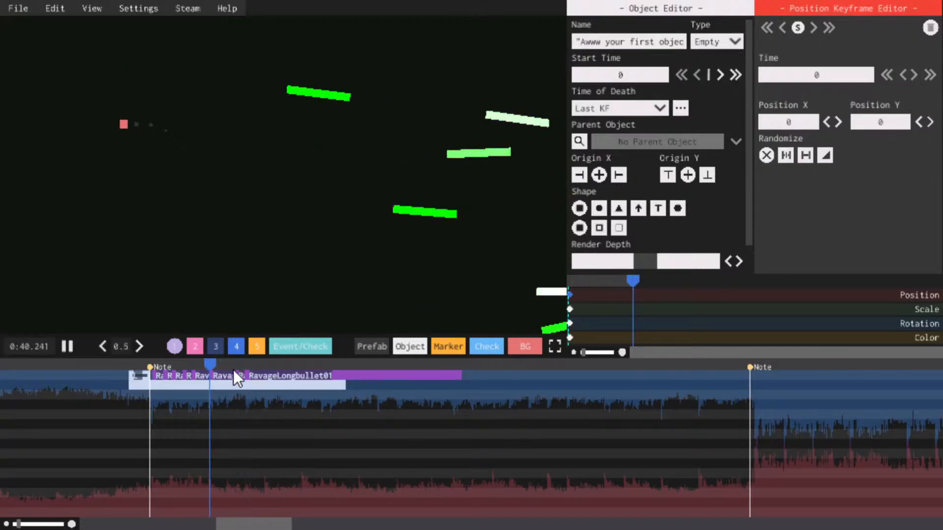
key(space)
Delete the three latest remaining RavageLongbullet01 instances from the timeline
click(280, 374)
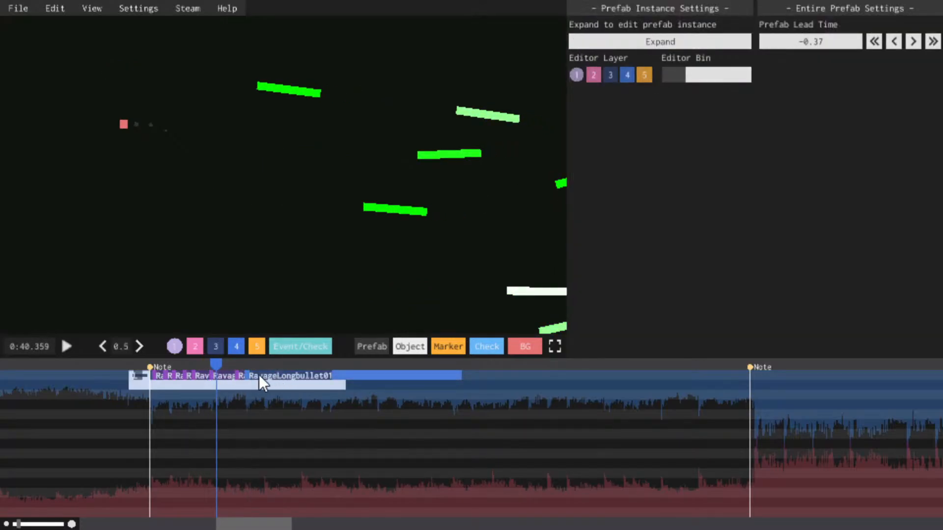
click(258, 375)
key(Delete)
click(245, 375)
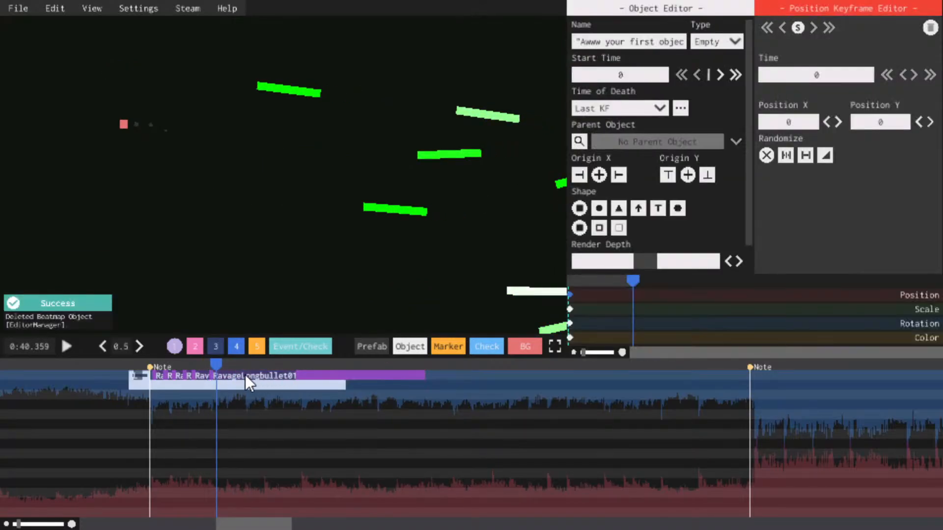
key(Delete)
click(217, 376)
key(Delete)
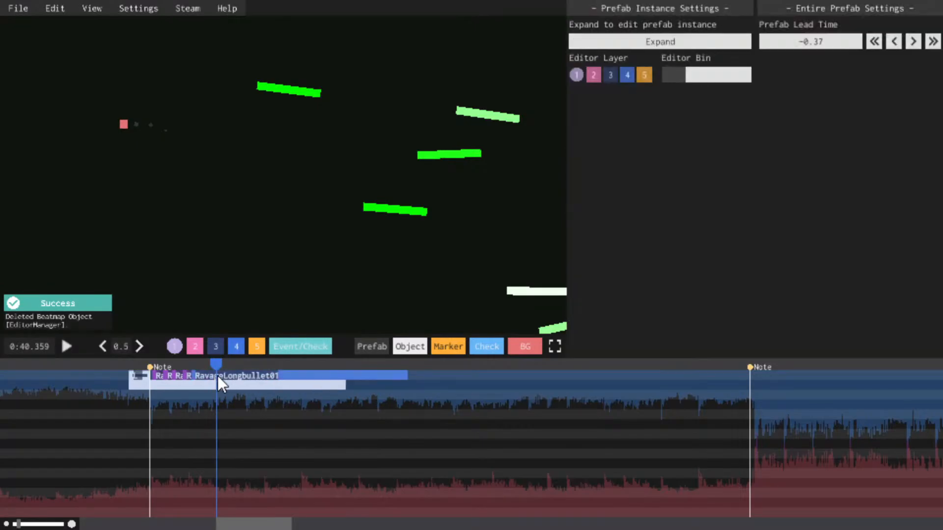
Replay the opening bullets from just after the note marker to check their timing, and delete the last RavageLongbullet01 instance
click(161, 363)
key(space)
key(space)
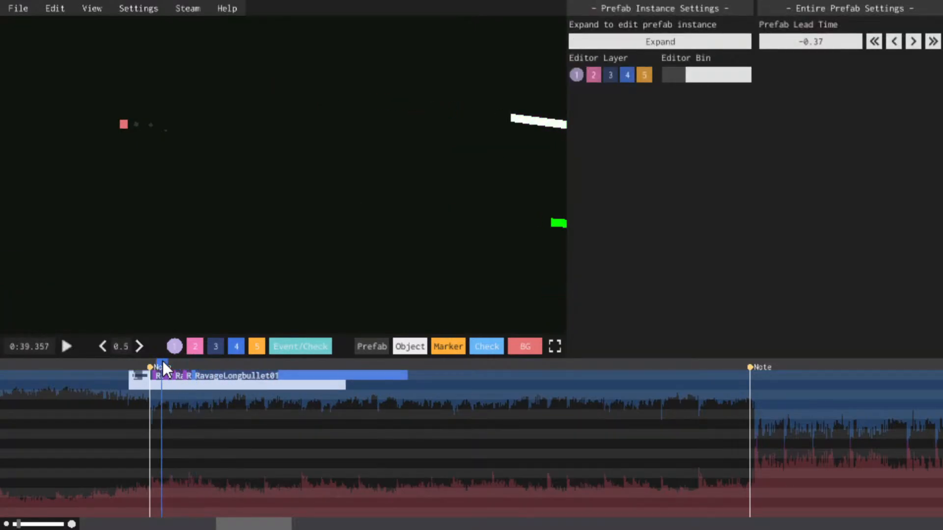
key(space)
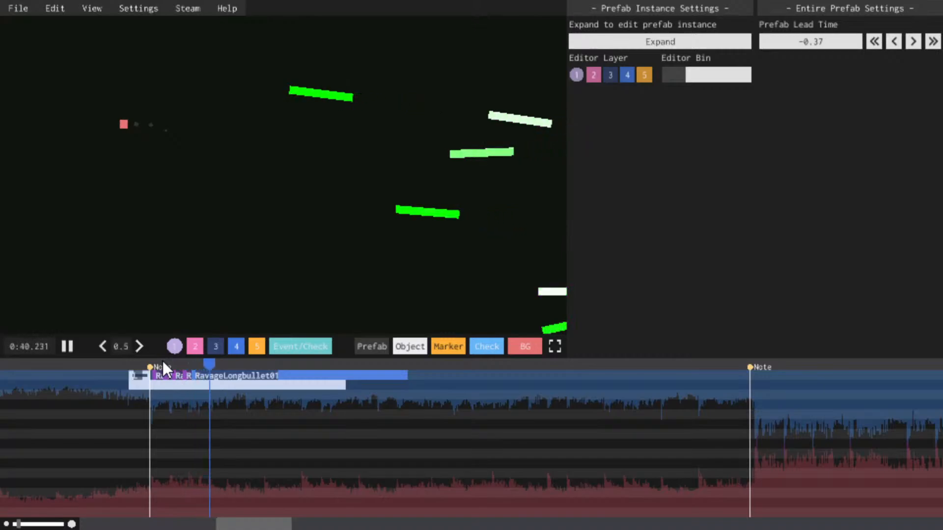
key(space)
key(space)
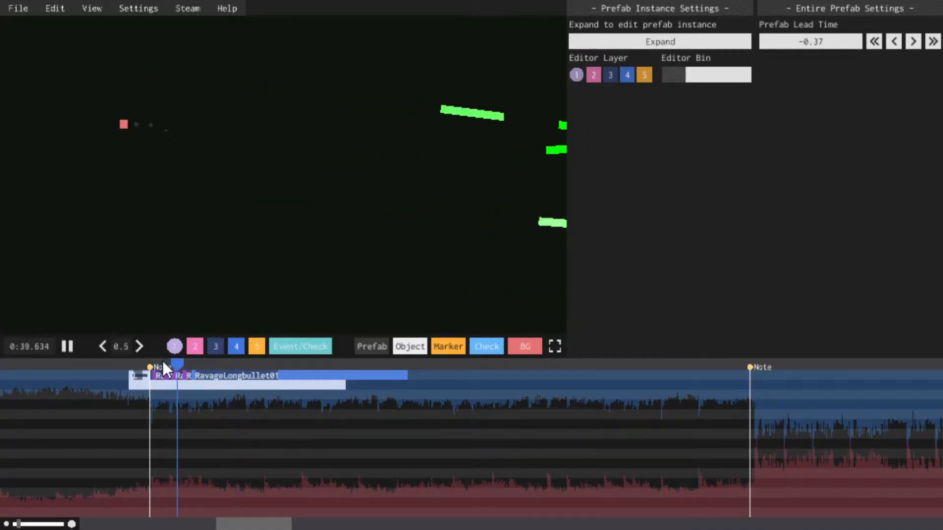
key(space)
key(space)
key(space)
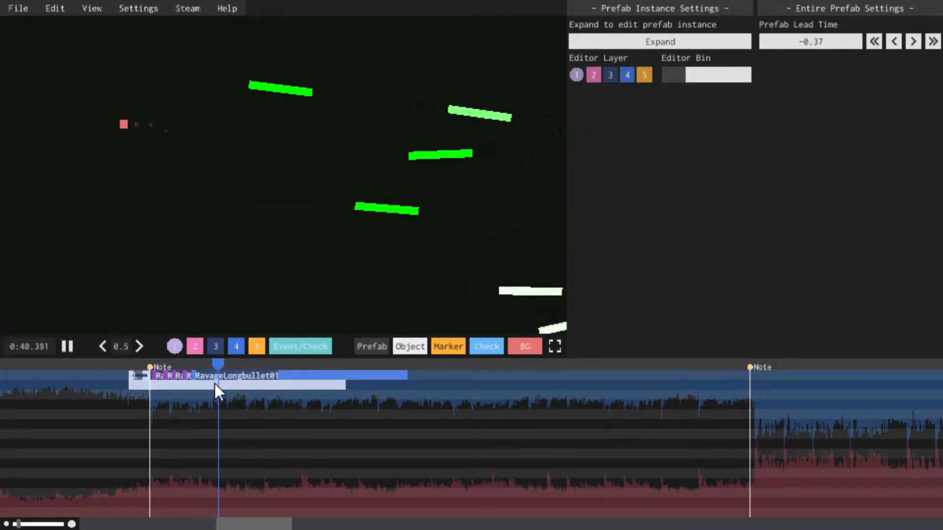
click(214, 385)
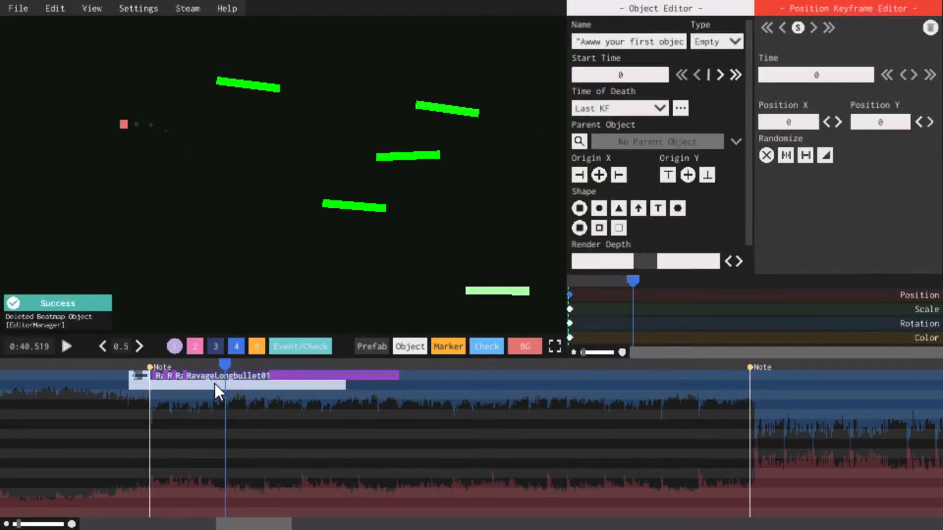
Play on from about 39.6 seconds and place new RavageLongbullet01 instances in time with the music up to about 43 seconds
click(179, 367)
key(space)
key(space)
key(space)
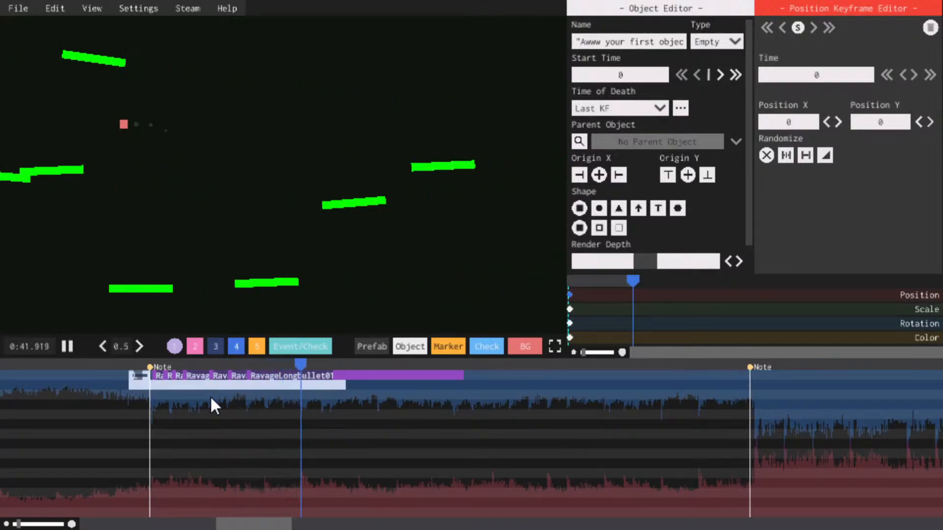
key(space)
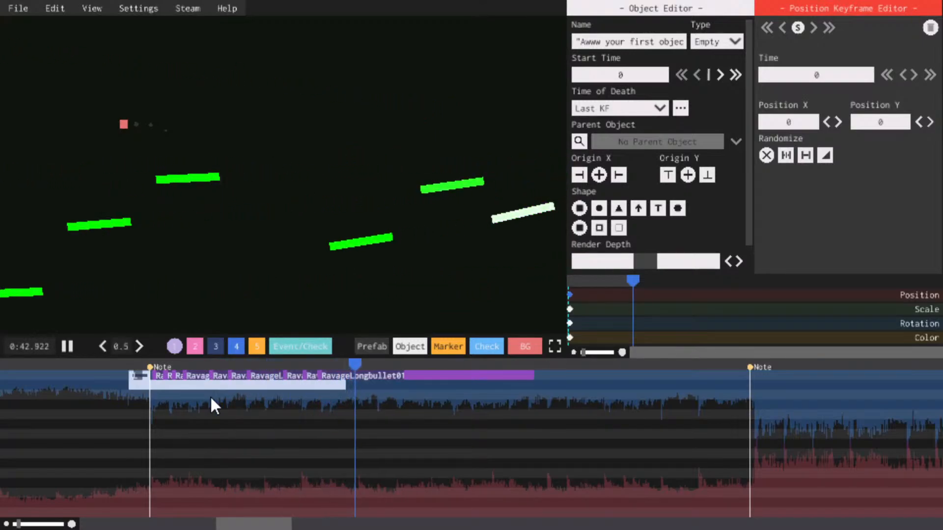
Replay the newest bullets from about 41.7 seconds, set the playback speed to 1.0, and replay the attack from before the note marker
click(288, 364)
key(space)
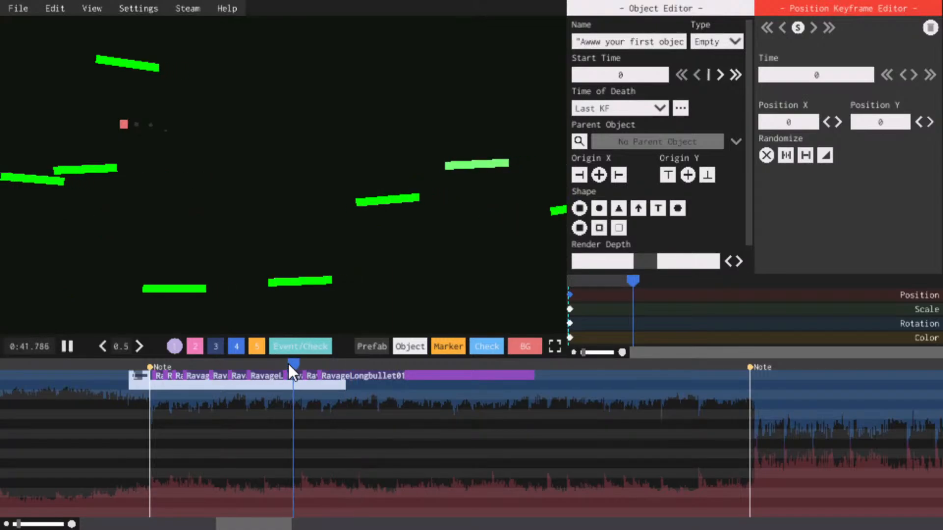
click(287, 364)
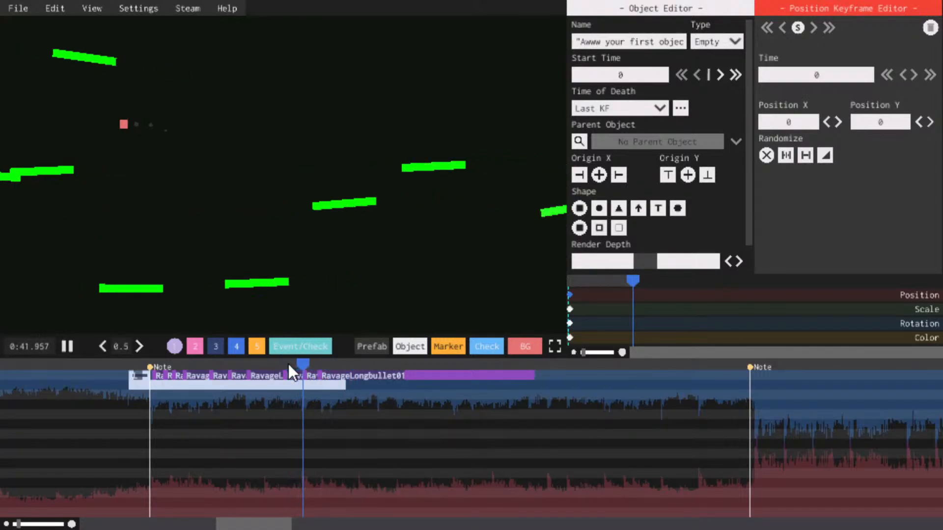
key(space)
scroll(119, 346, up, 1)
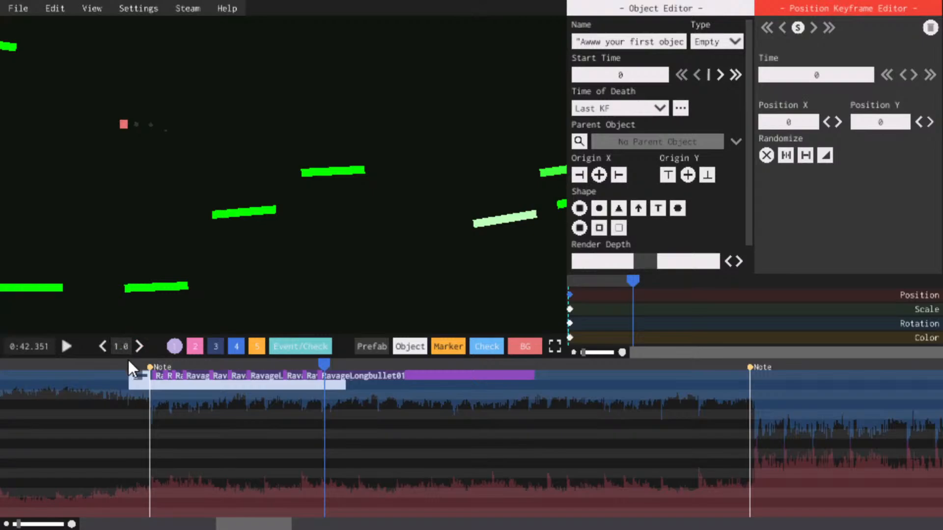
click(128, 361)
key(space)
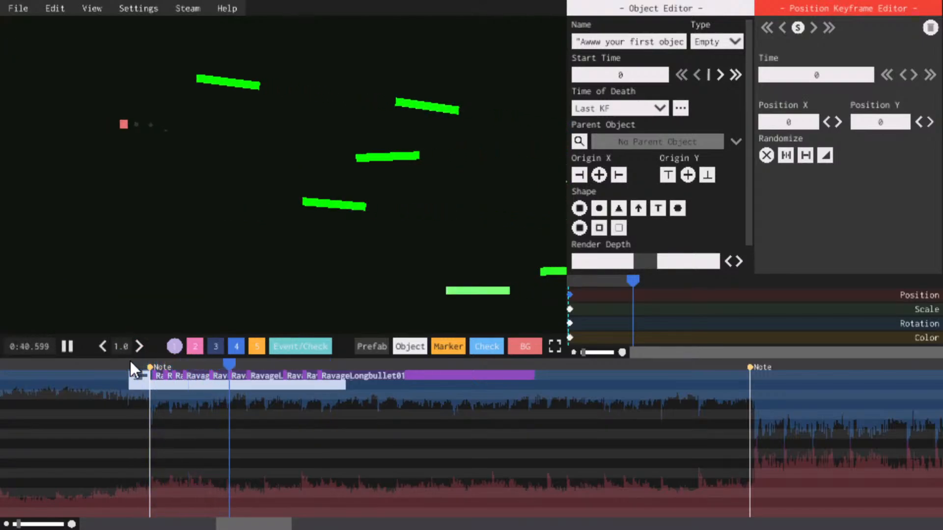
Replay the bullet attack from just before the note marker at normal speed, and recheck the newest bullets from about 41.8 seconds
click(130, 361)
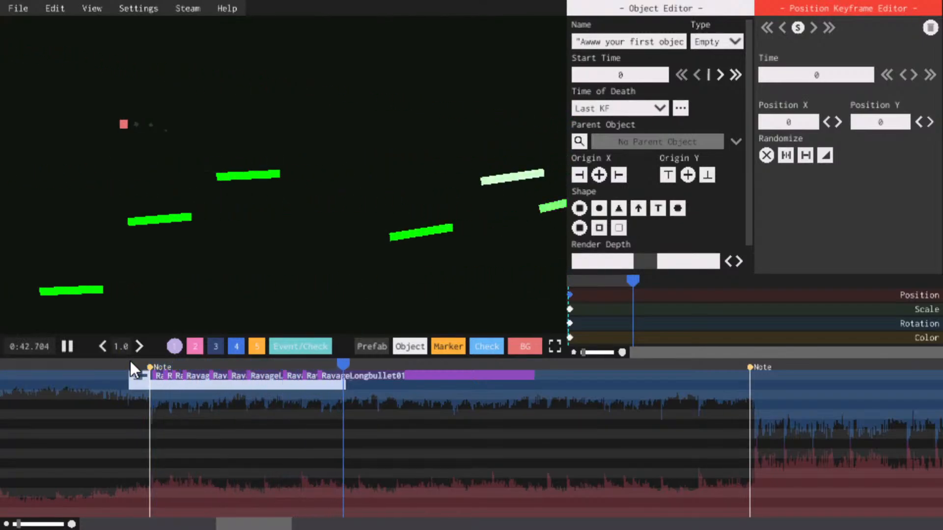
key(space)
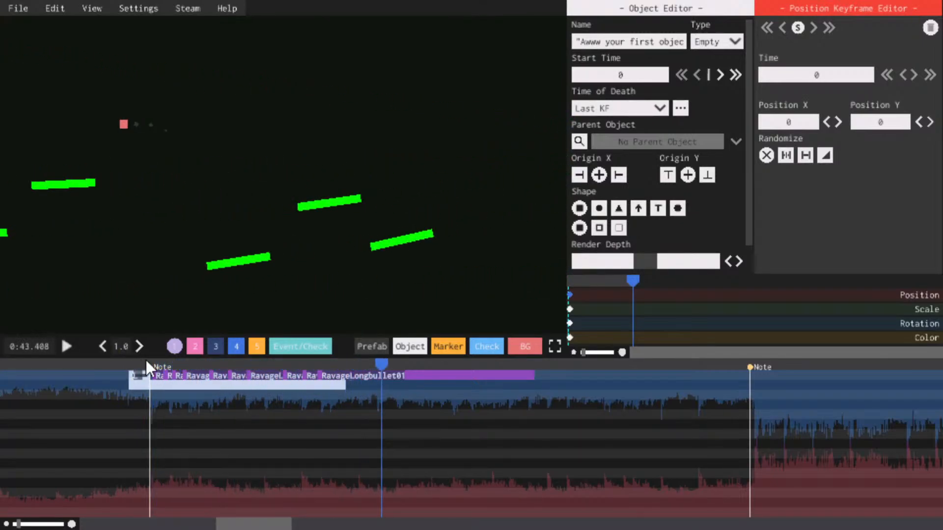
click(292, 369)
key(space)
key(space)
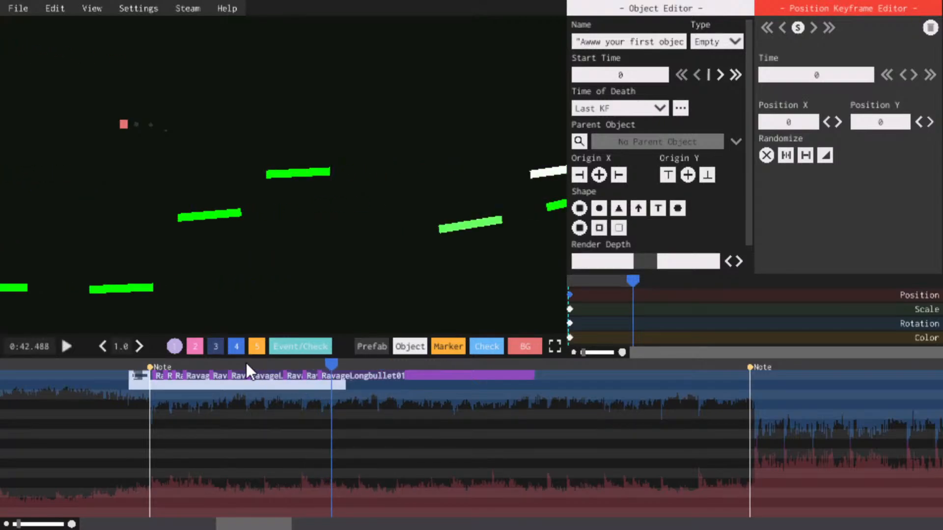
Set the playback speed to 0.5 and replay the newest bullets from about 41.9 seconds
click(104, 343)
key(space)
click(300, 363)
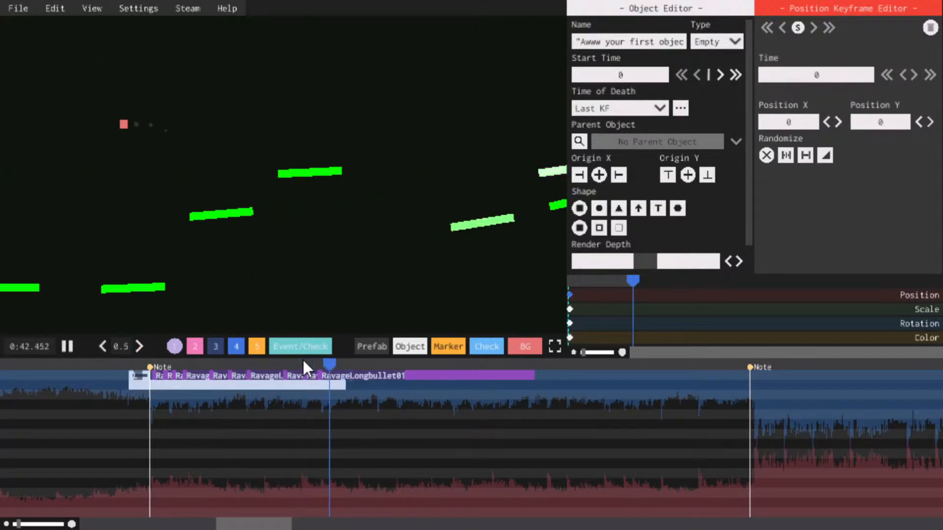
key(space)
click(302, 363)
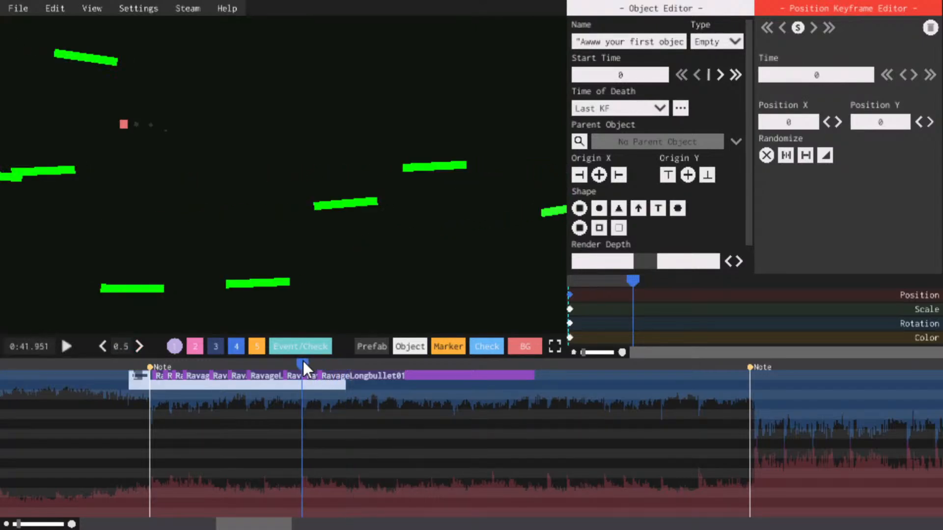
key(space)
key(space)
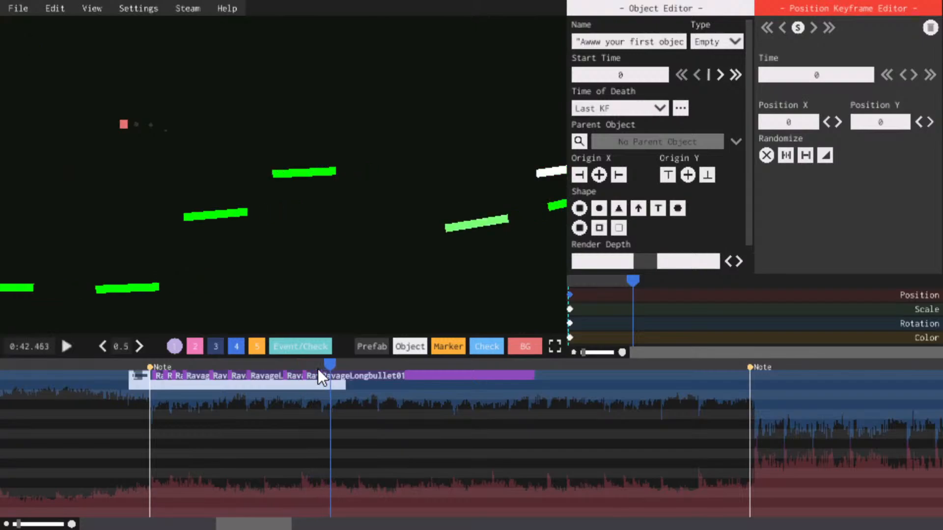
Replay the last RavageLongbullet01 instance from about 42.1 seconds and shift it slightly earlier on the timeline to match the music
click(339, 372)
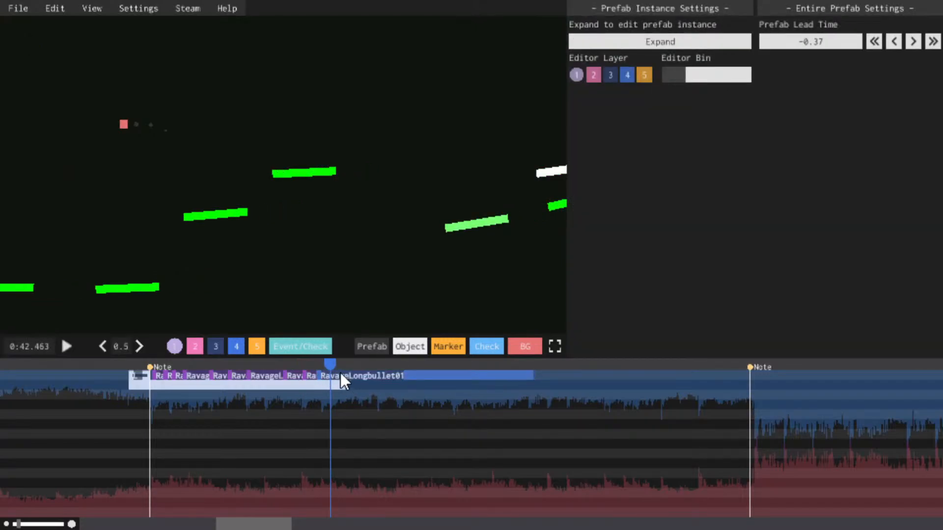
click(311, 362)
key(space)
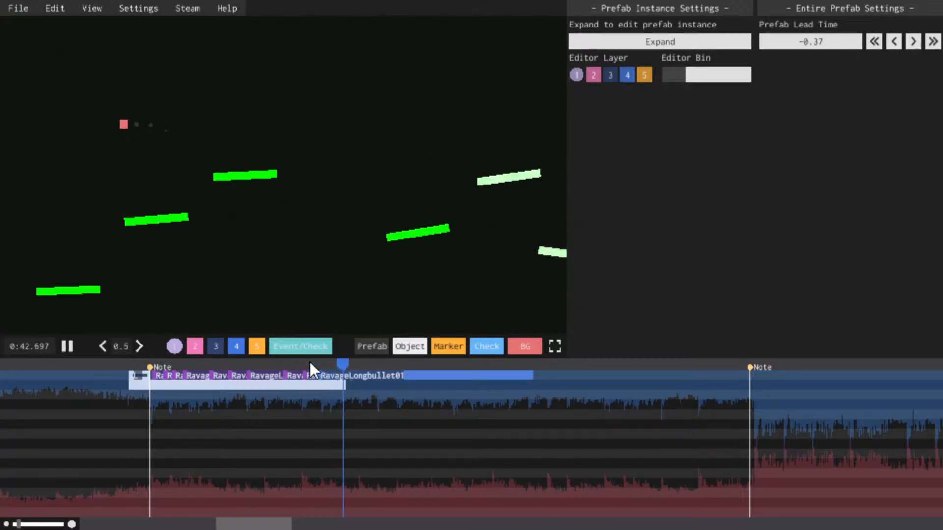
click(311, 363)
key(space)
key(space)
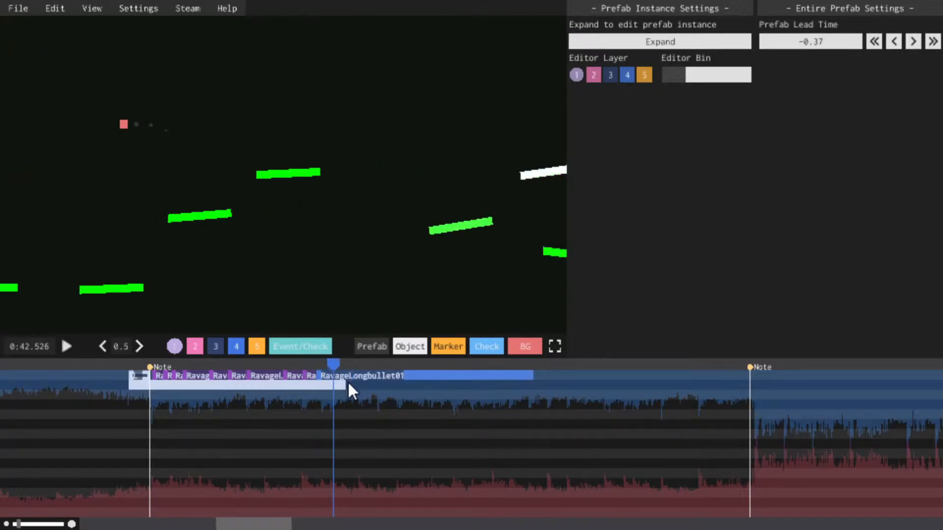
key(space)
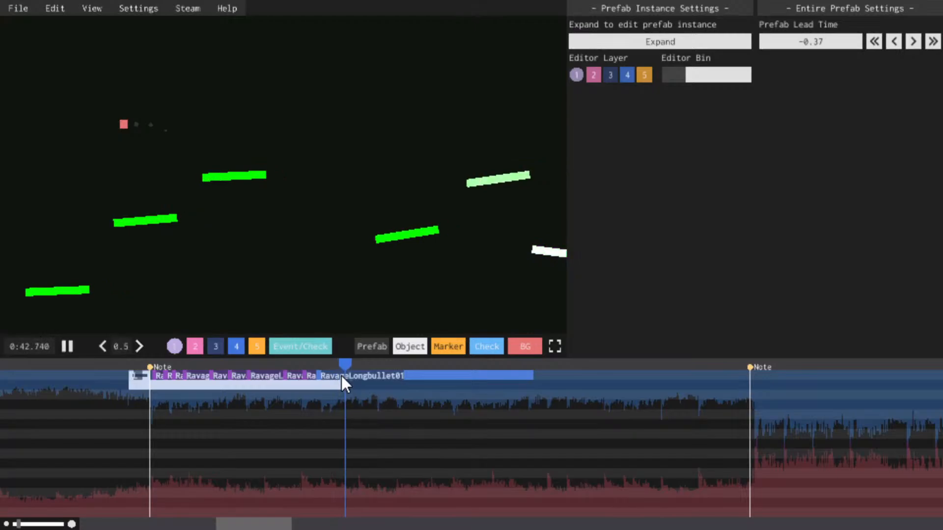
key(space)
key(space)
click(314, 364)
click(323, 368)
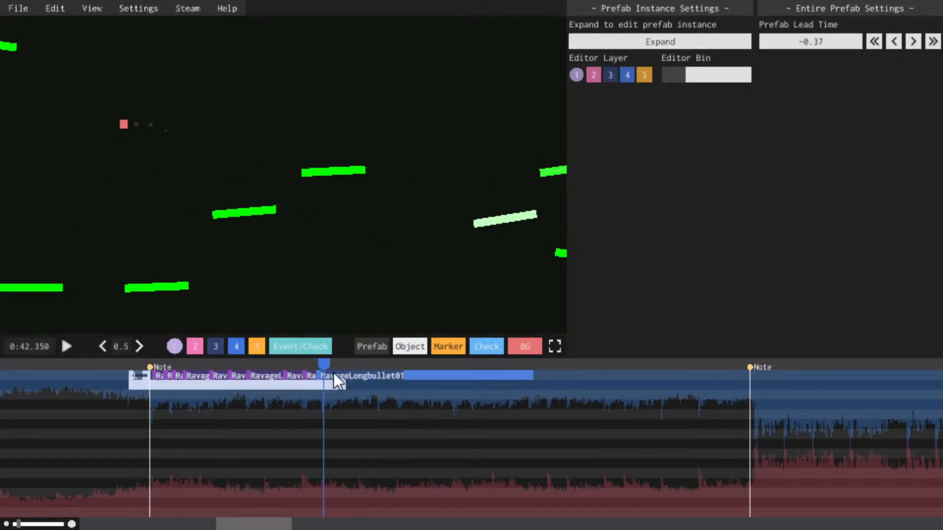
key(space)
key(space)
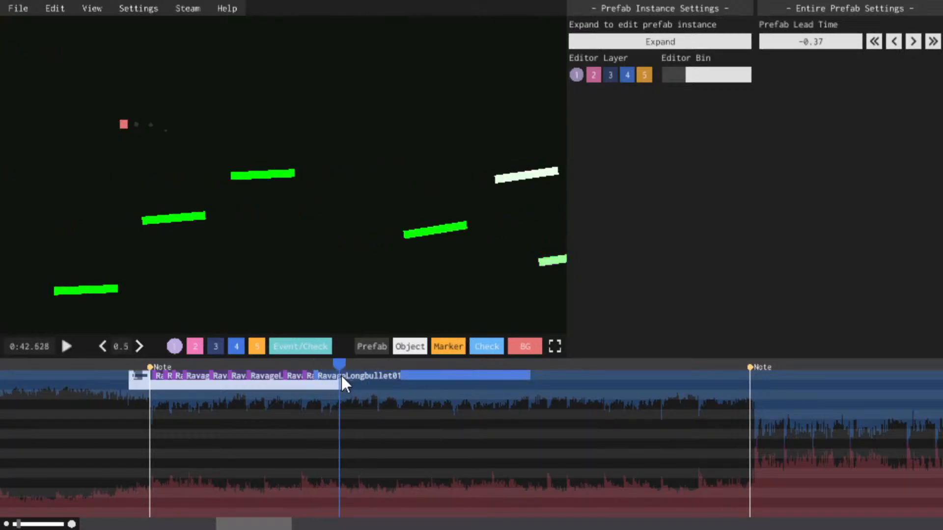
Check the shifted bullet's timing from about 42.1 seconds, and select the preceding bullet instance and the long object beneath the bullets
key(space)
key(space)
click(311, 362)
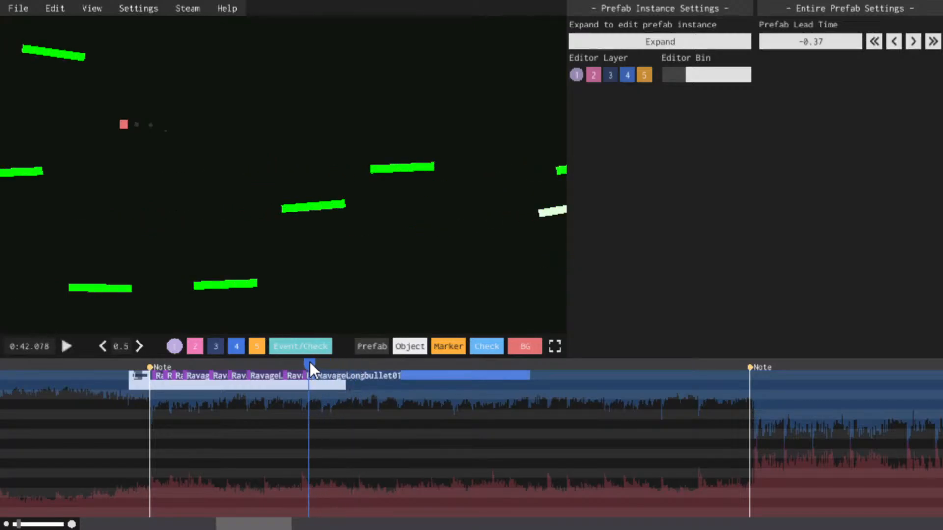
key(space)
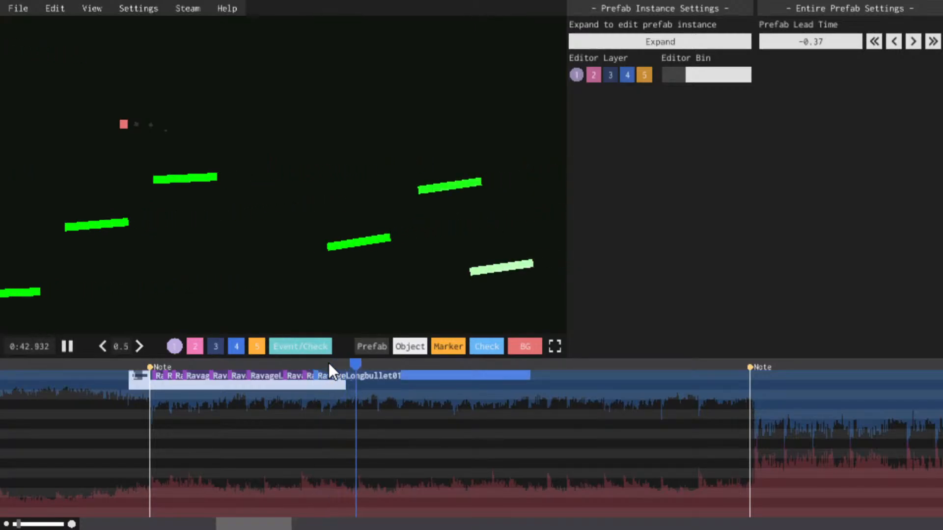
key(space)
click(305, 375)
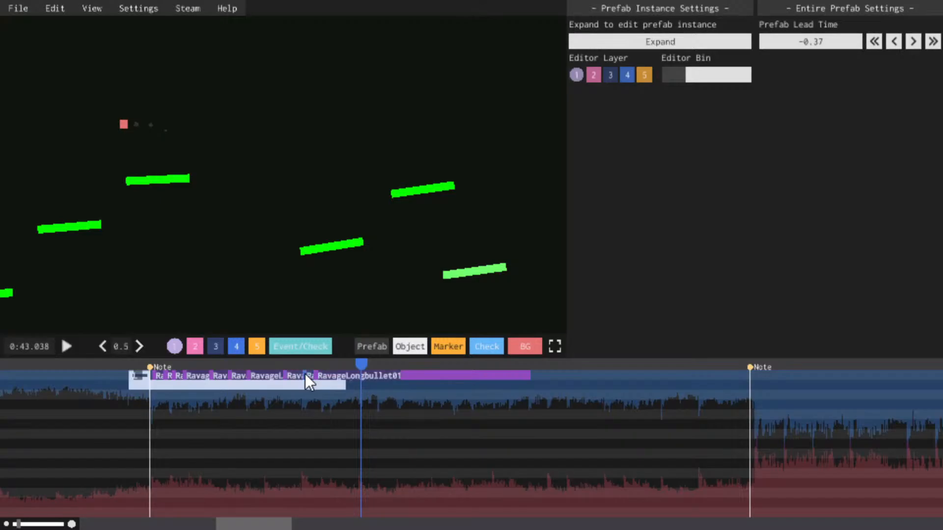
click(275, 384)
Replay the passage from about 42.1 to 43.7 seconds to compare the last bullet's entrance with the beat
key(space)
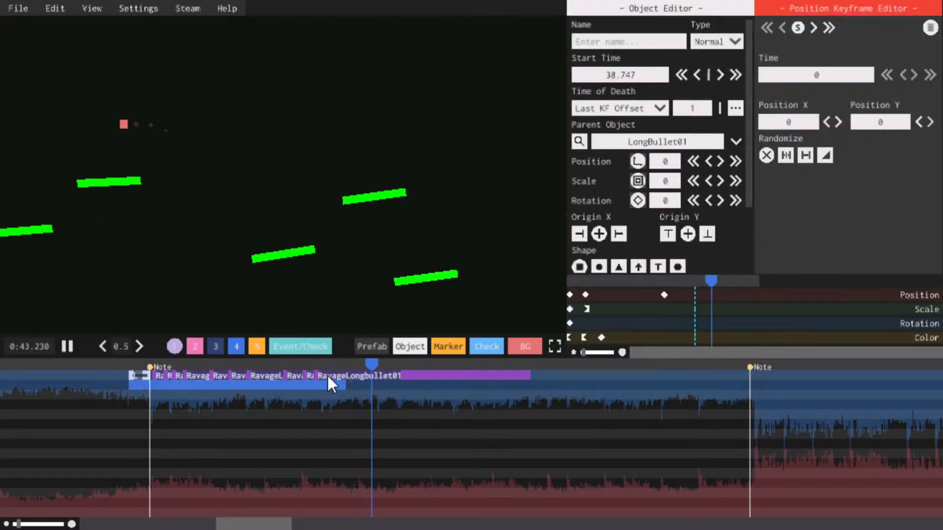
key(space)
click(314, 364)
key(space)
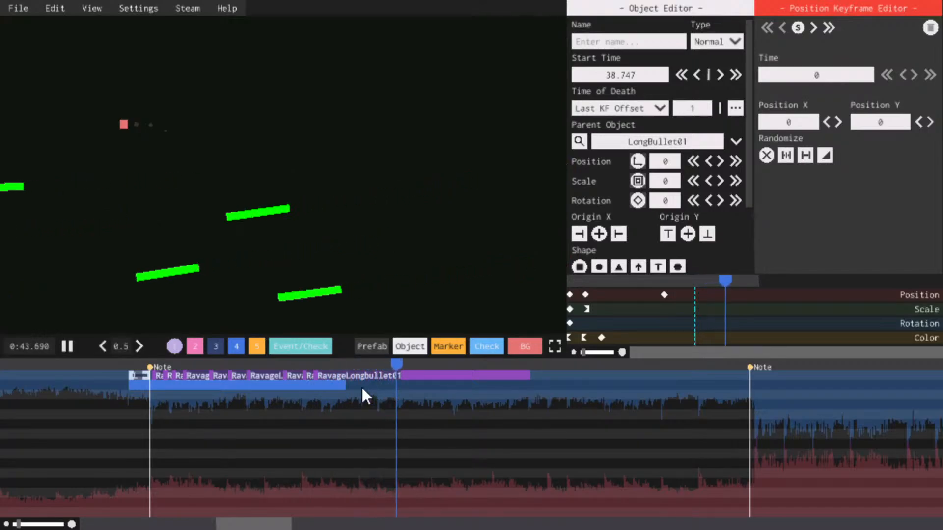
click(311, 362)
key(space)
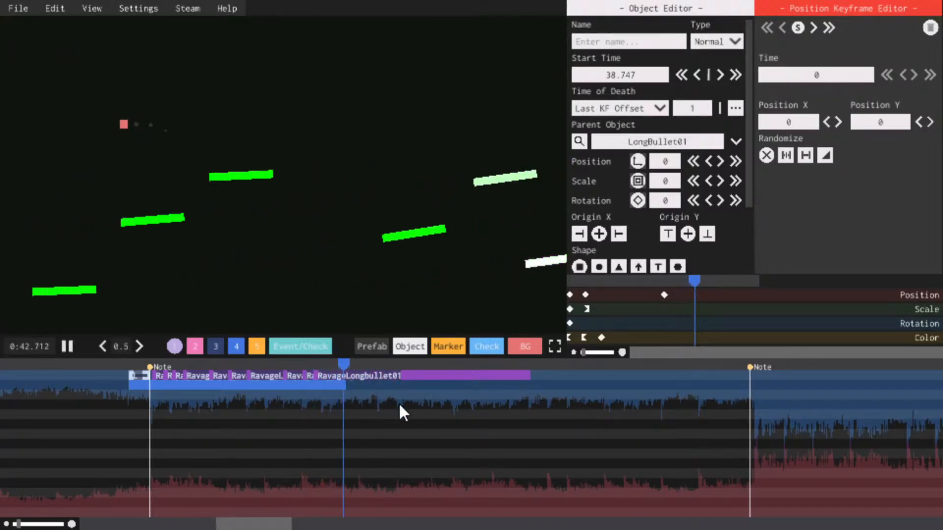
key(space)
key(space)
Play on from about 42.1 seconds, place RavageLongbullet01 instances on the beats up to about 44.4 seconds, and delete the last one
click(305, 365)
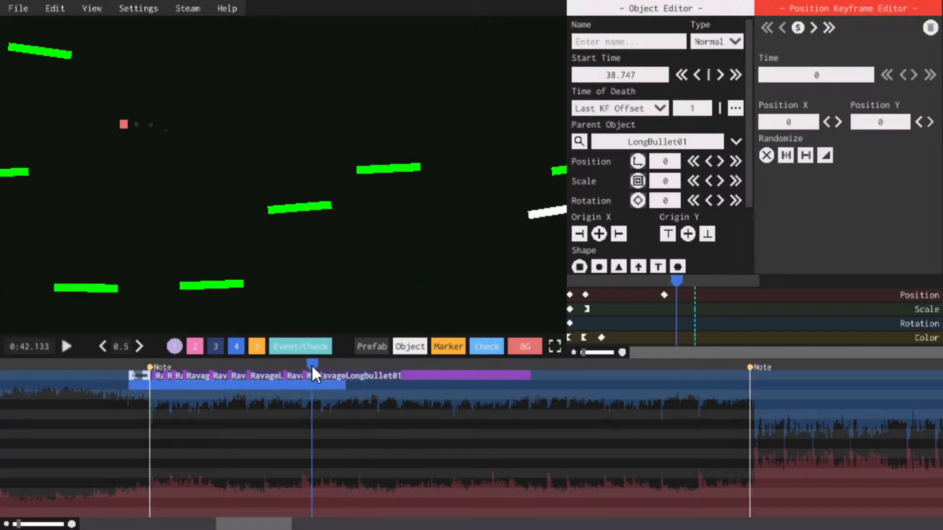
key(space)
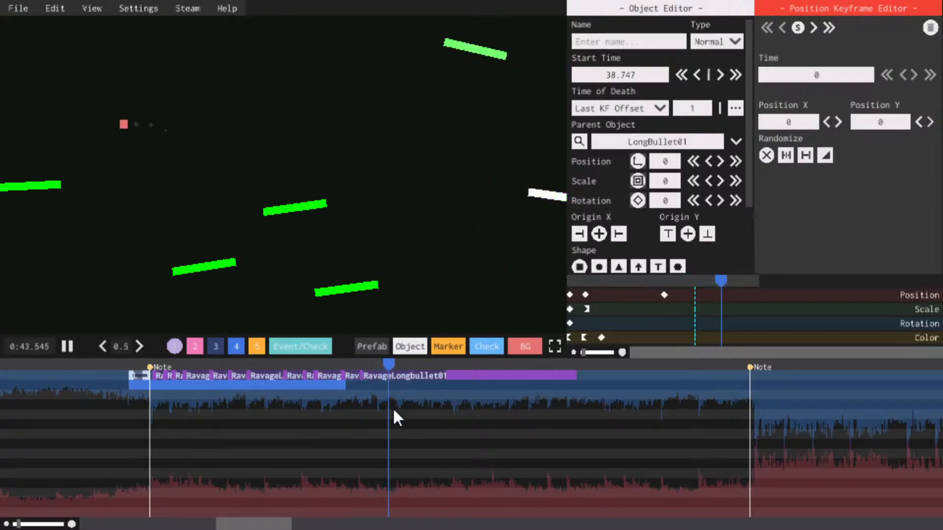
key(space)
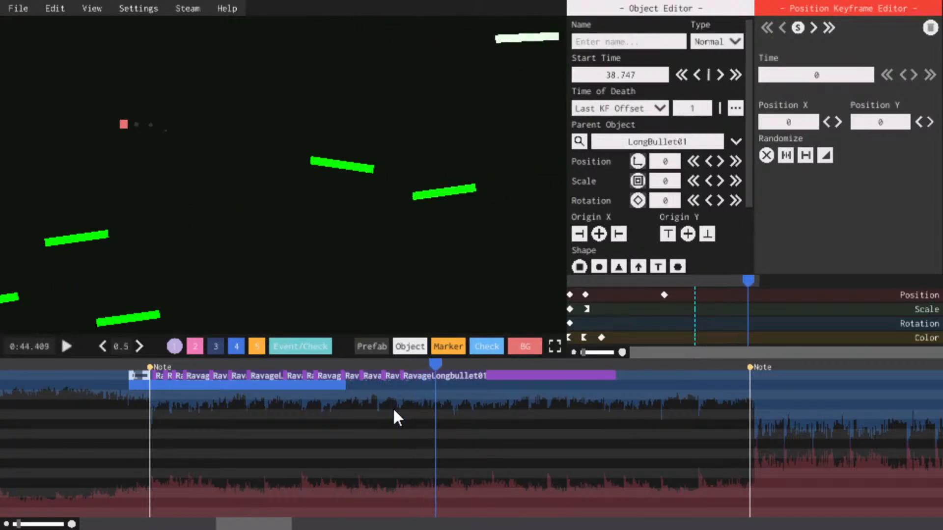
click(417, 376)
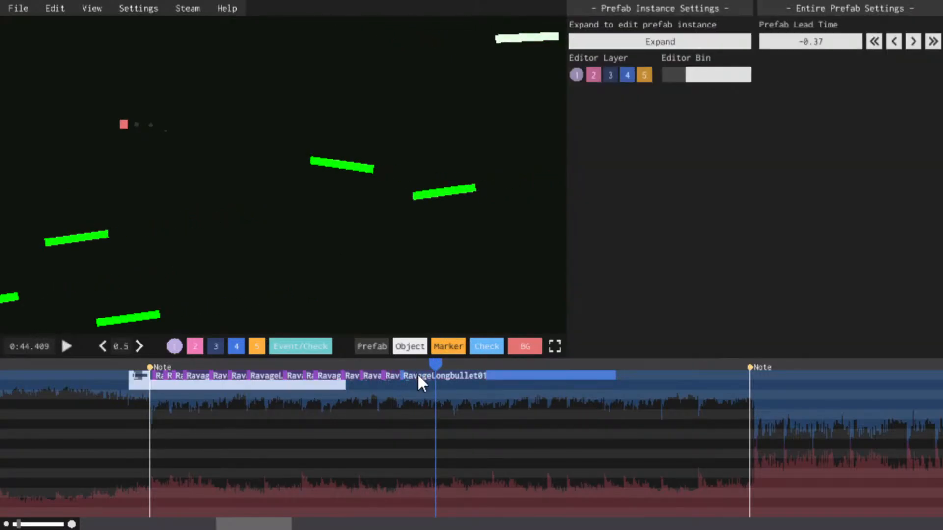
key(Delete)
Replay the newly placed bullets from about 43.1 and 43.5 seconds to check their timing
click(367, 365)
key(space)
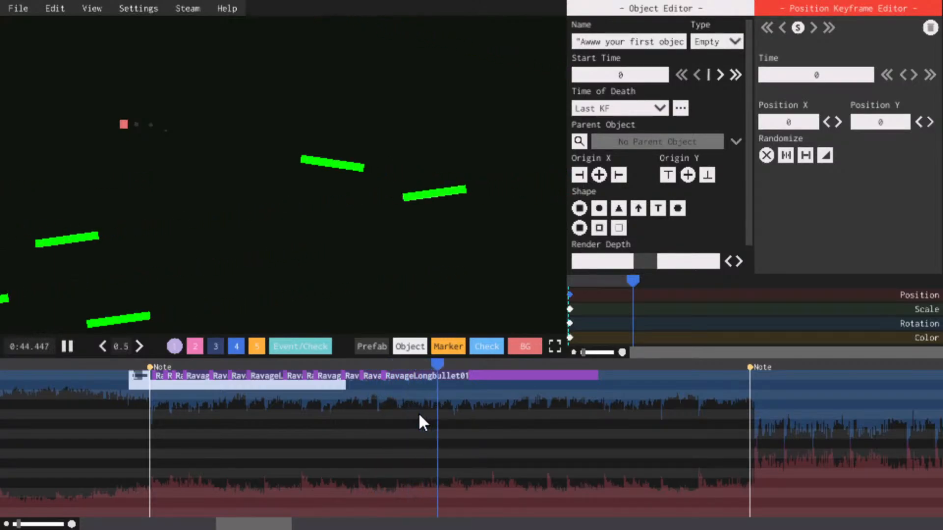
key(space)
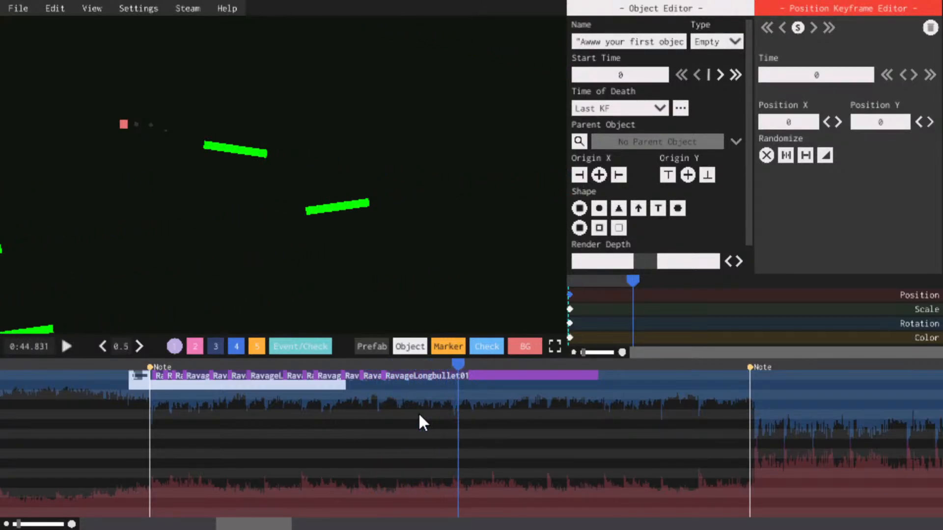
click(388, 364)
key(space)
click(446, 358)
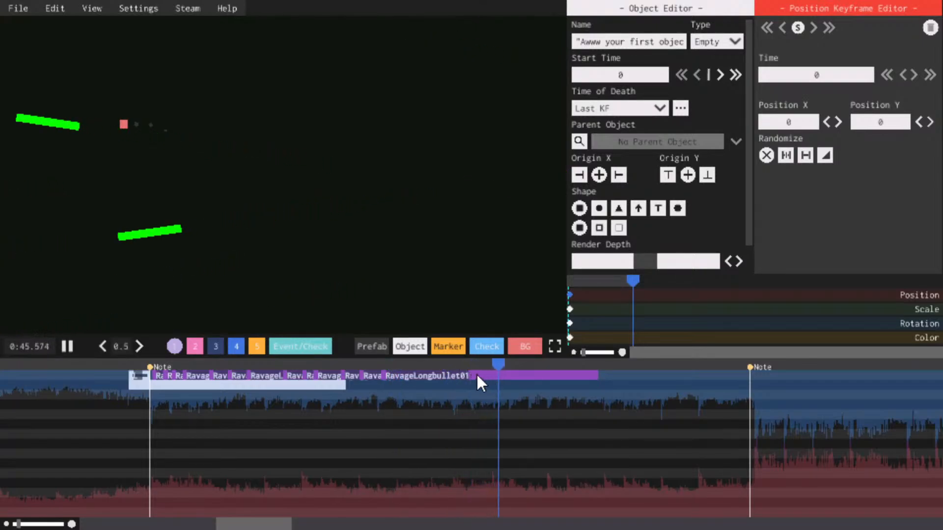
Play on from about 44 seconds, place RavageLongbullet01 instances on the beats up to about 47.6 seconds, and delete the last one
click(416, 364)
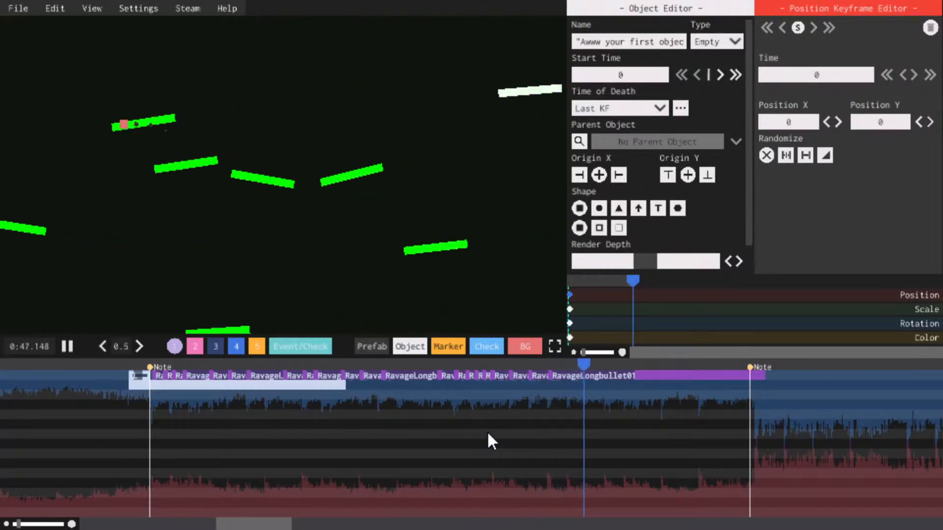
key(space)
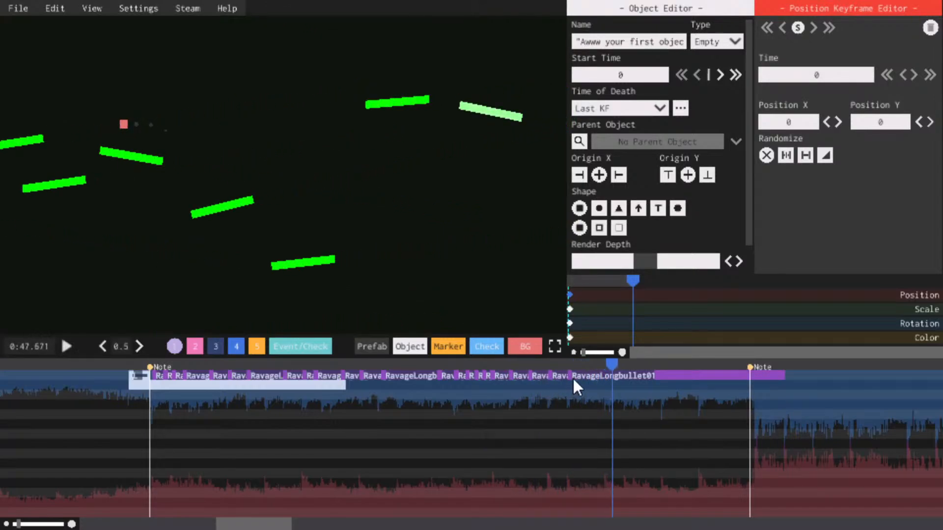
click(587, 377)
key(Delete)
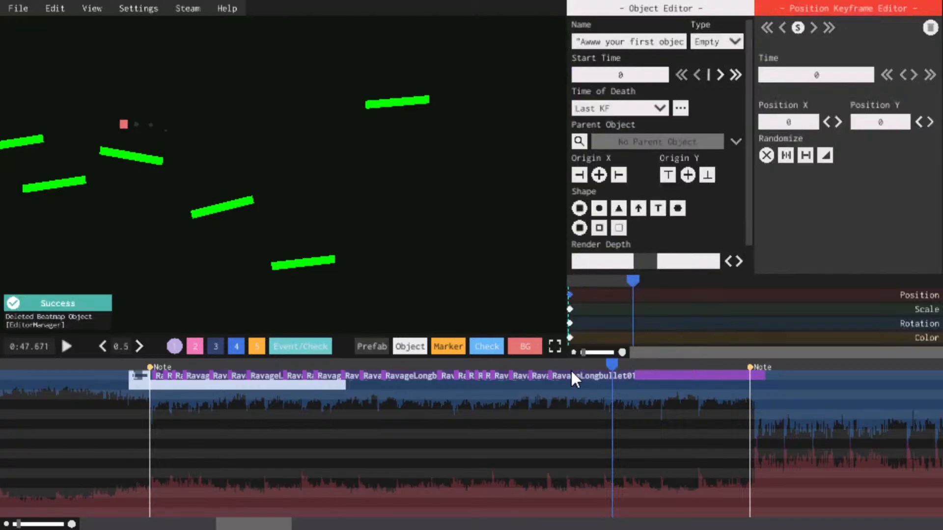
Play on from about 46.5 seconds, place RavageLongbullet01 instances on the beats up to about 48.7 seconds, and delete the last one
click(548, 368)
key(space)
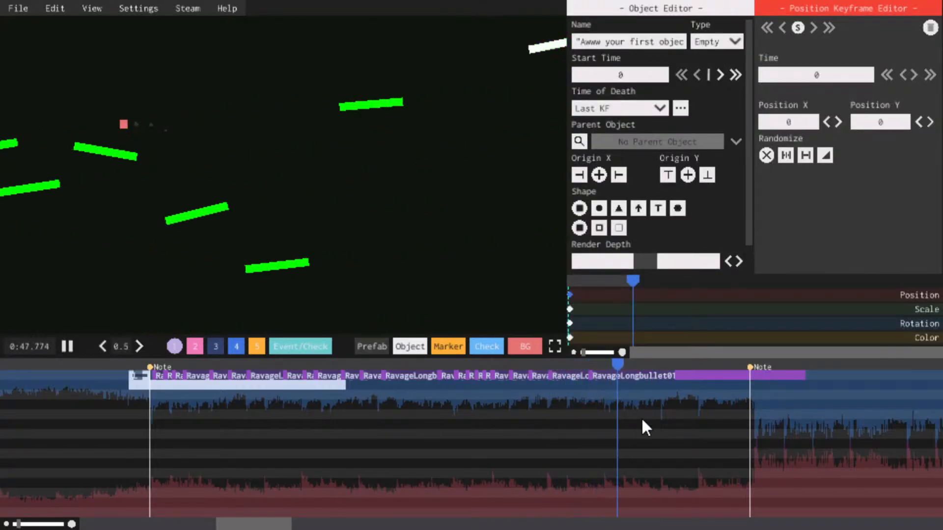
key(space)
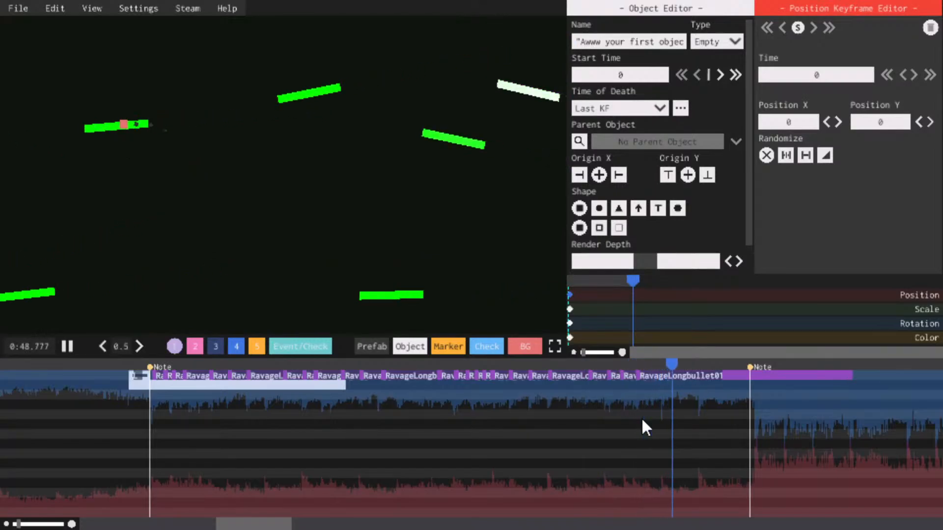
click(661, 376)
click(613, 367)
Replay the last placed RavageLongbullet01 instances twice from about 47.7 seconds to check their timing, selecting the final instance between runs
key(space)
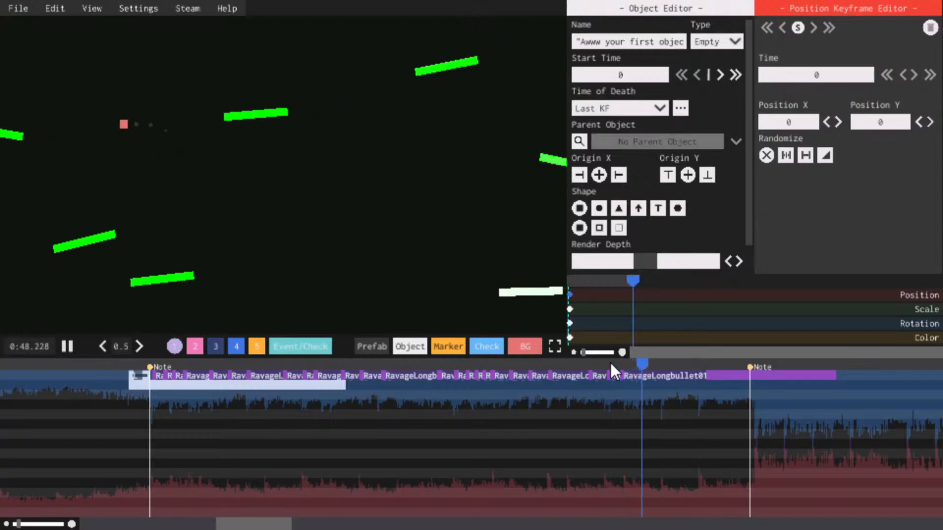
click(612, 364)
click(659, 375)
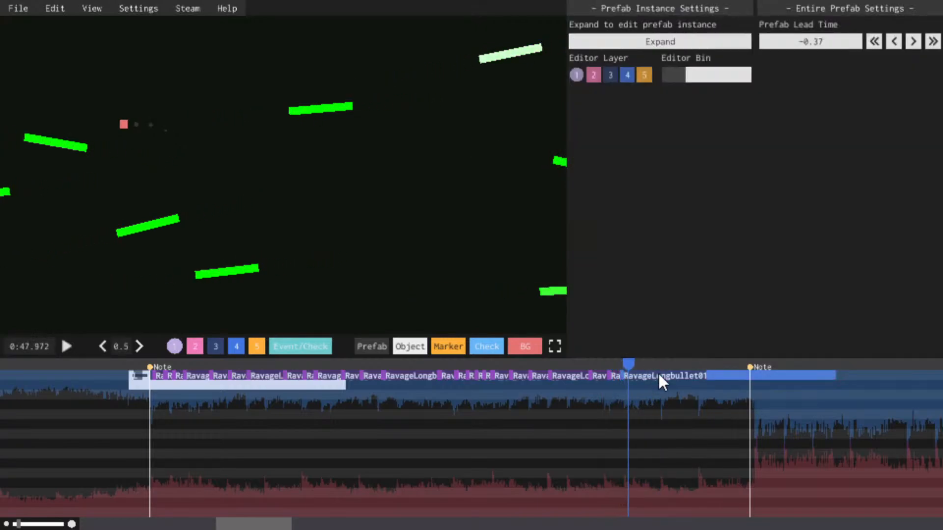
click(611, 364)
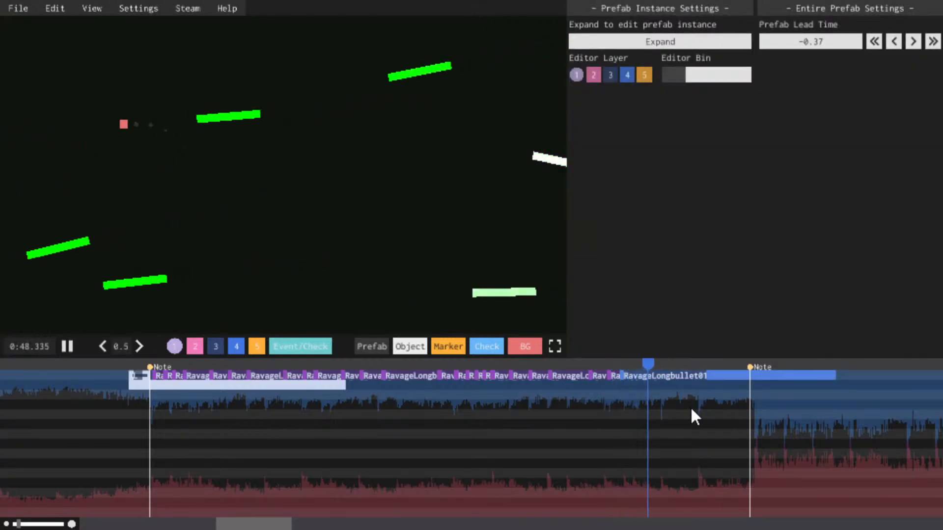
key(space)
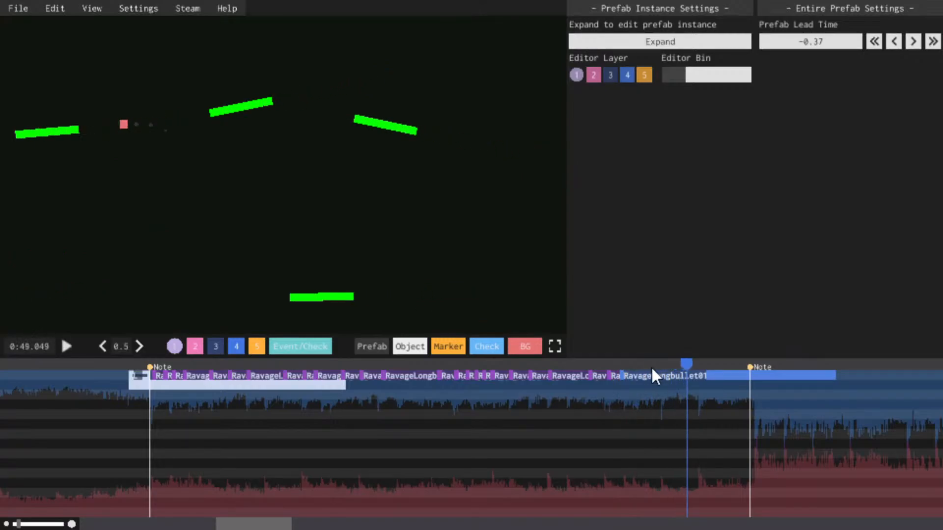
Play on from about 48.4 seconds and place three RavageLongbullet01 instances on the beats up to about 49.3 seconds
drag(659, 364, 652, 364)
key(space)
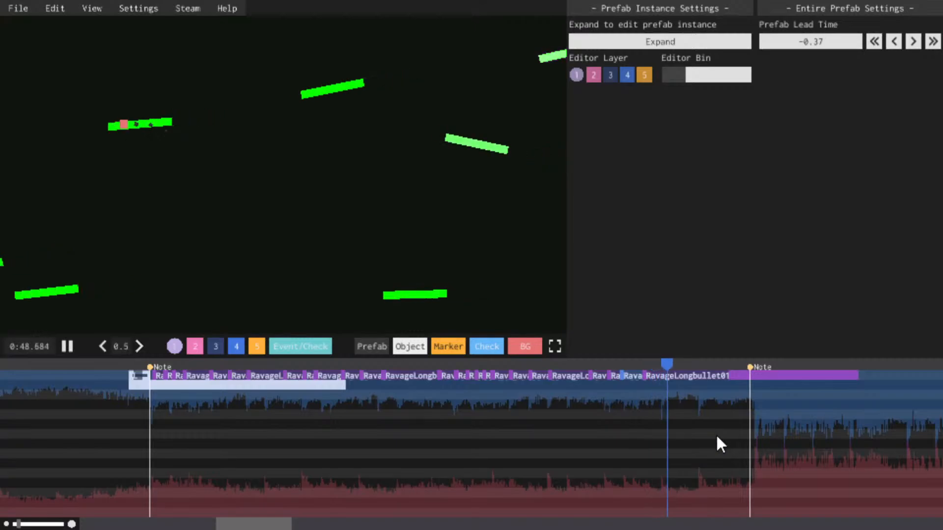
key(space)
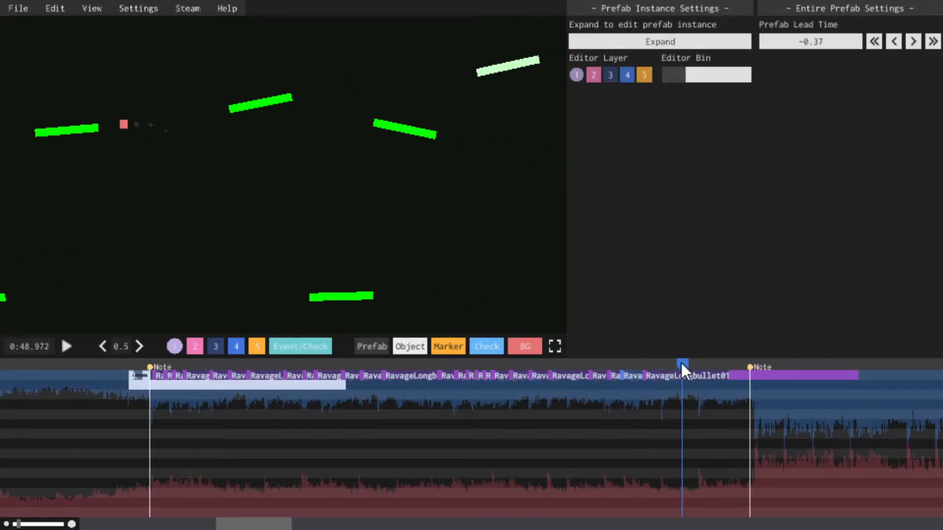
key(space)
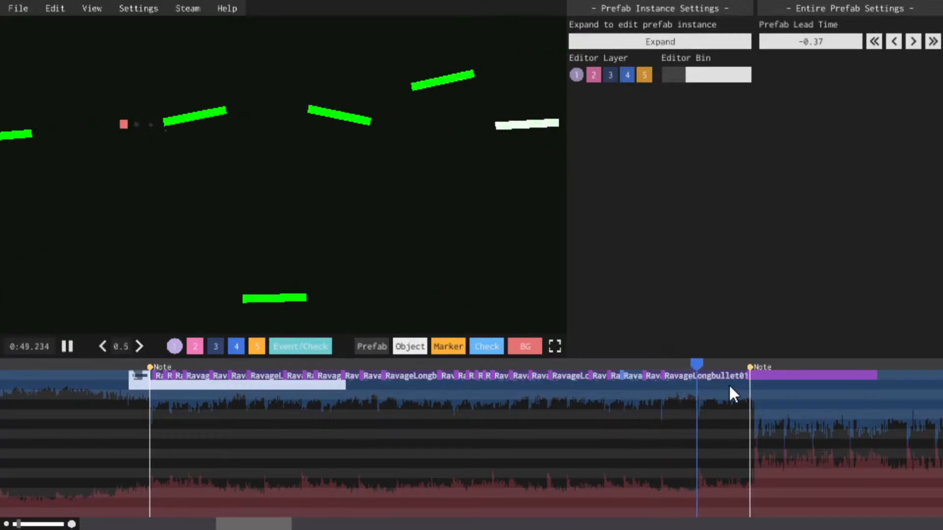
key(space)
mouse_move(705, 363)
mouse_down()
mouse_move(692, 358)
mouse_move(700, 360)
mouse_up()
key(space)
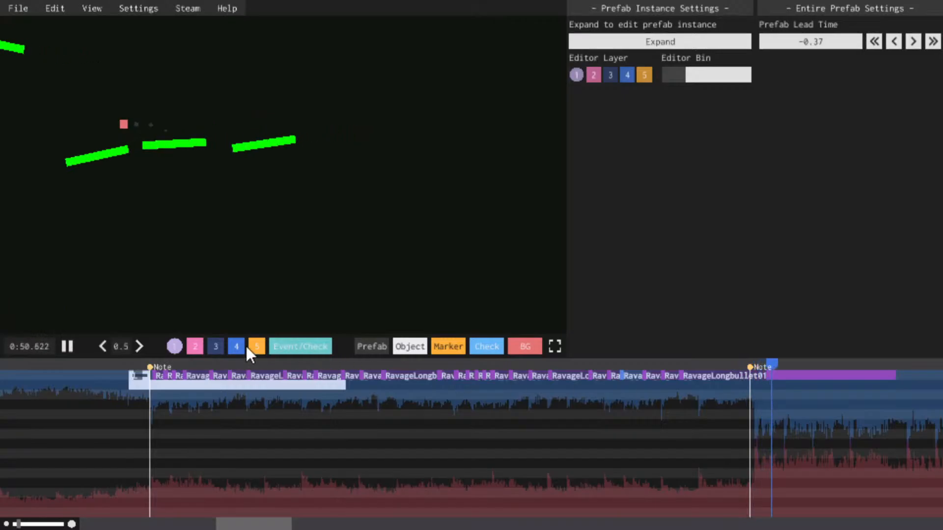
Set the playback speed to 1.0, replay the bullet section from its opening note marker, and select the long object beneath the prefab instances
click(139, 347)
click(156, 370)
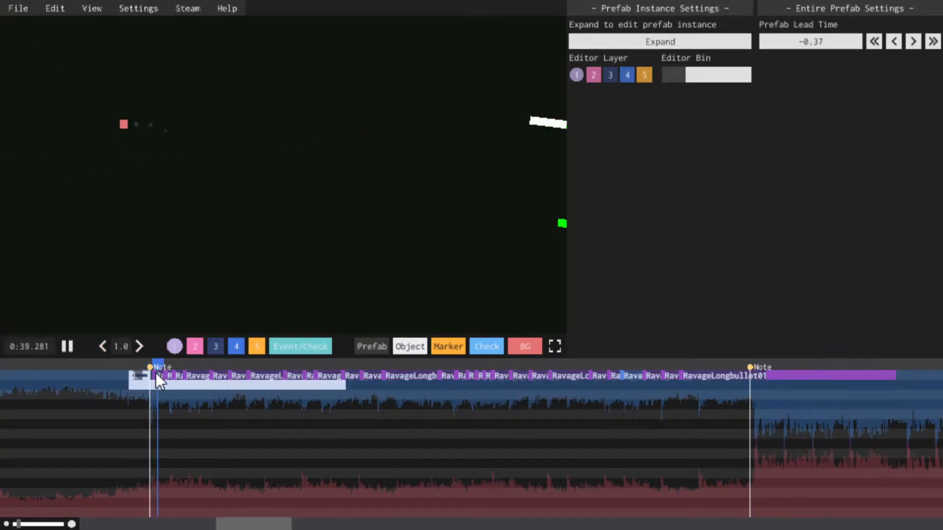
click(292, 387)
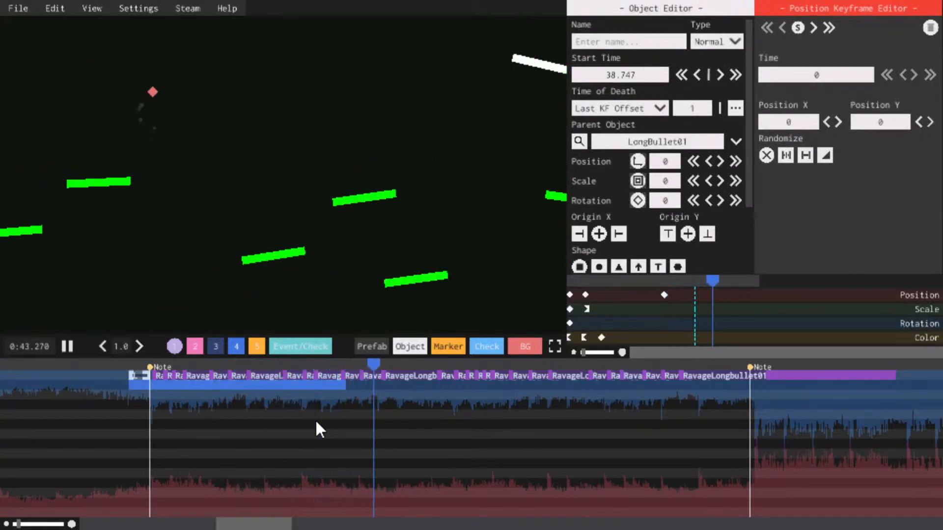
Save the level, play through the next section to about 62.9 seconds with the whole song's start in view, stop playback, and save again
key(ctrl+s)
scroll(302, 444, up, 3)
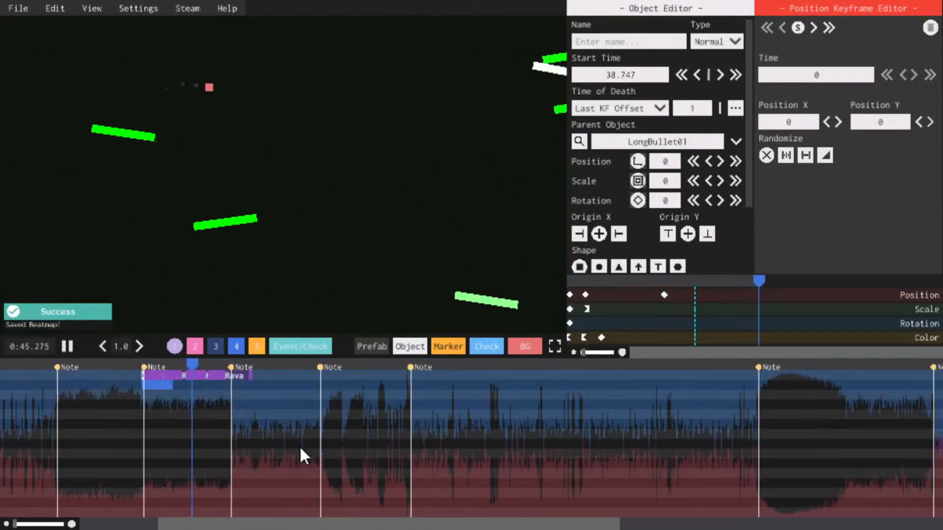
drag(338, 527, 261, 525)
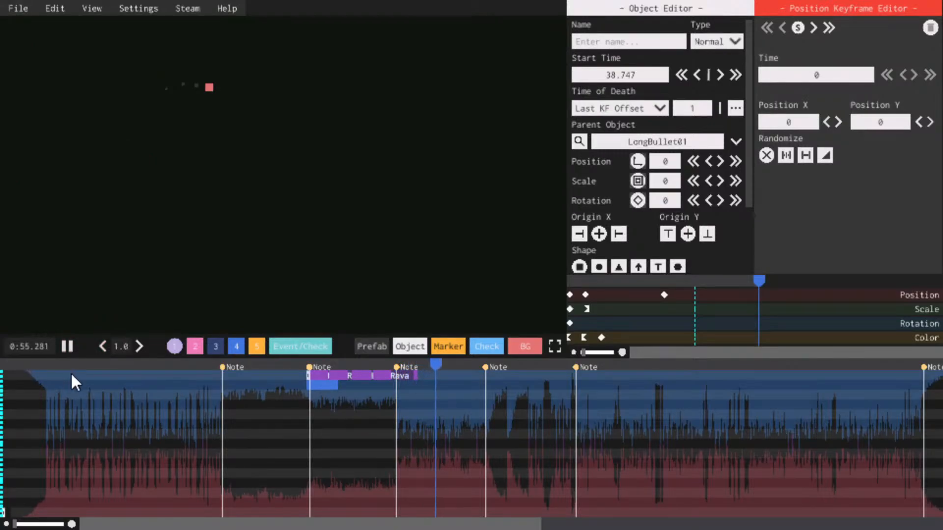
key(ctrl+s)
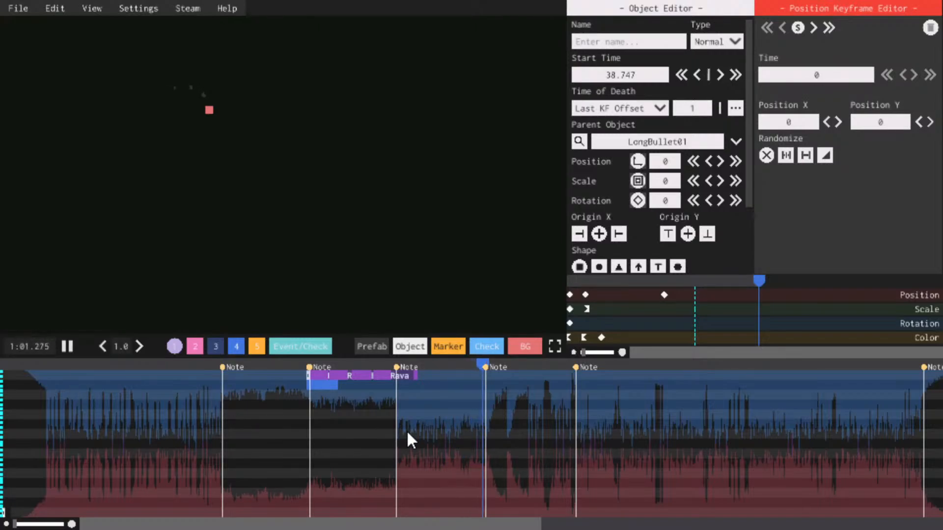
key(space)
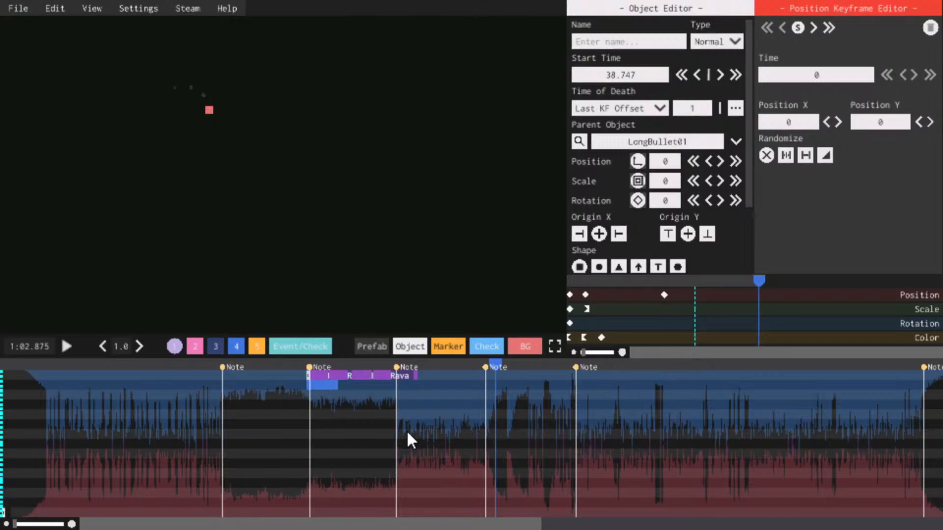
key(ctrl+s)
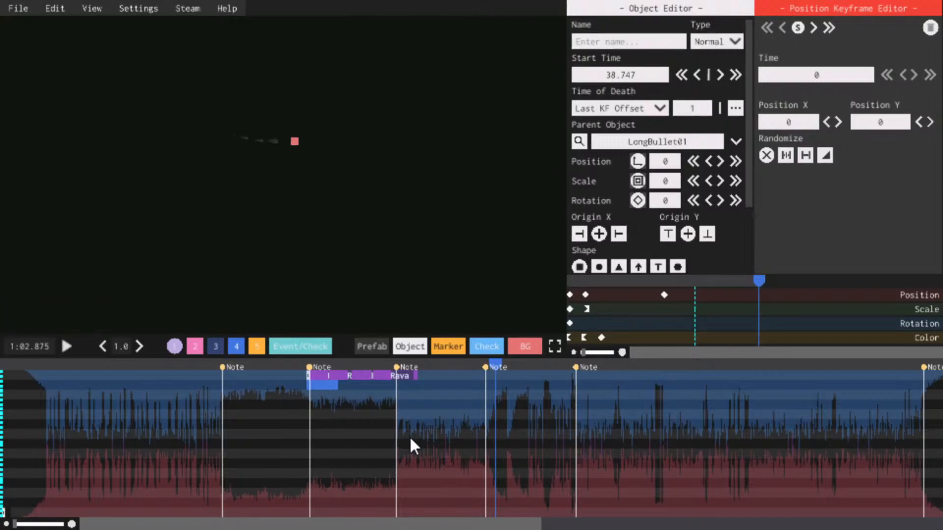